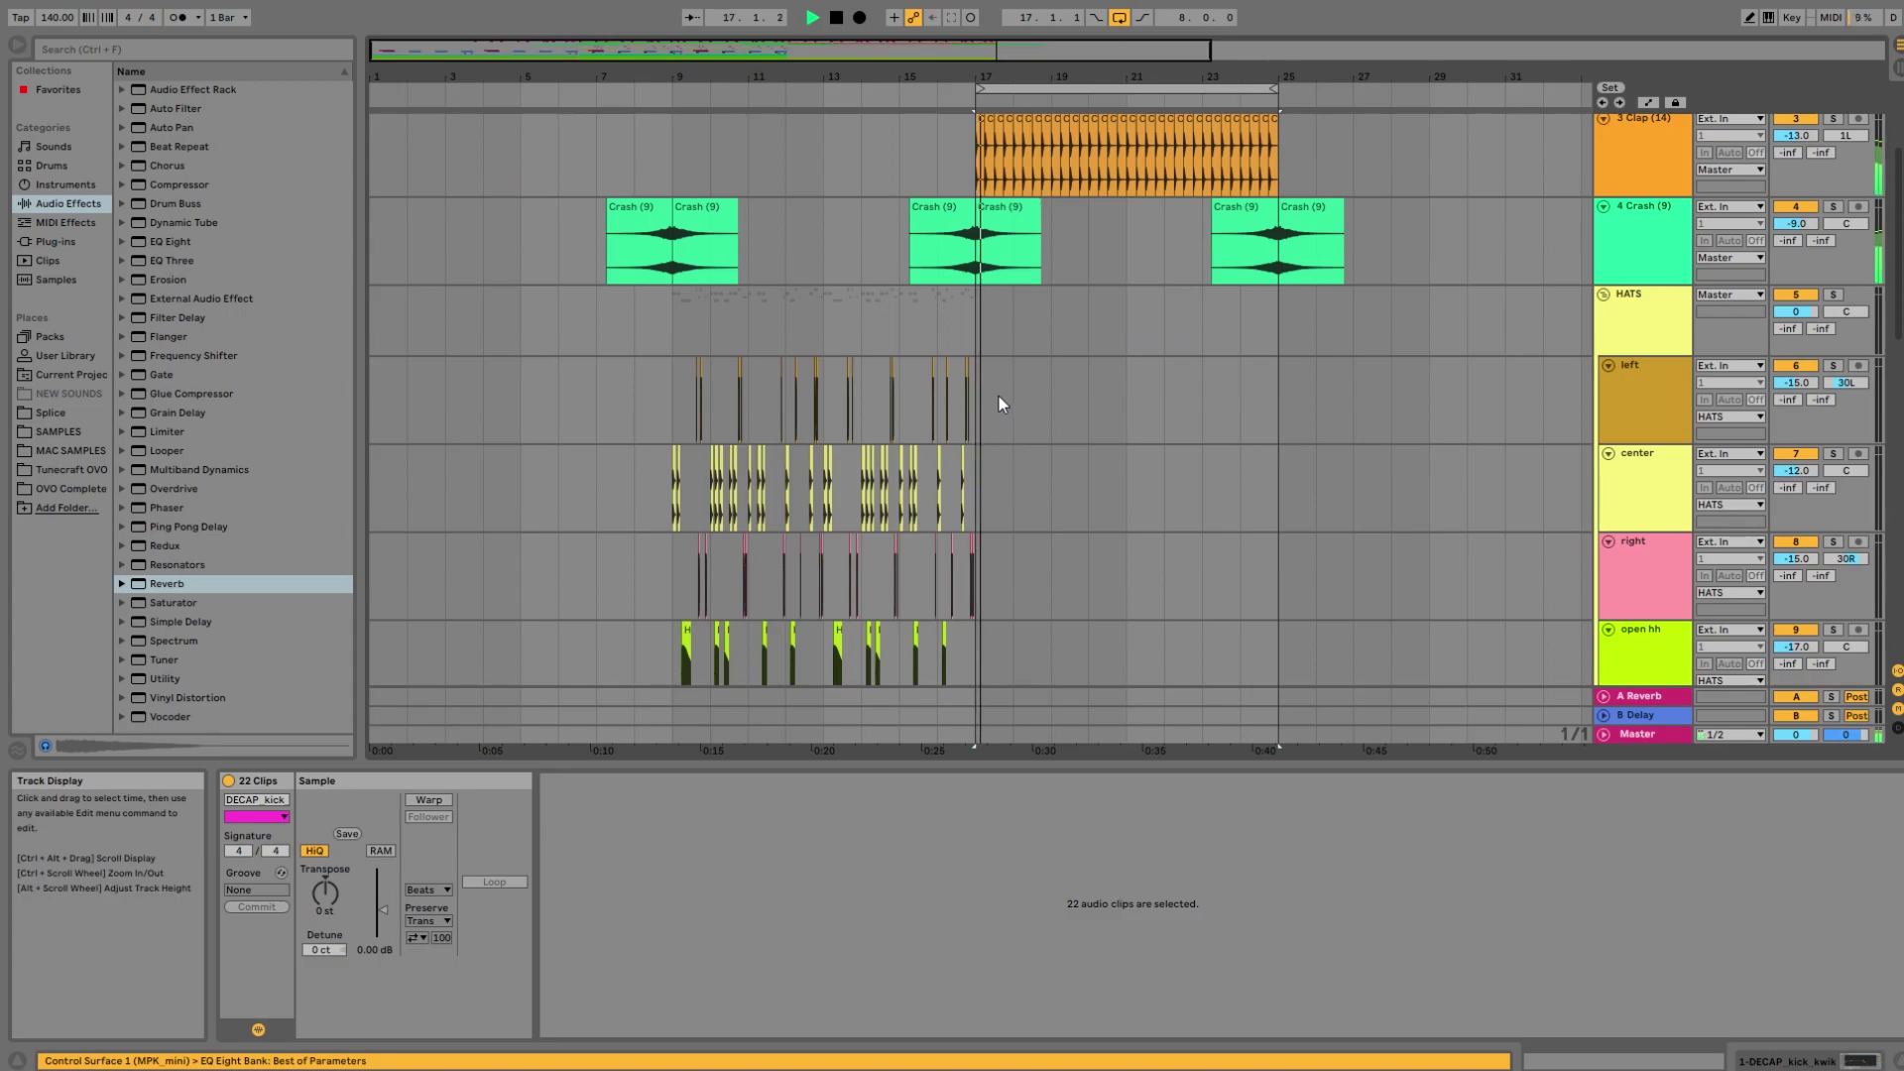
Duplicate the clips of bars 9 to 17 on the snare tracks, from EM_snare down to Snare (12), so they repeat from bar 17.
left_click_drag(976, 402, 694, 409)
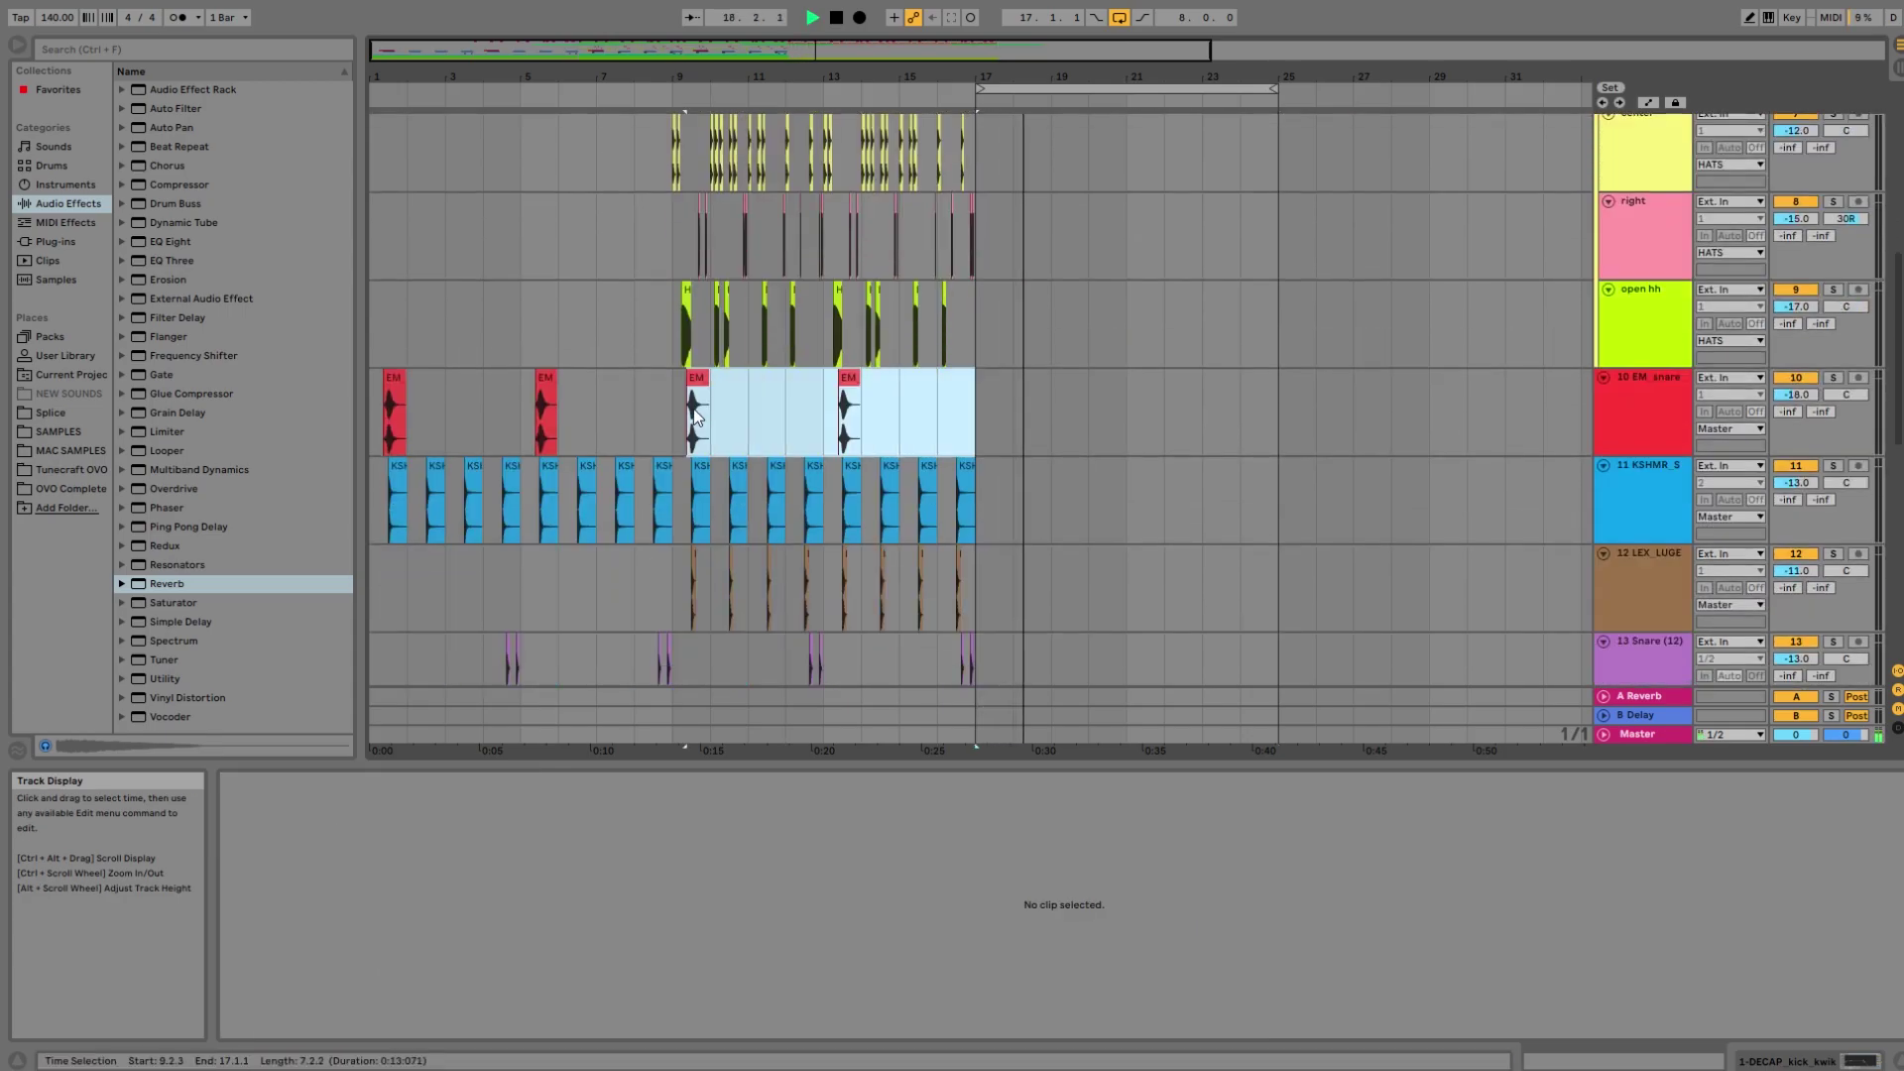
key("ctrl+d")
scroll(935, 401, "down", 4)
key("space")
scroll(934, 401, "down", 3)
left_click_drag(974, 254, 676, 396)
key("ctrl+d")
key("space")
Duplicate the two track 17 Serum clips of bars 9 to 17 so they repeat from bar 17 to 25.
scroll(851, 413, "down", 3)
scroll(859, 419, "down", 3)
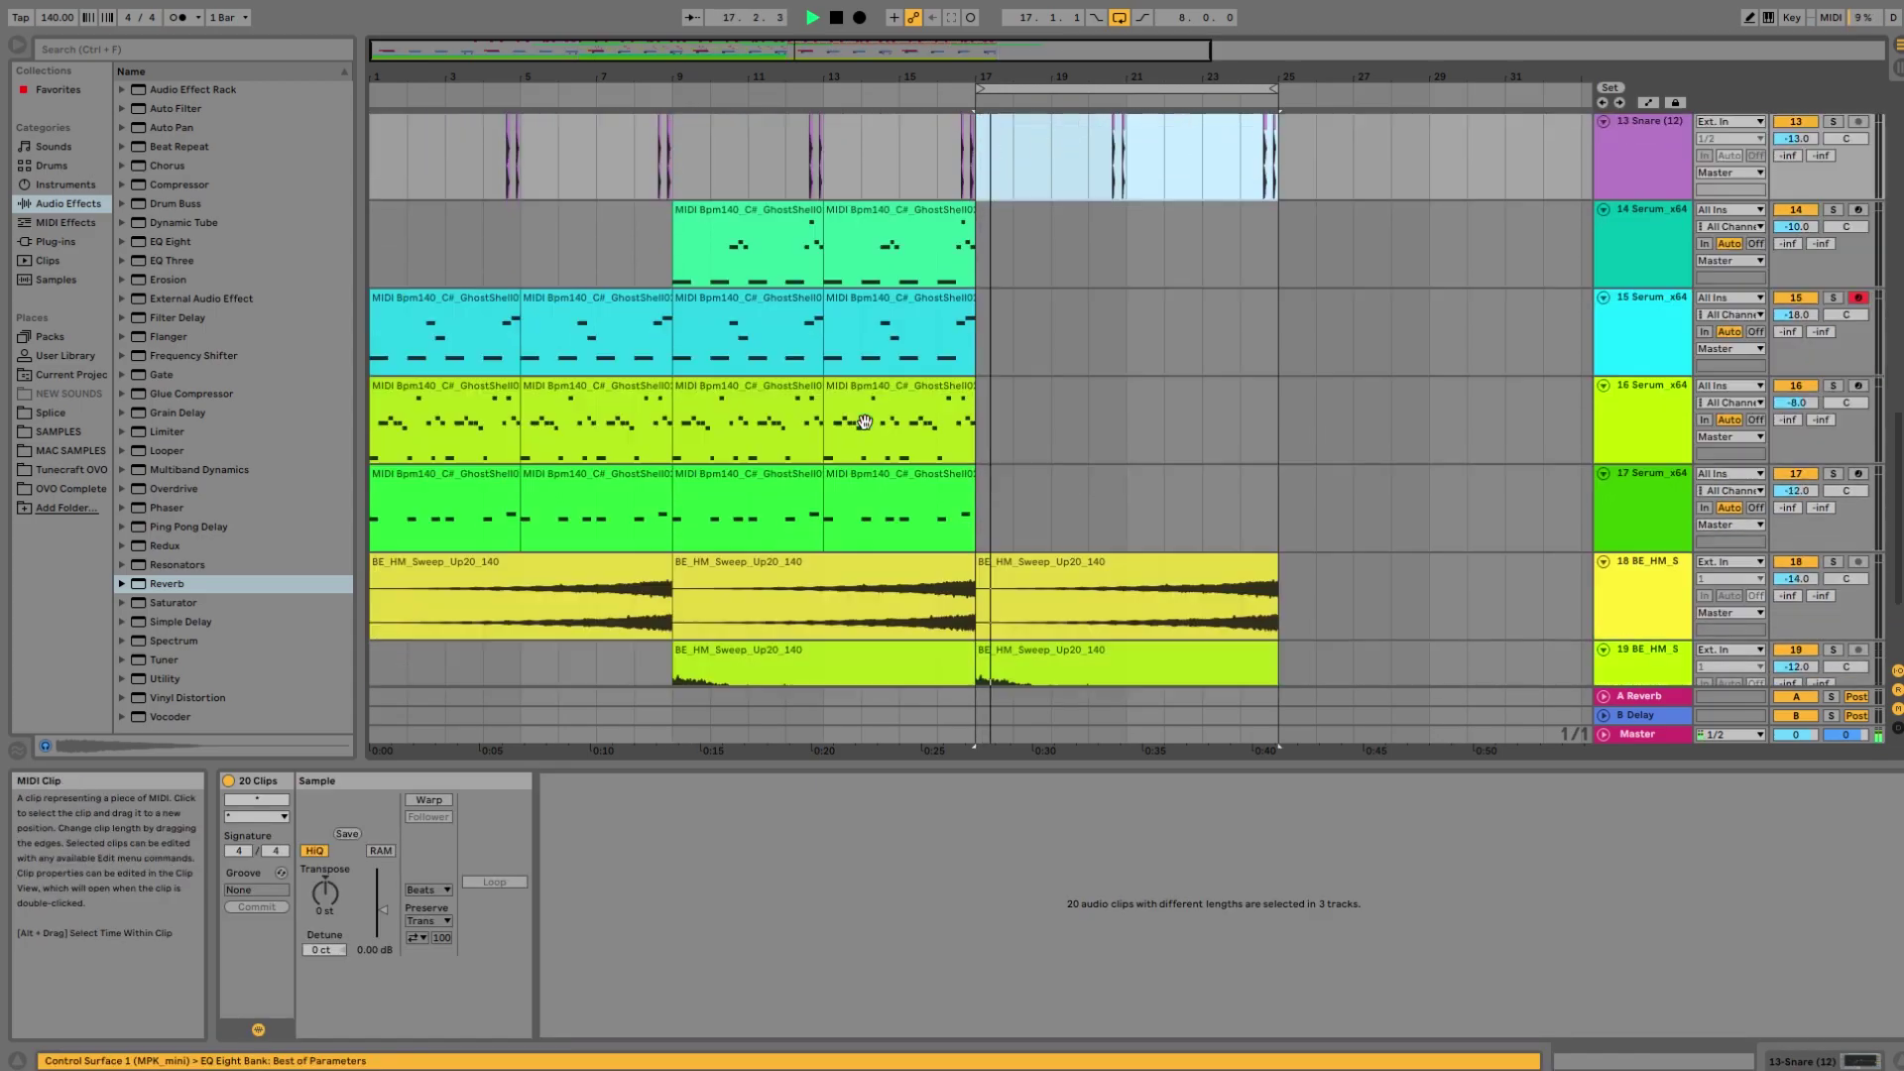
left_click_drag(975, 365, 675, 362)
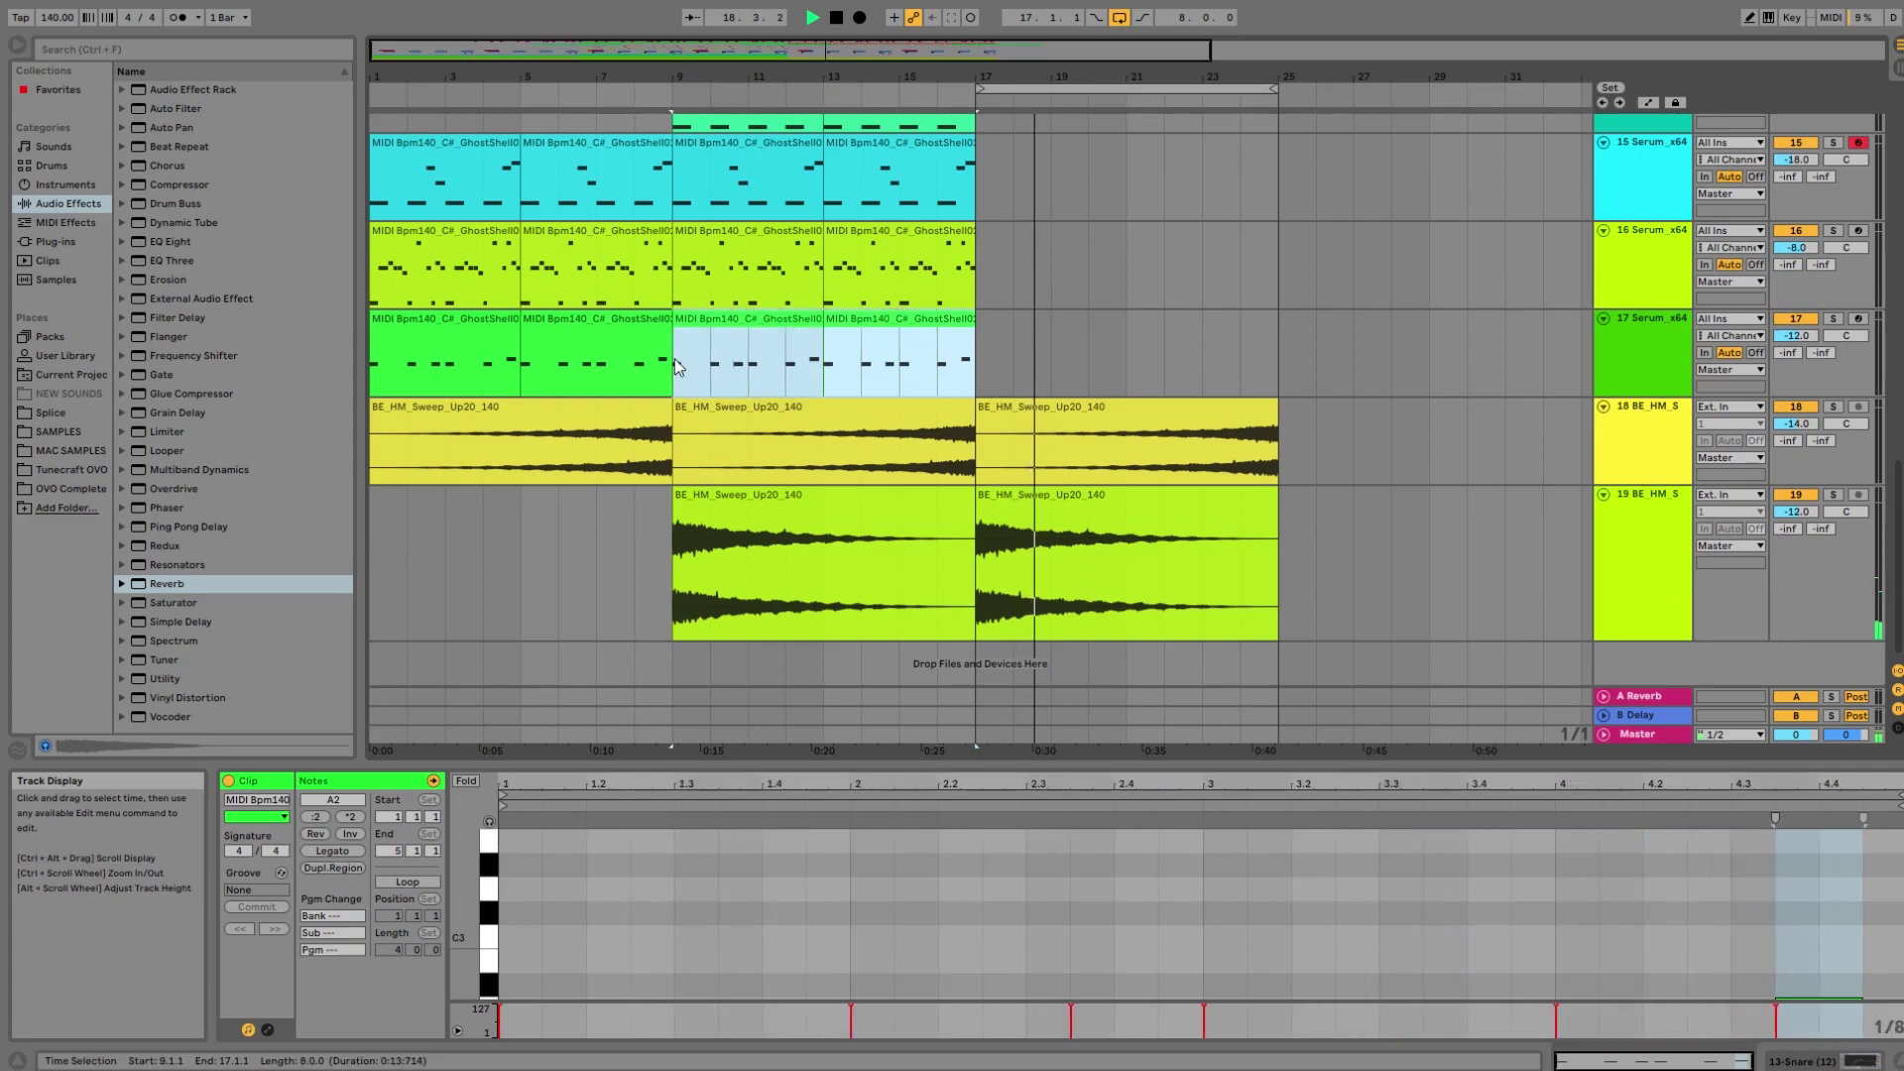
key("ctrl+d")
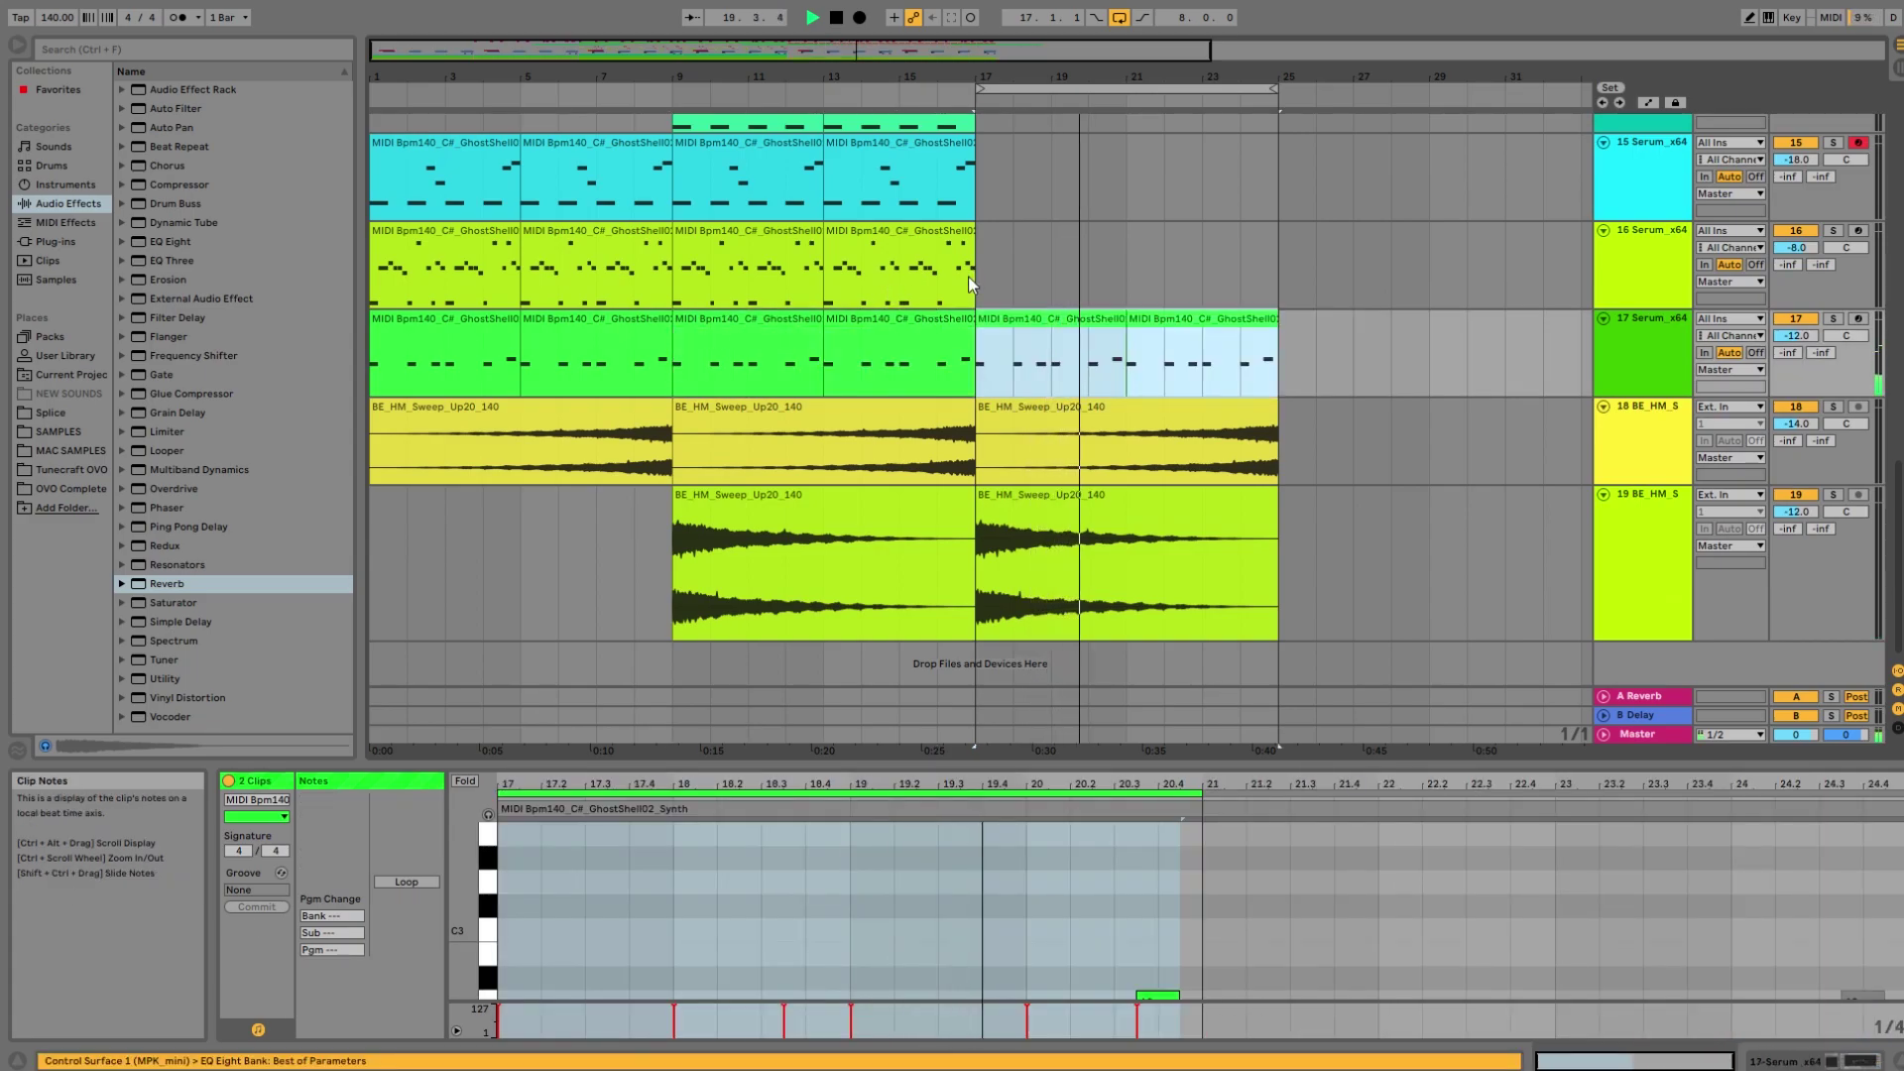
Duplicate the two track 16 Serum clips of bars 9 to 17 so they repeat from bar 17 to 25.
scroll(968, 276, "up", 1)
left_click(974, 246)
left_click_drag(977, 345, 686, 331)
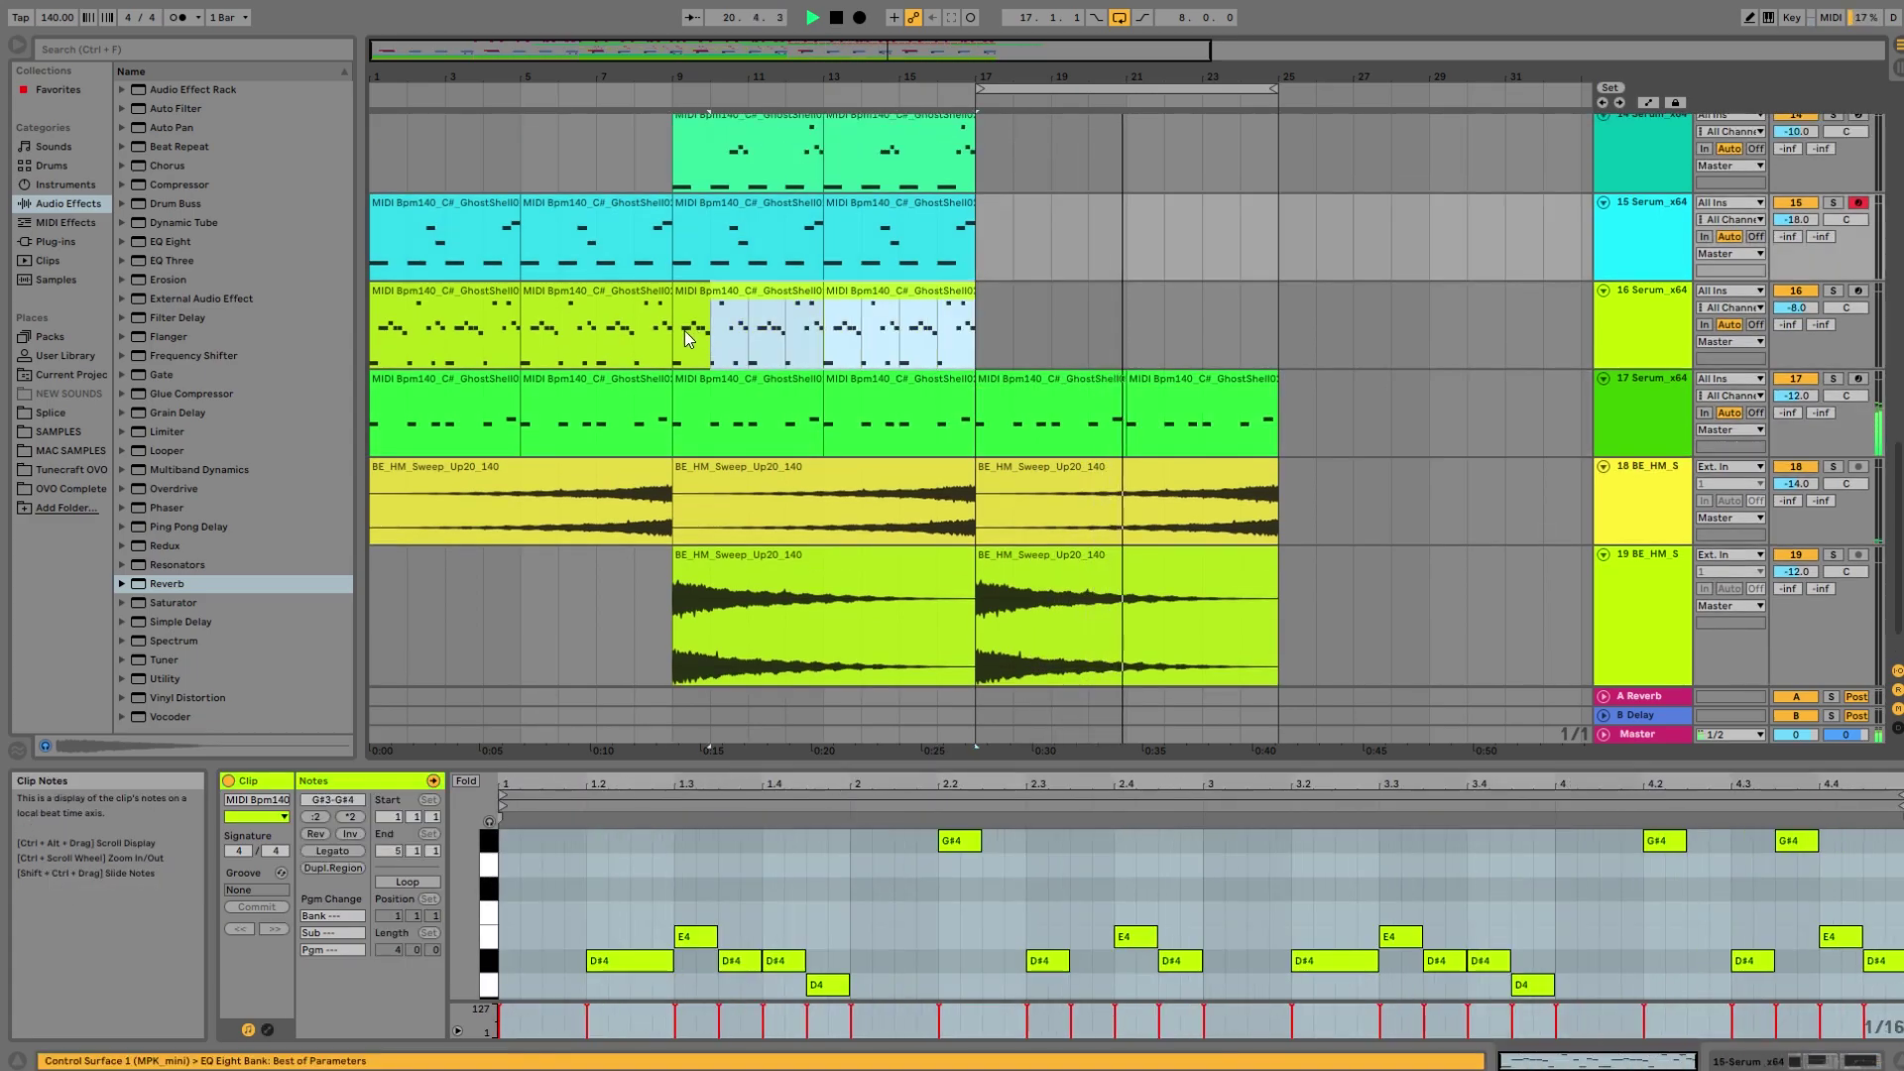
key("ctrl+d")
Transpose all notes of the track 16 clip at bar 17 down one octave and duplicate that clip over the one at bar 21.
left_click(1015, 300)
left_click_drag(910, 770, 898, 328)
key("ctrl+a")
key("shift+Down")
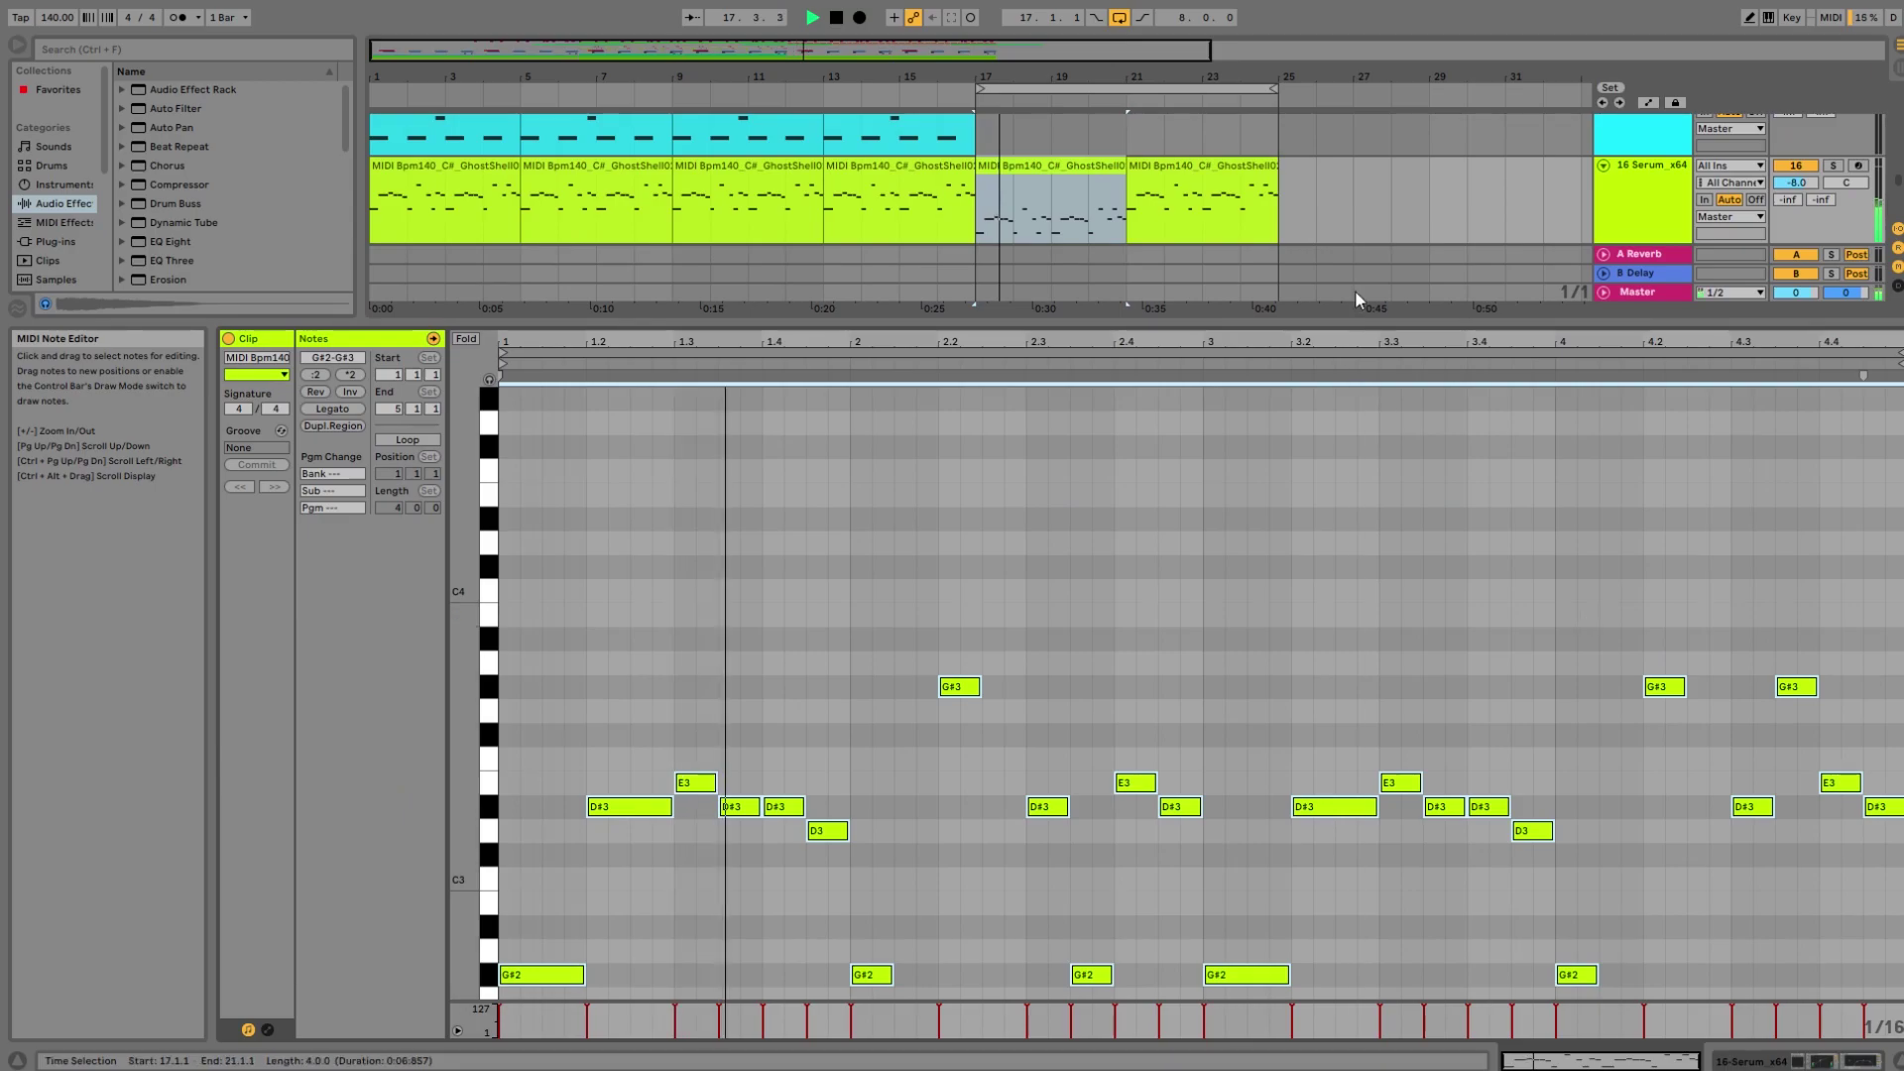
left_click(1096, 170)
key("ctrl+d")
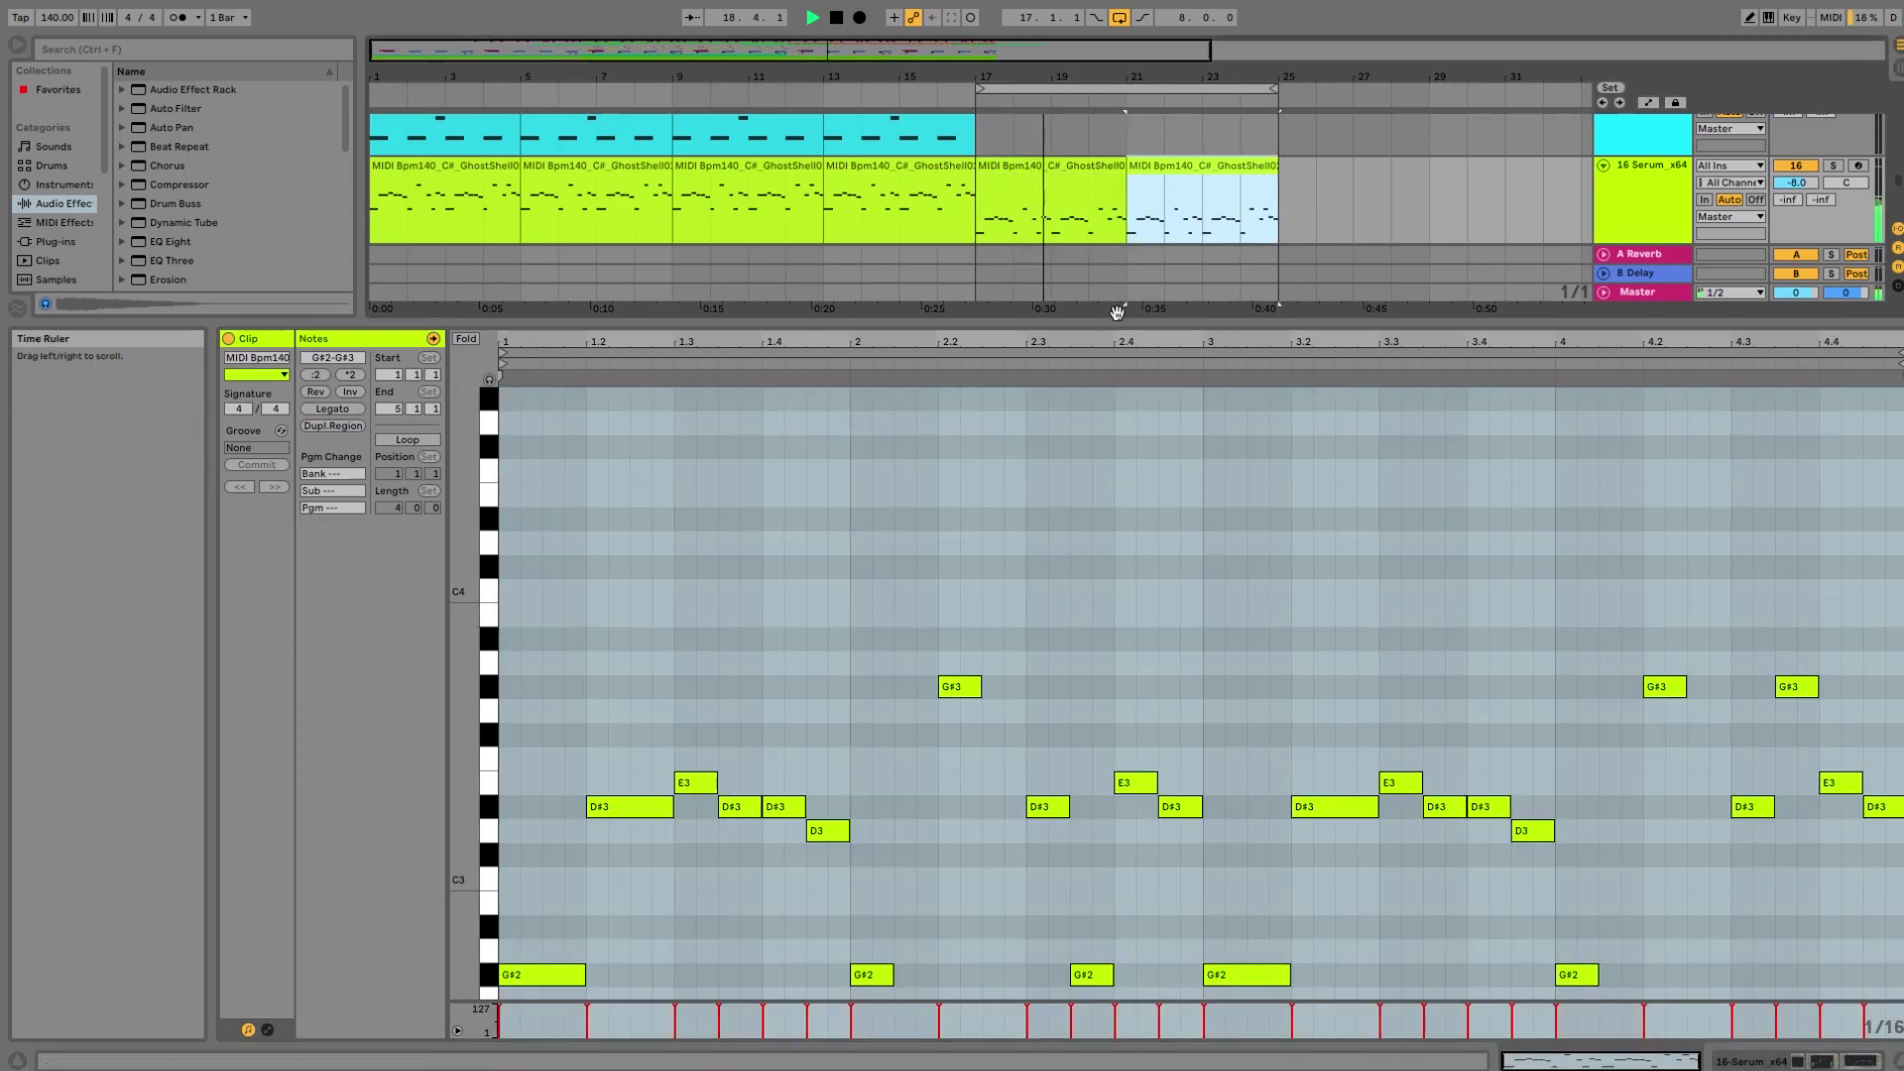
left_click_drag(1118, 318, 1118, 587)
scroll(1074, 297, "up", 2)
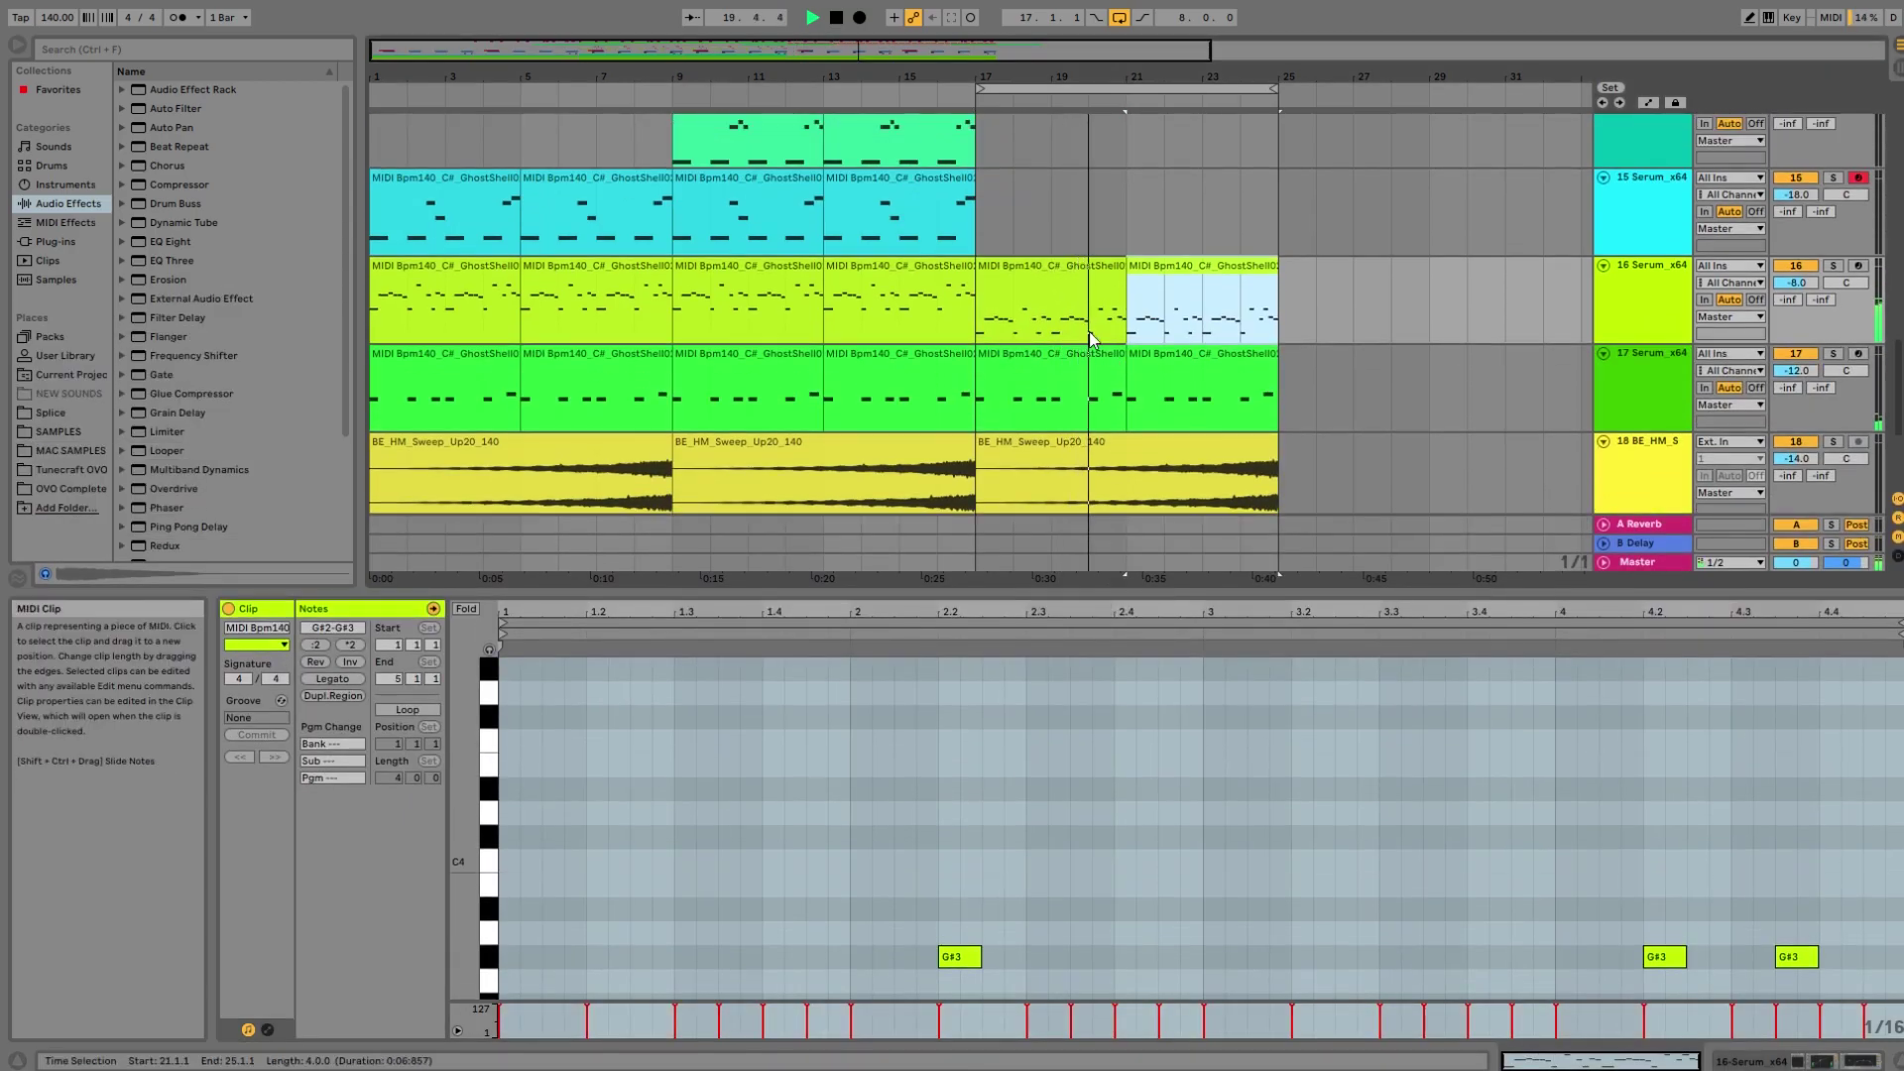
Recolor the two transposed track 16 clips in bars 17 to 25 orange.
left_click(1074, 285)
key("space")
left_click(1182, 269, "shift")
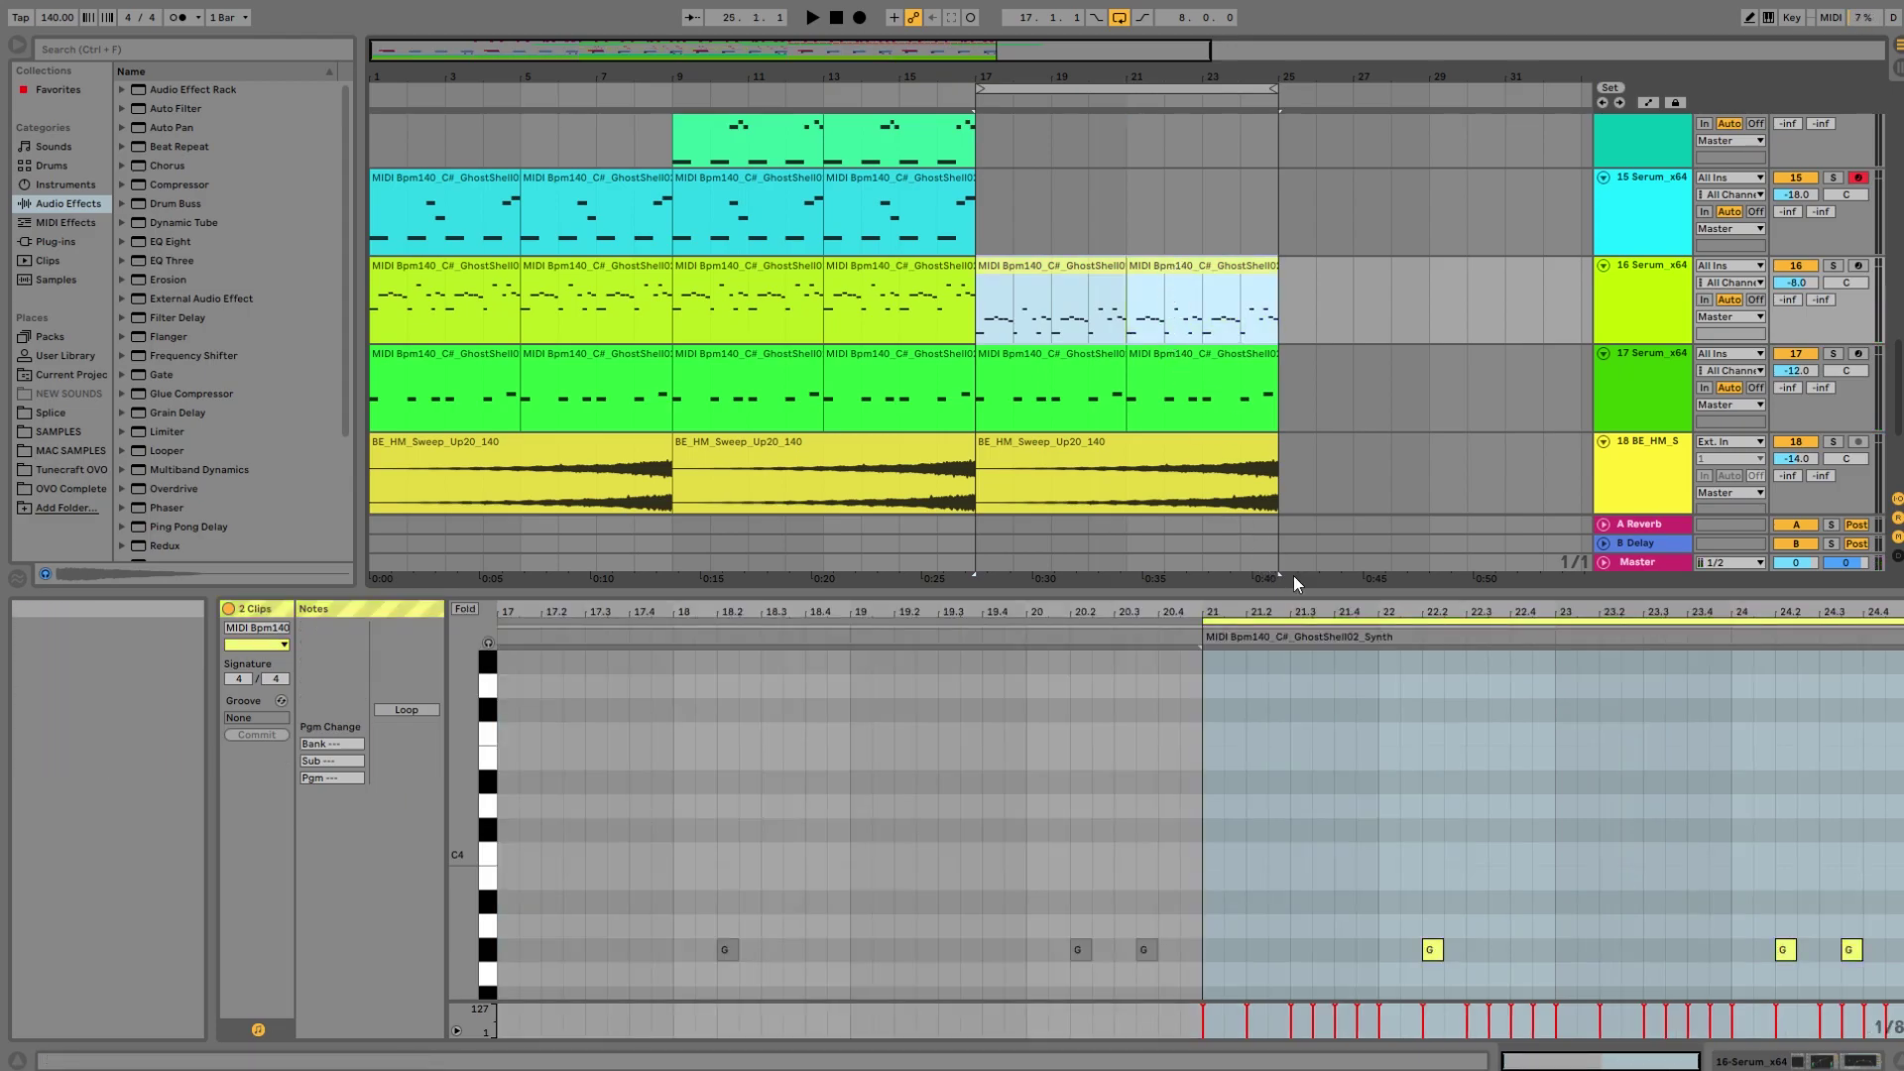
left_click(1271, 575)
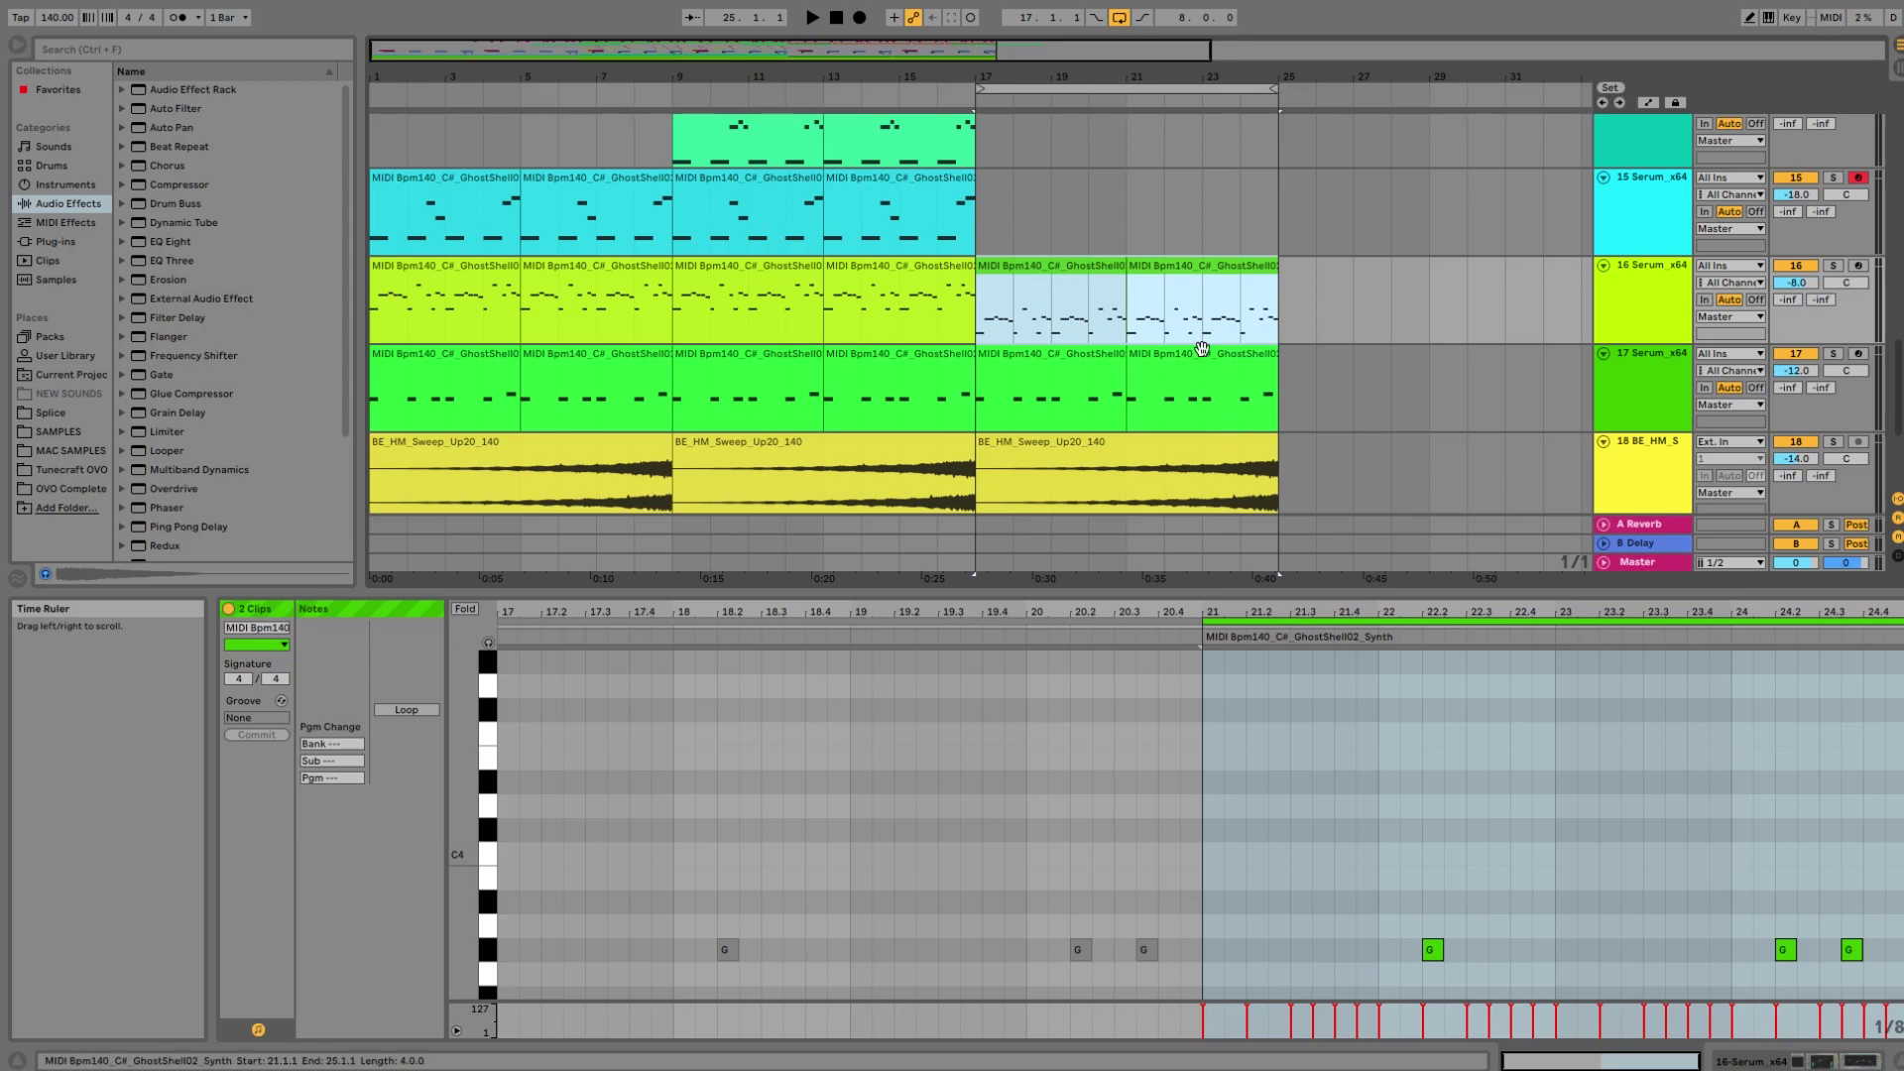
right_click(1181, 274)
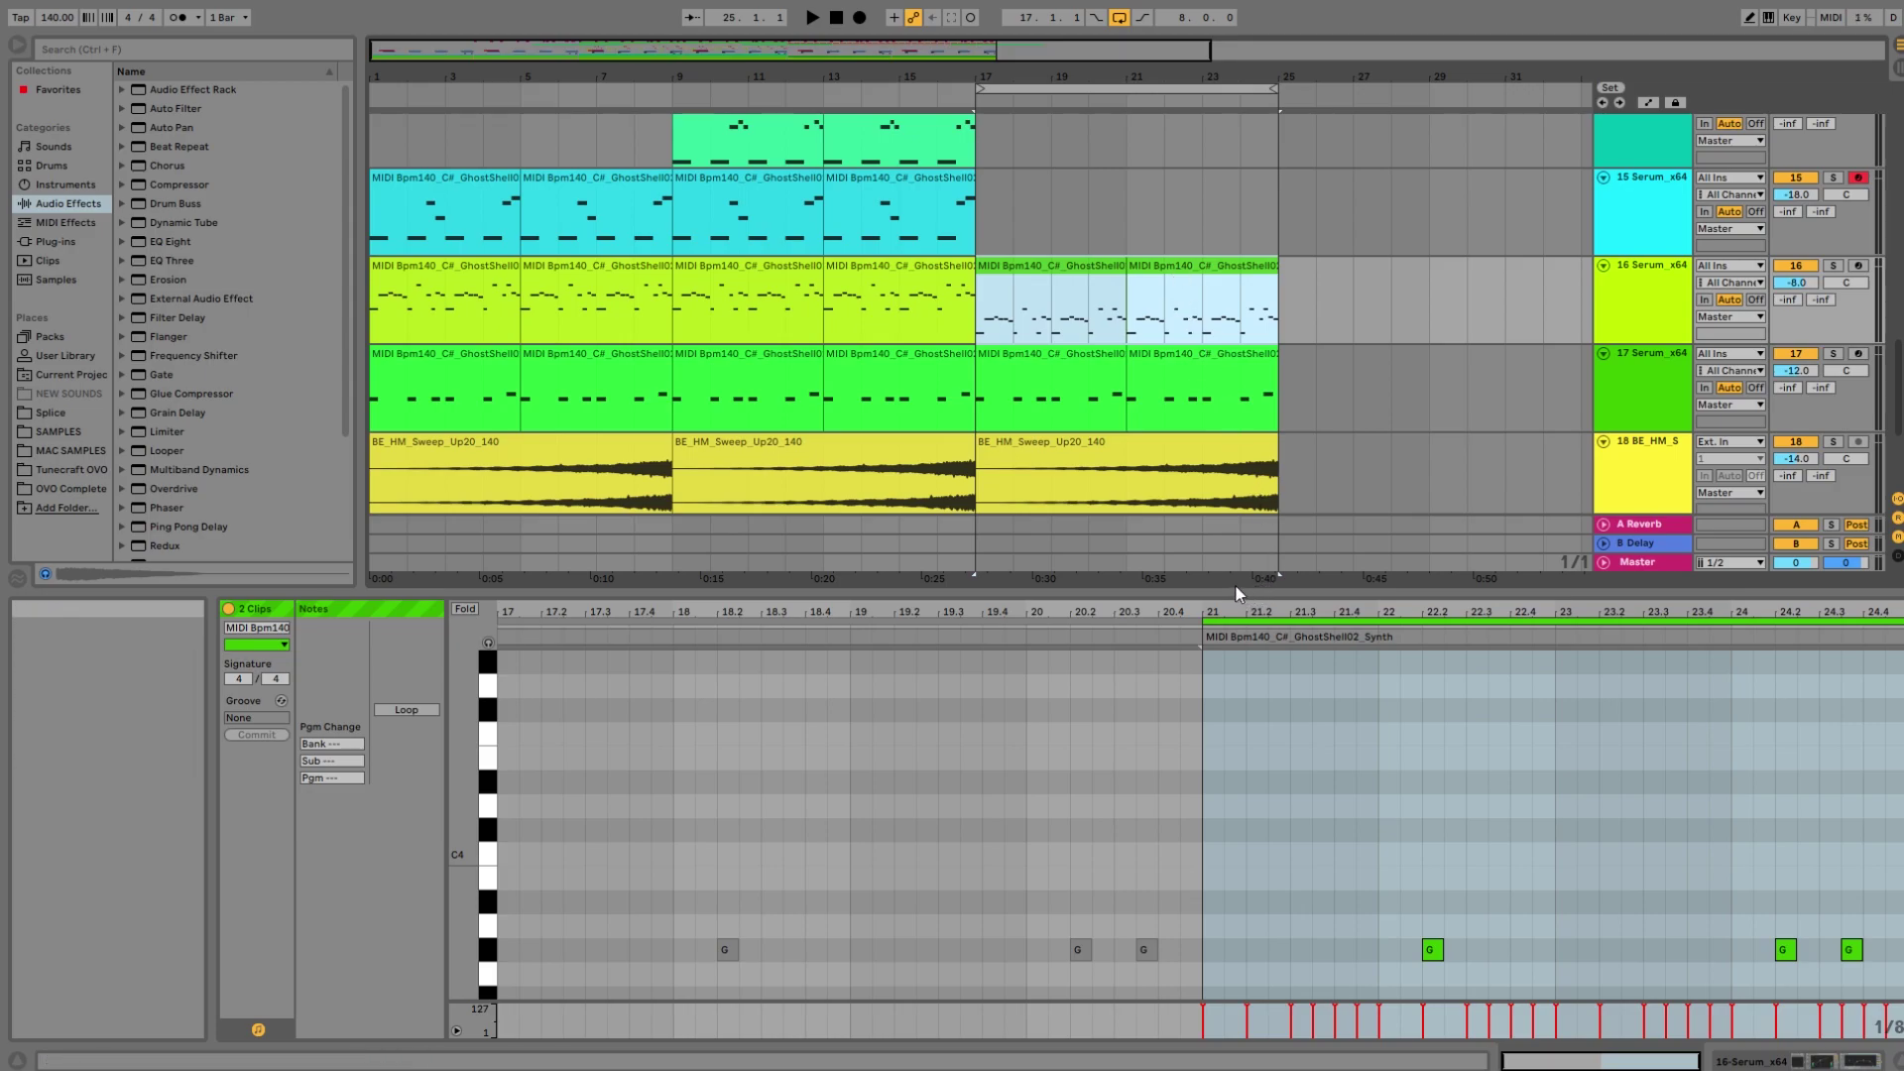
left_click(1240, 590)
scroll(1068, 365, "up", 1)
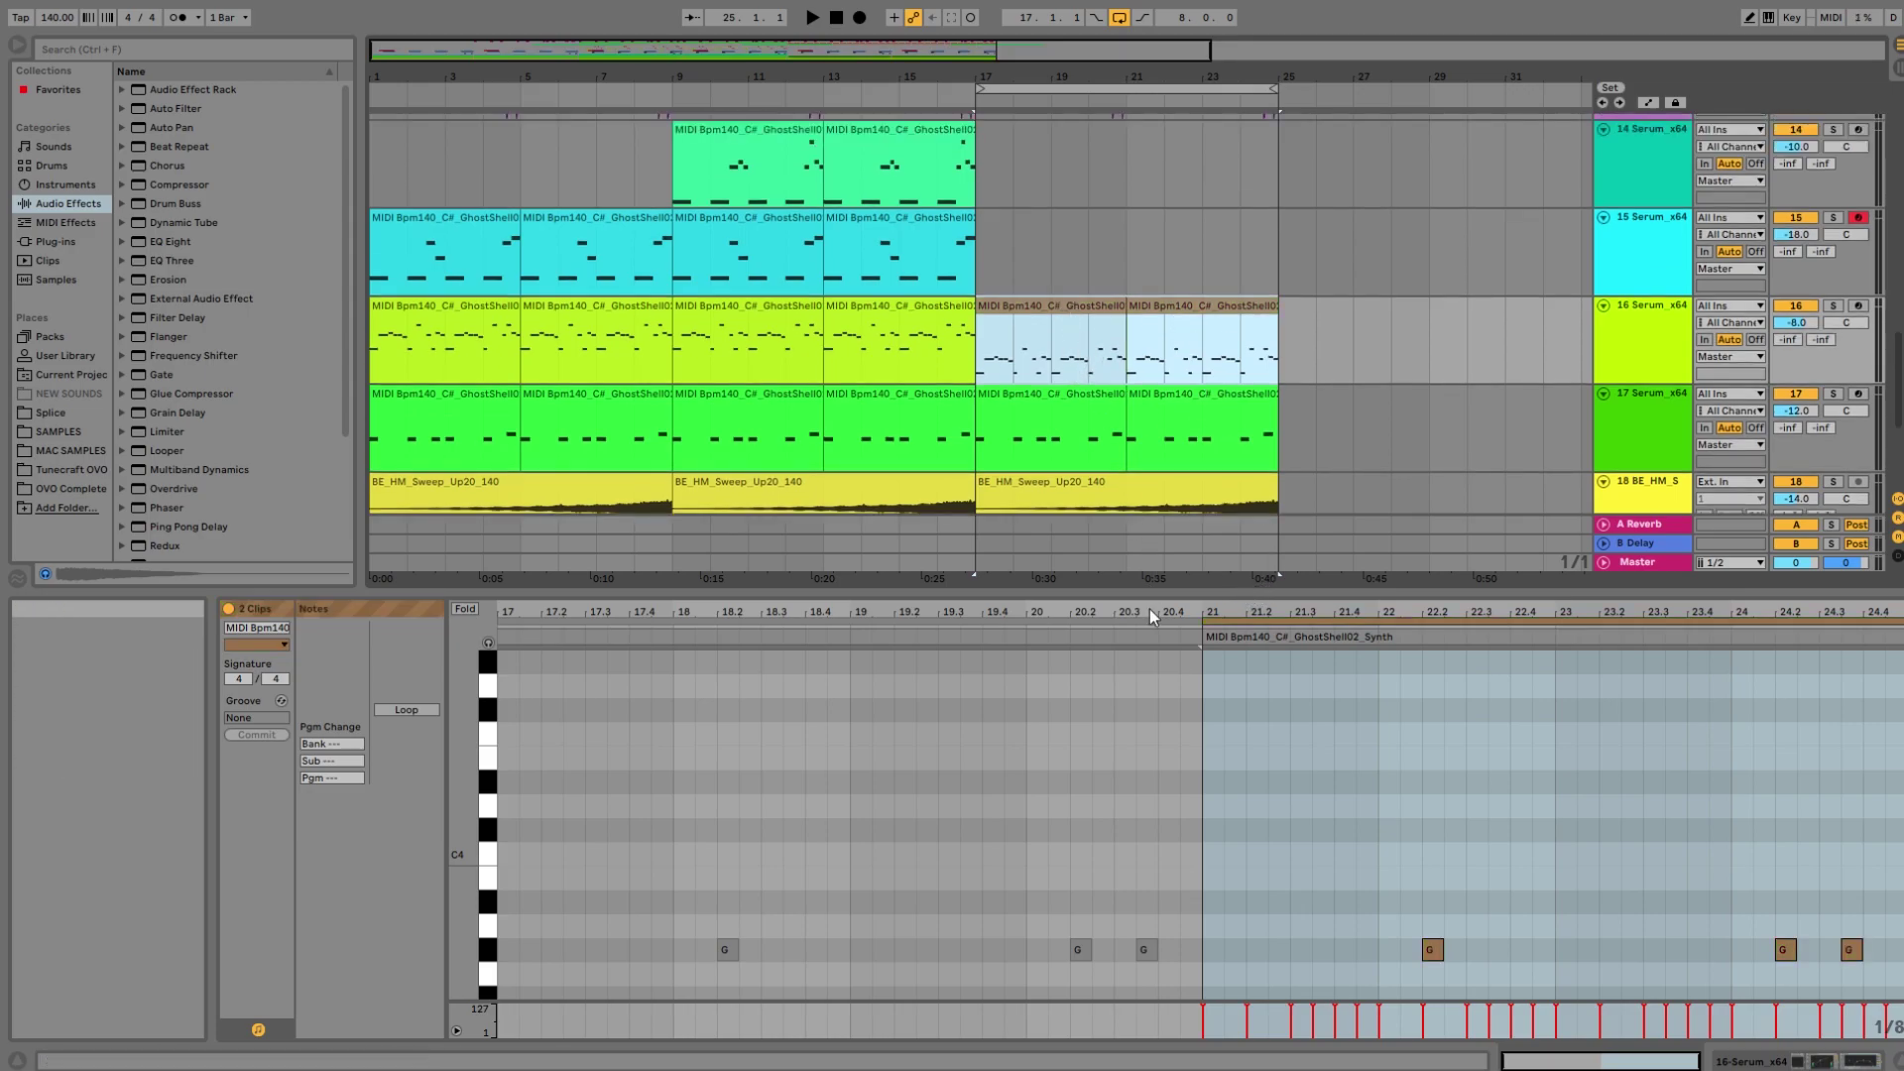
left_click(1099, 587)
Try repeating the track 14 Serum clips of bars 9 to 17 from bar 17 to 25.
scroll(1022, 272, "up", 2)
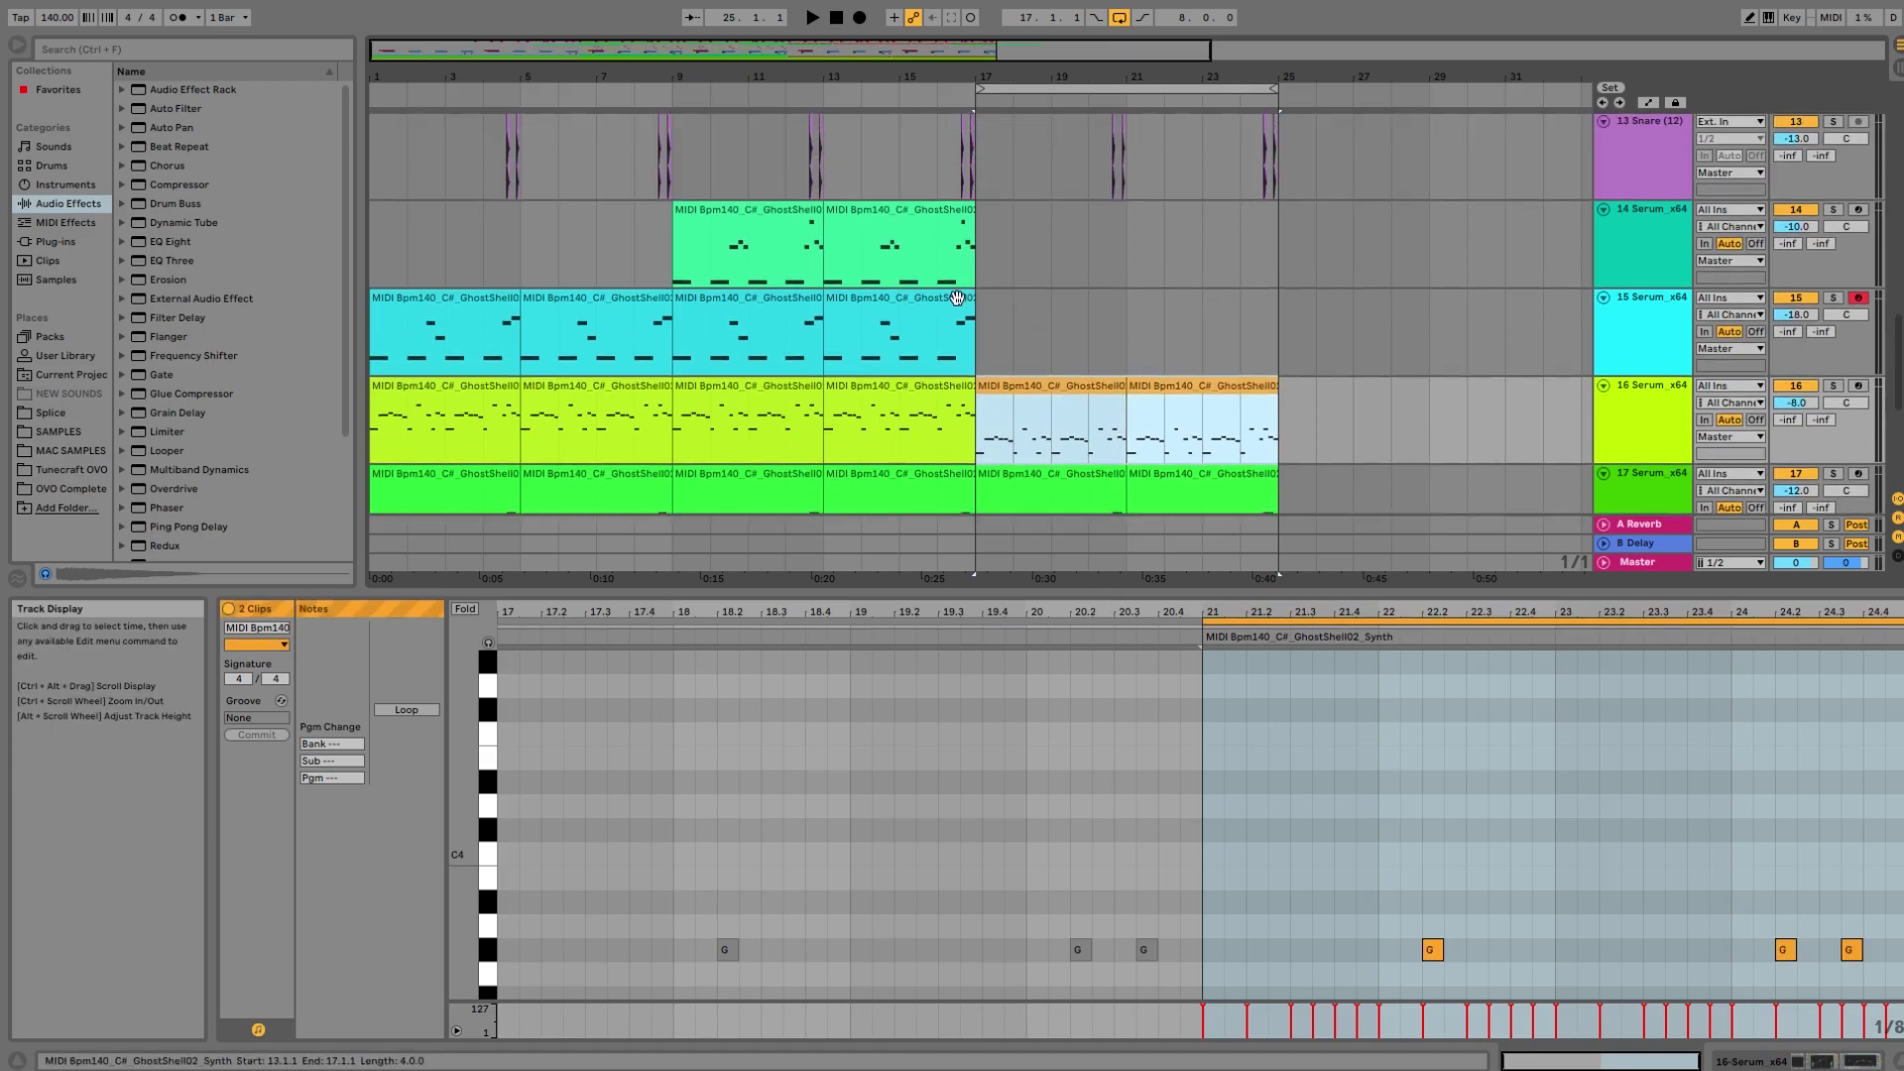
left_click(951, 298)
key("space")
left_click(980, 329)
key("space")
key("space")
left_click_drag(969, 332, 679, 333)
key("ctrl+d")
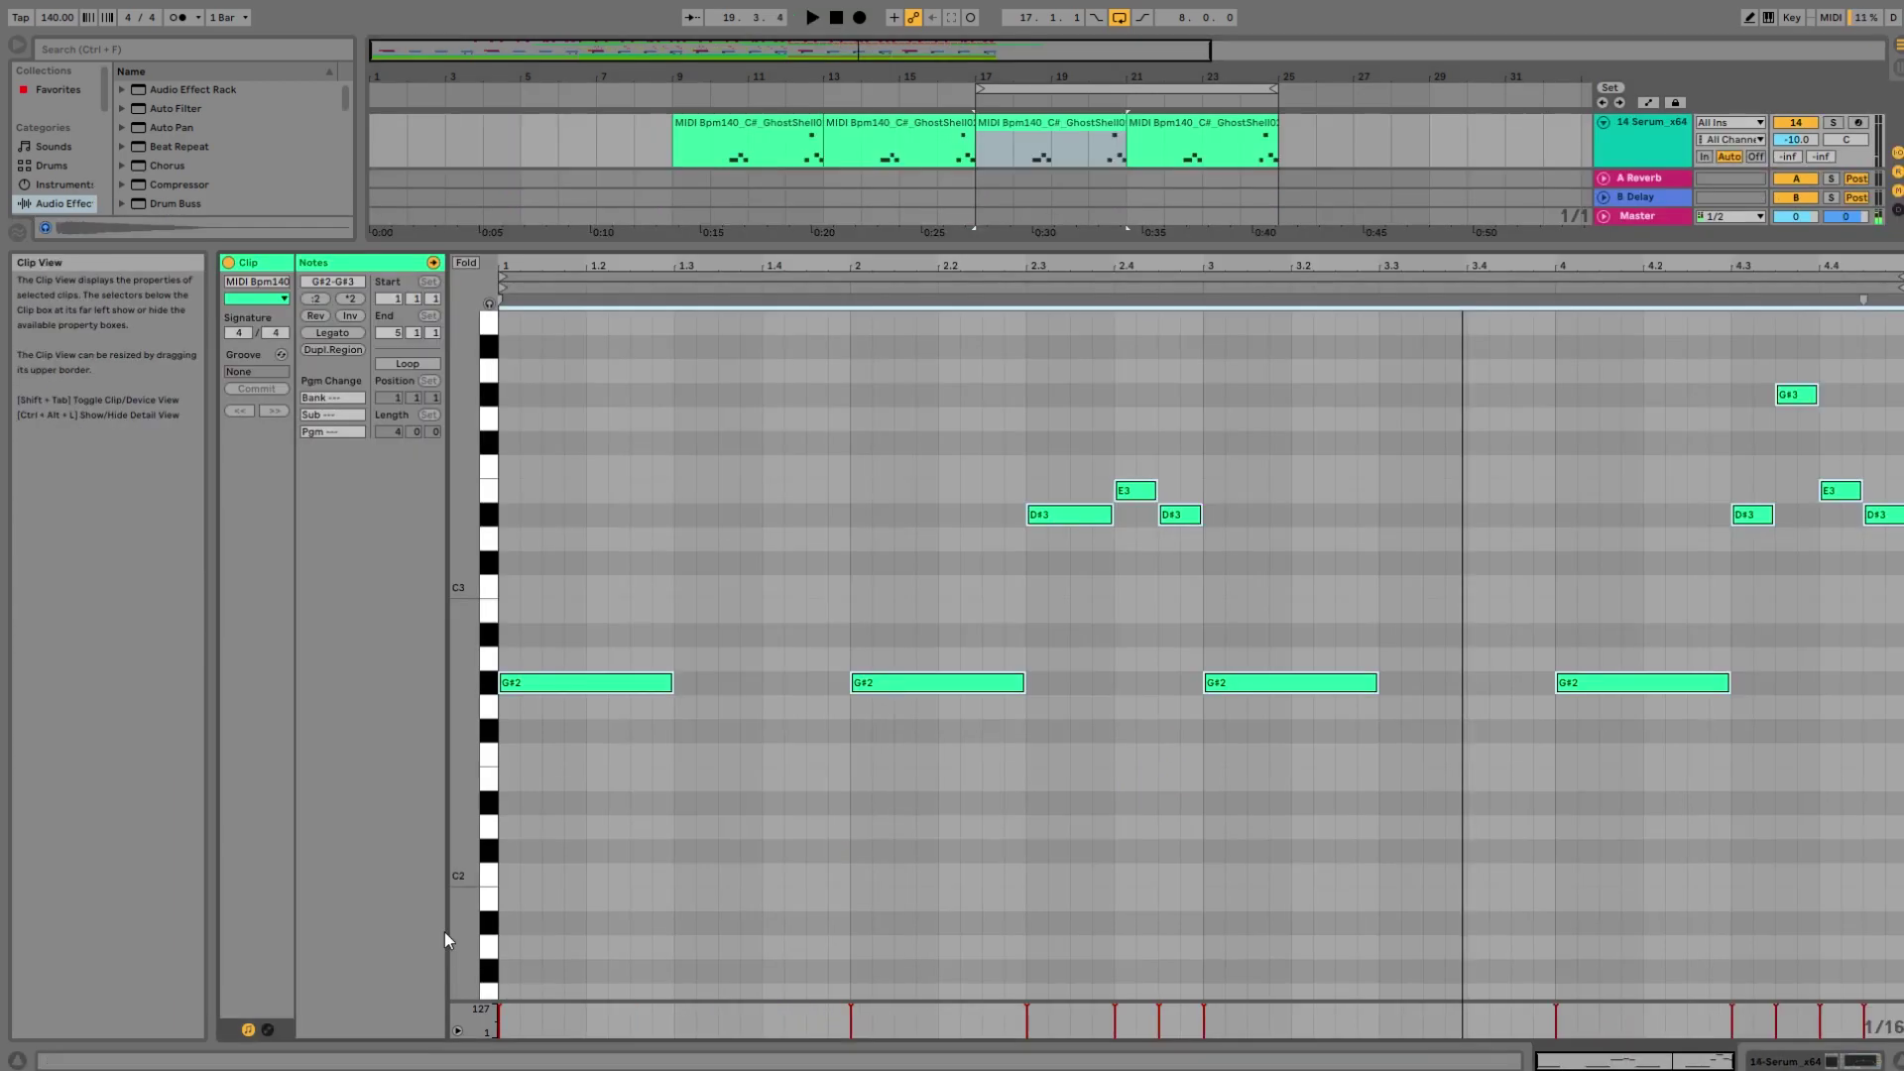
Try transposing all notes of the track 14 clip at bar 17 down one octave and play it back.
key("shift+Down")
key("space")
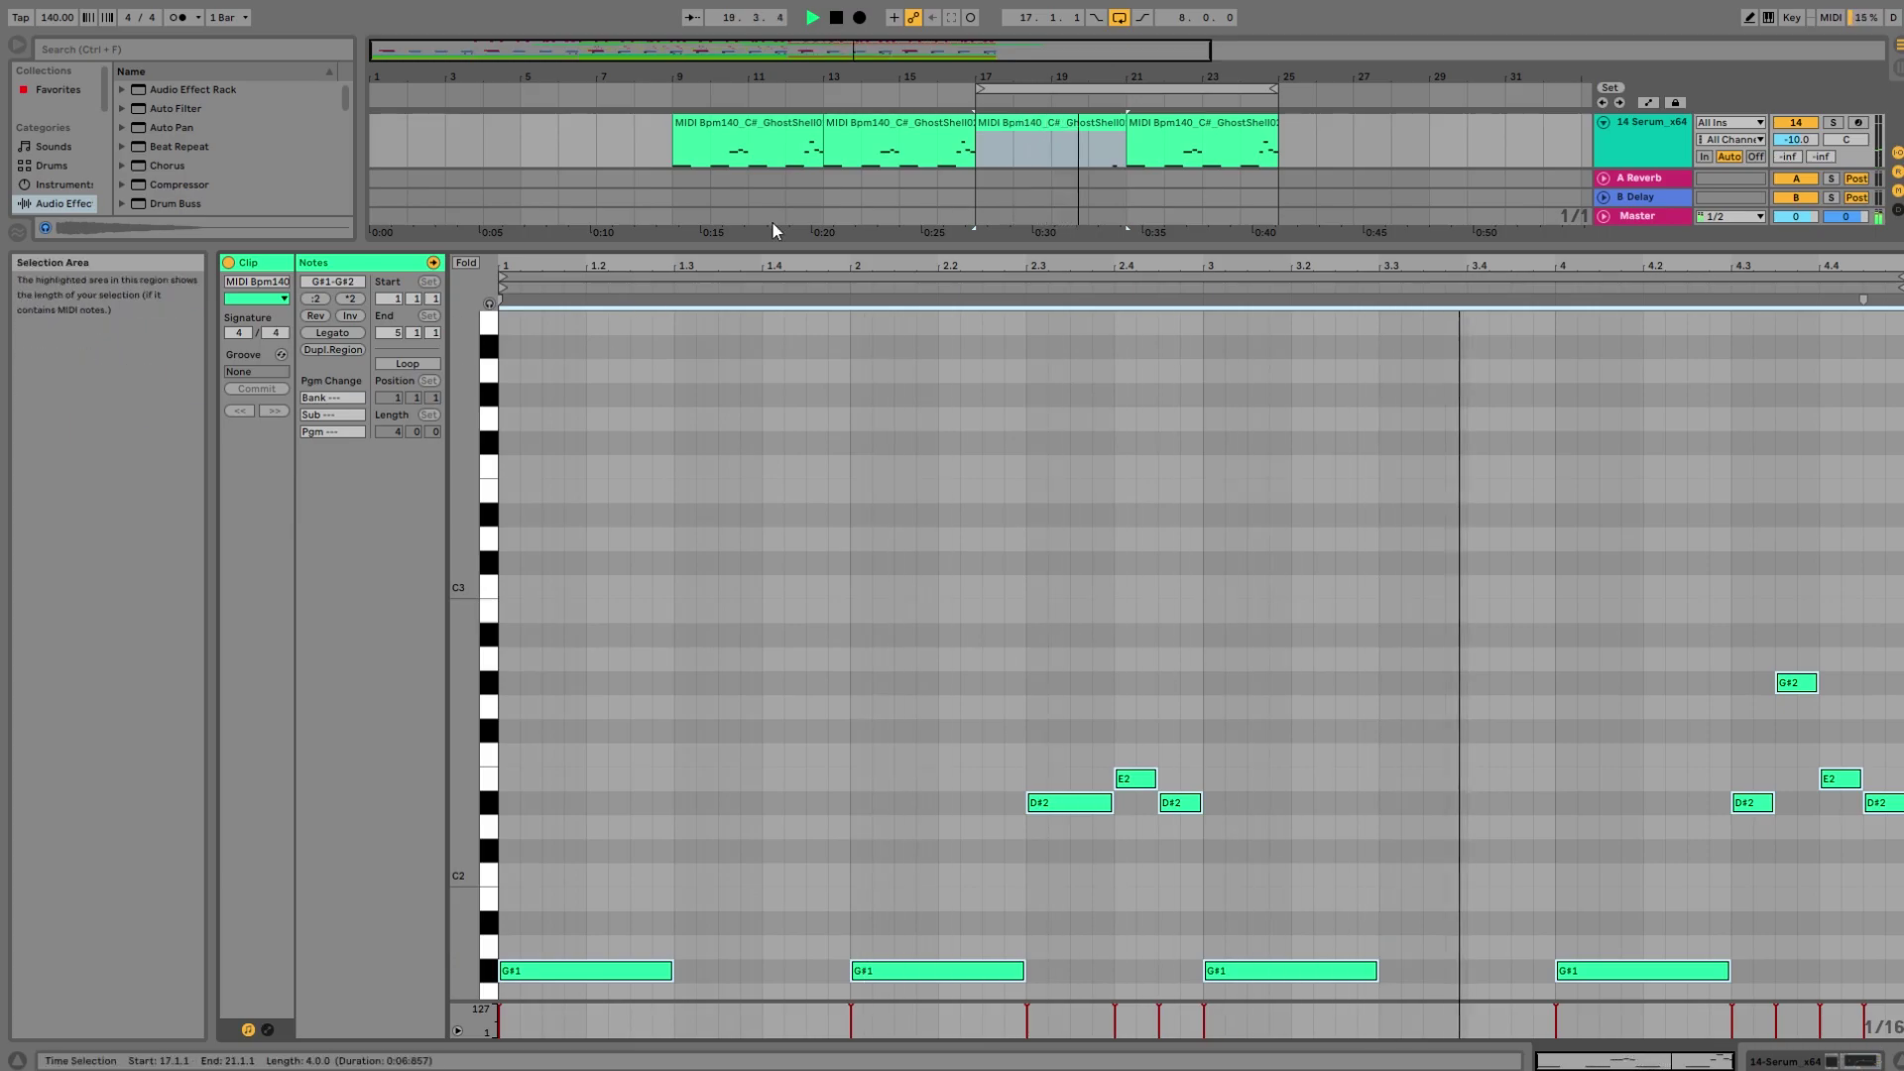
left_click_drag(809, 245, 843, 716)
scroll(1033, 486, "up", 2)
left_click(1110, 225)
key("space")
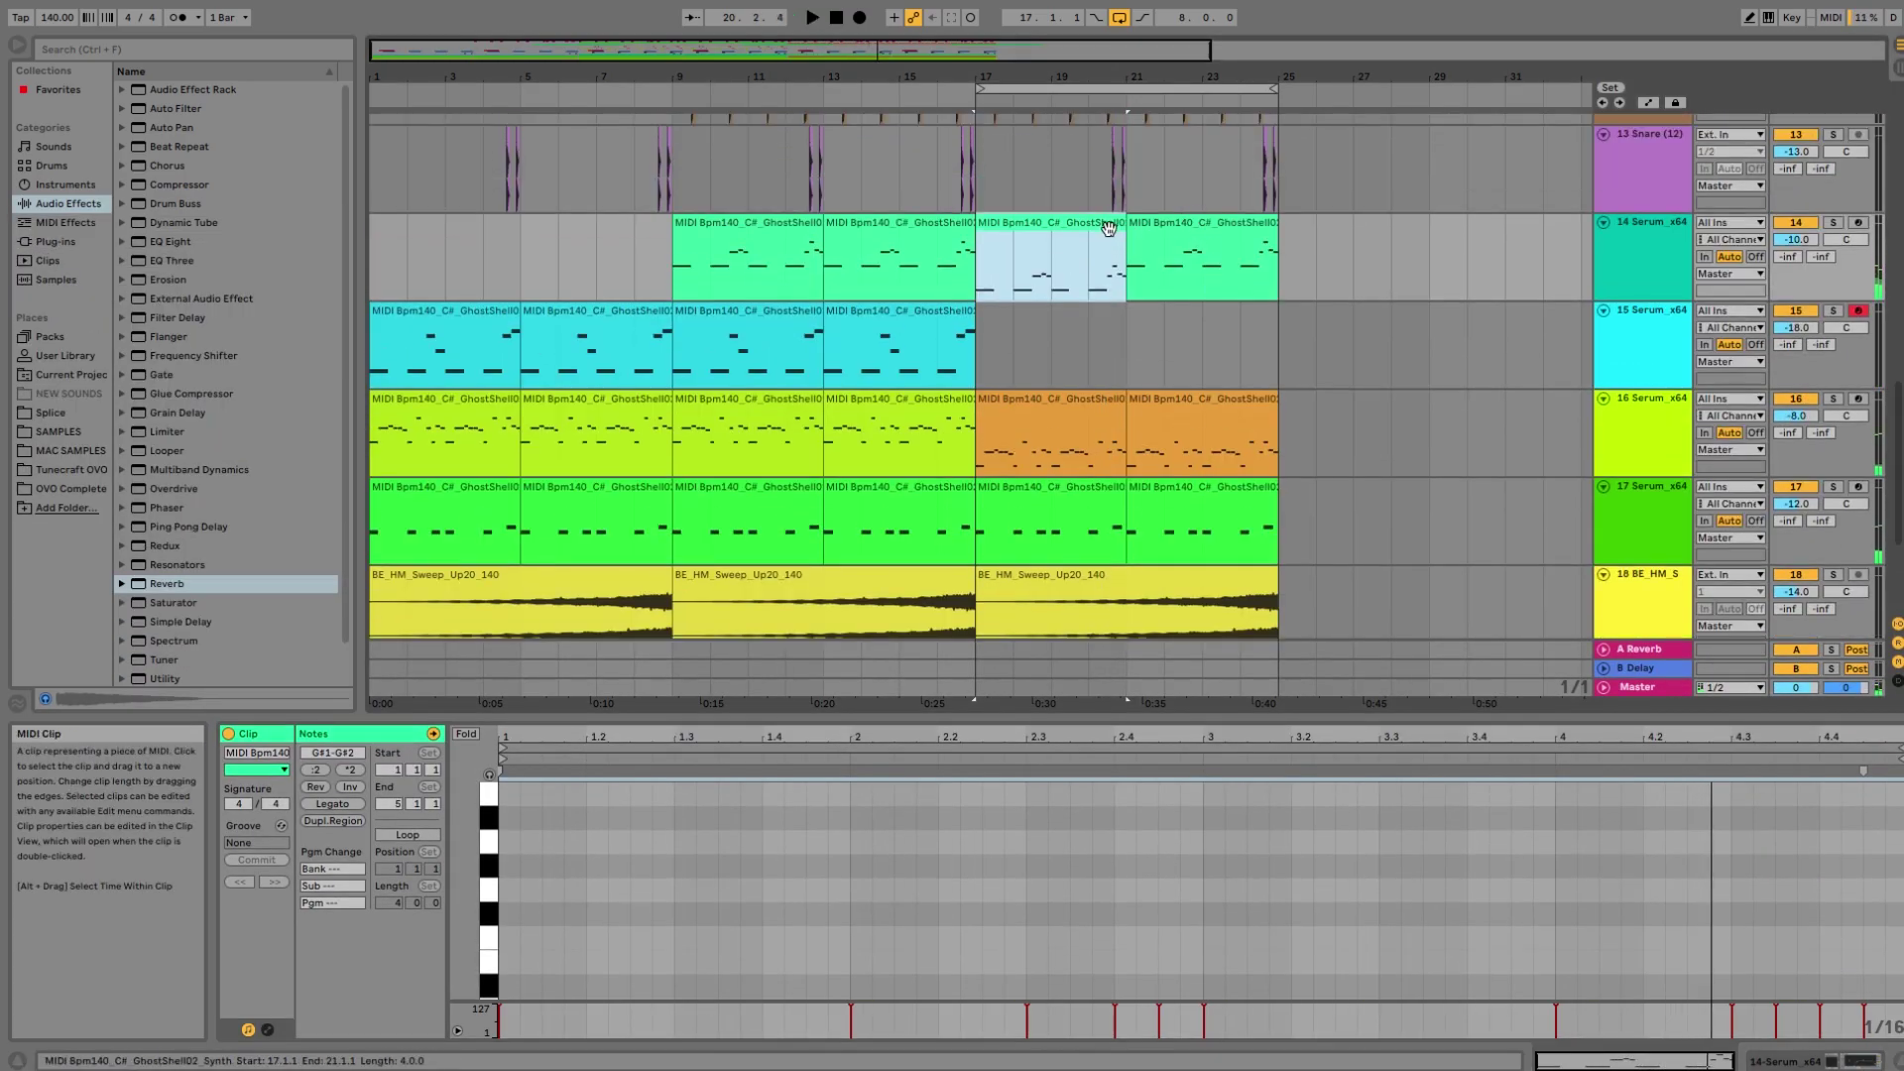
Delete both track 14 clips in bars 17 to 25 and play the transition into bar 17.
key("Delete")
left_click(1140, 225)
key("Delete")
left_click(937, 169)
key("space")
scroll(1056, 429, "down", 1)
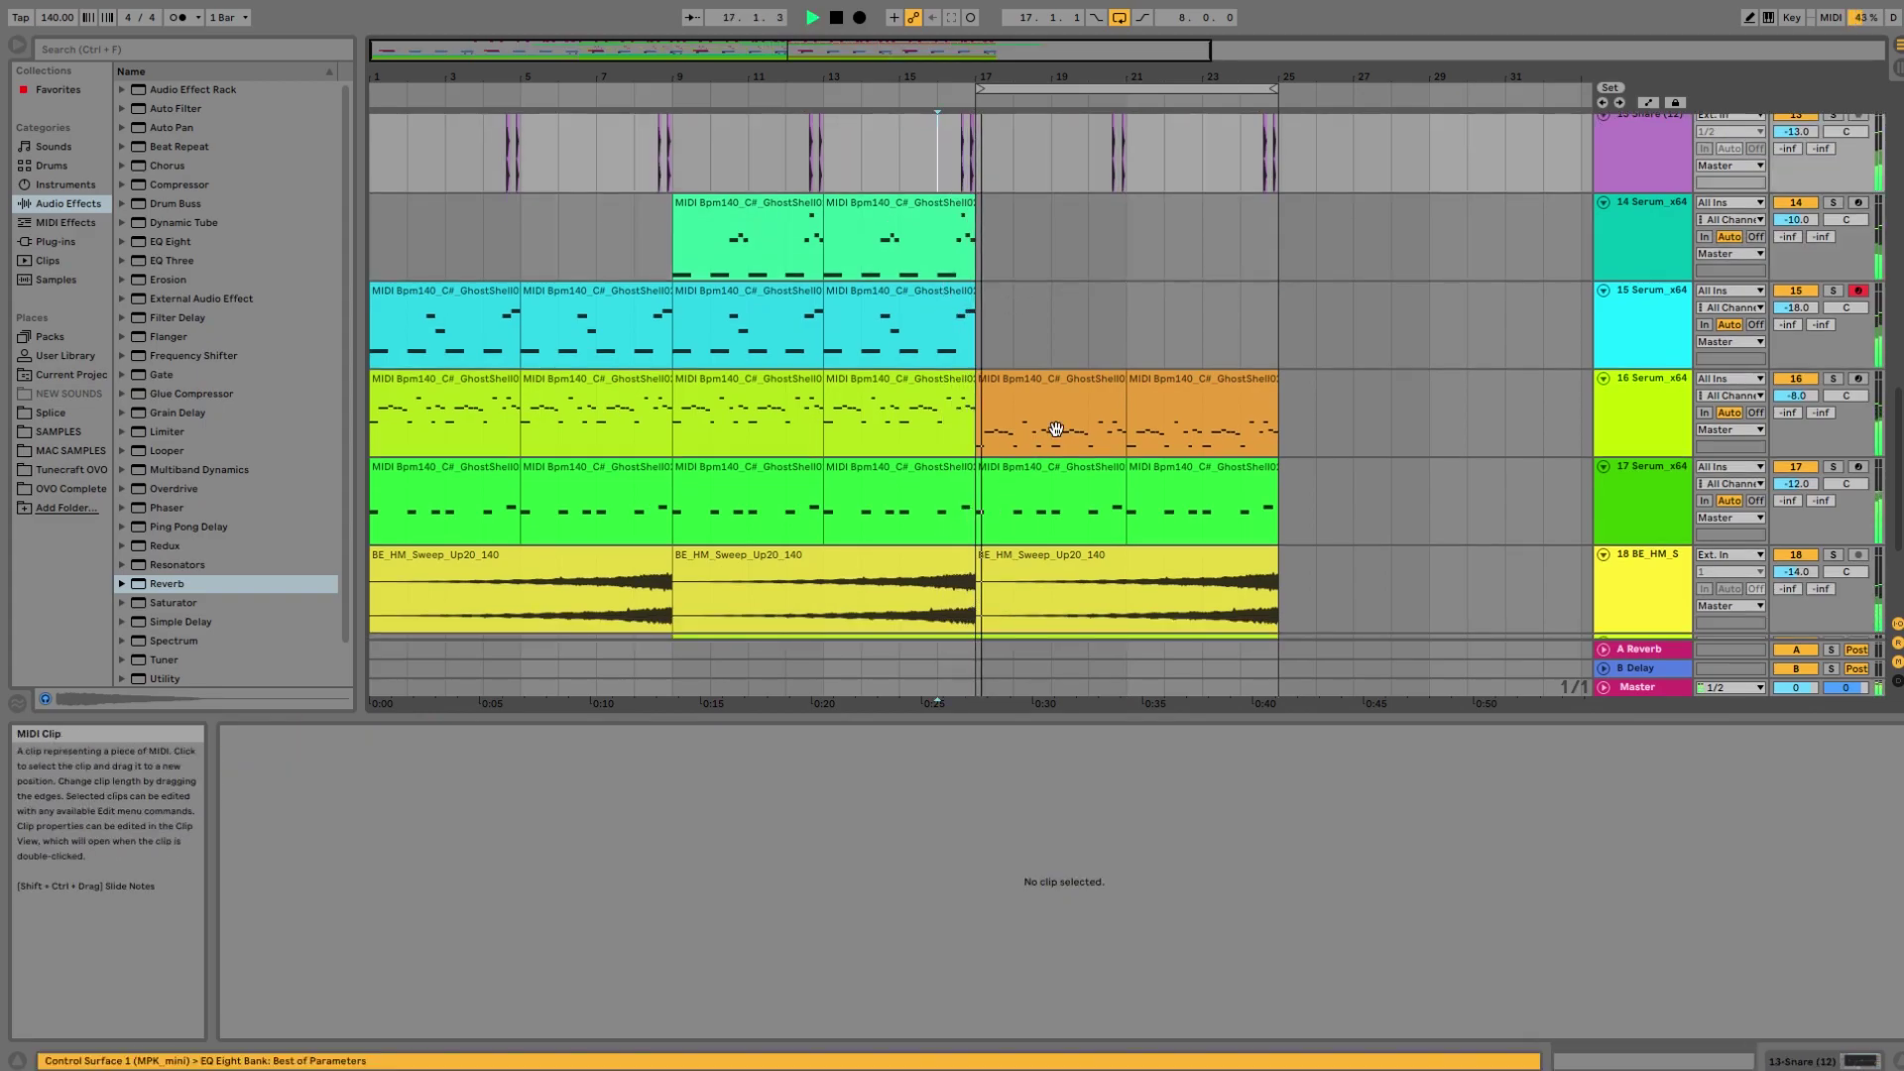
key("space")
In the track 17 clip at bar 21, repeat the opening one-beat G#2 note every two beats up to clip position 3.
double_click(1136, 506)
left_click_drag(520, 835, 664, 950)
key("space")
key("ctrl+d")
key("ctrl+d")
key("ctrl+d")
key("ctrl+d")
Shorten the G#2 note at clip position 3 to an eighth note and repeat it on every beat through the clip's third bar.
left_click_drag(1262, 813, 1241, 890)
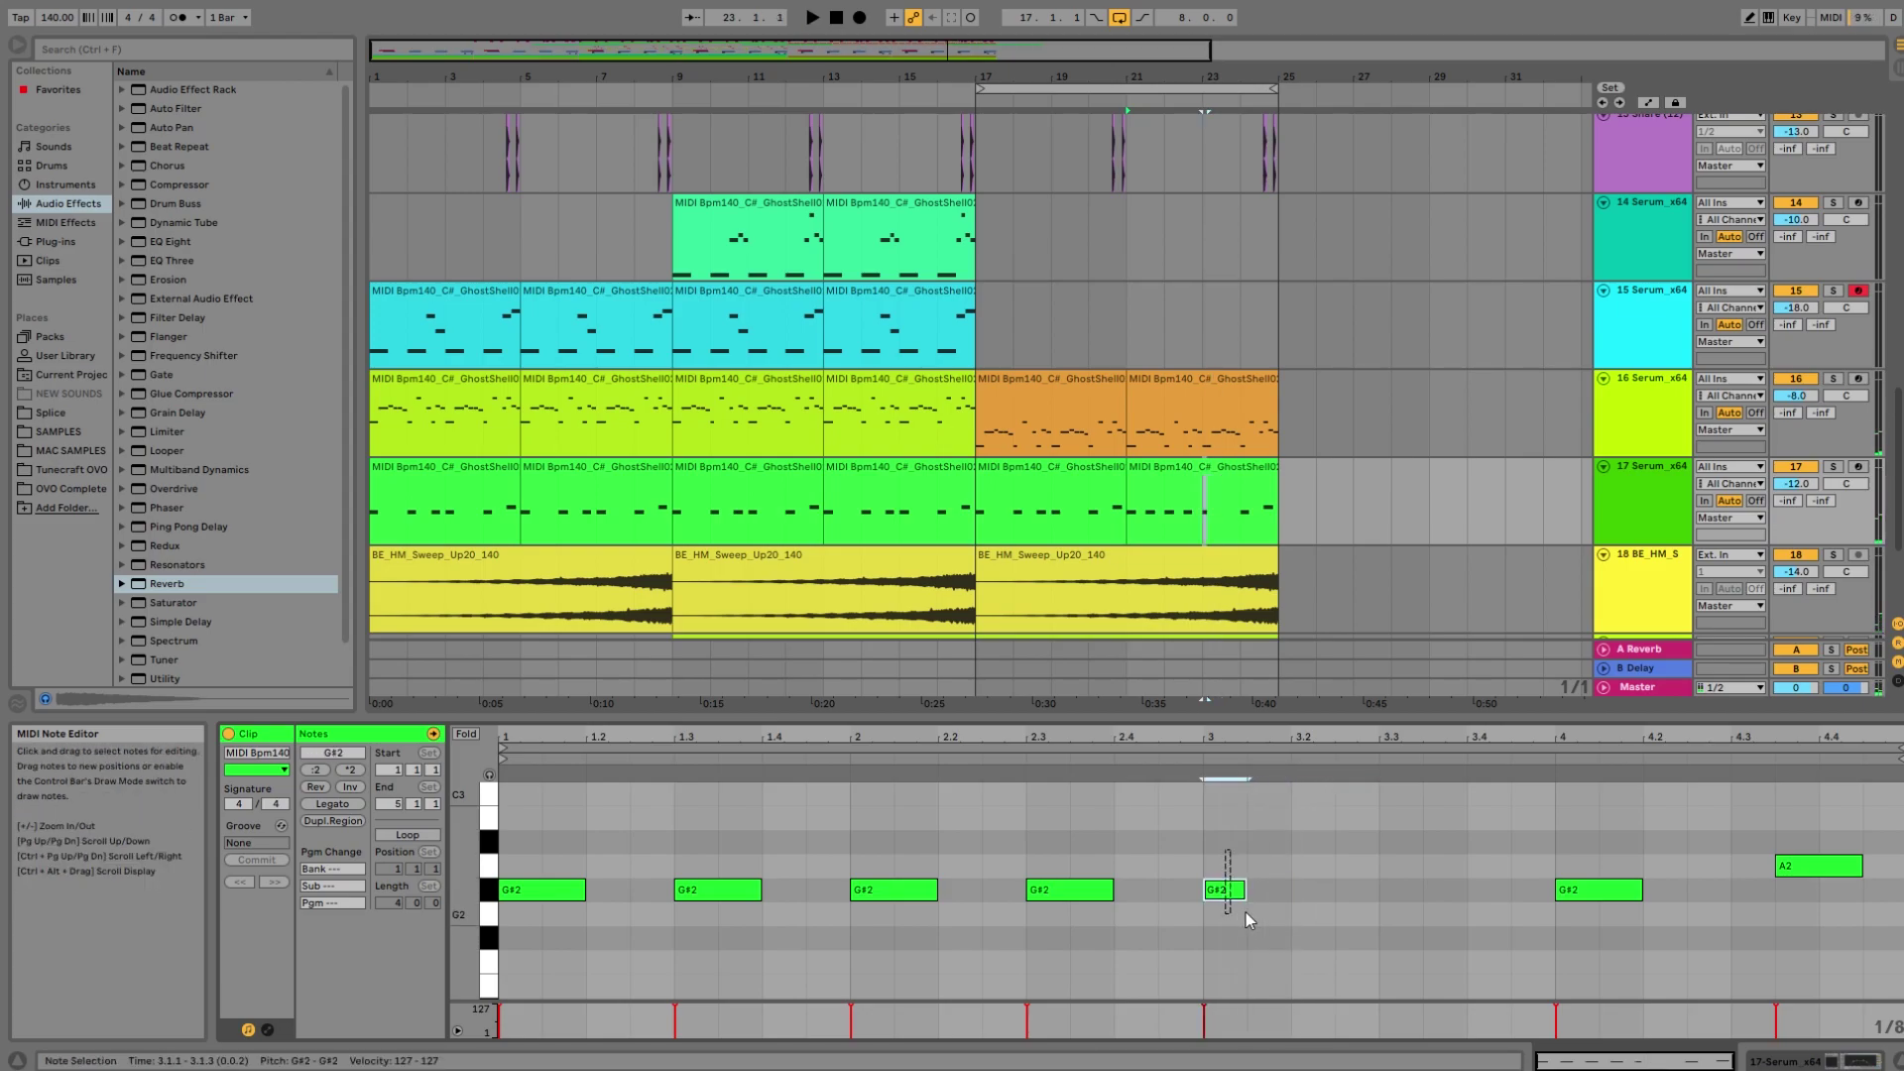
key("space")
left_click(1204, 524)
key("space")
key("space")
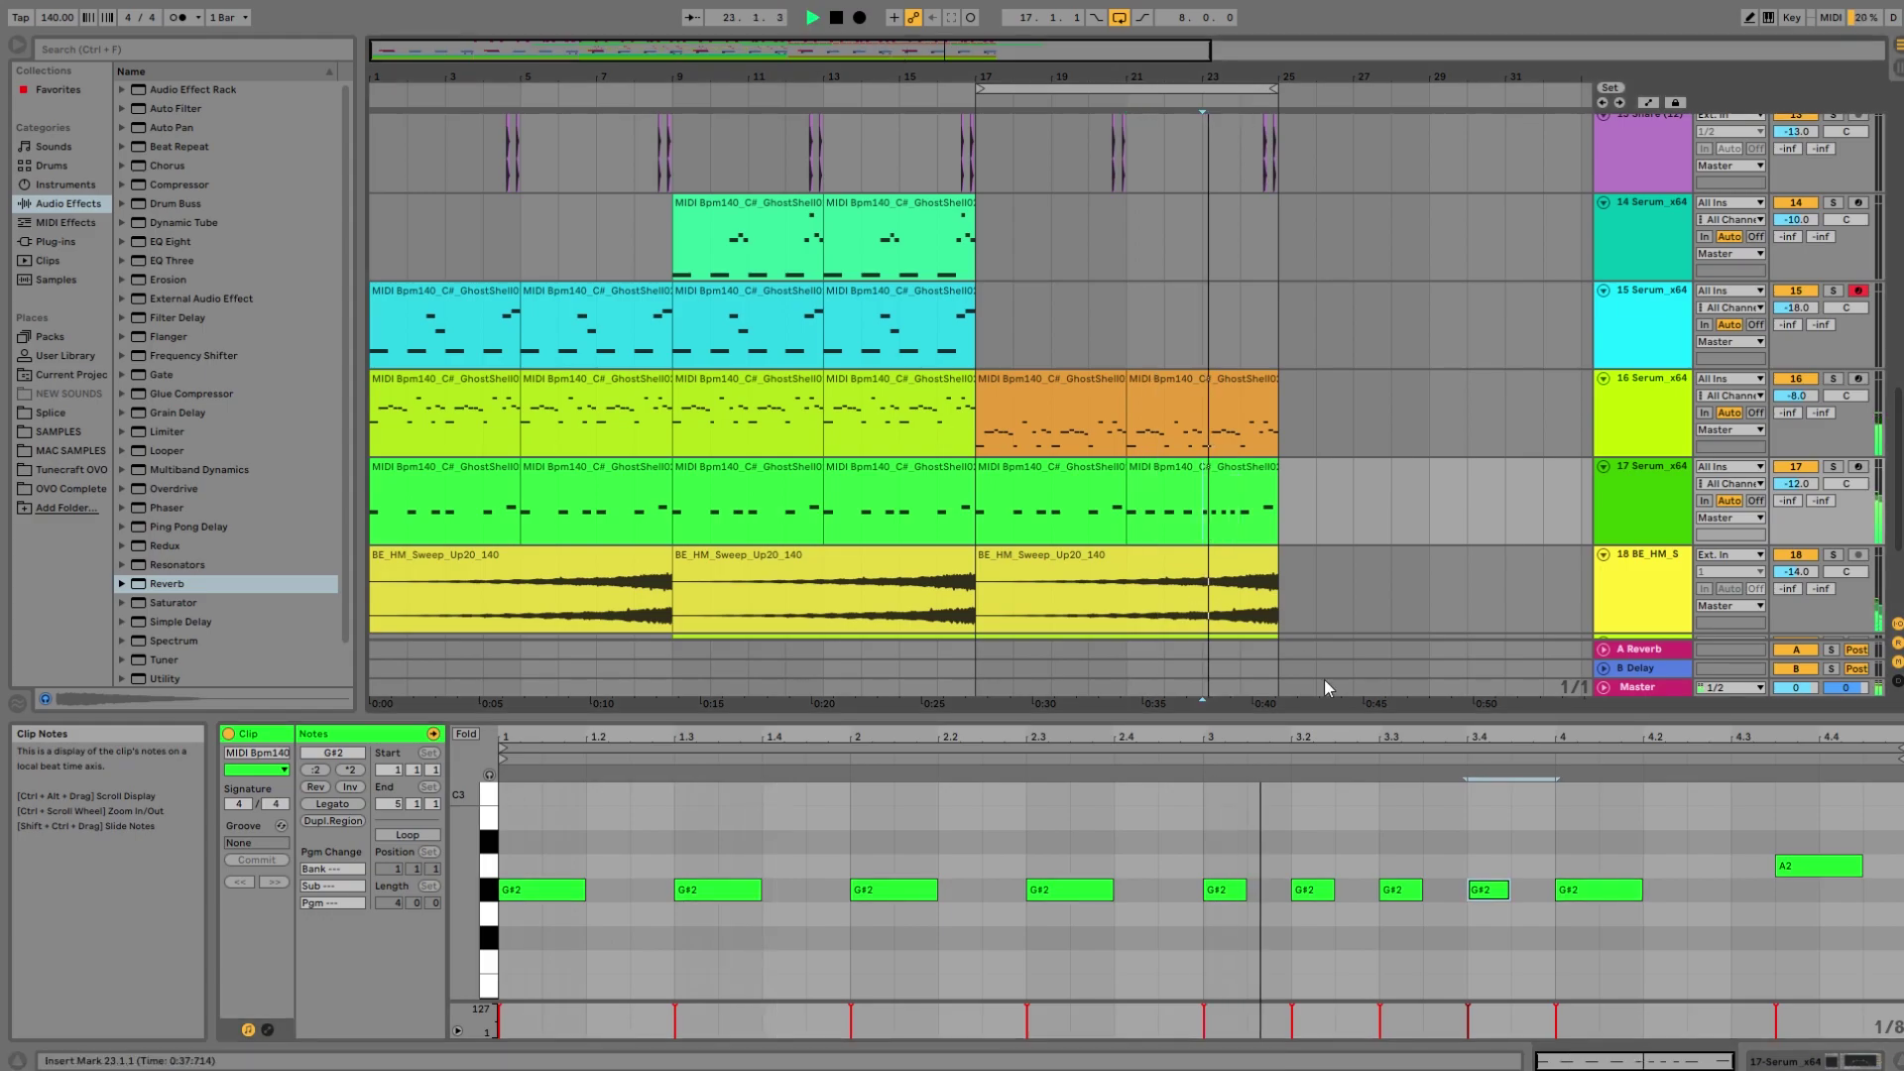
Shorten the G#2 note at clip position 4 to a sixteenth note and repeat it every half beat toward 4.3.
left_click_drag(1640, 890, 1607, 890)
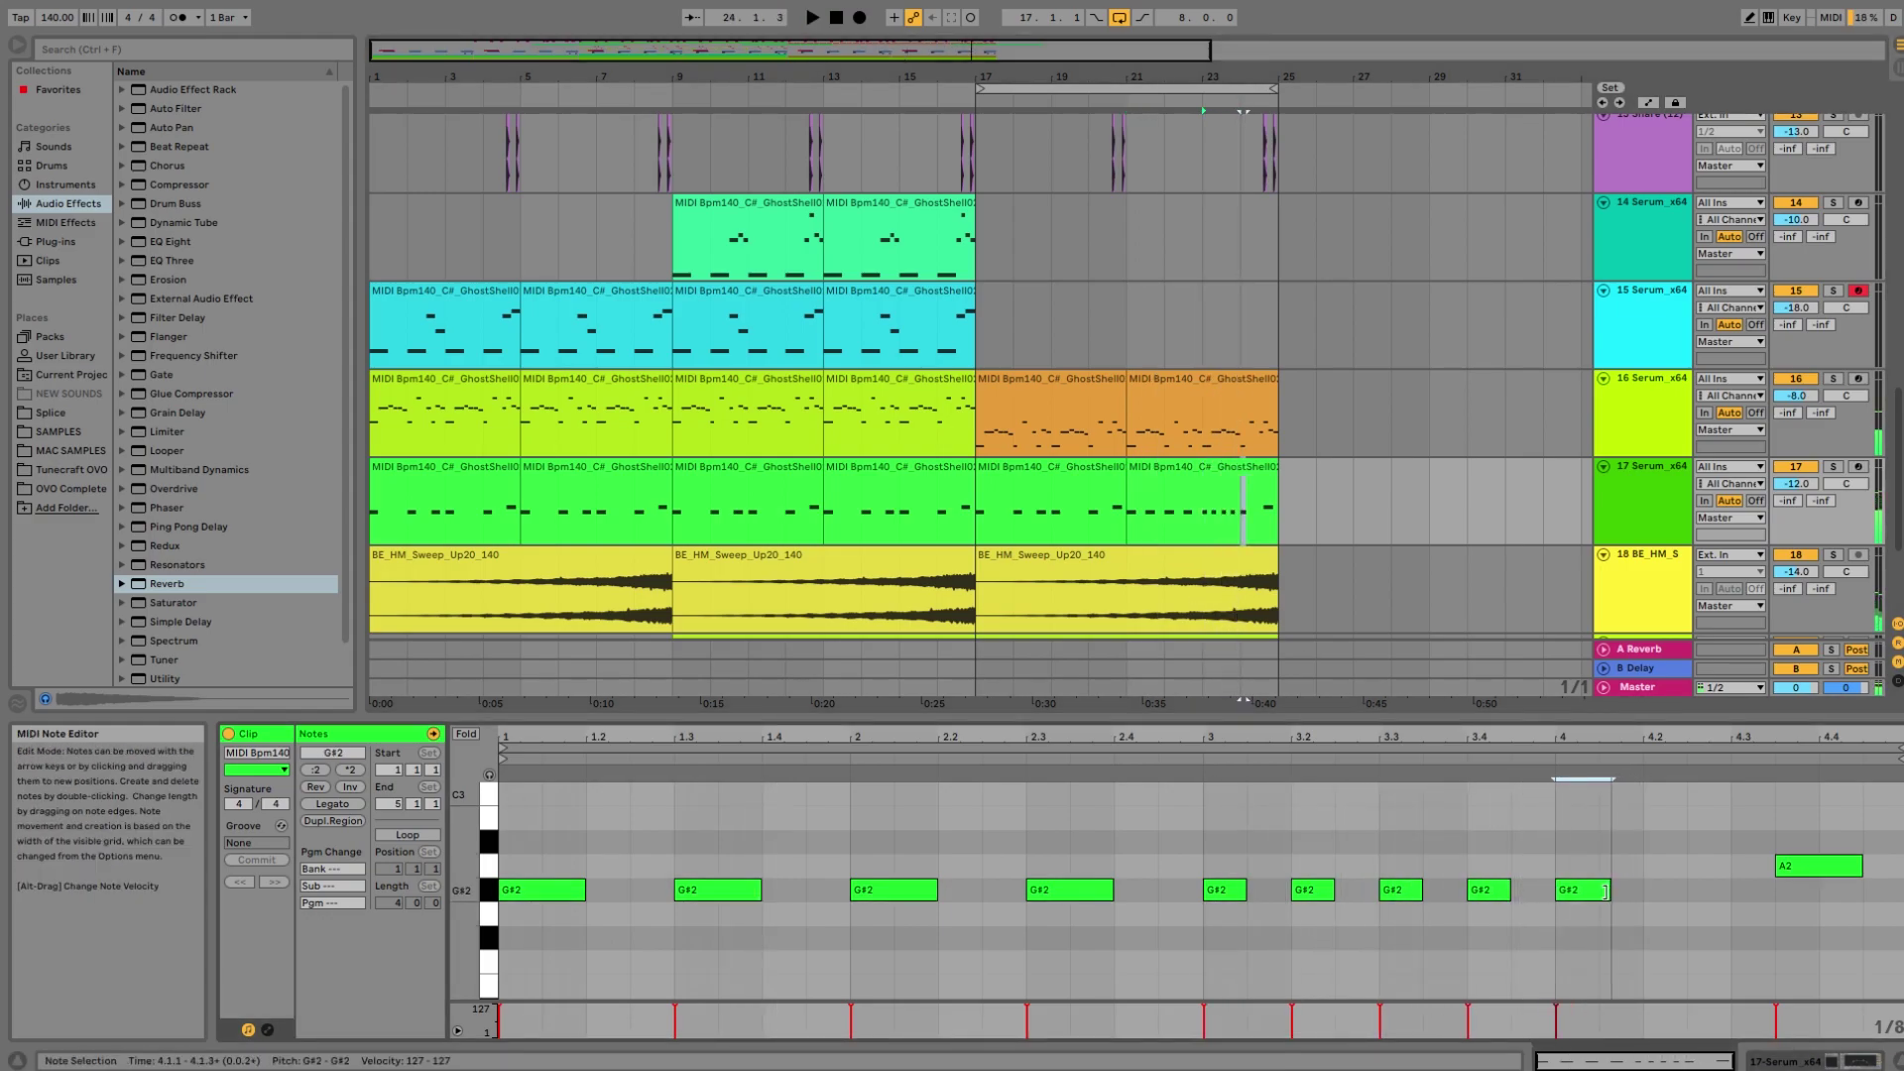
scroll(1448, 891, "up", 3)
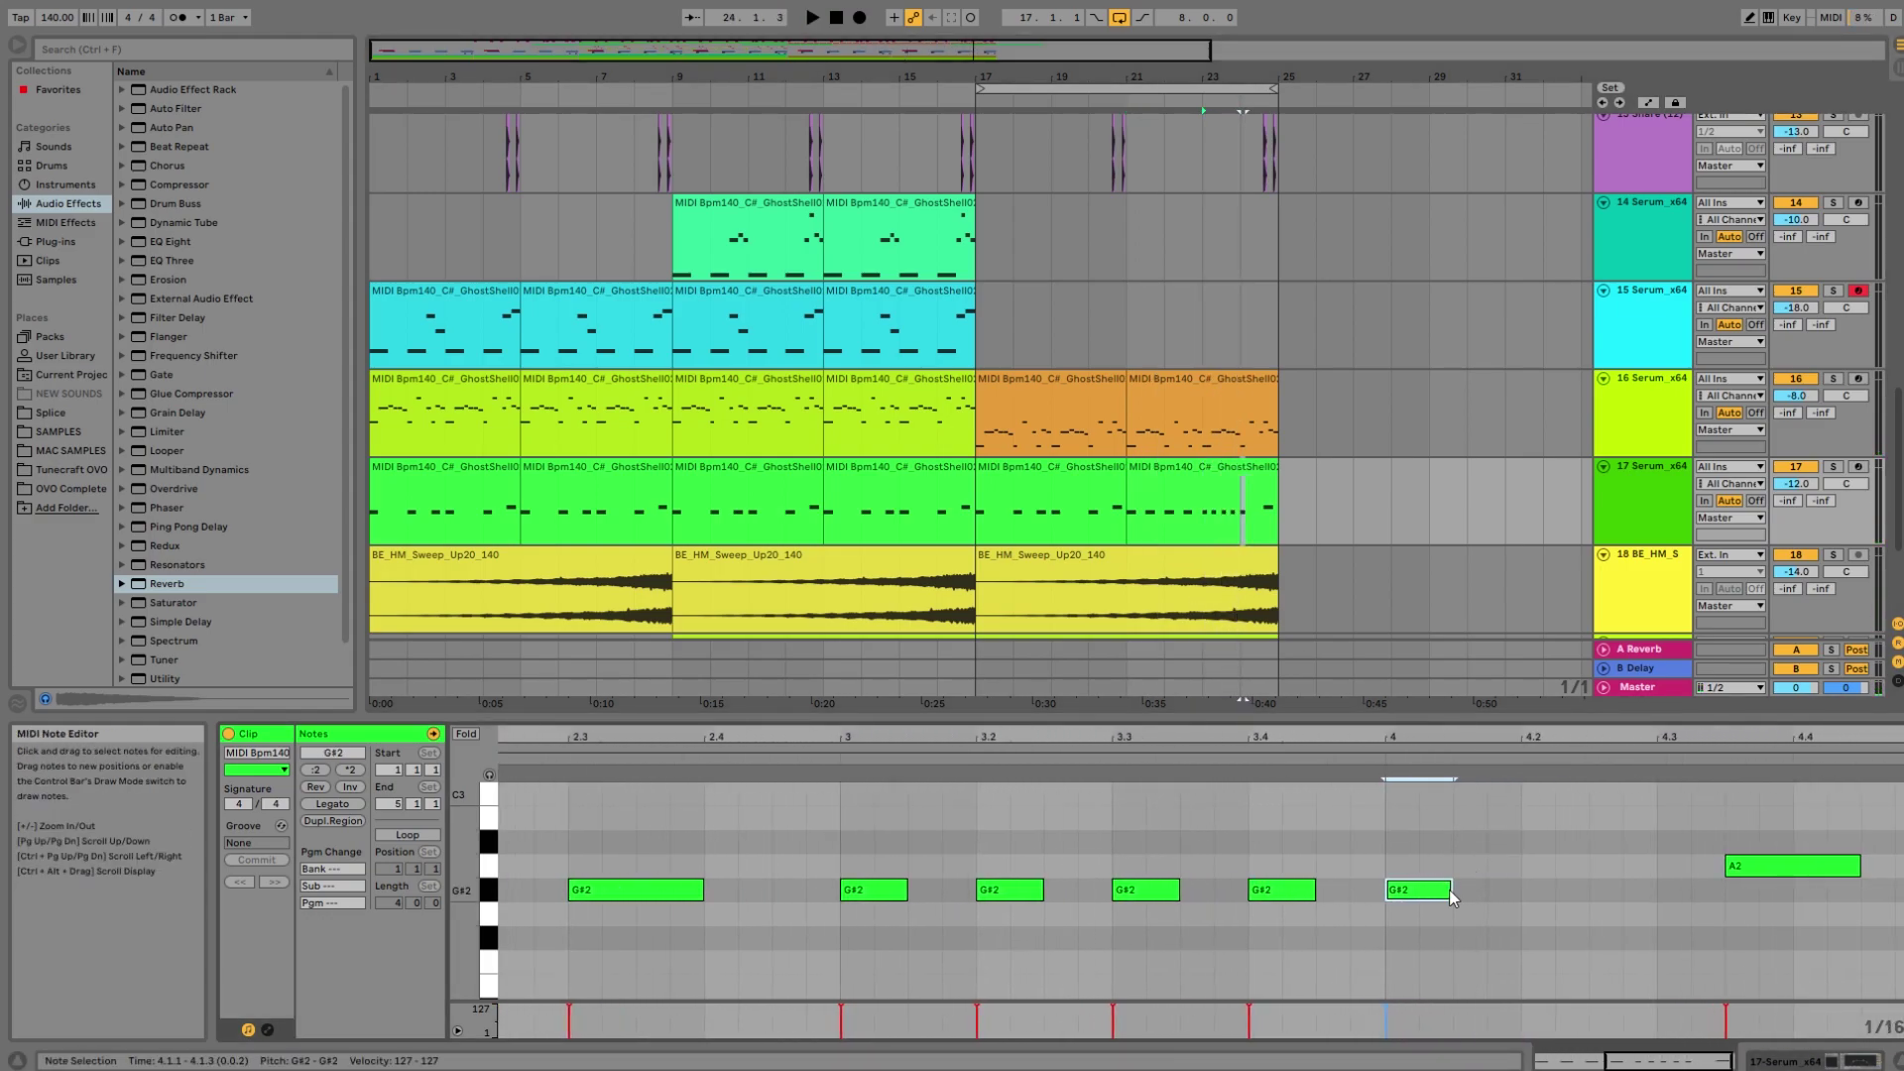
left_click_drag(1450, 891, 1418, 890)
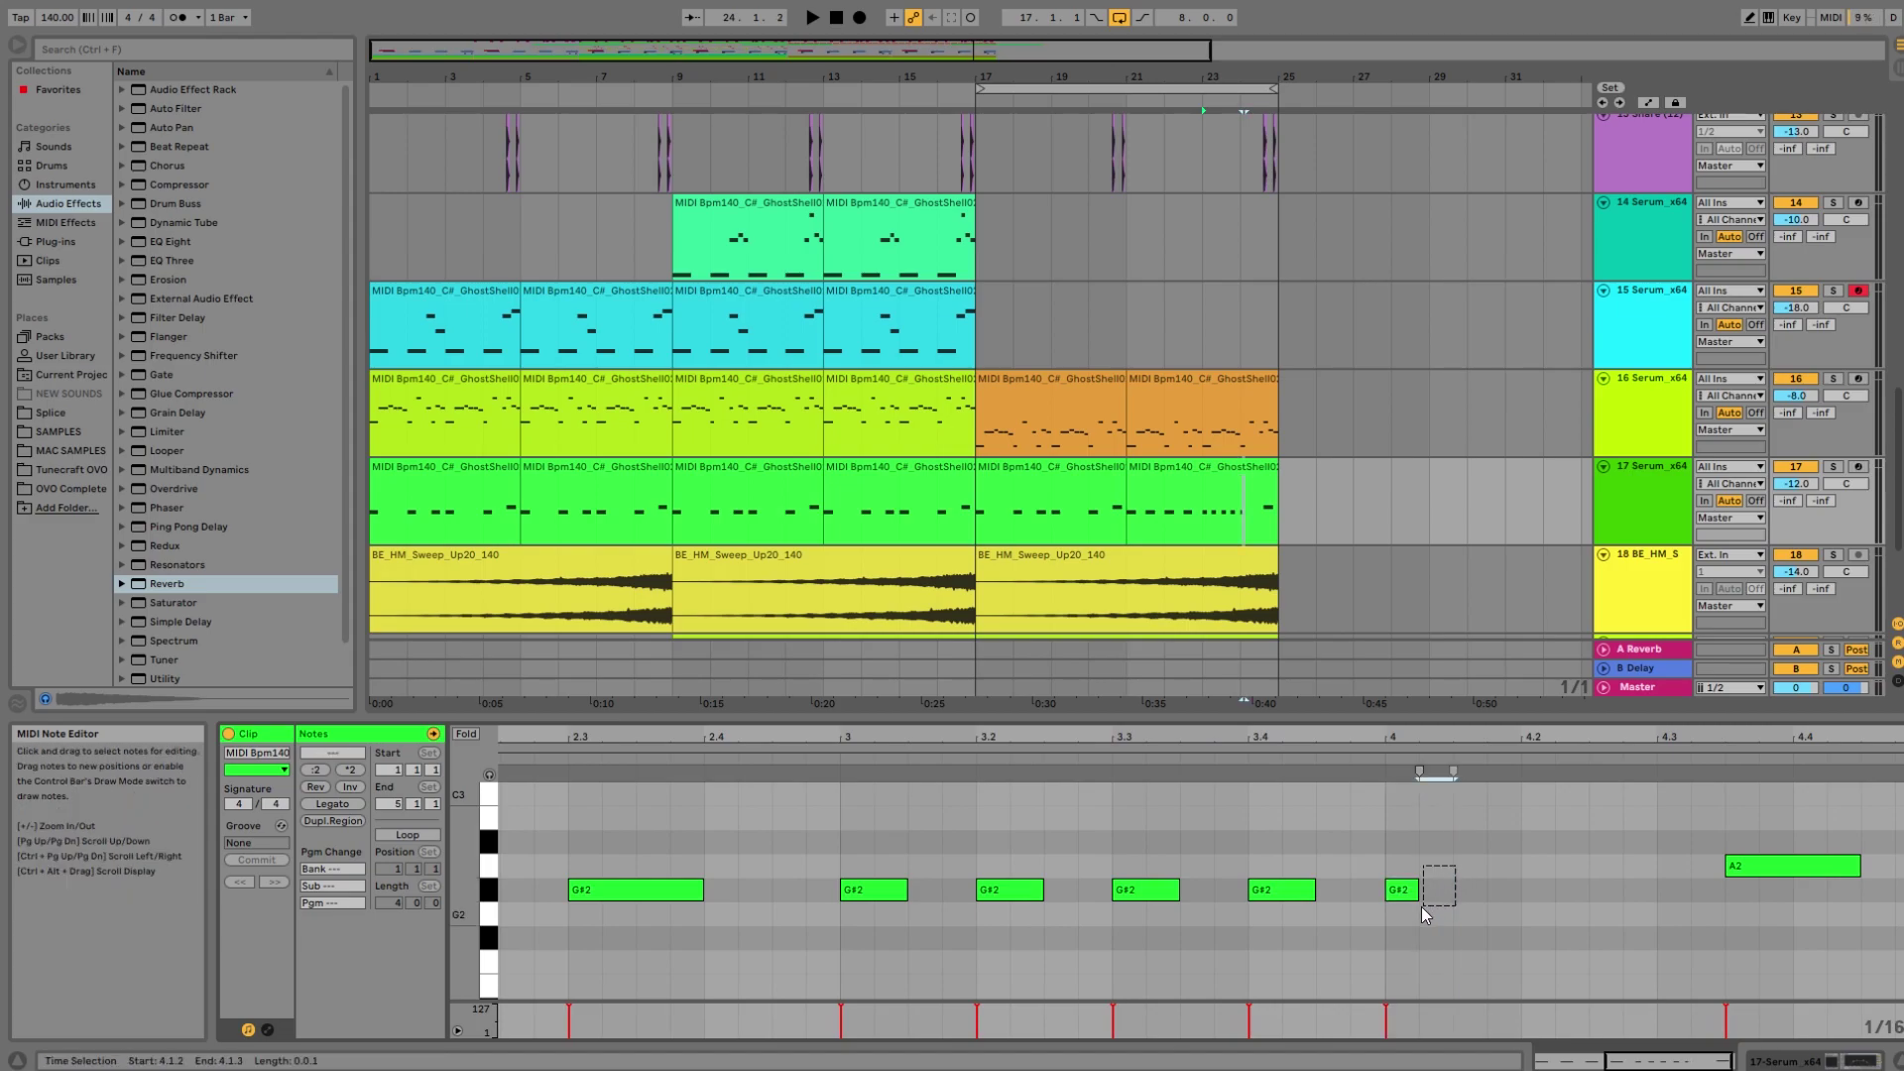
key("ctrl+d")
key("ctrl+d")
key("ctrl+d")
Replace the long A2 note with sixteenth-note A2 notes every half beat from clip position 4.3.
left_click(1672, 891)
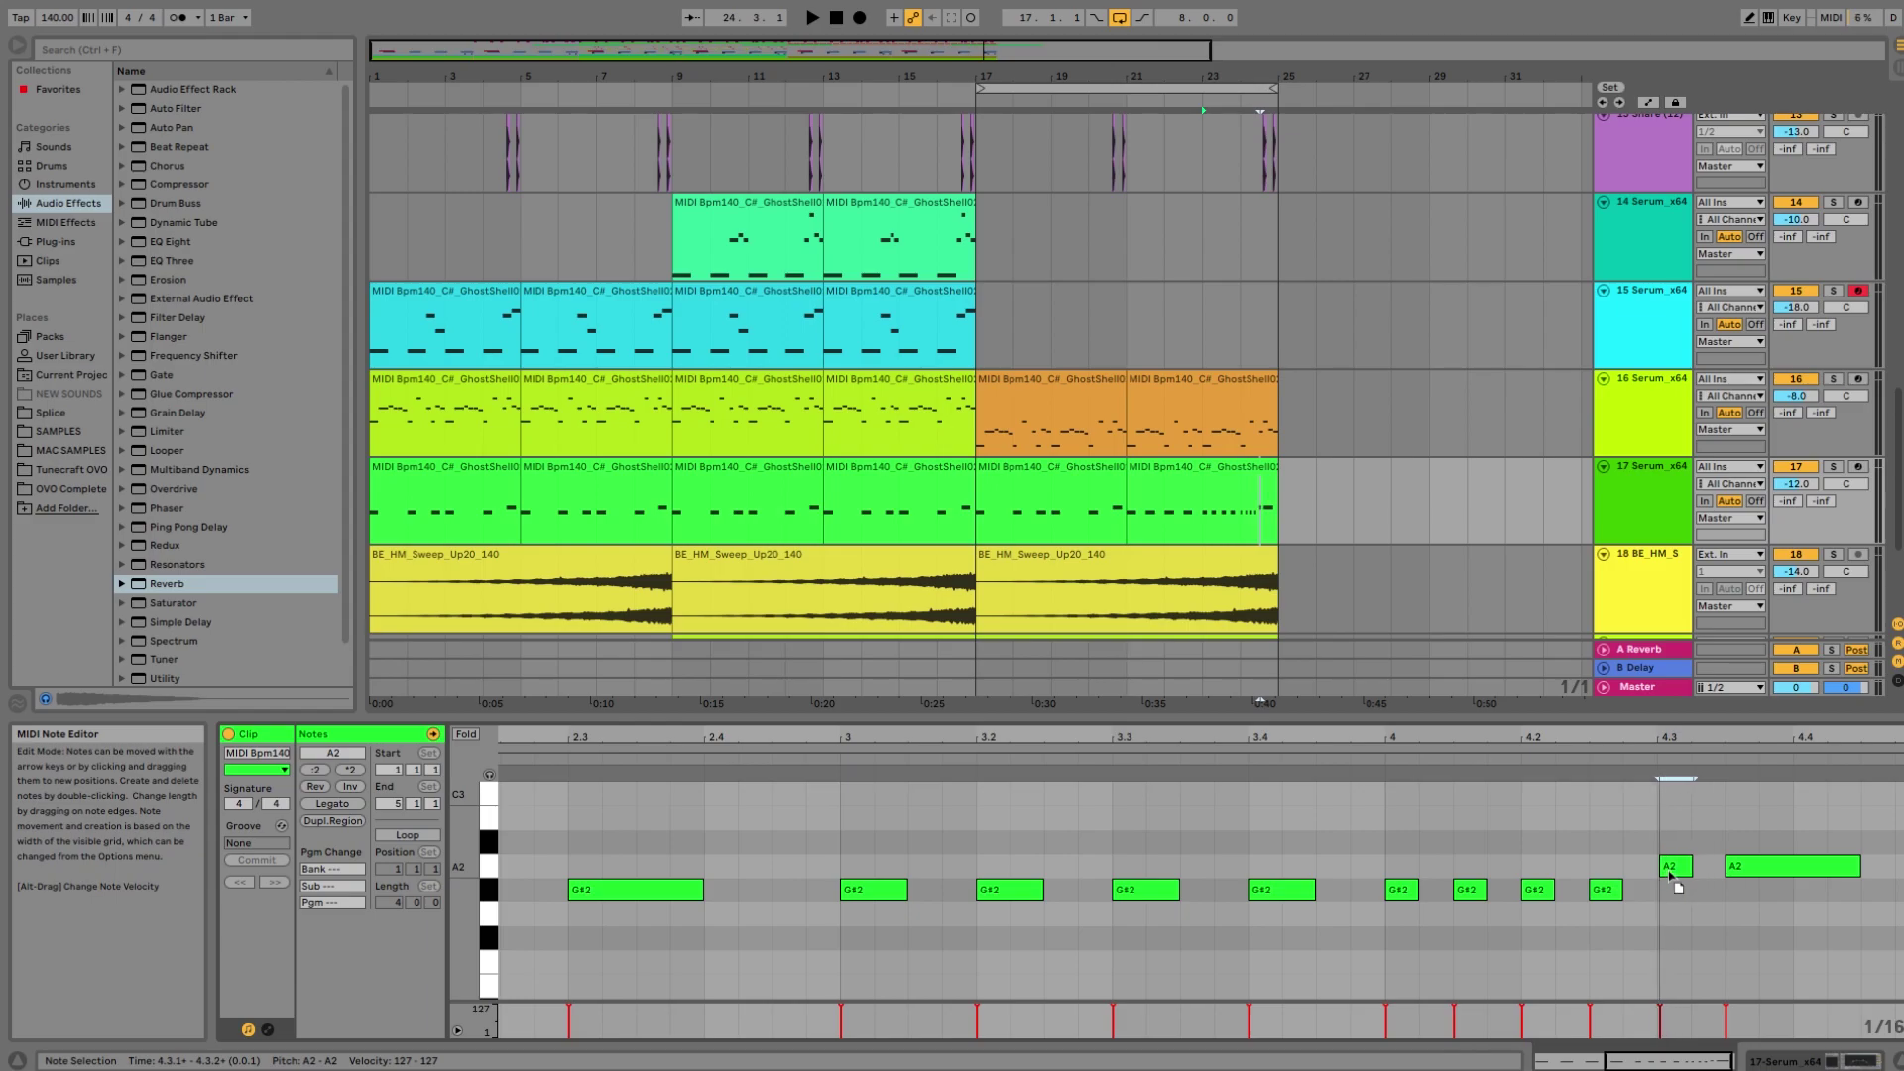
double_click(1729, 864)
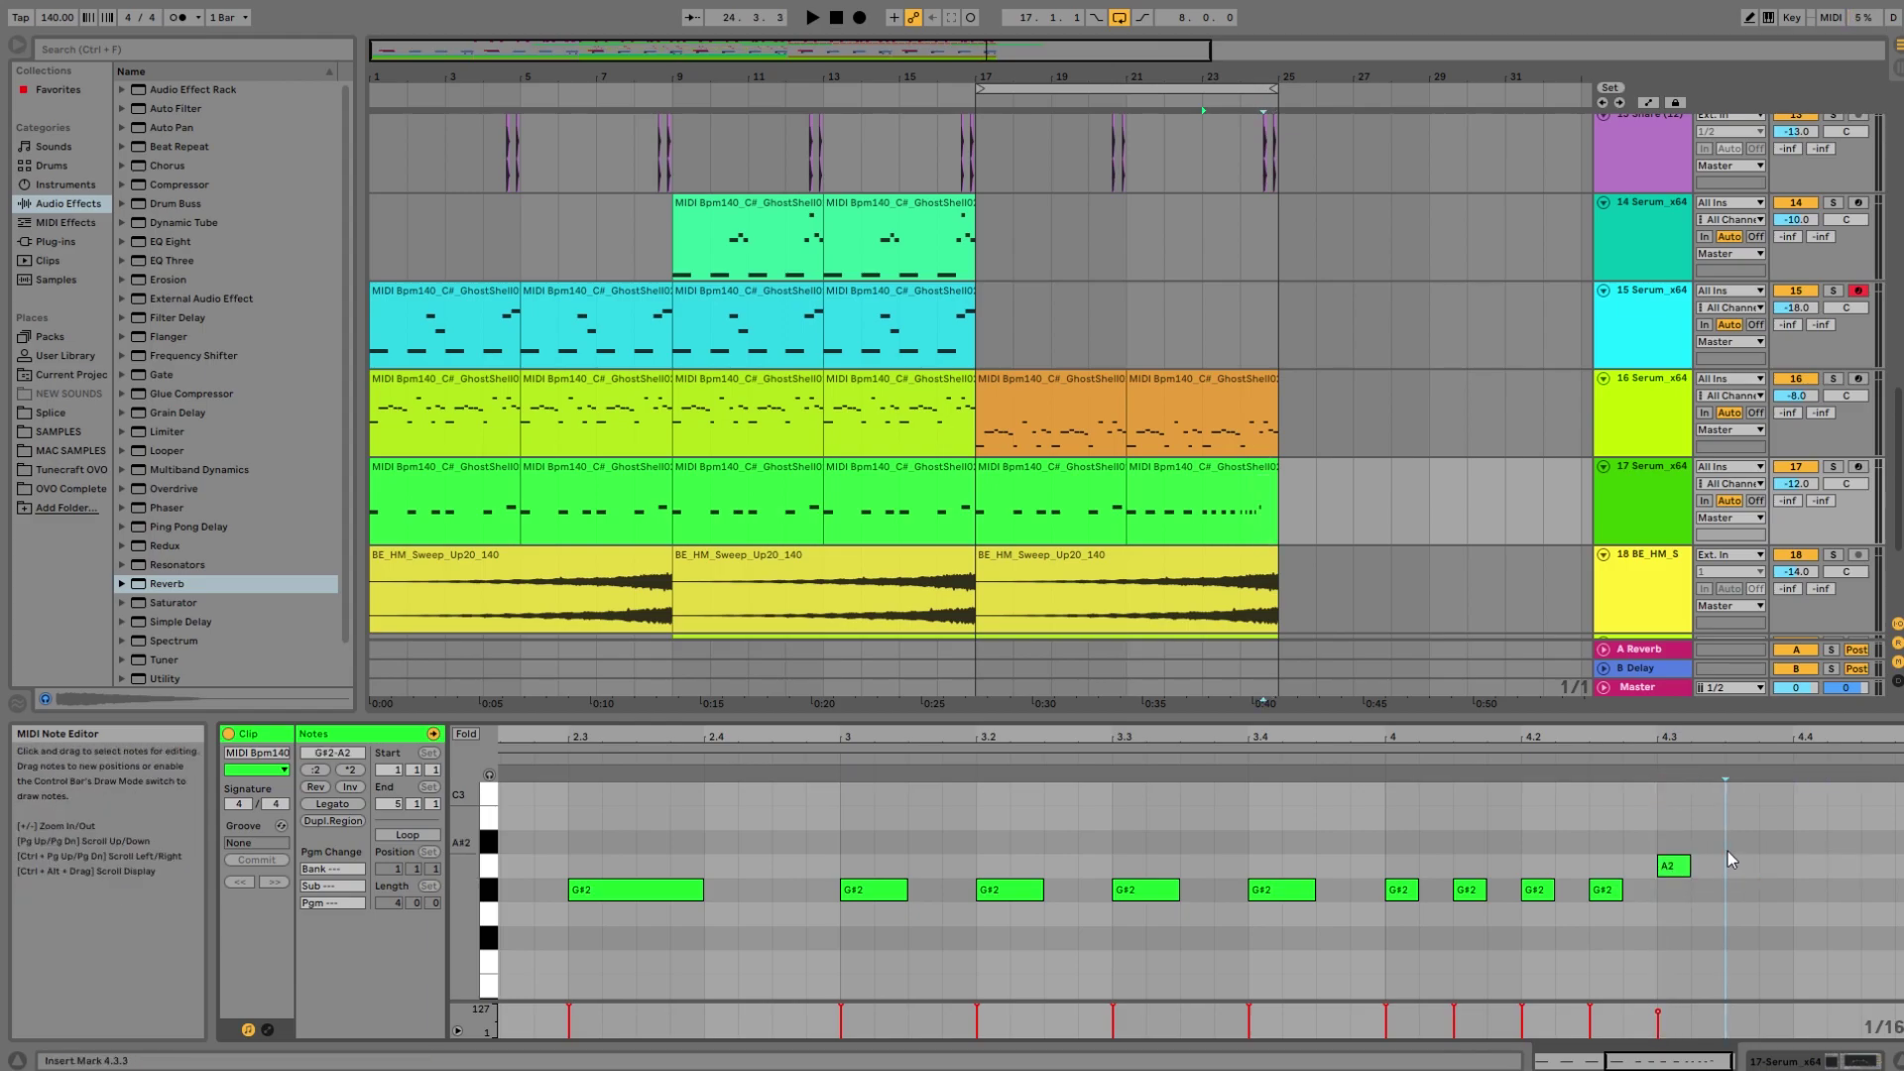
key("ctrl+d")
key("ctrl+d")
key("ctrl+d")
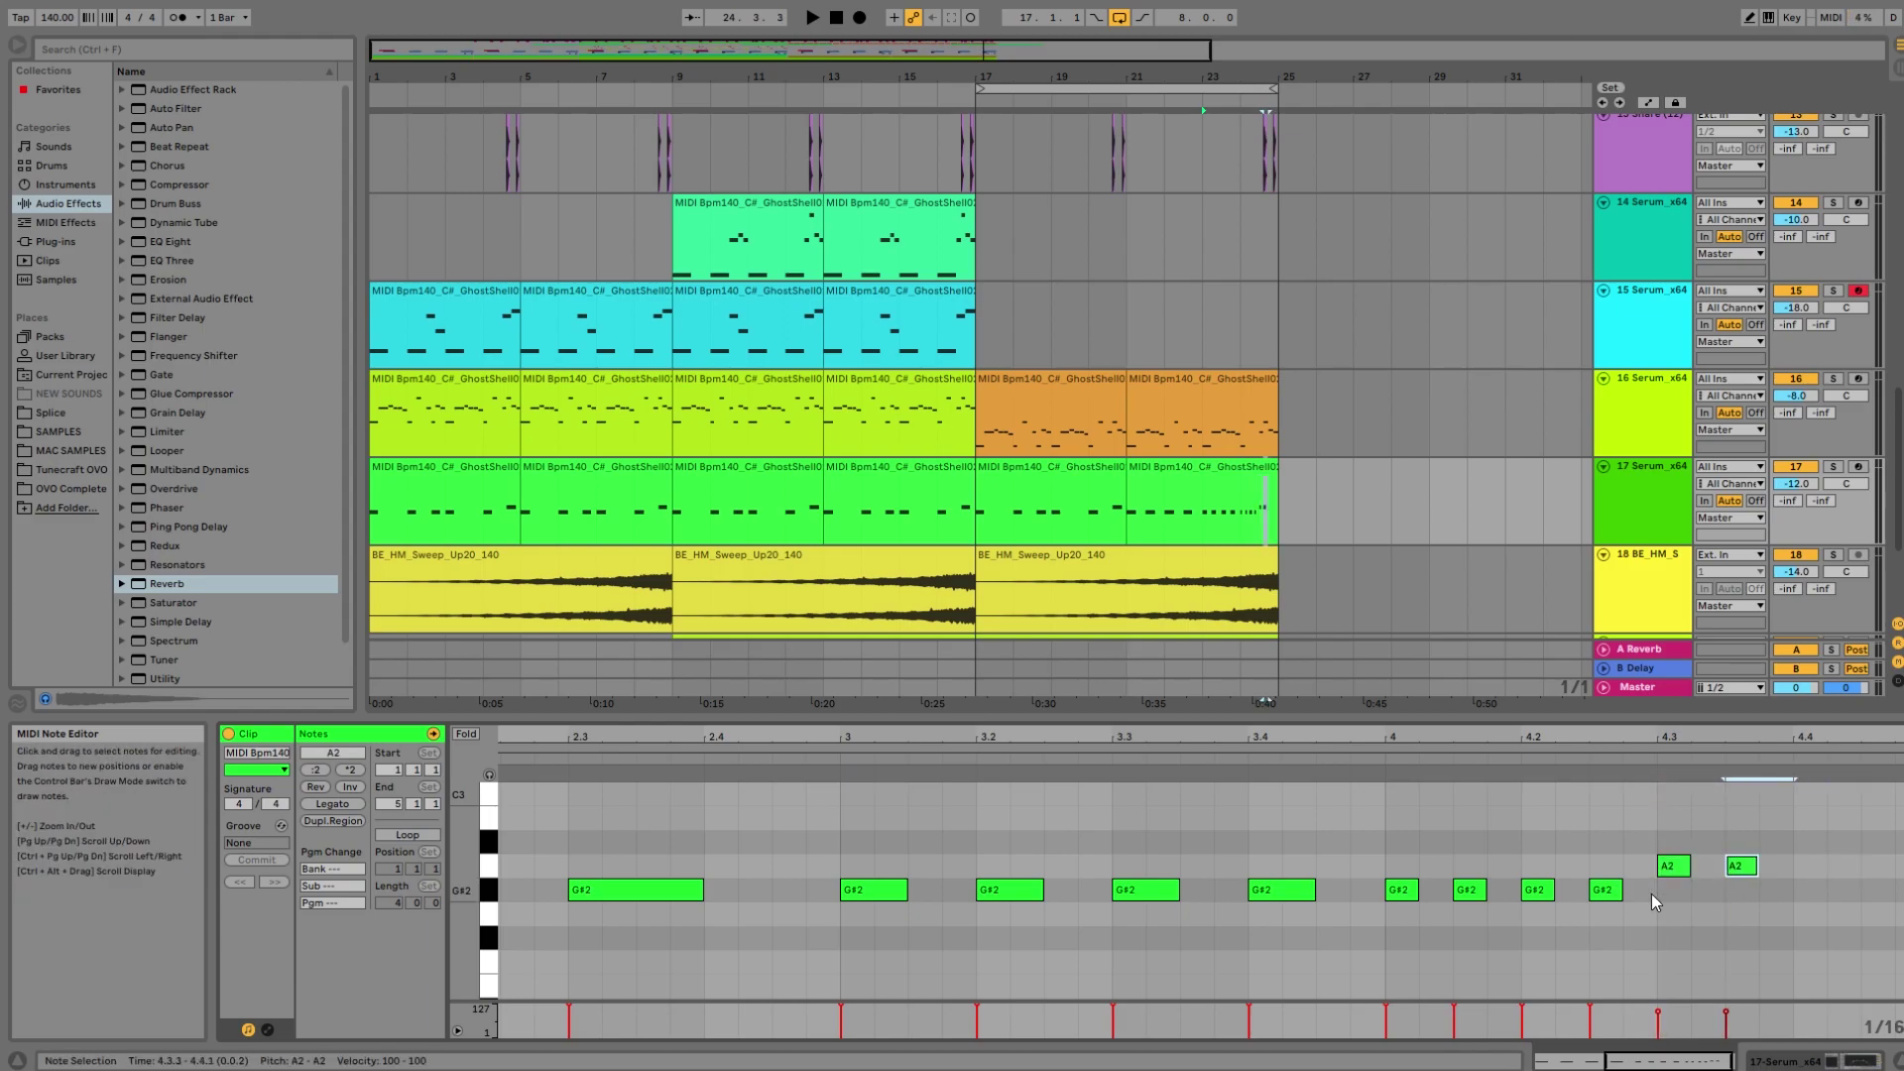
Delete the snare hit at 21.2 on the Snare (12) track and play the roll from bar 21.
key("space")
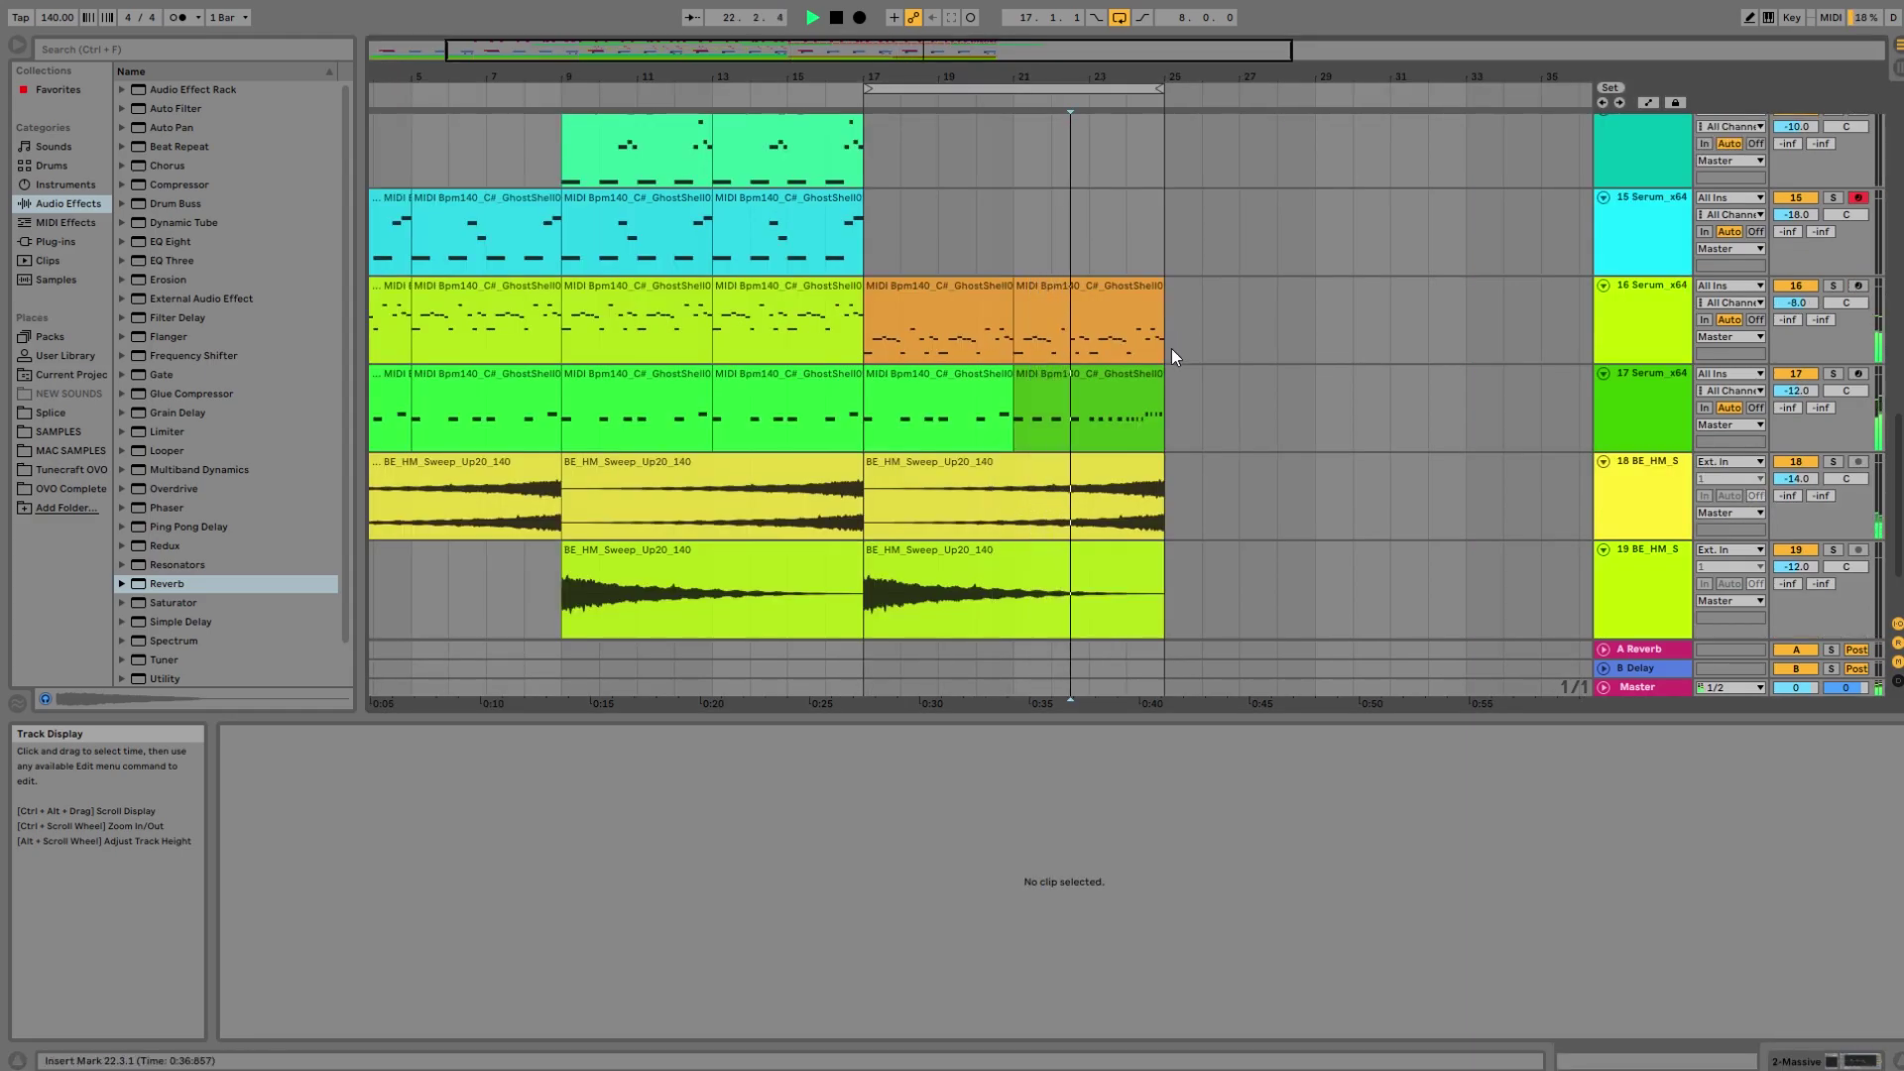
scroll(1315, 480, "up", 5)
scroll(1315, 480, "up", 15)
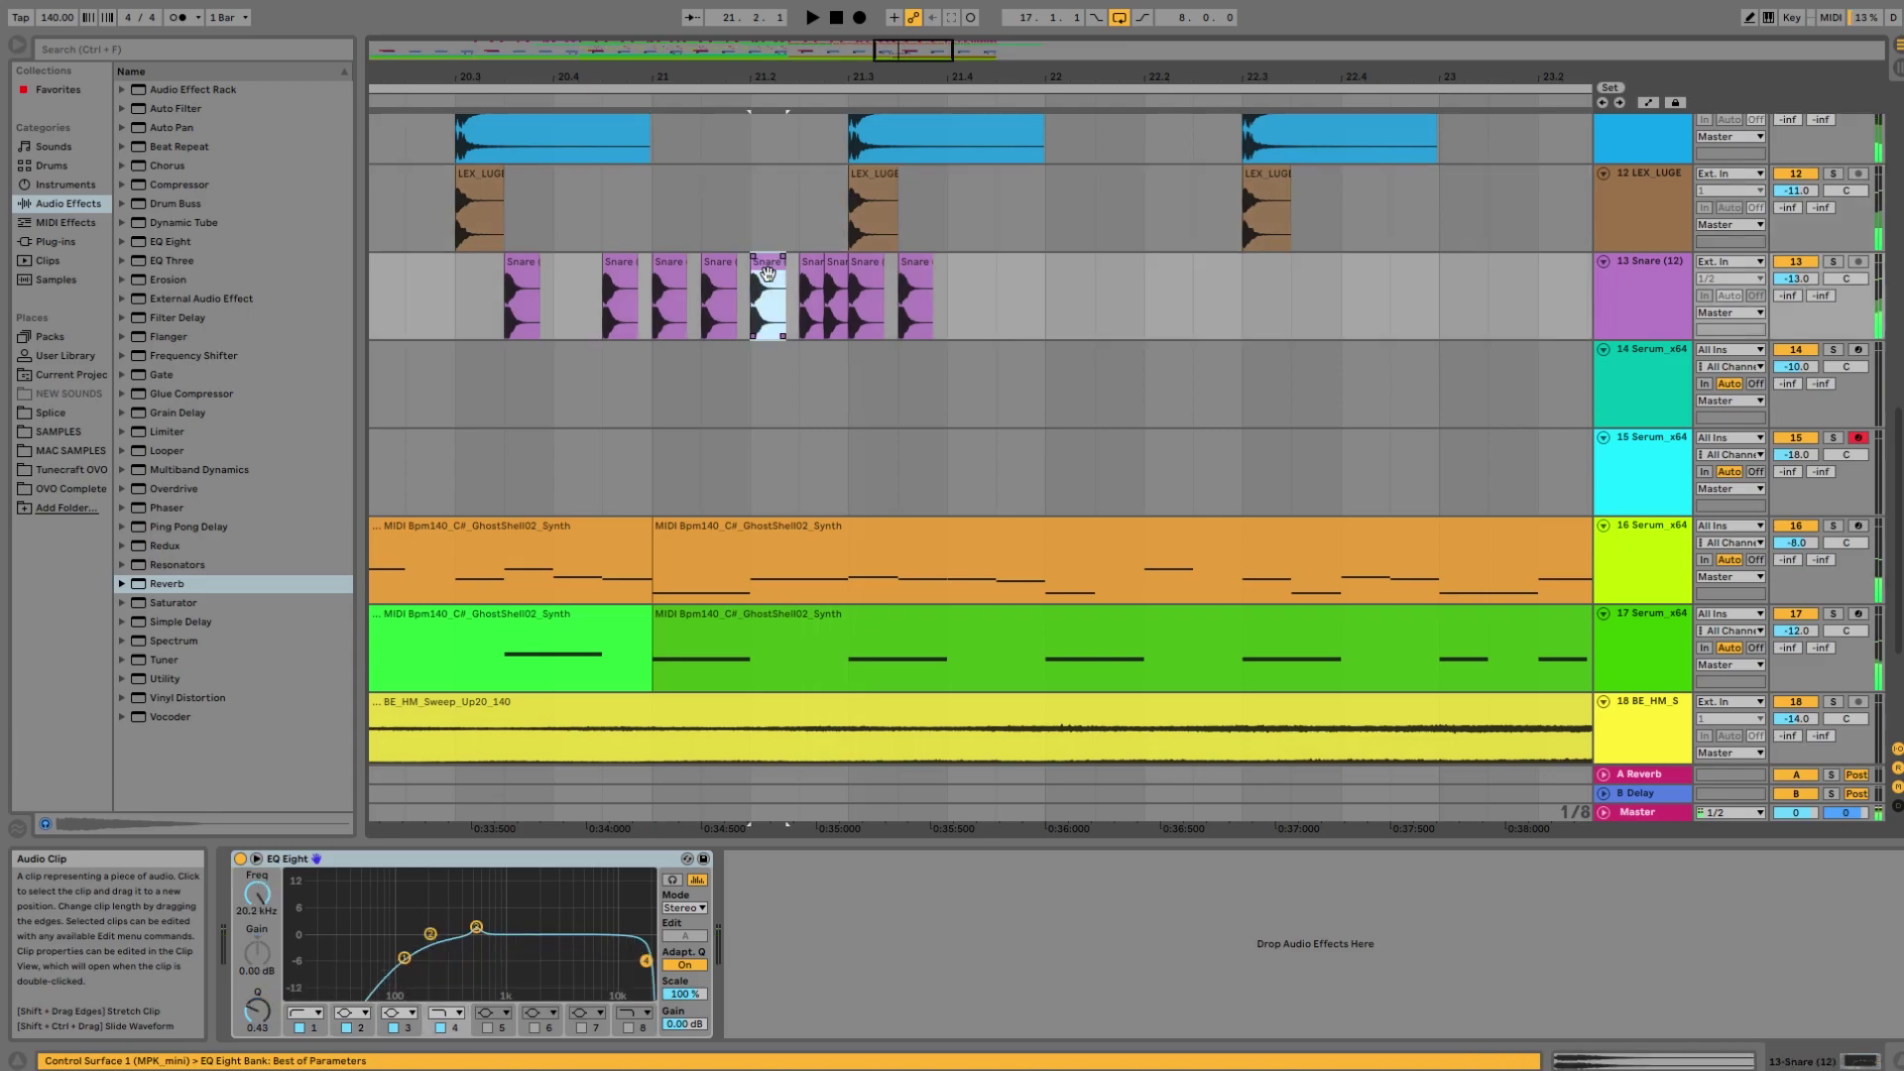
key("Delete")
left_click(652, 219)
key("space")
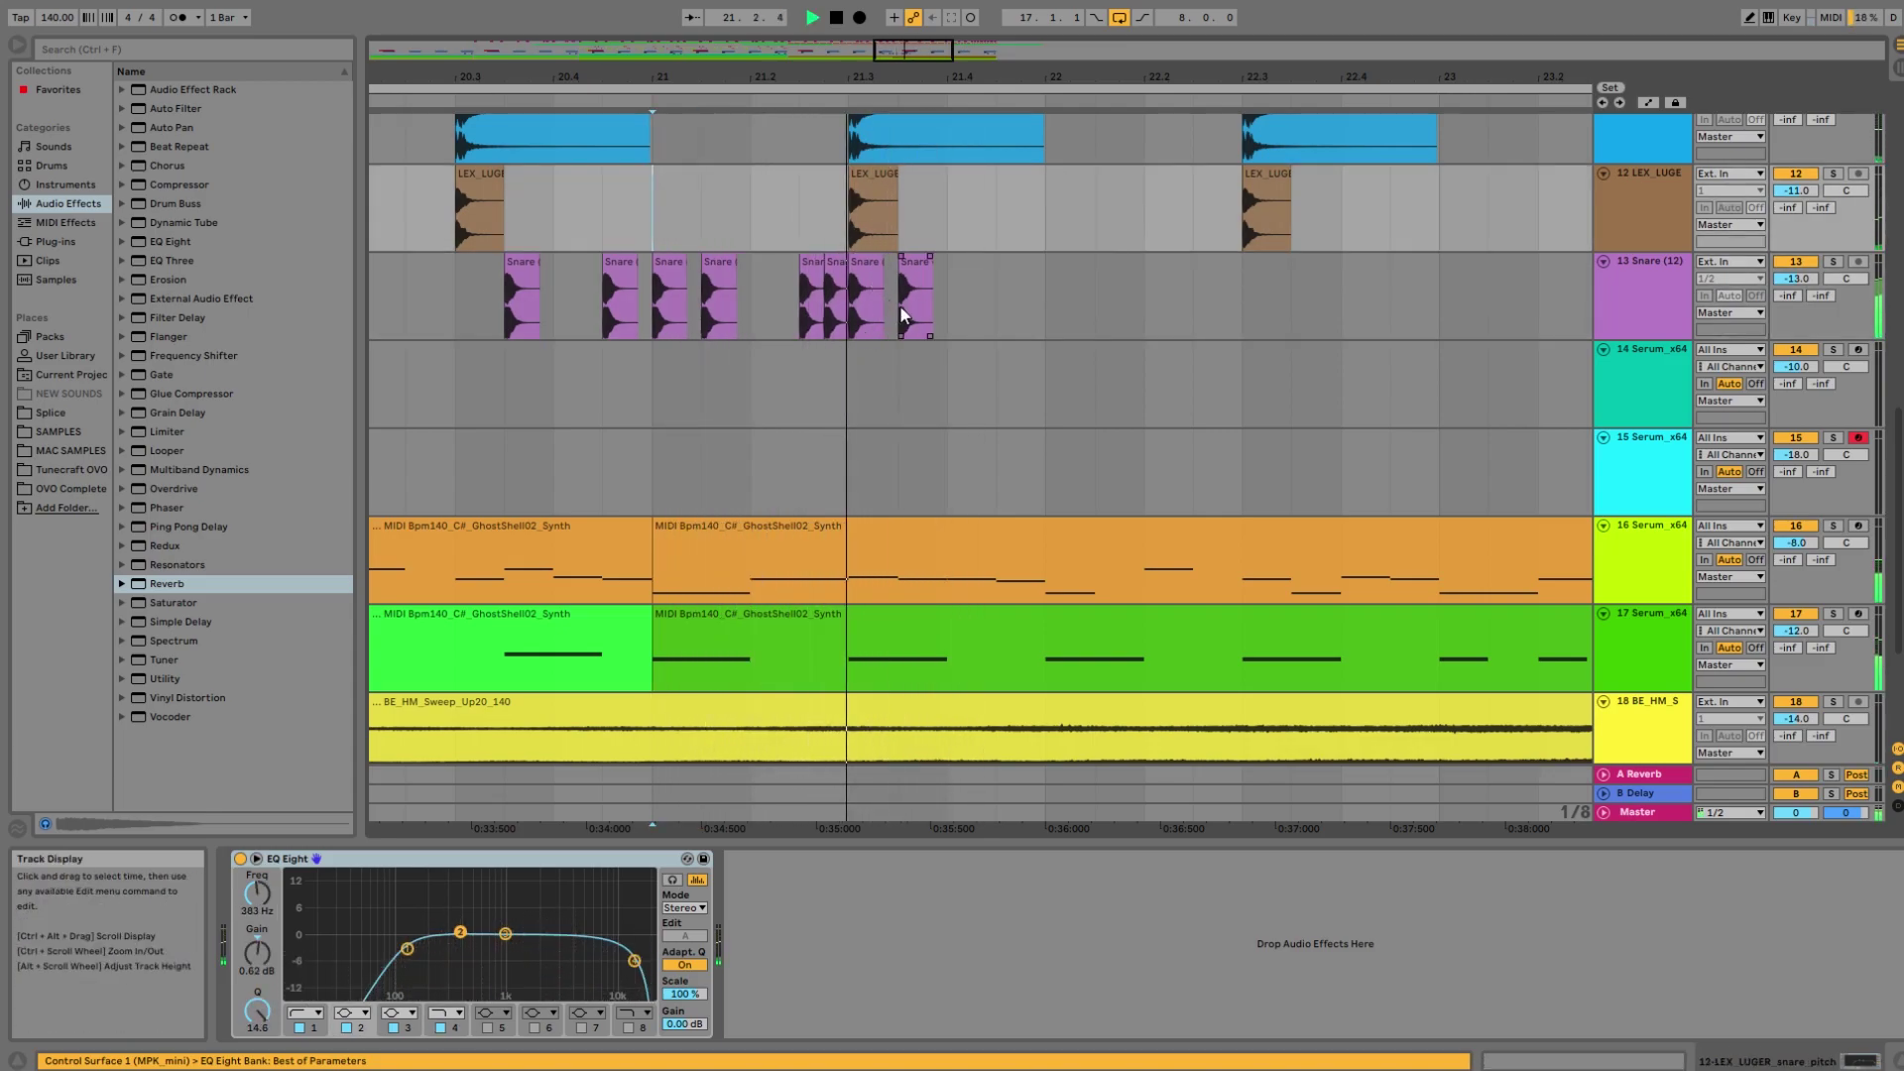
Add another snare hit on the Snare (12) track half a beat after 21.4 and play back the pattern.
left_click(907, 263)
key("space")
mouse_move(952, 306)
left_mouse_down()
mouse_move(896, 298)
mouse_move(1011, 262)
left_mouse_up()
key("ctrl+d")
left_click(602, 238)
key("space")
key("space")
left_click(835, 208)
key("space")
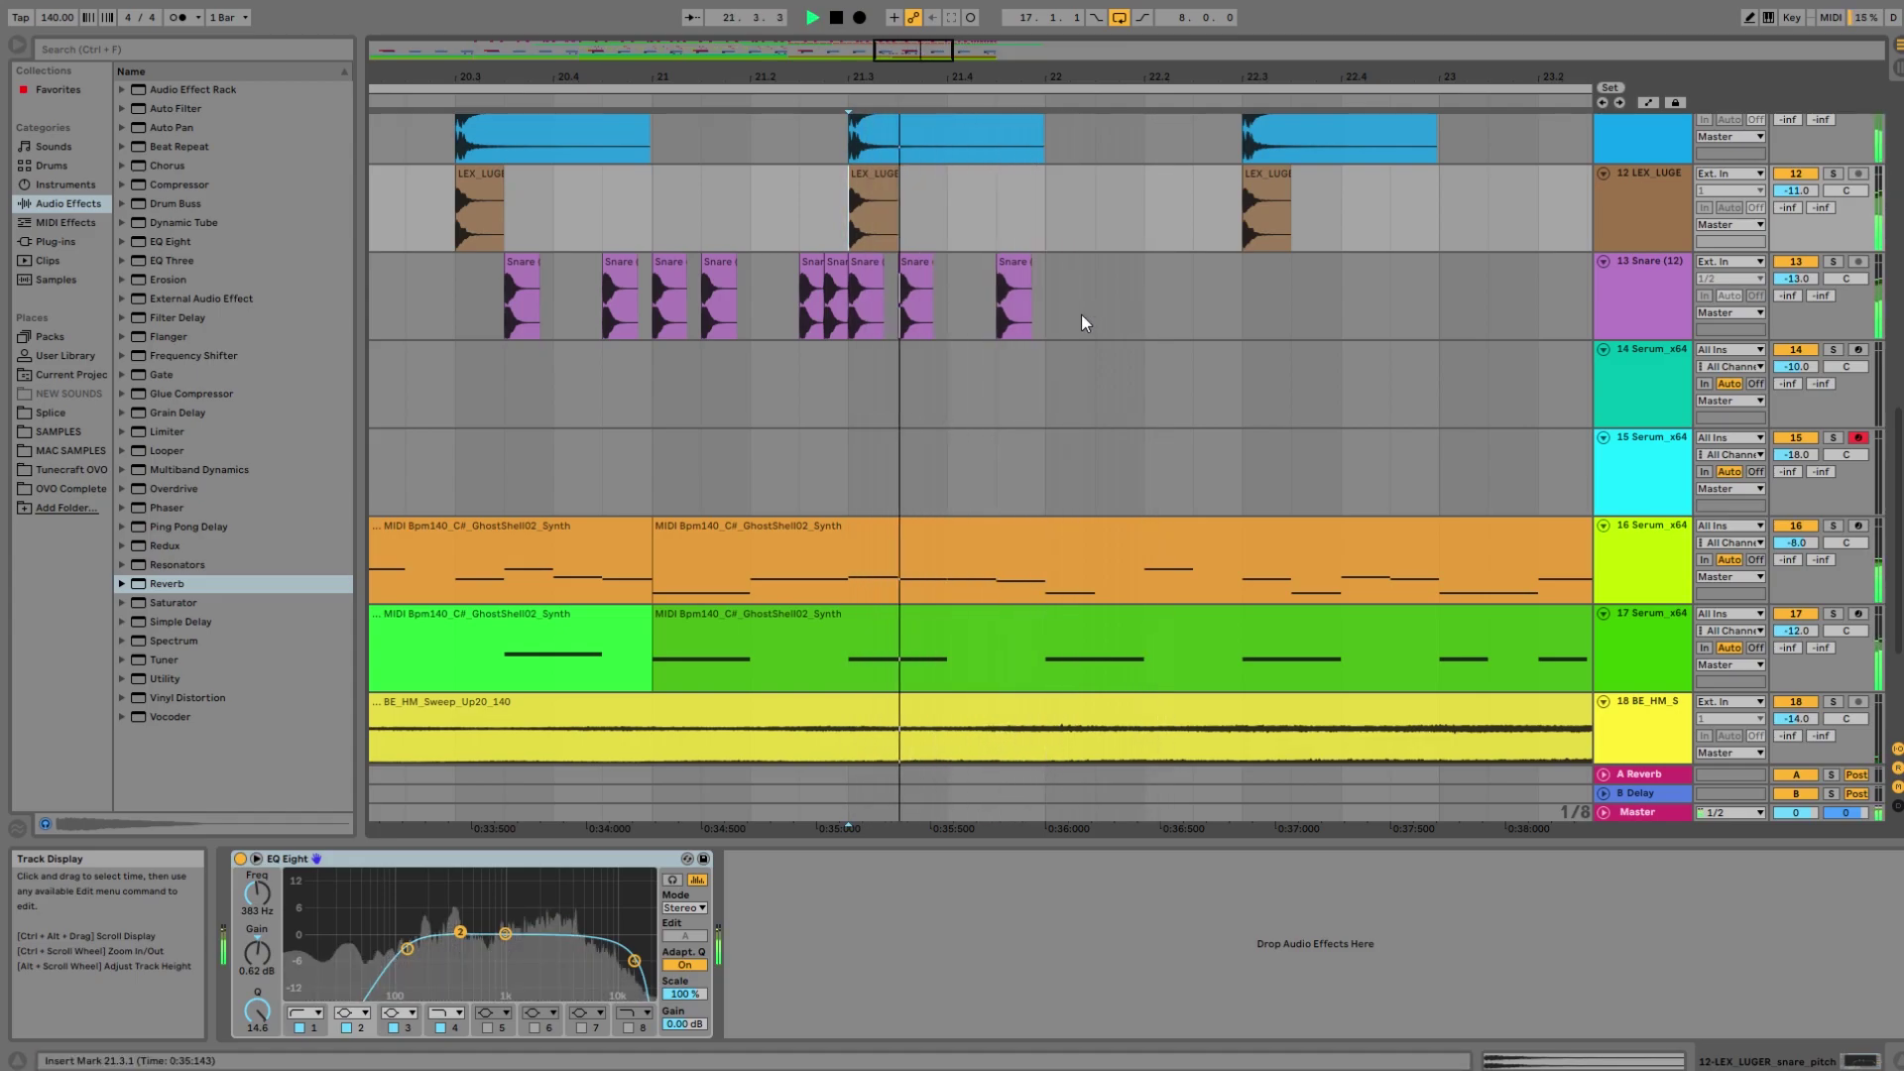
Duplicate the snare pattern between 21.3 and 22 twice so it fills the Snare (12) track up to bar 23, and play it back.
key("space")
left_click_drag(1057, 311, 853, 301)
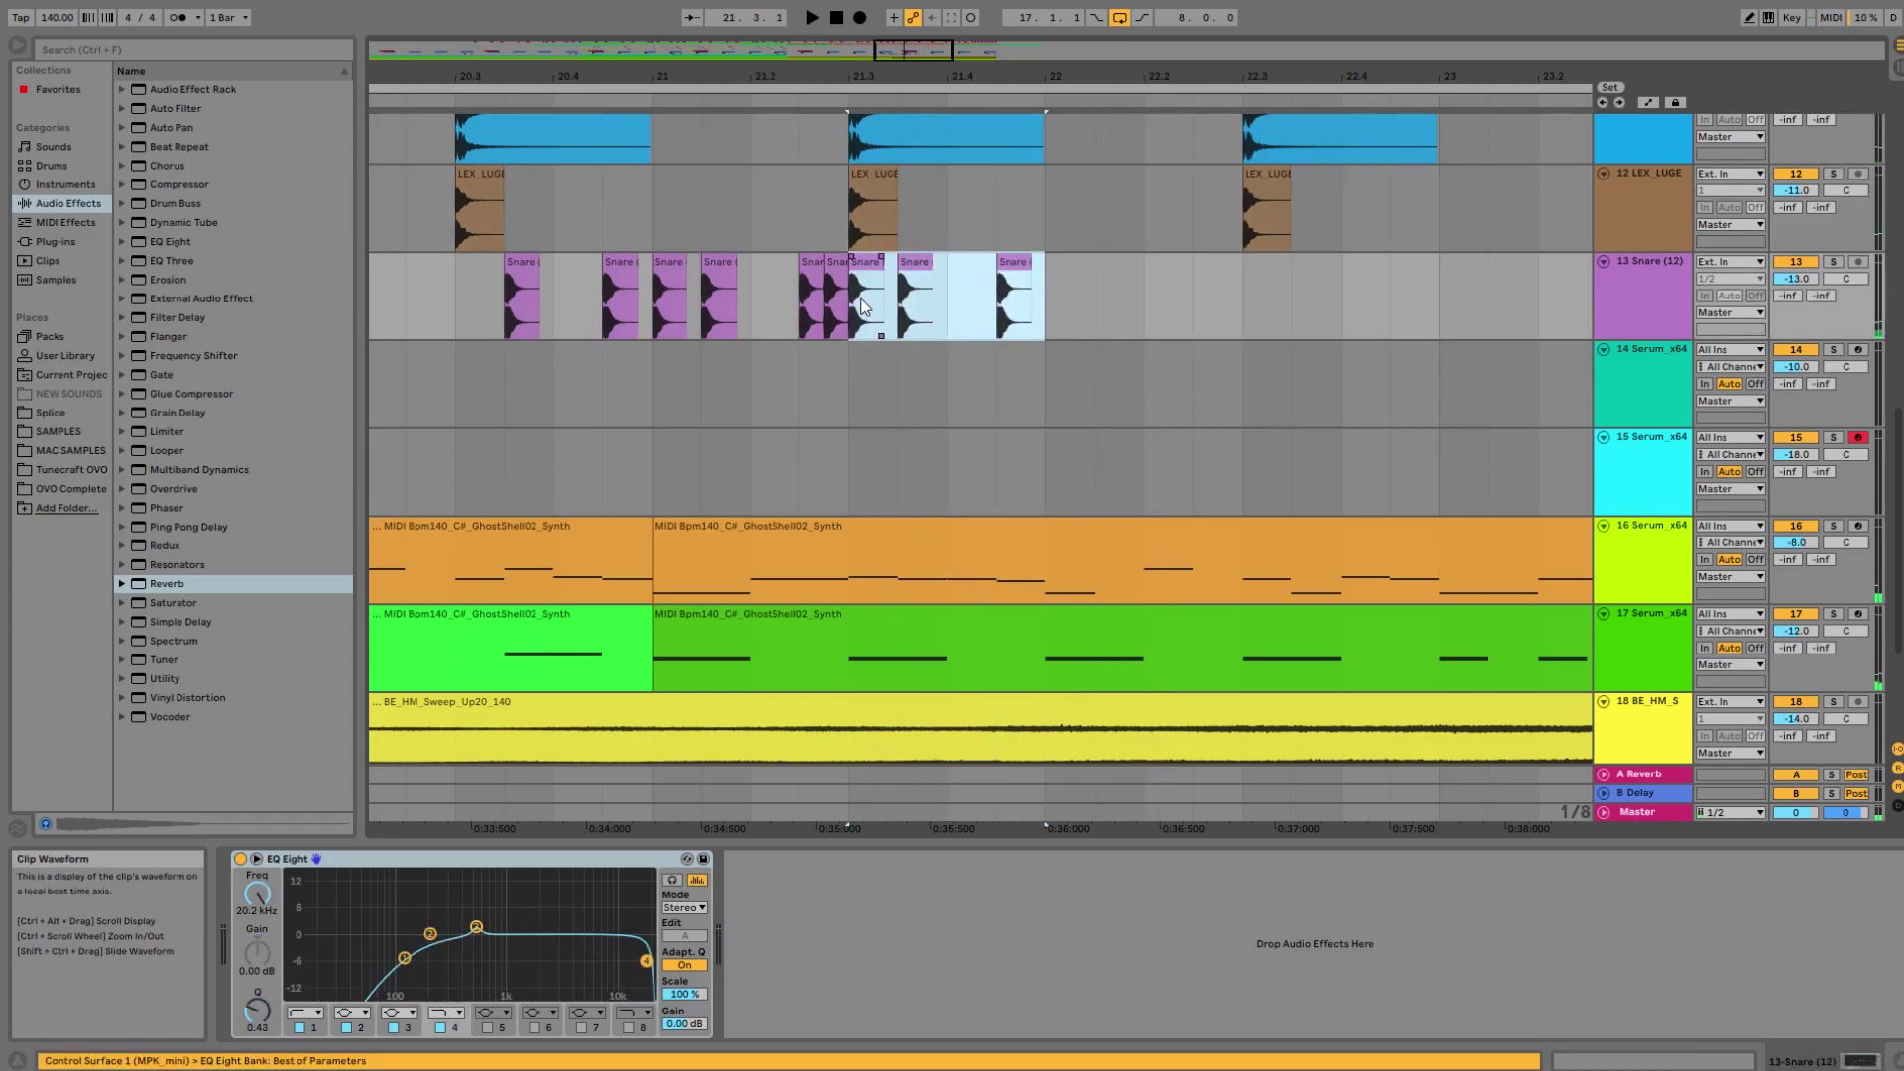
key("ctrl+d")
left_click(843, 300)
key("space")
key("space")
left_click_drag(1242, 297, 1045, 297)
key("ctrl+d")
scroll(978, 264, "down", 3)
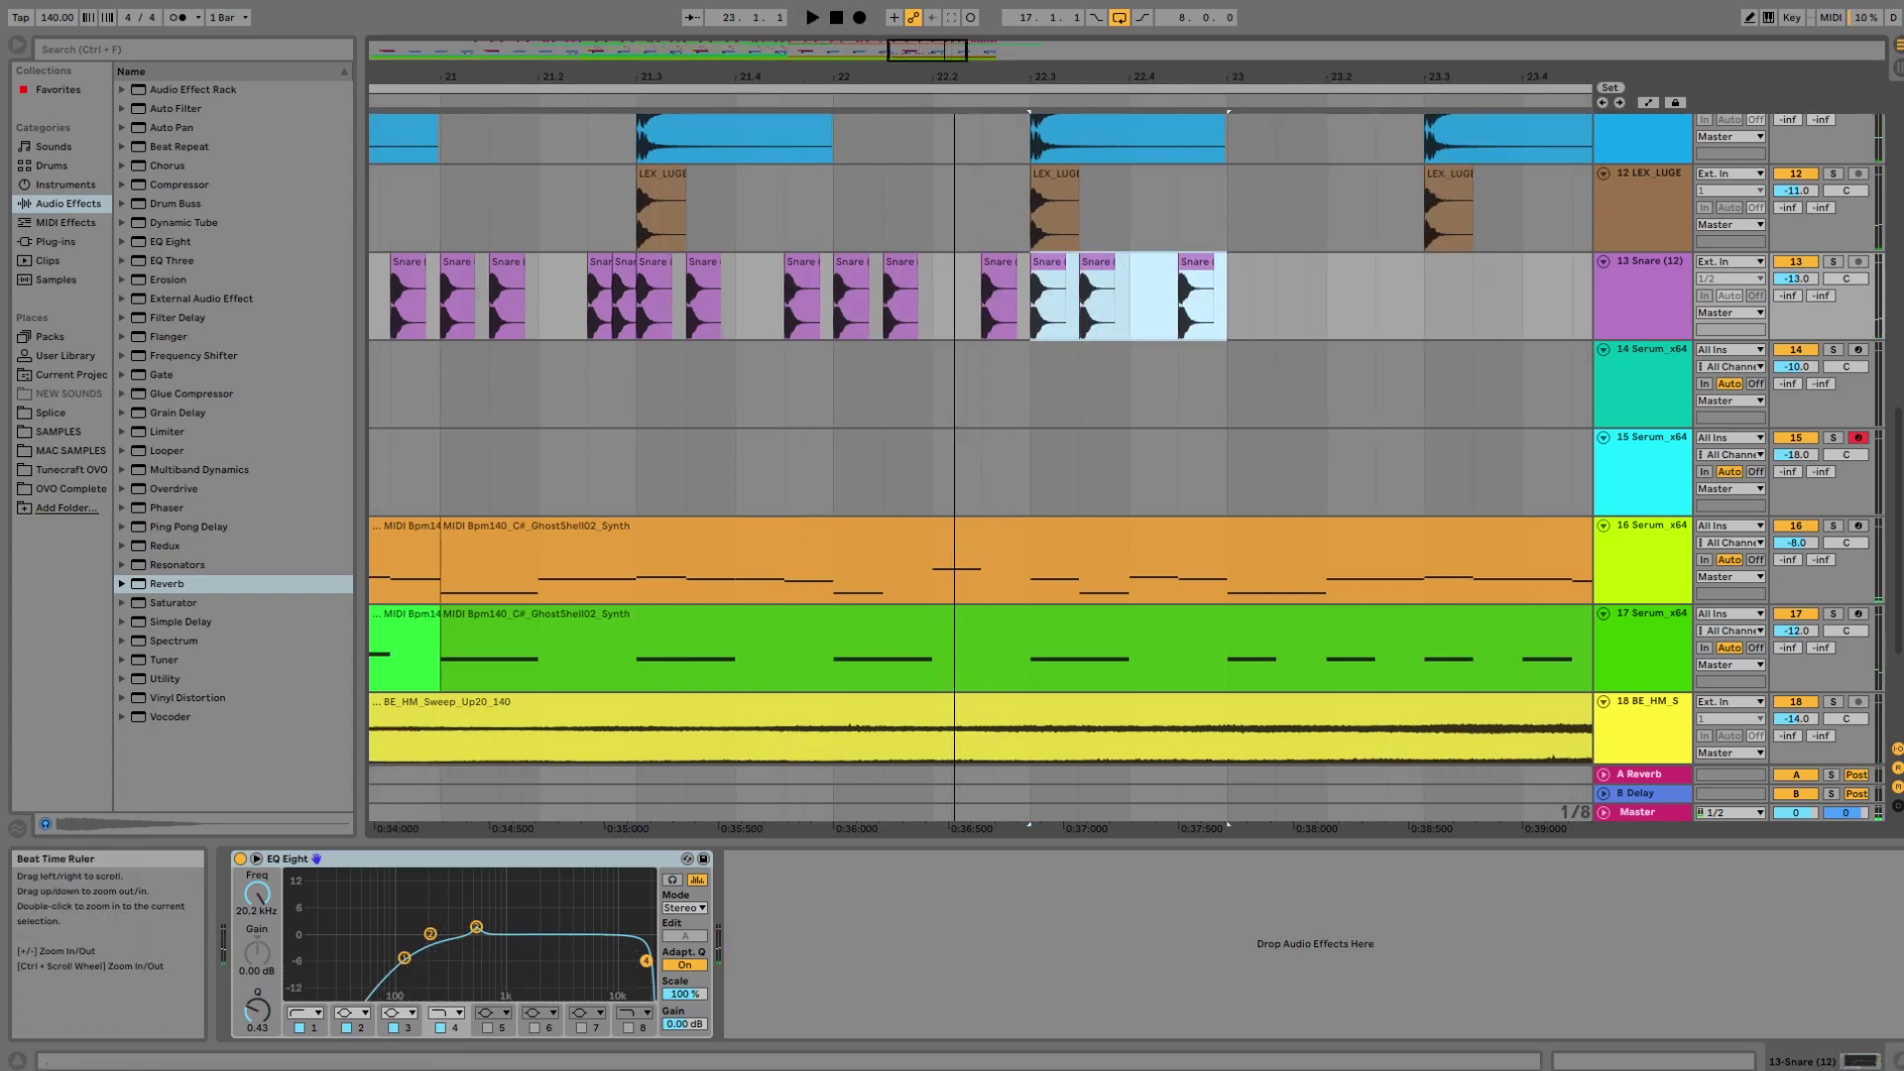
left_click(1058, 211)
key("space")
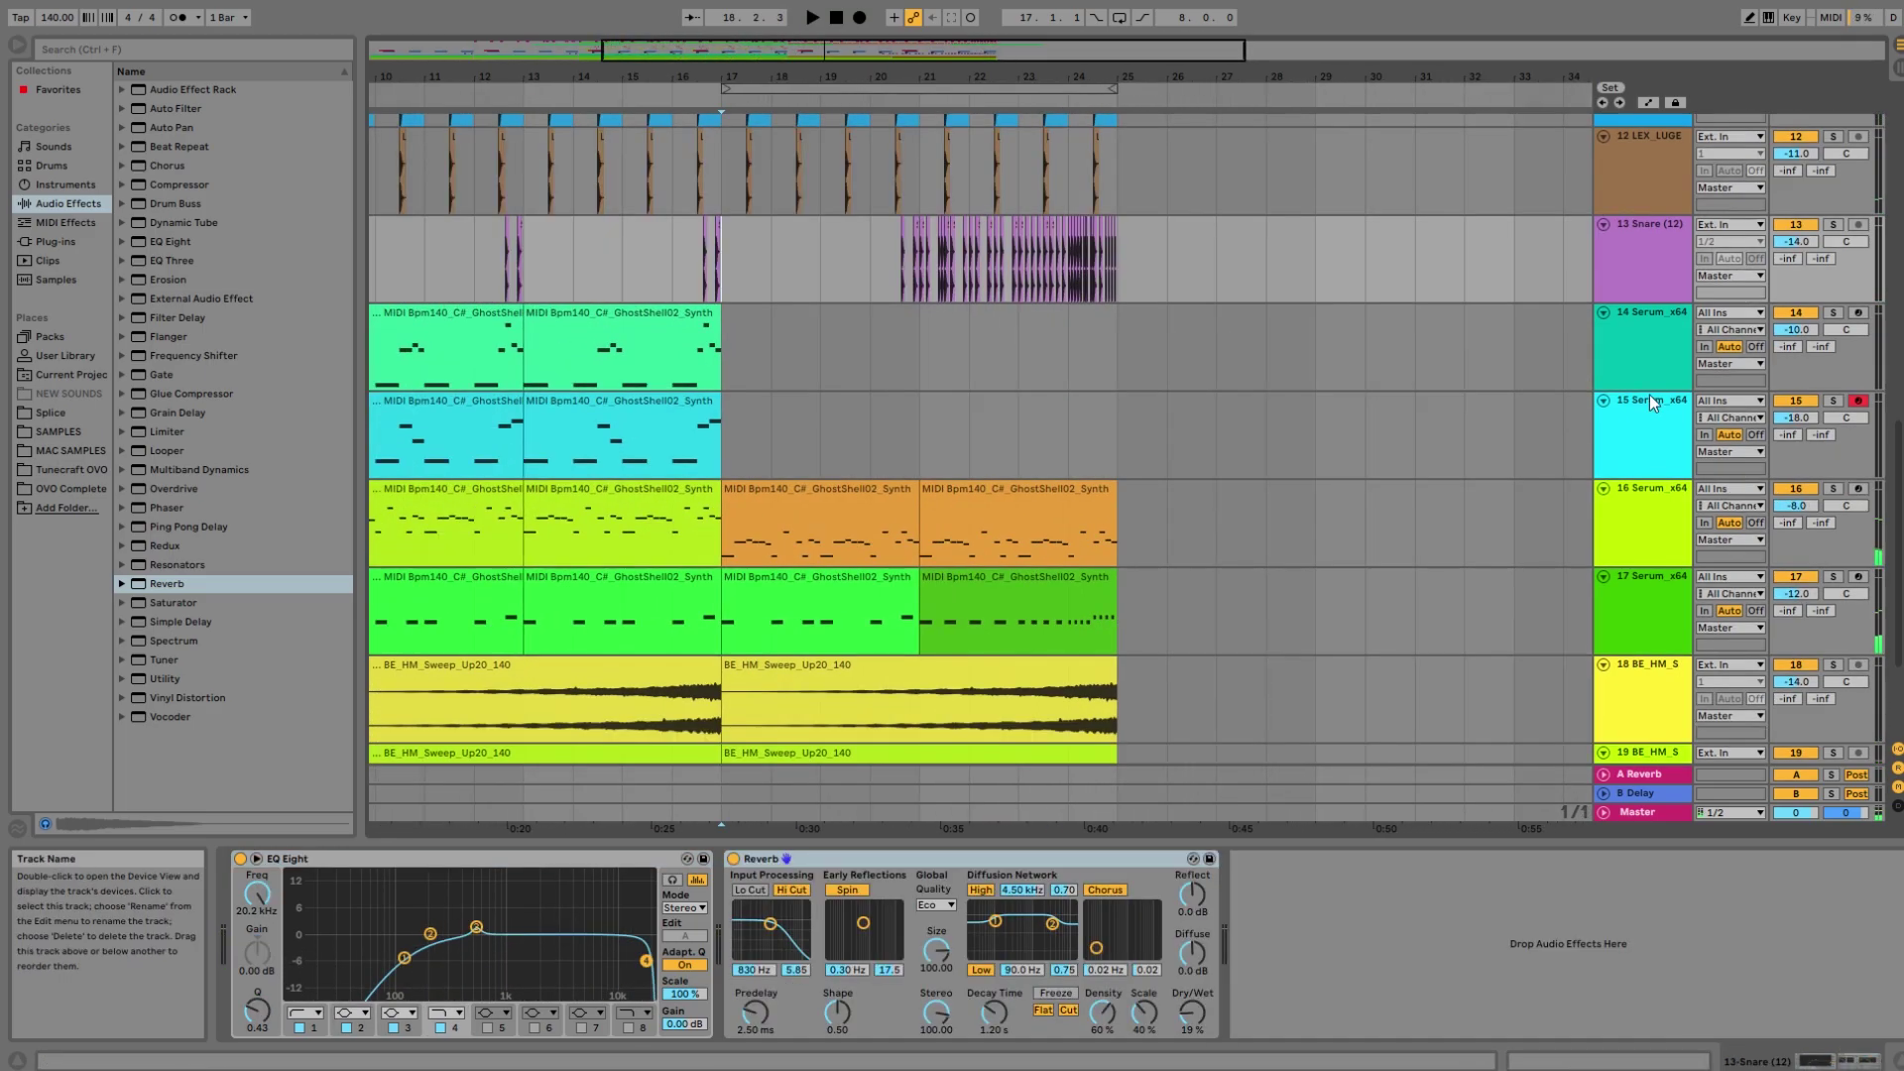
Insert a new MIDI track below the Snare (12) track and load the Serum_x64 plug-in on it.
scroll(1633, 418, "up", 3)
scroll(1632, 418, "down", 2)
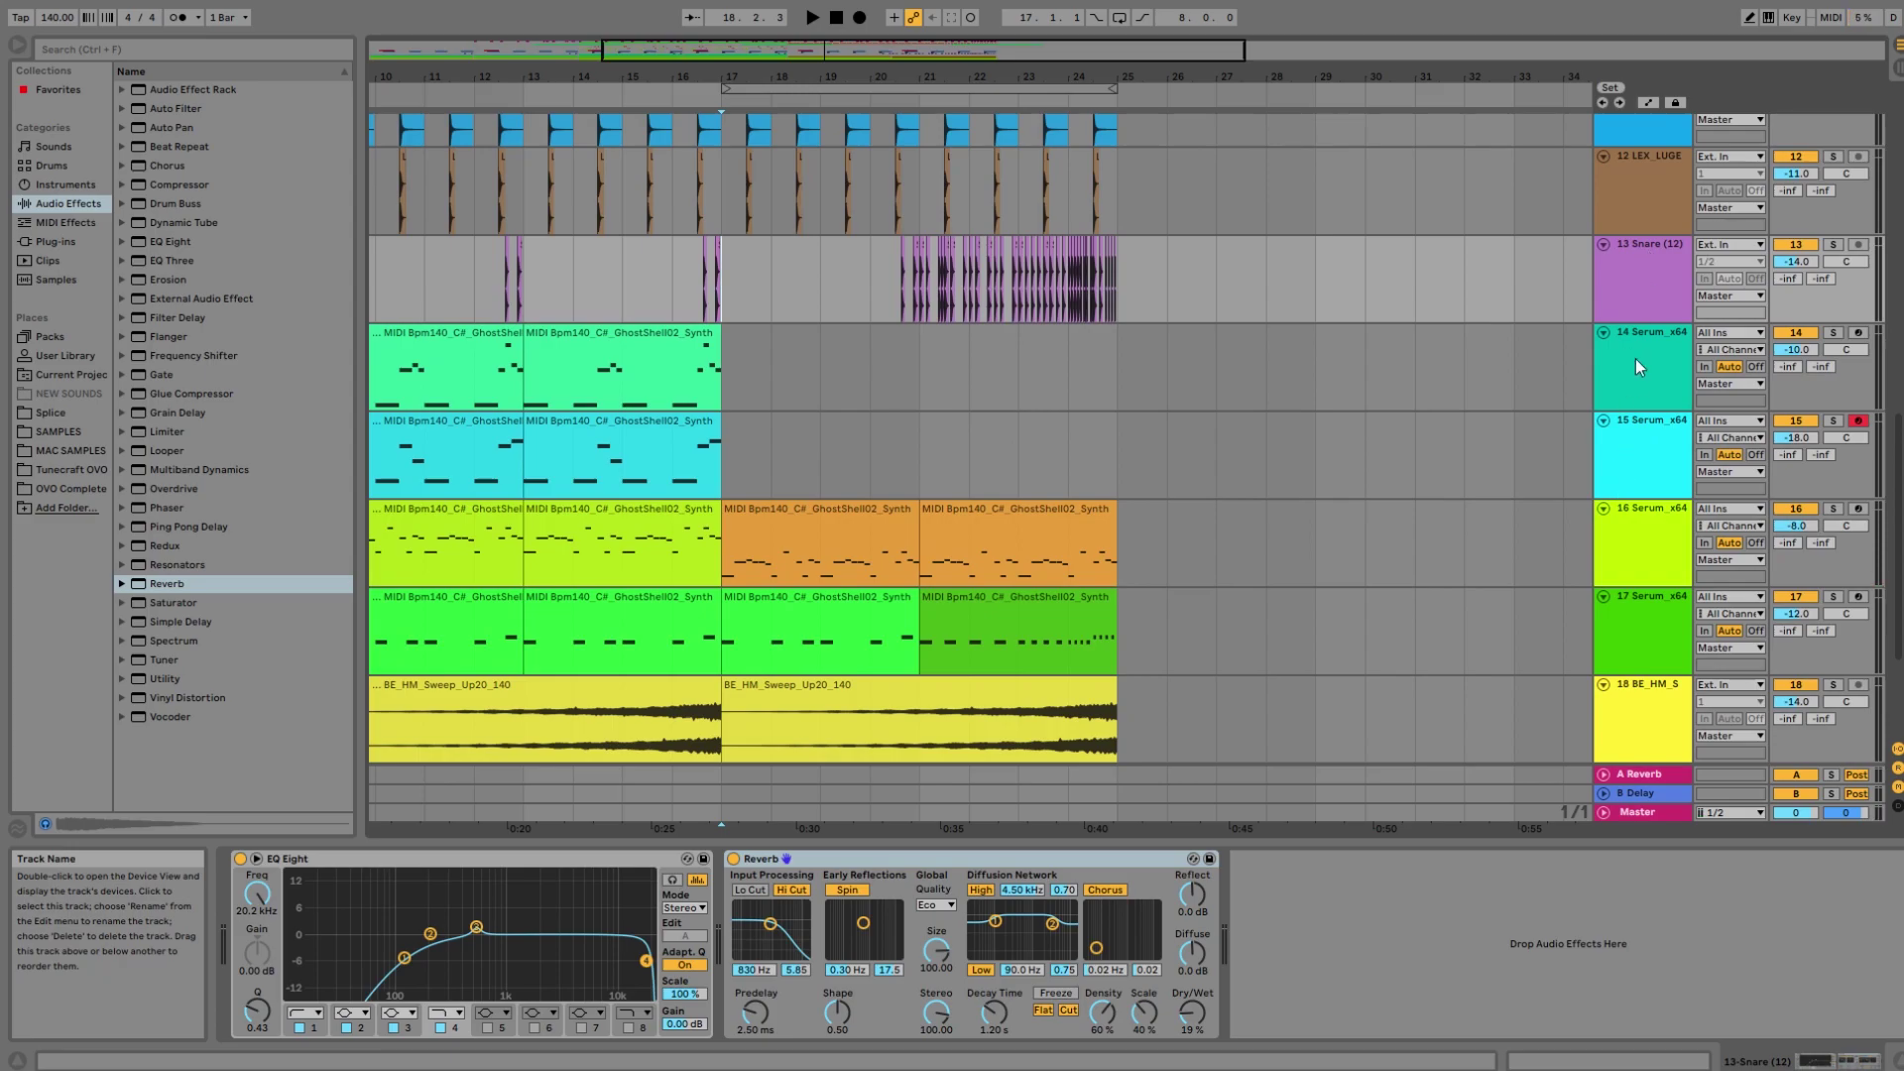
key("ctrl+shift+t")
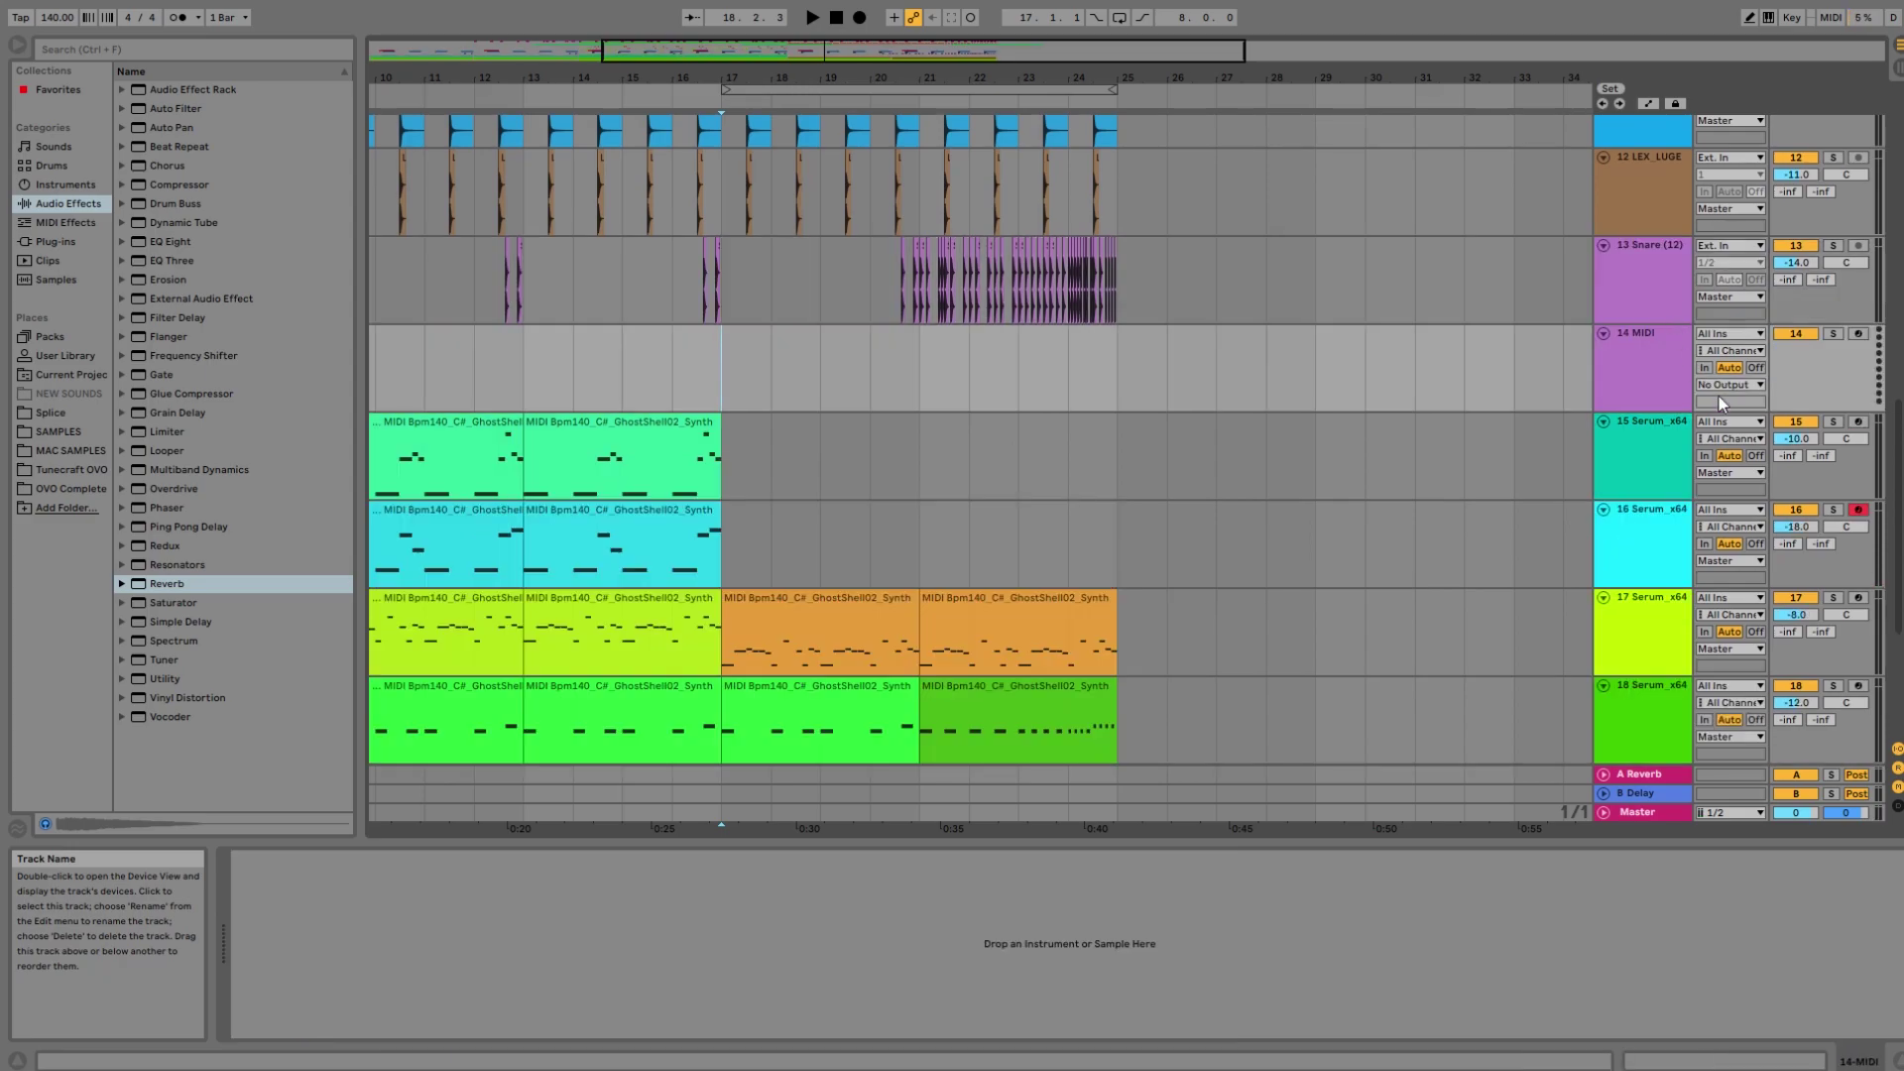
left_click(51, 241)
left_click_drag(176, 165, 1033, 395)
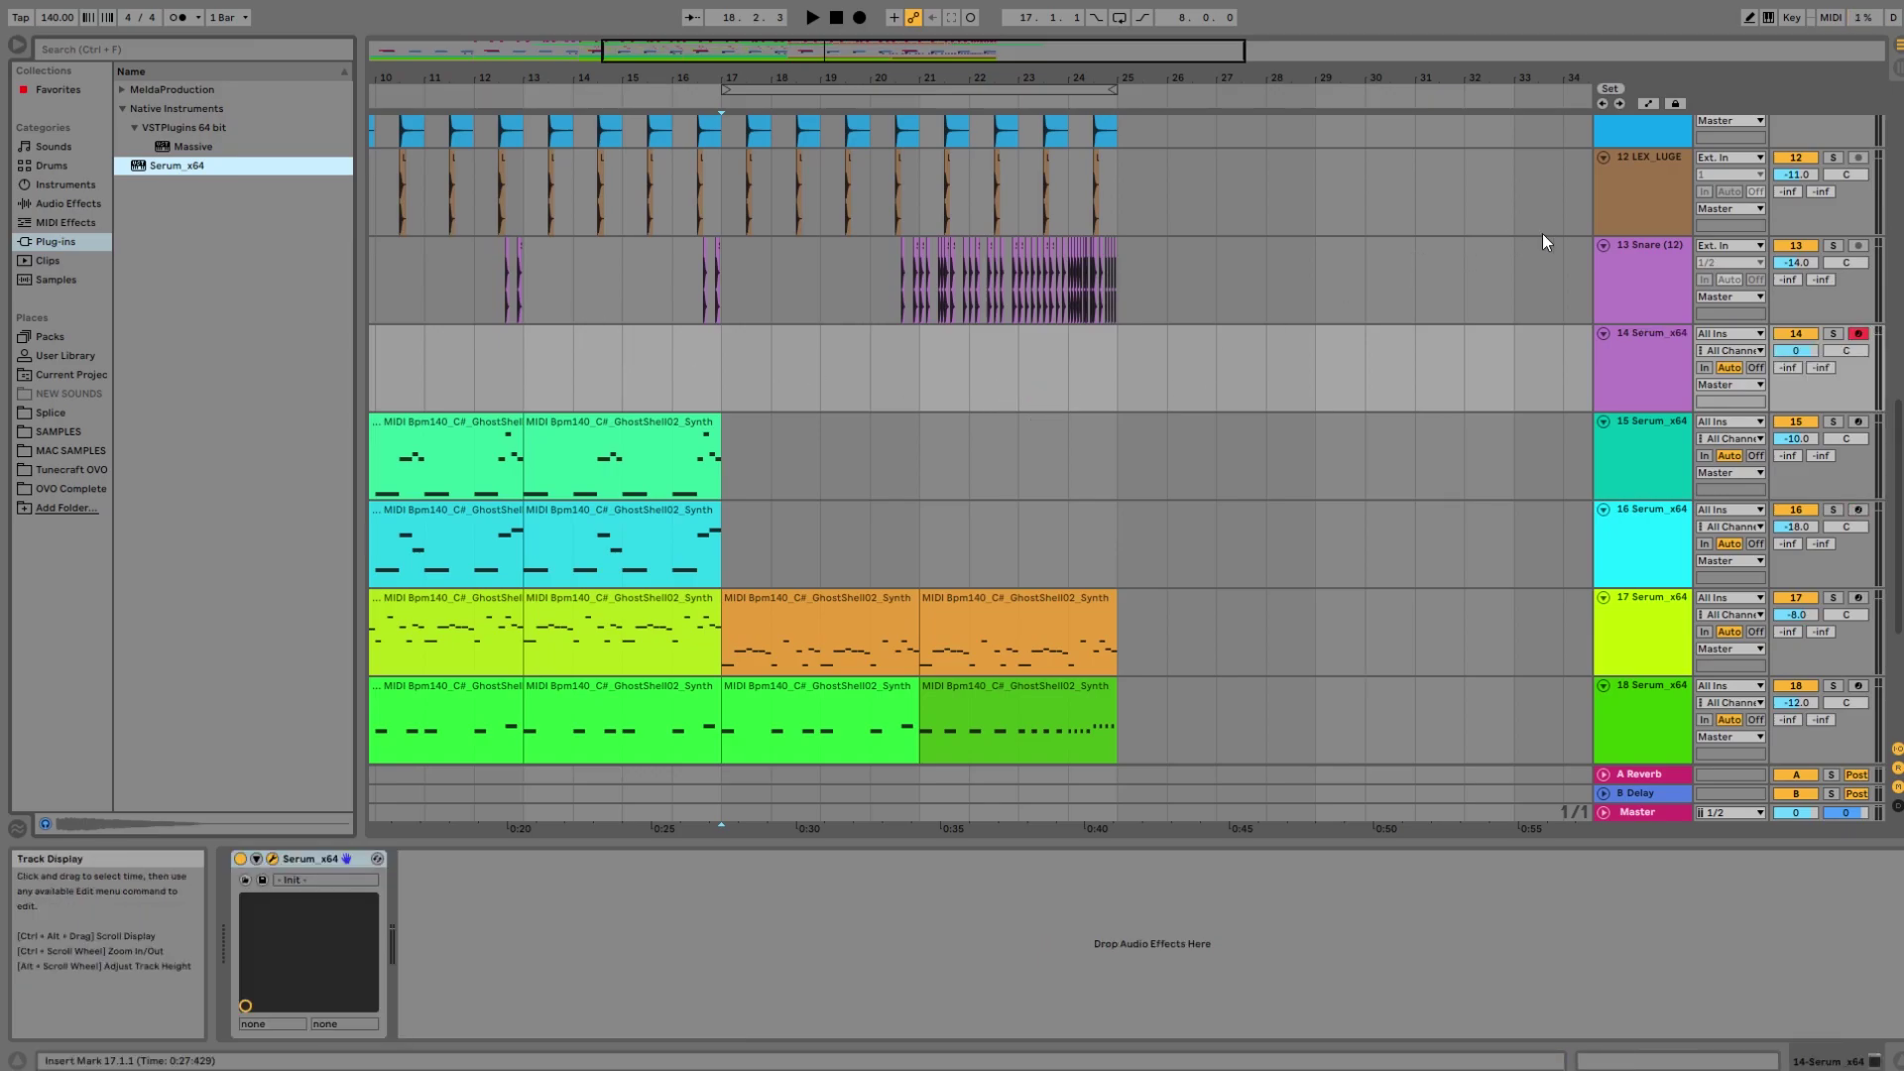
Move the loop region past the buildup and set it to bars 25 to 29.
left_click(765, 87)
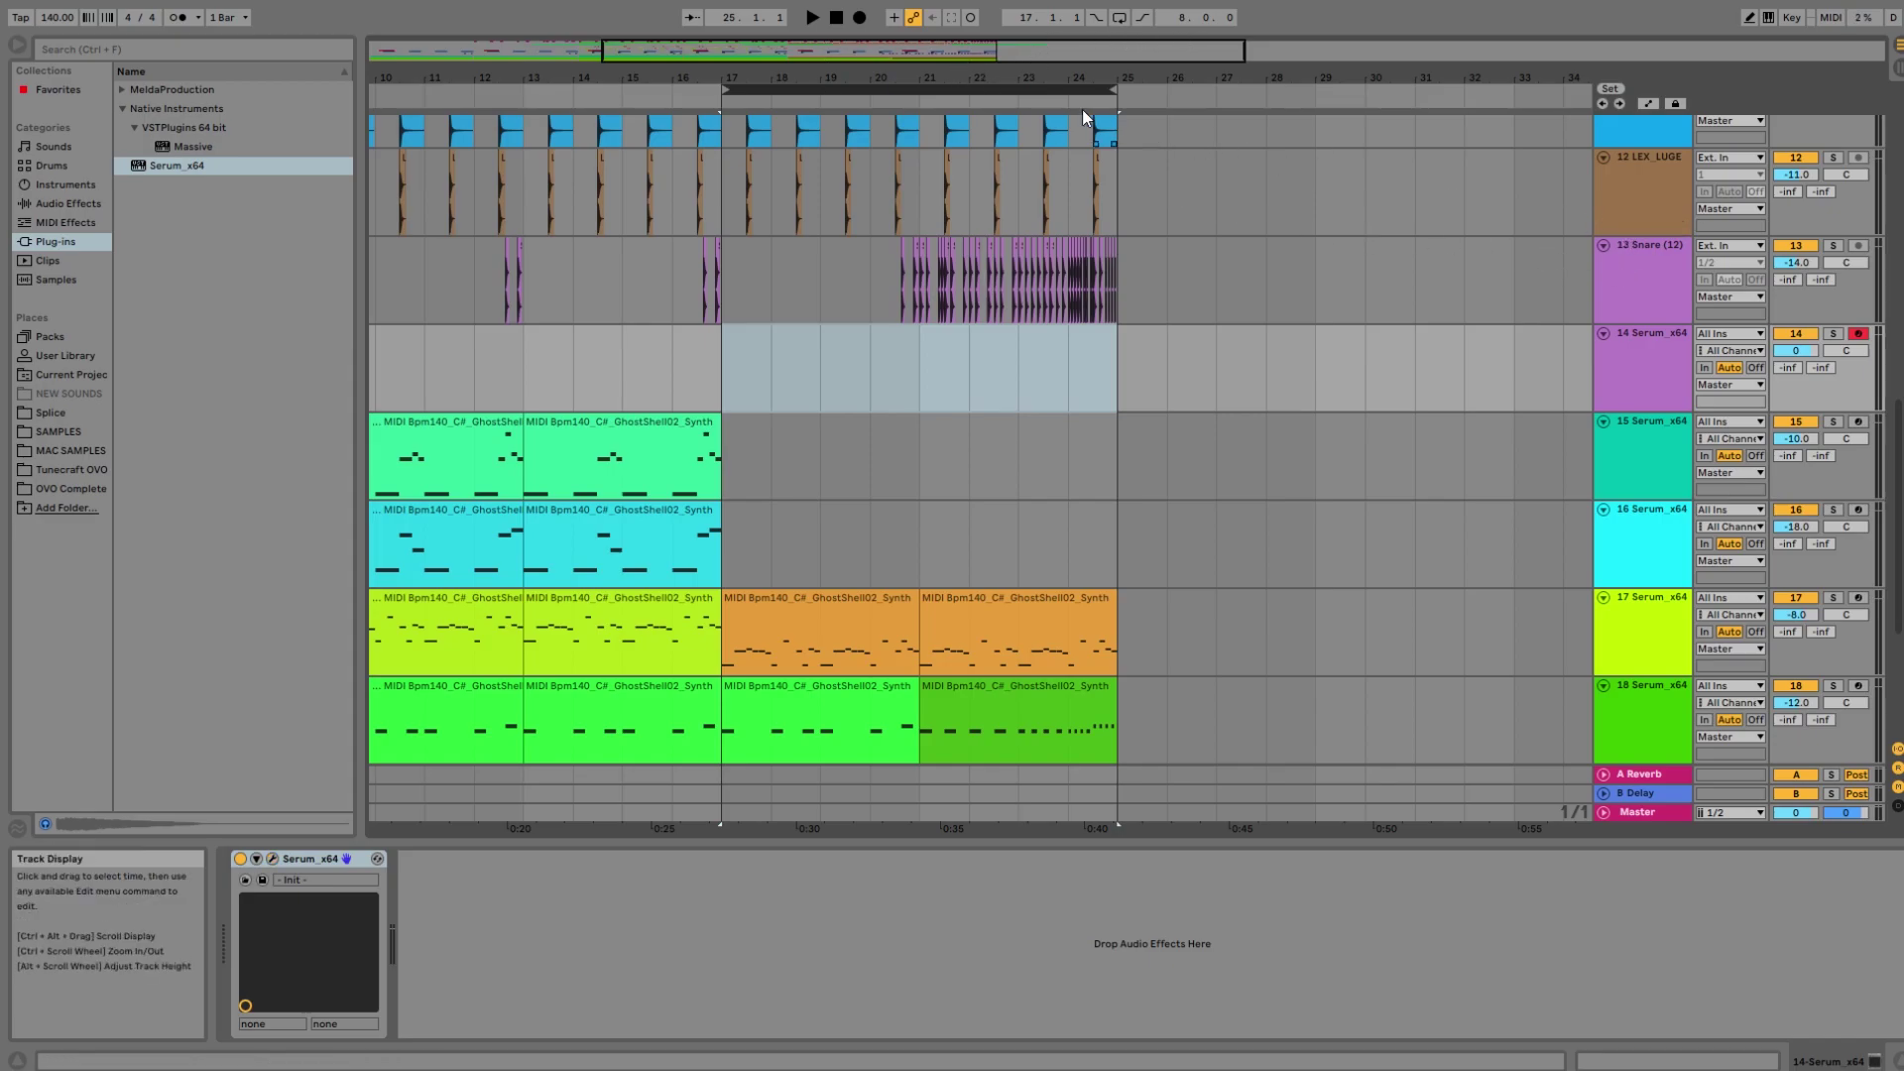
key("space")
left_click_drag(929, 89, 1324, 135)
left_click_drag(1501, 89, 1316, 89)
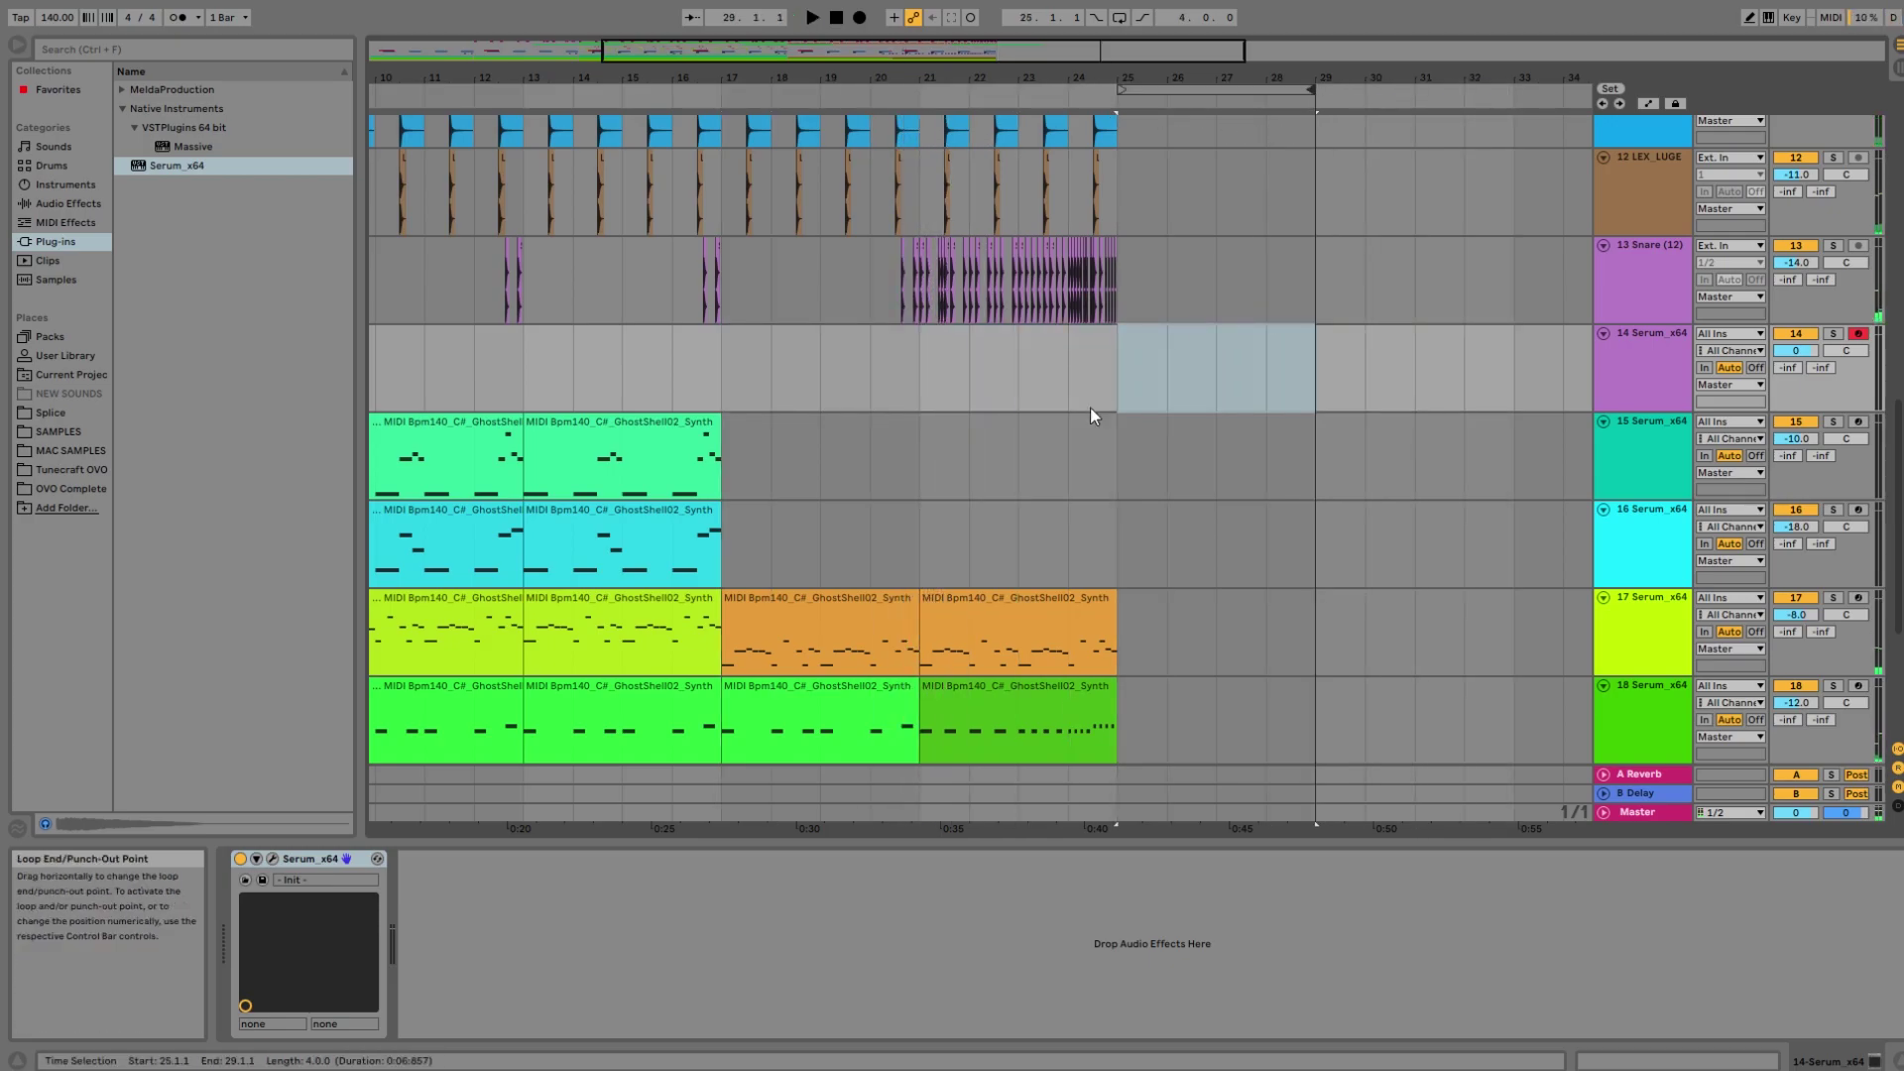
Look over the arrangement's tracks around bar 25 and start and stop playback after the buildup.
left_click_drag(1108, 407, 1217, 386)
left_click_drag(1113, 434, 704, 516)
scroll(990, 491, "up", 5)
key("space")
scroll(1025, 520, "up", 6)
scroll(1031, 478, "down", 6)
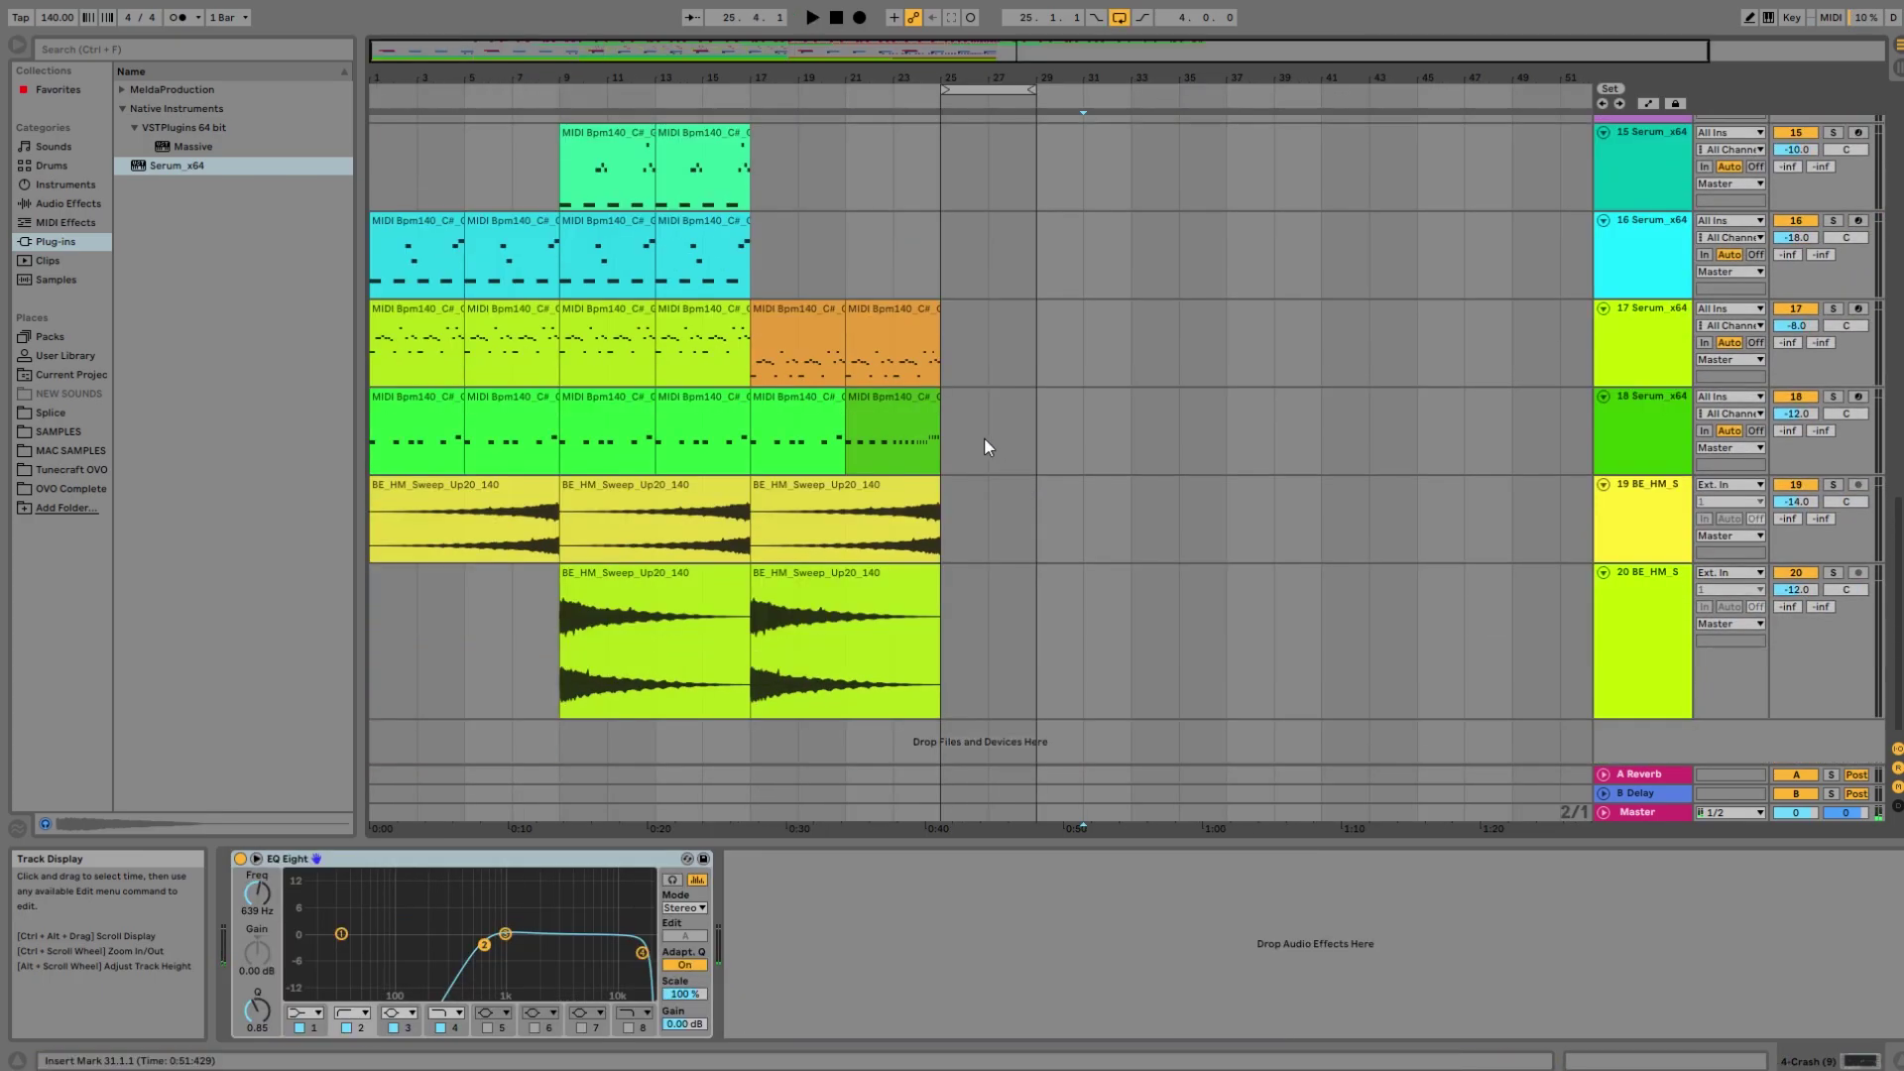
left_click_drag(980, 78, 980, 140)
key("space")
key("space")
scroll(1465, 504, "up", 5)
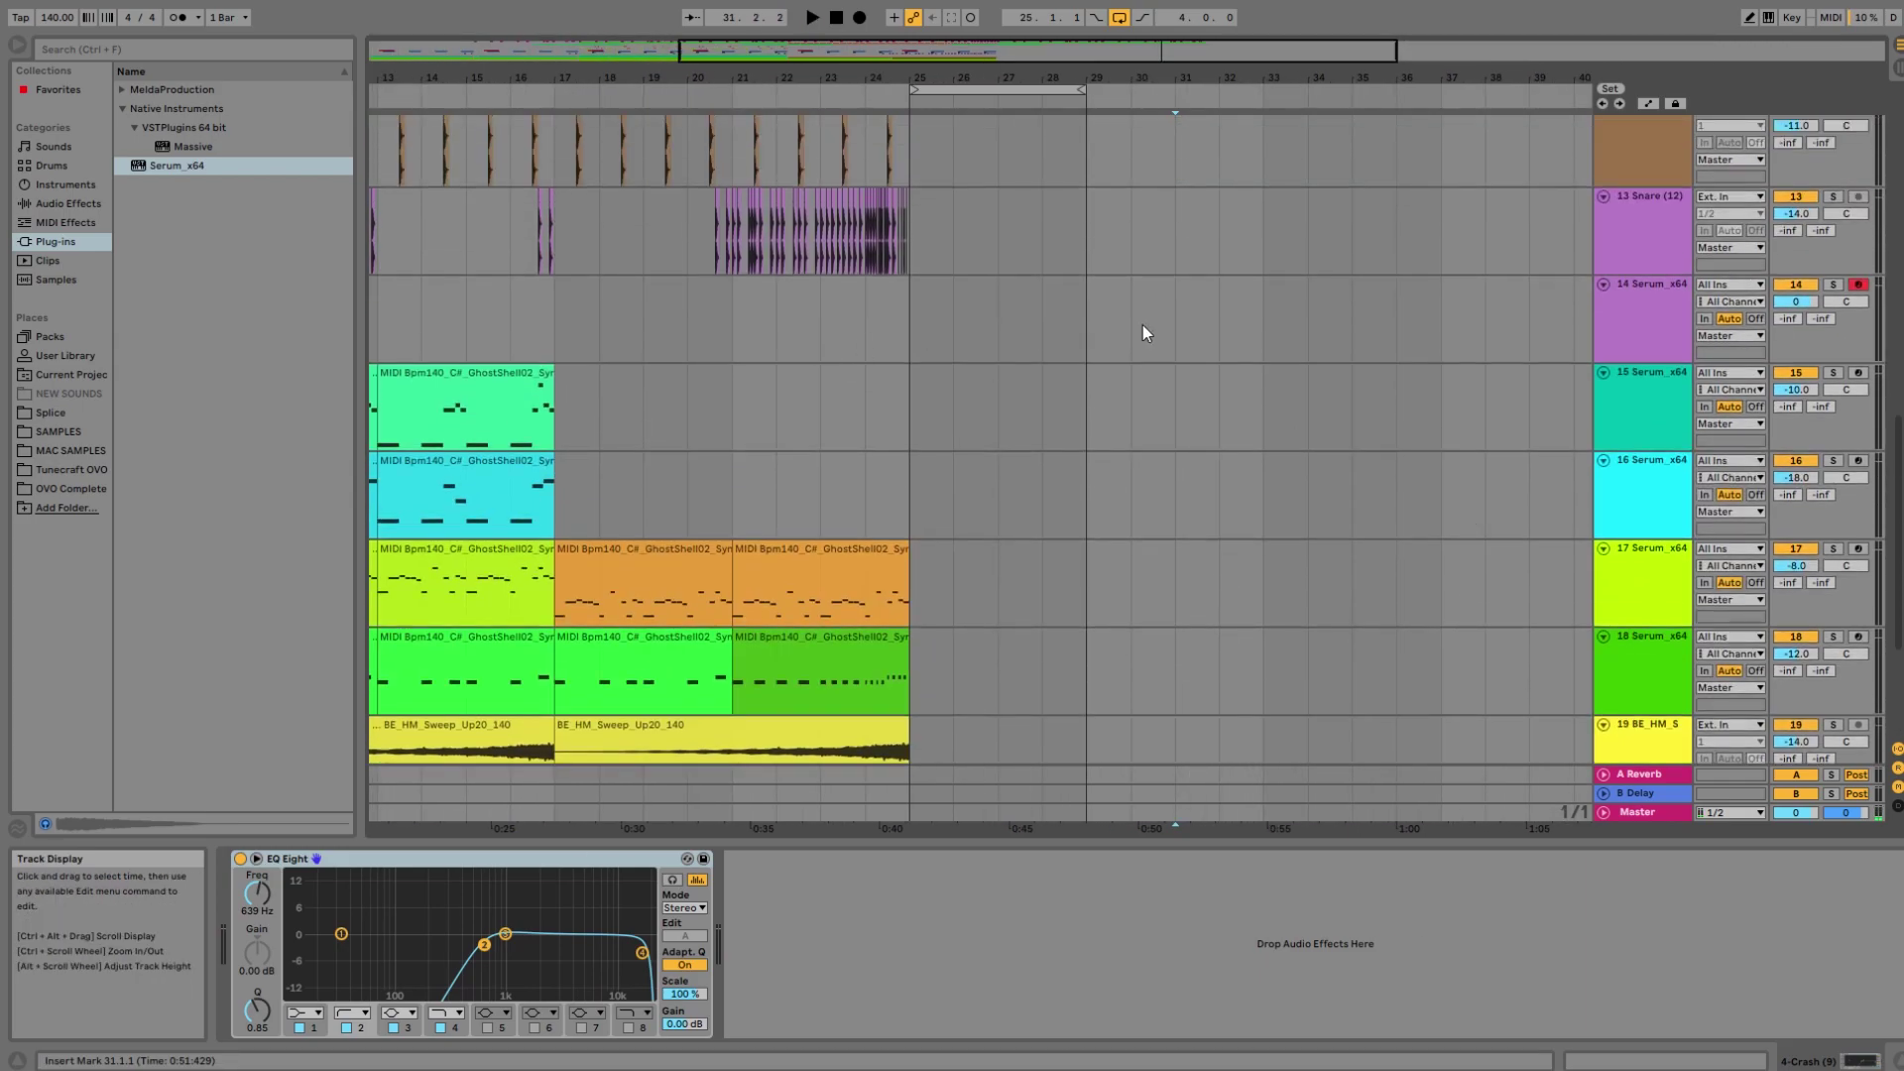
Paste the GhostShell02 MIDI clip on the 14 Serum_x64 track at bar 25 and play it with the Squeaky lead preset.
left_click(1643, 330)
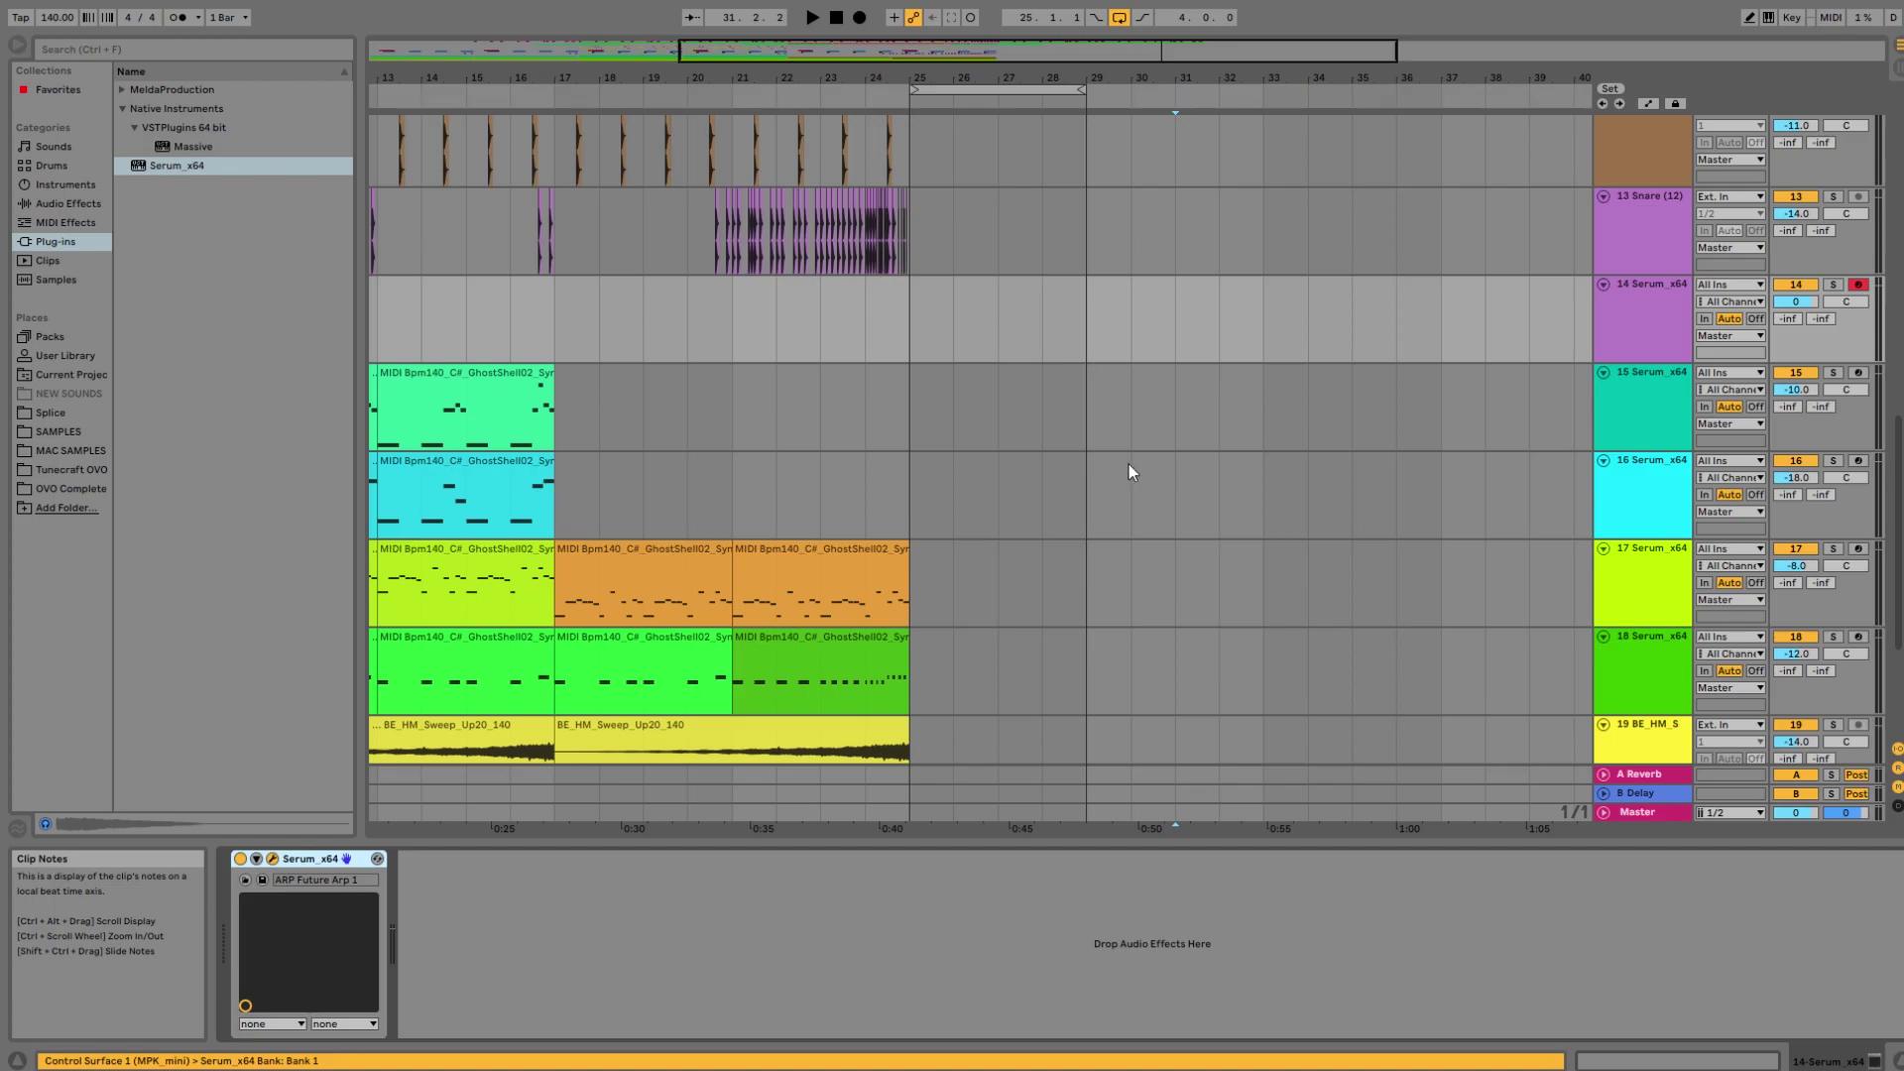
key("ctrl+v")
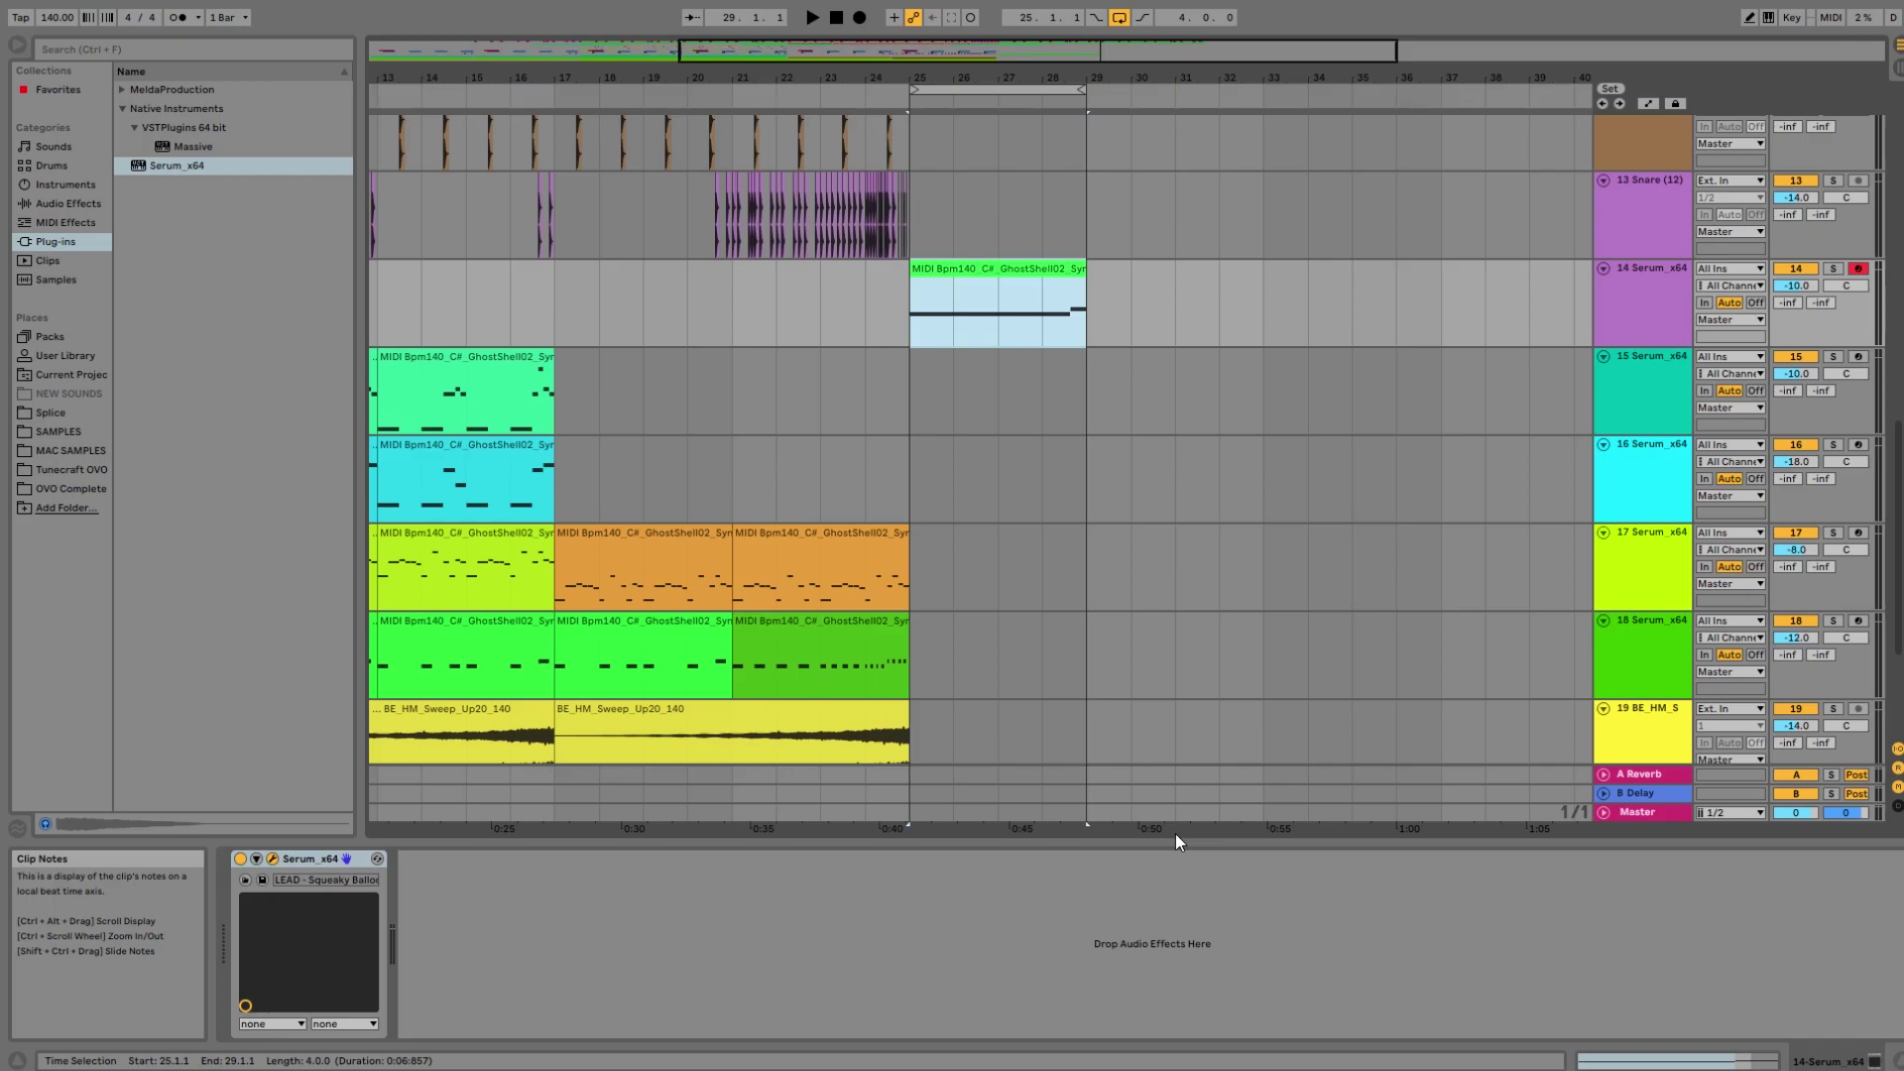
left_click_drag(1006, 70, 1008, 146)
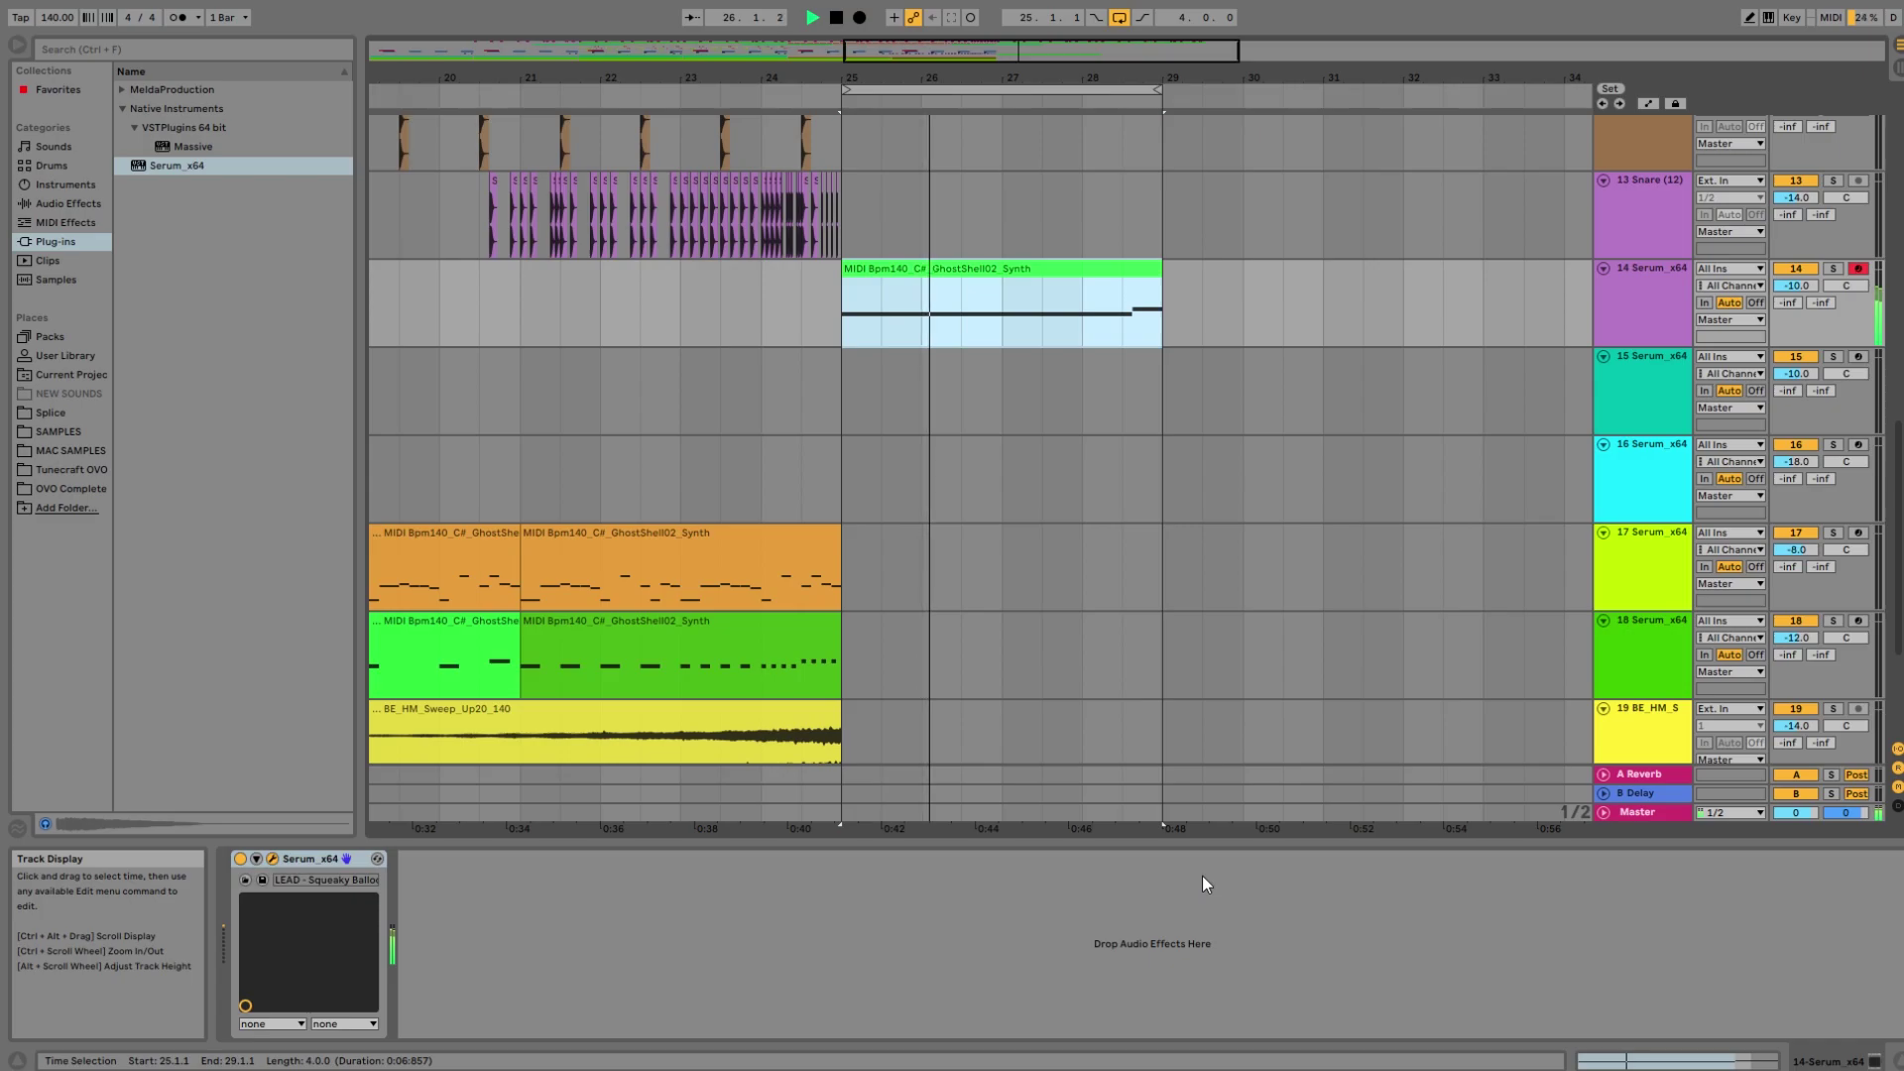
key("space")
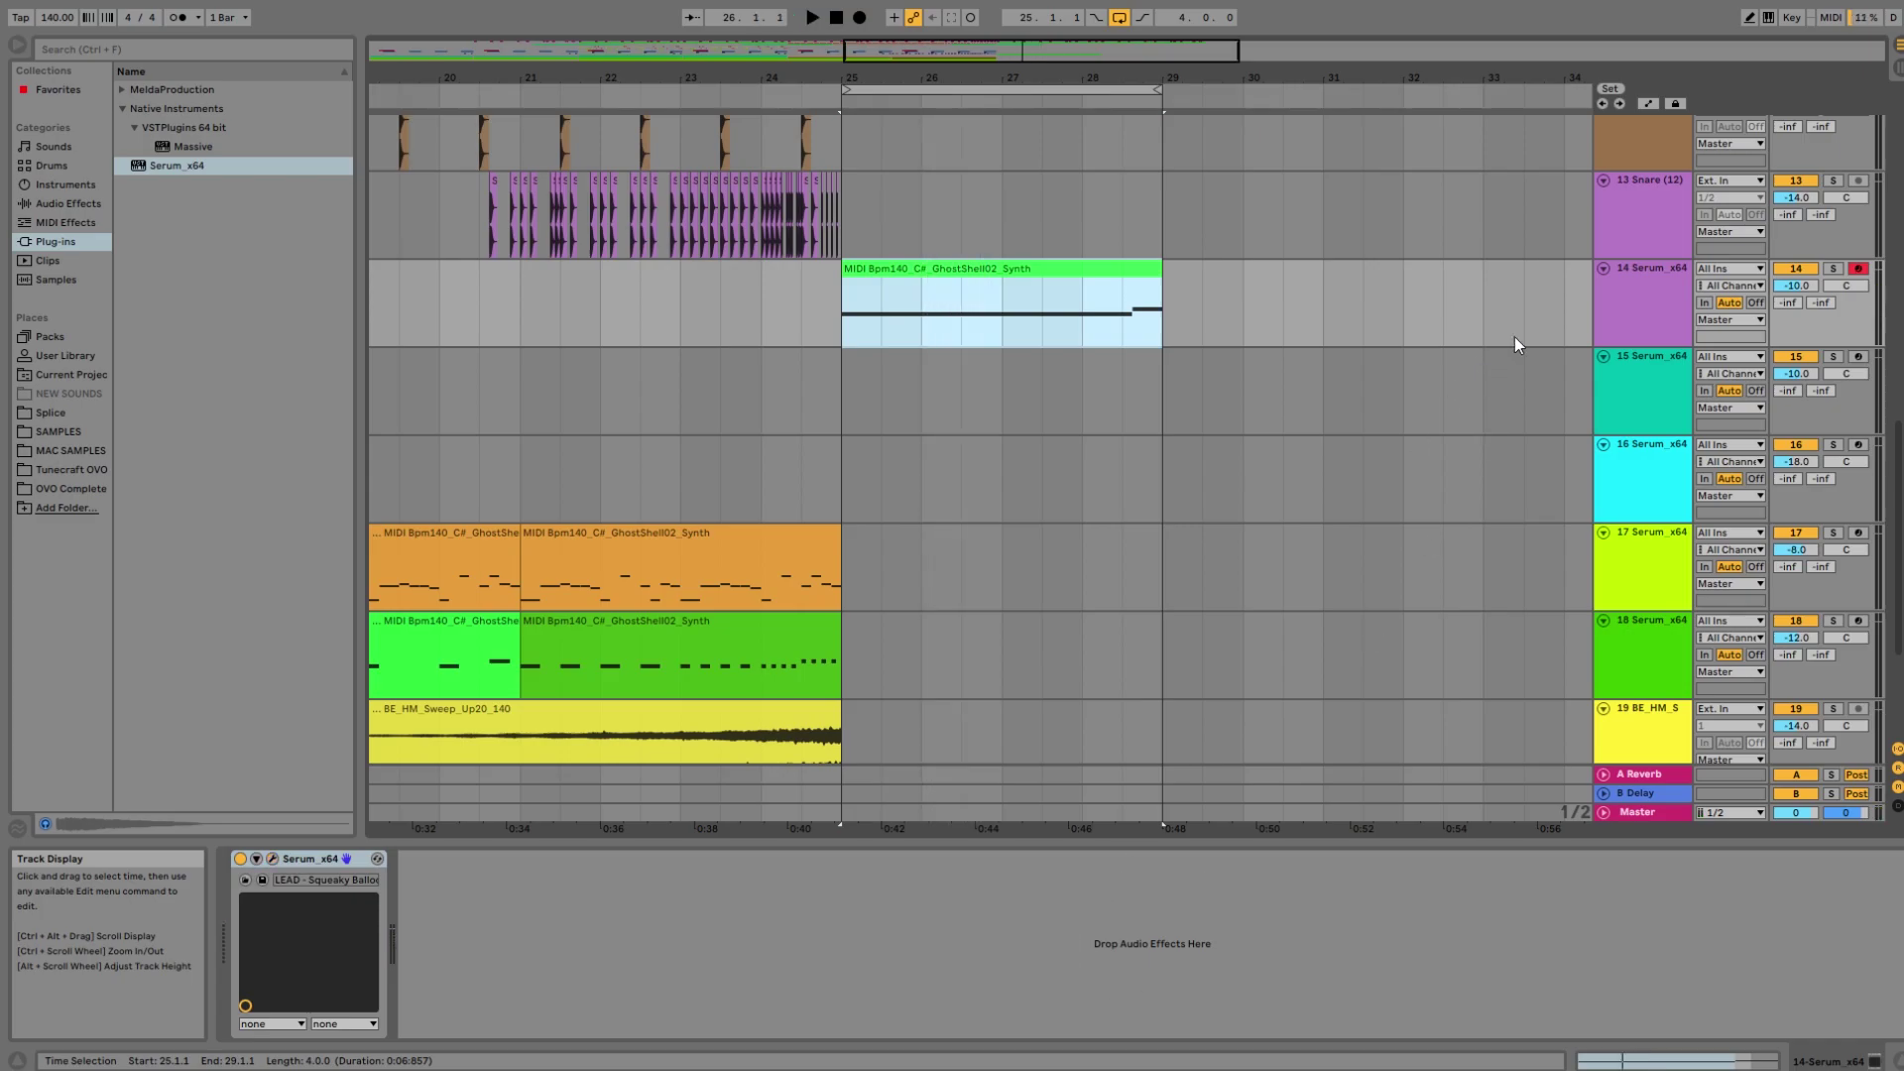
Show the automation and give Serum_x64's LFO1 Rate its own lane on track 14.
key("a")
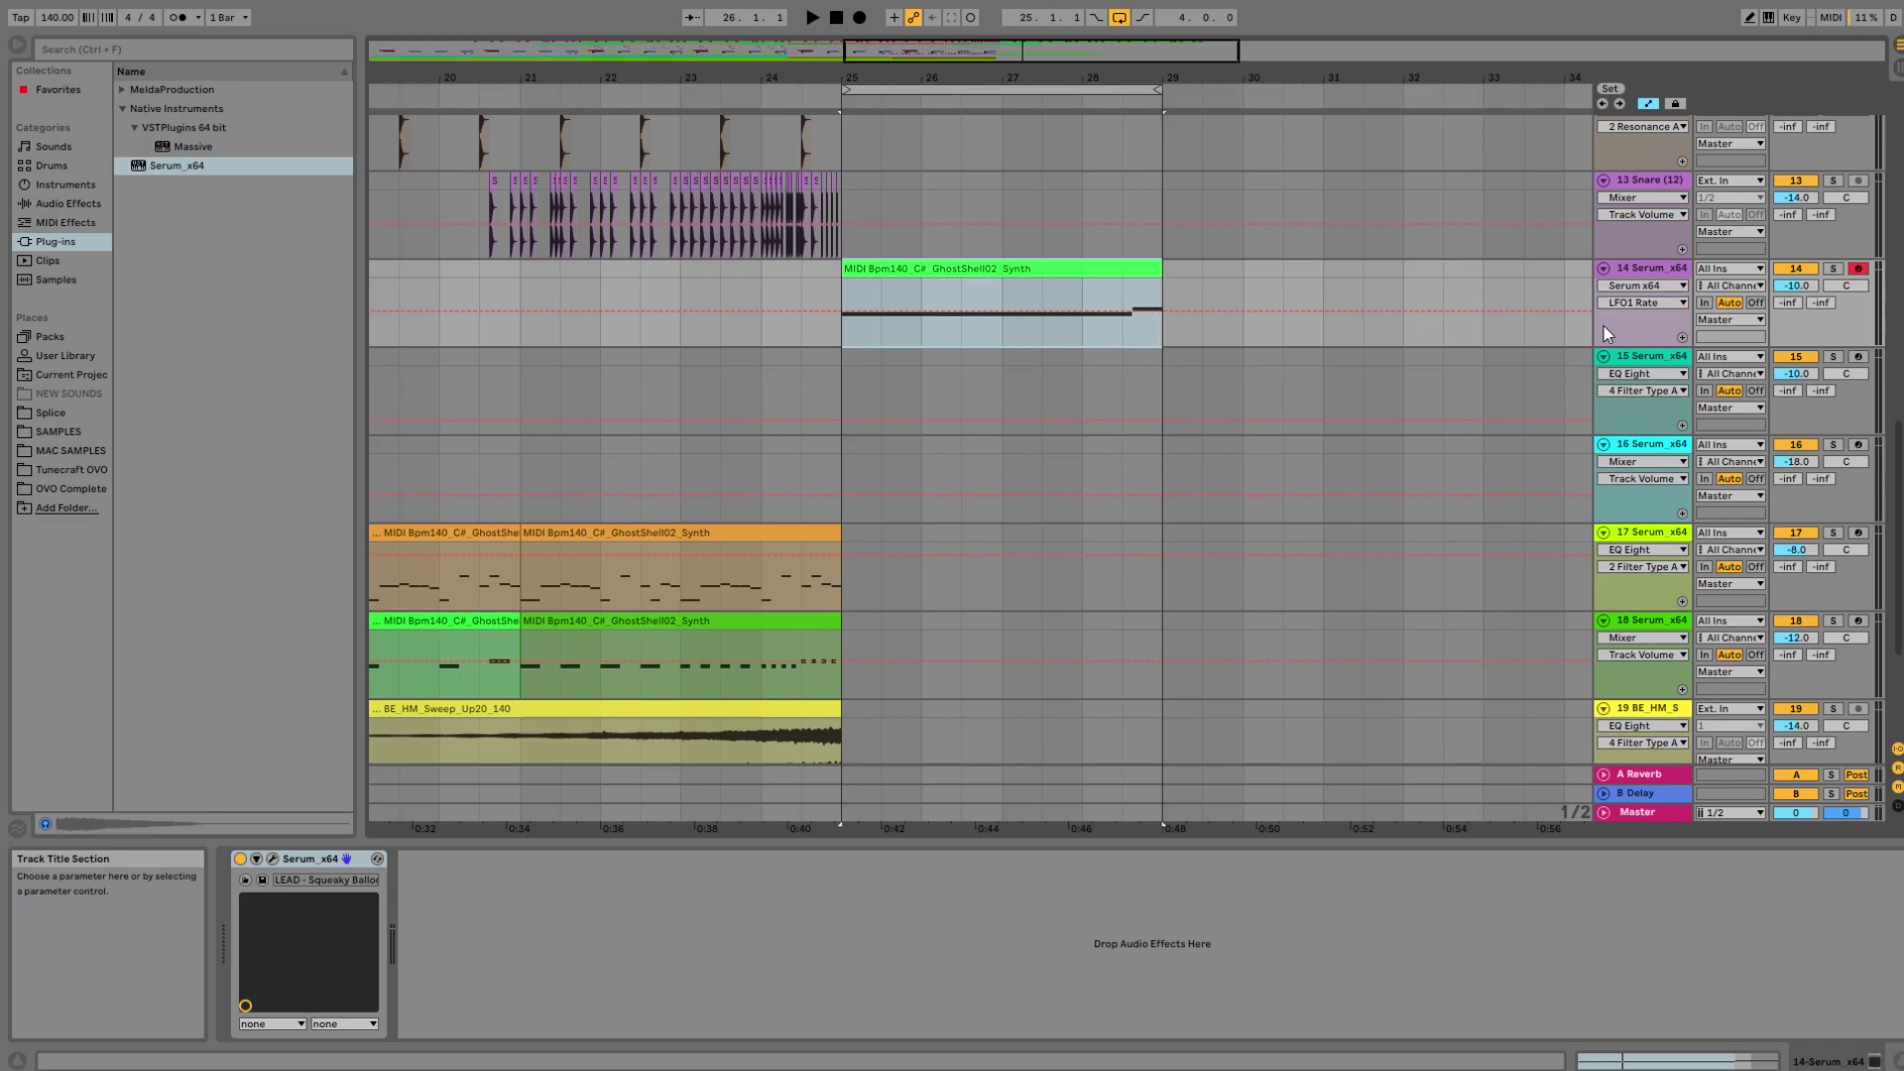
left_click(1681, 337)
mouse_move(881, 77)
left_mouse_down()
mouse_move(881, 159)
mouse_move(743, 79)
left_mouse_up()
Draw one-beat raised LFO1 Rate steps at 25.4, 26.2 and 26.4 on track 14 while playing the loop.
key("b")
key("space")
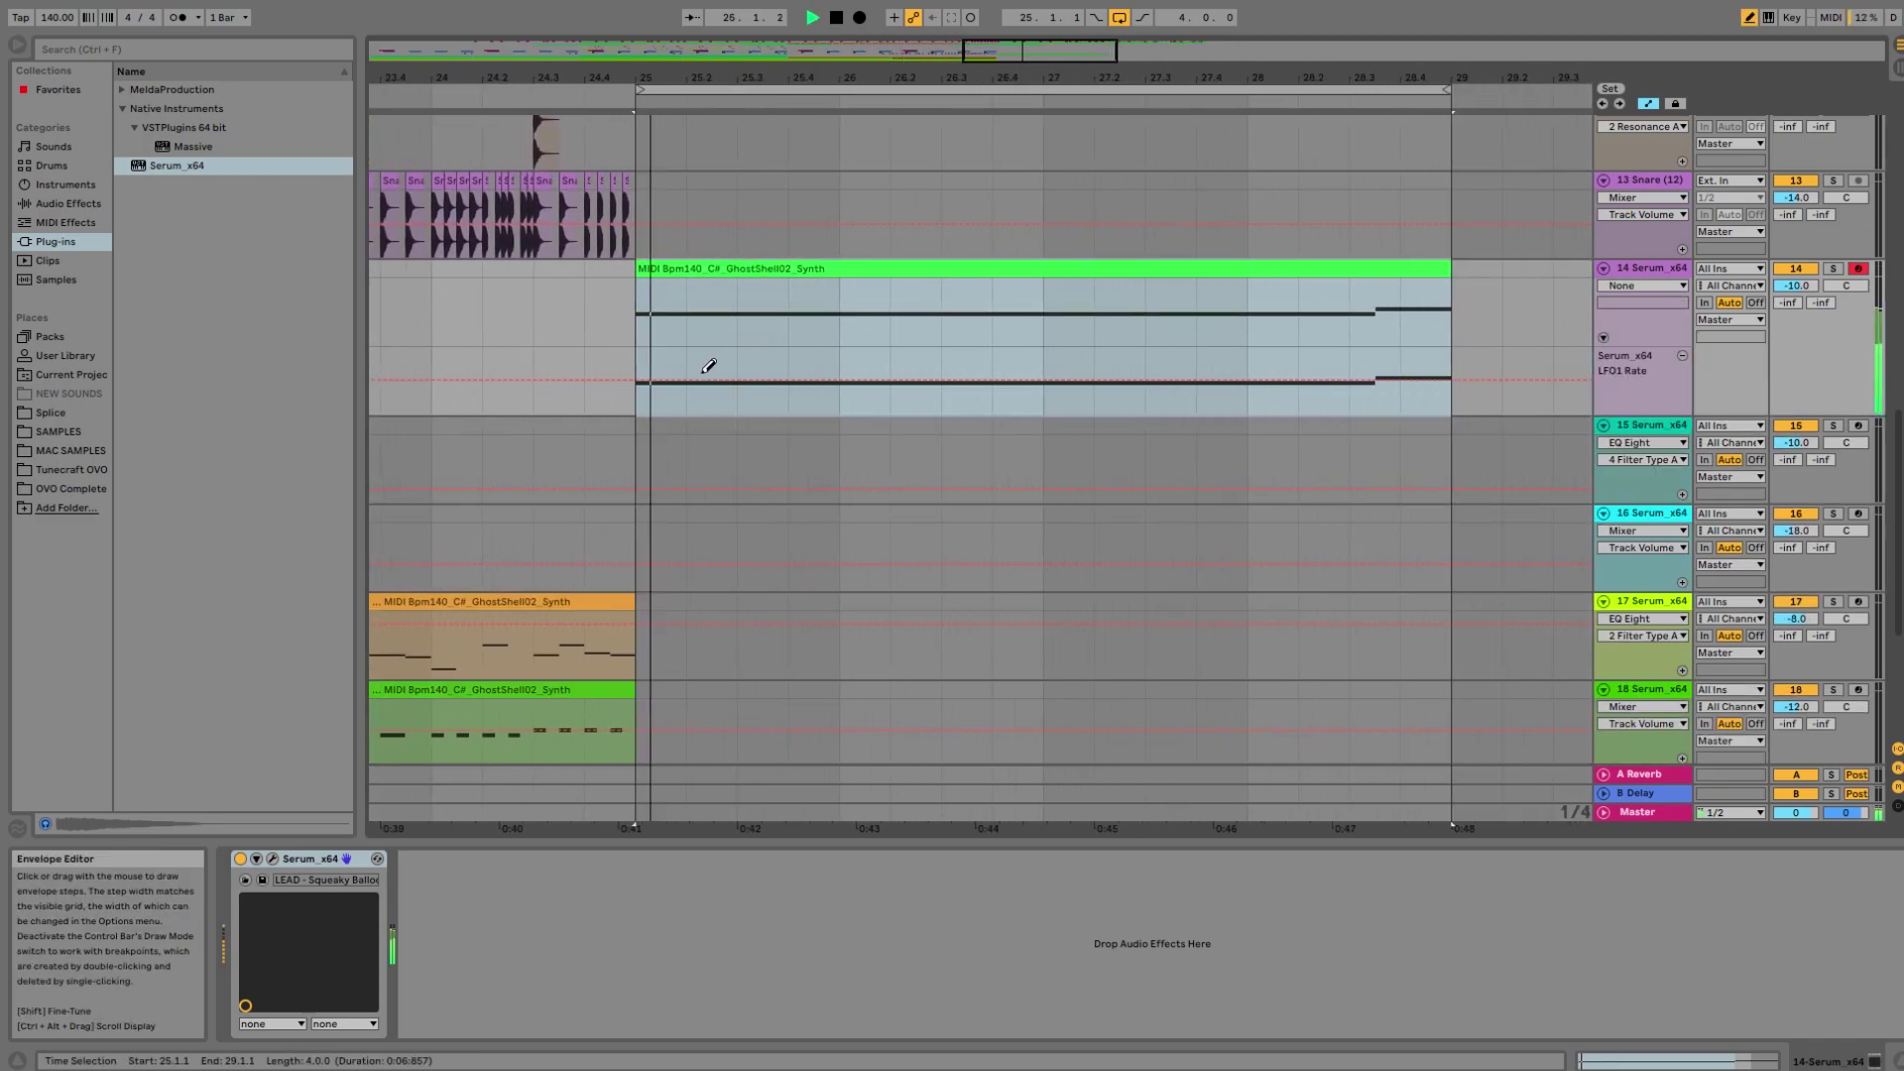
left_click(817, 367)
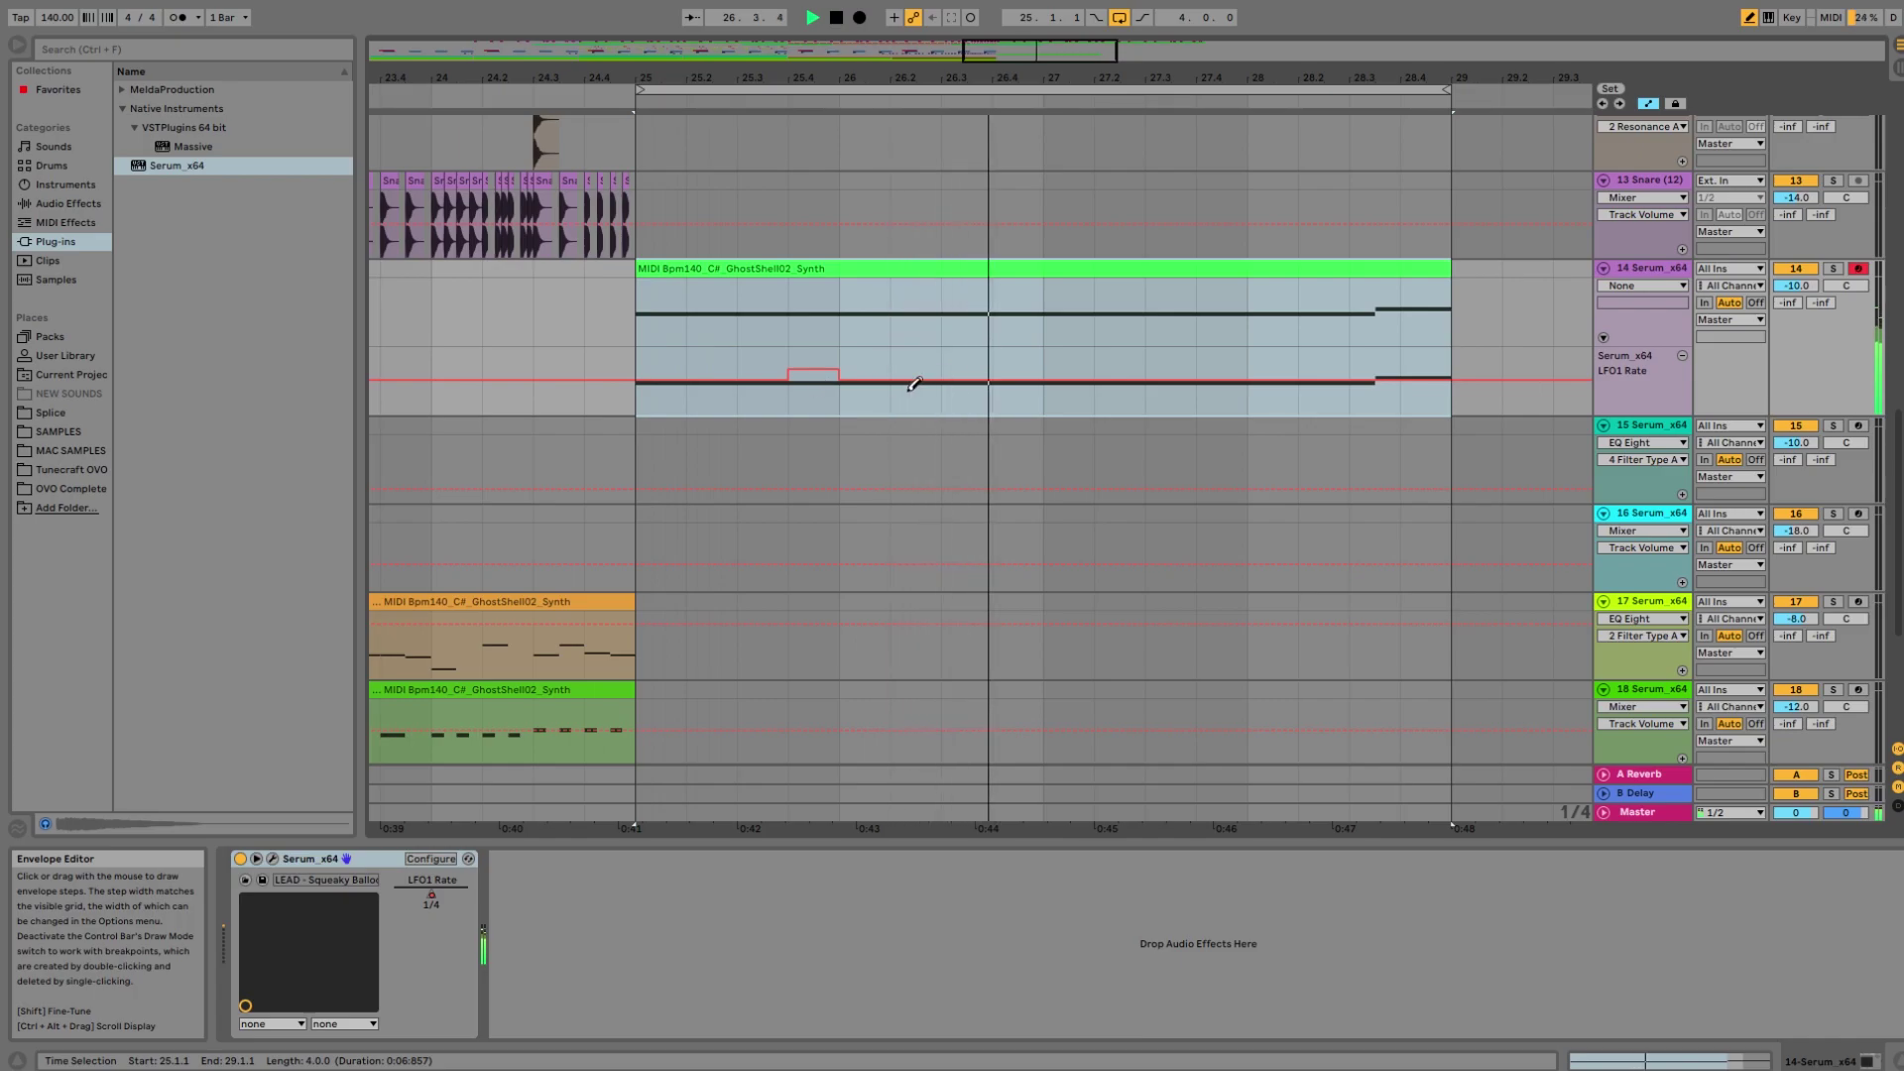
key("space")
key("space")
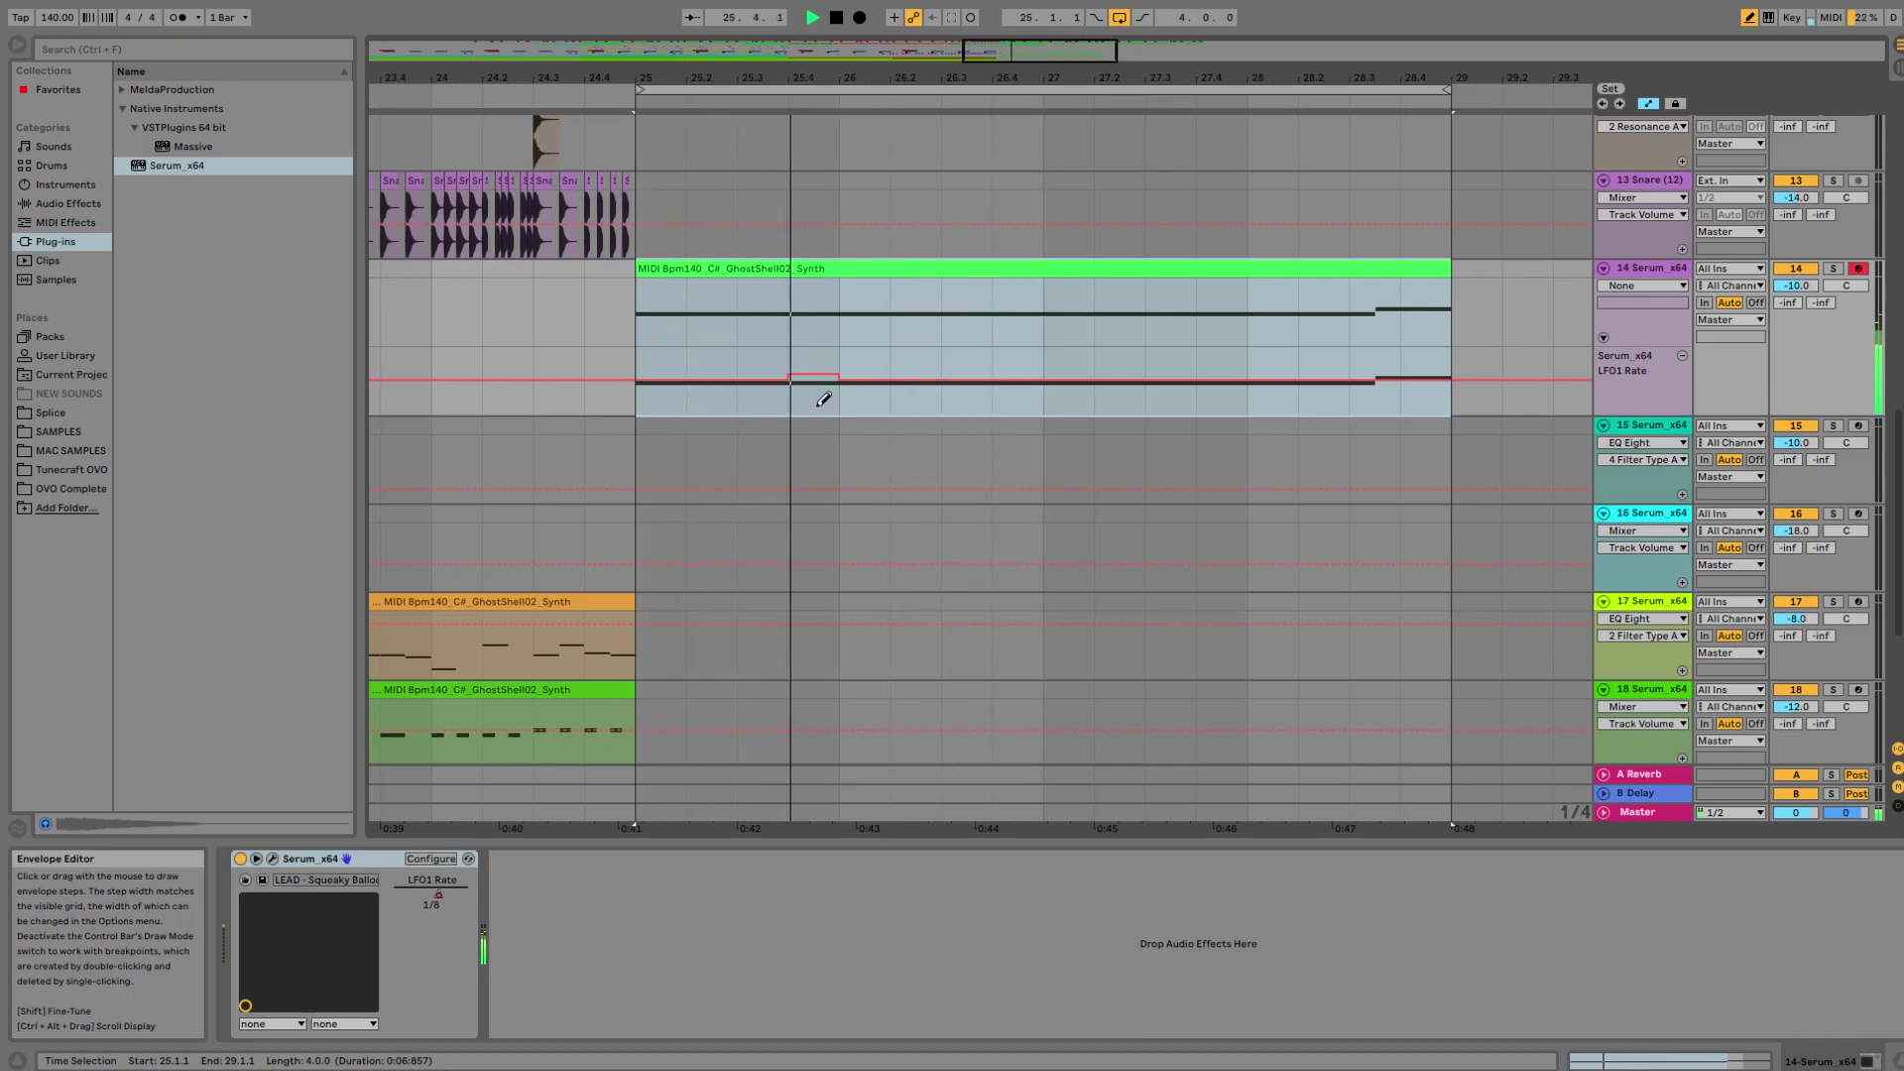
key("space")
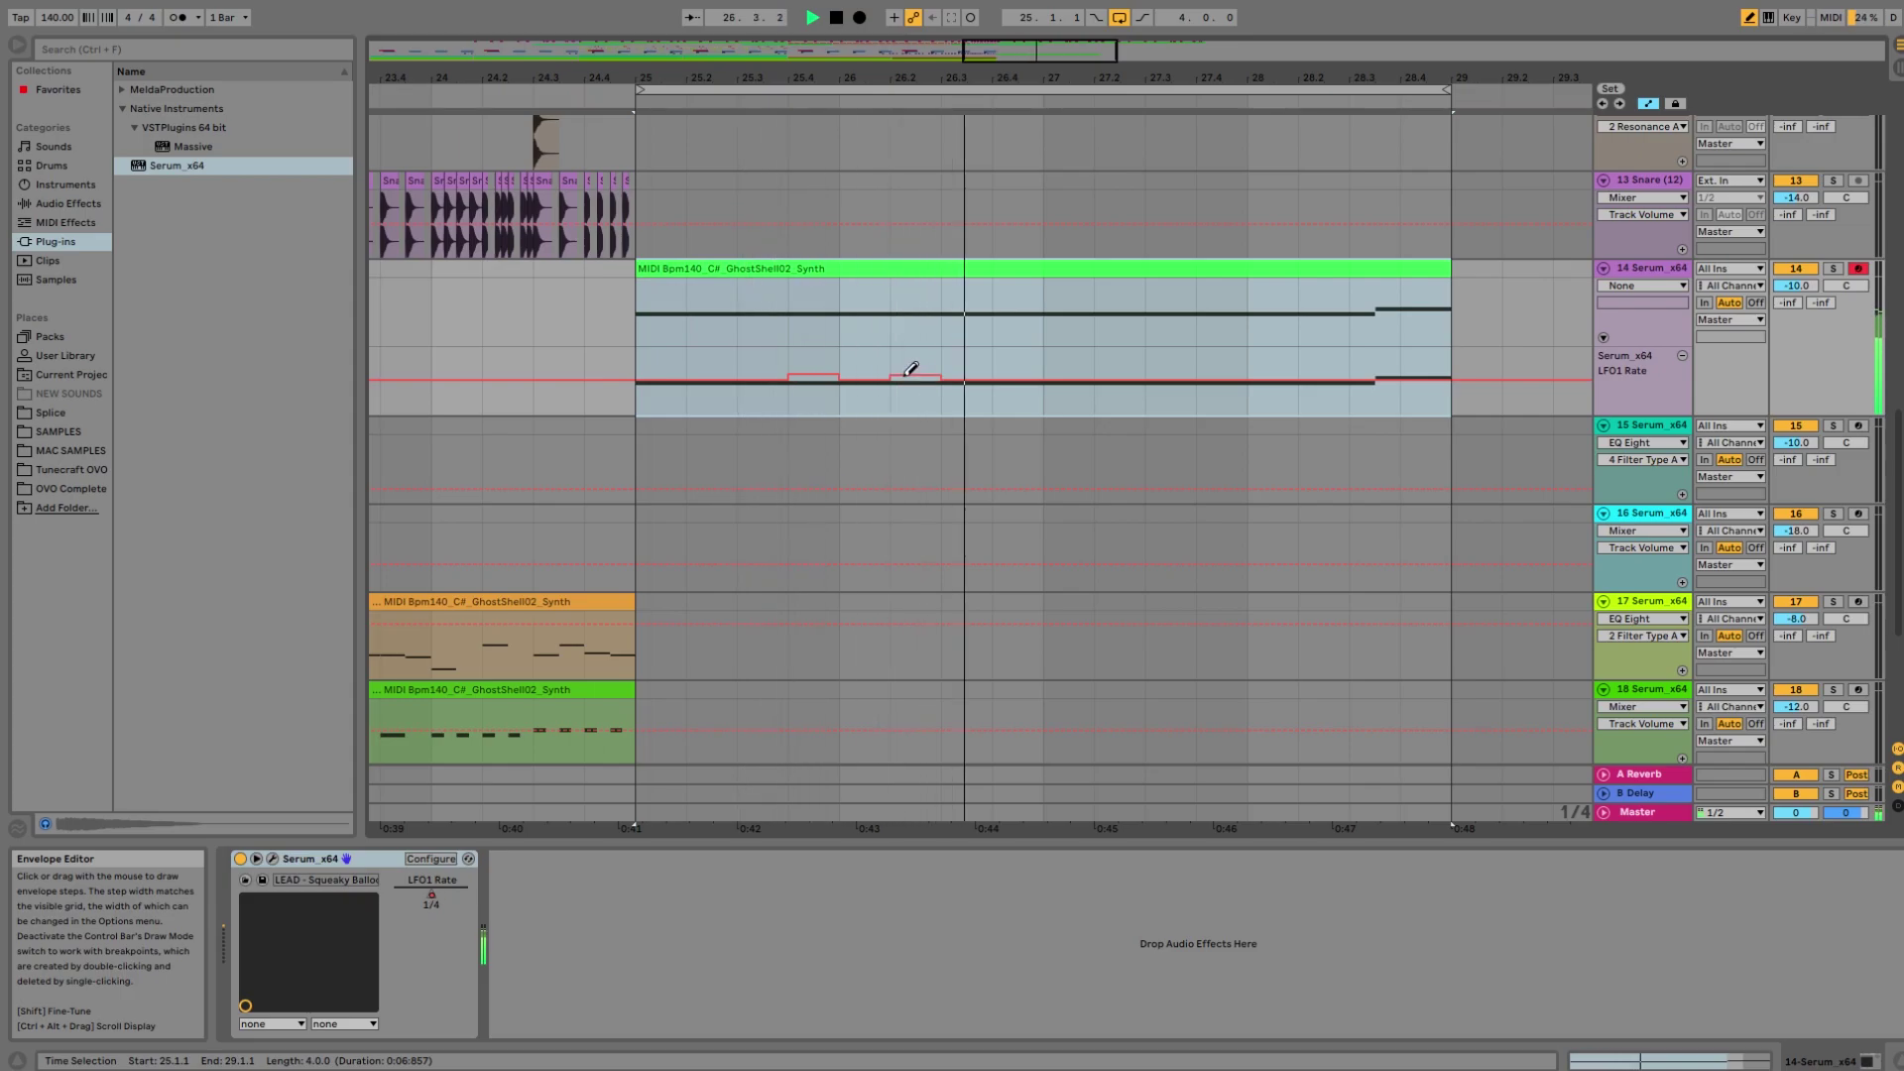
left_click(1017, 370)
key("b")
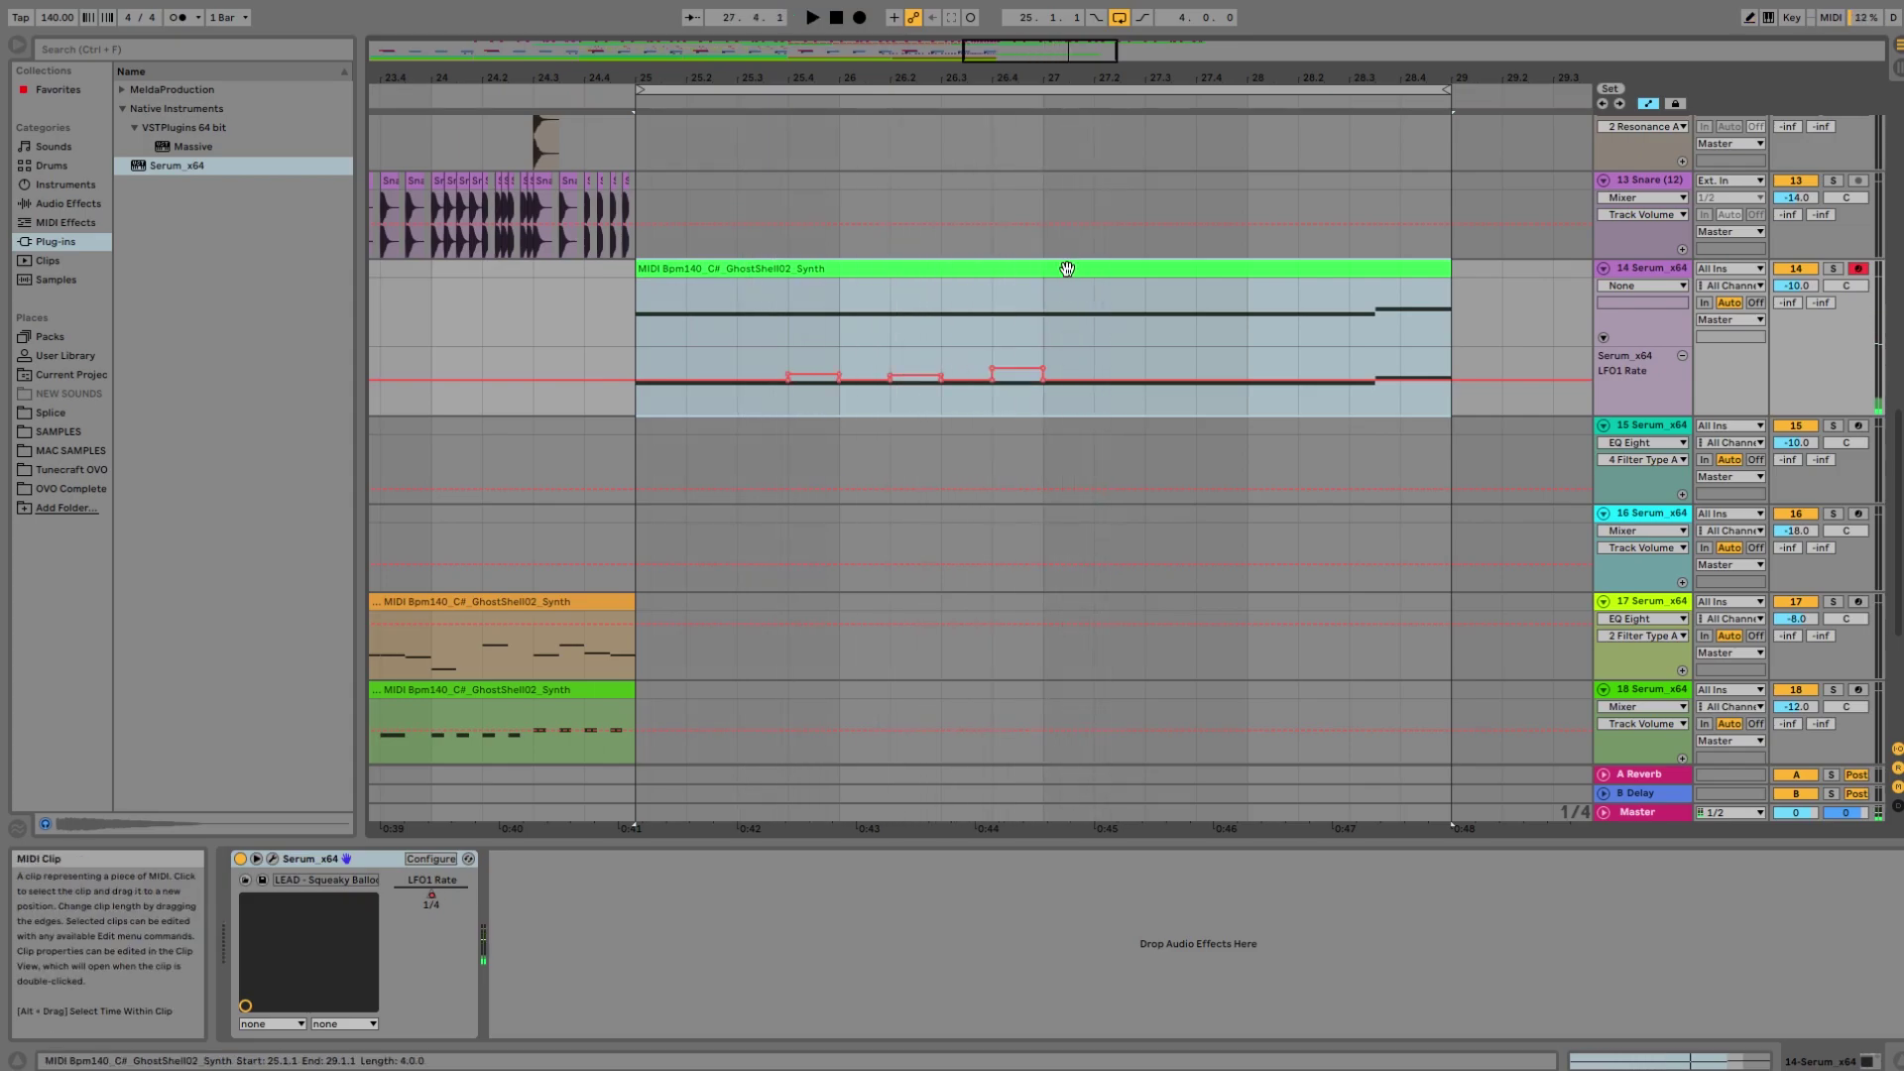
Open track 14's MIDI clip in the note editor and reduce the height of the clip view.
double_click(1067, 268)
left_click(1067, 270)
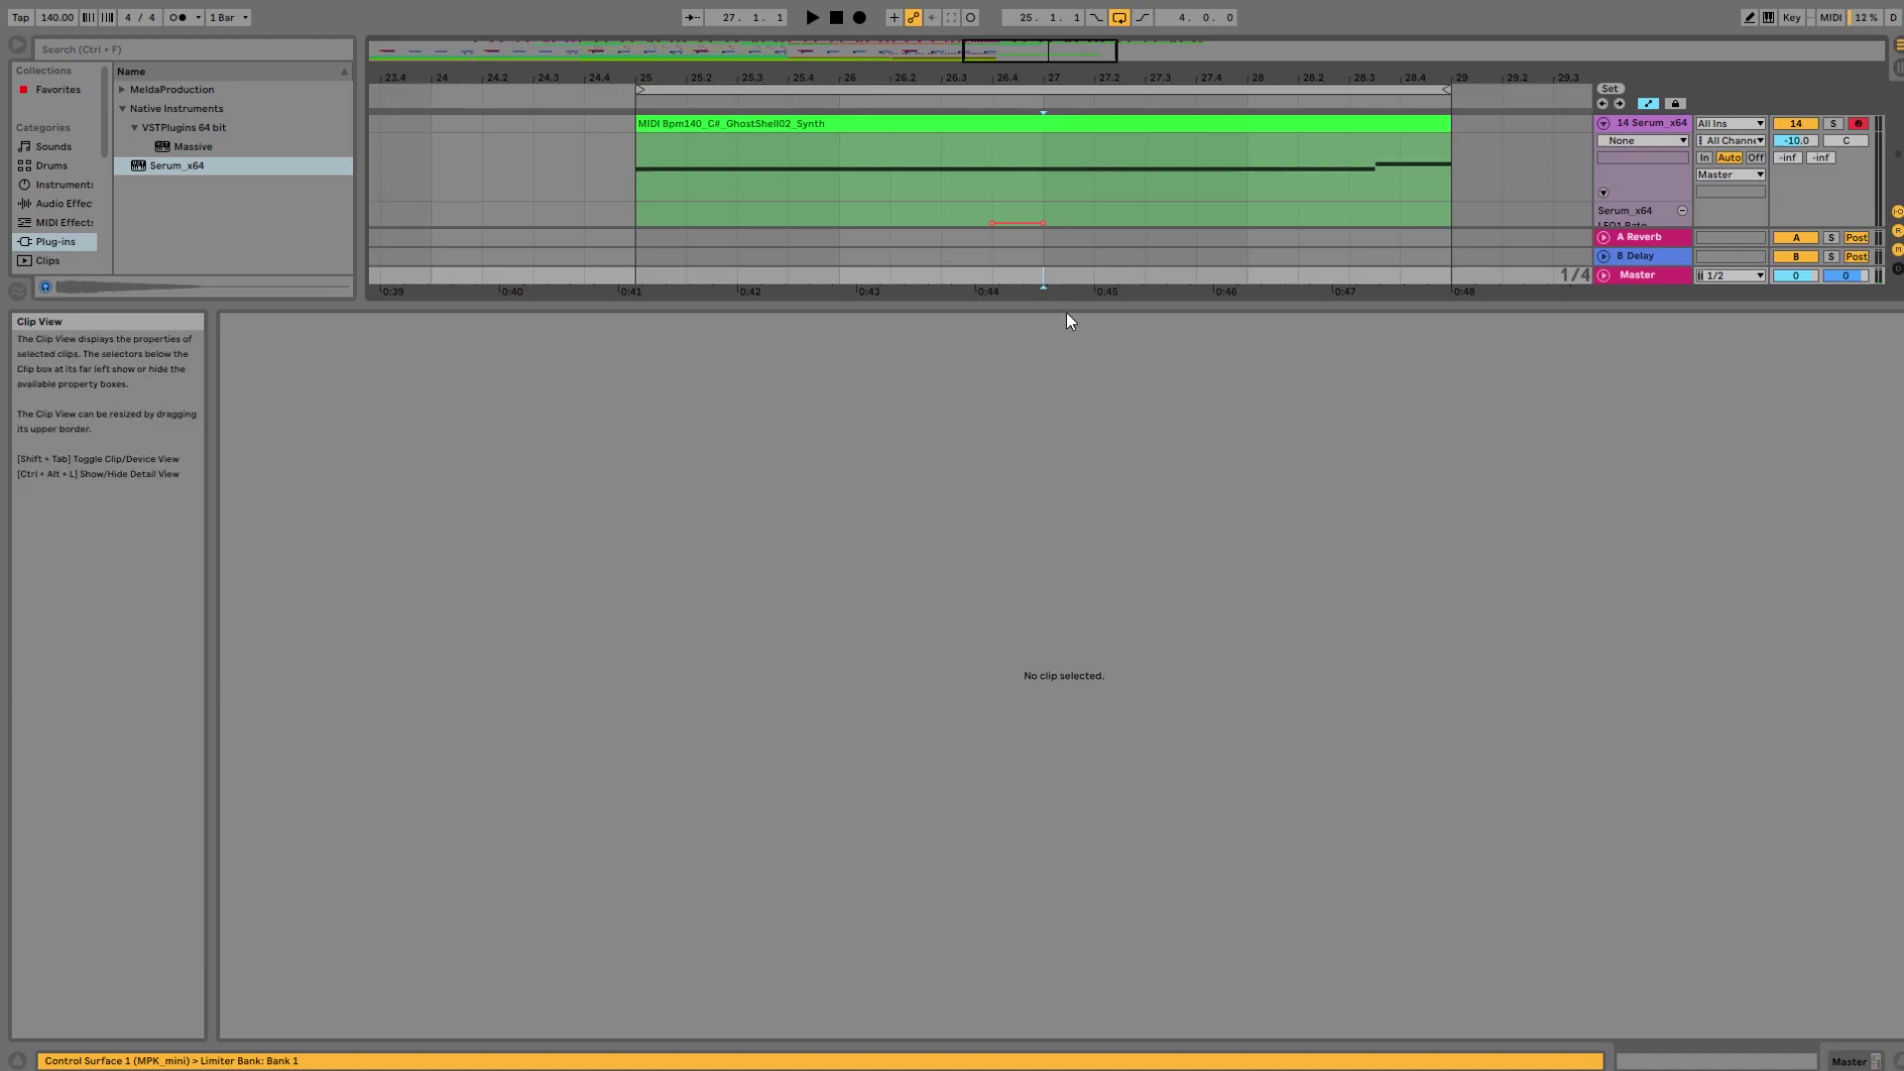
left_click_drag(1066, 307, 1069, 706)
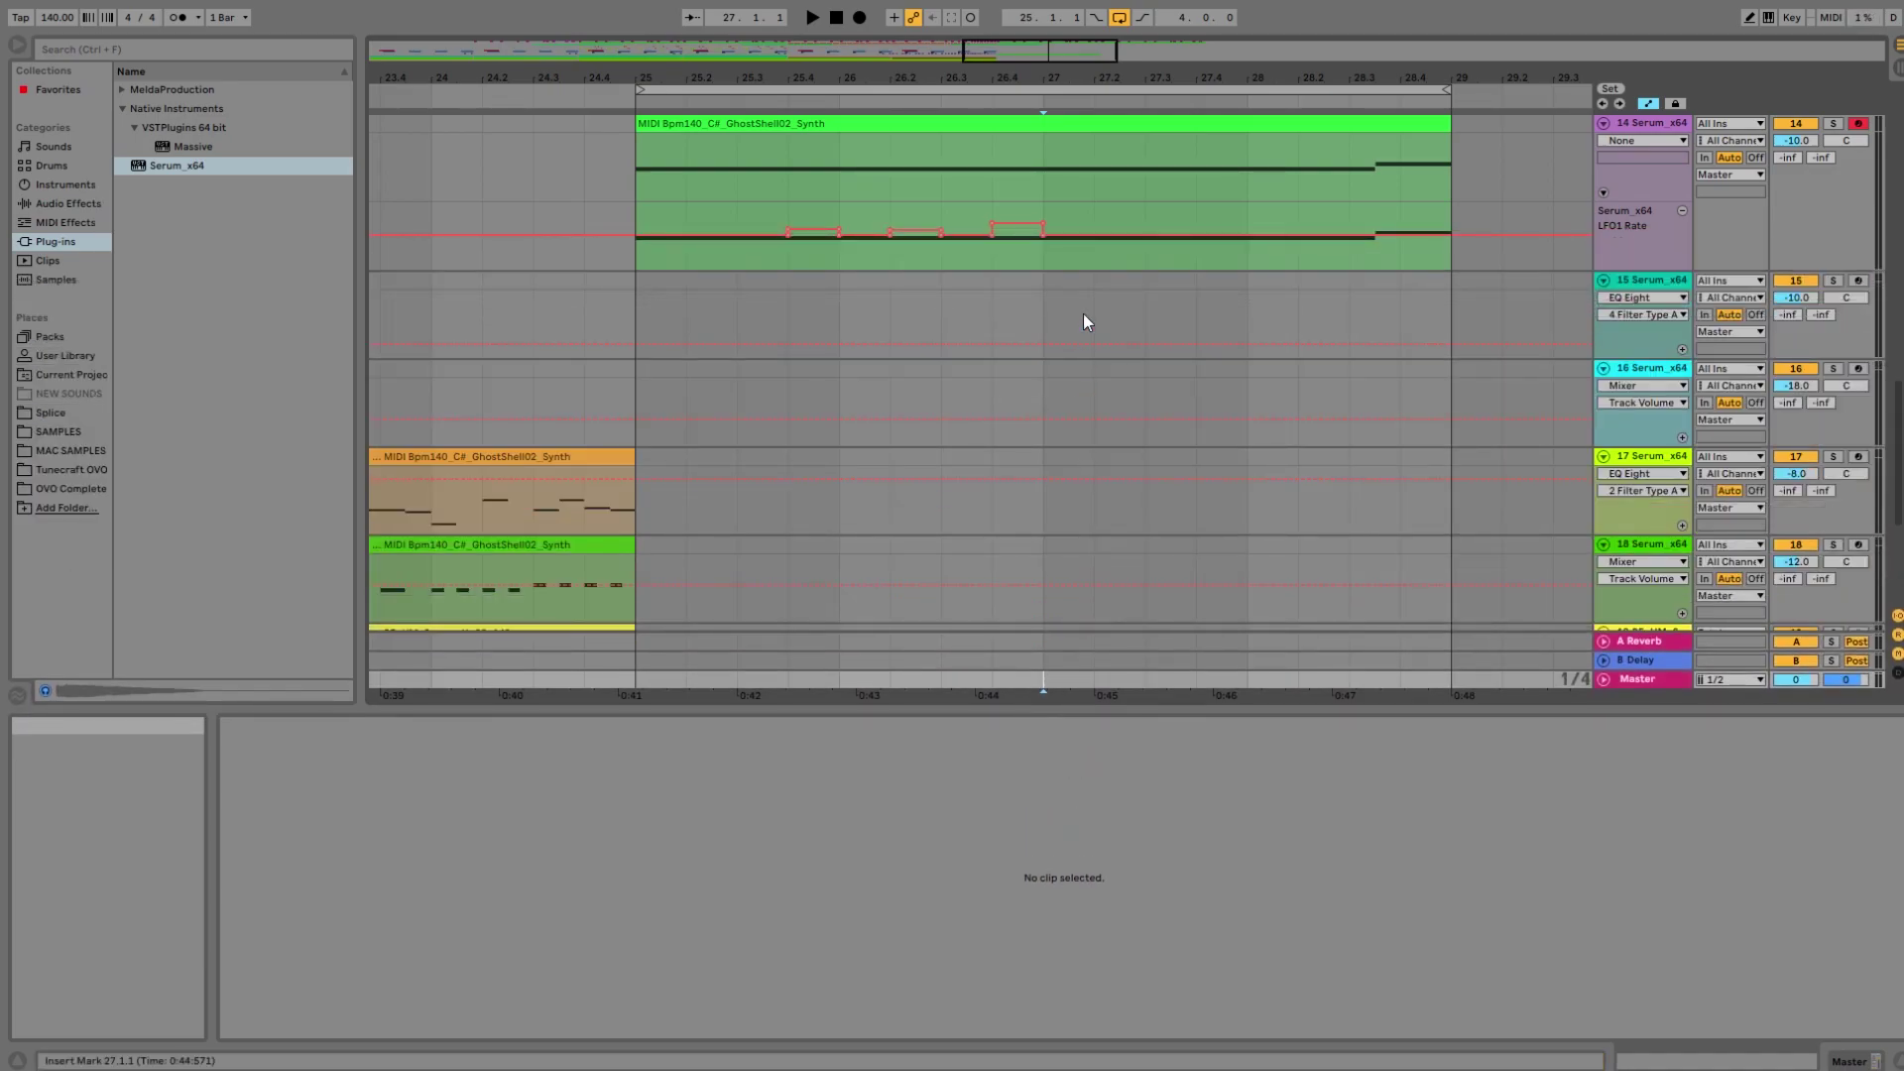
left_click(1124, 124)
left_click(1468, 872)
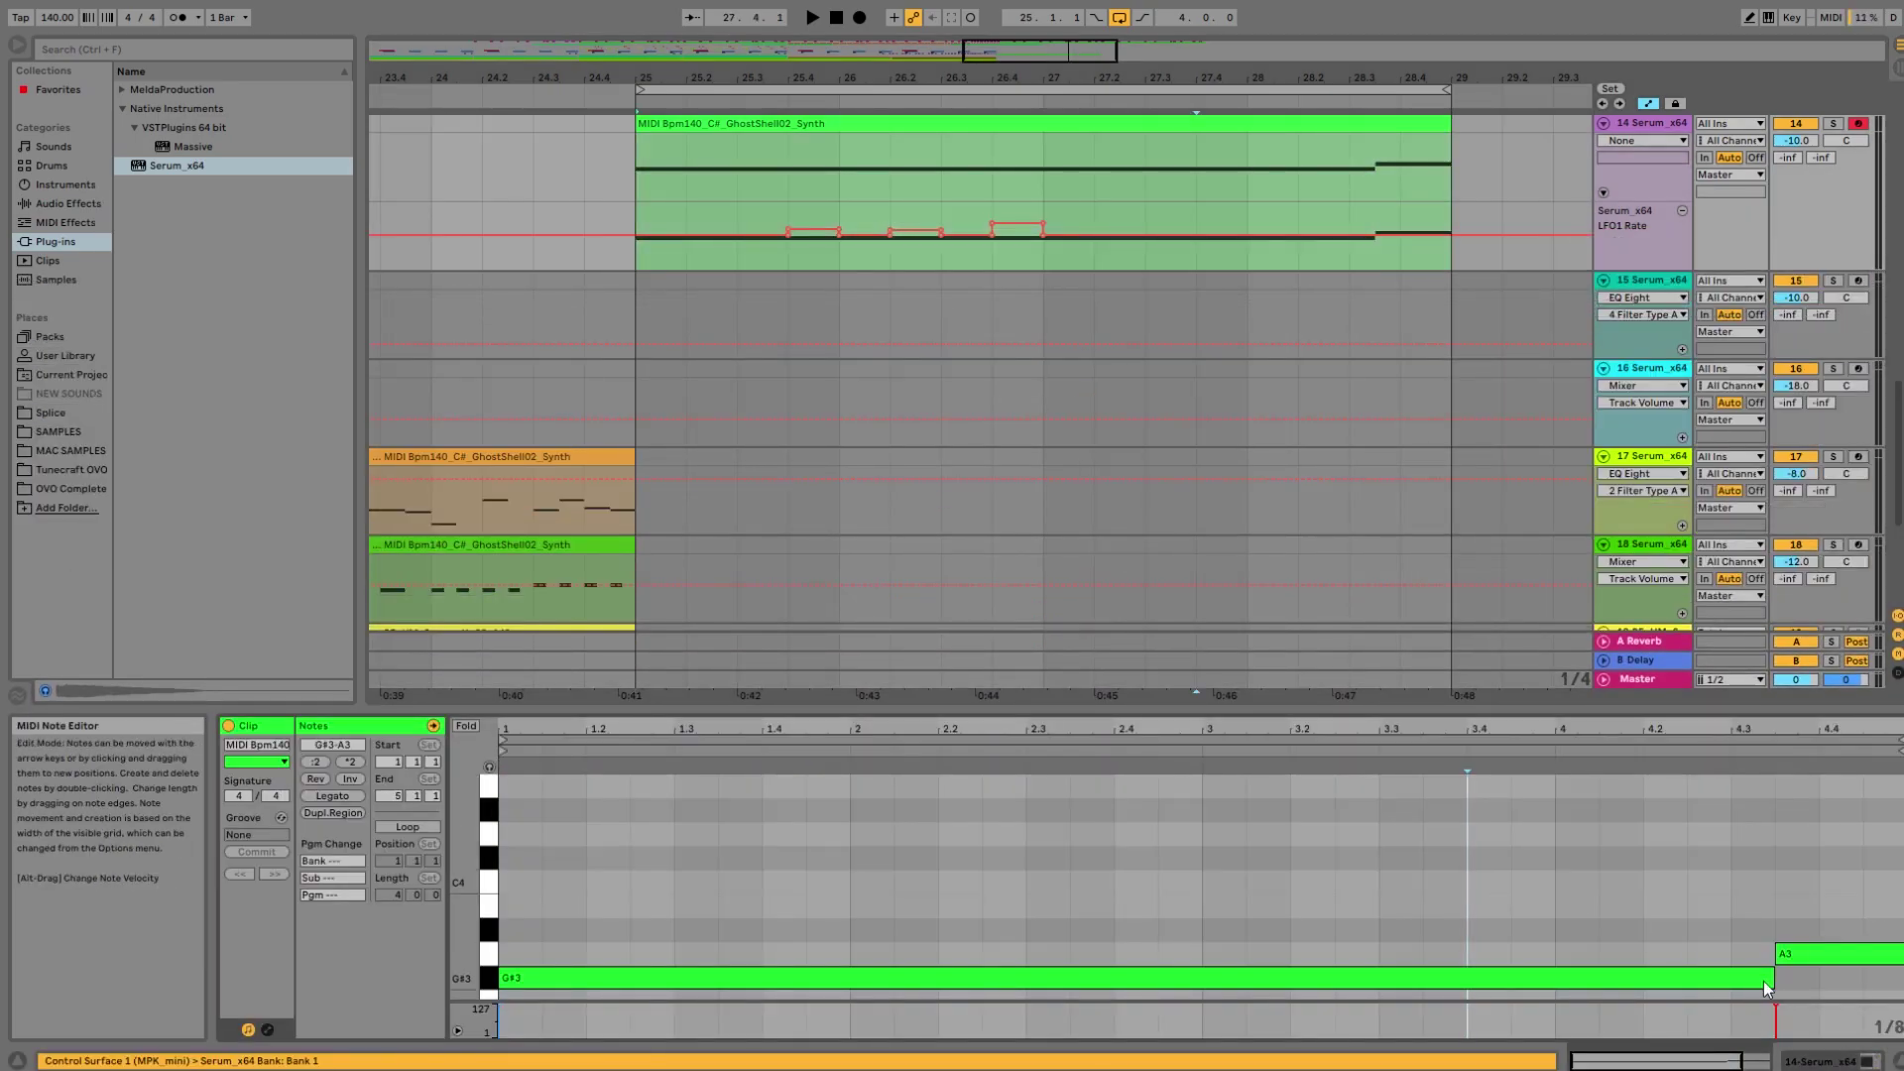
Shorten the G#3 note to two bars, duplicate it from bar 3 of the clip, and trim the copy to the start of A3.
left_click_drag(1773, 977, 1200, 978)
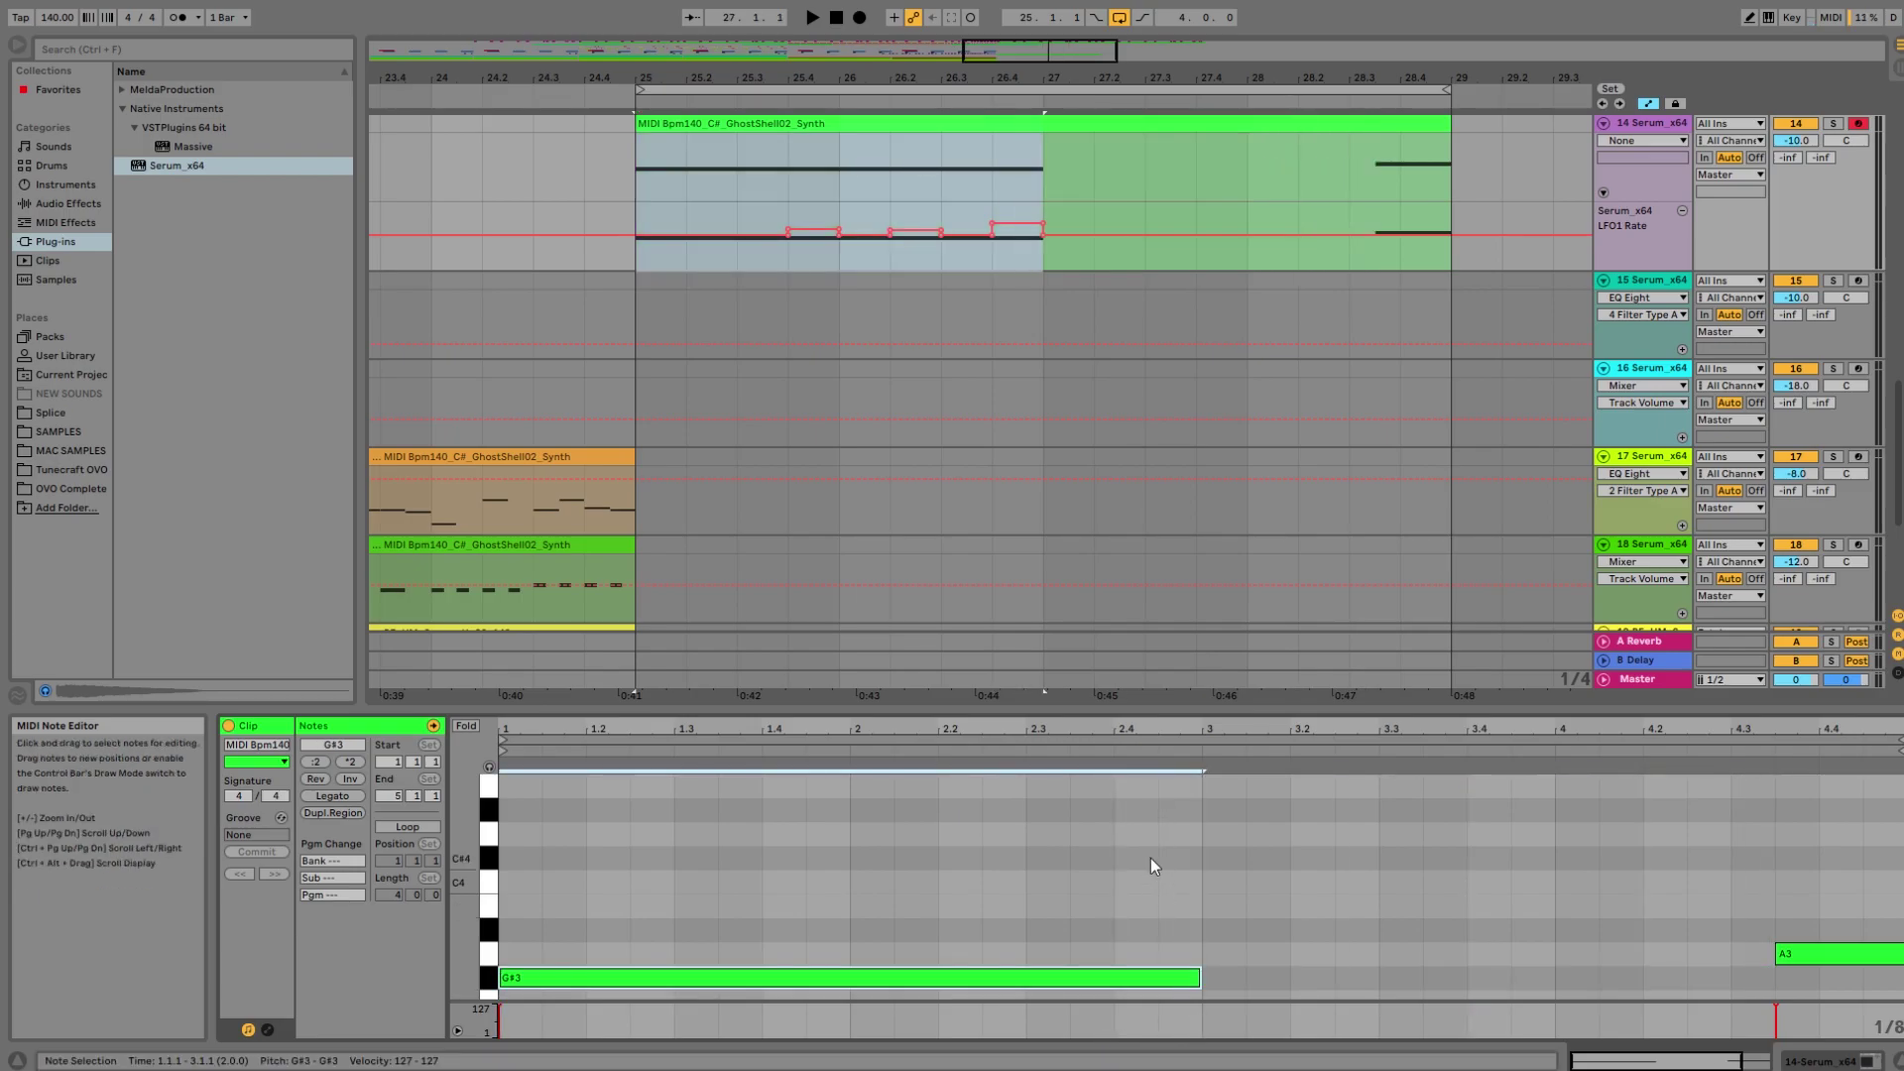
key("ctrl+d")
left_click(1076, 158)
key("space")
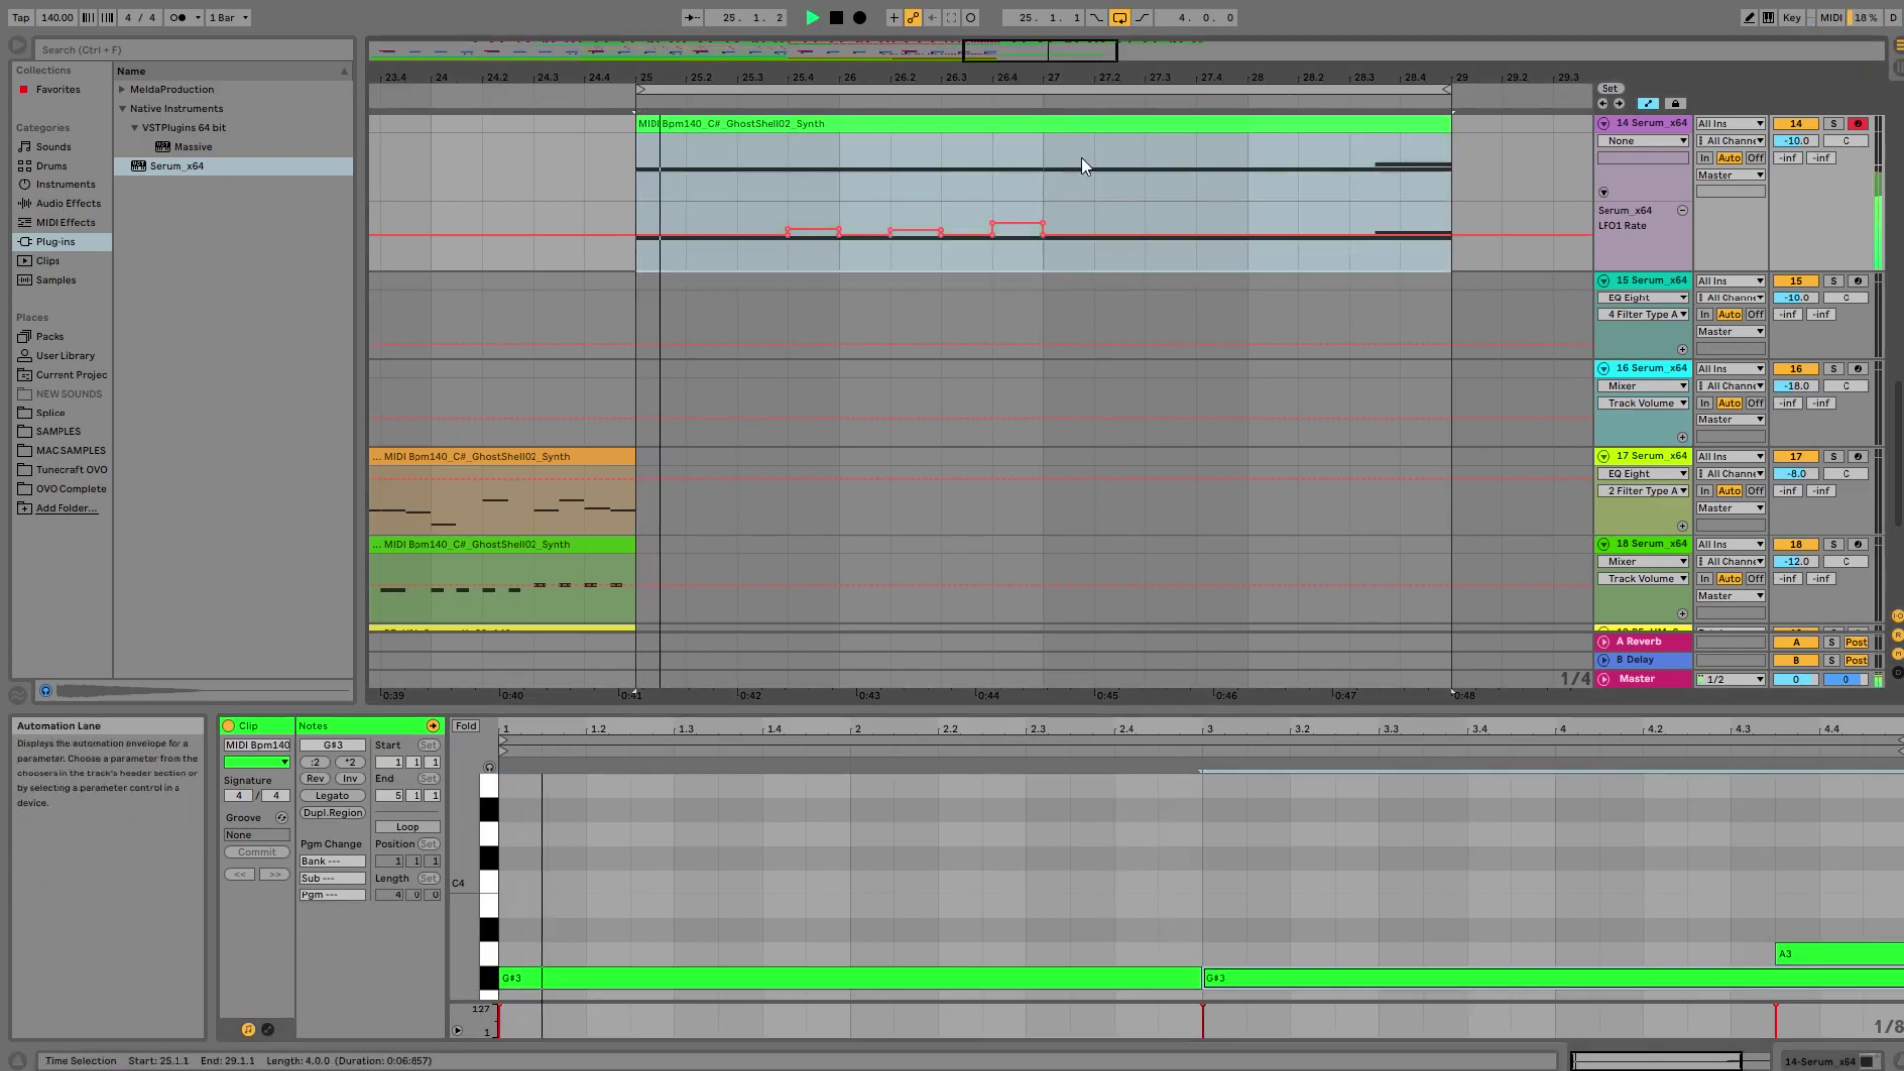
left_click(1899, 978)
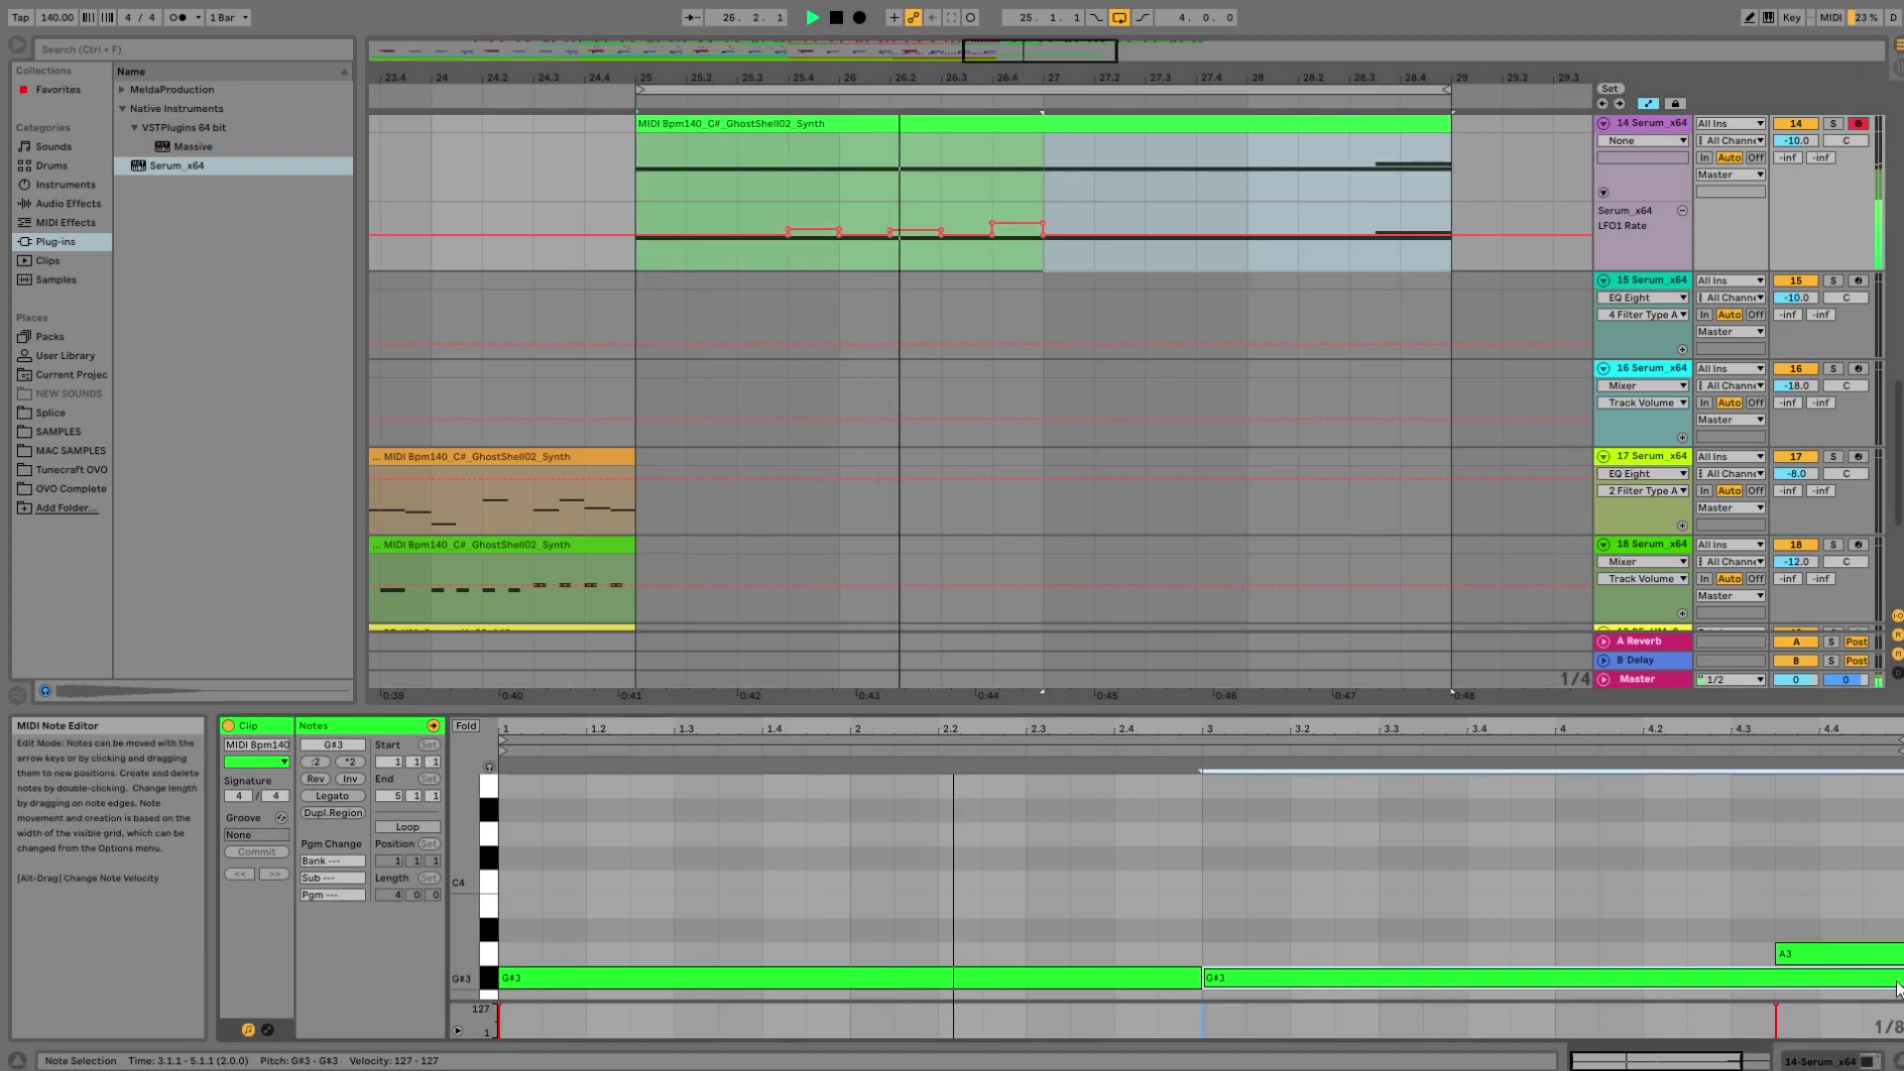
left_click_drag(1899, 978, 1773, 978)
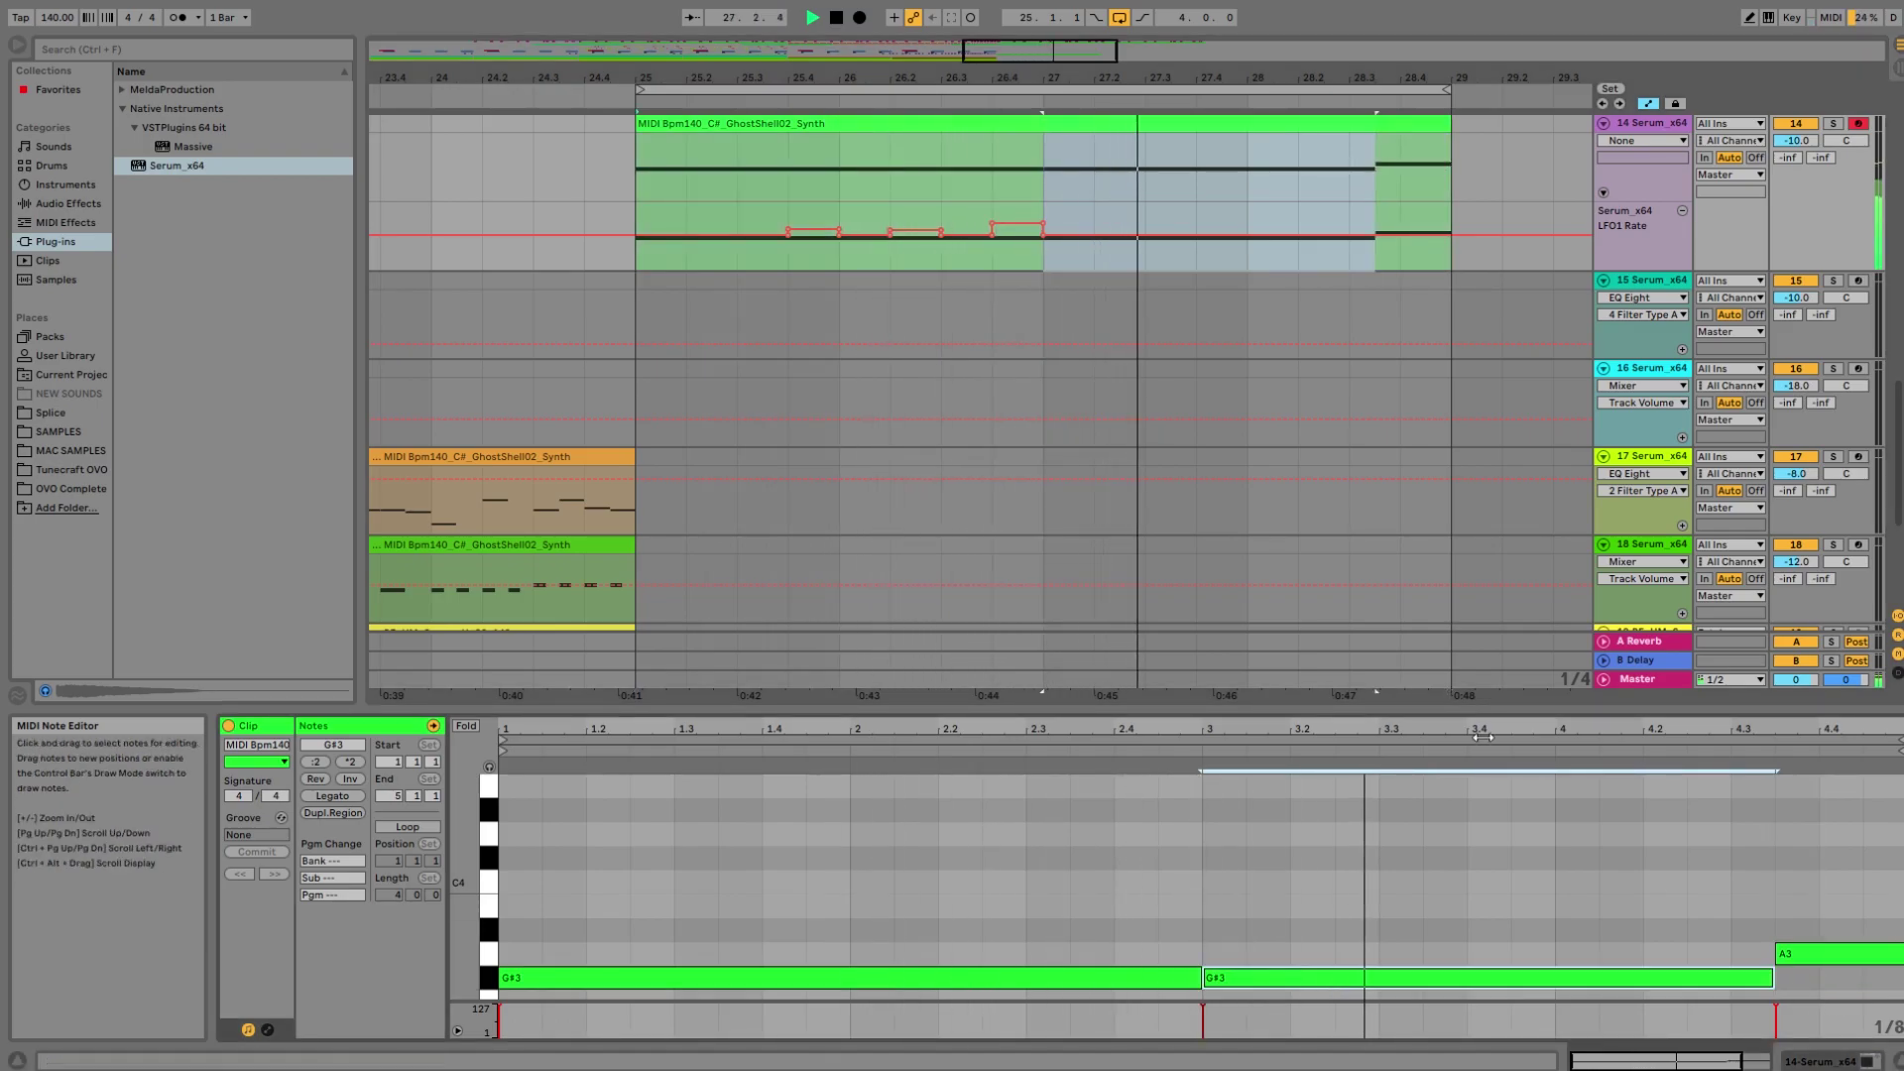
Duplicate the LFO1 Rate automation of bars 25 to 27 into bars 27 to 29 and play it back.
left_click(1043, 210)
left_click_drag(1046, 212, 640, 254)
key("ctrl+d")
key("space")
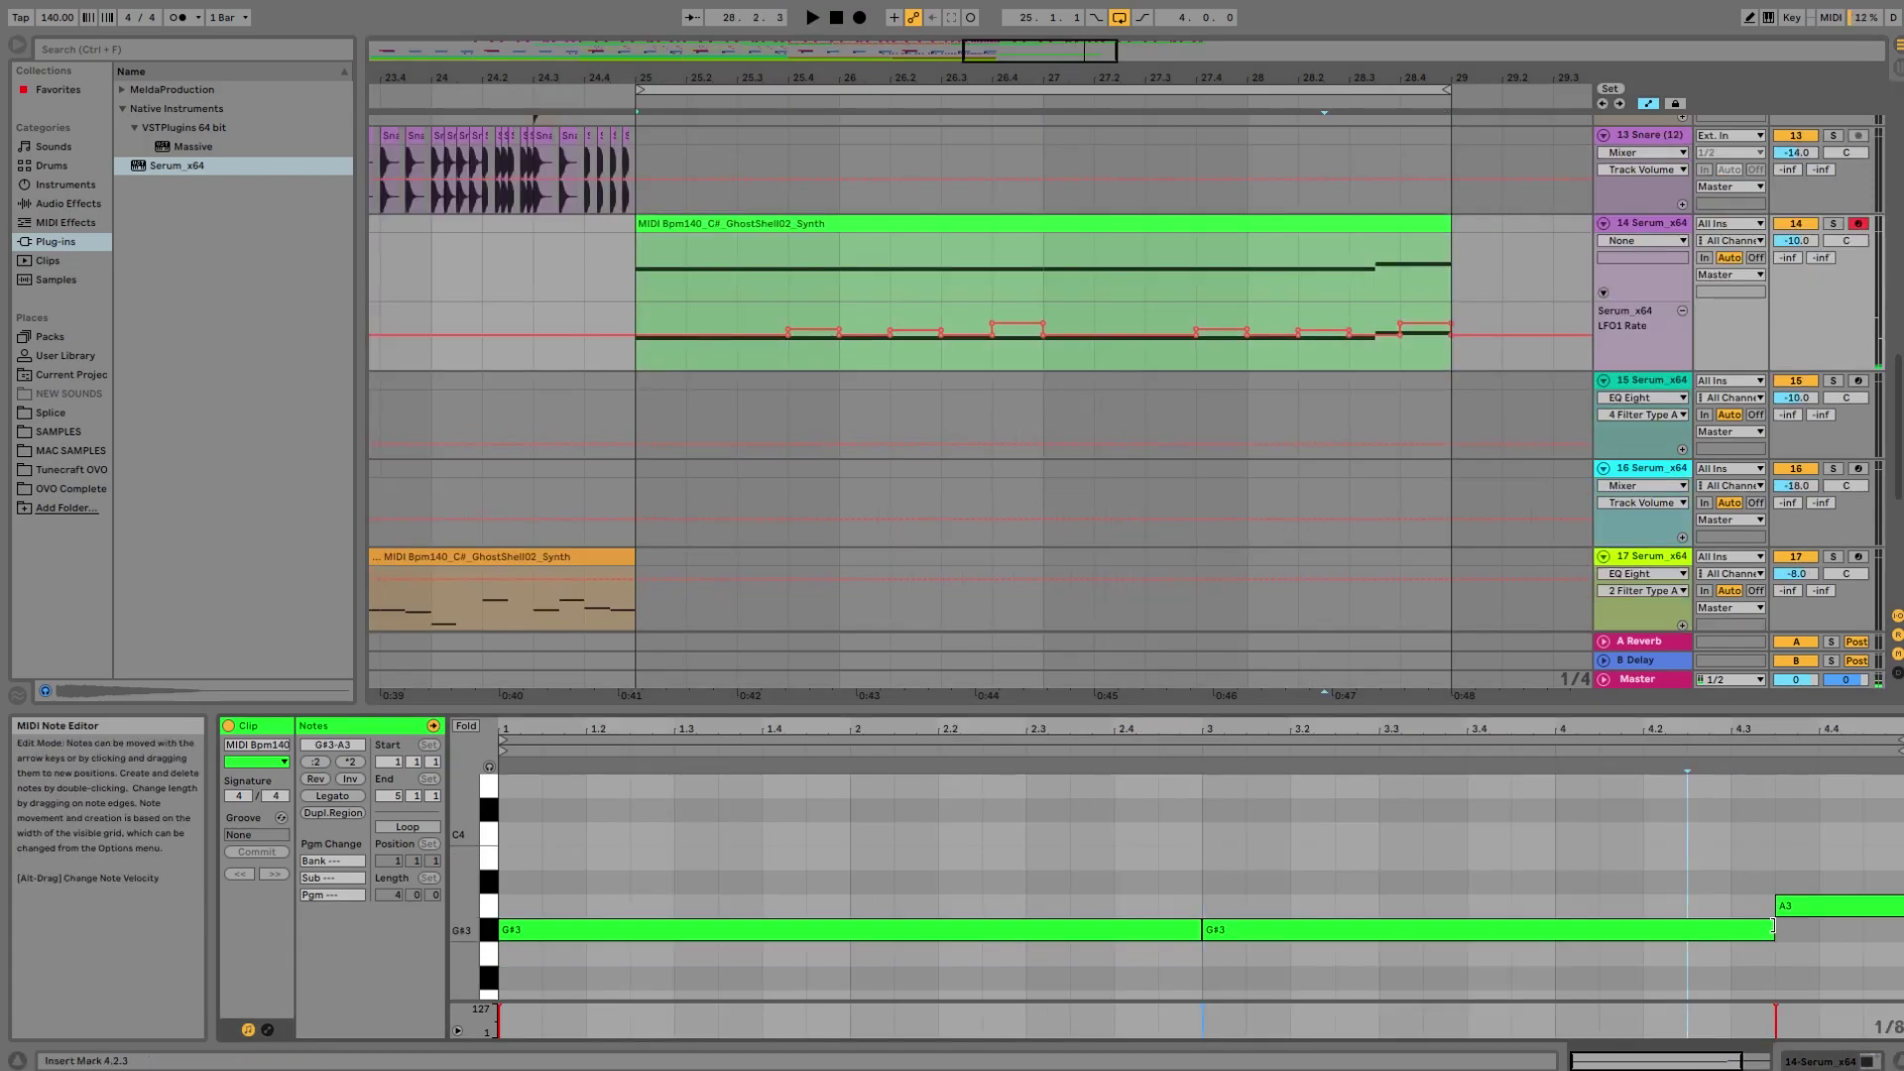
Adjust the end of the second G#3 note and reshape the LFO1 Rate step at 26.4.
mouse_move(1772, 925)
left_mouse_down()
mouse_move(1740, 924)
mouse_move(1794, 908)
mouse_move(1753, 911)
left_mouse_up()
key("space")
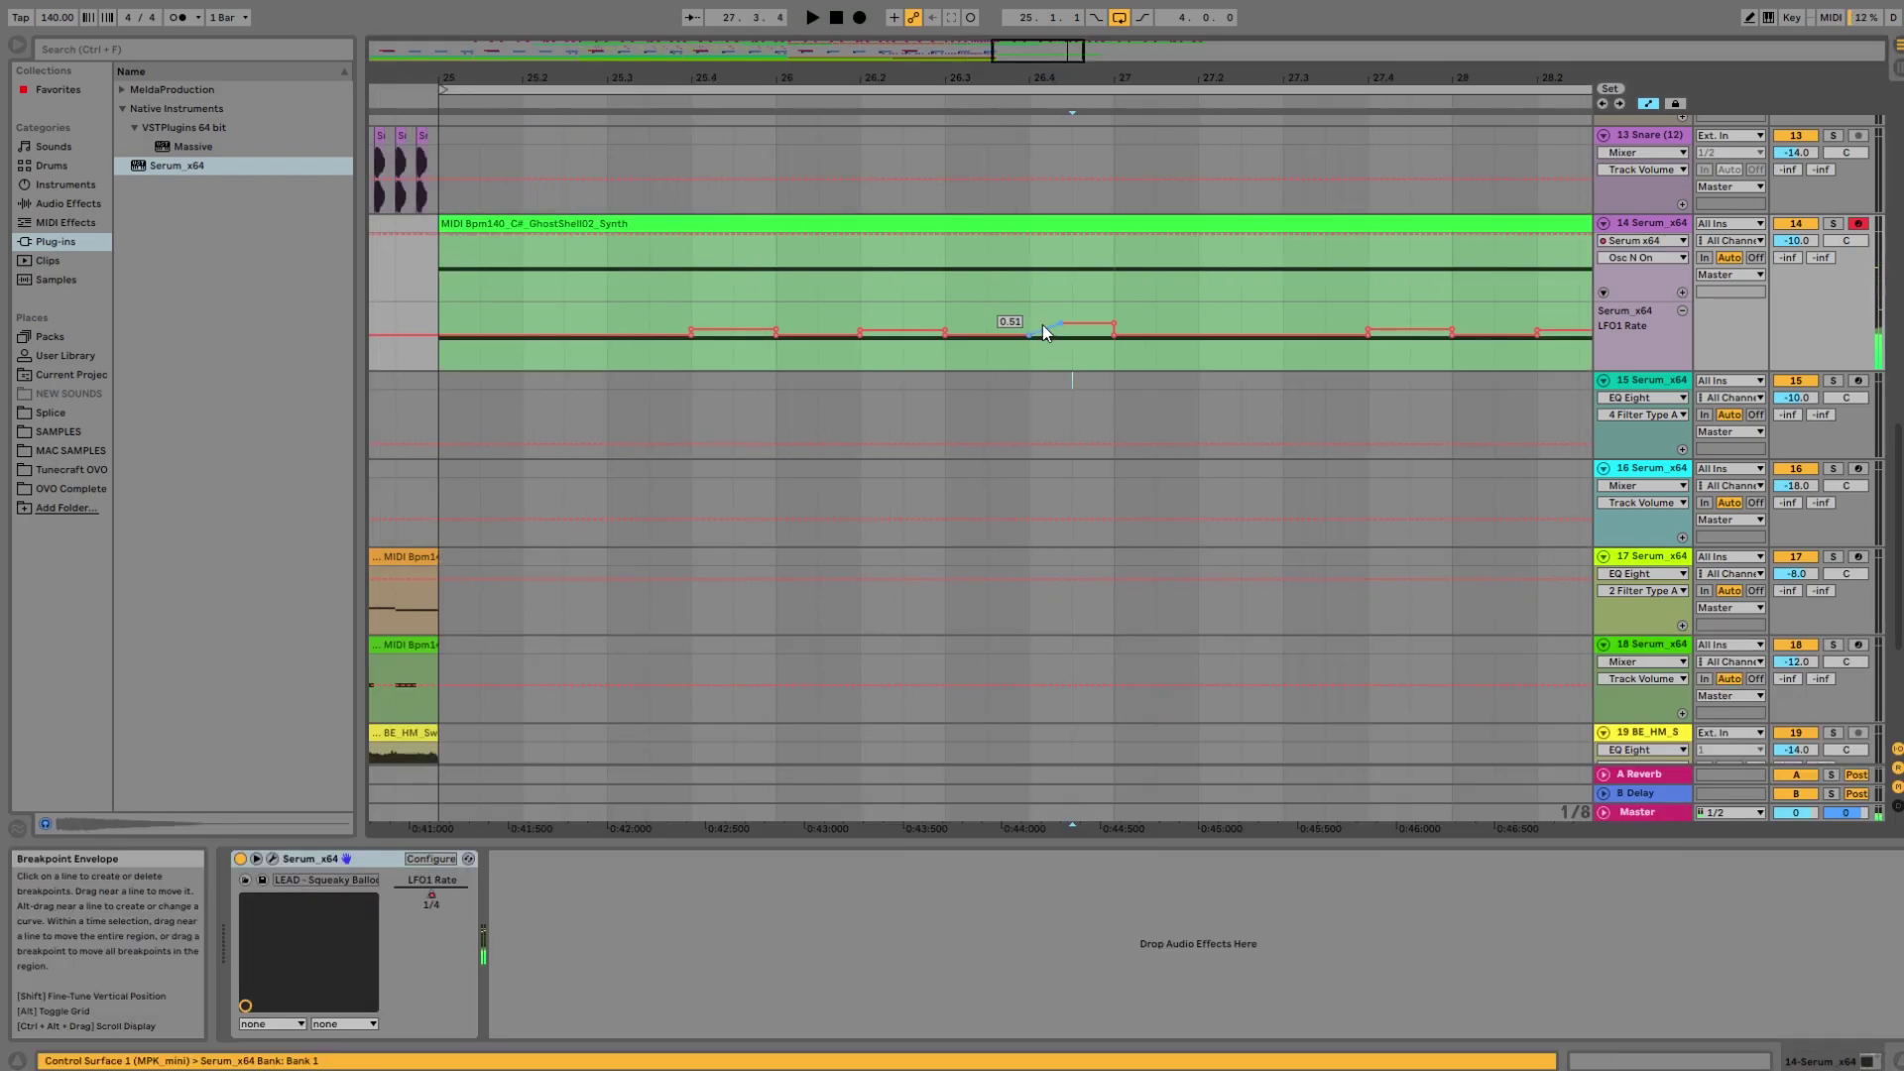
left_click_drag(1043, 327, 1118, 328)
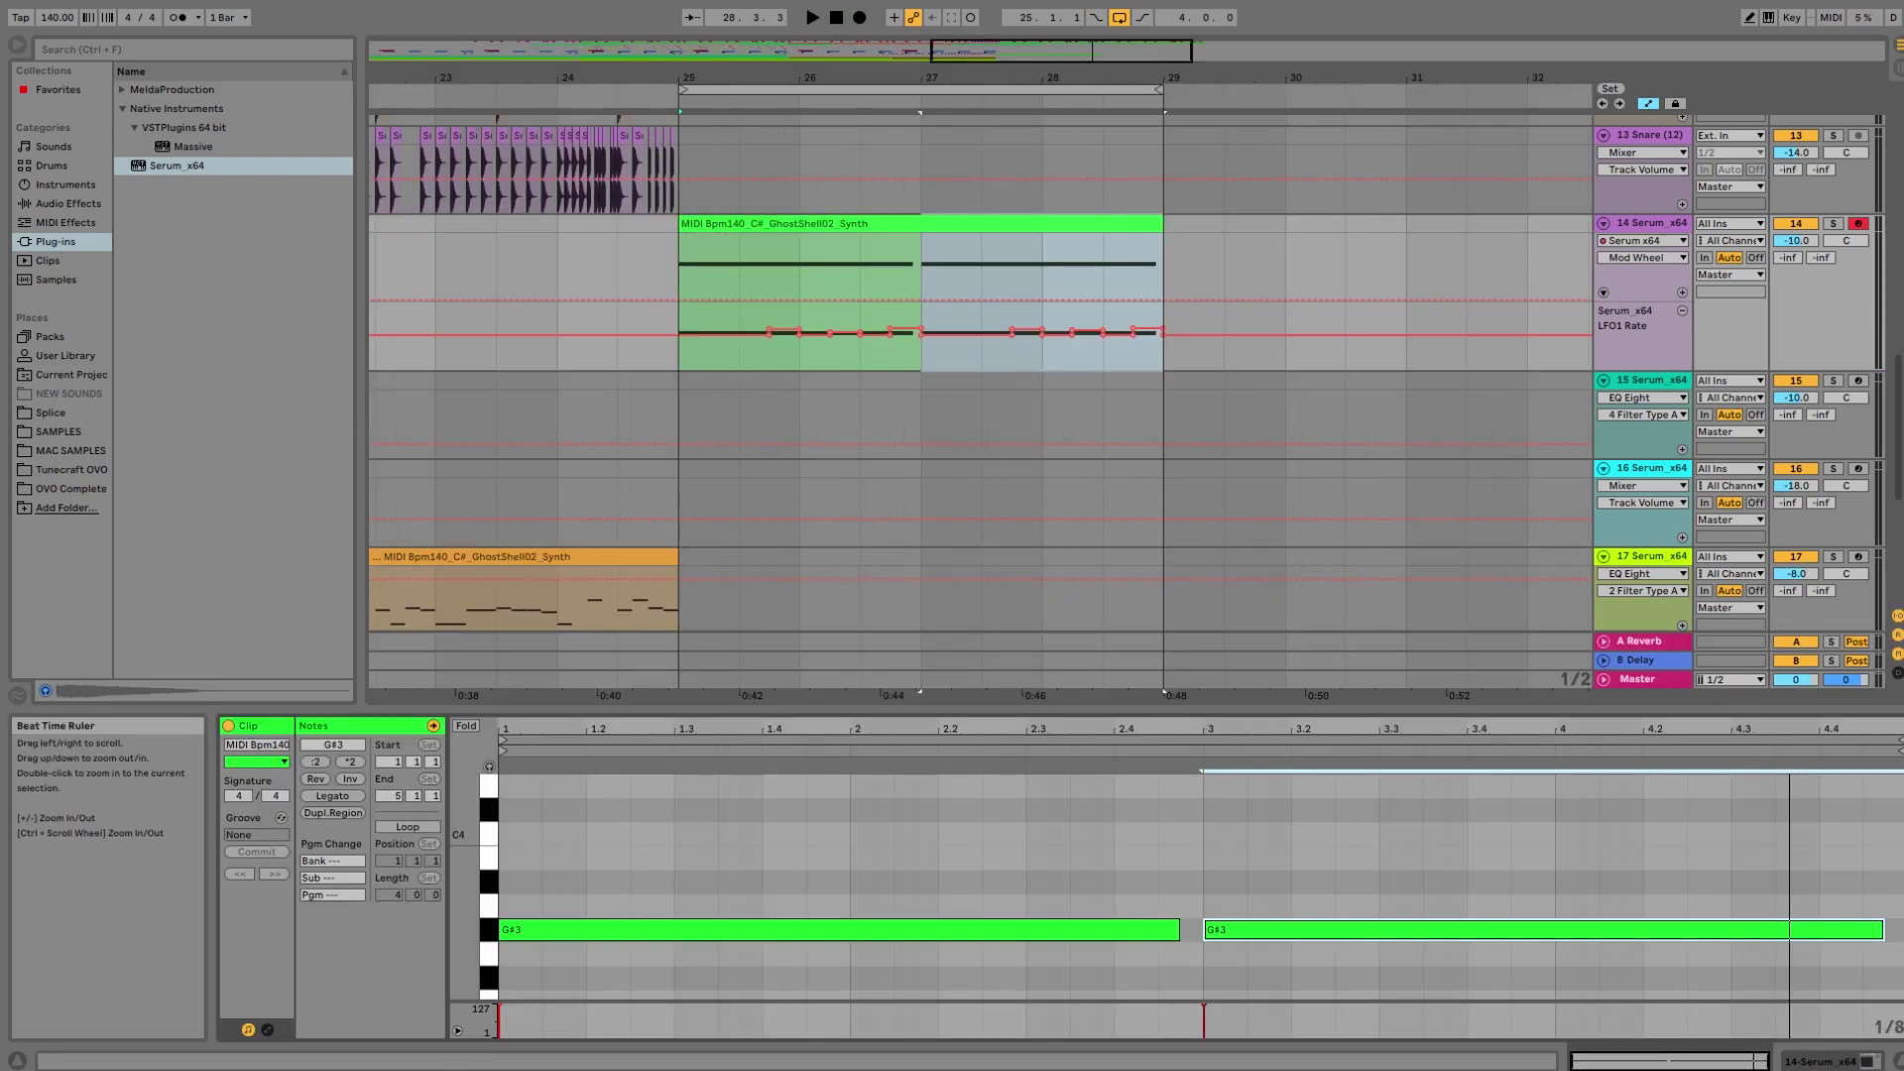
Close the separate LFO1 Rate automation lane on track 14 and play the clip from bar 25.
key("z")
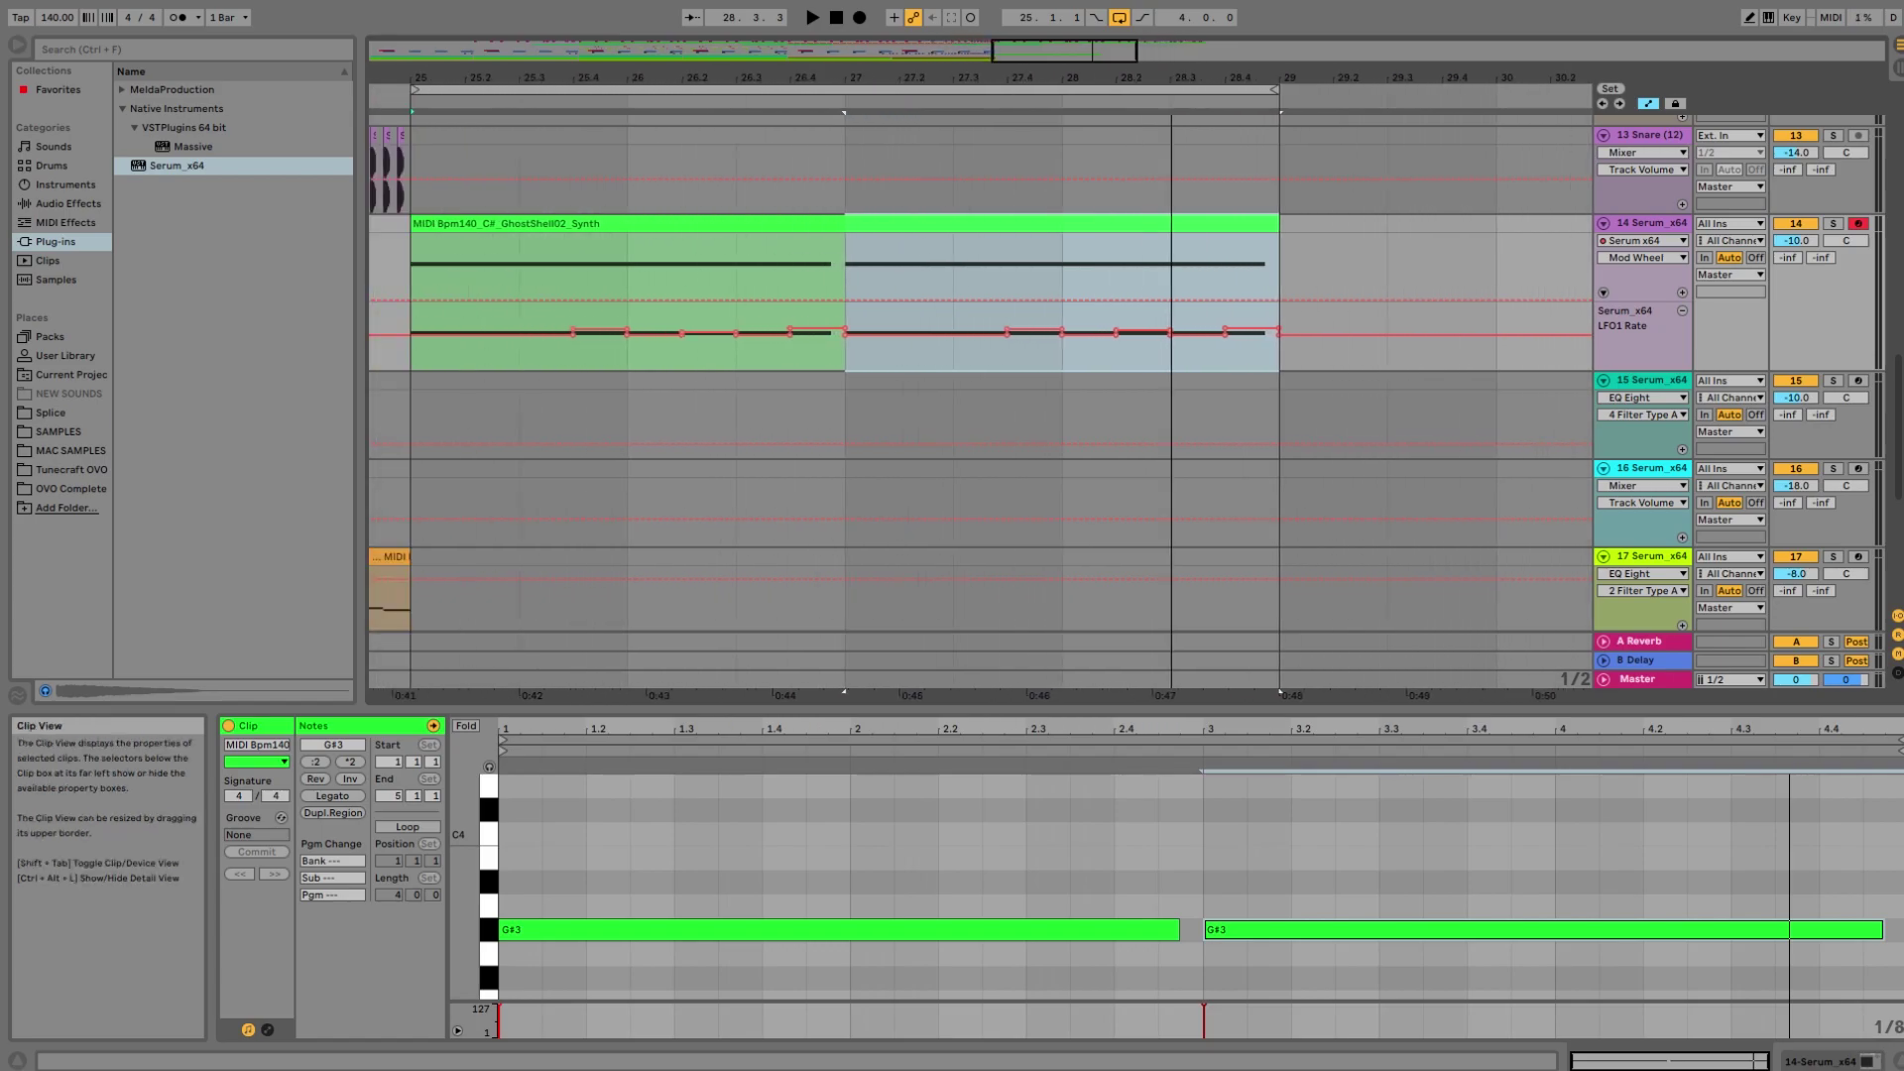
left_click_drag(1293, 72, 1321, 44)
scroll(1295, 323, "up", 3)
left_click(778, 381)
left_click(778, 377)
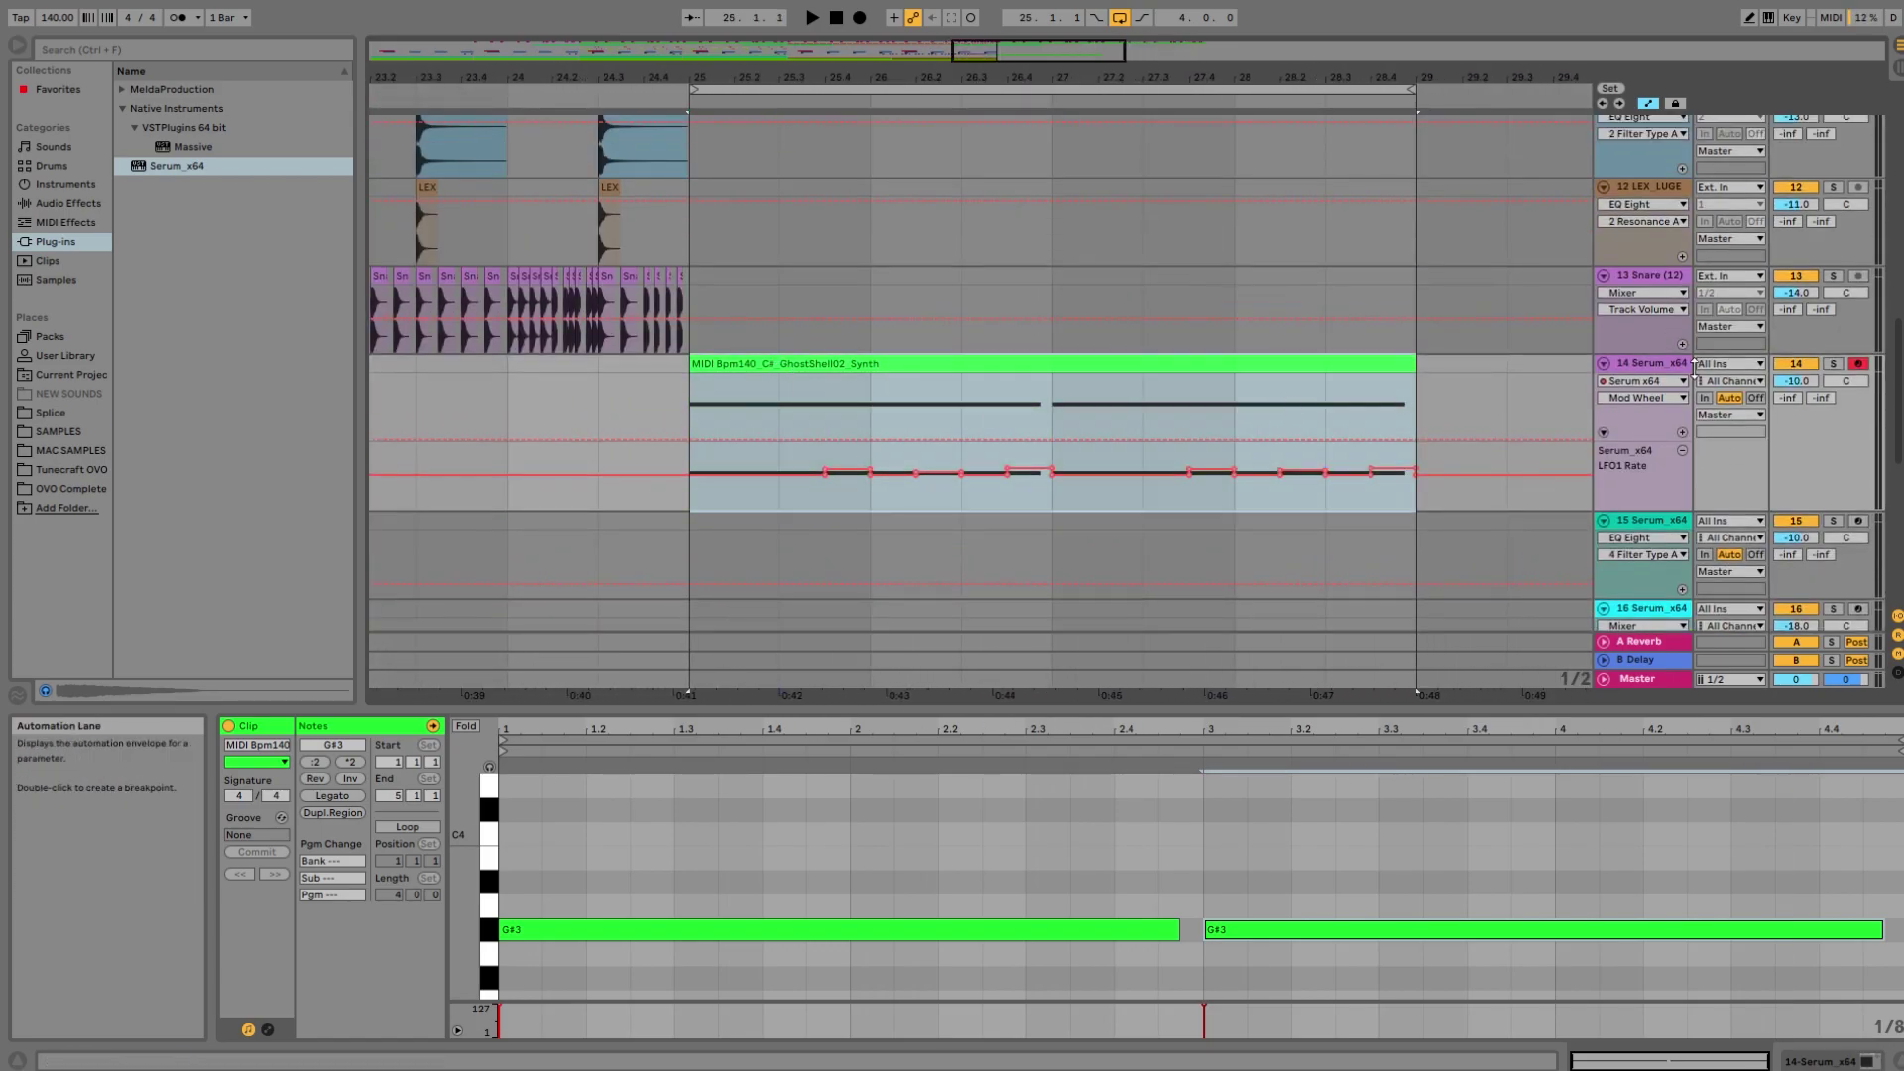
left_click(1682, 451)
left_click(984, 365)
key("space")
key("space")
scroll(892, 407, "up", 2)
left_click(664, 477)
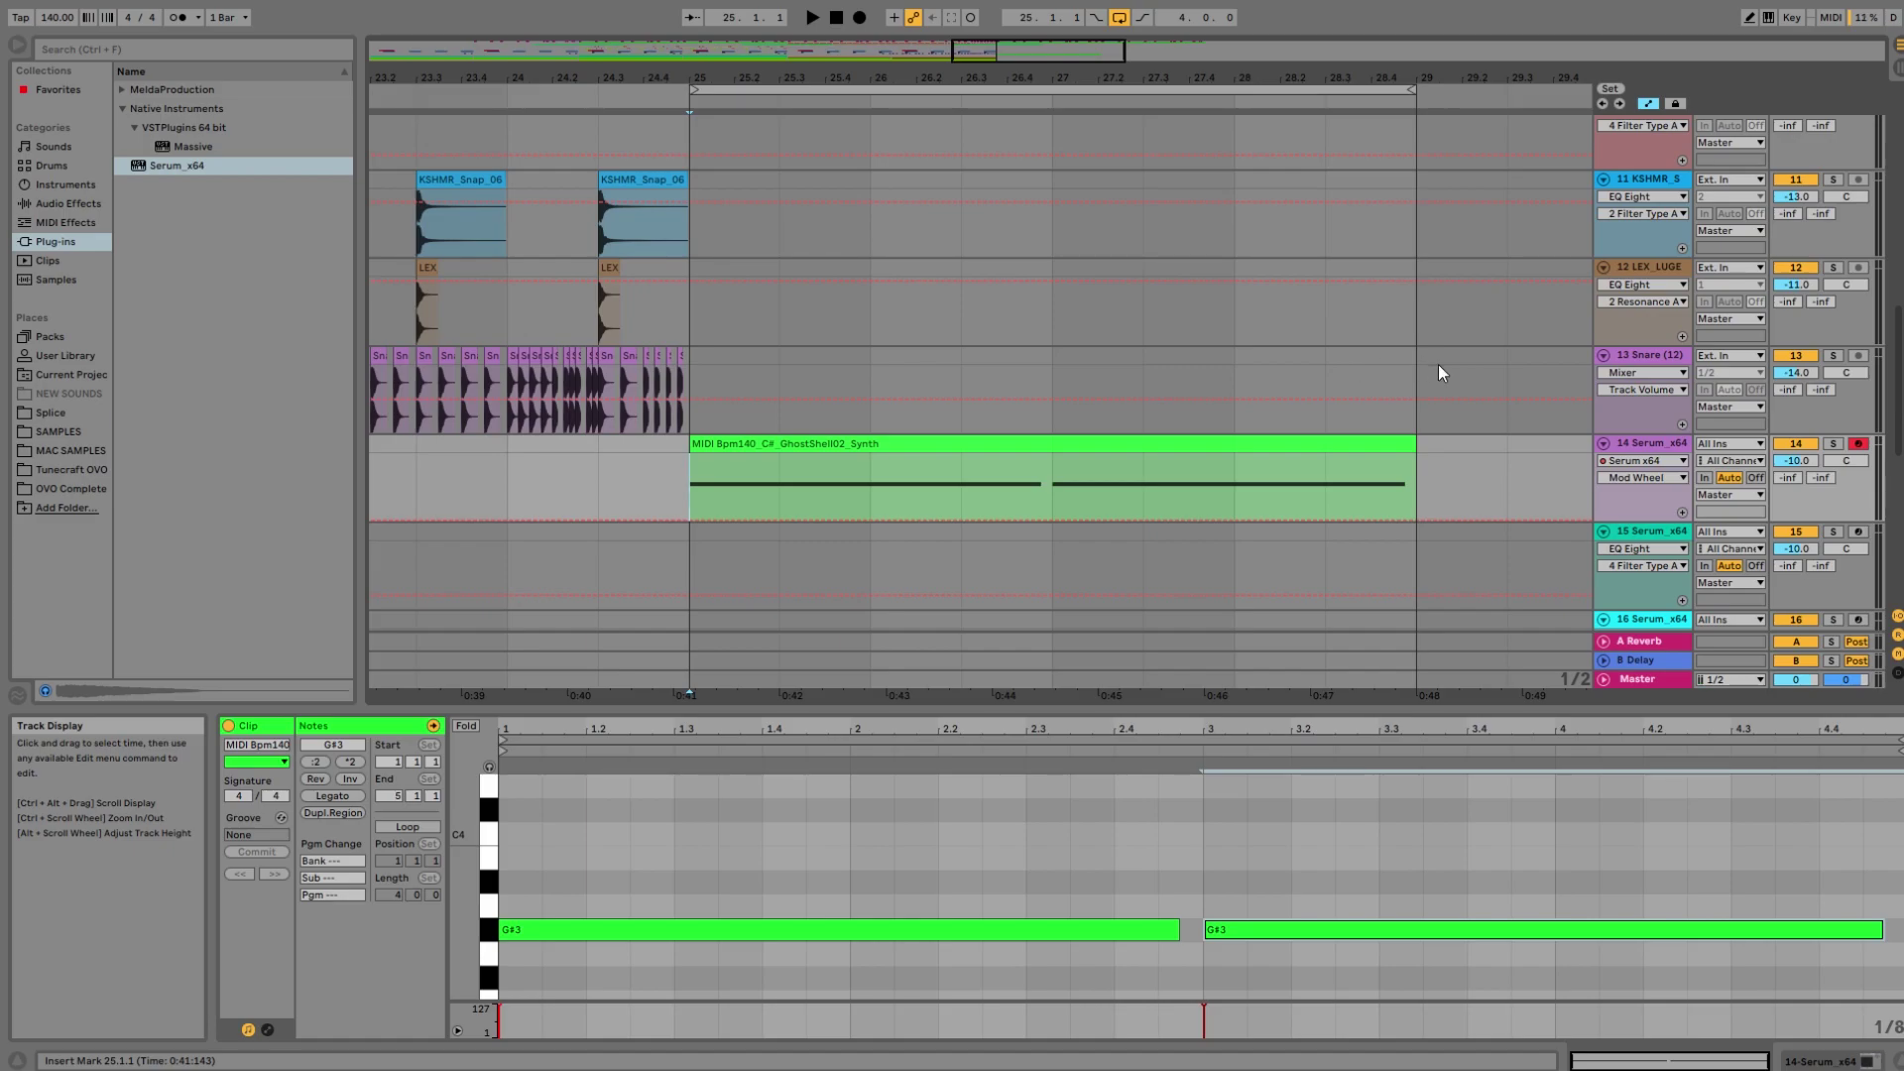
Remove the Mod Wheel lane from track 14 and show Serum_x64's LFO1 Rate in a separate automation lane instead.
left_click(1681, 512)
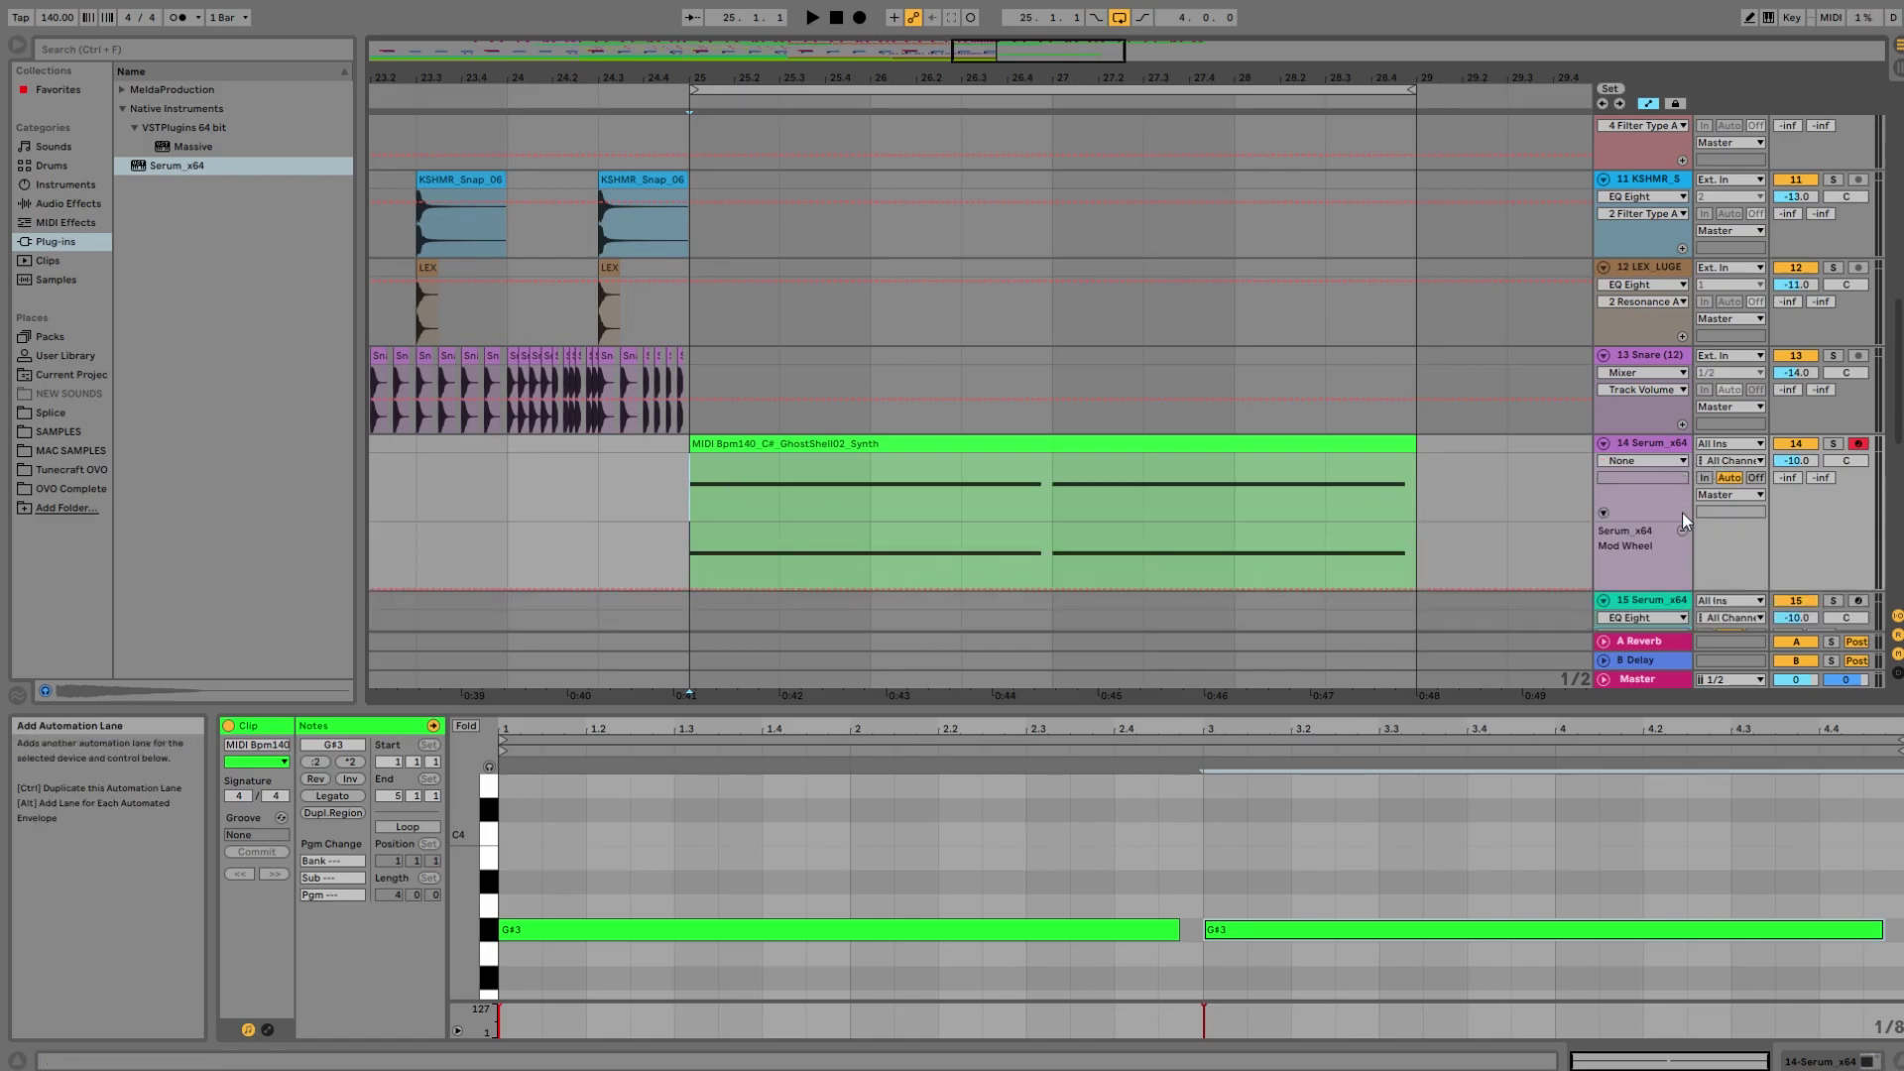
left_click(1680, 528)
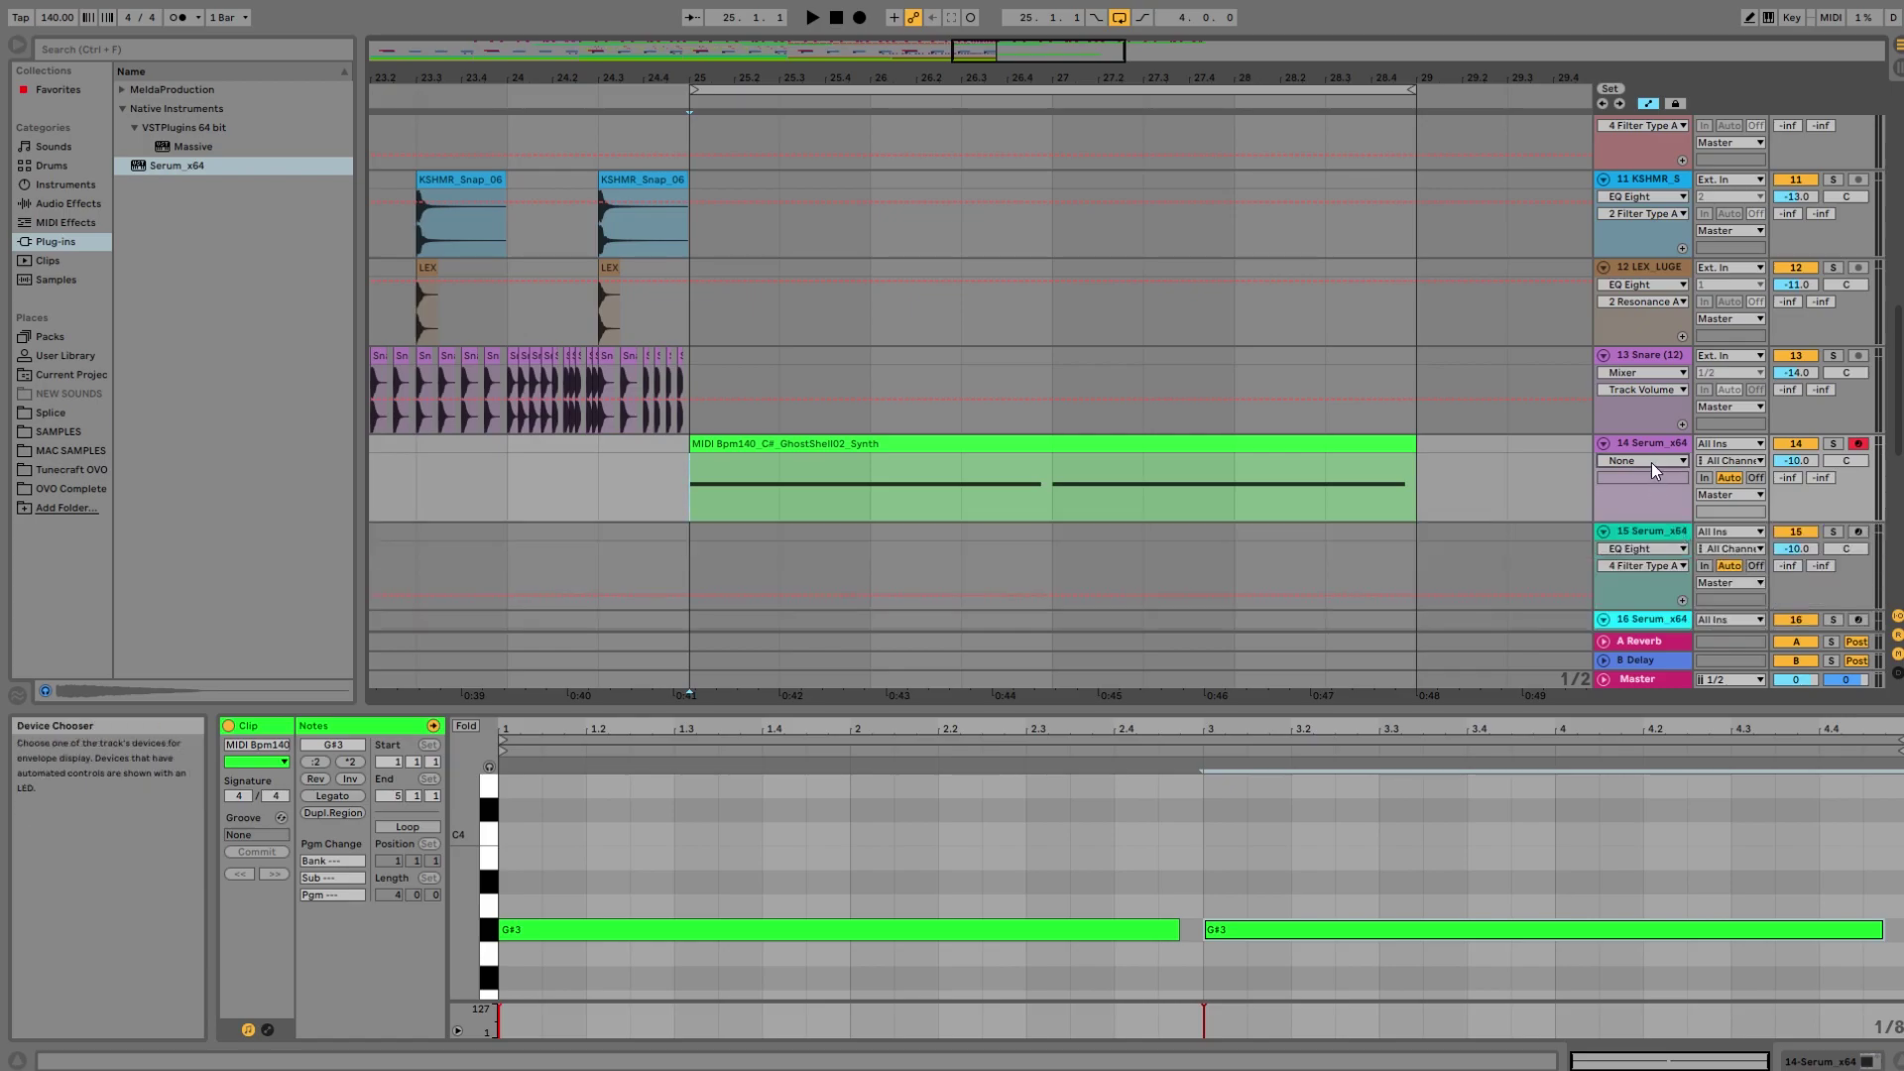
left_click(1641, 490)
left_click(1670, 481)
left_click(1668, 514)
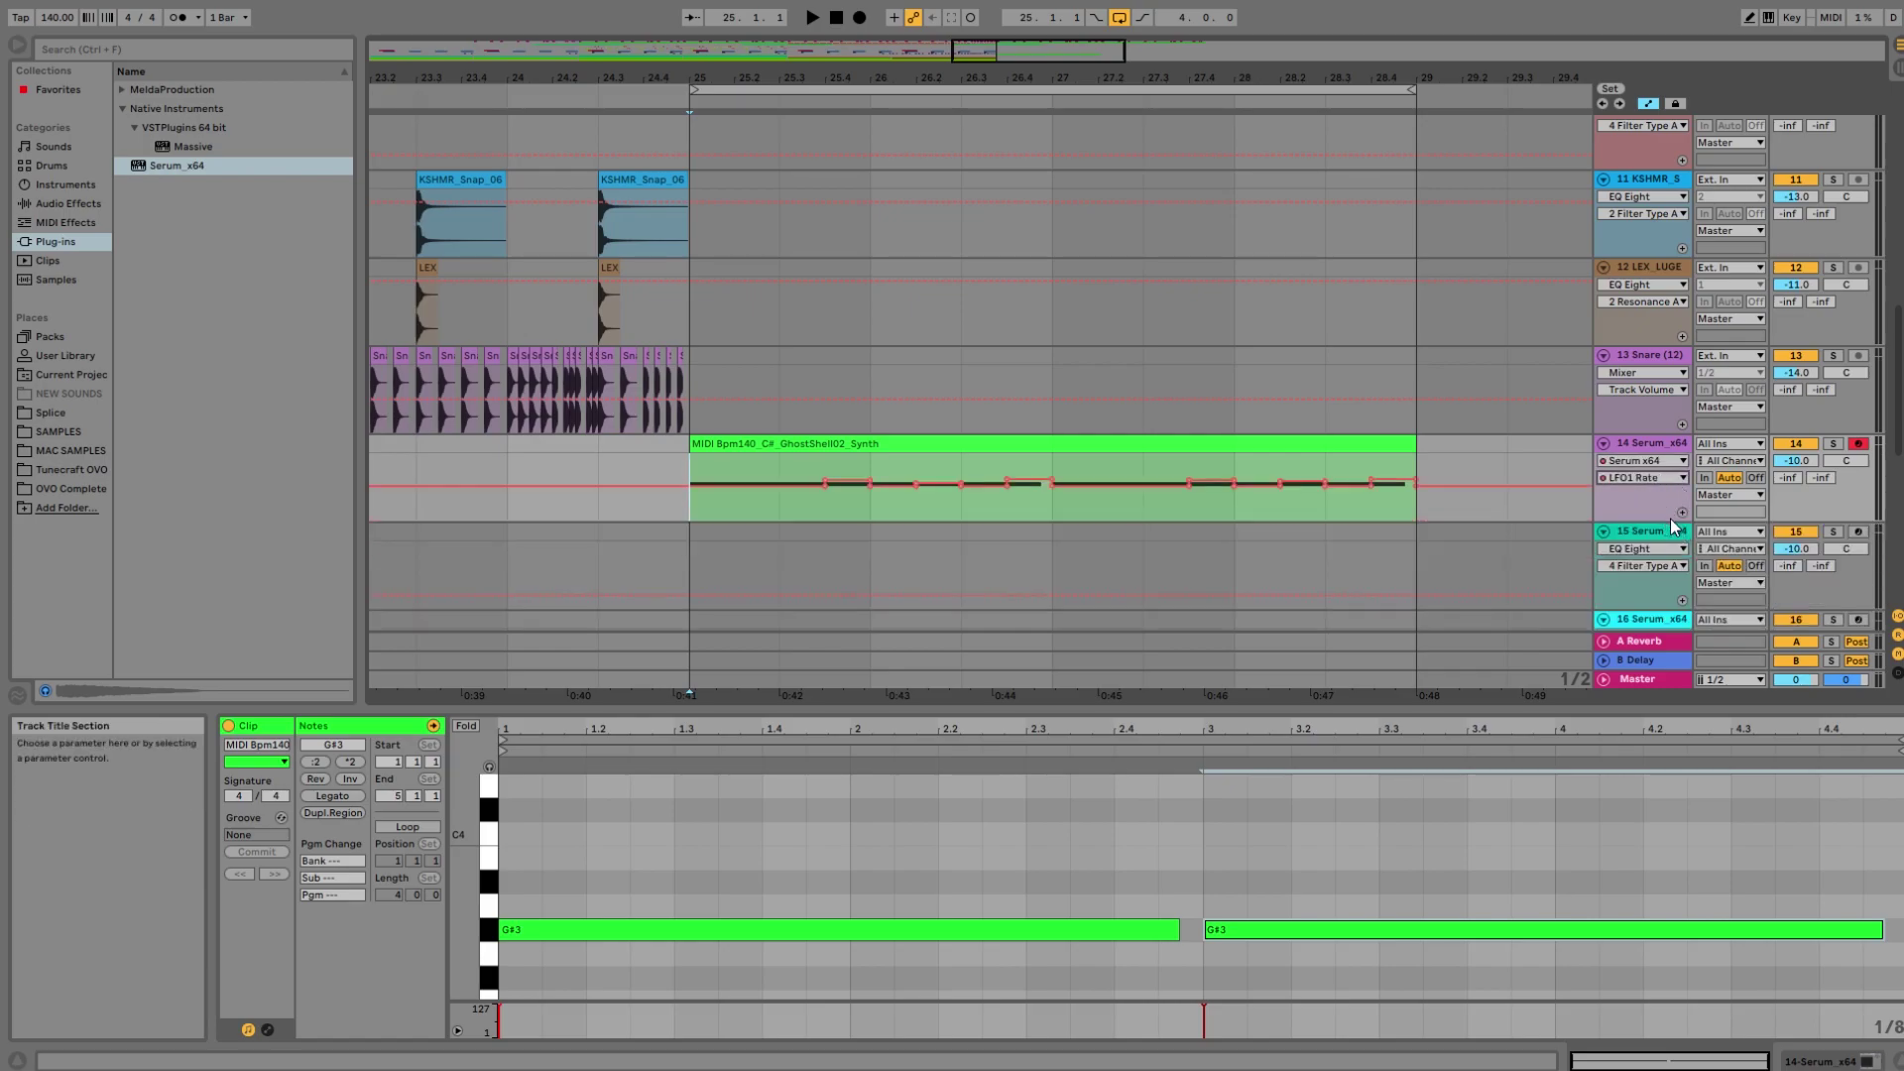
left_click(1682, 513)
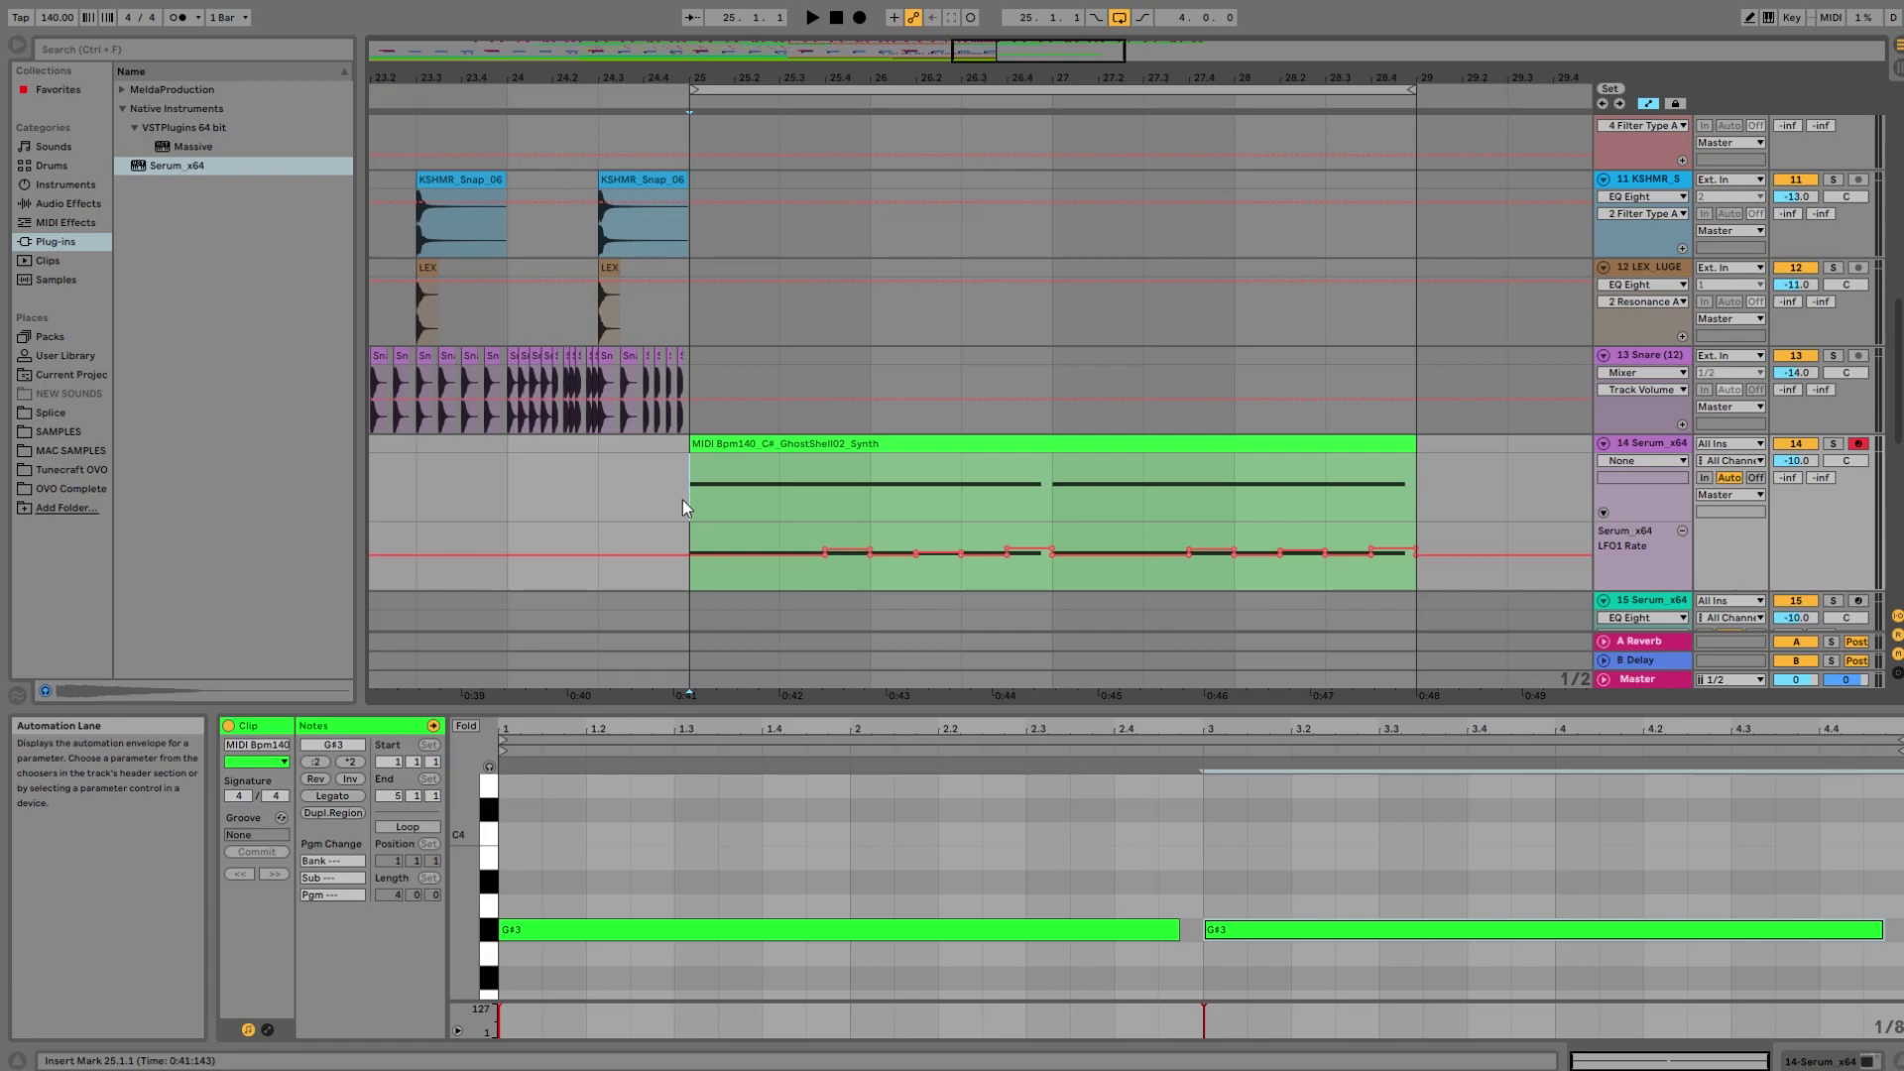
Play the transition into the Serum clip from 24.3 and examine its LFO1 Rate automation.
left_click(640, 501)
key("space")
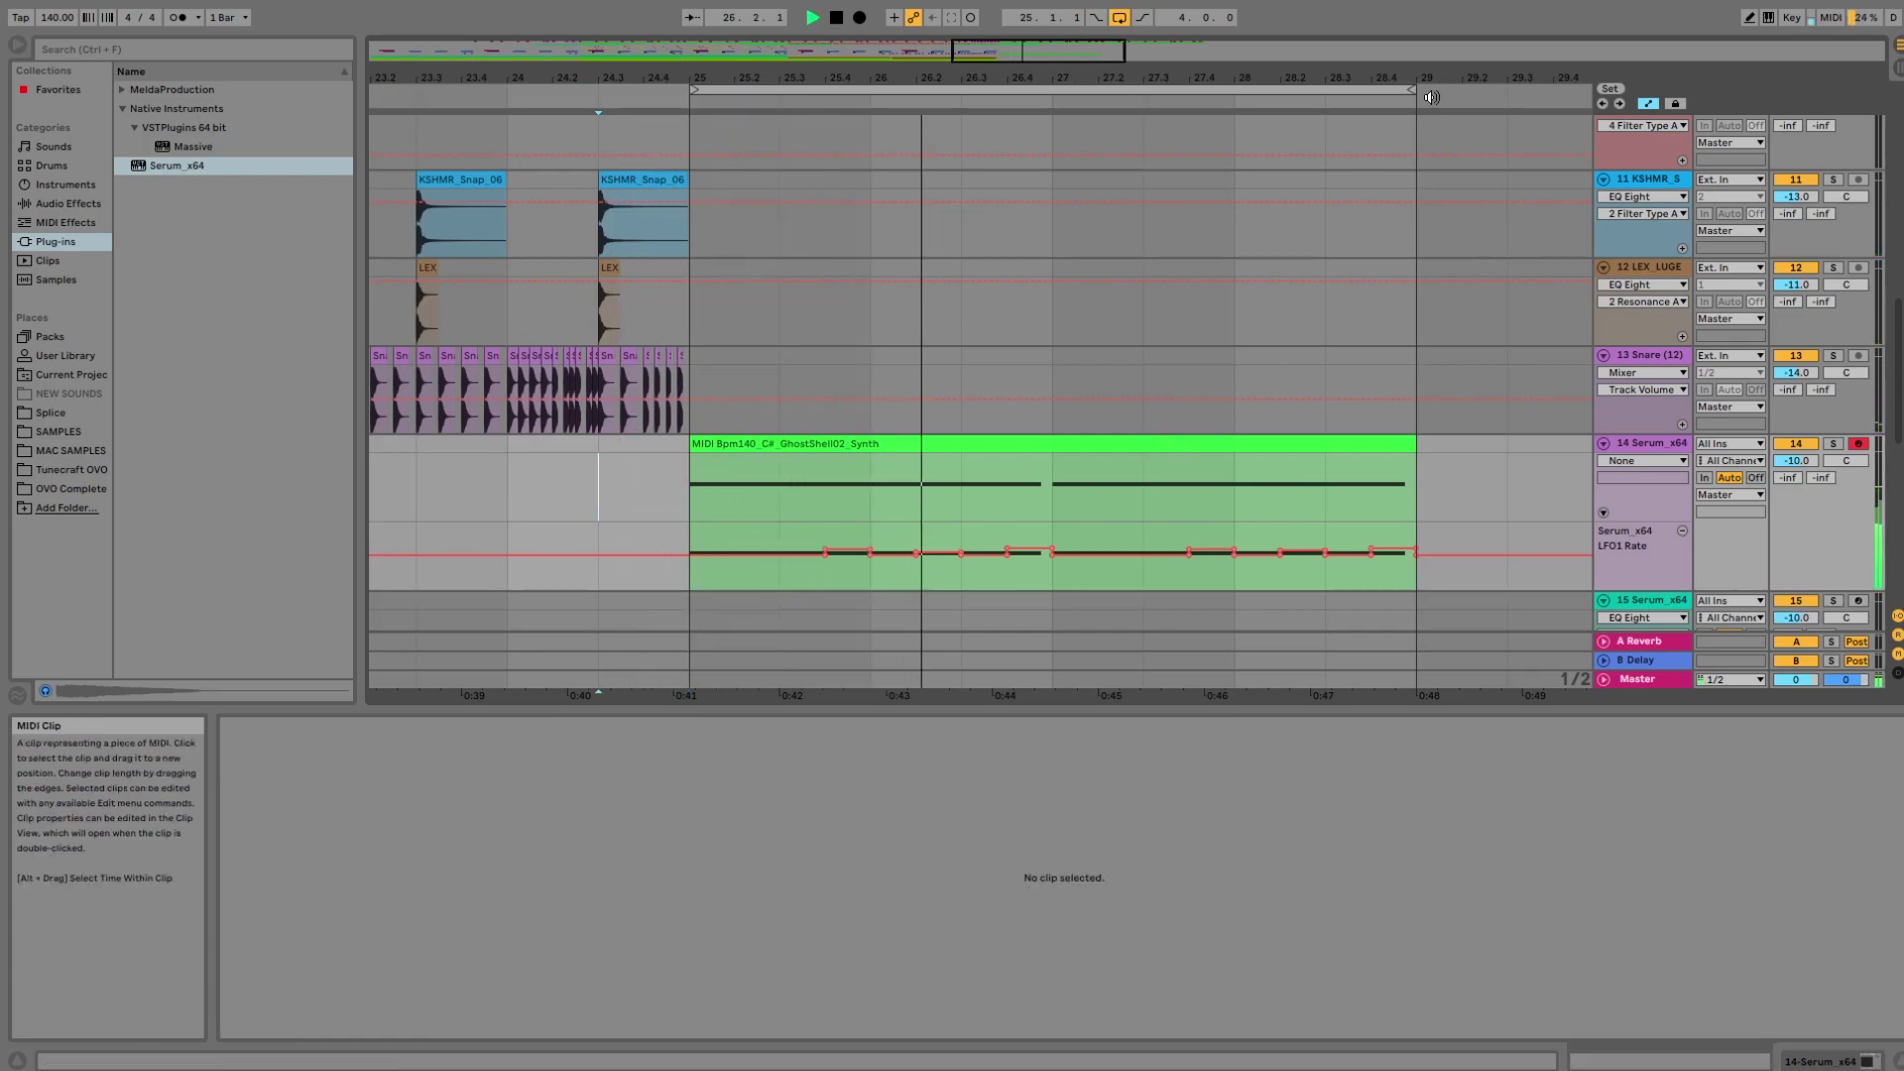
mouse_move(1433, 78)
left_mouse_down()
mouse_move(1435, 107)
mouse_move(1435, 76)
left_mouse_up()
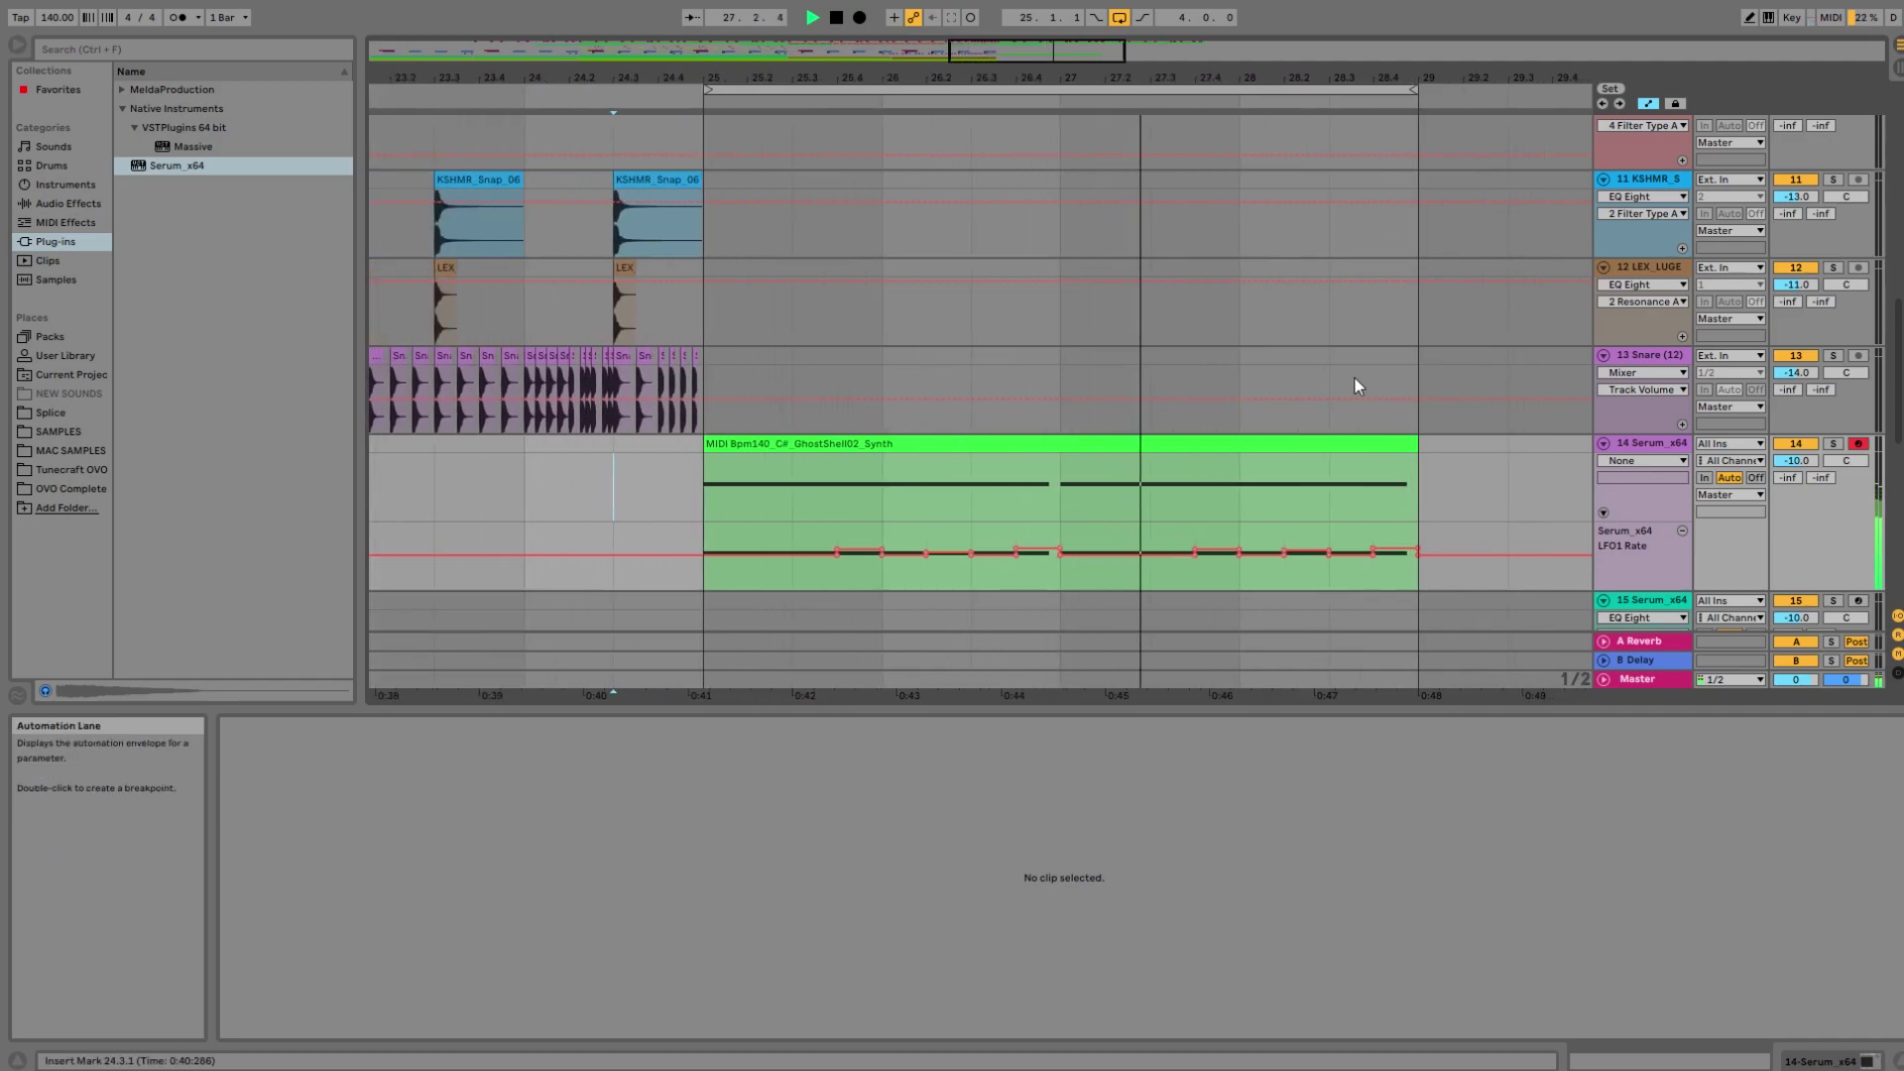
scroll(1355, 379, "down", 3)
scroll(1562, 573, "down", 3)
scroll(1573, 569, "up", 2)
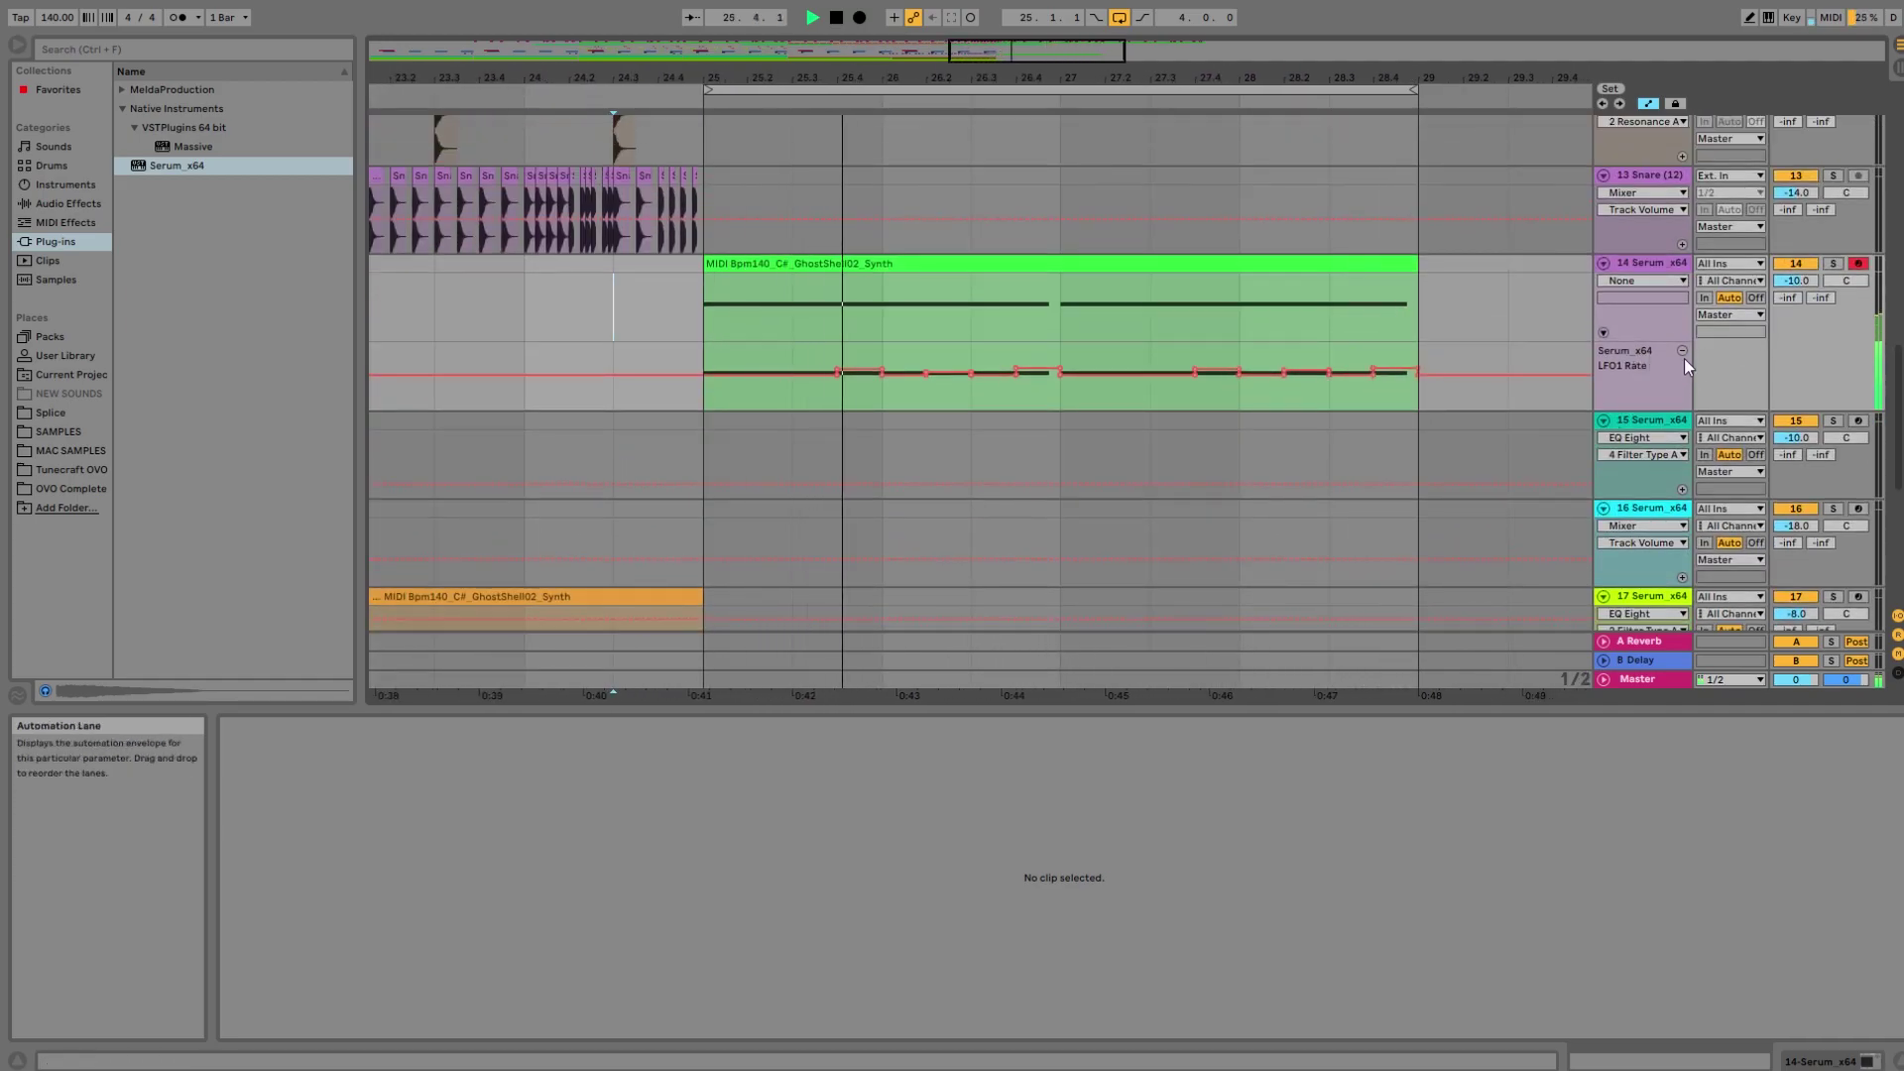
key("space")
left_click_drag(792, 78, 791, 103)
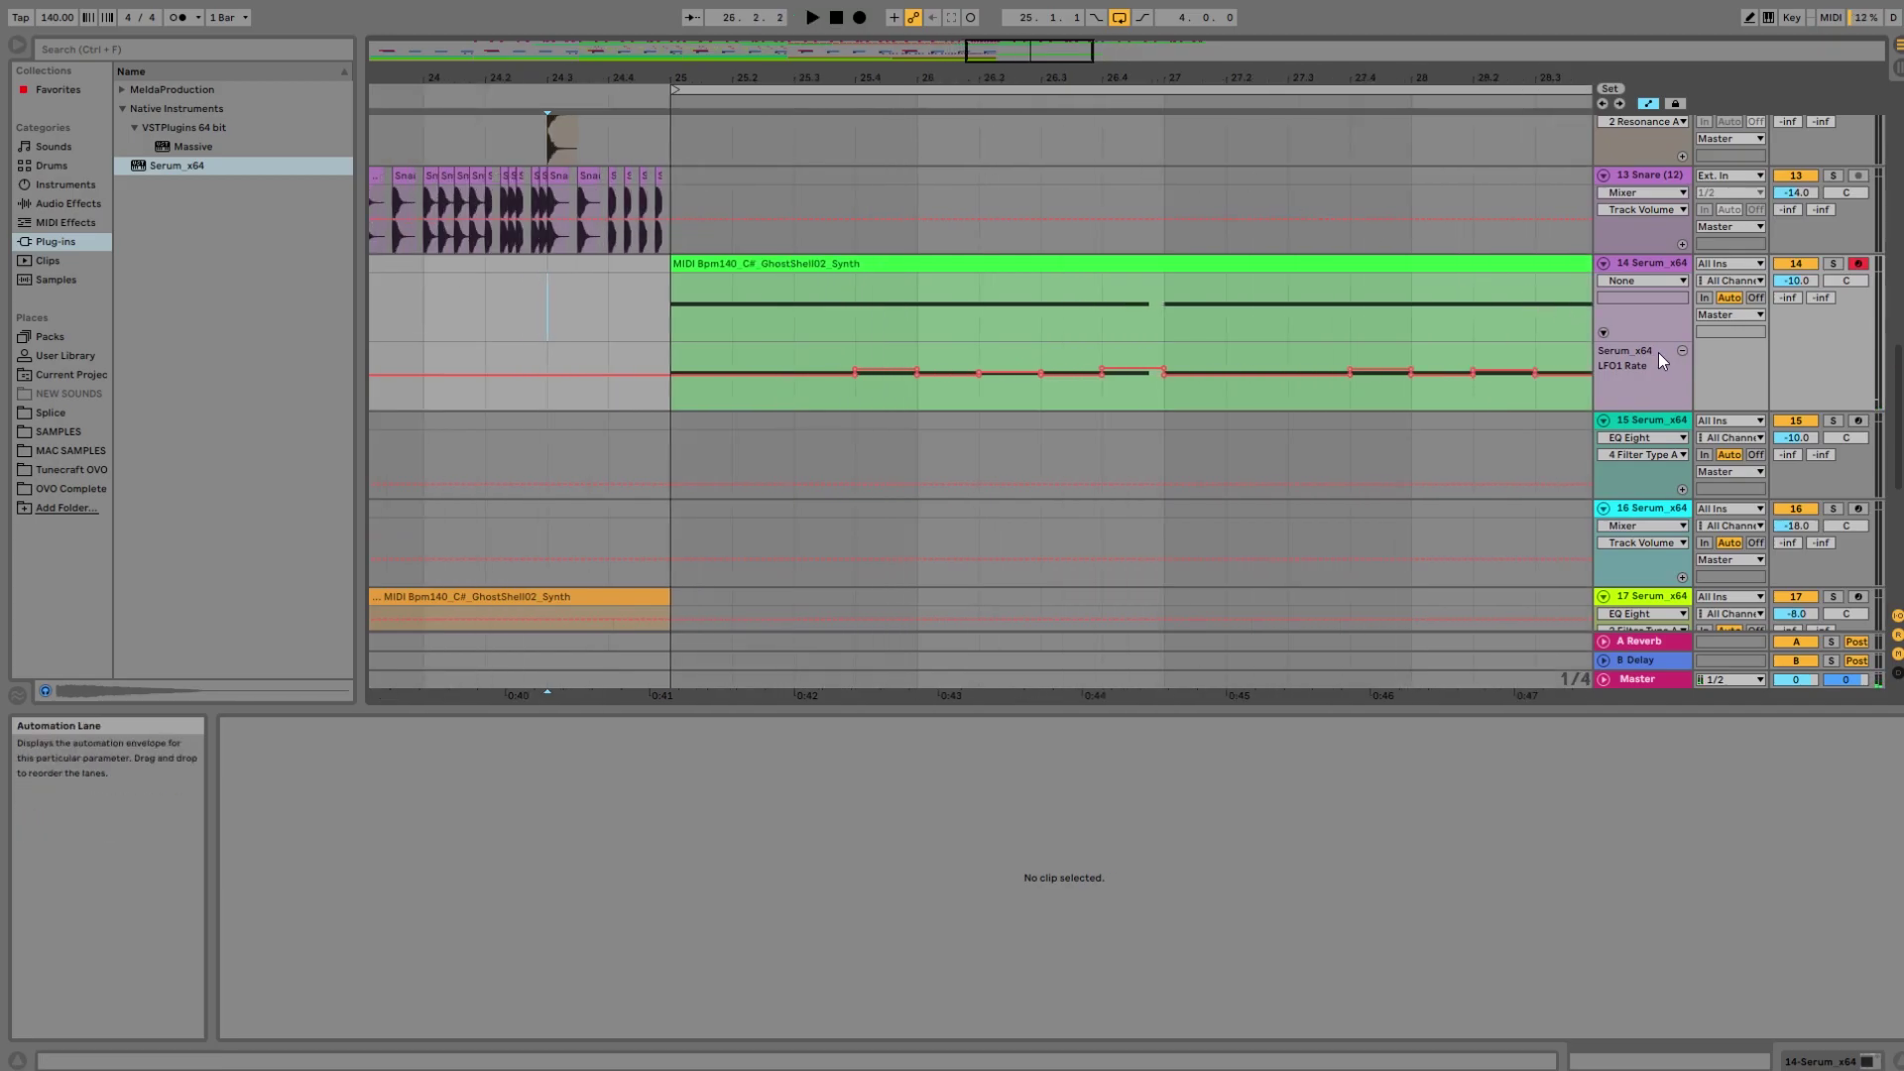
Duplicate the Serum lead track 14 with its clip onto a new track below and hide the automation lanes.
left_click(1629, 266)
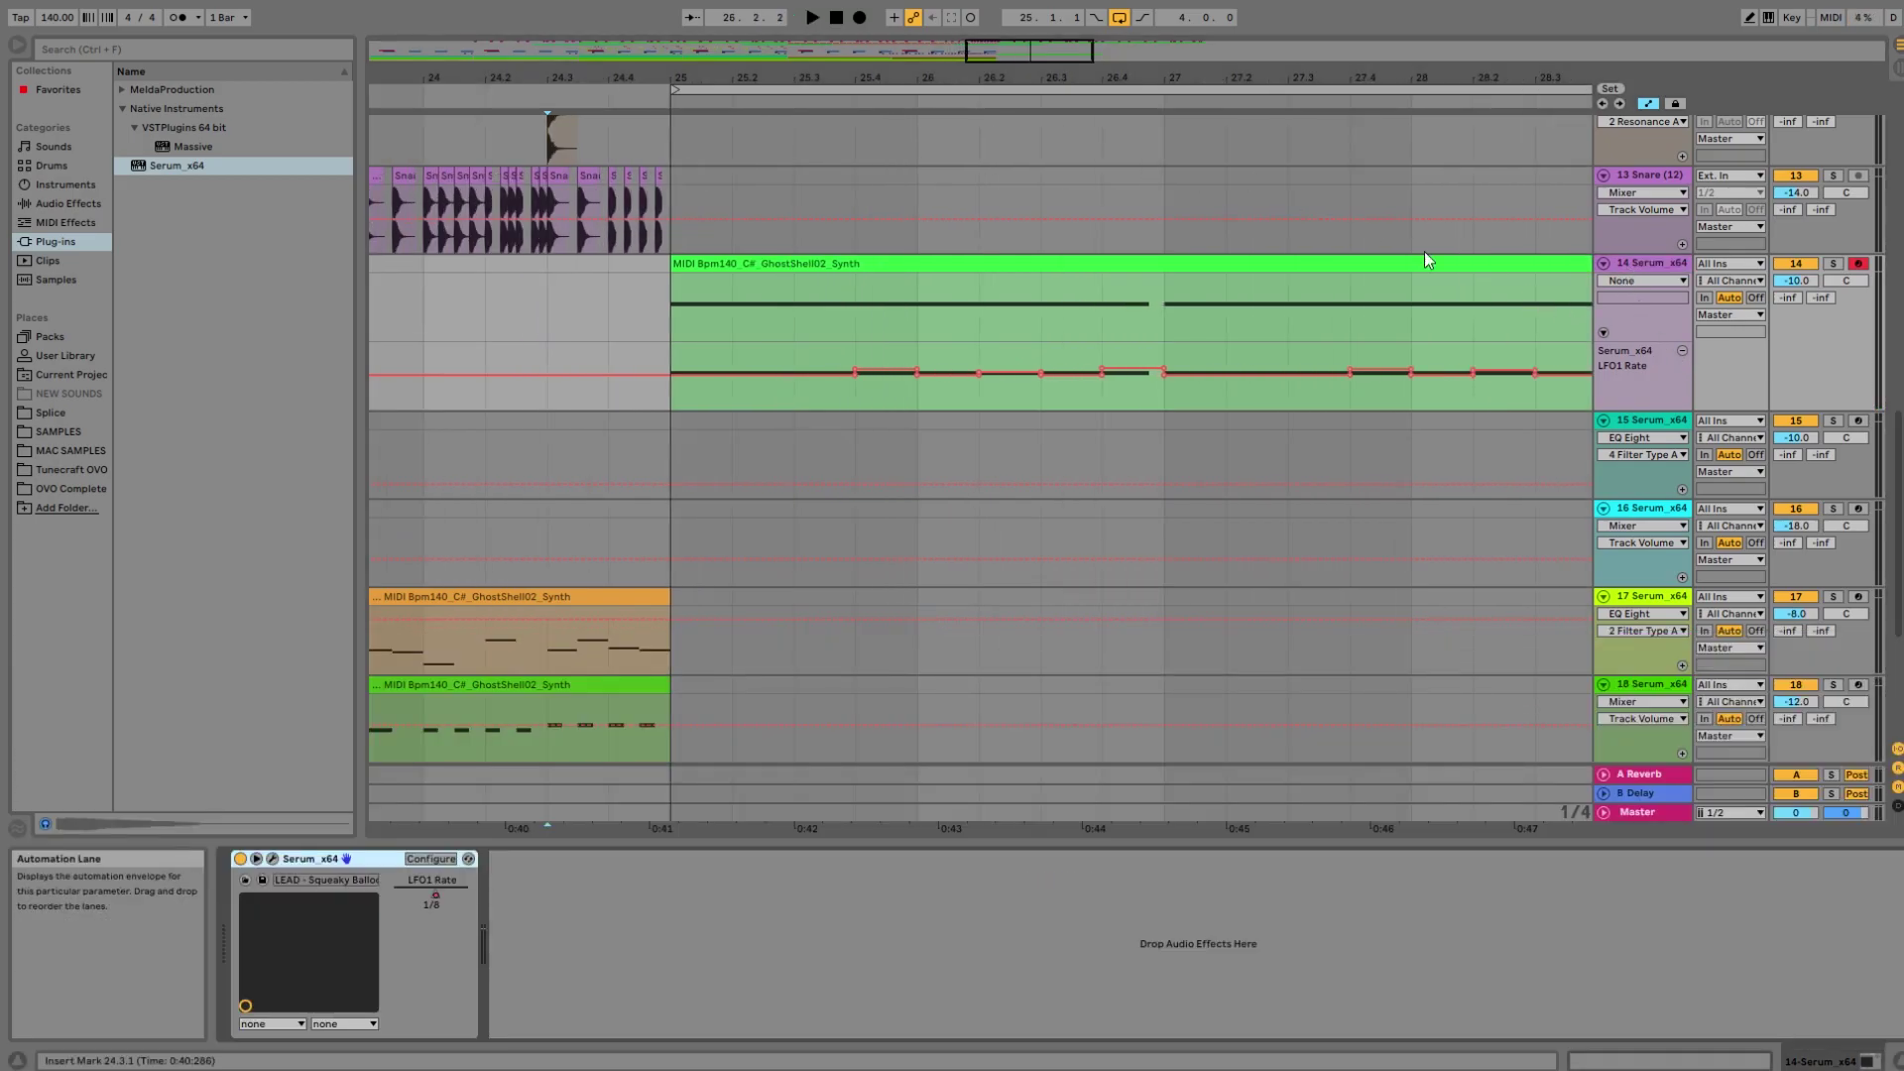
left_click_drag(1109, 78, 939, 59)
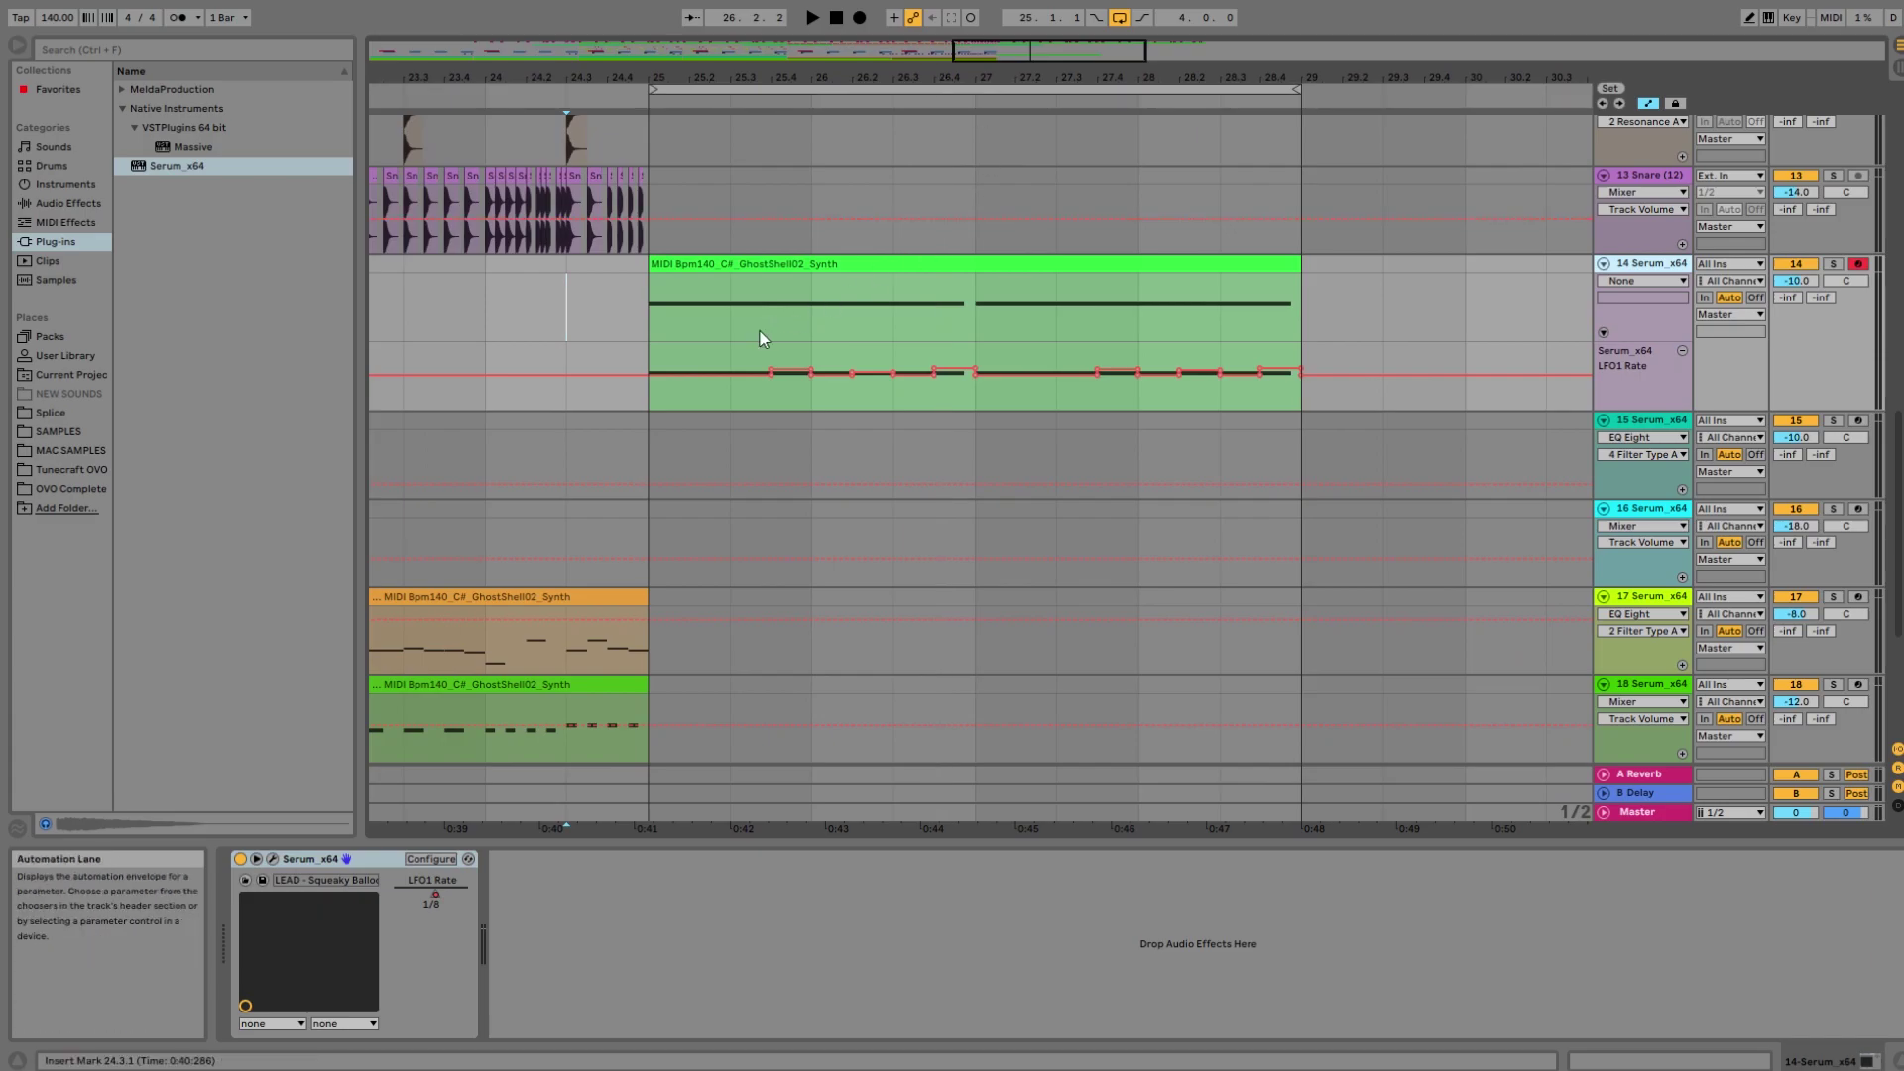
mouse_move(710, 80)
left_mouse_down()
mouse_move(708, 97)
mouse_move(814, 101)
left_mouse_up()
key("b")
key("space")
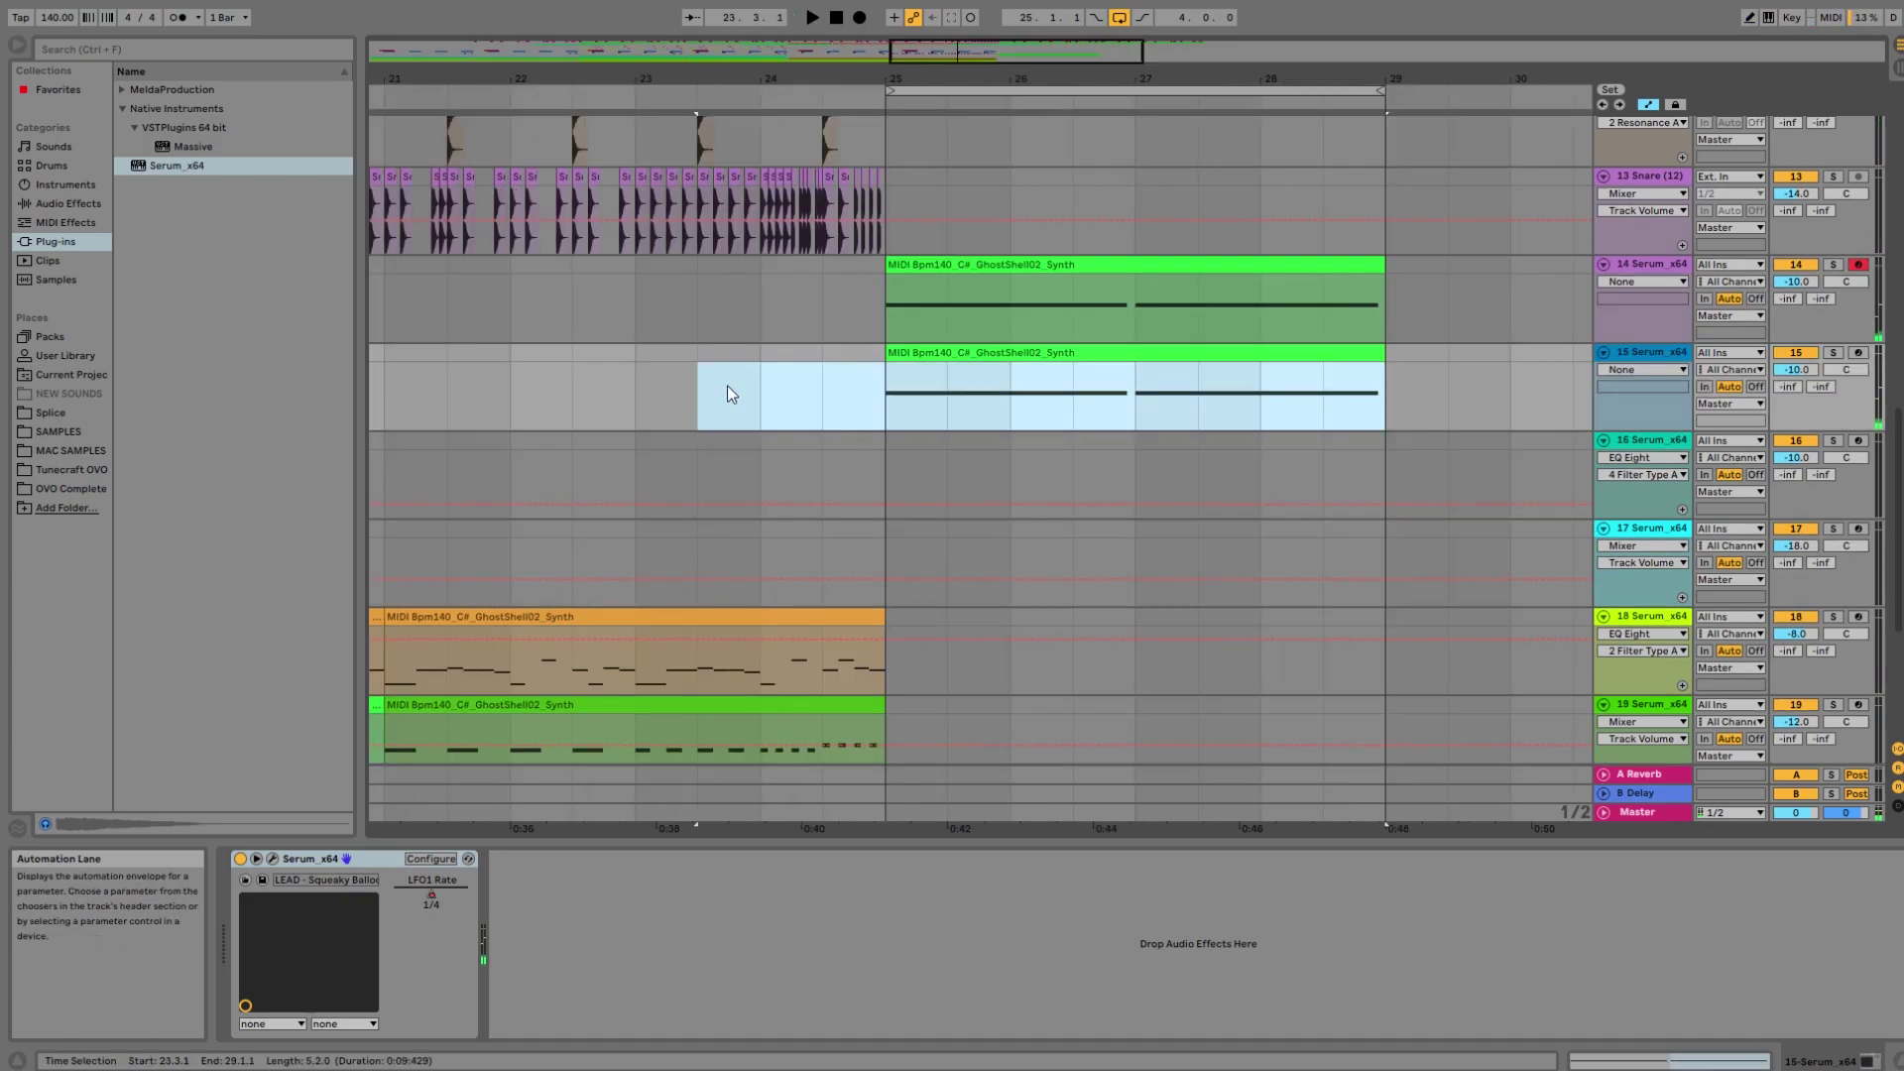
key("a")
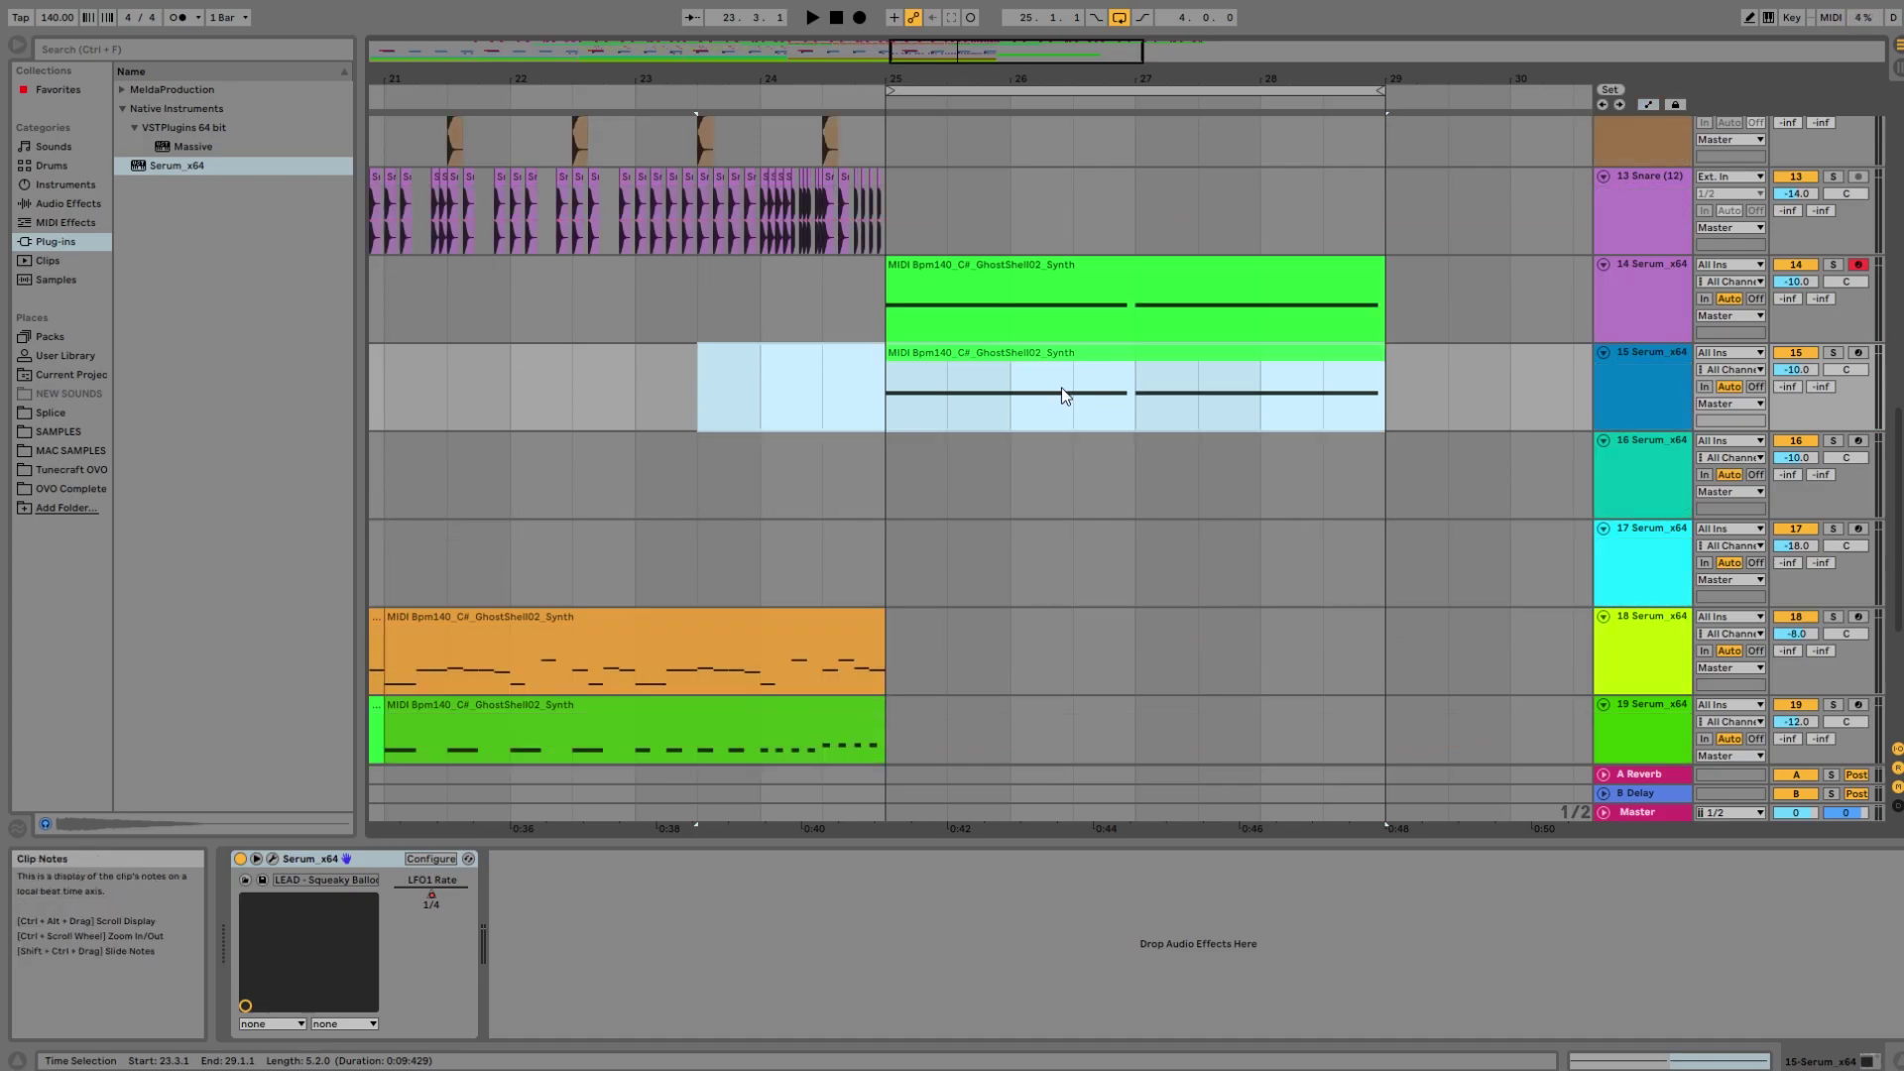
Delete the duplicated clip from track 15 and load the BASS - Jungle Womp preset in that track's Serum.
left_click(1082, 358)
key("Delete")
left_click(898, 367)
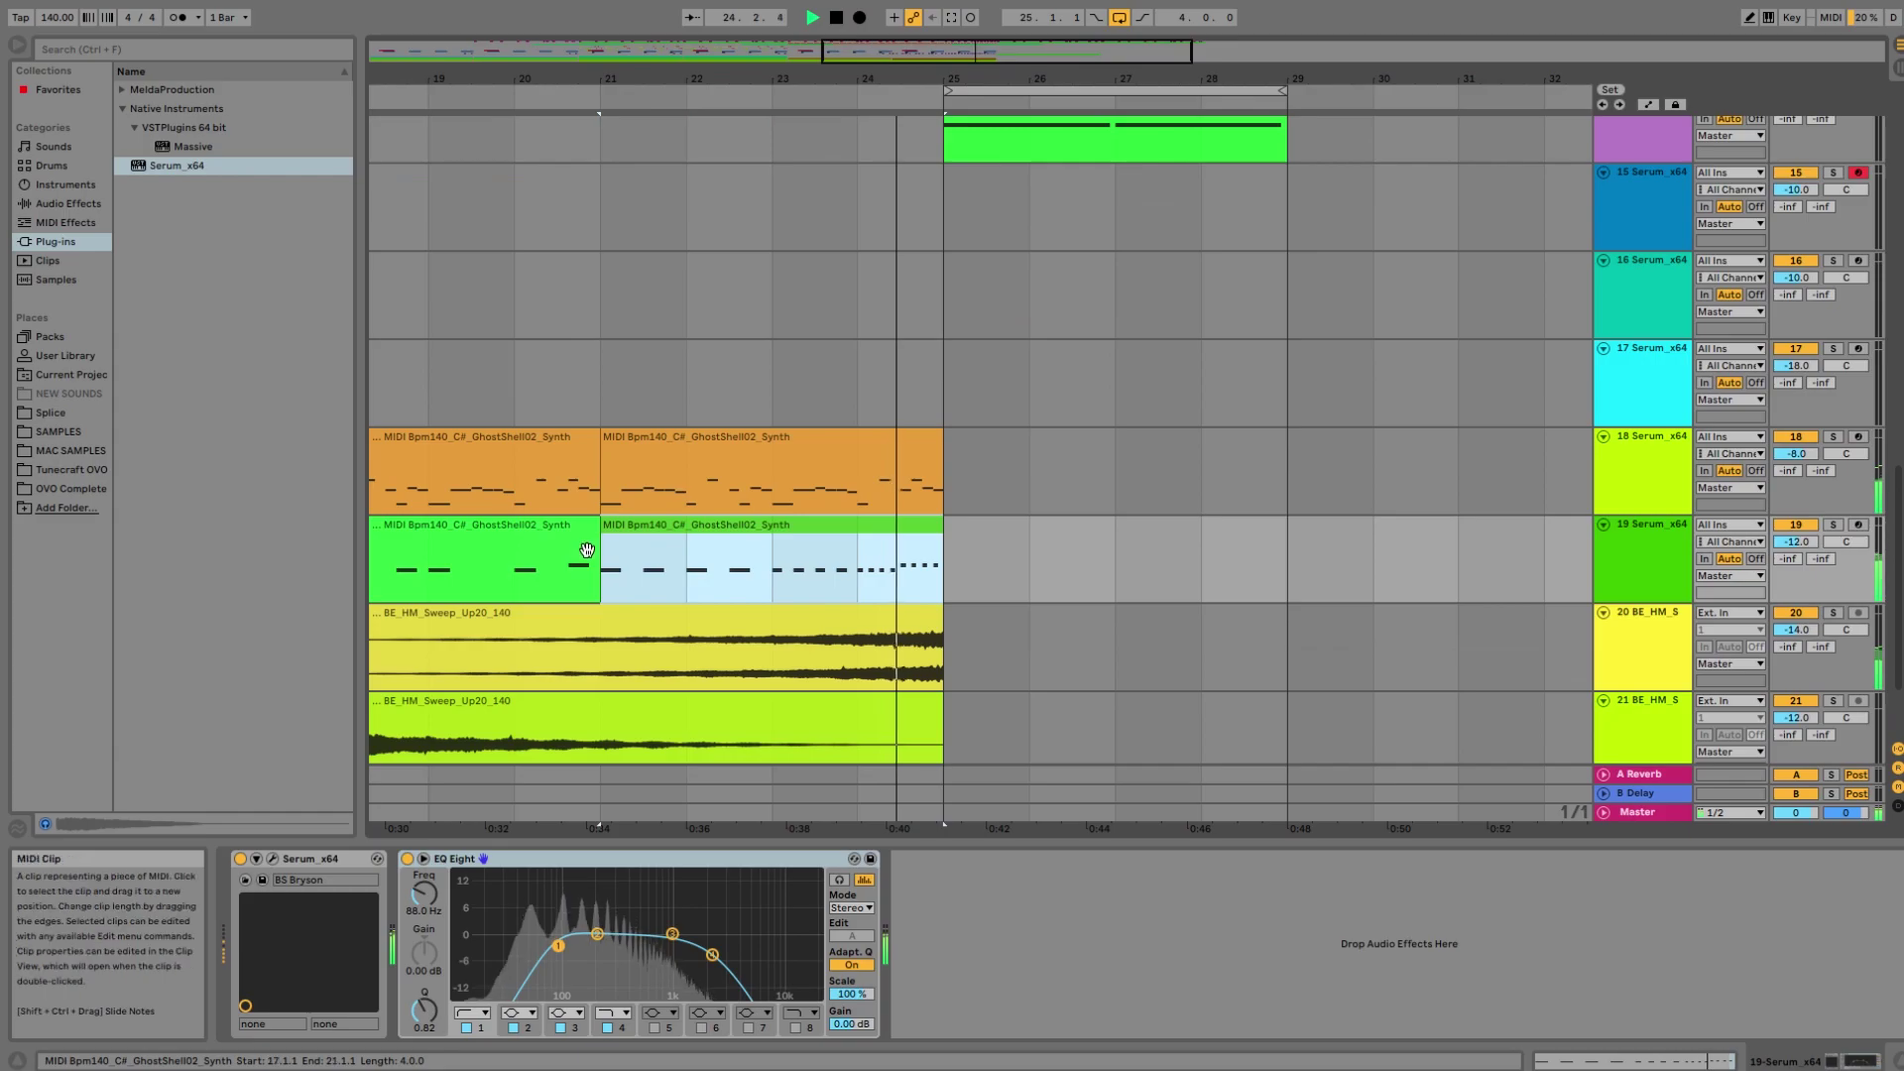
Copy track 19's MIDI clip from bars 17 to 21 onto track 15 at bar 25 and open it in an enlarged note editor.
left_click_drag(587, 551, 1182, 191)
key("space")
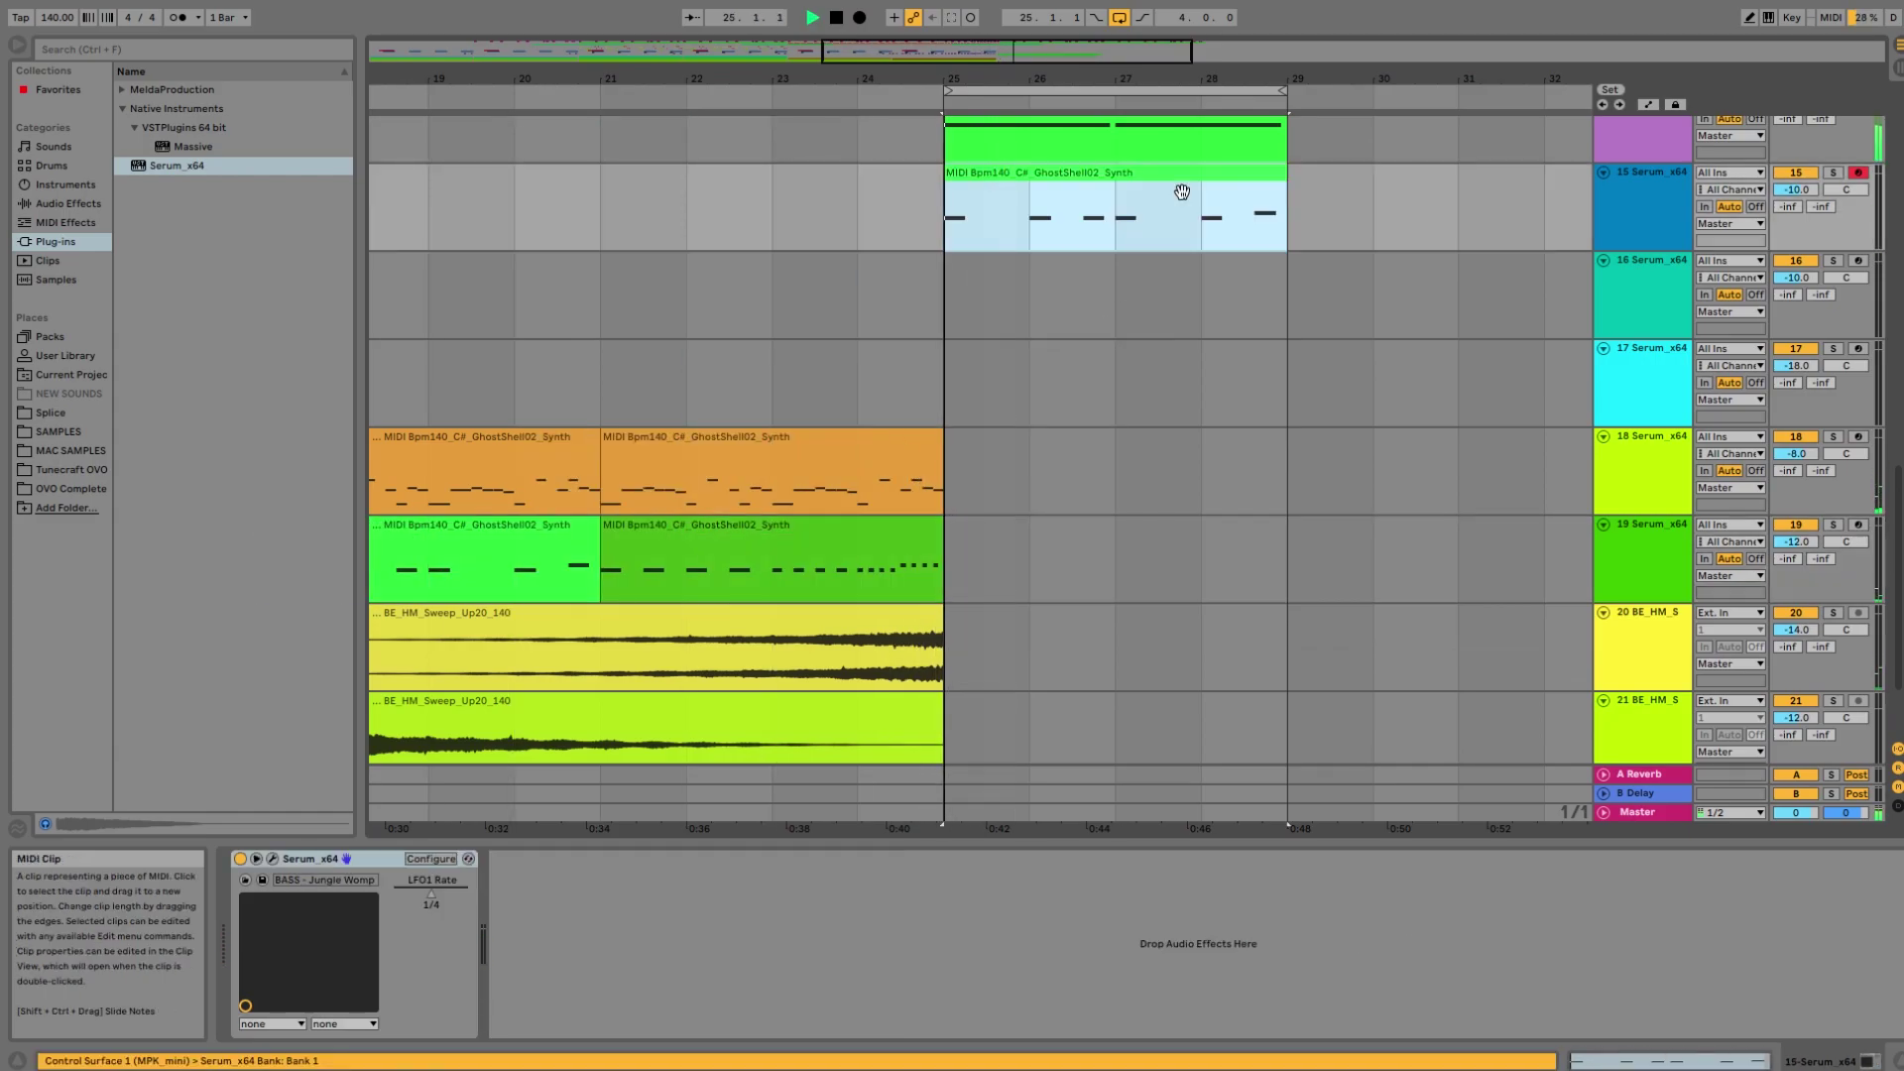
scroll(1208, 297, "up", 5)
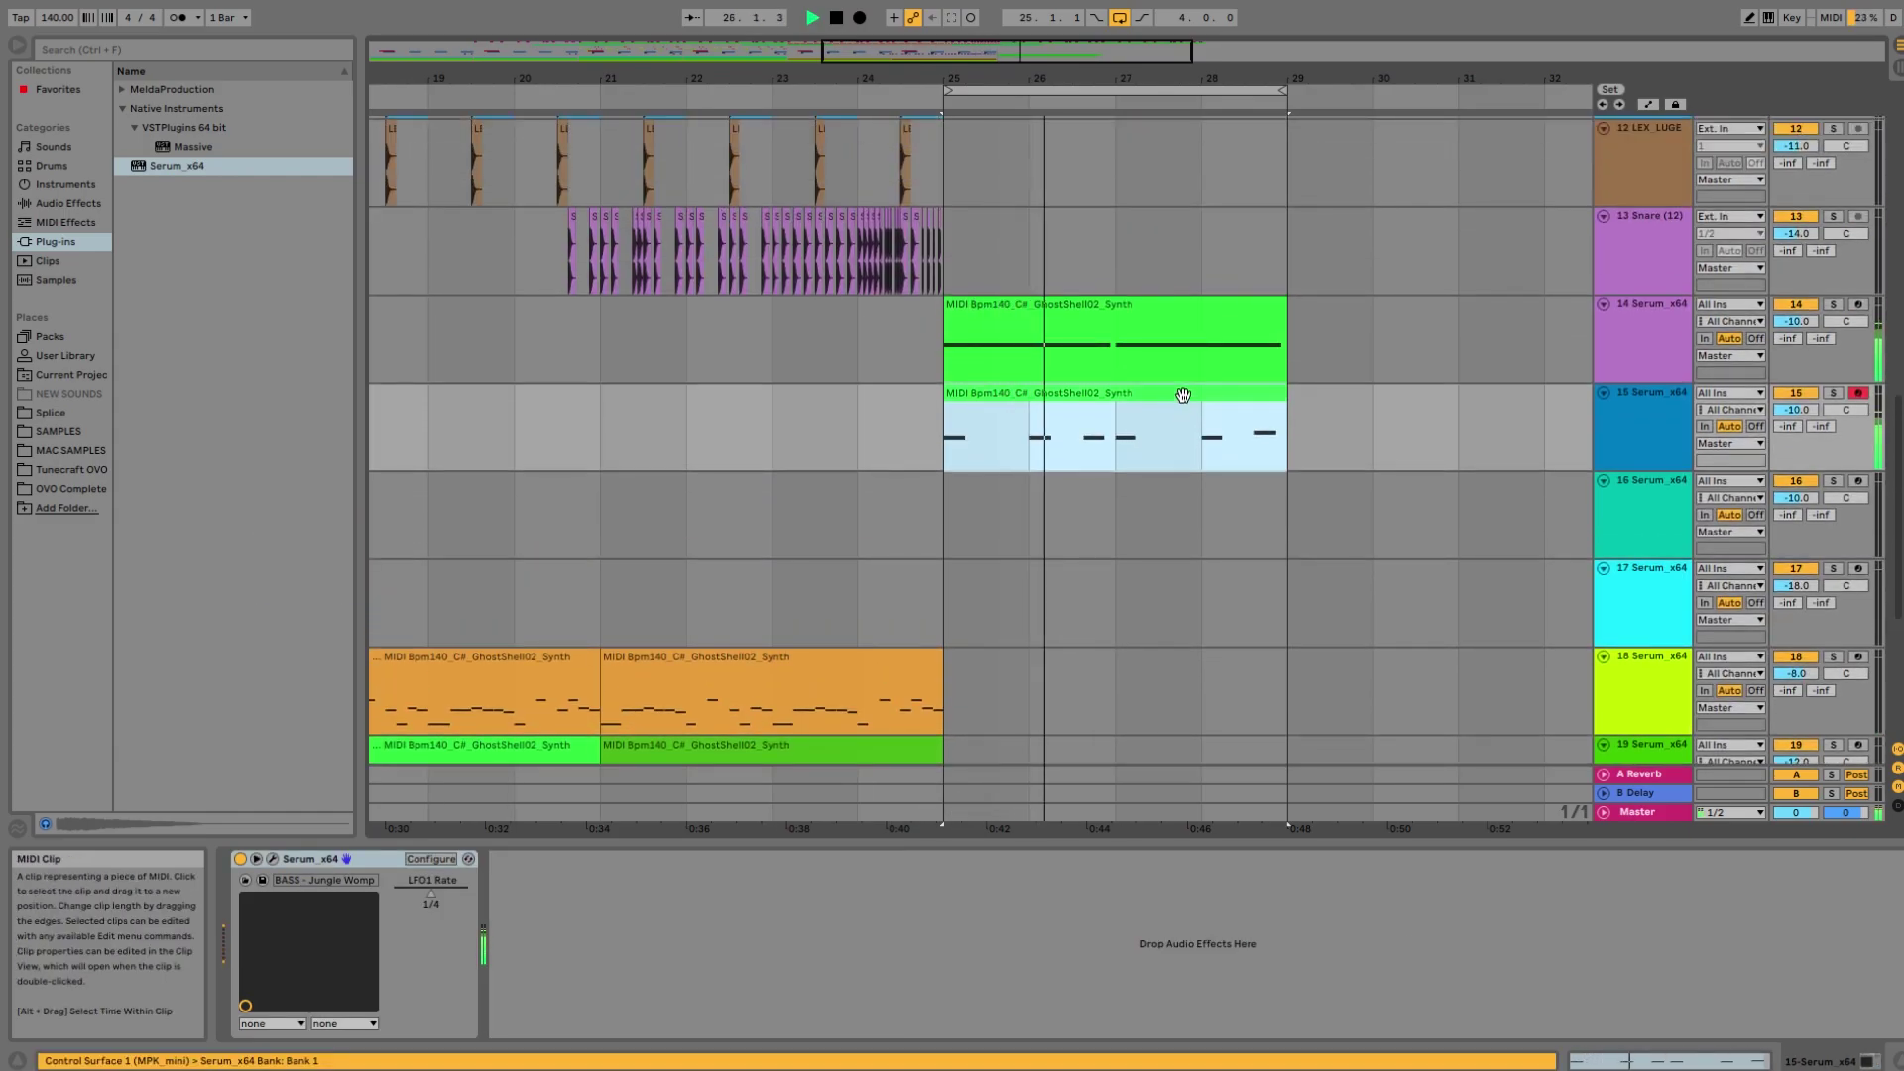
double_click(1179, 401)
left_click_drag(973, 710, 970, 385)
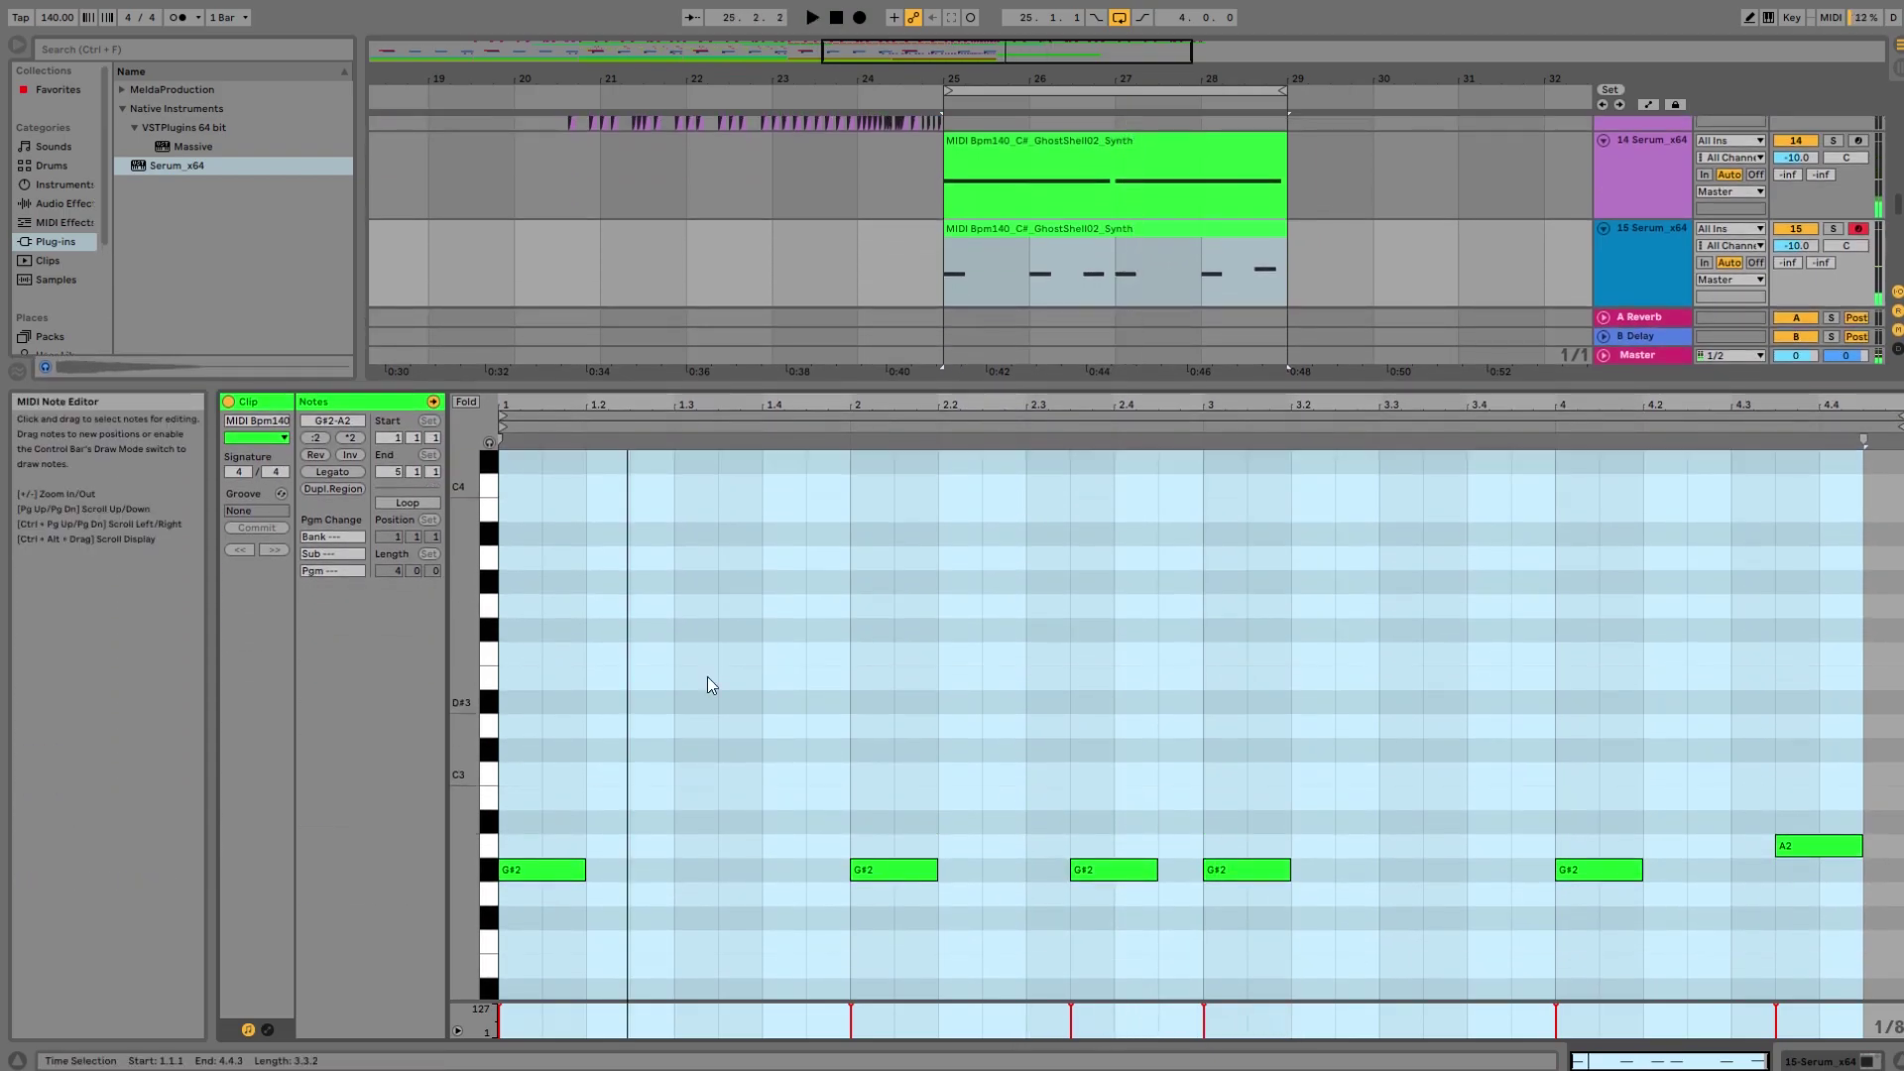
key("space")
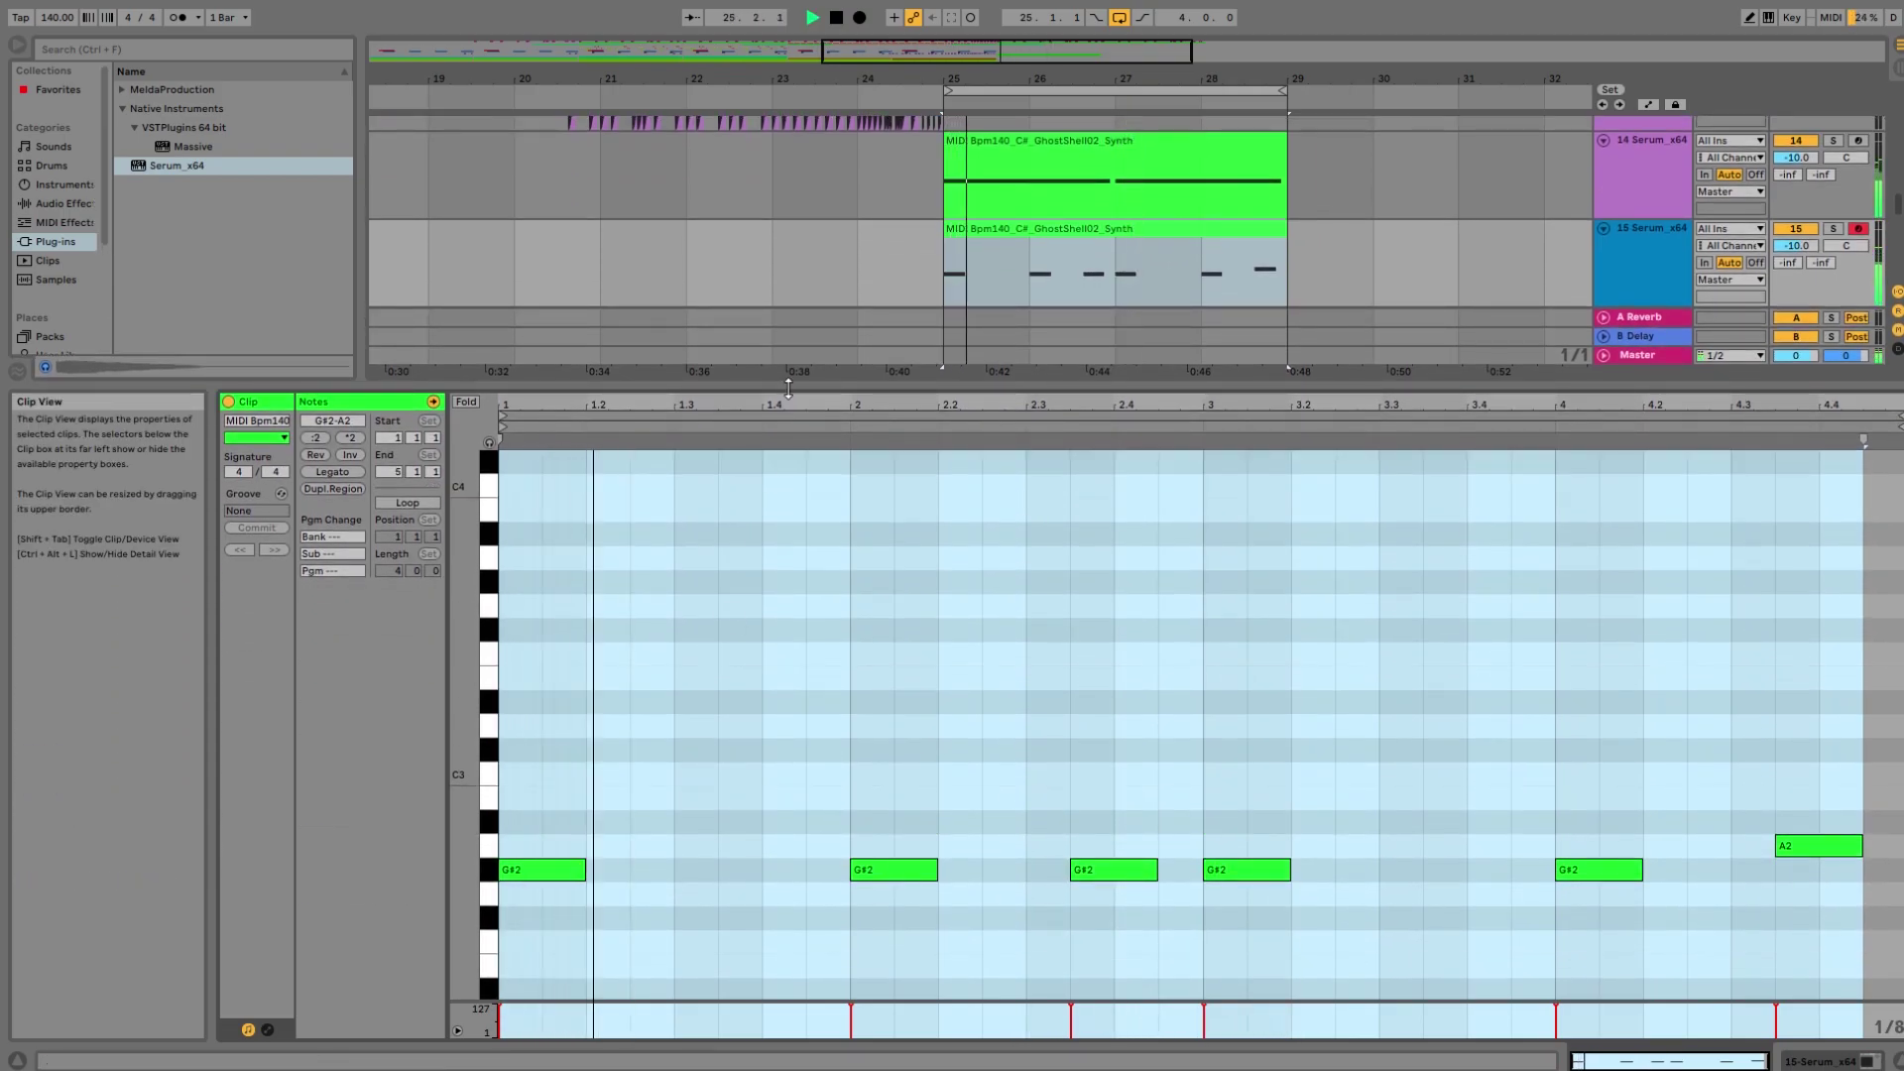
left_click_drag(789, 387, 788, 313)
scroll(770, 573, "up", 2)
scroll(769, 573, "down", 3)
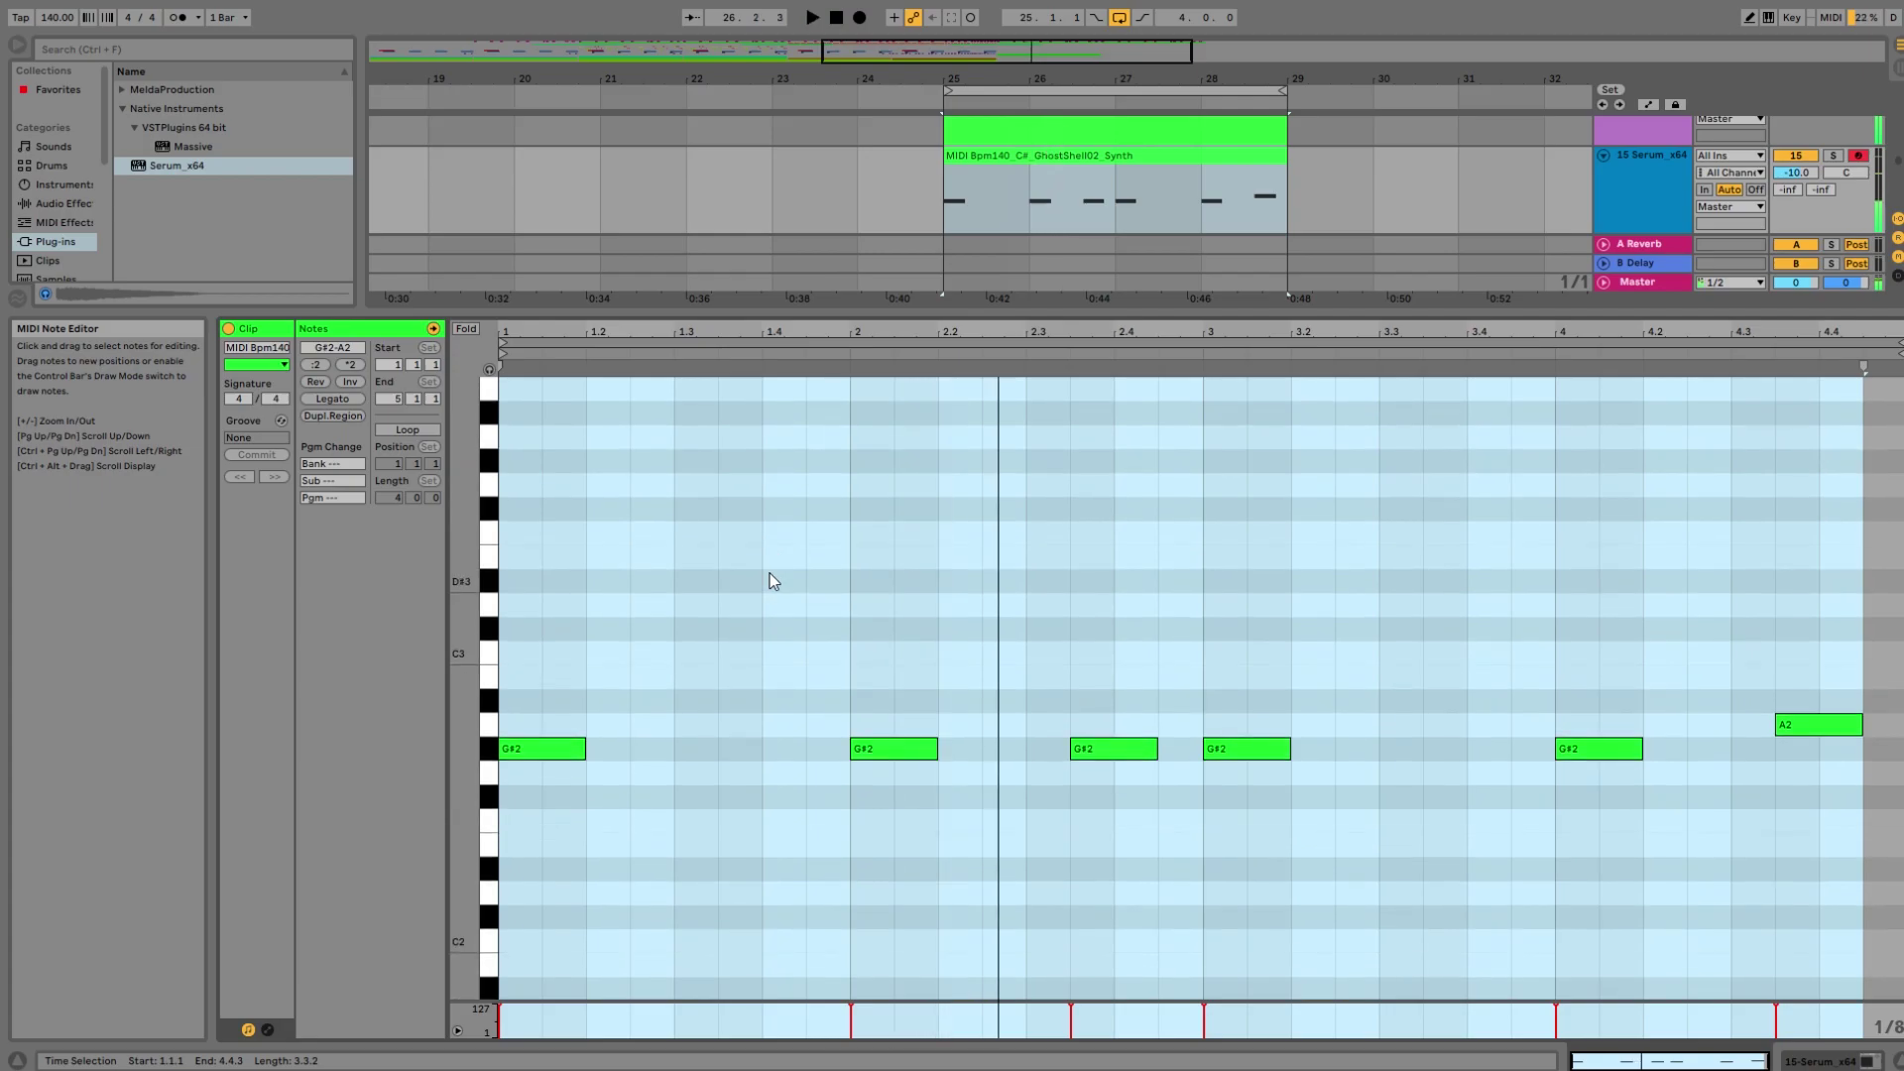
Try transposing all notes of the bass clip up an octave.
left_click_drag(539, 546, 1812, 777)
key("shift+Up")
key("shift+Down")
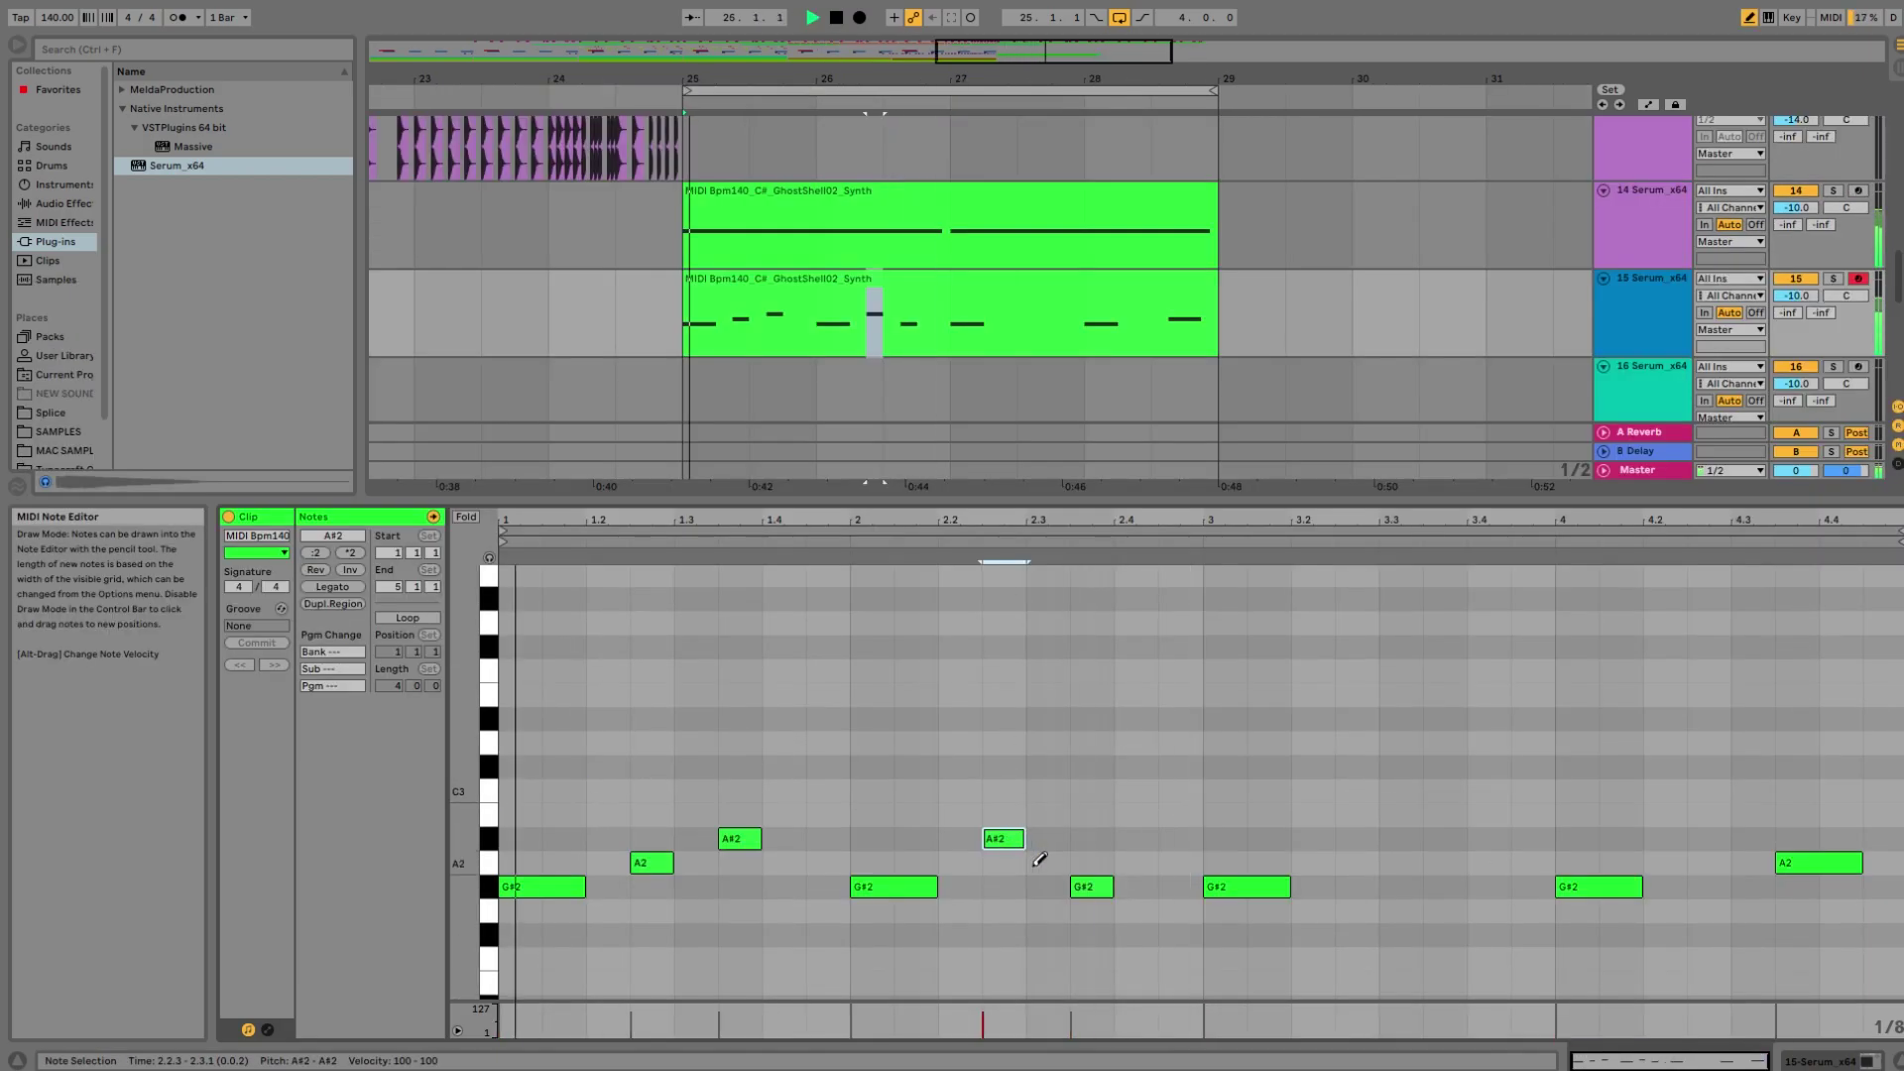
Raise the note at 2.2.3 to C3, repeat the phrase in bars 3 and 4, and end with short A2 notes at 4.3.3 and 4.4.3.
left_click_drag(1010, 839, 1007, 814)
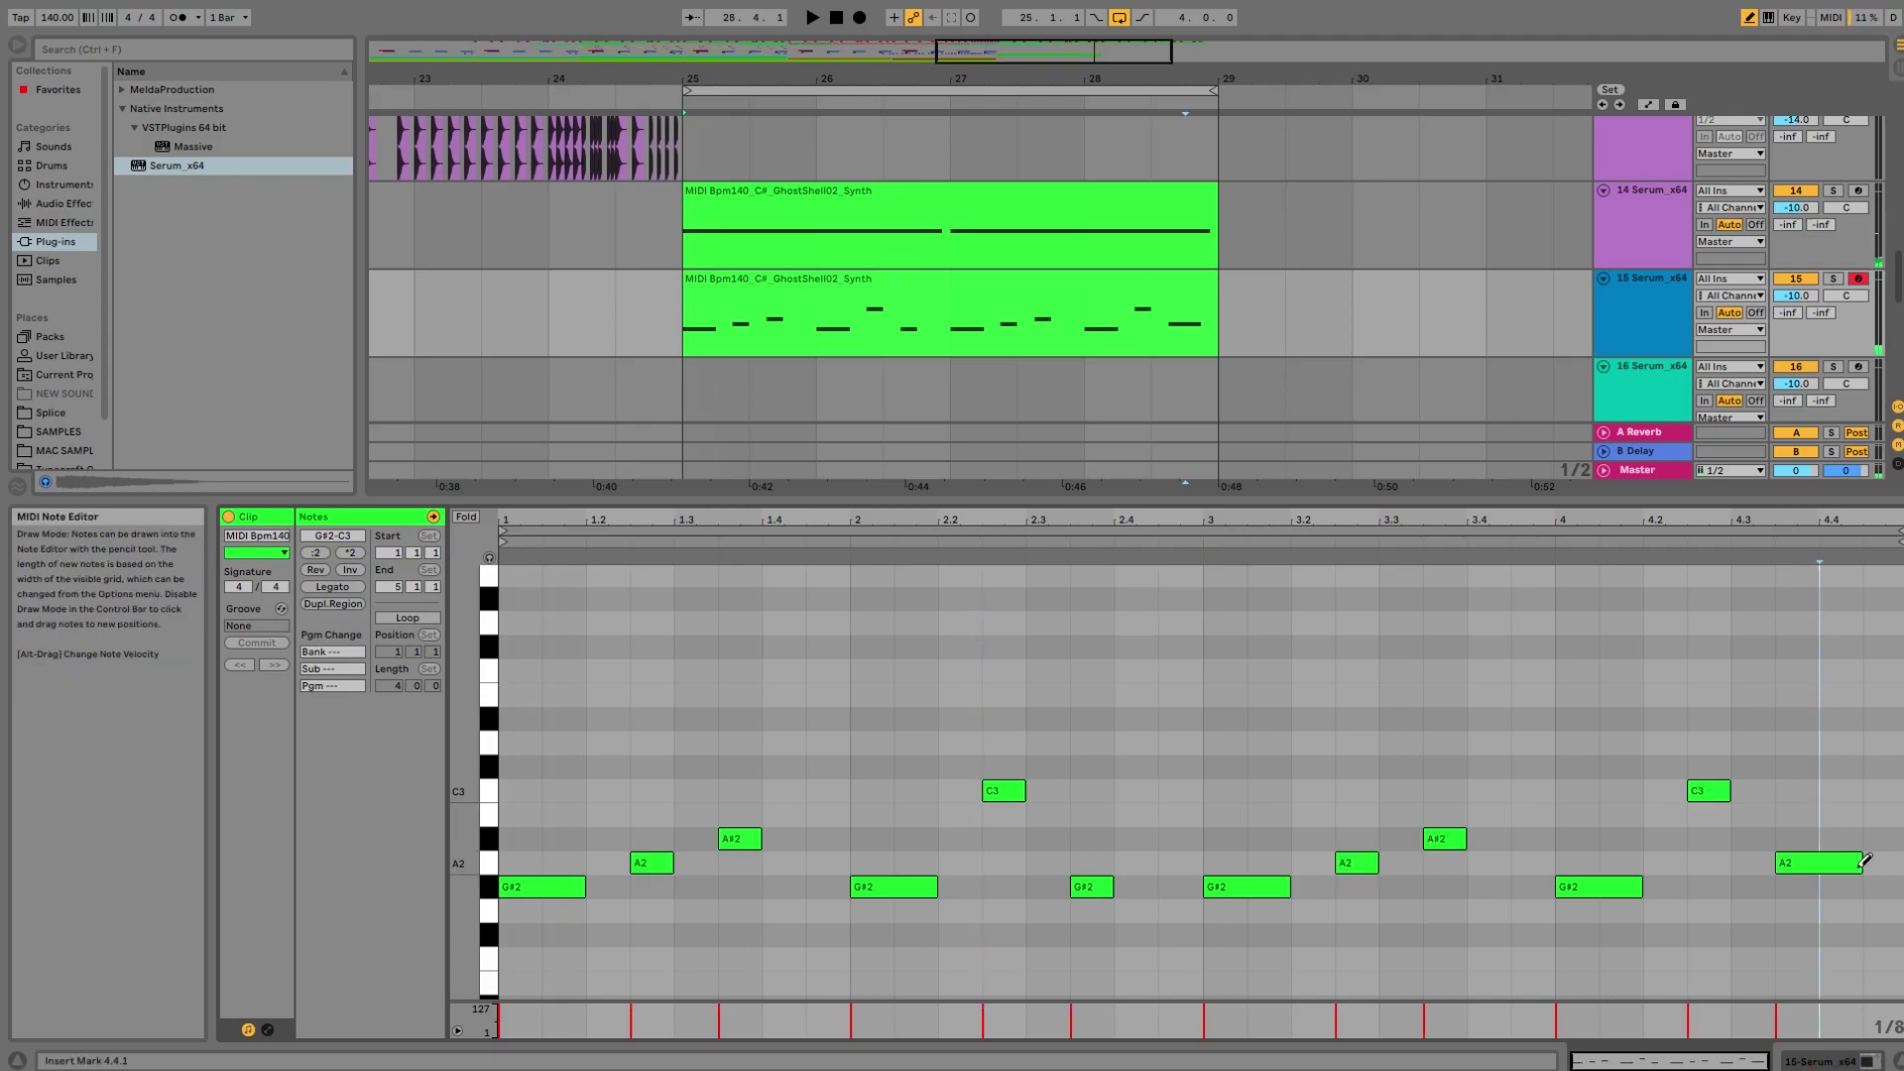
left_click(1799, 863)
left_click(1799, 864)
left_click(1848, 865)
left_click(1874, 865)
left_click(1840, 865)
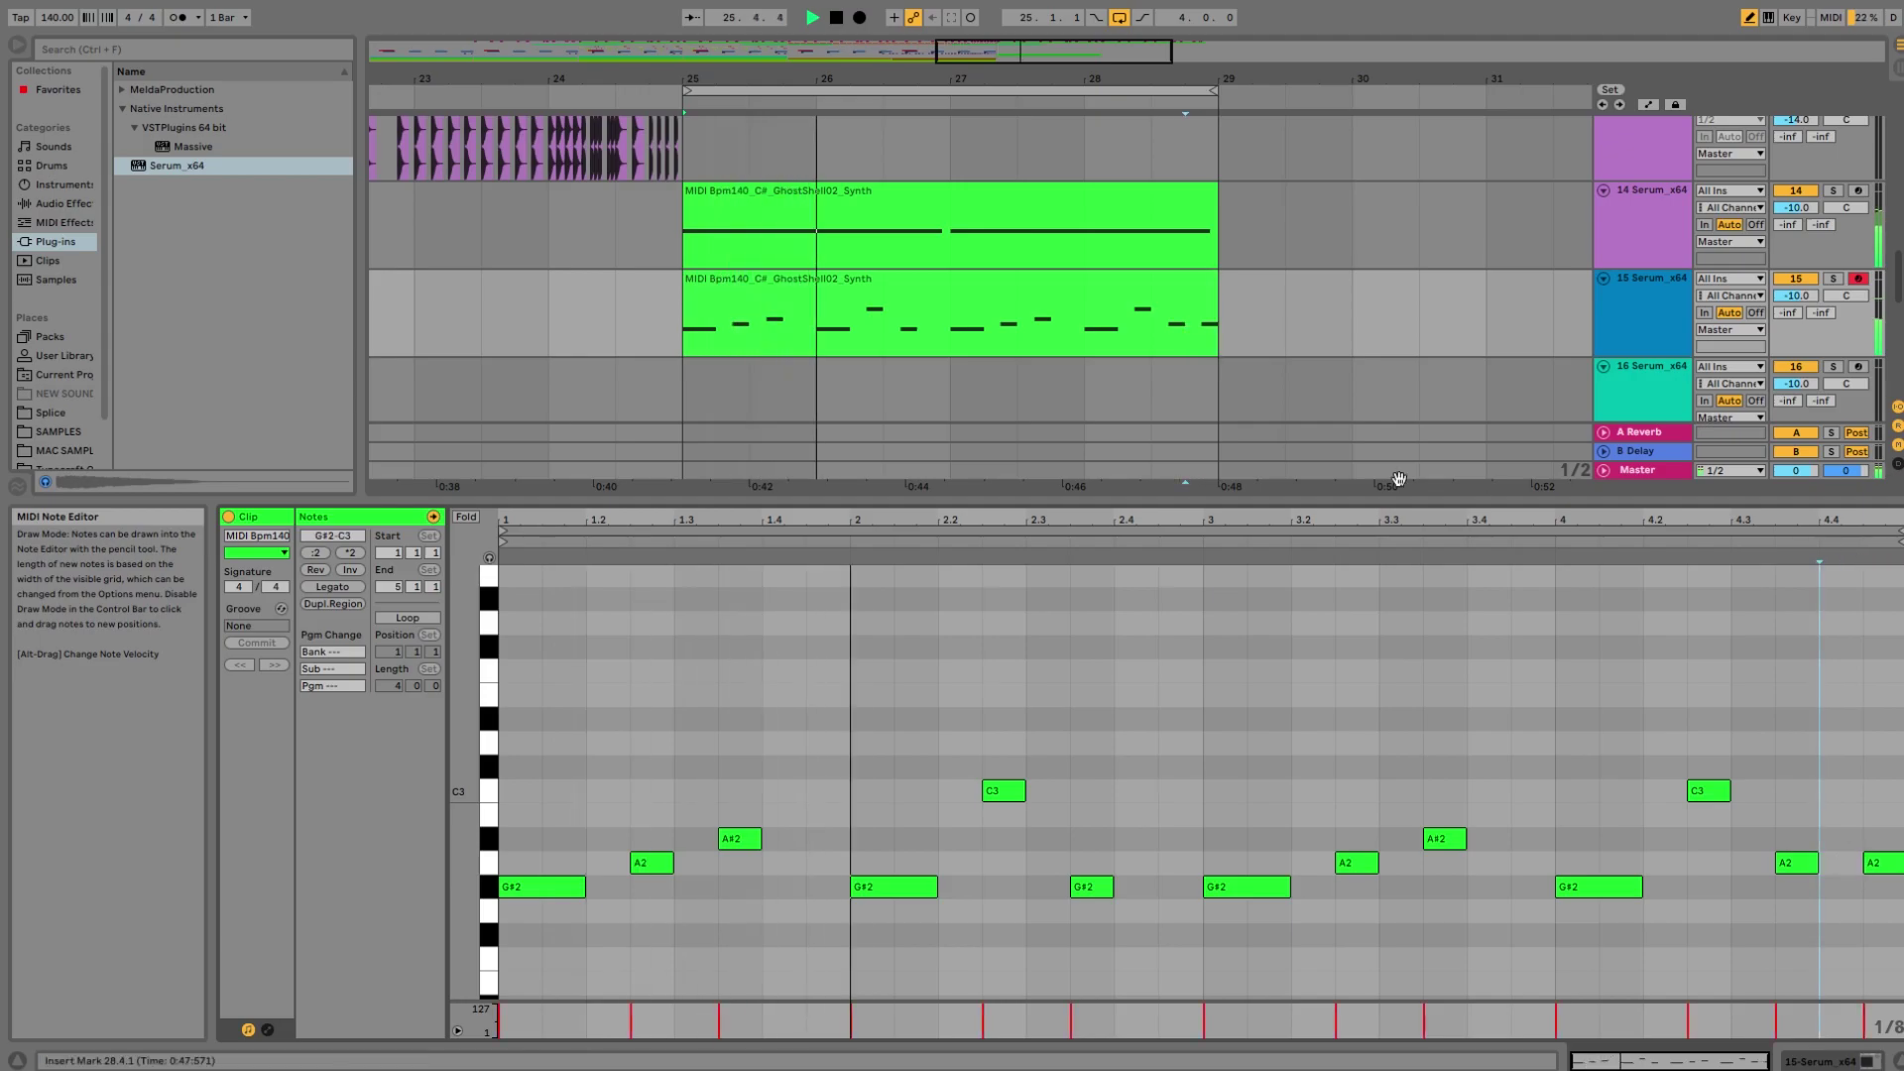
left_click(1152, 377)
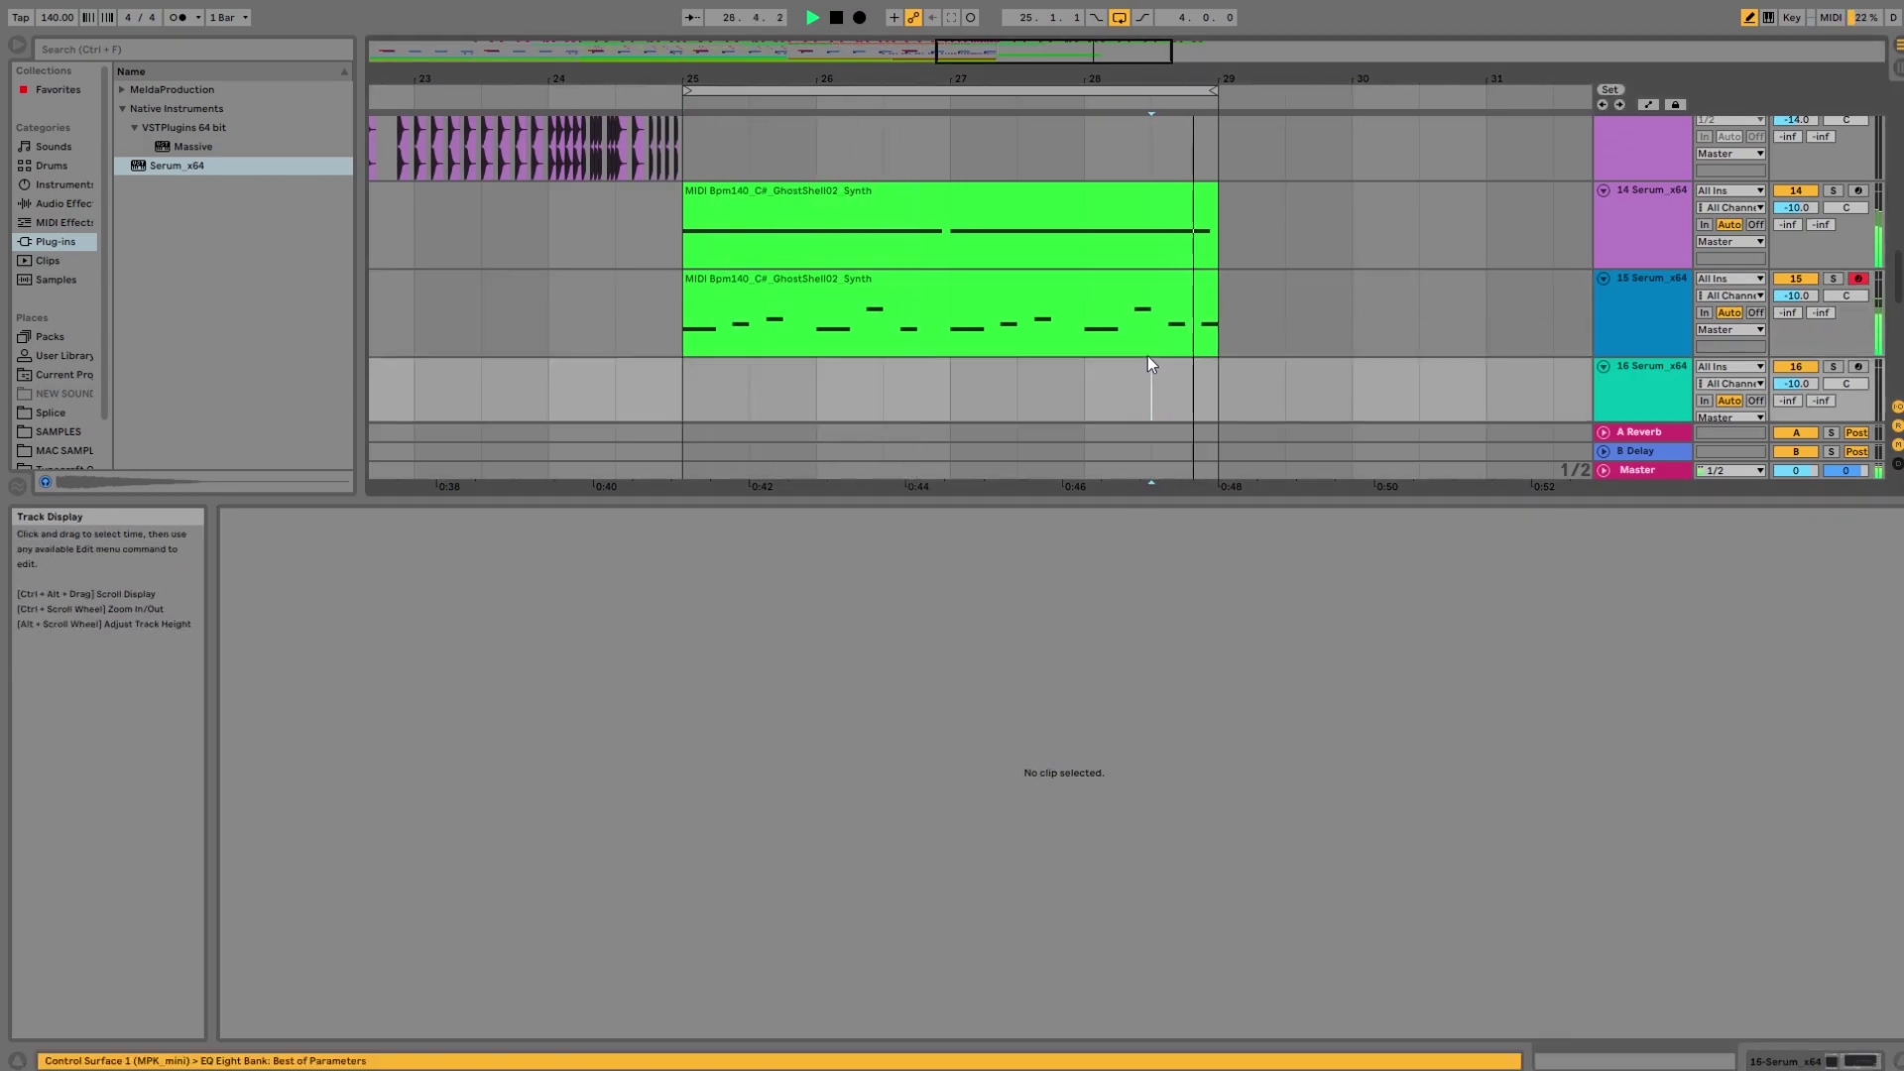
left_click(1147, 351)
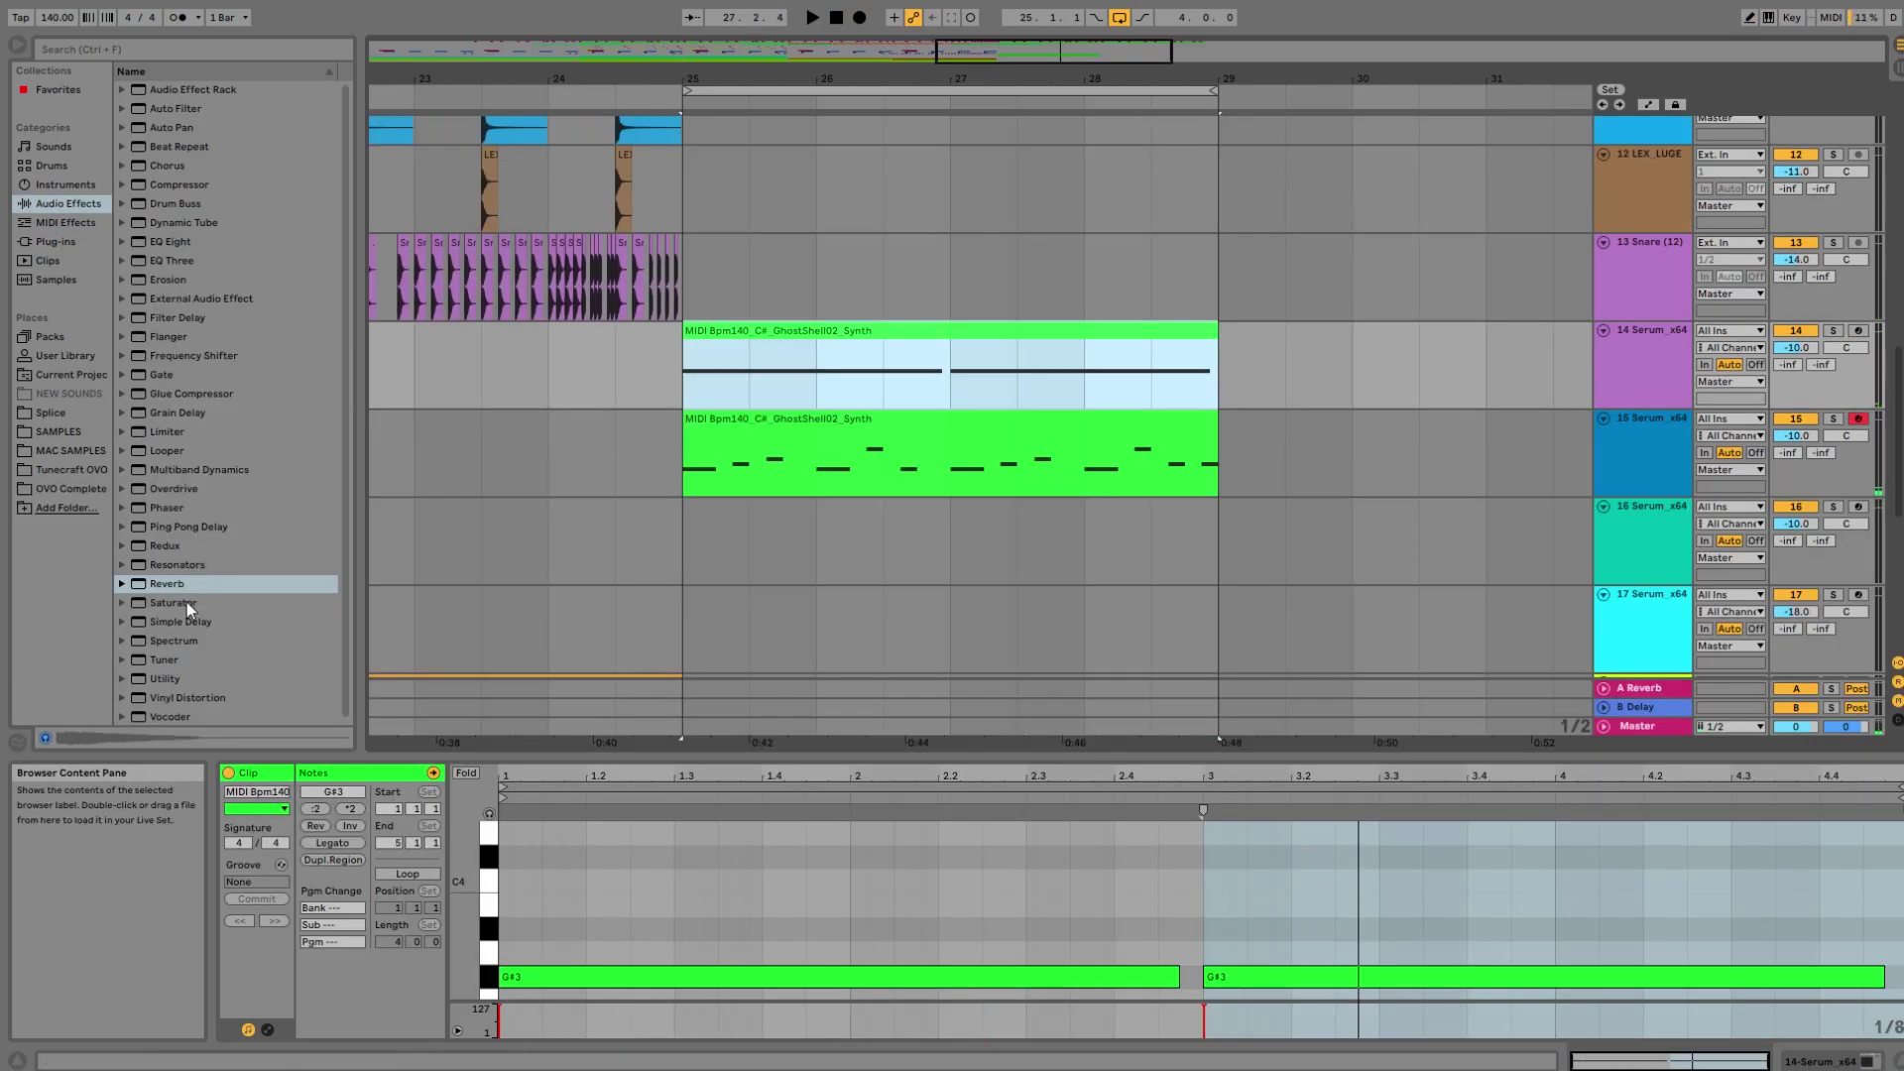
Add a Compressor to the Serum lead on track 14 and enable its sidechain.
left_click(138, 187)
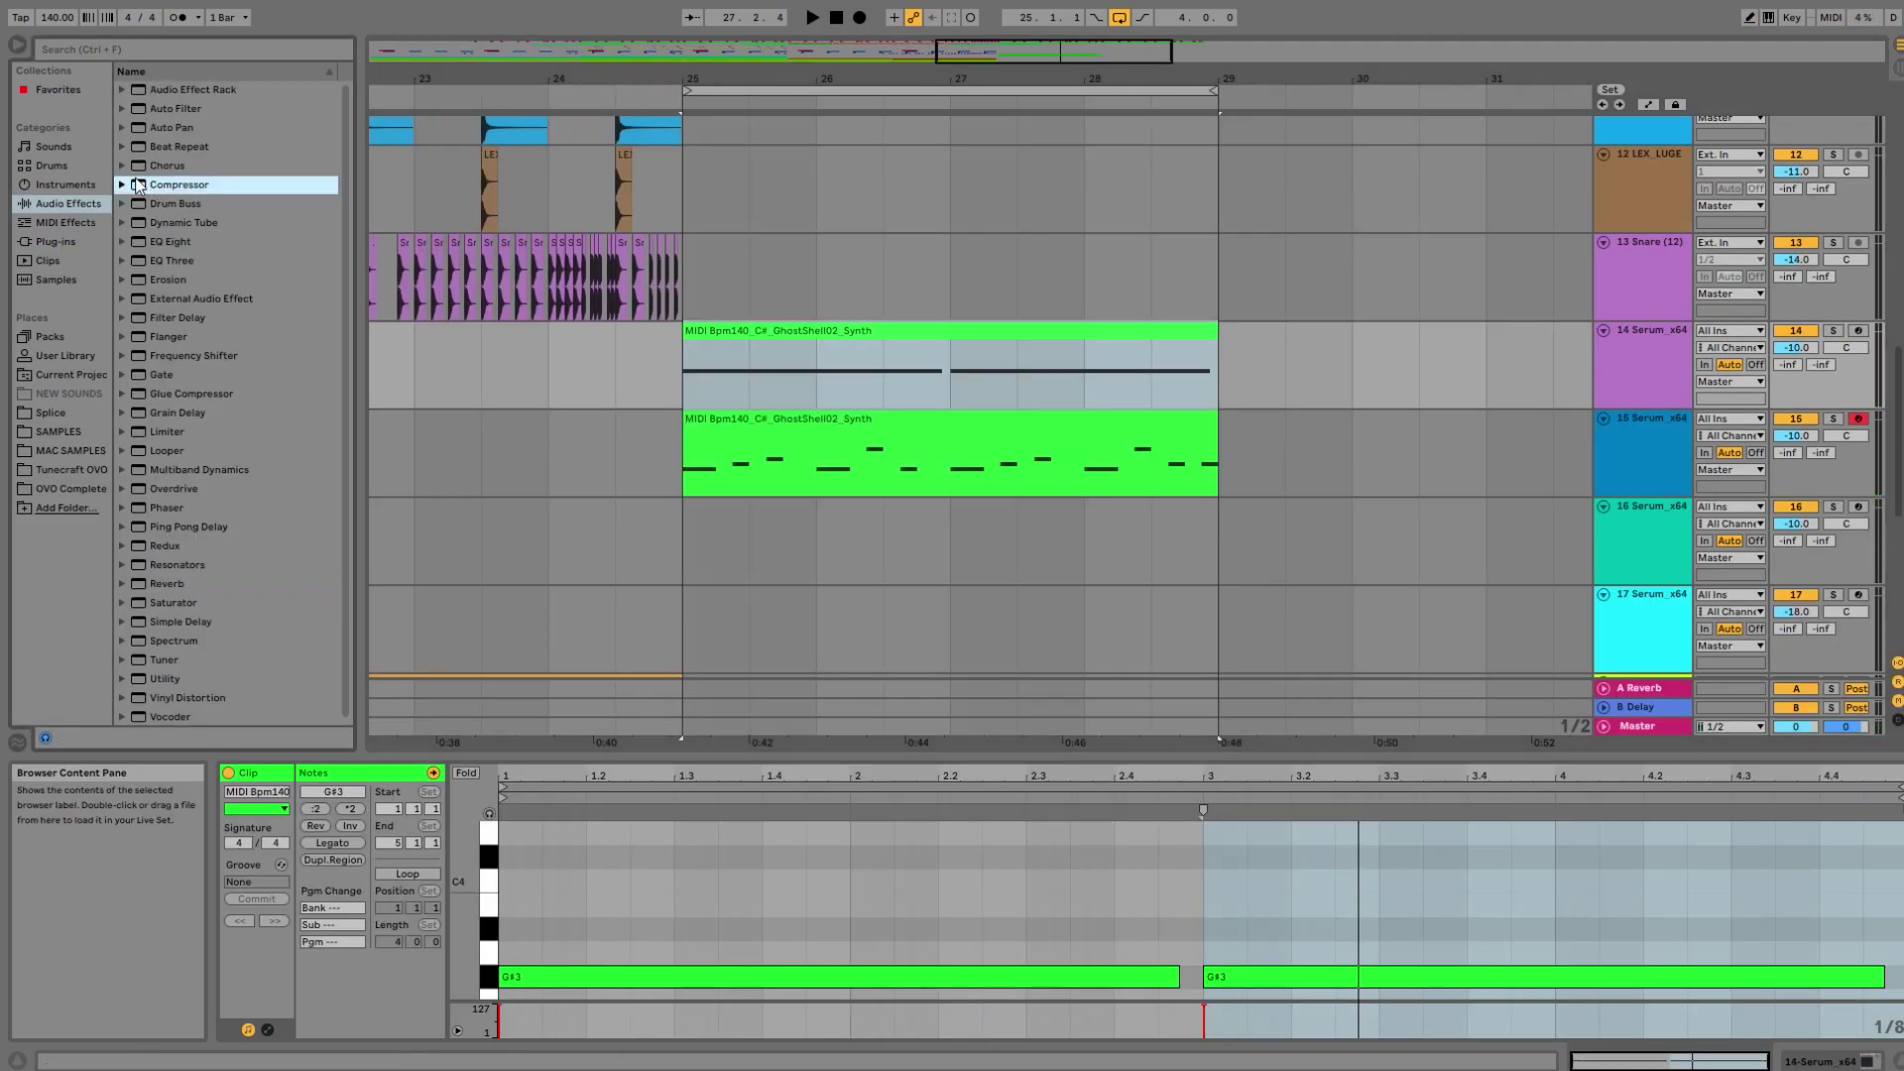
left_click(122, 185)
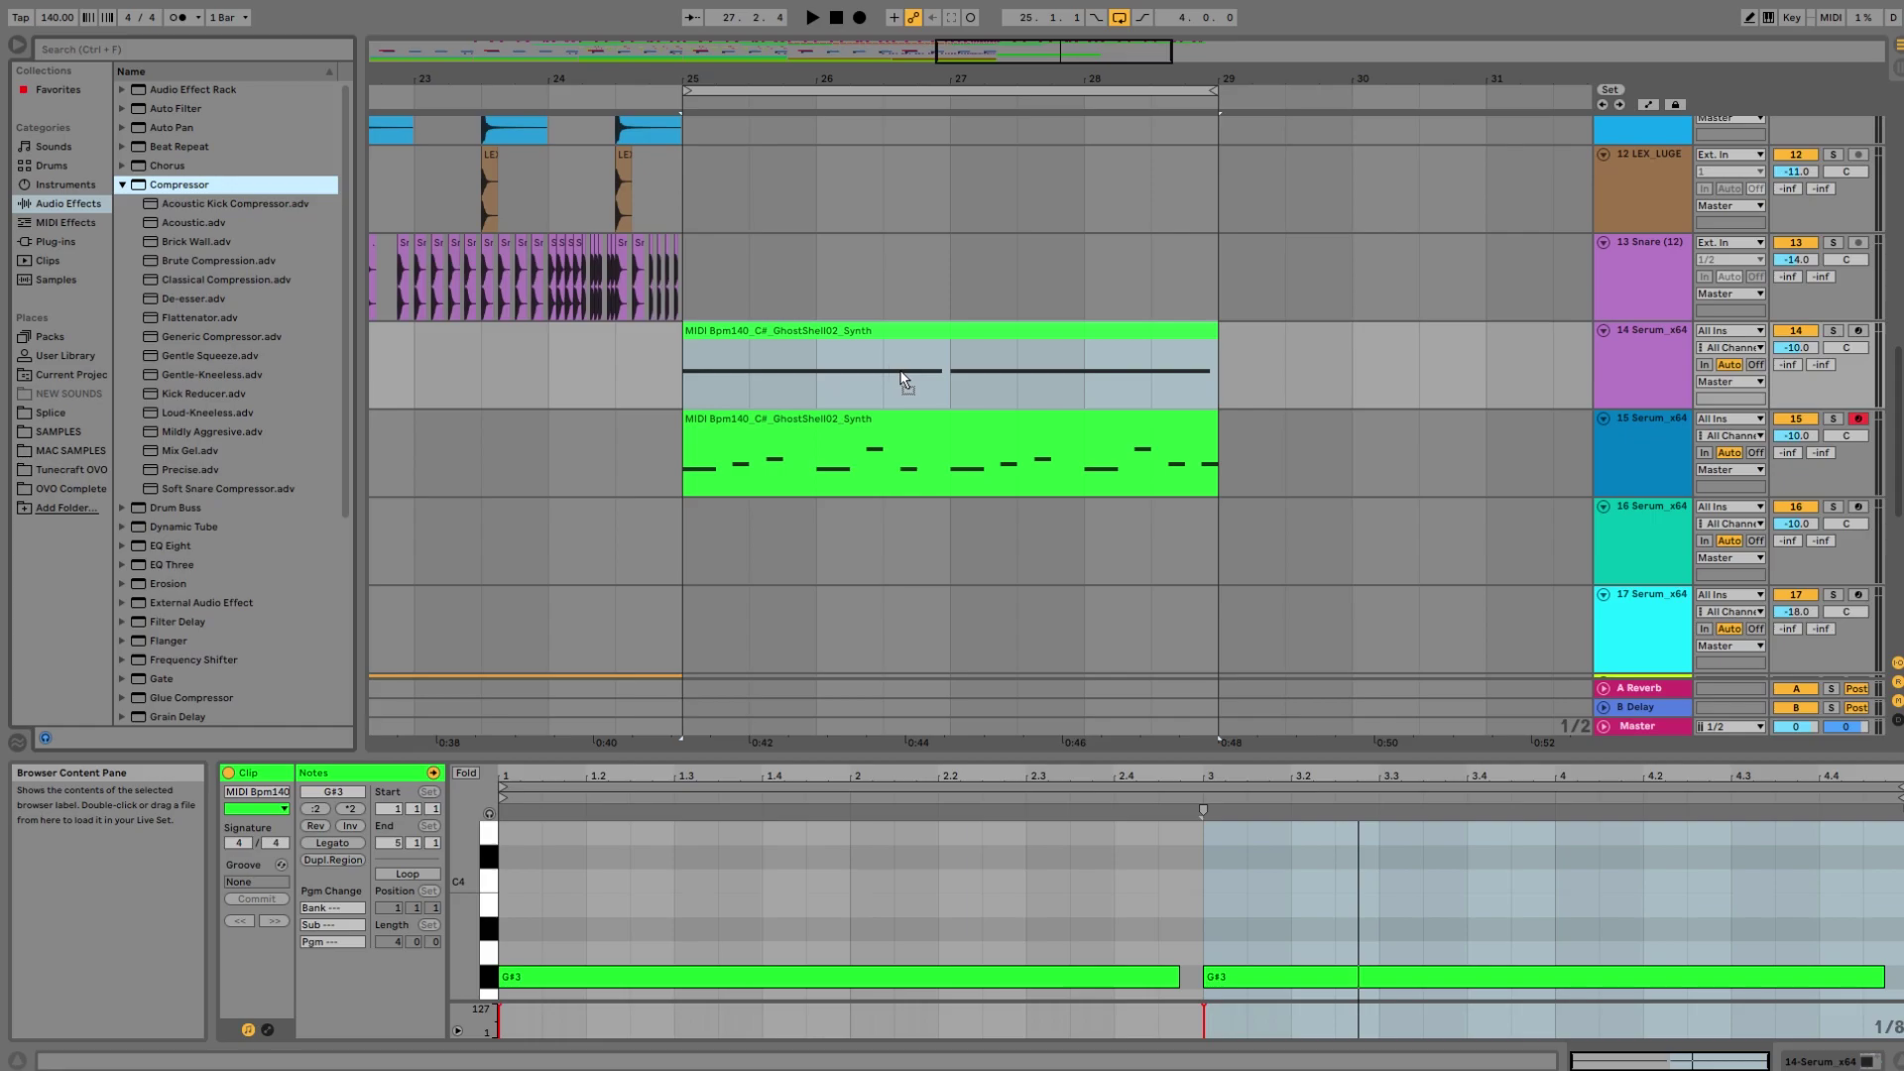
left_click_drag(902, 380, 904, 380)
left_click(514, 859)
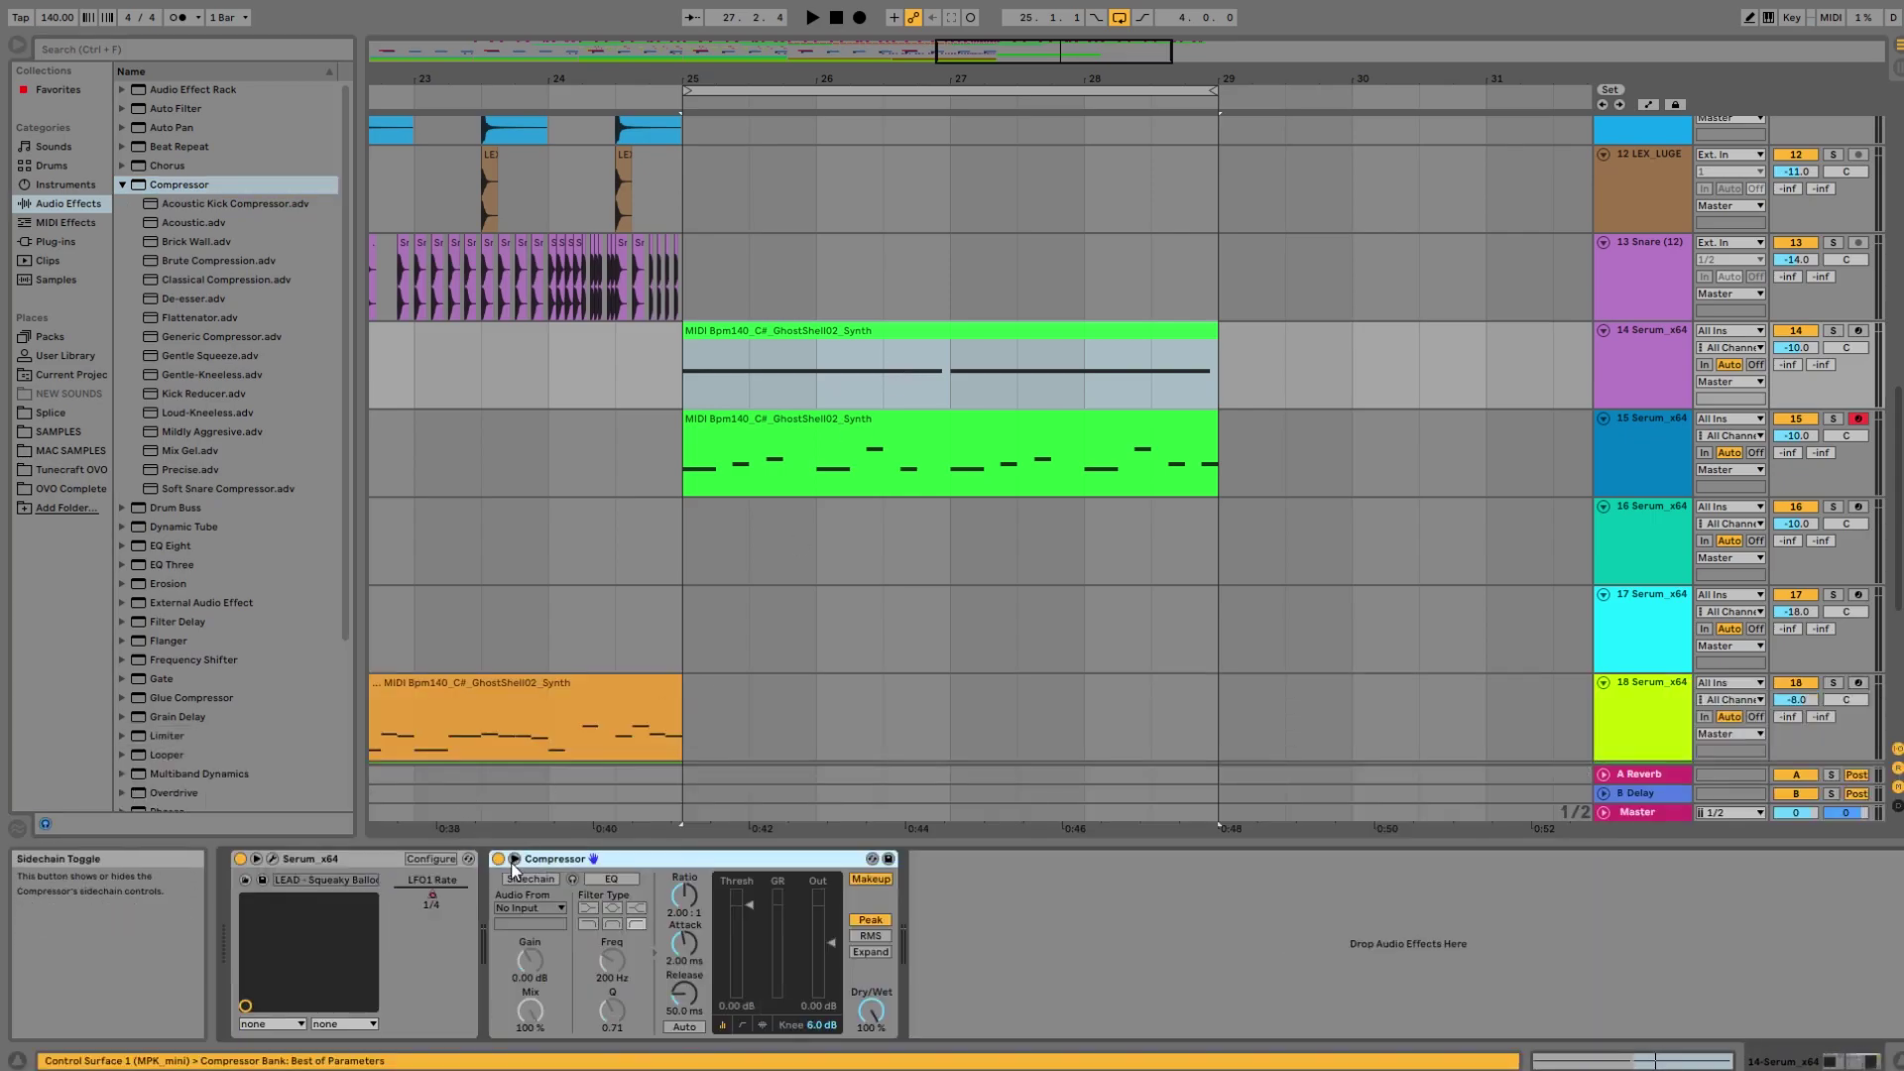
left_click(538, 878)
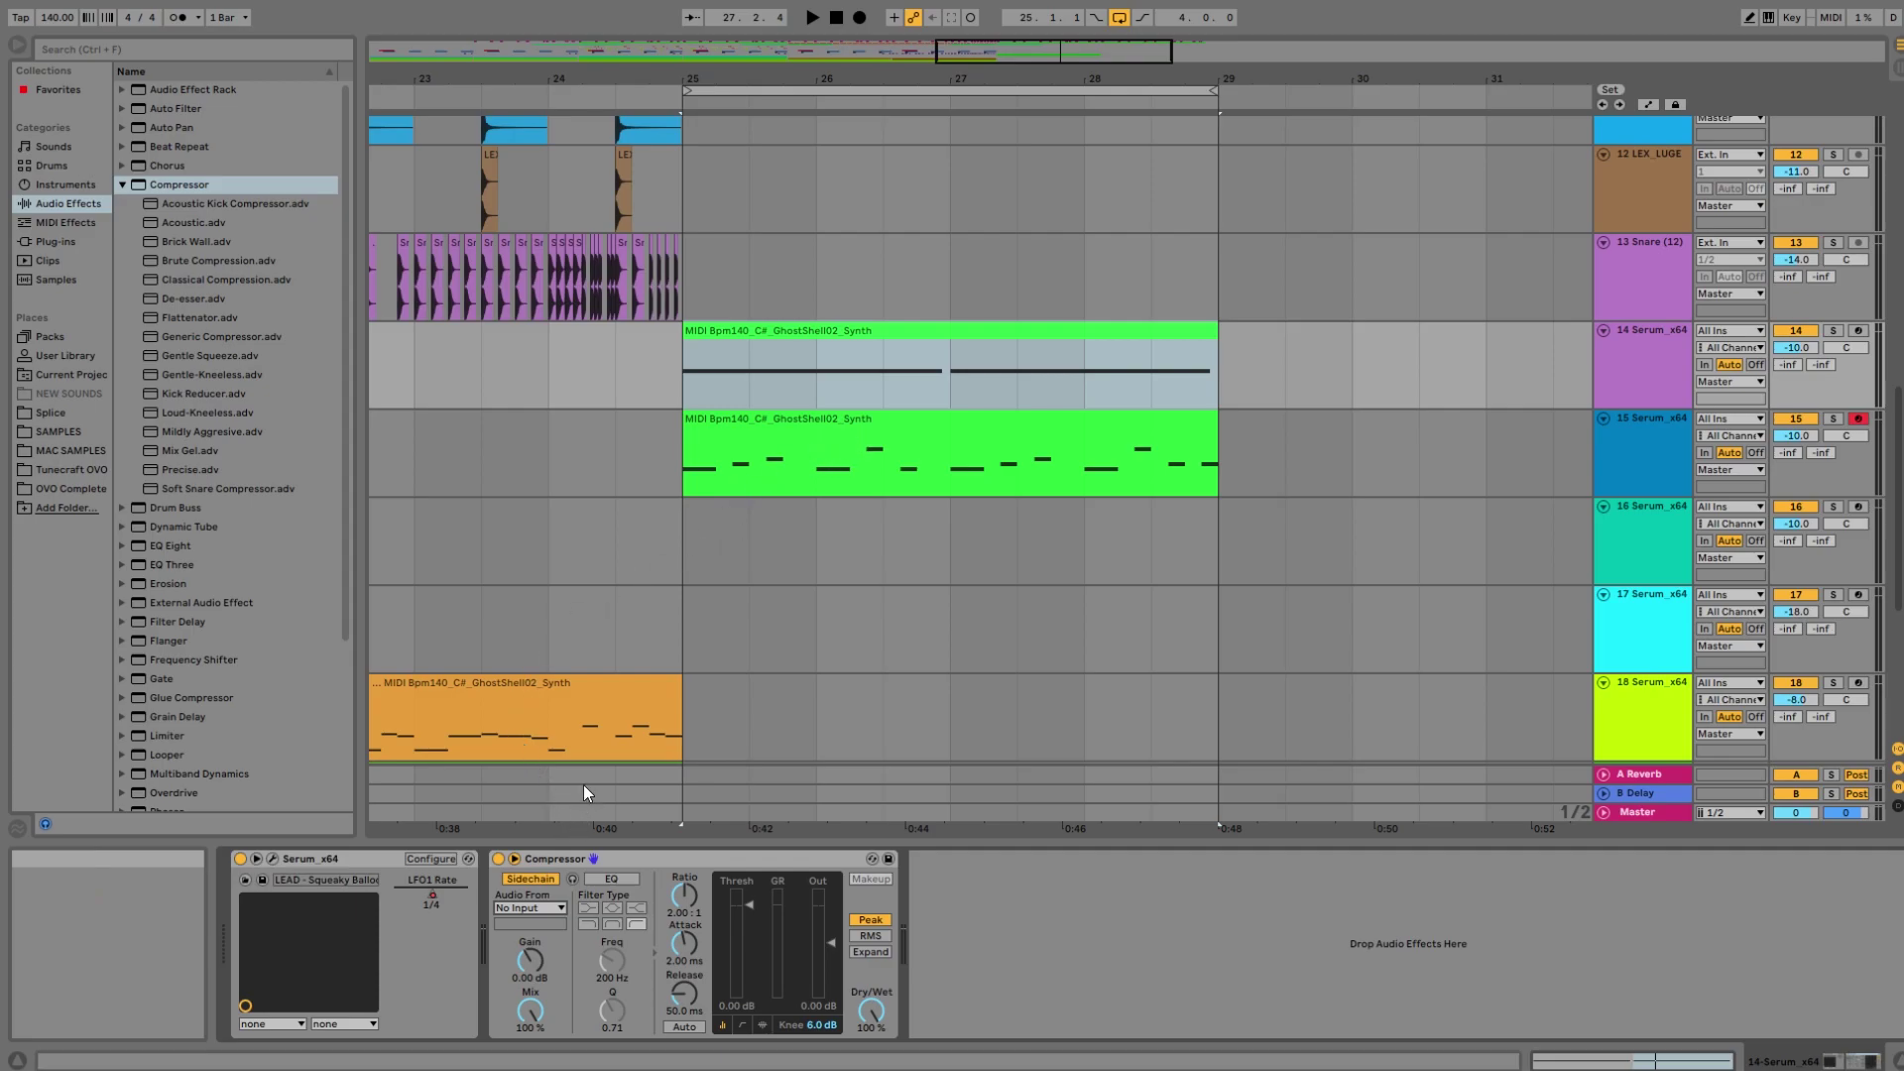
Feed the lead compressor's sidechain from the DECAP kick track and set its threshold to about -15.7 dB during playback.
key("space")
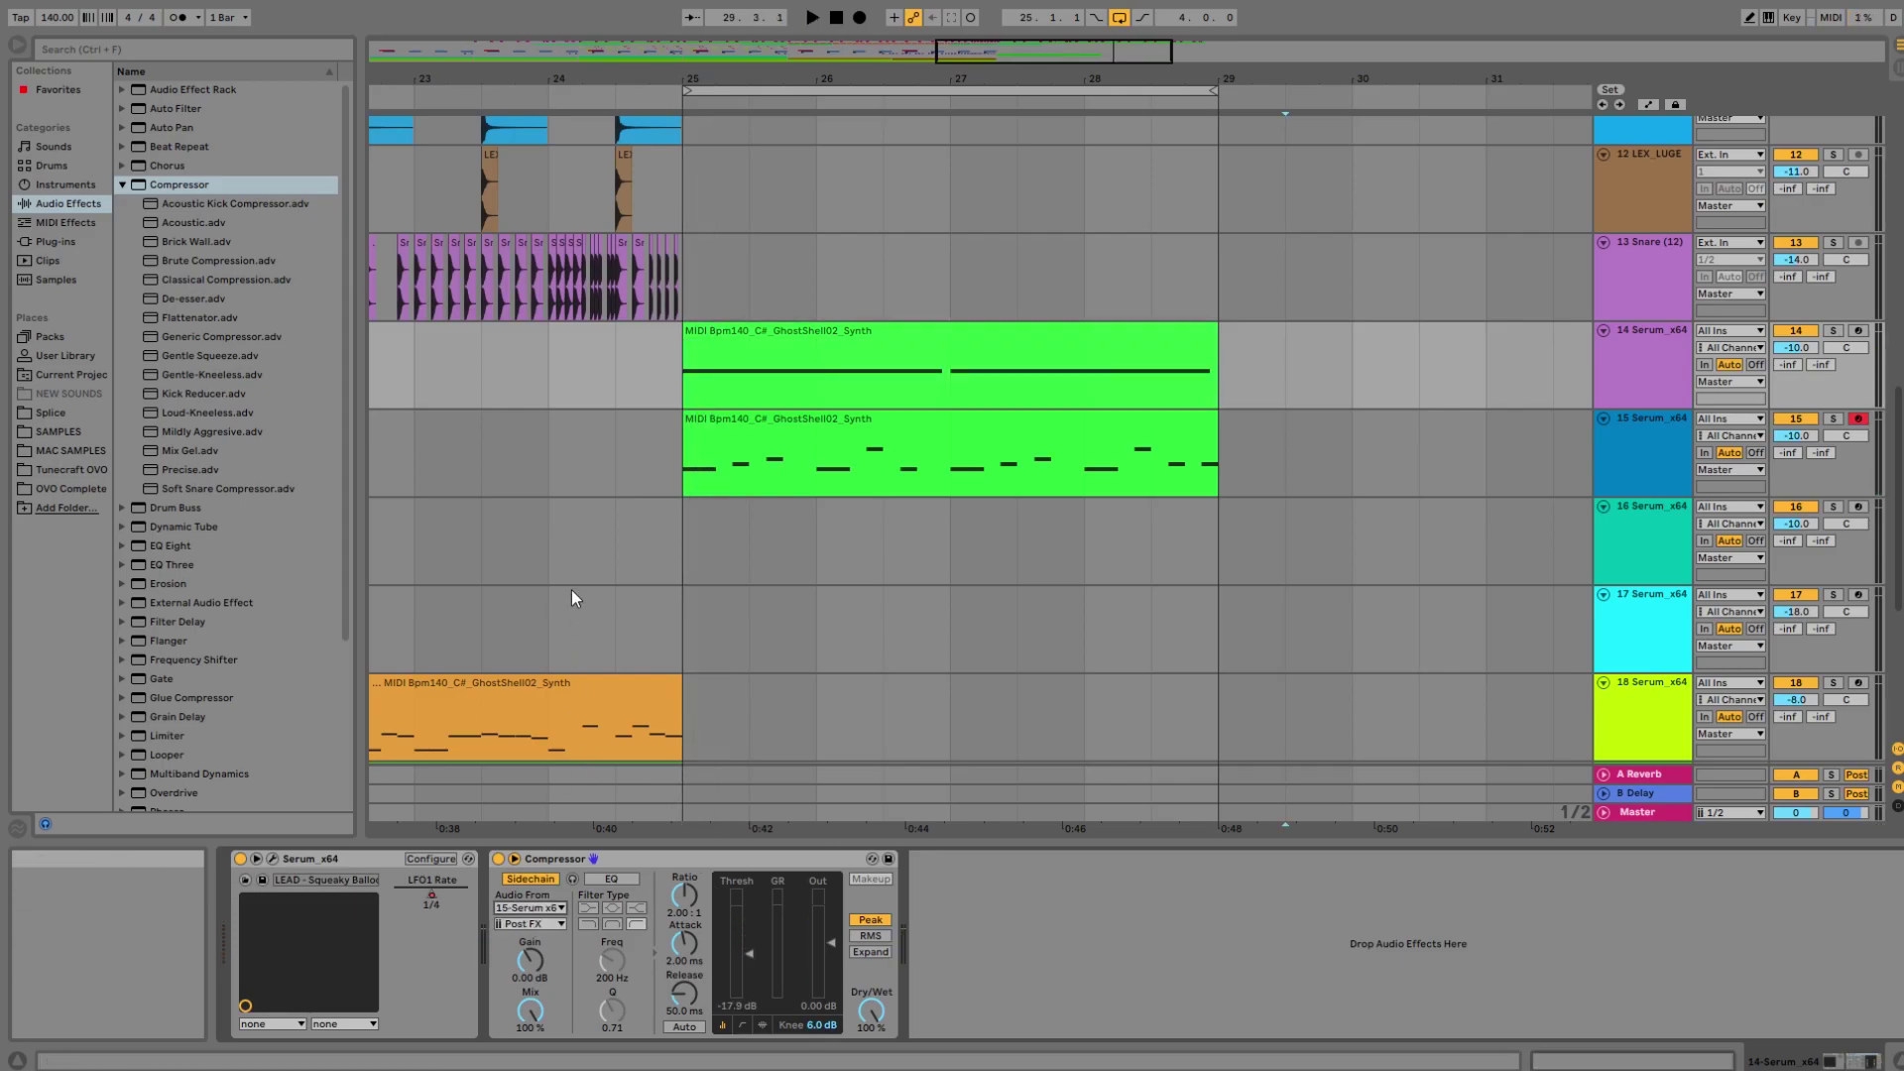
key("space")
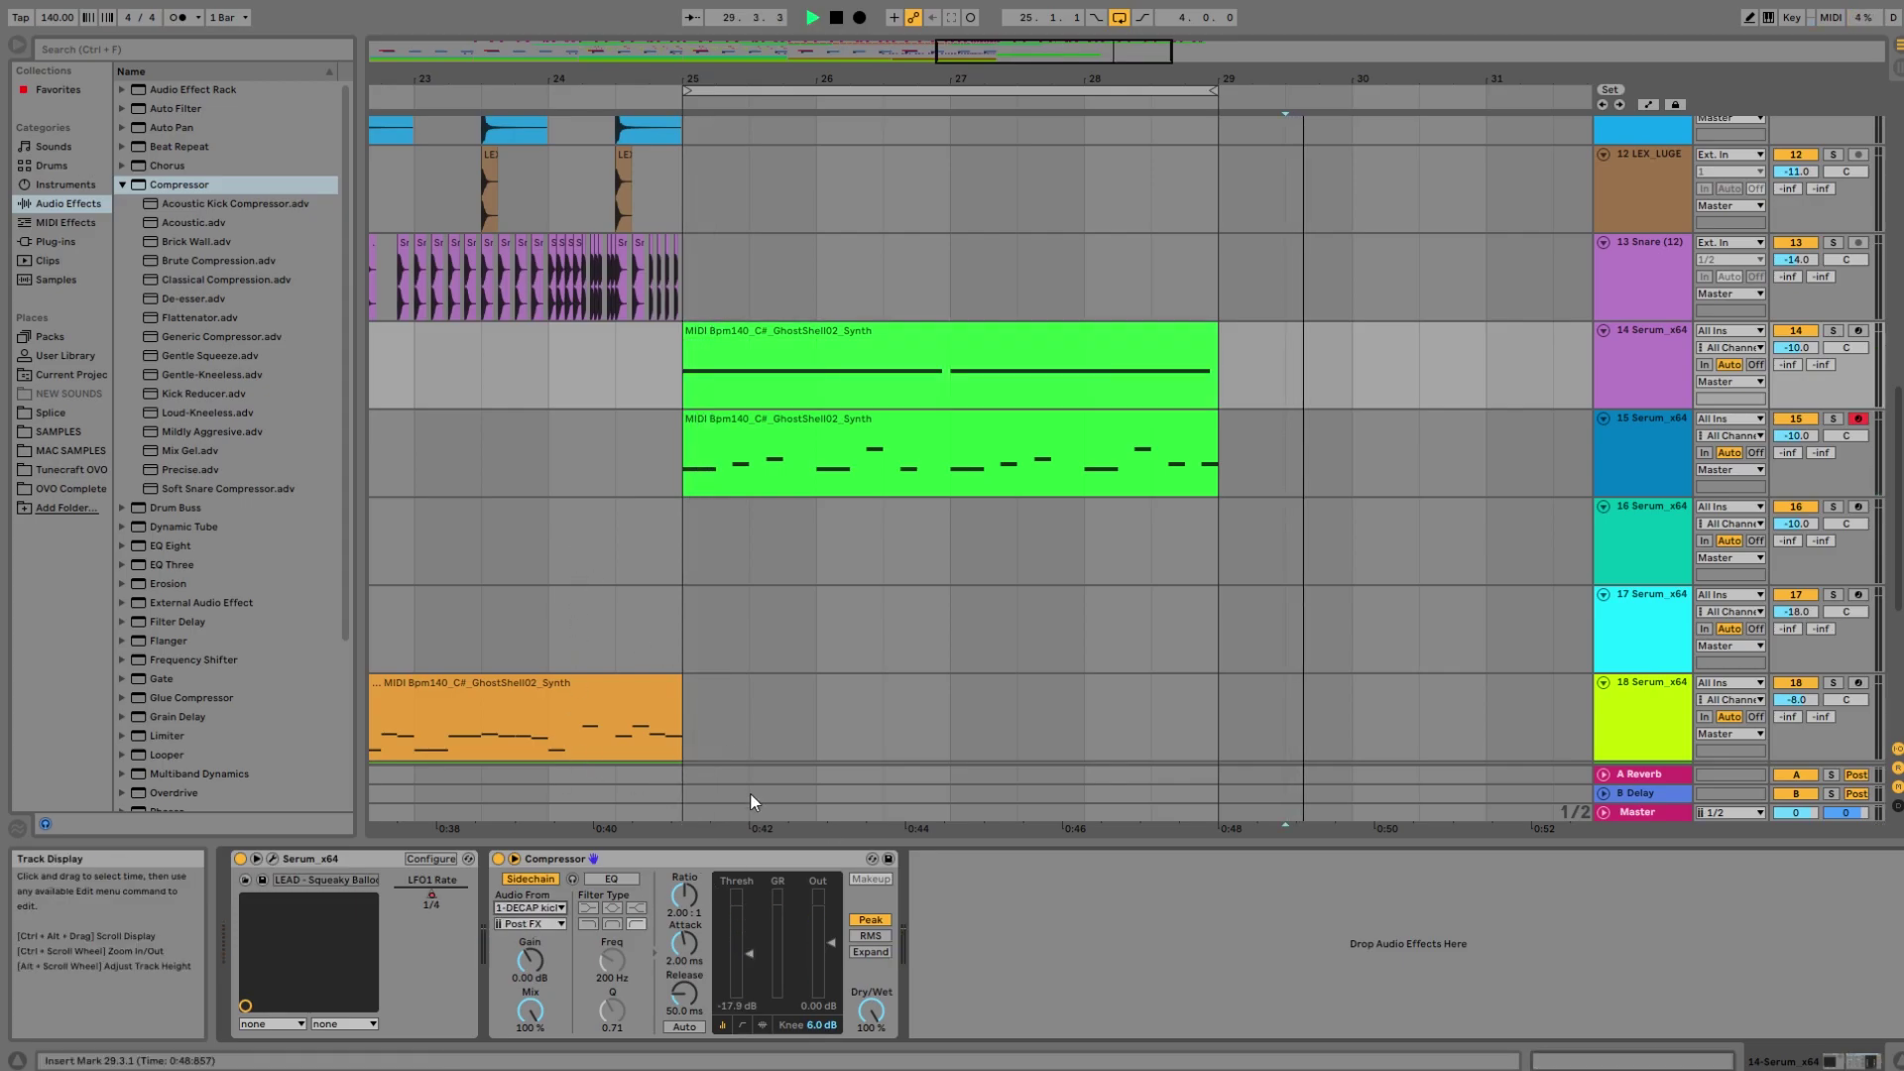
left_click(874, 425)
left_click(1632, 401)
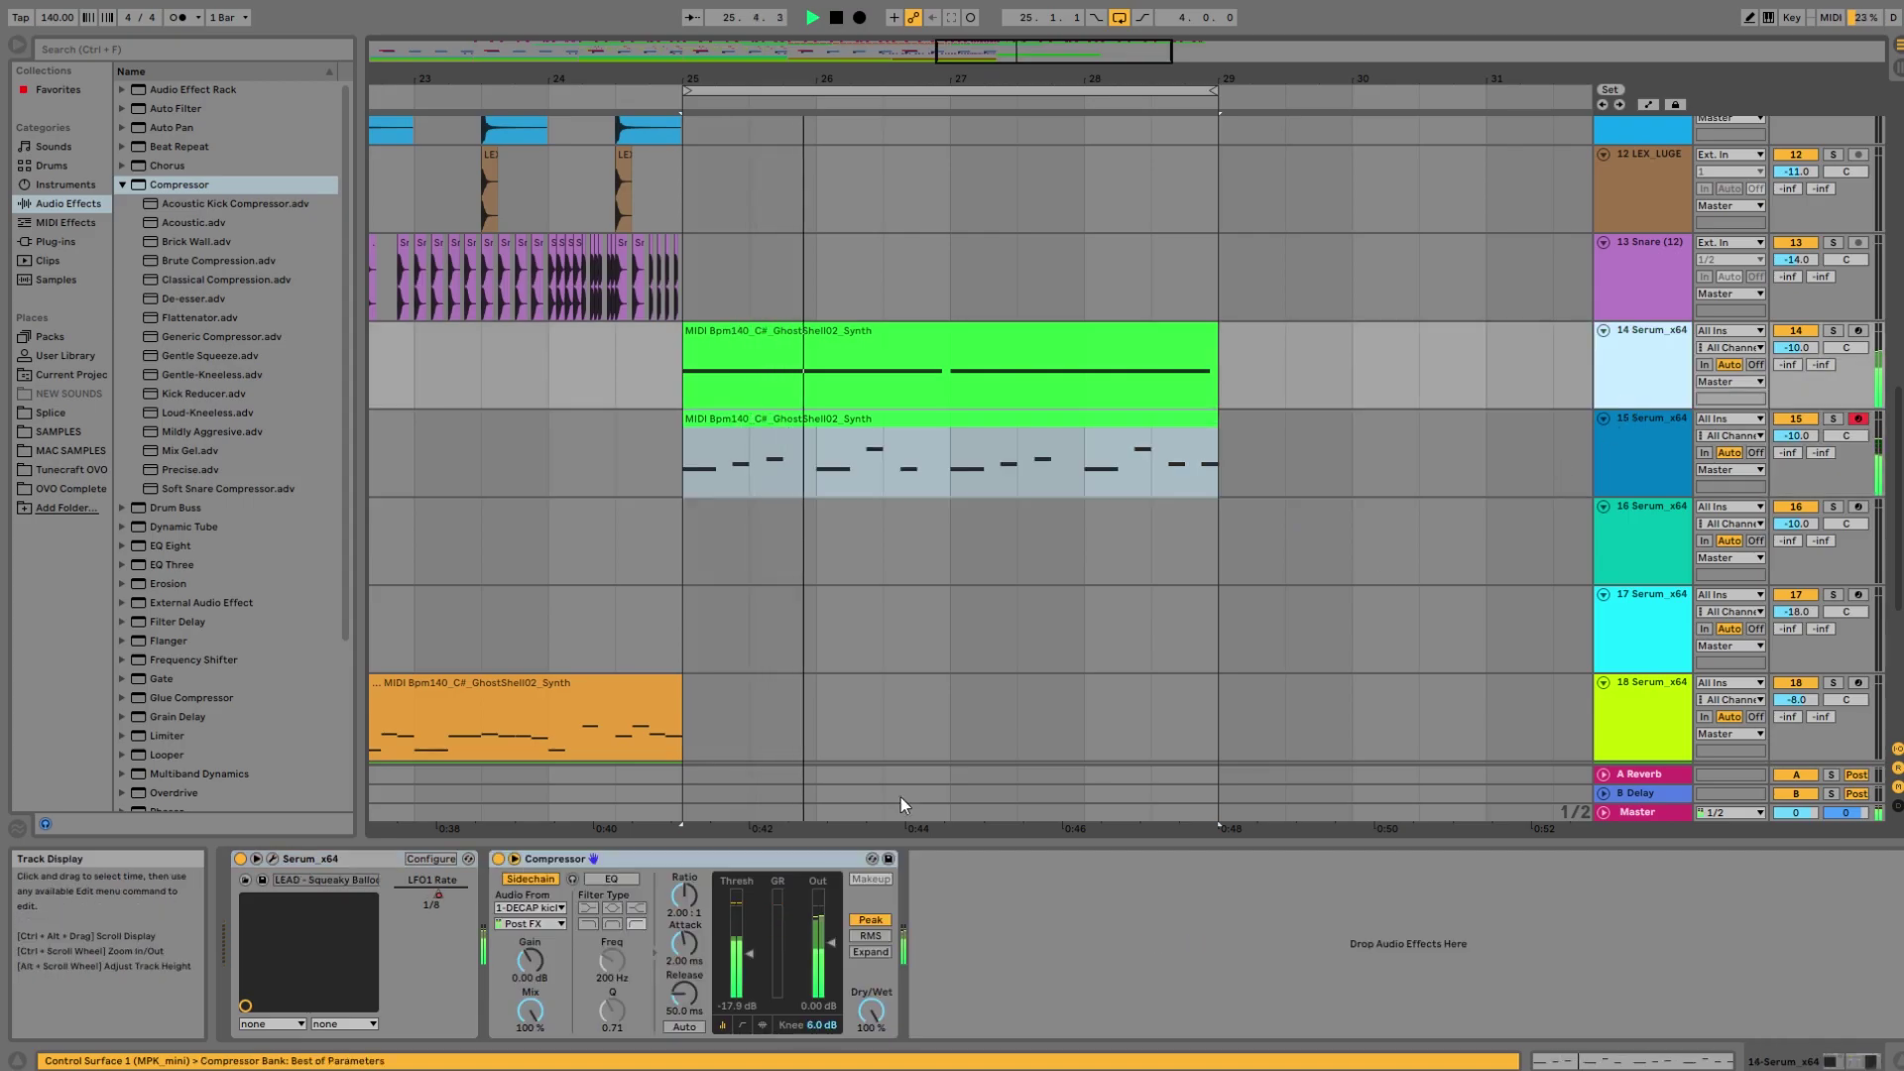
left_click_drag(750, 954, 750, 997)
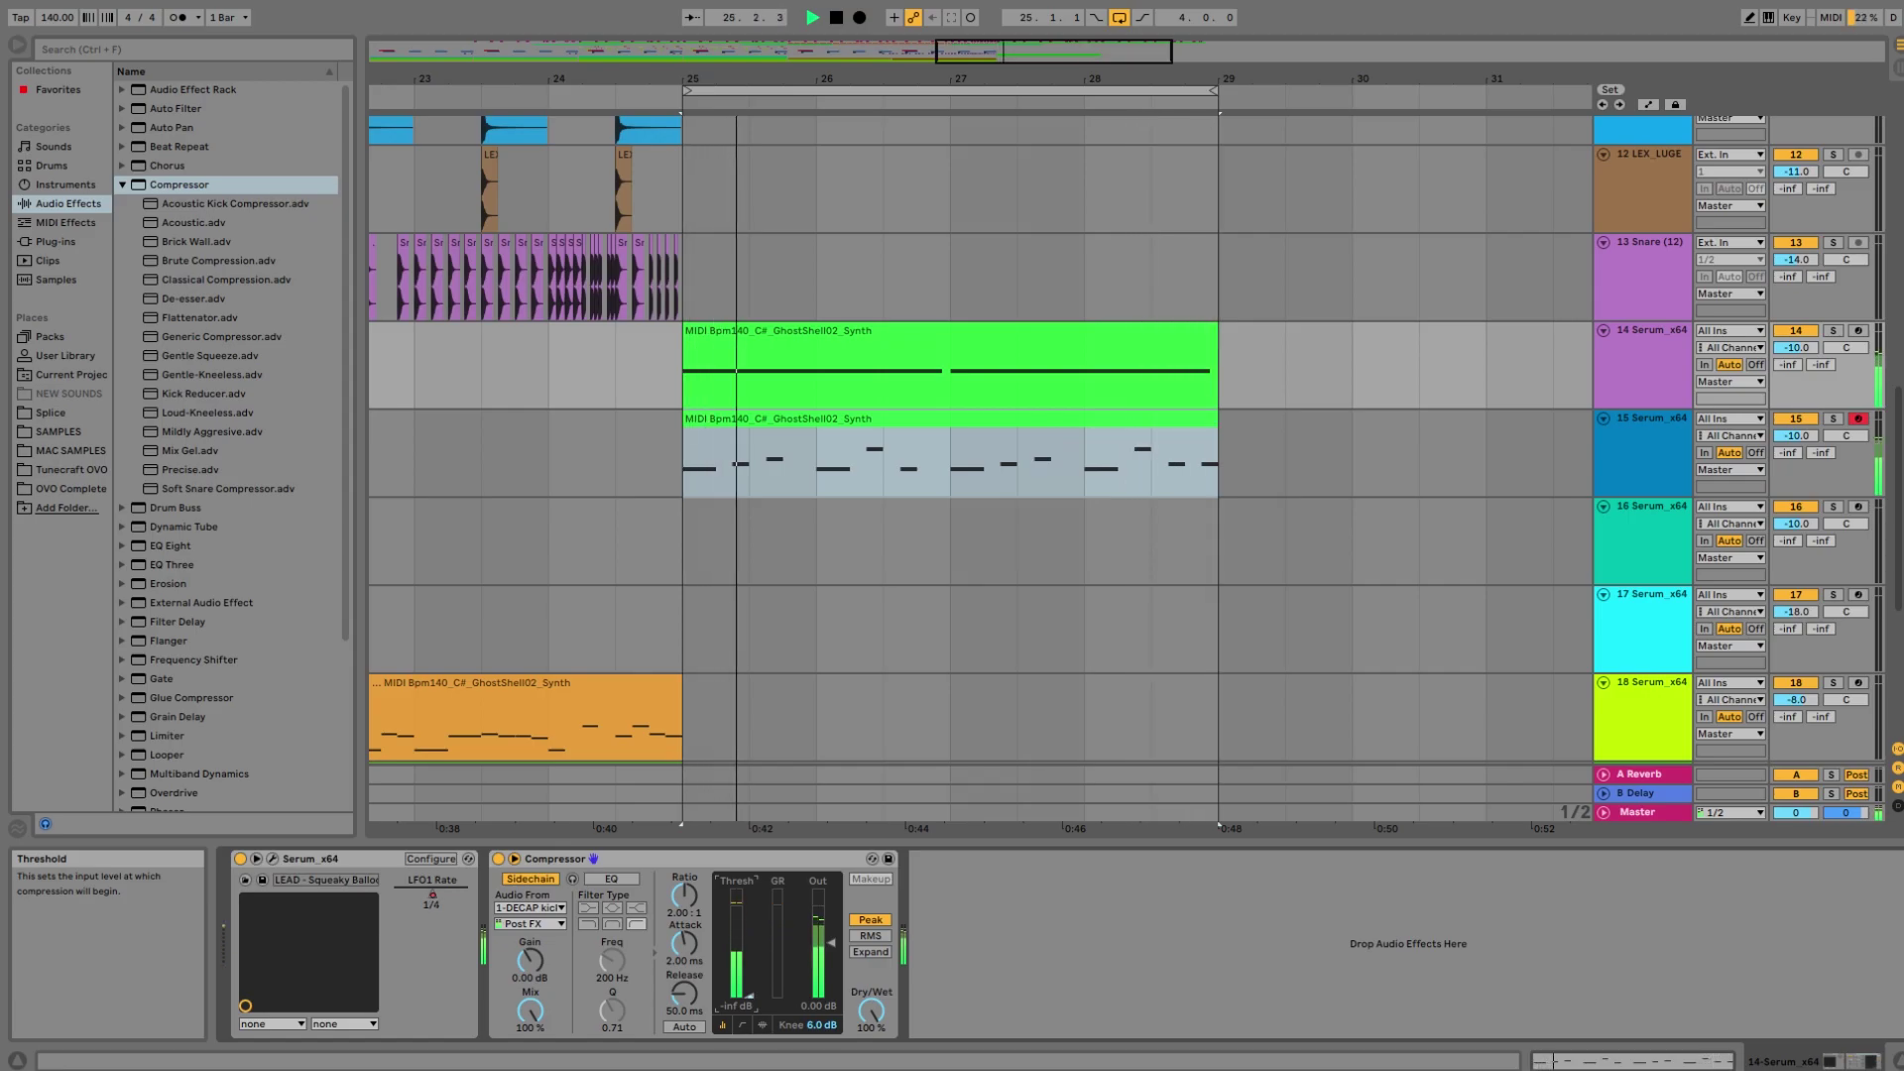
left_click_drag(749, 997, 750, 960)
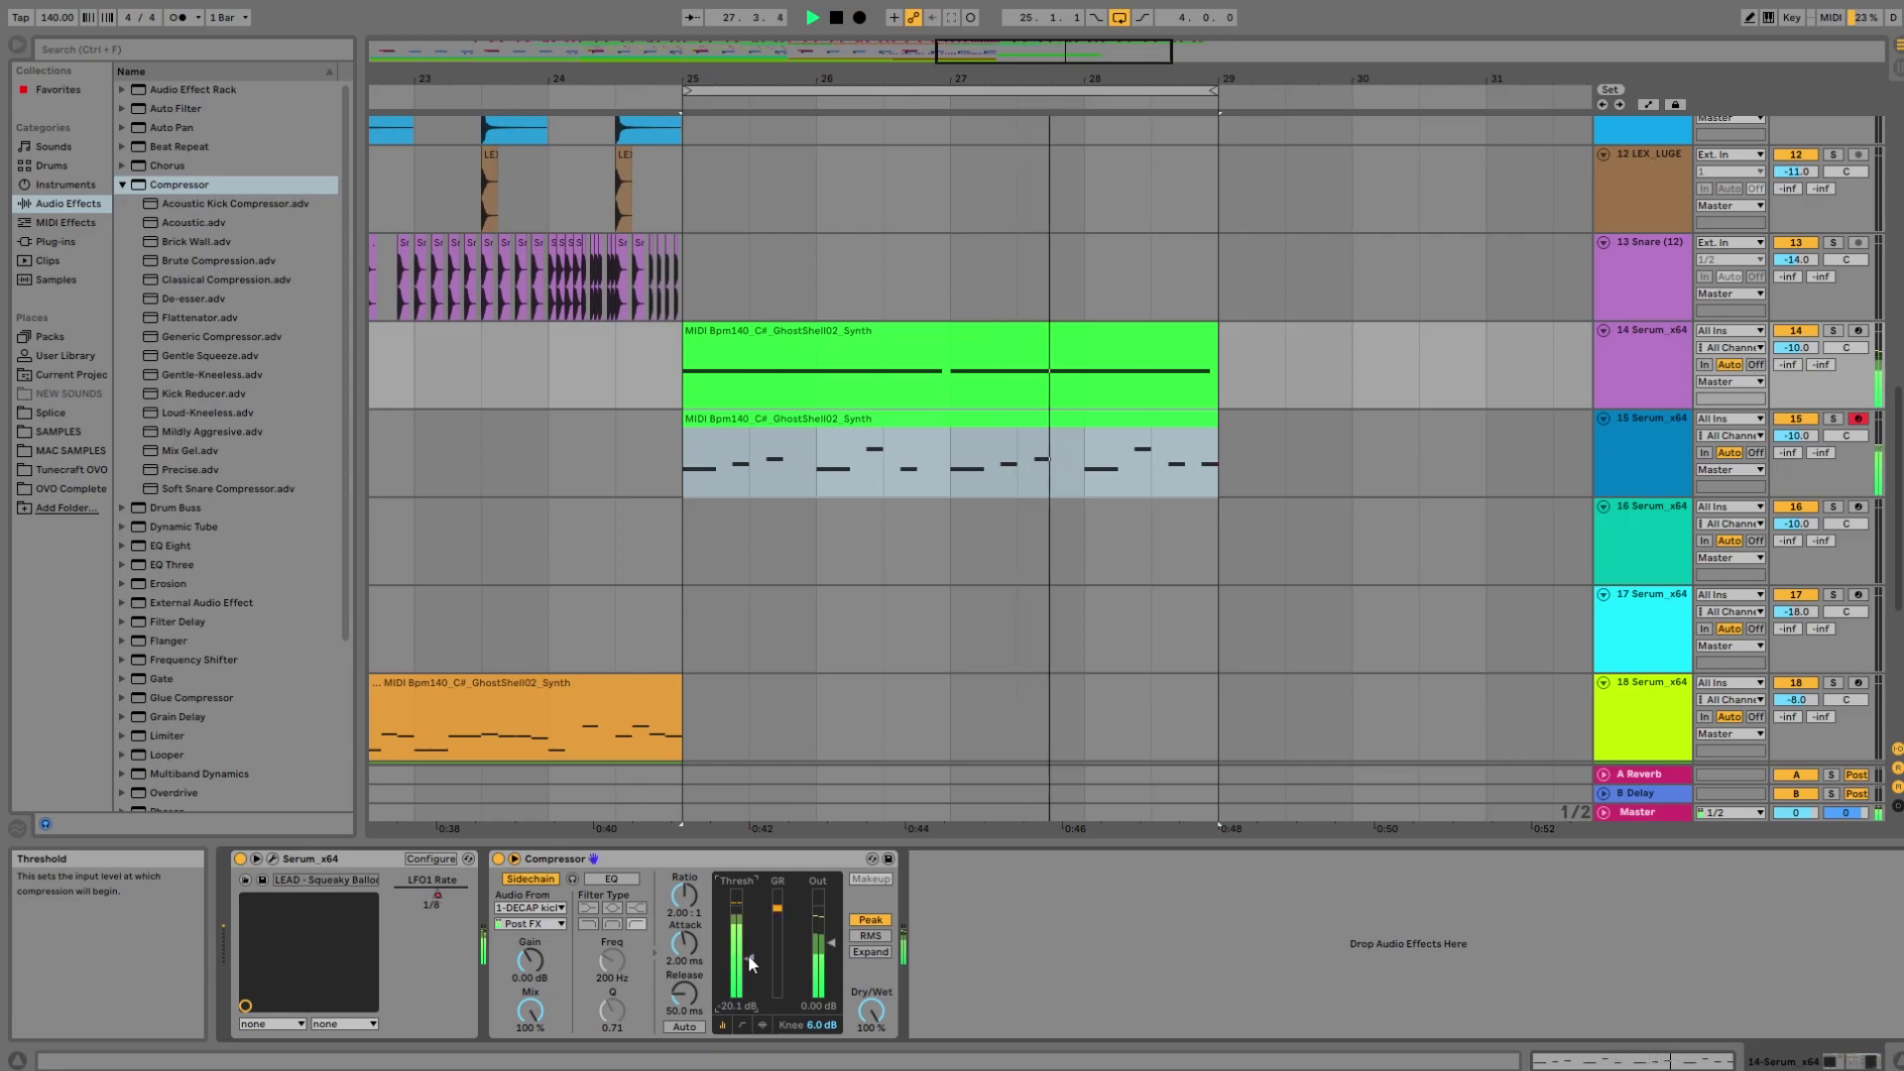
Set the lead track 14's volume to -12 dB in the Session mixer and add the Generic Compressor preset to its chain.
left_click(1897, 46)
left_click_drag(759, 828, 1200, 829)
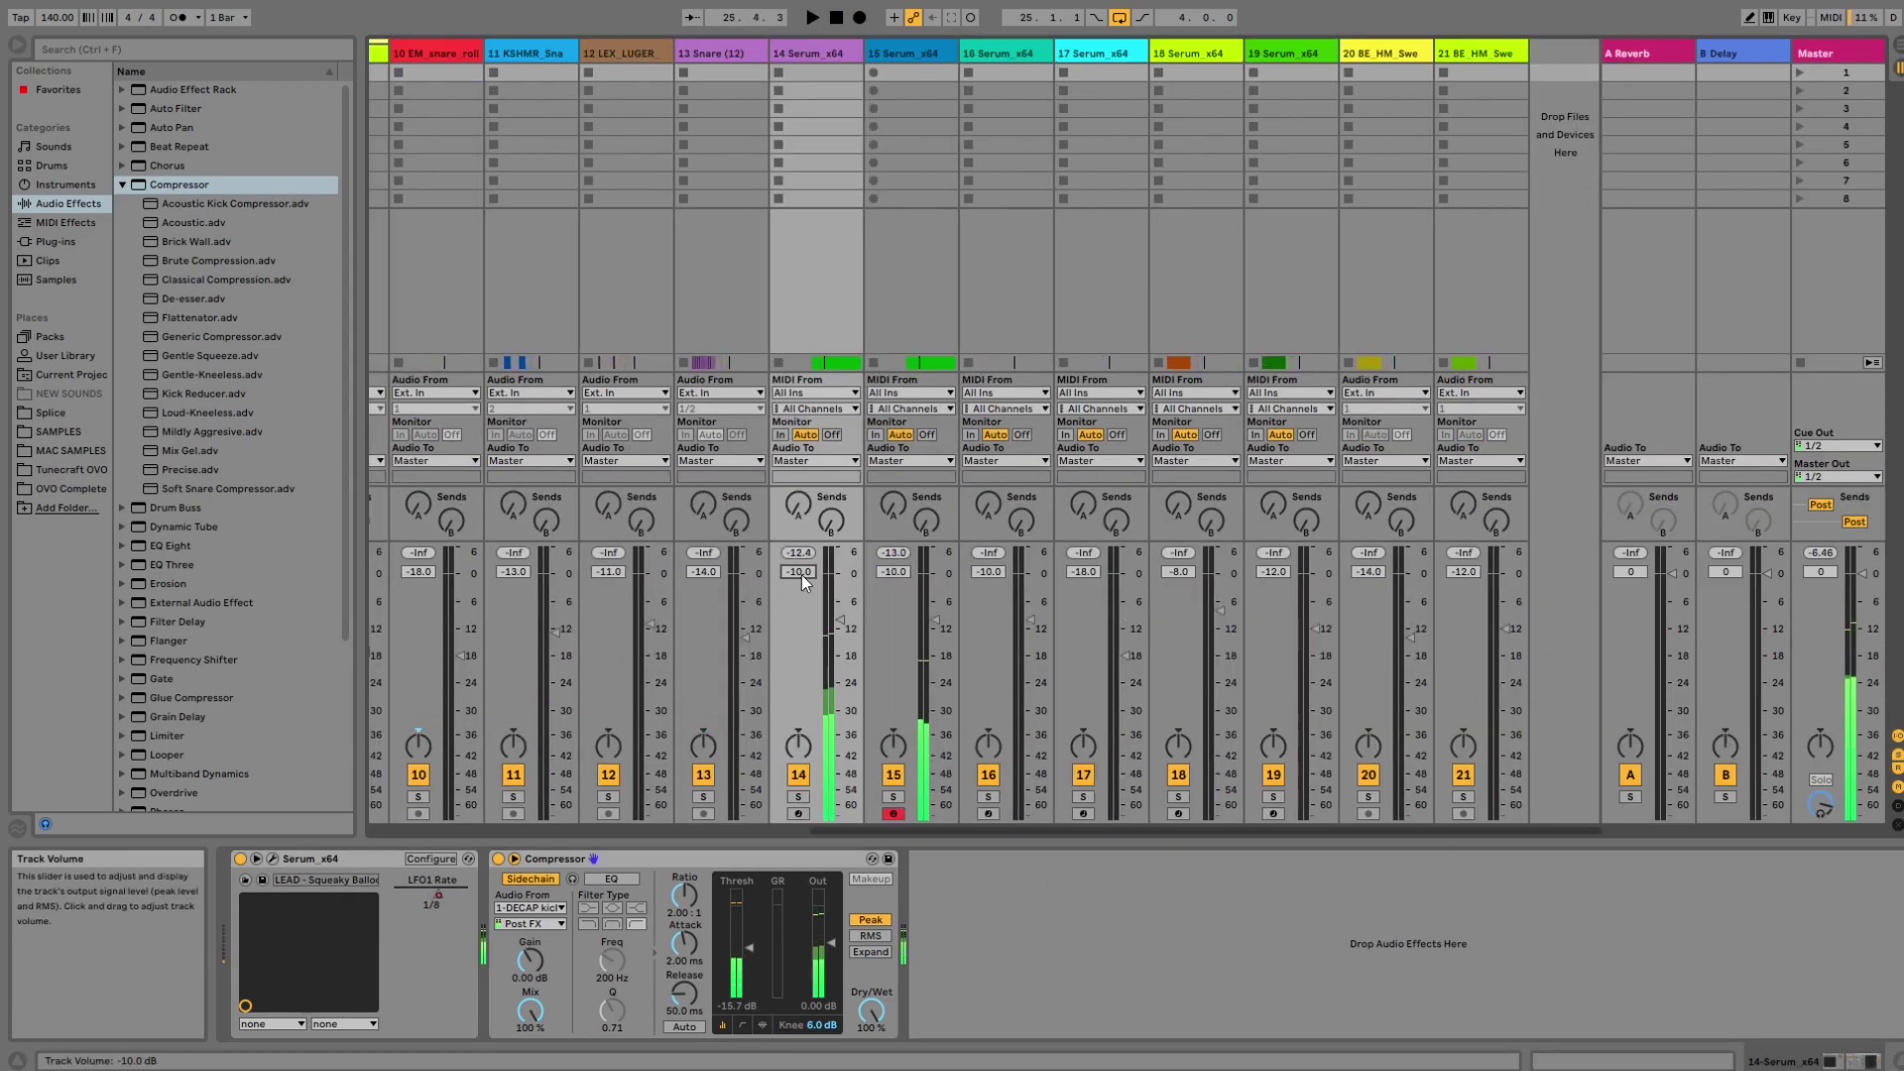
scroll(801, 574, "down", 2)
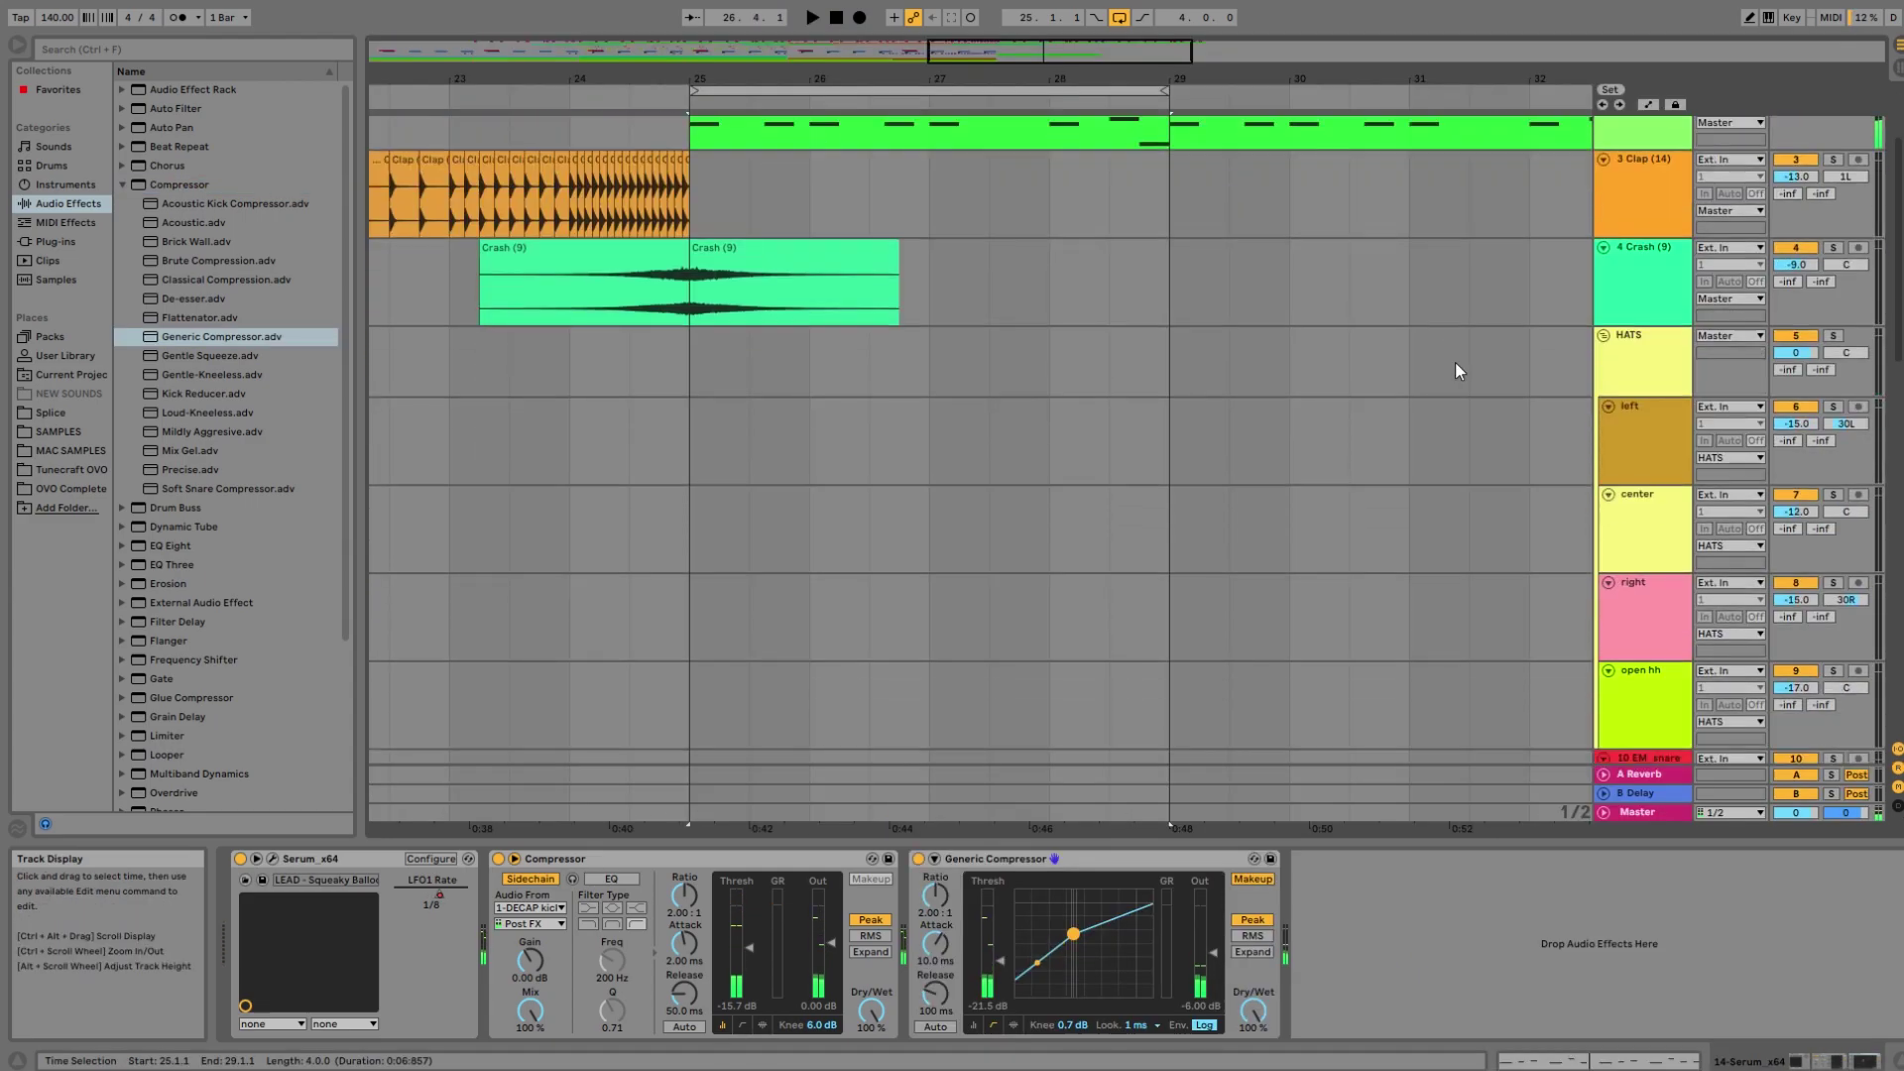
Try repeating the KSHMR snap on track 11 across the drop from bar 25 and play it.
scroll(1455, 361, "down", 3)
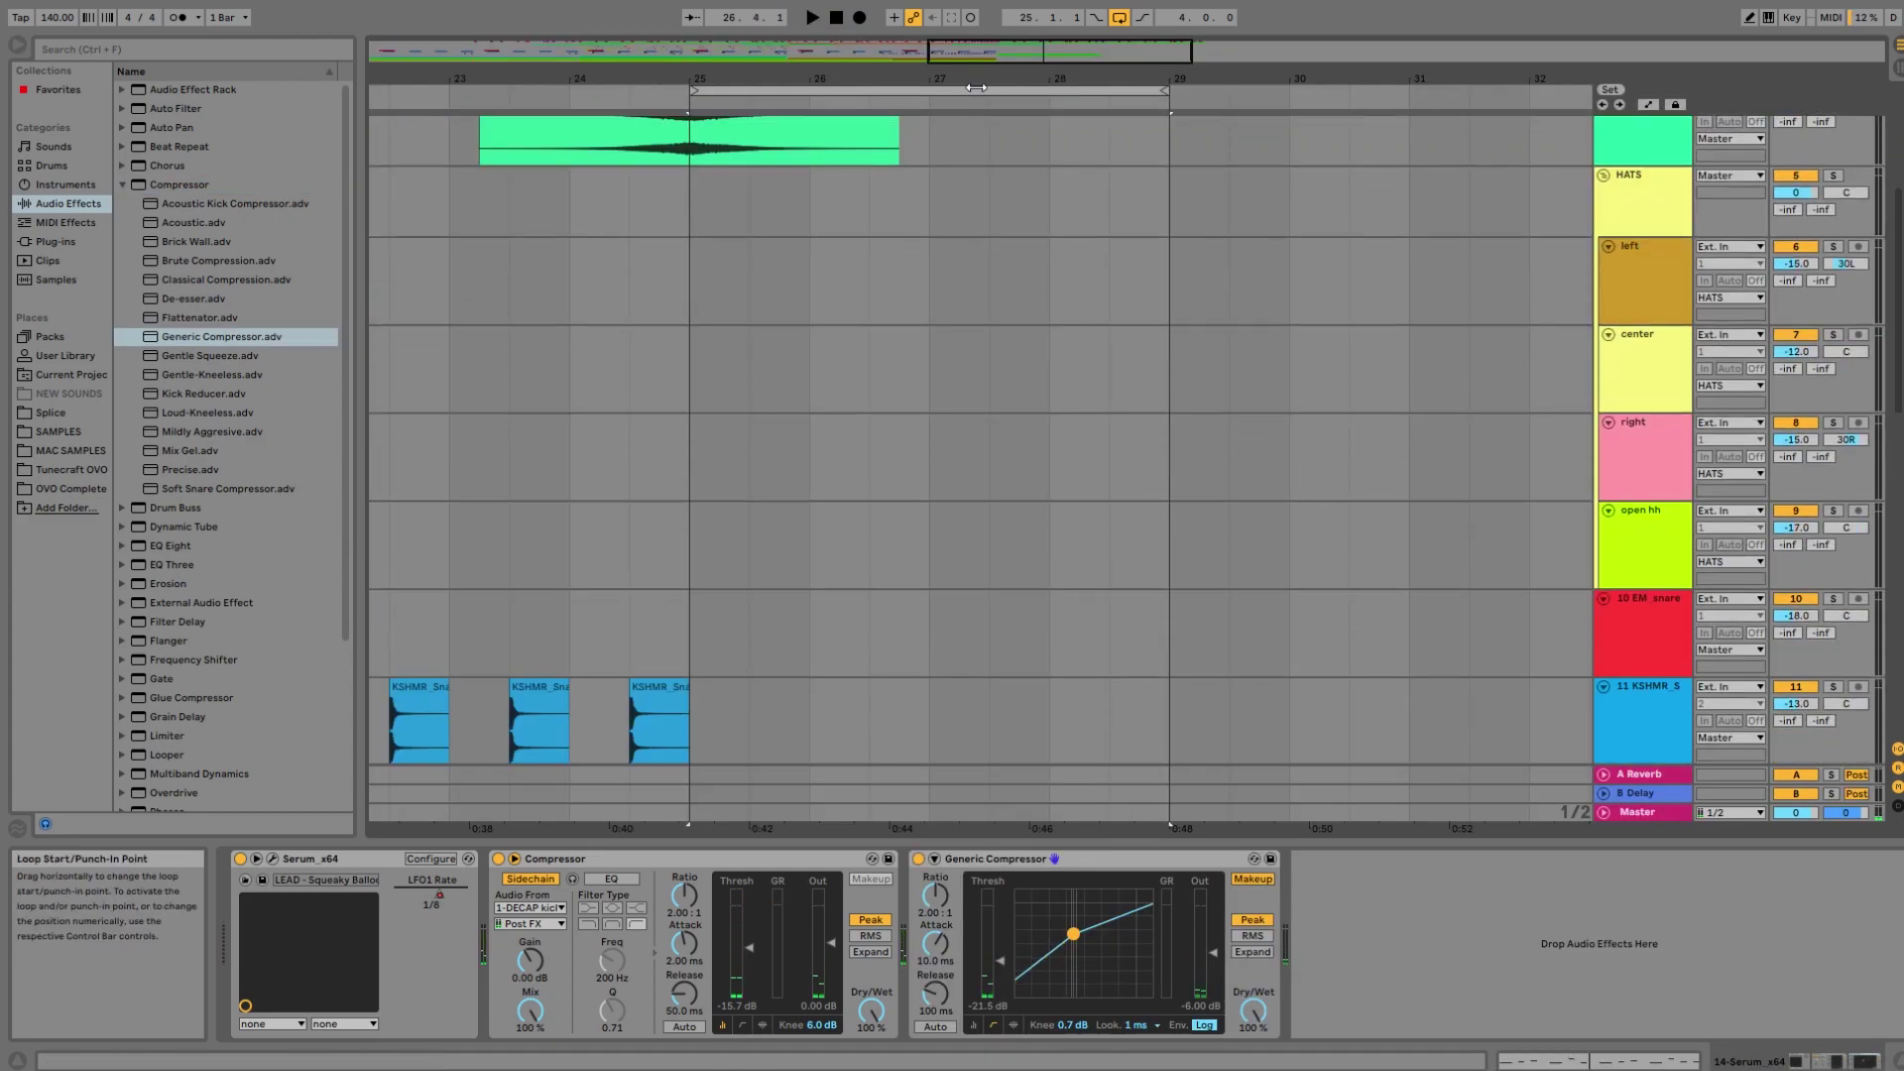
left_click_drag(968, 79, 1029, 54)
scroll(892, 536, "down", 3)
left_click_drag(821, 504, 493, 505)
key("ctrl+d")
key("space")
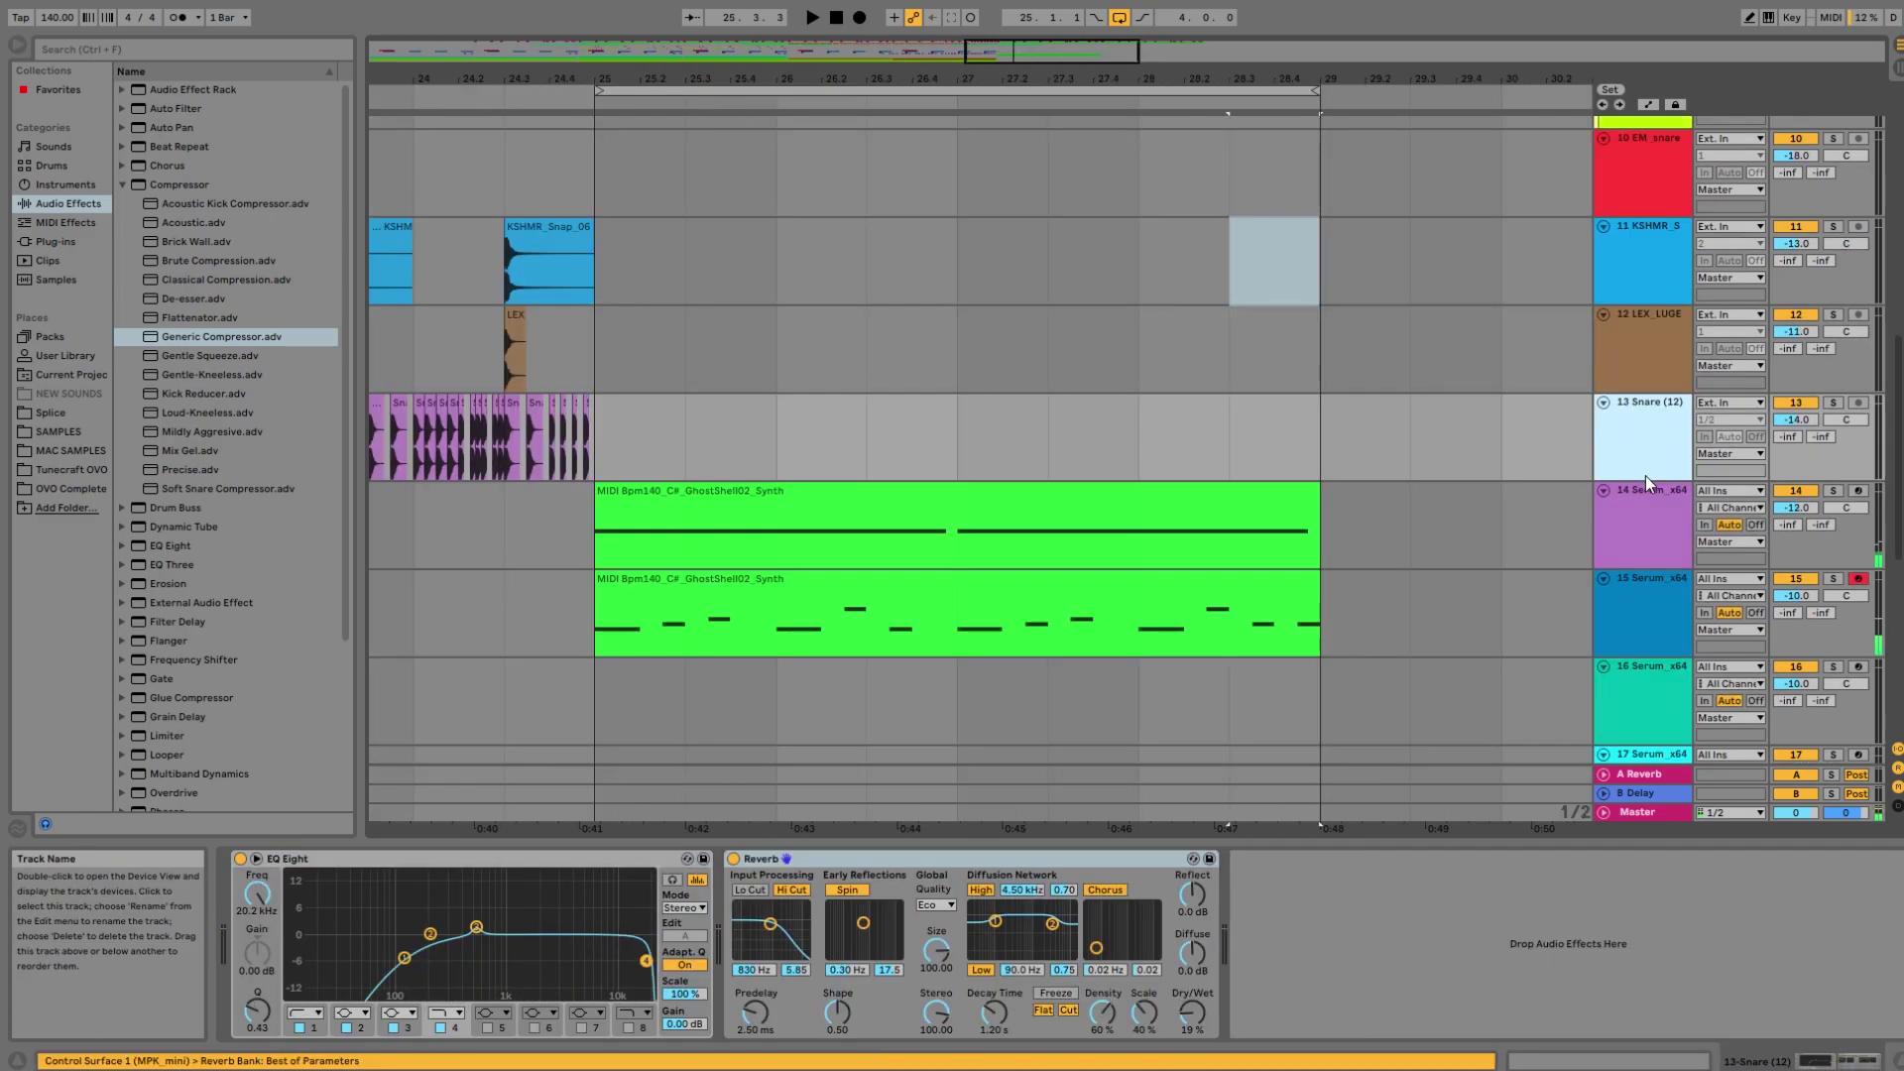
Insert an audio track below track 13, place Decap_Pop_AF_Snare.wav from the Splice folder at 25.3, and play it.
key("ctrl+t")
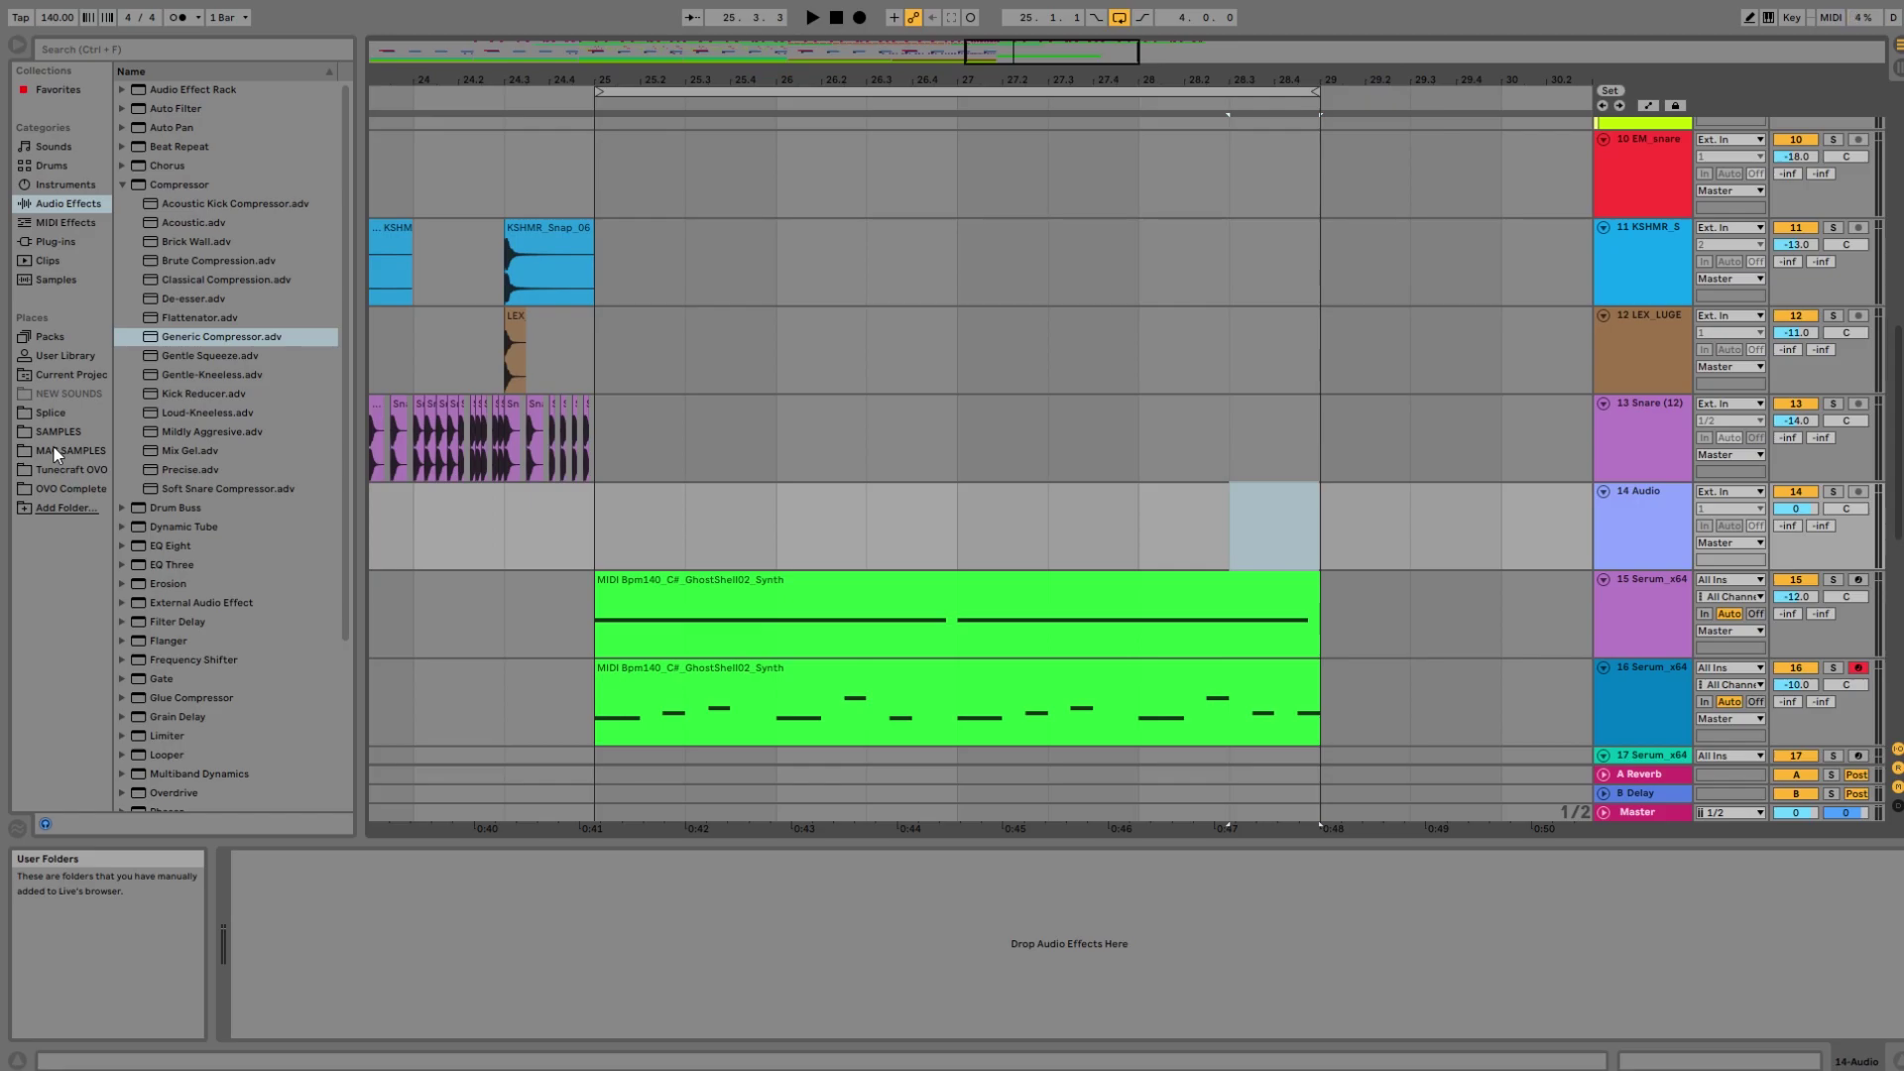
left_click(68, 411)
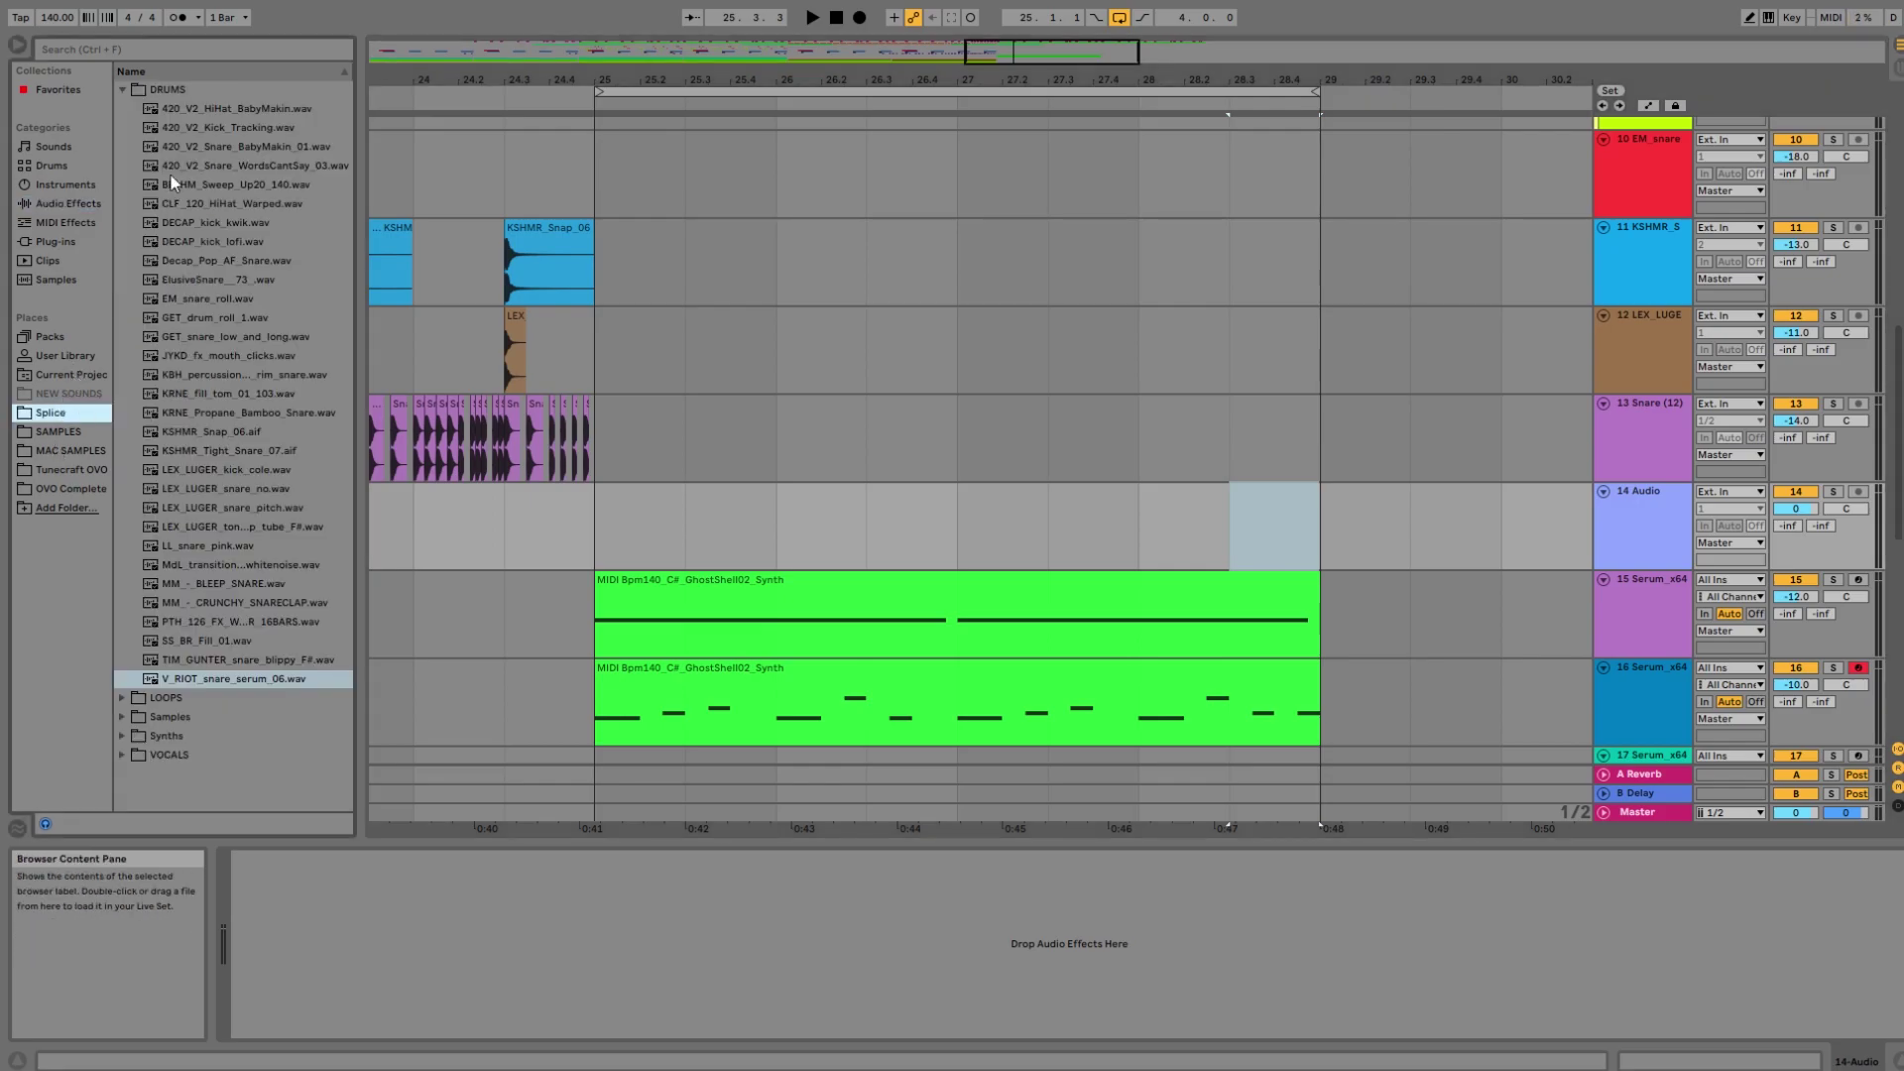
left_click_drag(226, 260, 682, 488)
left_click(603, 514)
key("space")
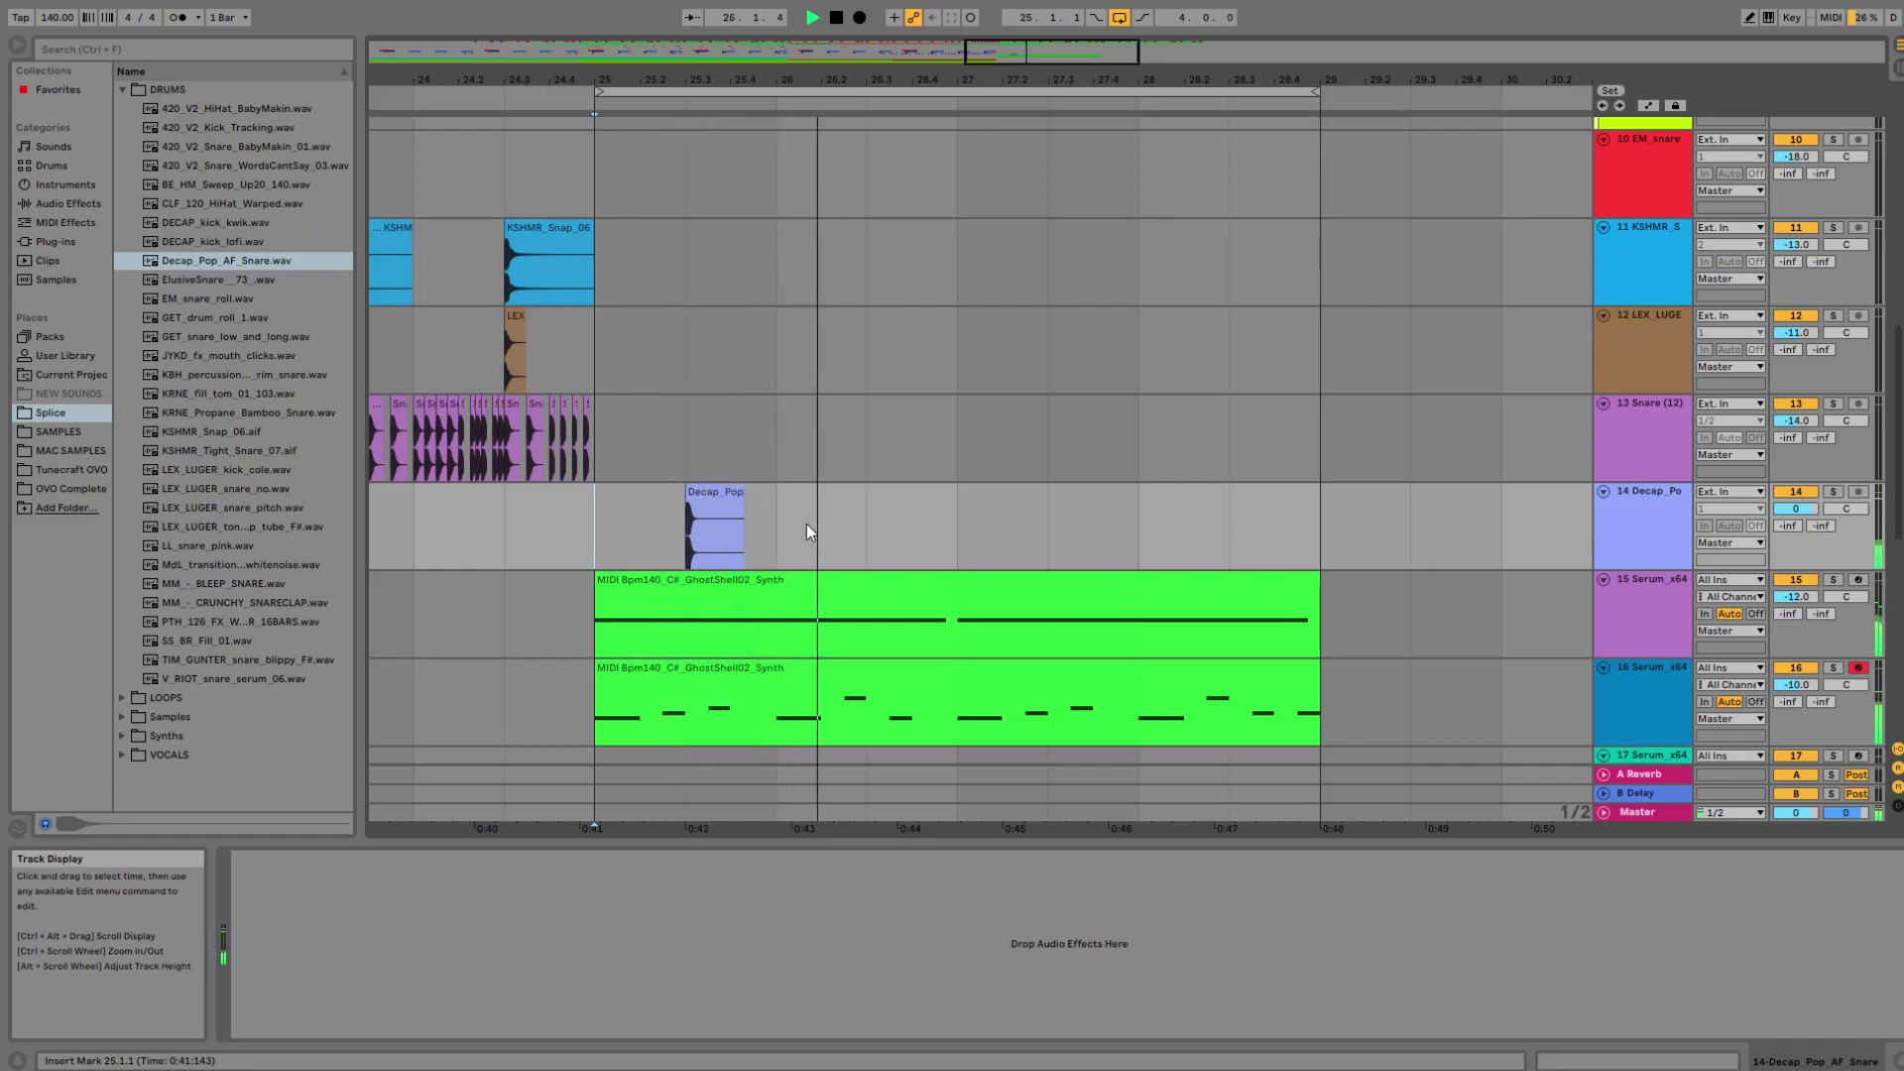
Duplicate the Decap snare onto beat 3 of bars 26, 27 and 28 and play from bar 25.
left_click_drag(865, 527, 678, 526)
key("ctrl+d")
key("ctrl+d")
key("ctrl+d")
left_click(585, 532)
key("space")
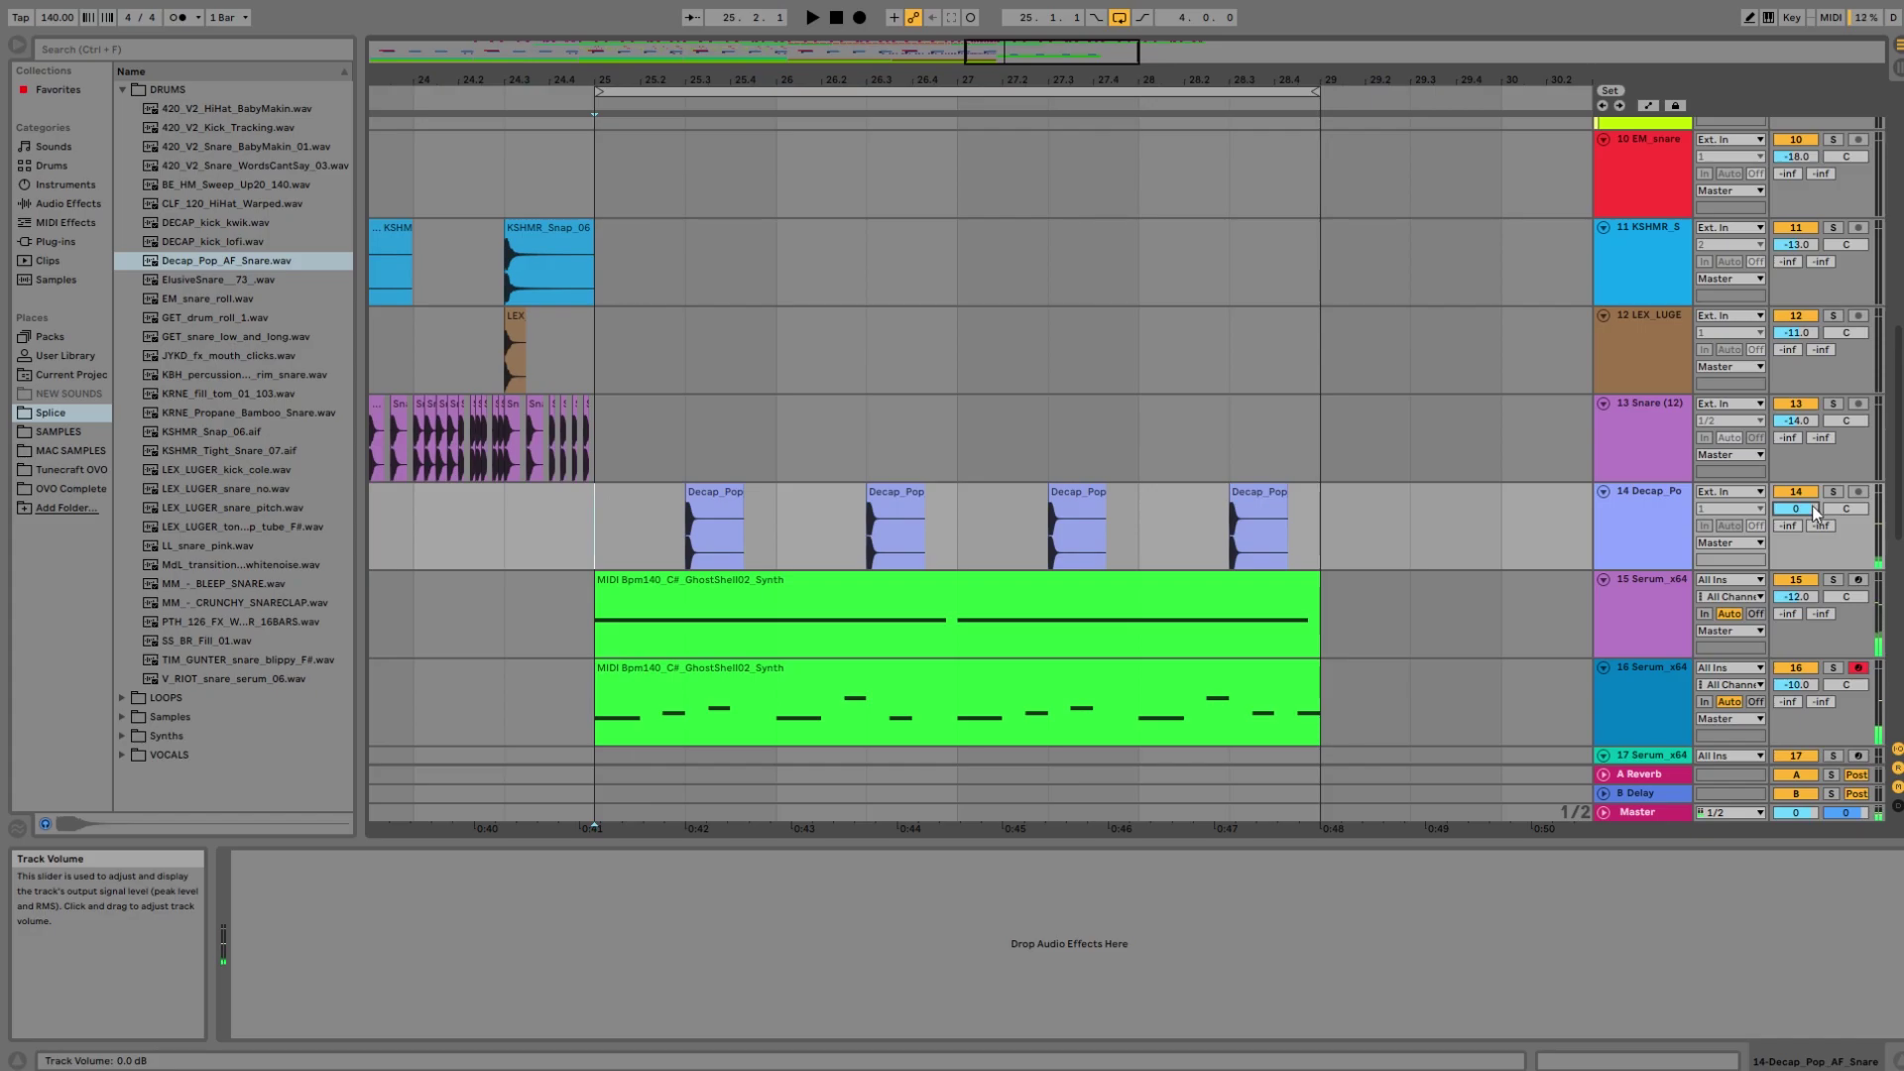
Set the Decap snare track's volume to -12 dB and play the drop.
left_click(1812, 509)
type("-12")
key("Return")
key("space")
scroll(1557, 388, "up", 1)
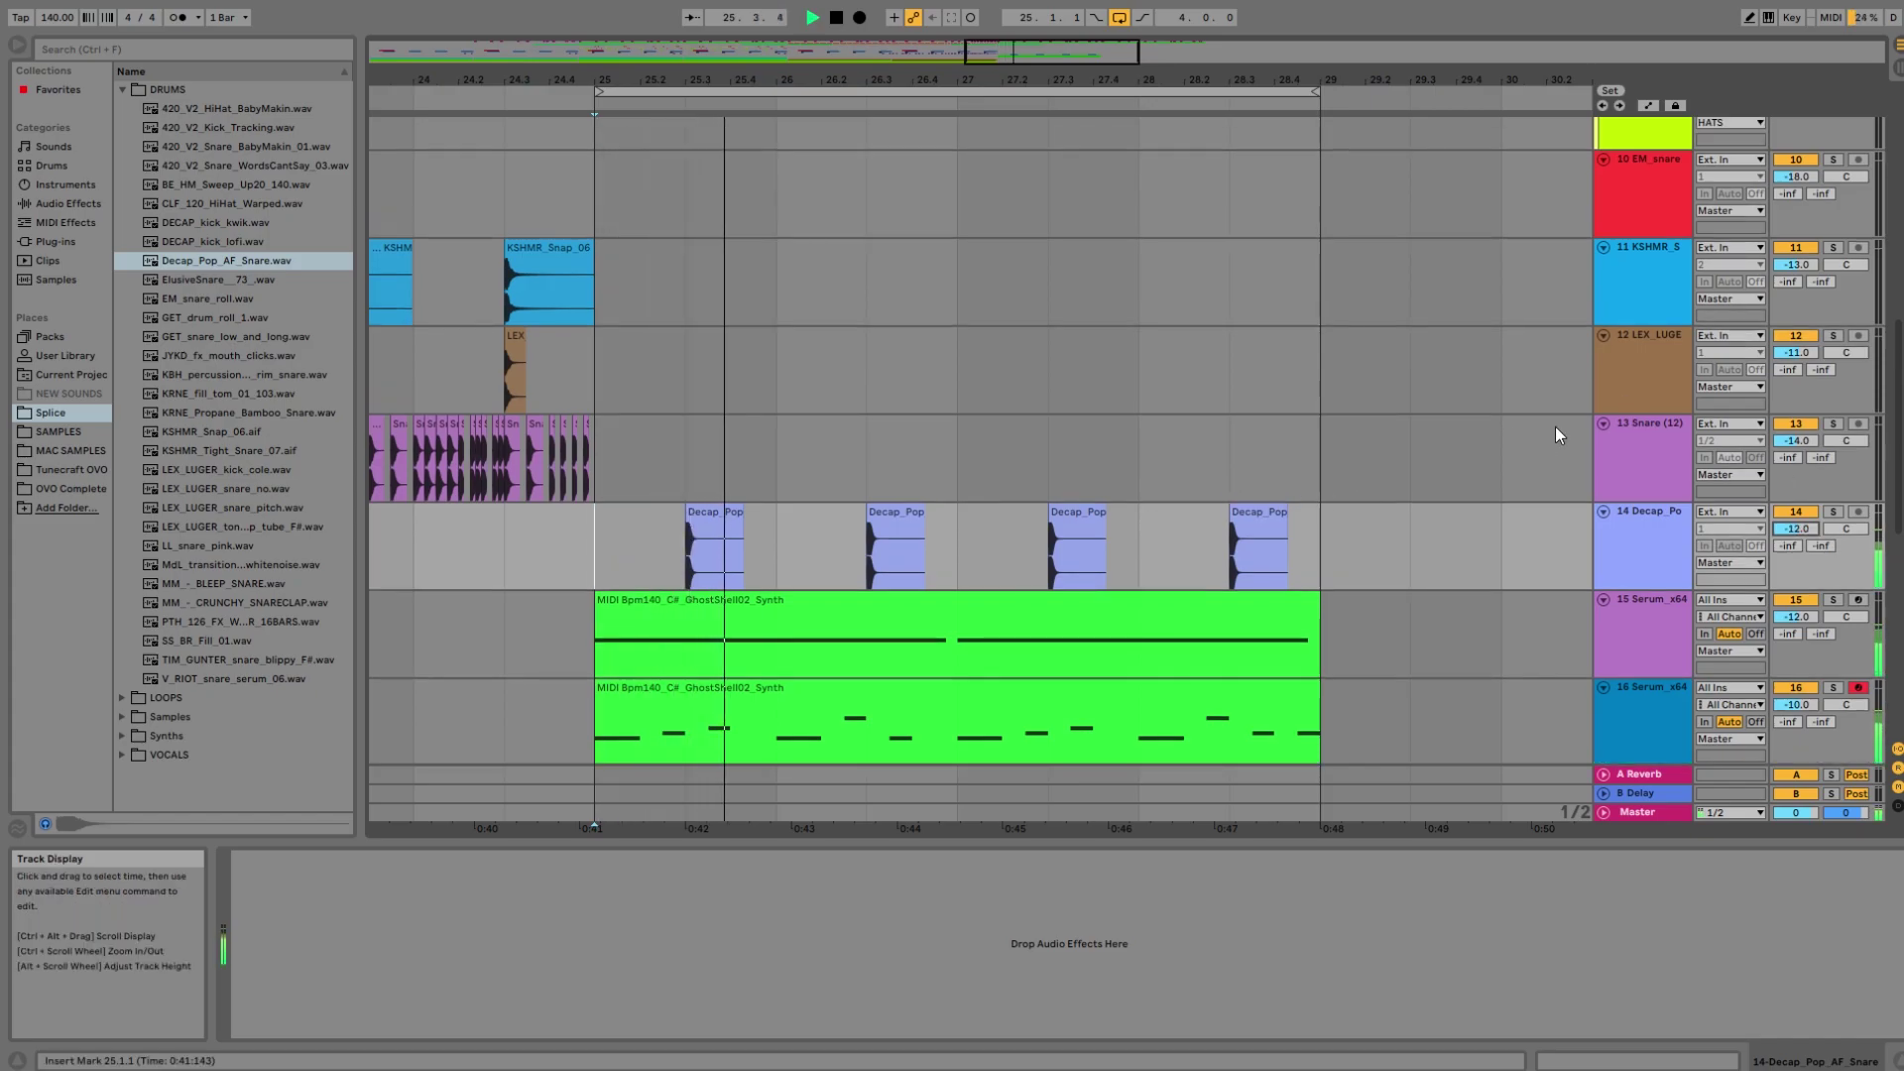
Copy the EQ Eight from track 12 onto the Decap snare track 14 and show it in that track's device chain.
left_click(1641, 362)
left_click_drag(451, 859, 843, 510)
double_click(896, 512)
left_click(807, 579)
left_click(1641, 541)
double_click(1642, 545)
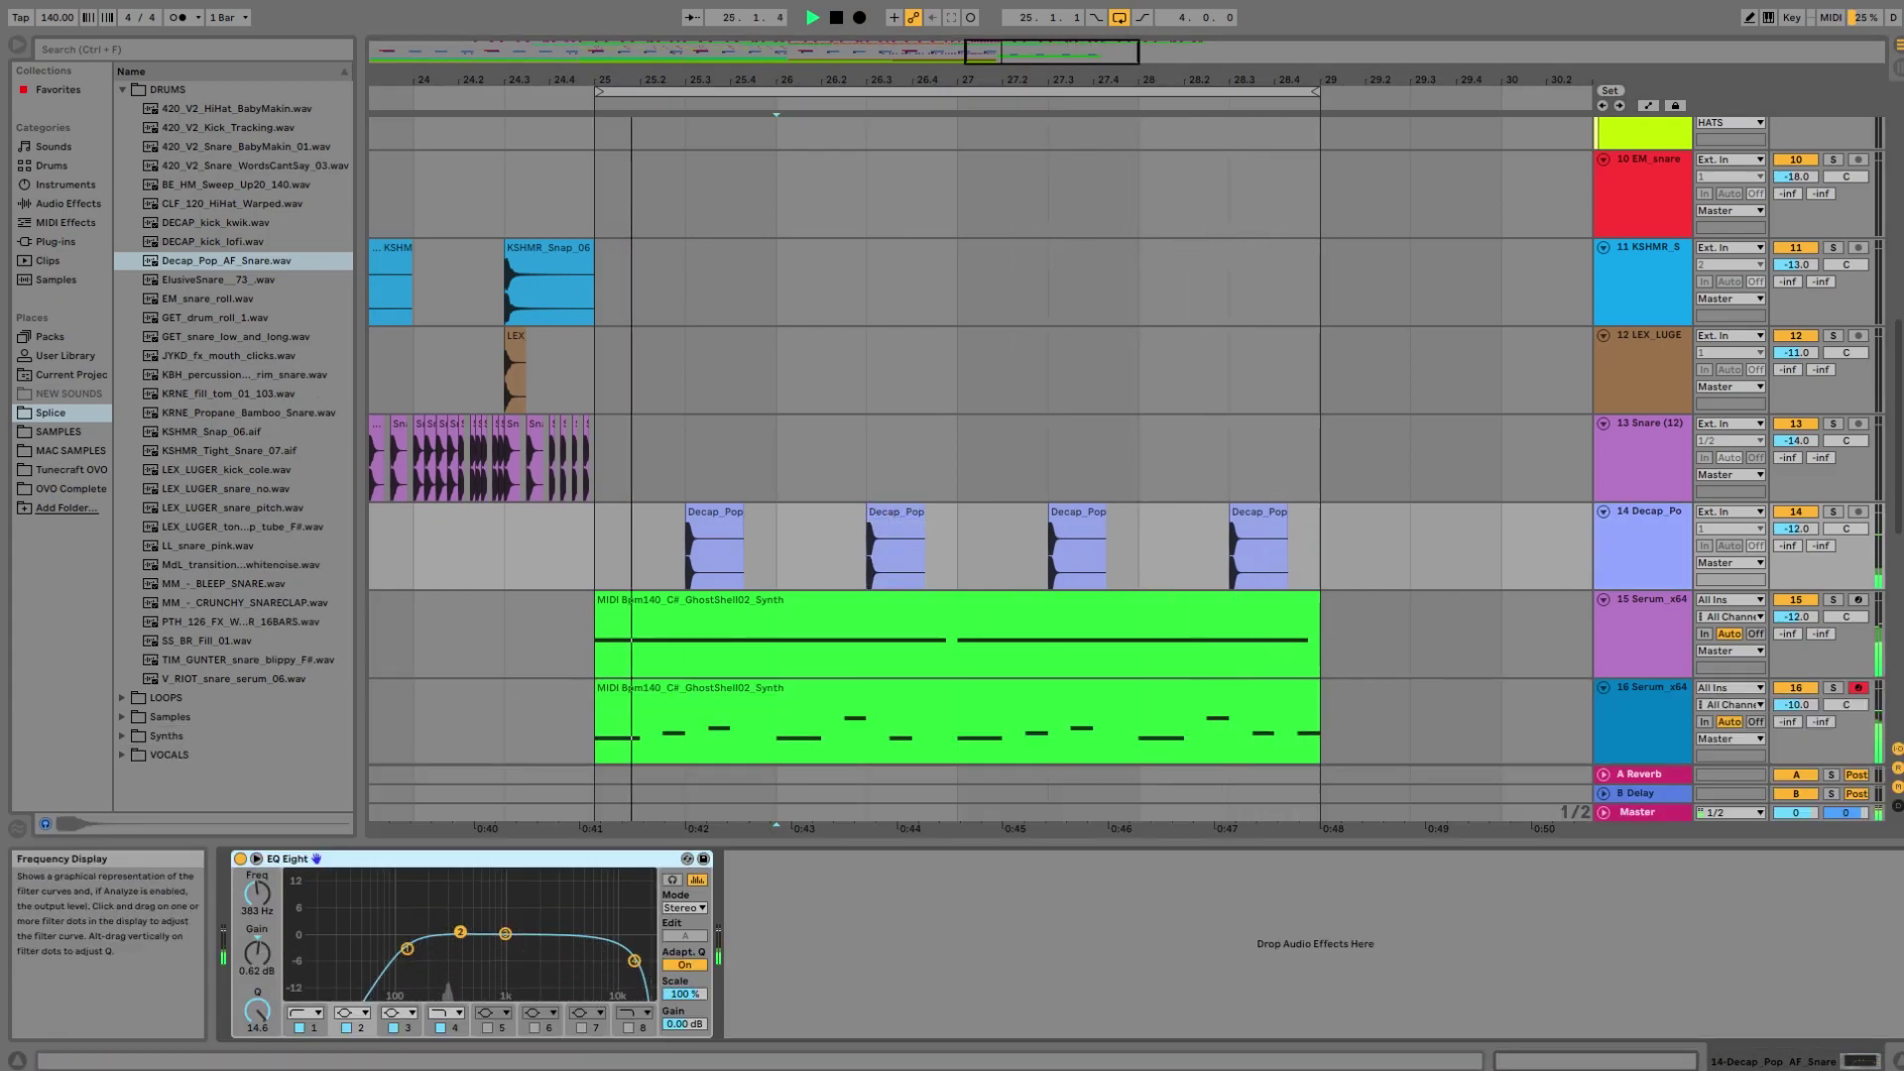
Lower the low cut in the Decap snare's EQ Eight, boost band 2 about 2.85 dB at 330 Hz, and set the track to -14 dB.
left_click_drag(403, 948, 366, 949)
left_click_drag(458, 938, 454, 924)
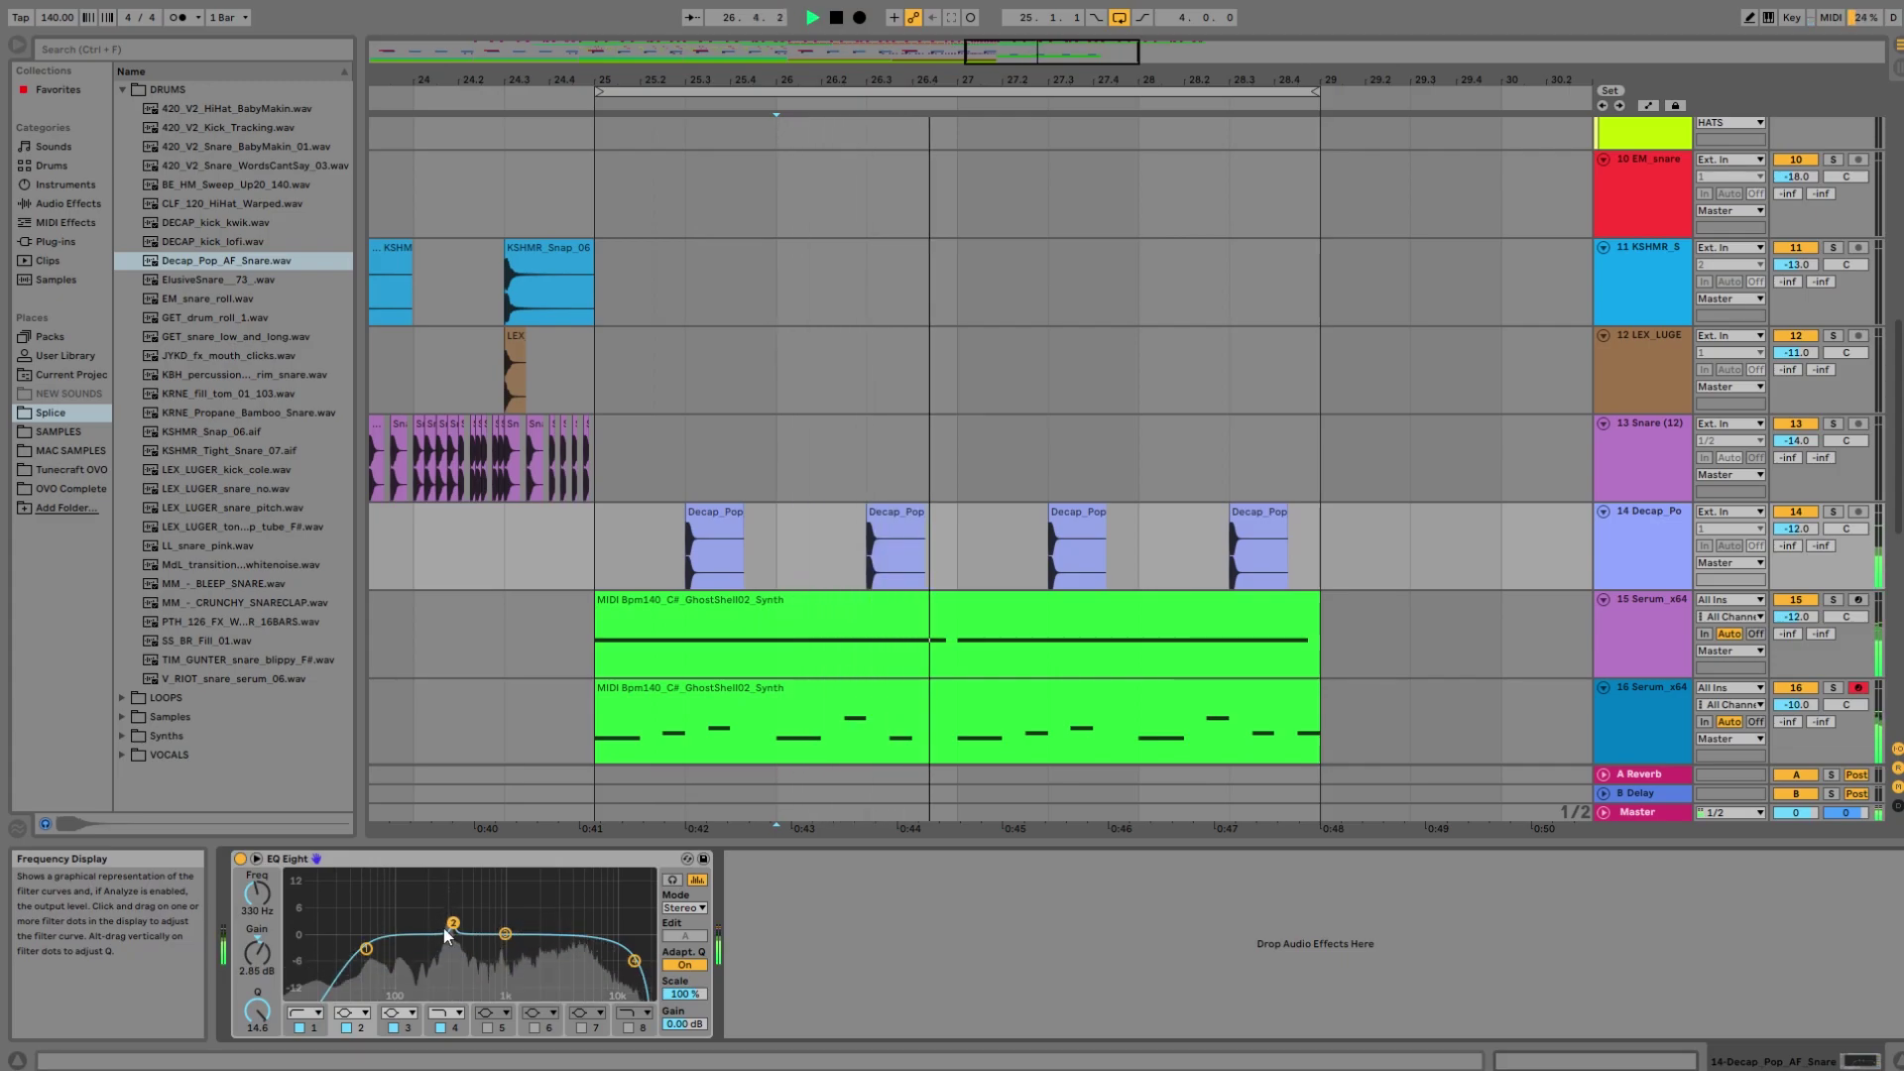
Duplicate the Jungle Womp Serum track 16 with its MIDI clip as track 17 and select the copied clip.
scroll(1666, 569, "down", 3)
left_click(1666, 569)
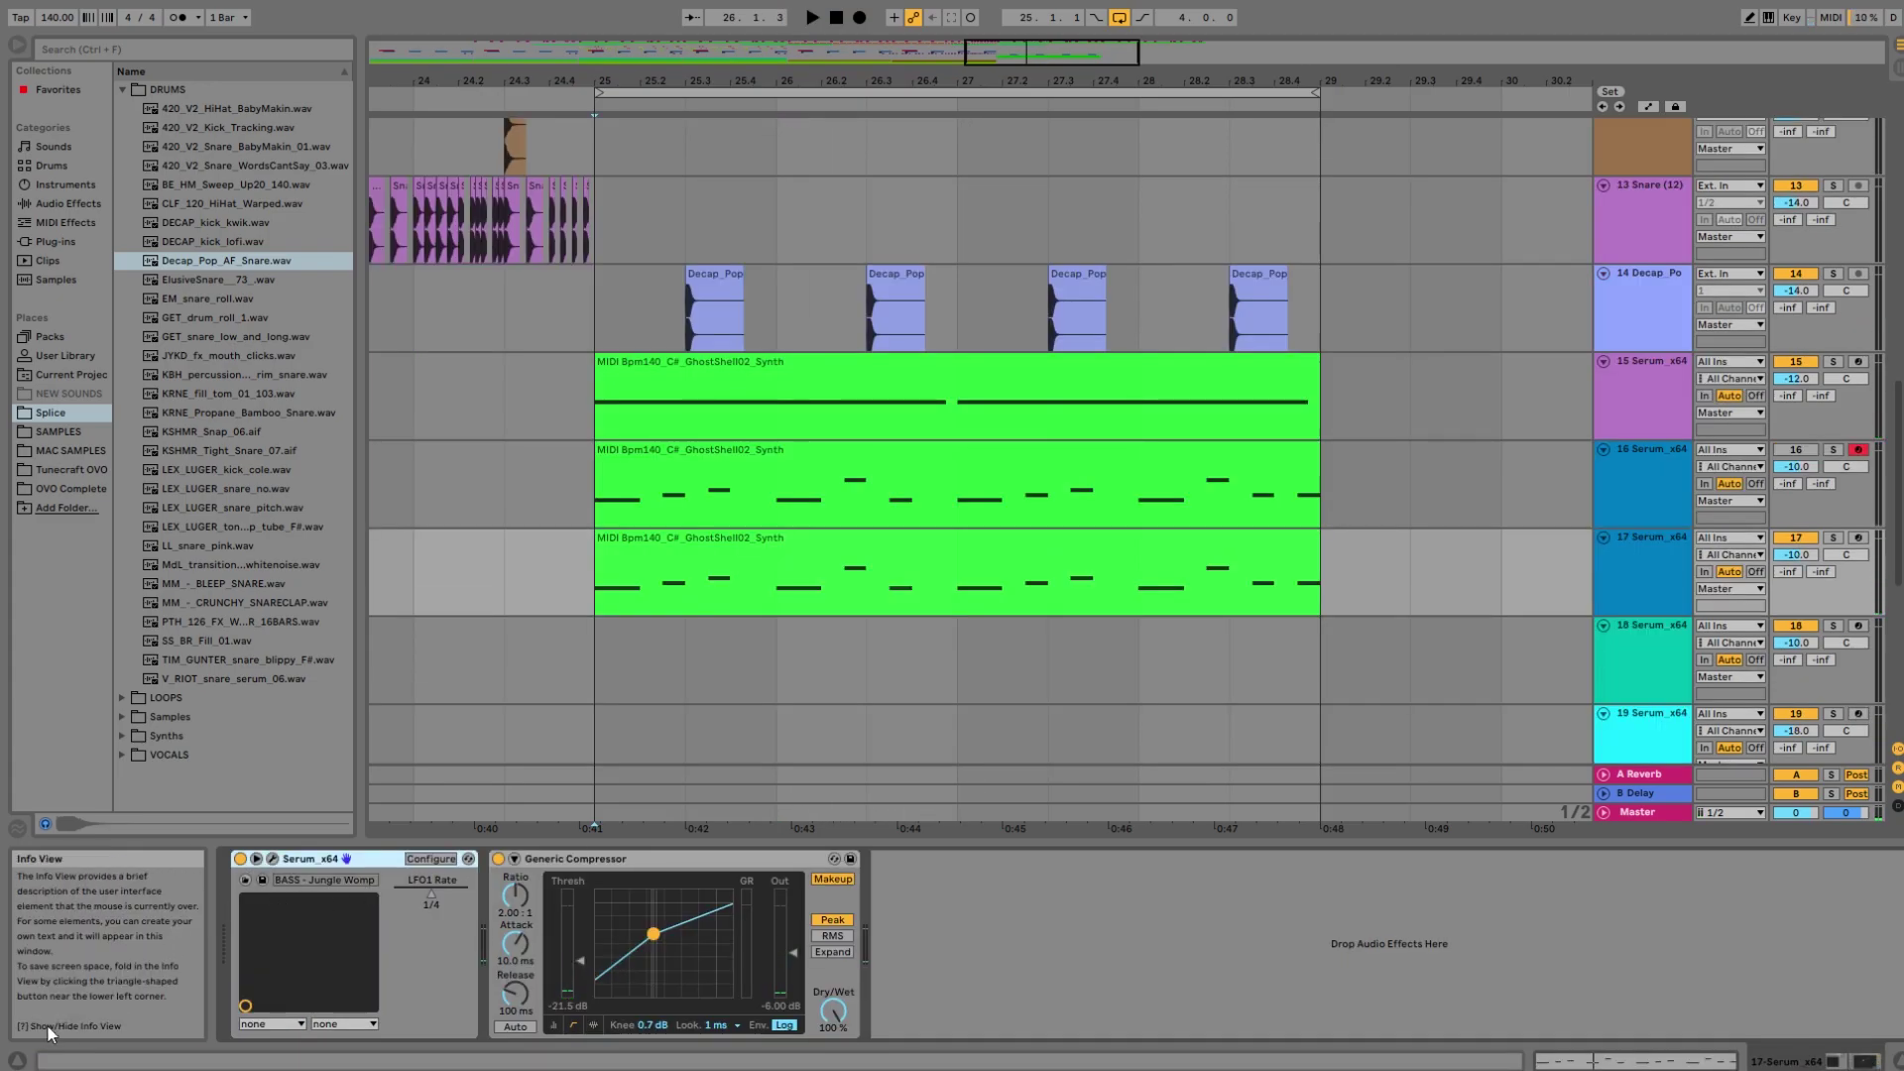
left_click(708, 537)
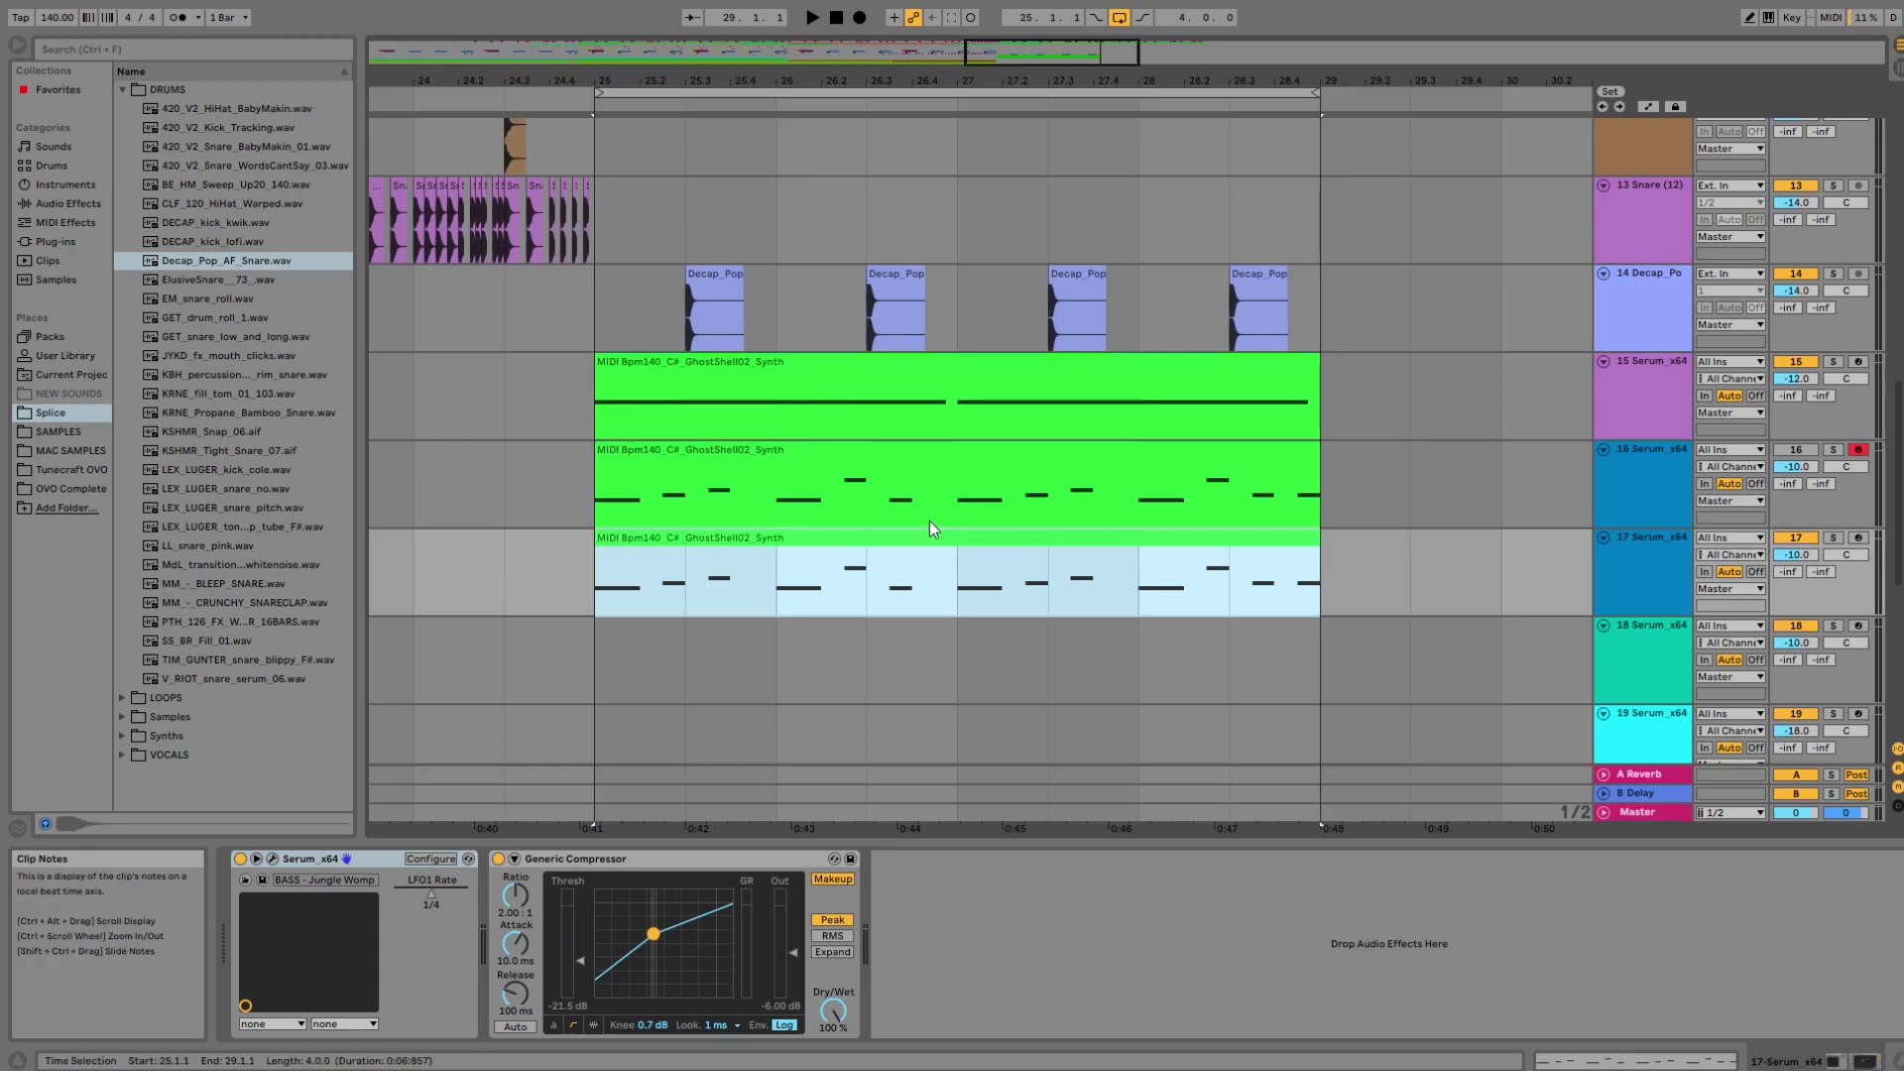
Colour the Serum lead track 15 green to match its clip and audition it soloed.
left_click(998, 390)
left_click(1689, 377)
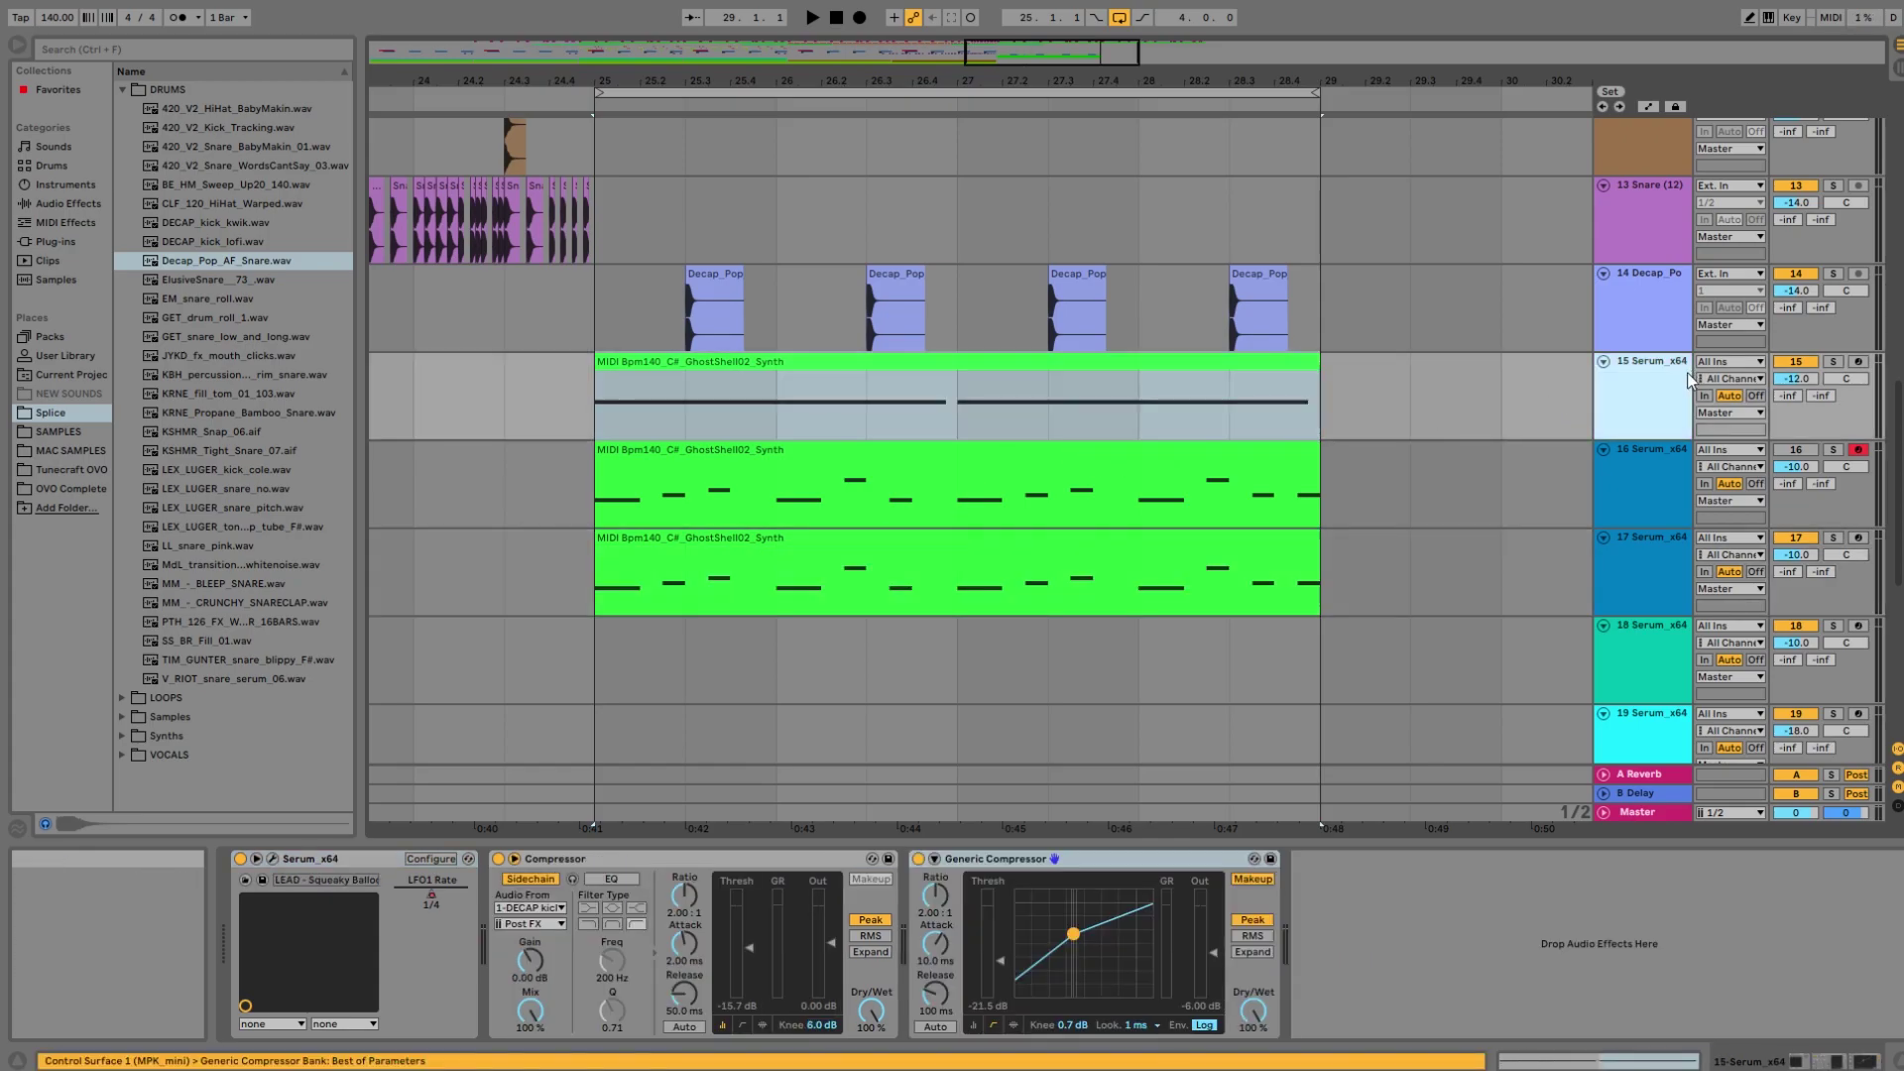
left_click(1832, 362)
left_click(966, 361)
key("space")
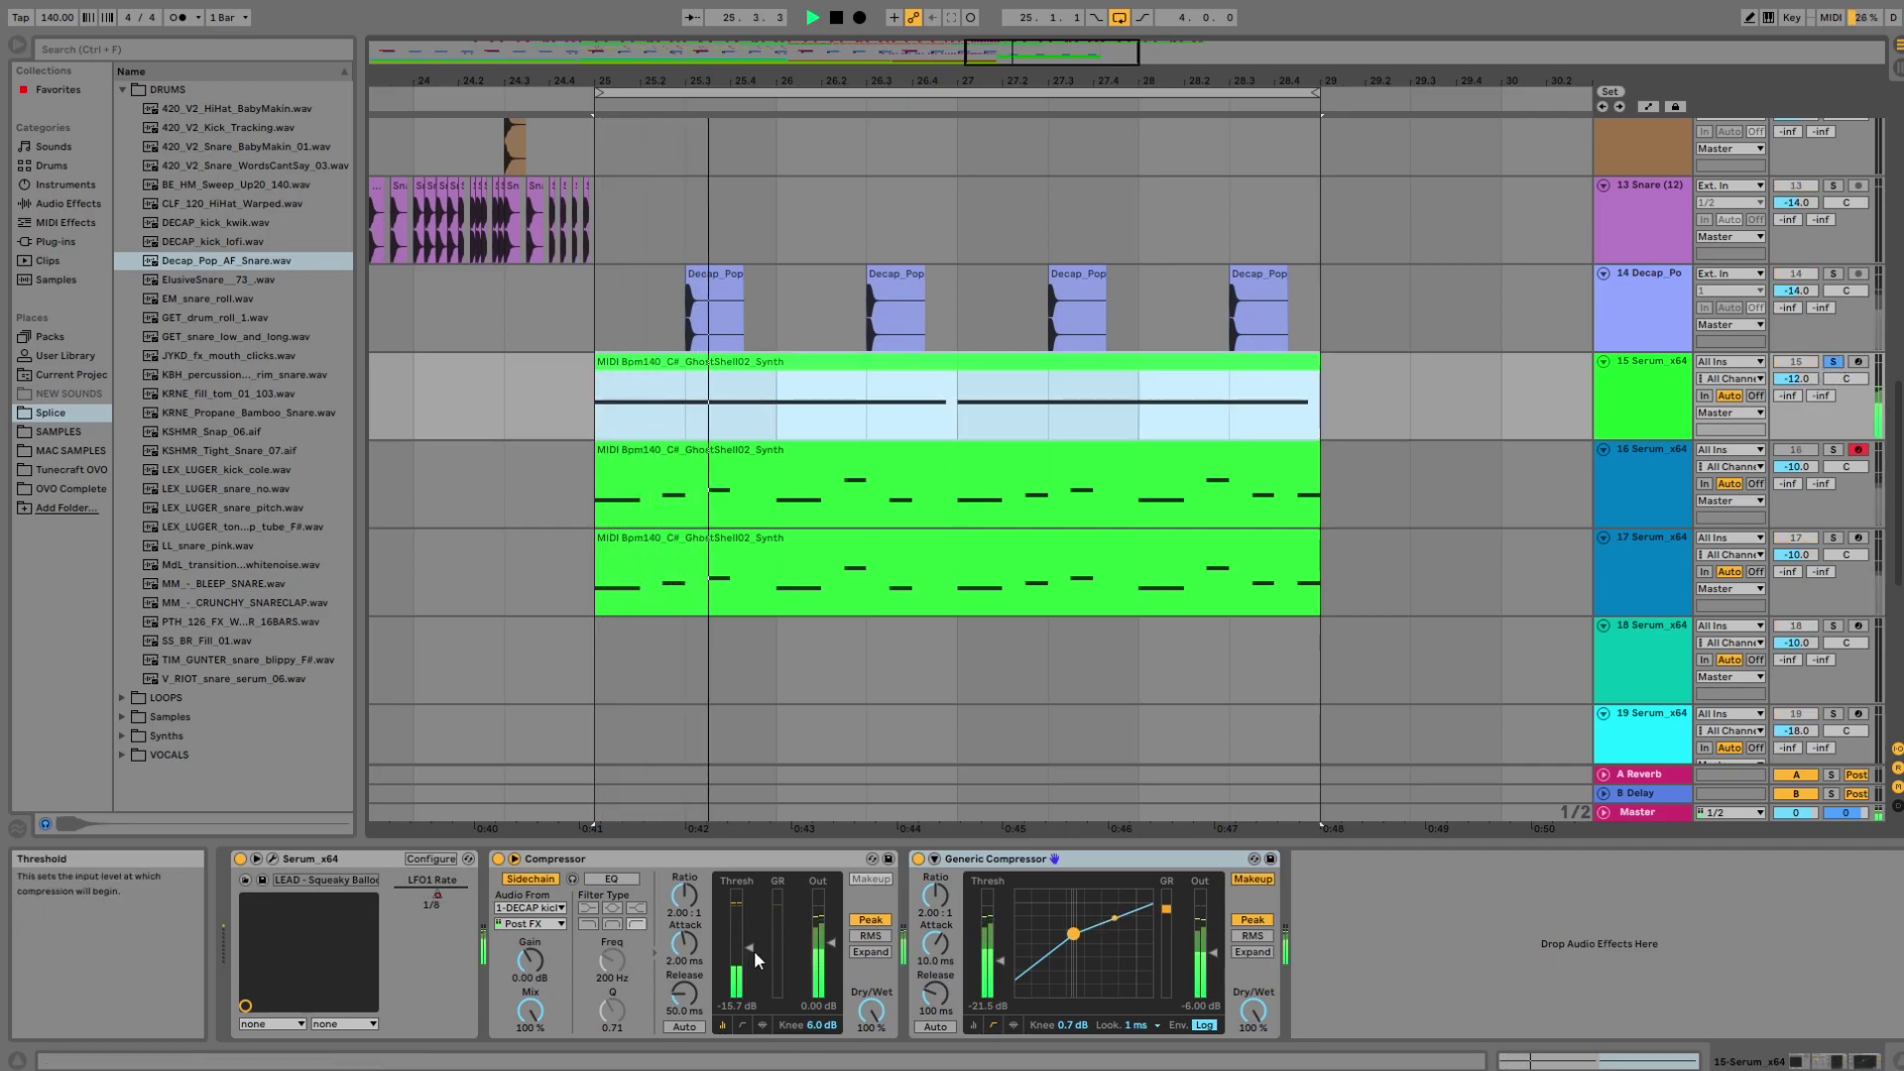
key("space")
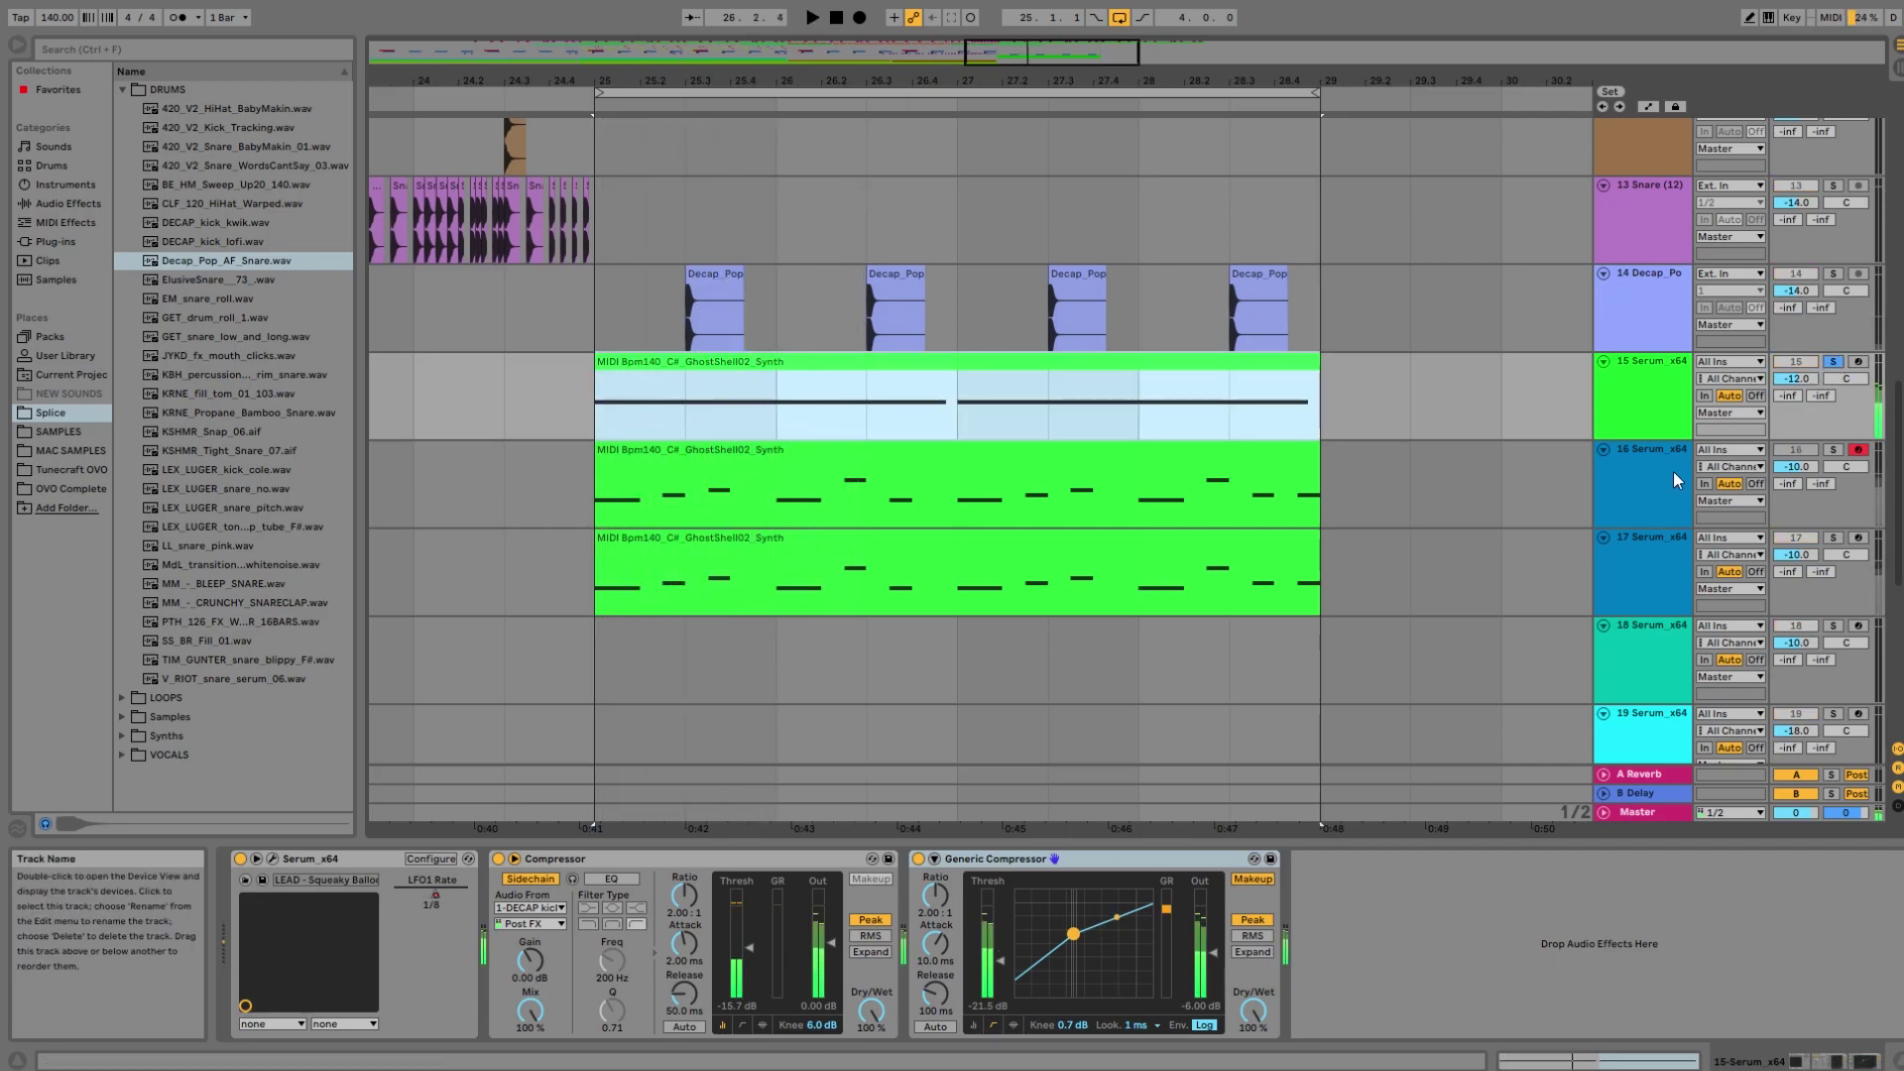
left_click(1833, 362)
Colour the track 16 clip blue like its track, and make track 17 and its clip magenta.
left_click(1162, 497)
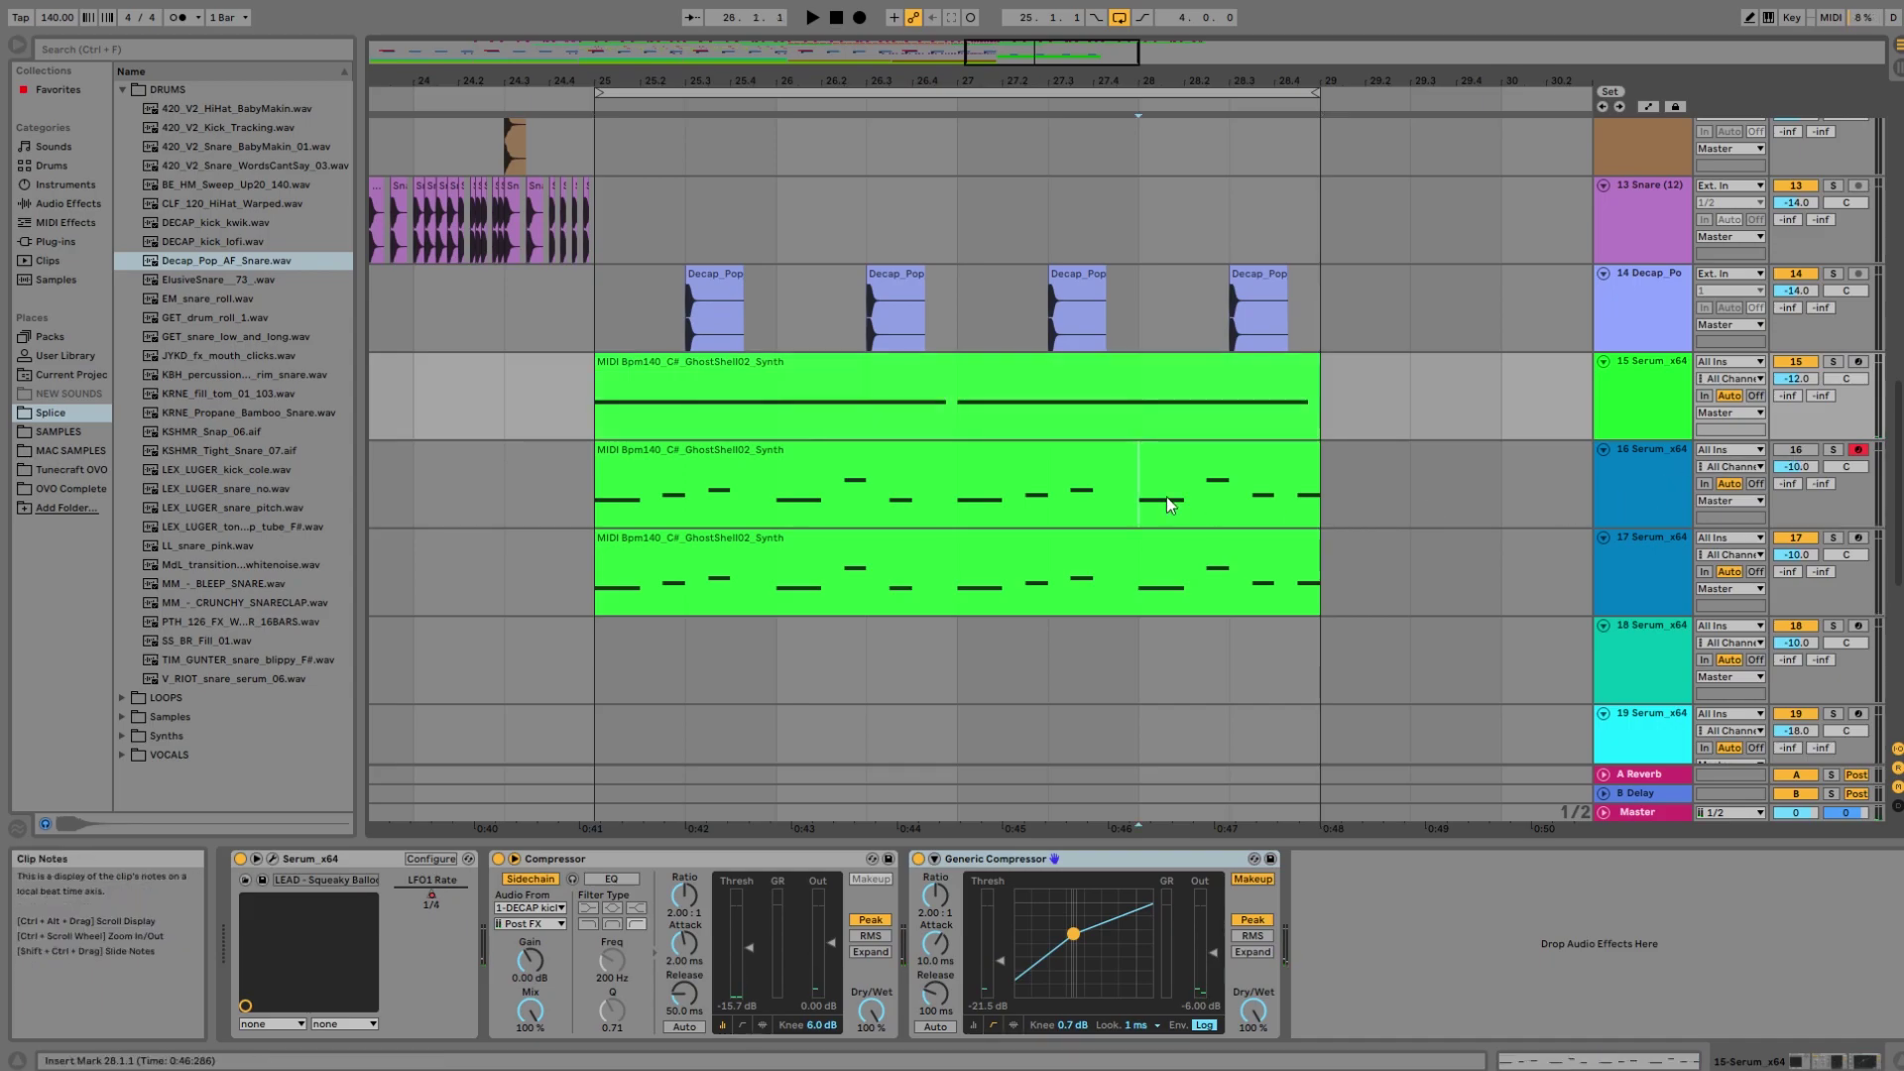
left_click(1186, 451)
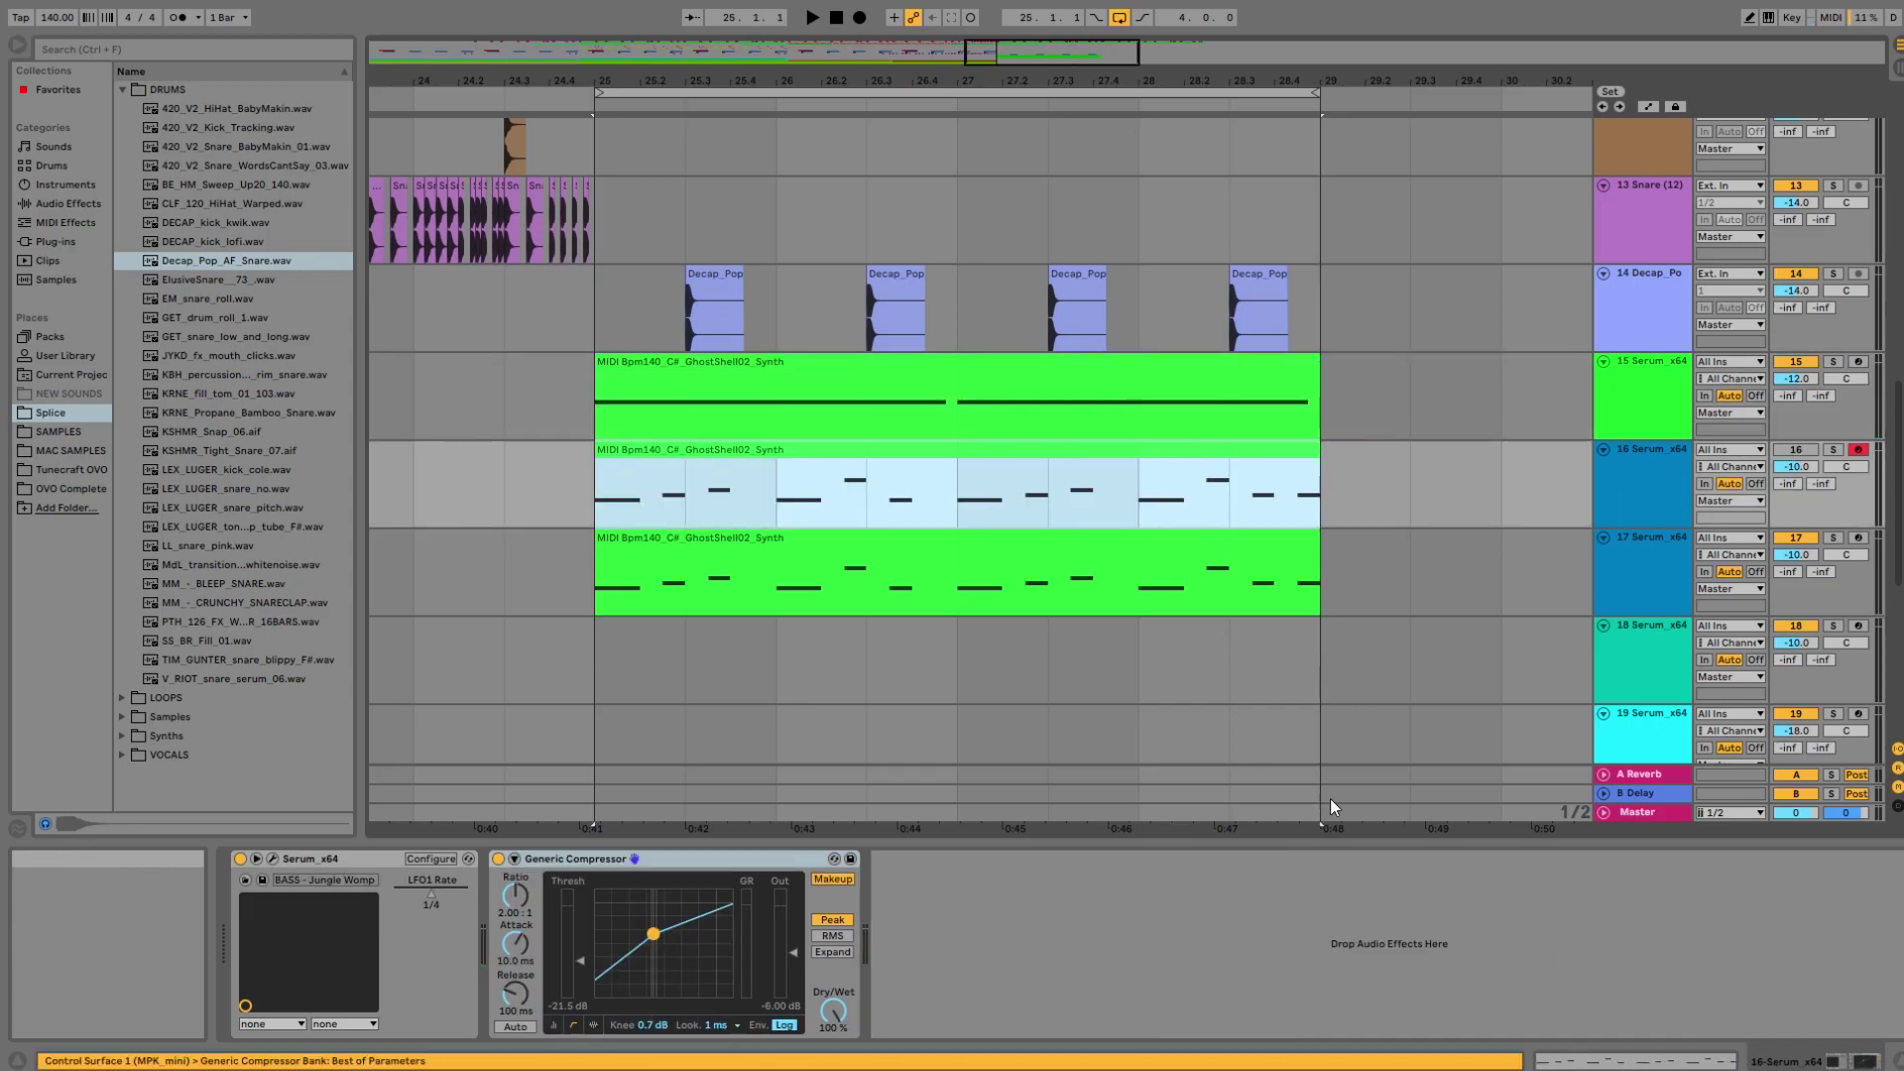
left_click(1148, 506)
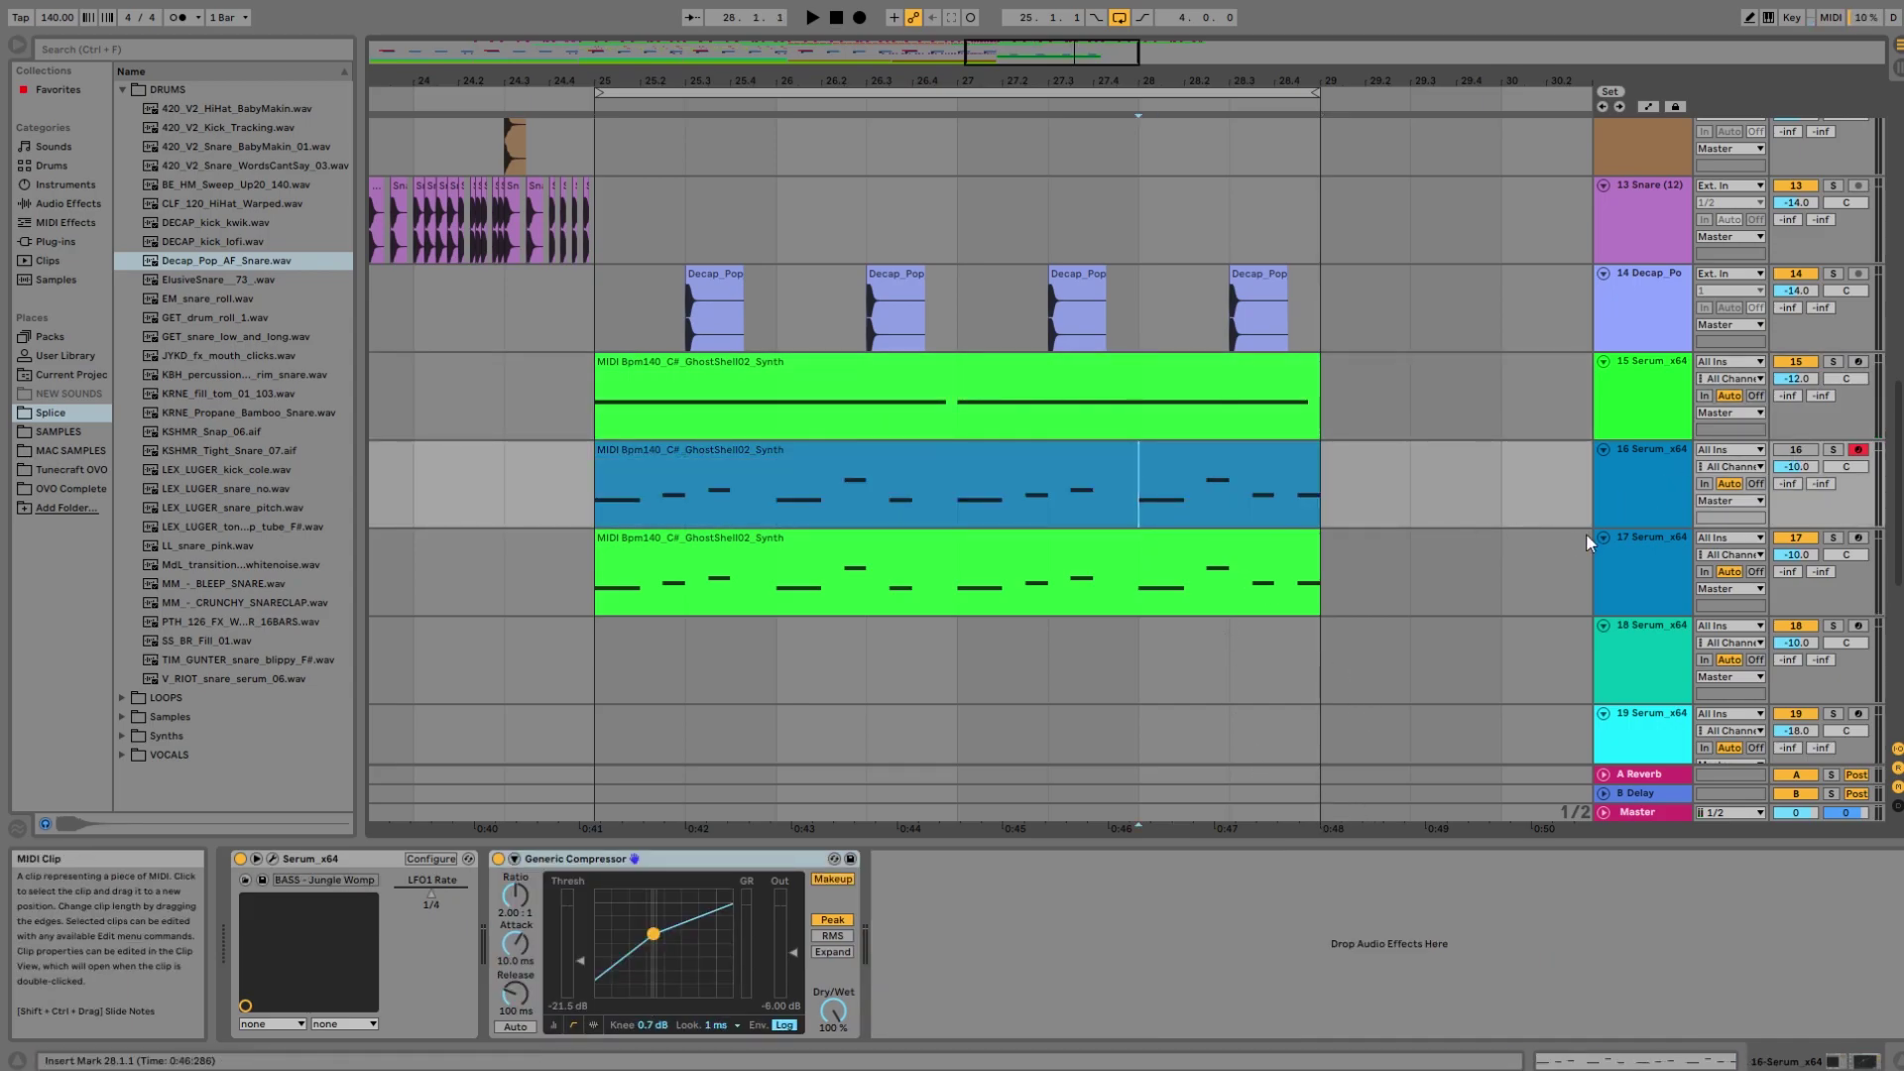
left_click(1631, 558)
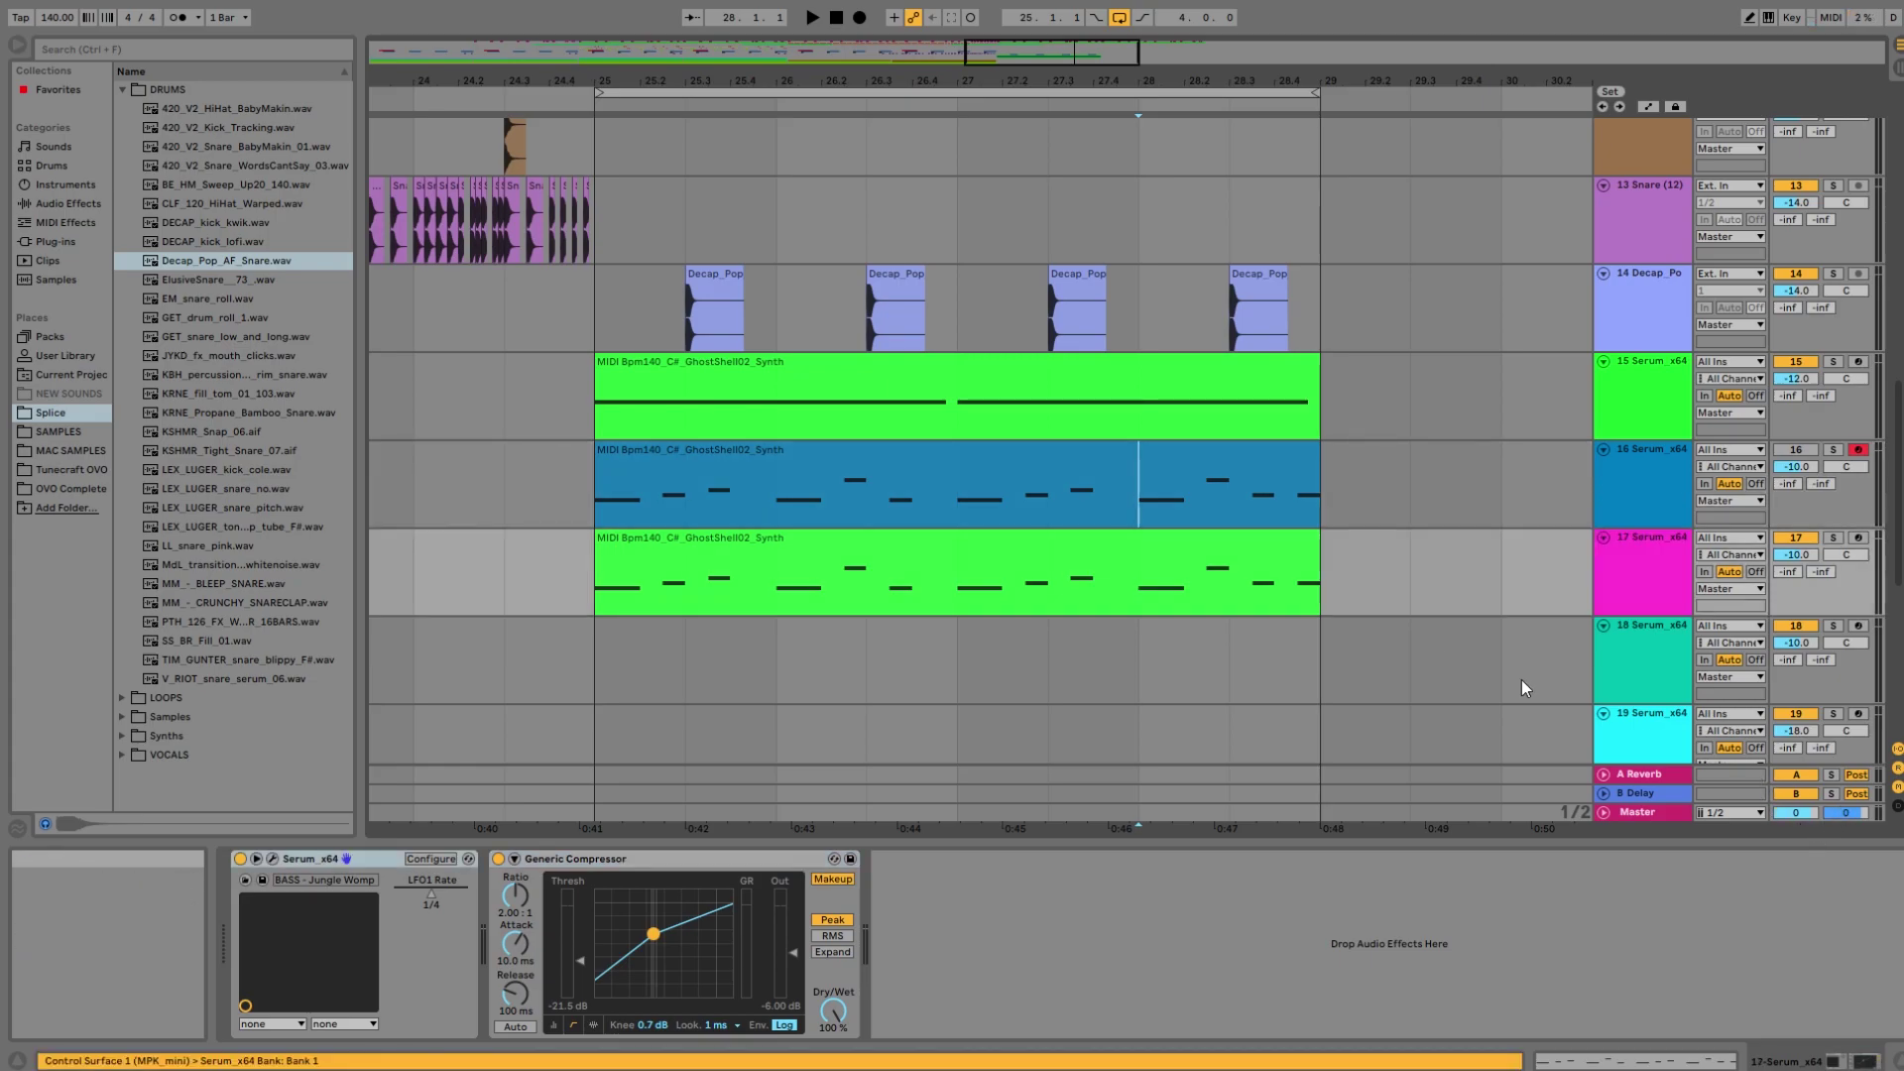
left_click(1181, 541)
left_click(1400, 902)
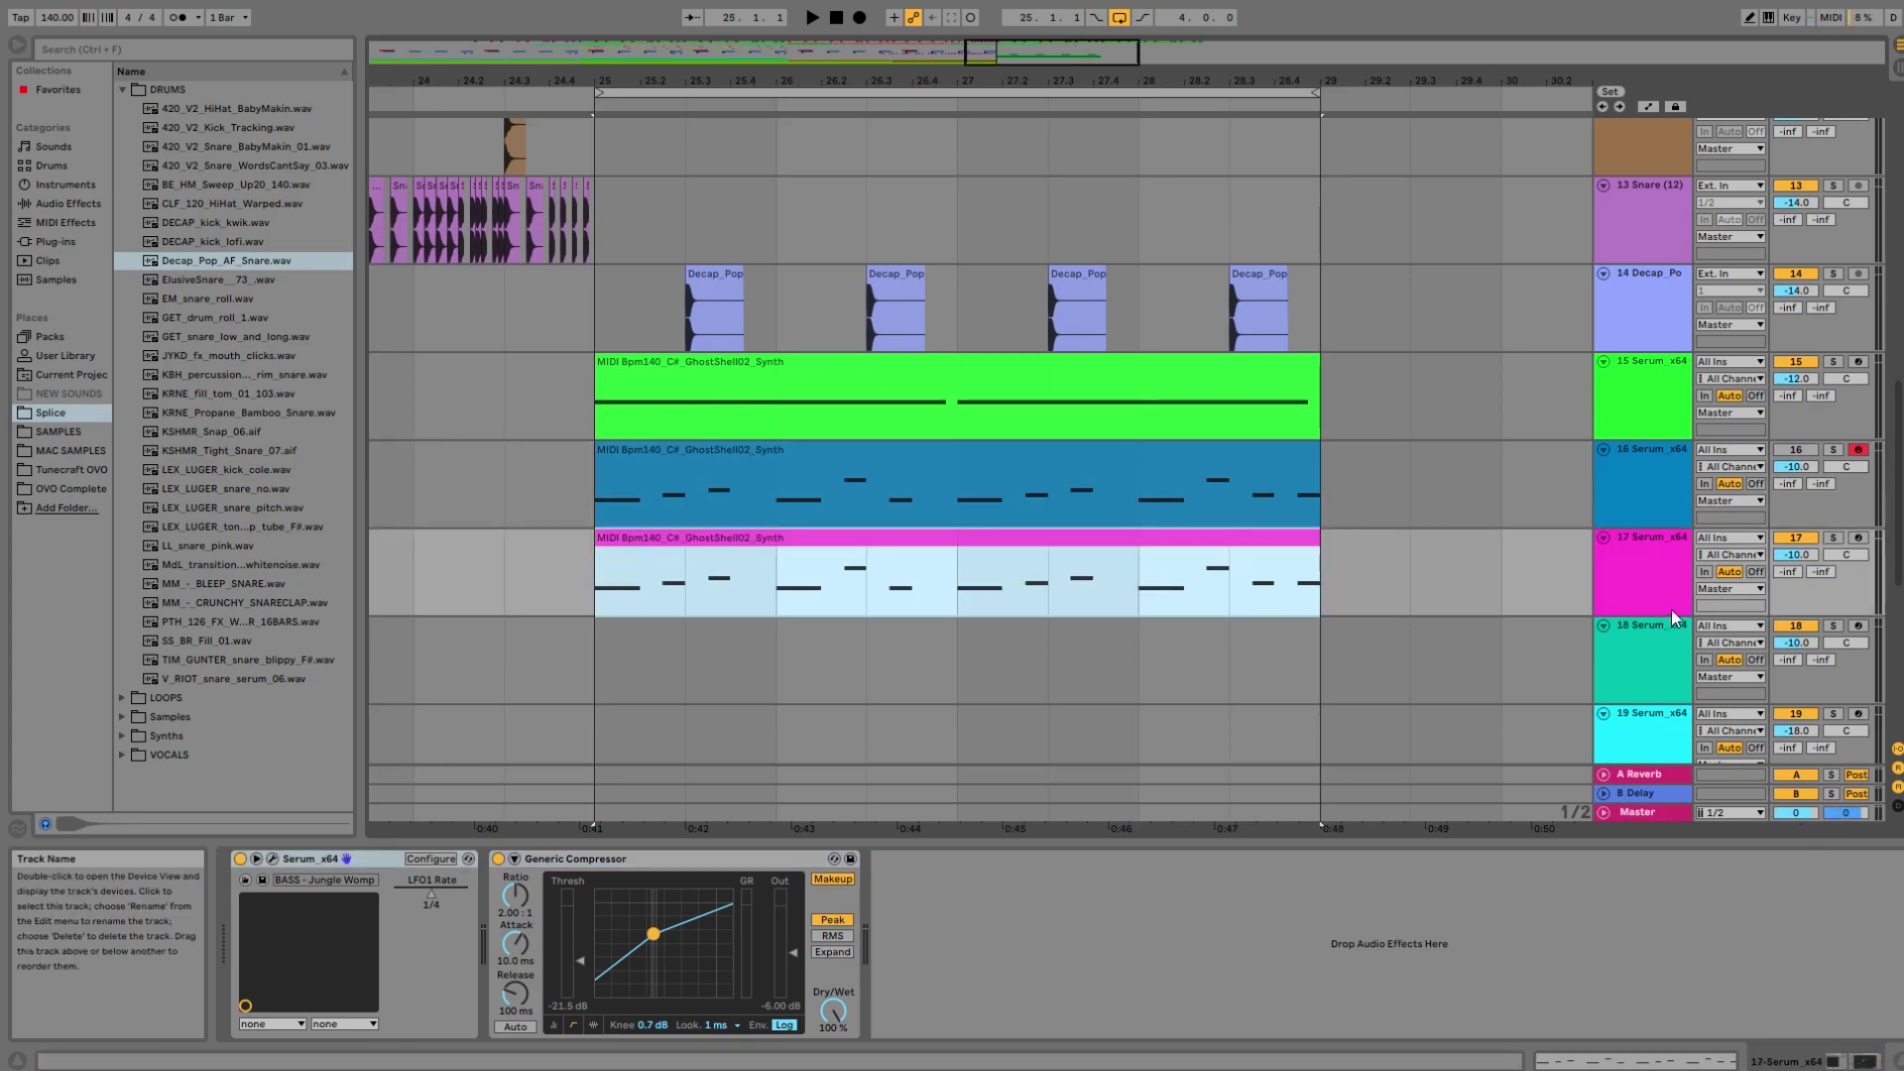
Duplicate the drop clips to bars 29–32 and rewrite track 17's clip as G#2 hits on each bar ending with A2 and B2.
left_click(1658, 580)
left_click(279, 859)
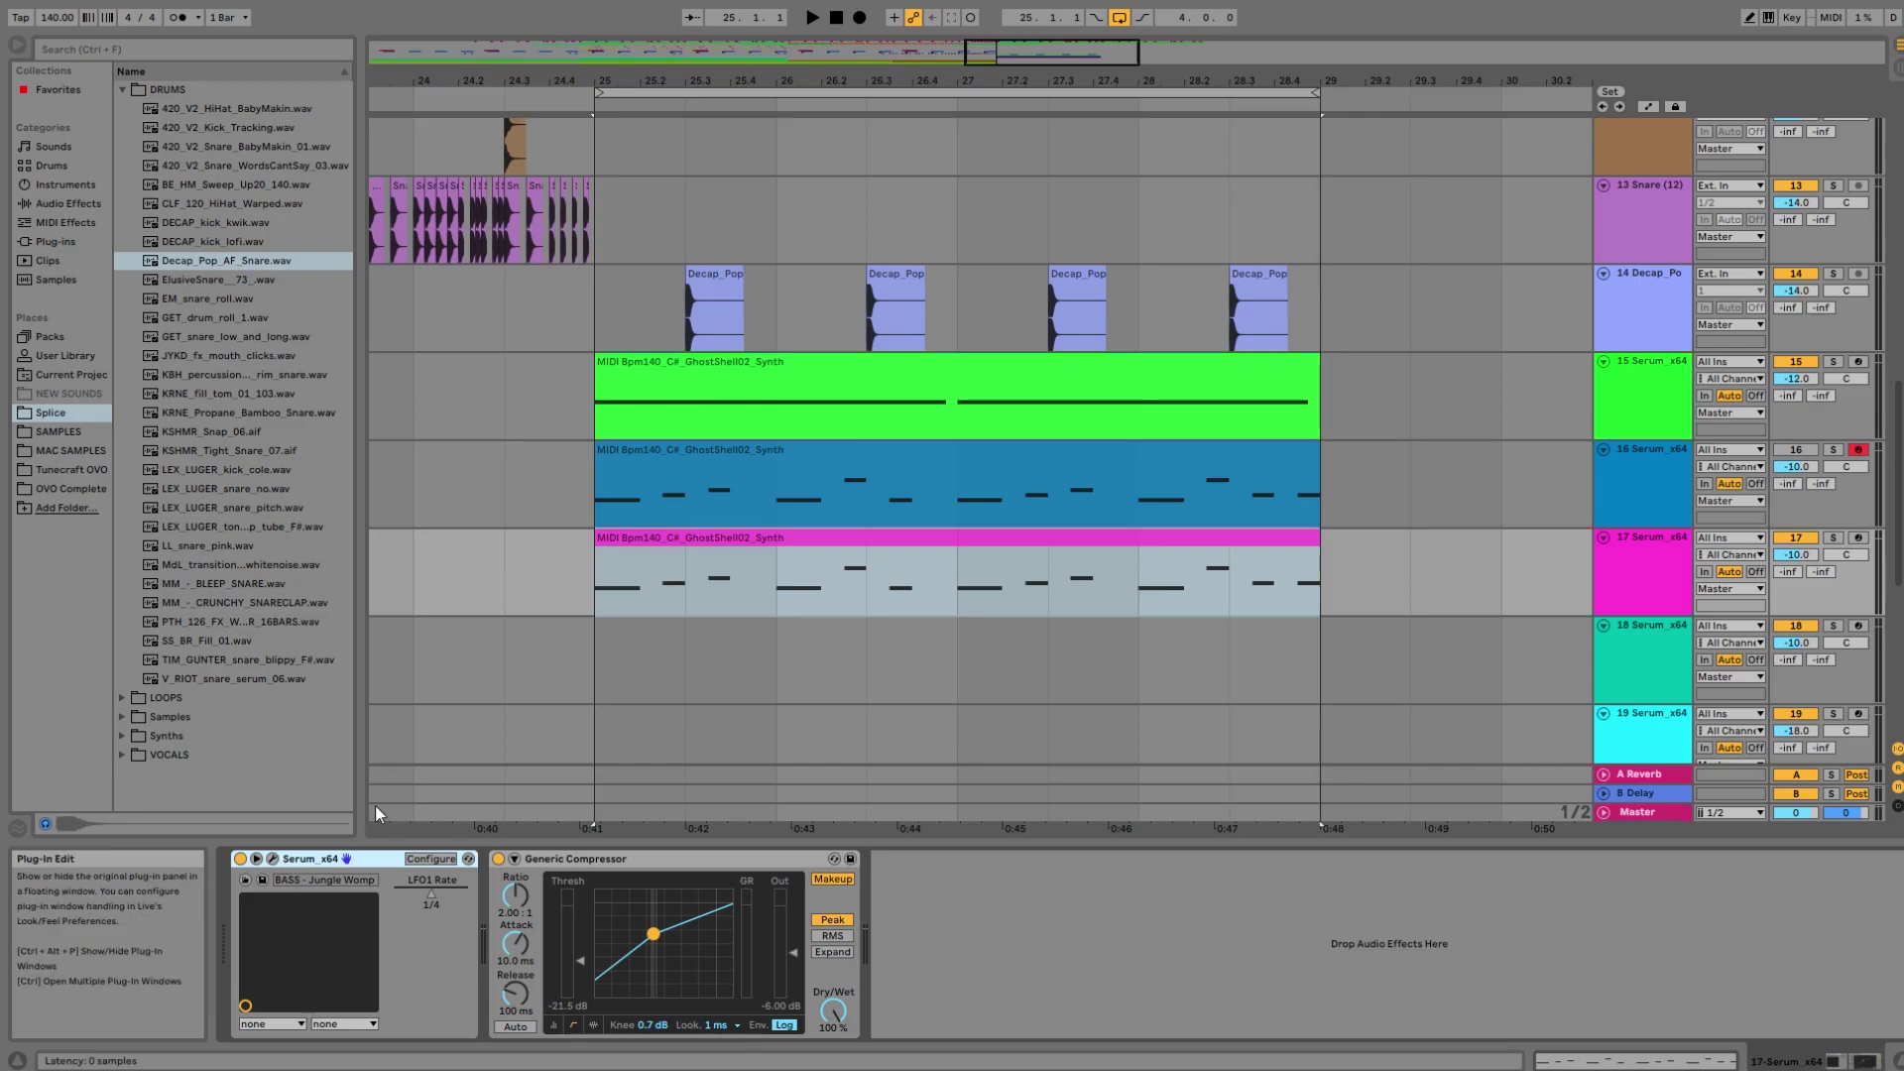
left_click_drag(1148, 175, 1062, 140)
left_click(1049, 387, "shift")
left_click(1002, 606)
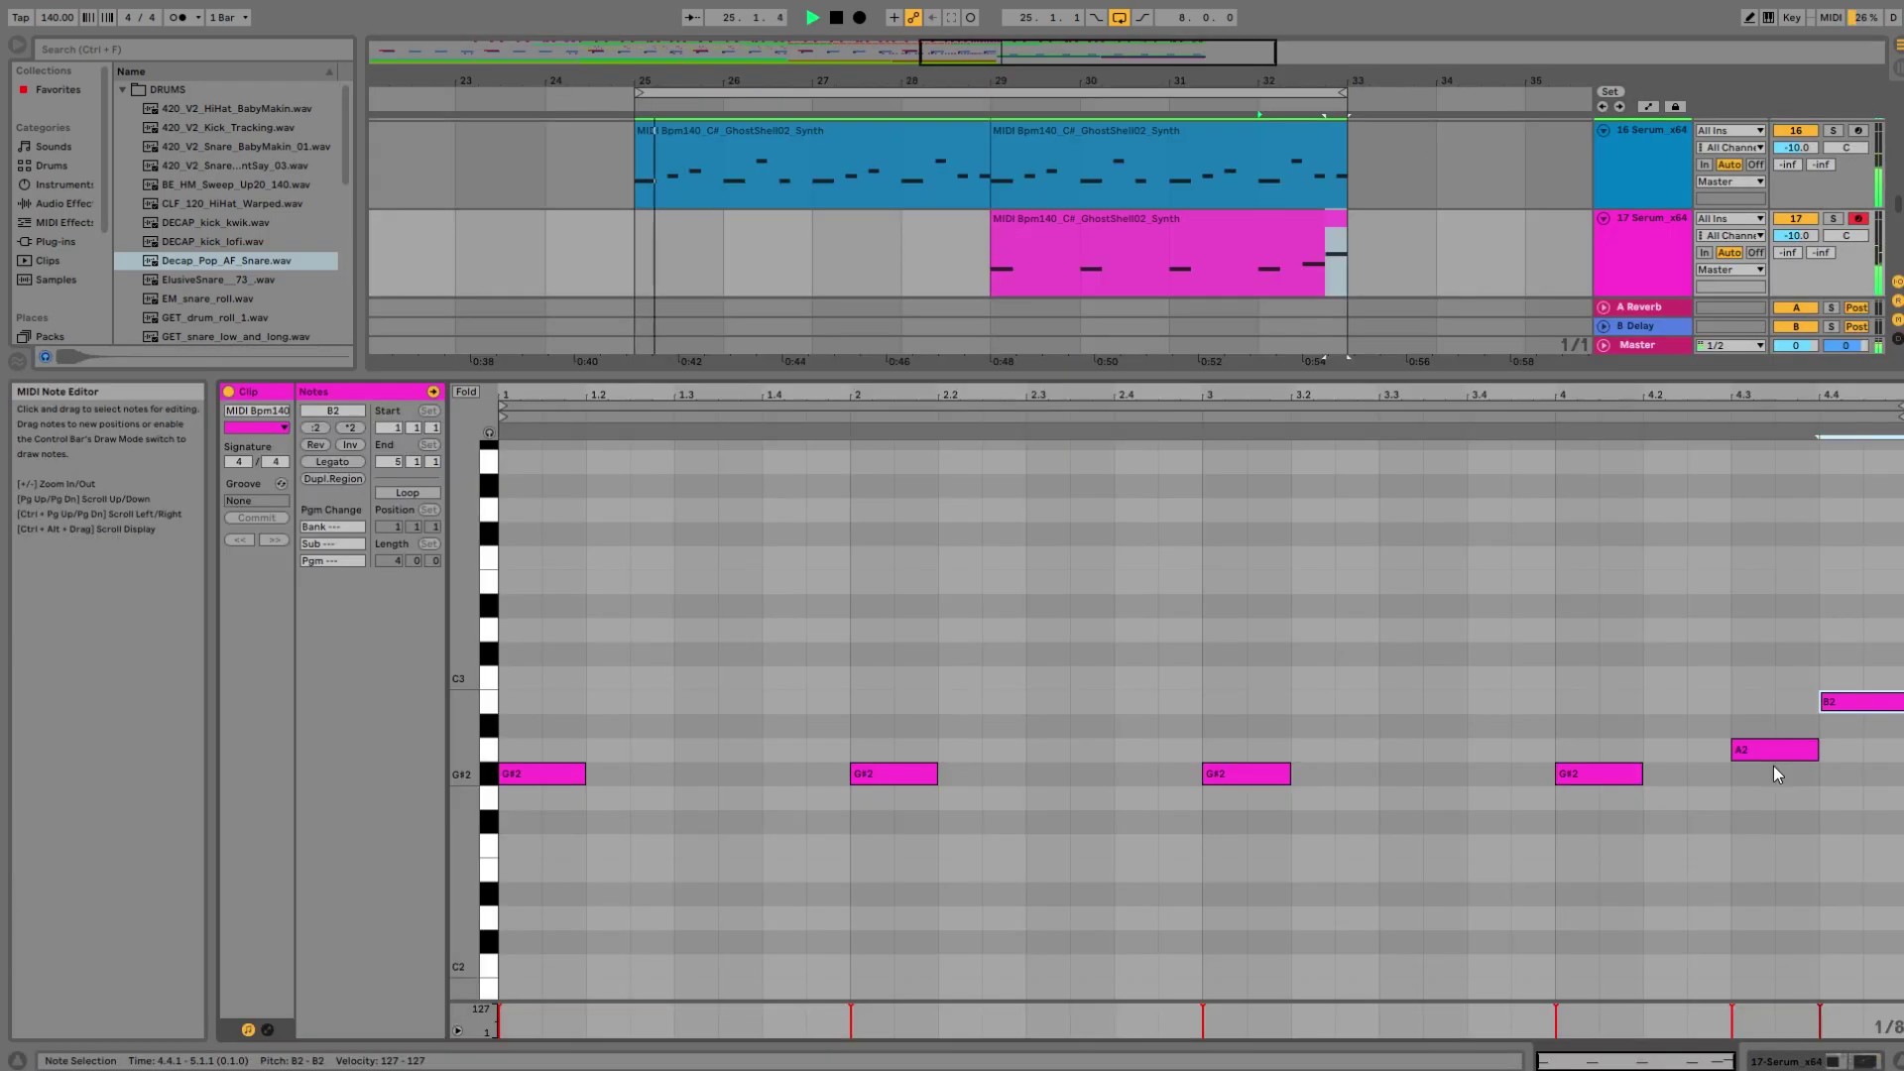
Lower the last note of track 17's clip to A#2 and place a copy of the clip at bar 25.
key("Down")
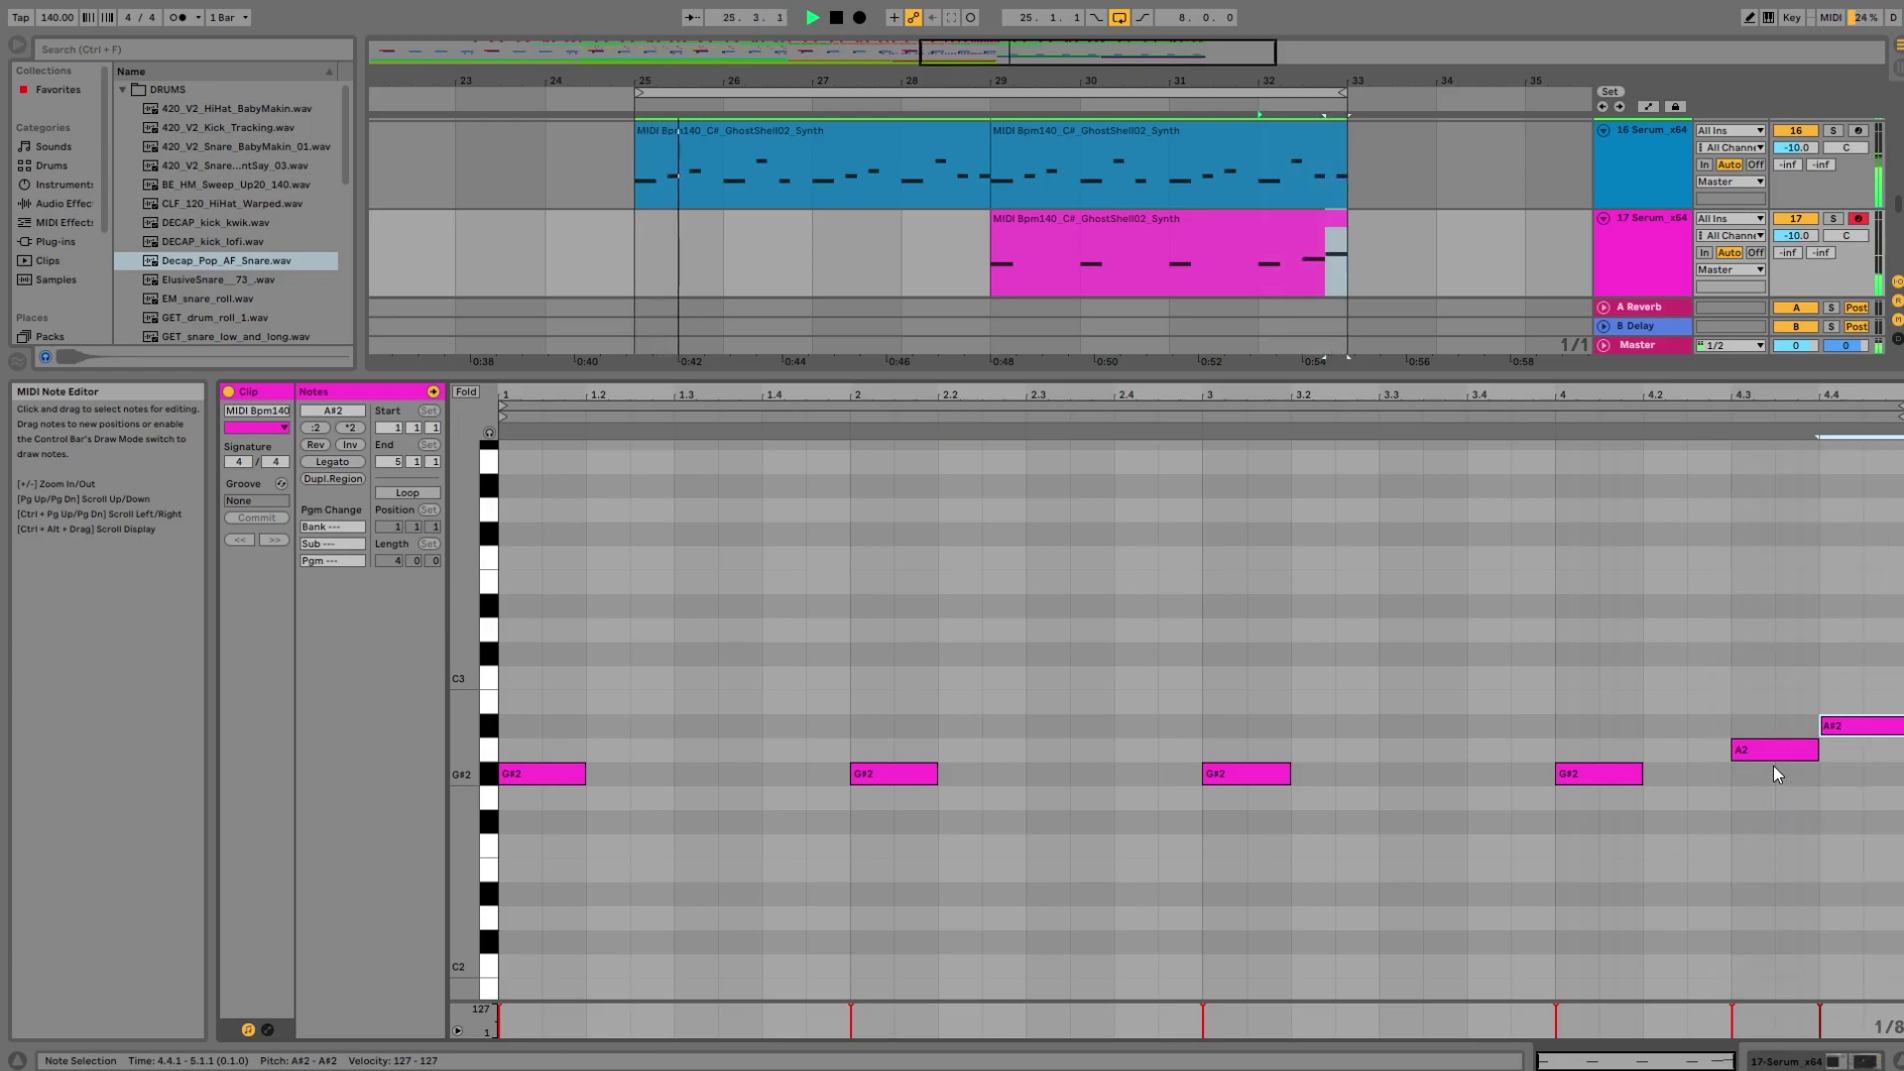
key("space")
left_click_drag(555, 682, 1742, 790)
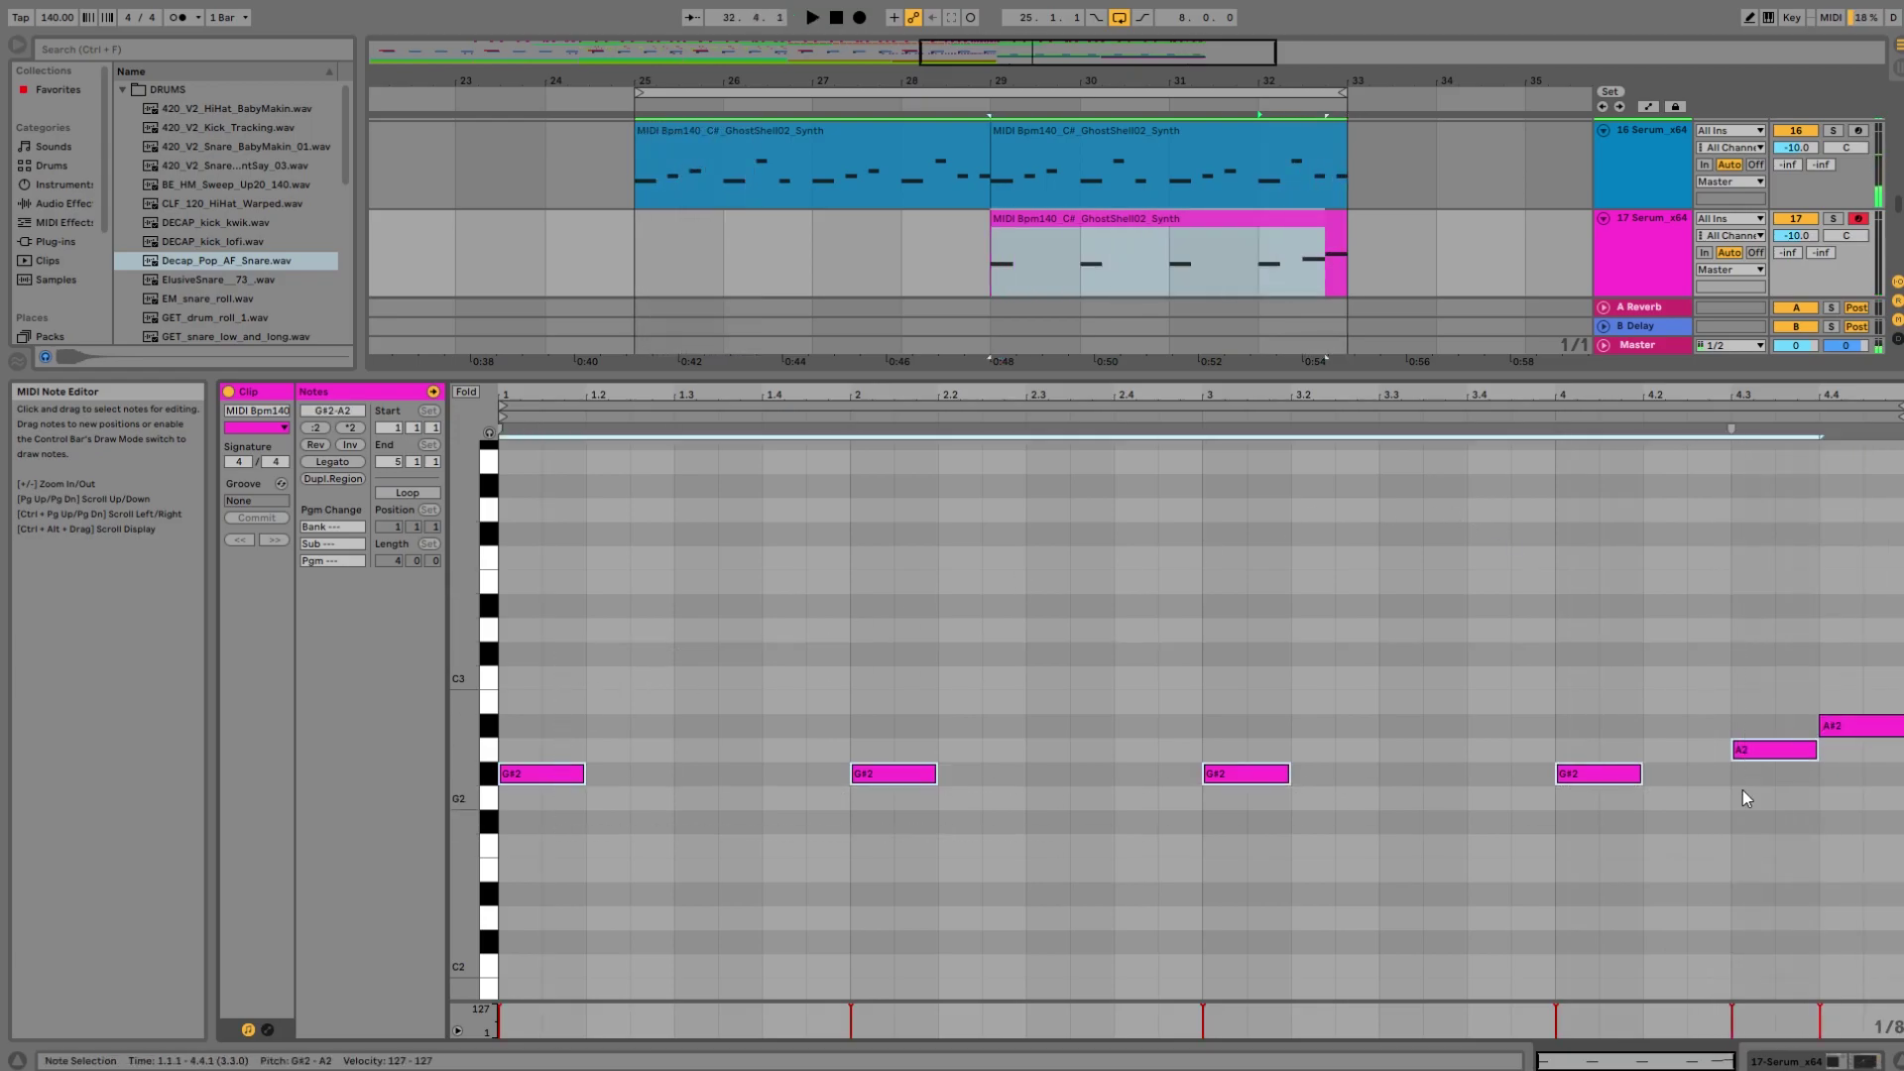
left_click_drag(1850, 597, 549, 966)
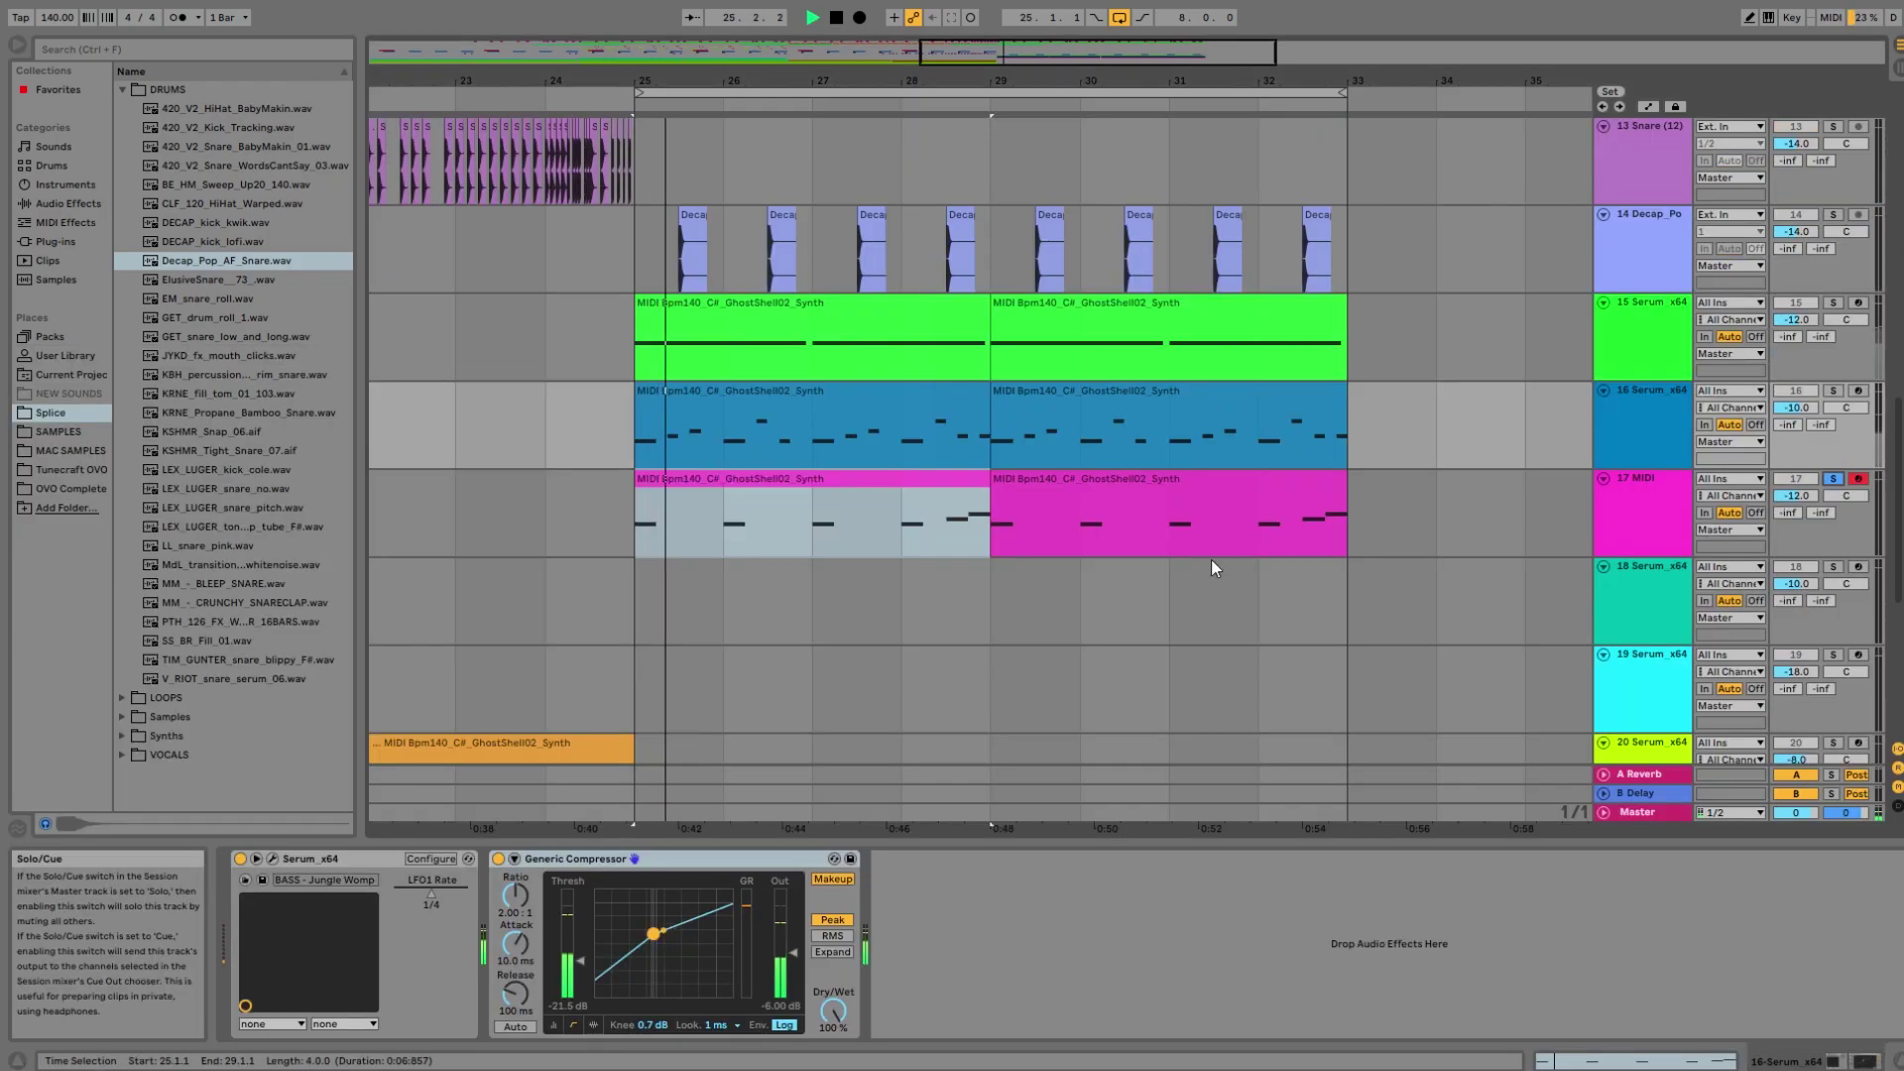
Put Serum with the LEAD - Sine Me Up preset on track 17.
left_click(1109, 522)
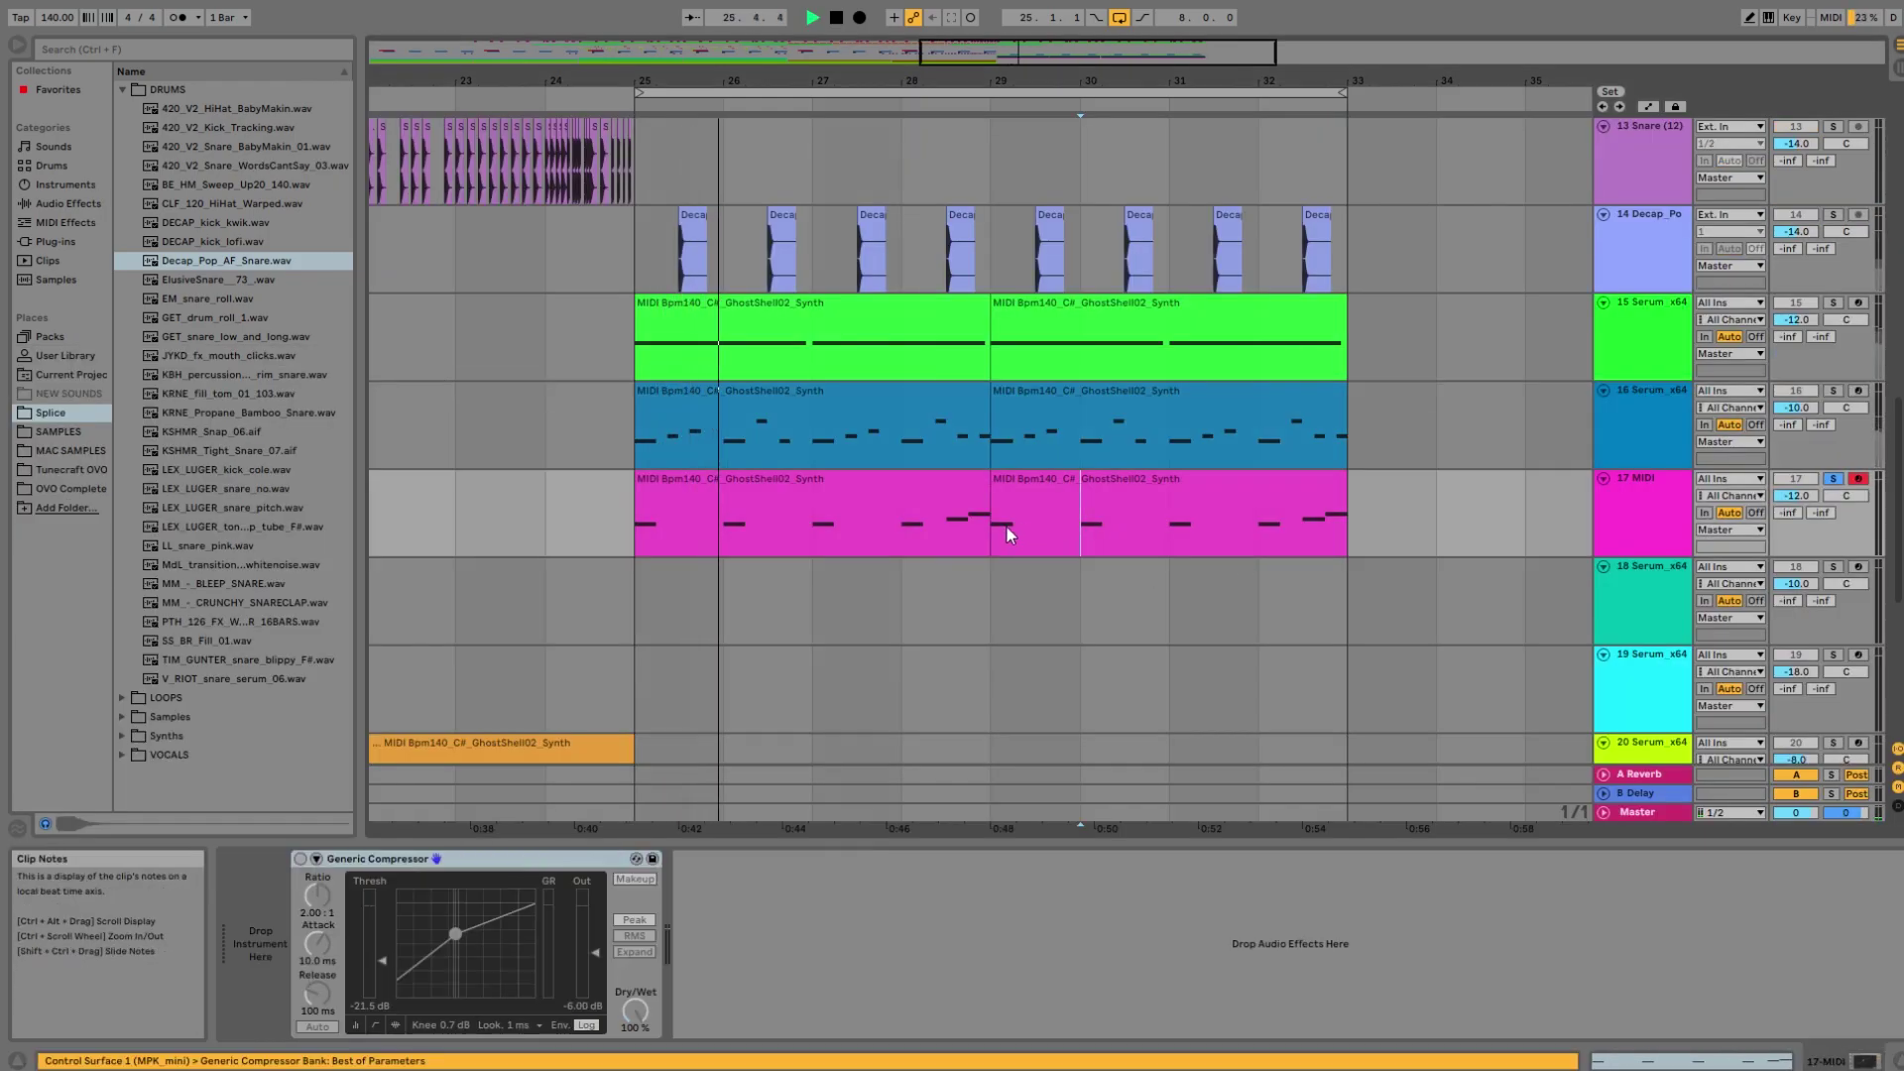
key("space")
left_click(947, 528)
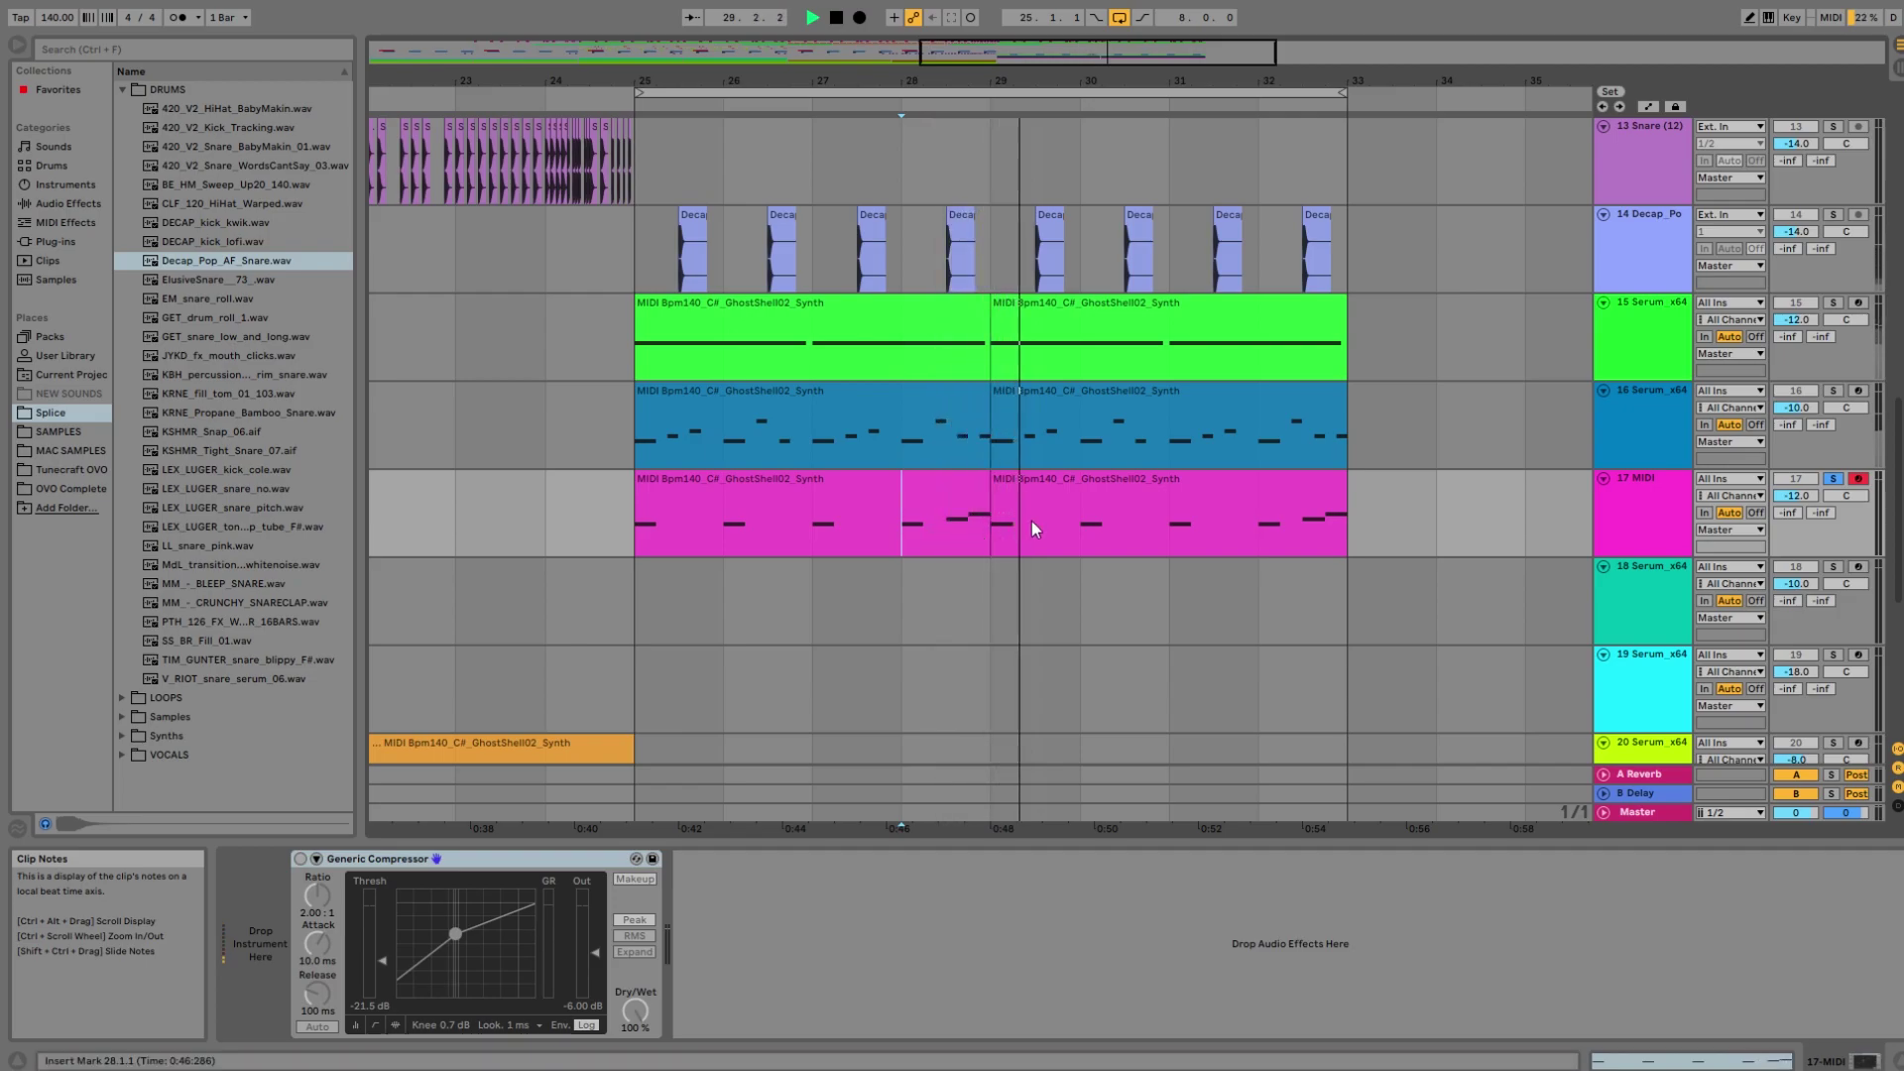
left_click(1144, 497)
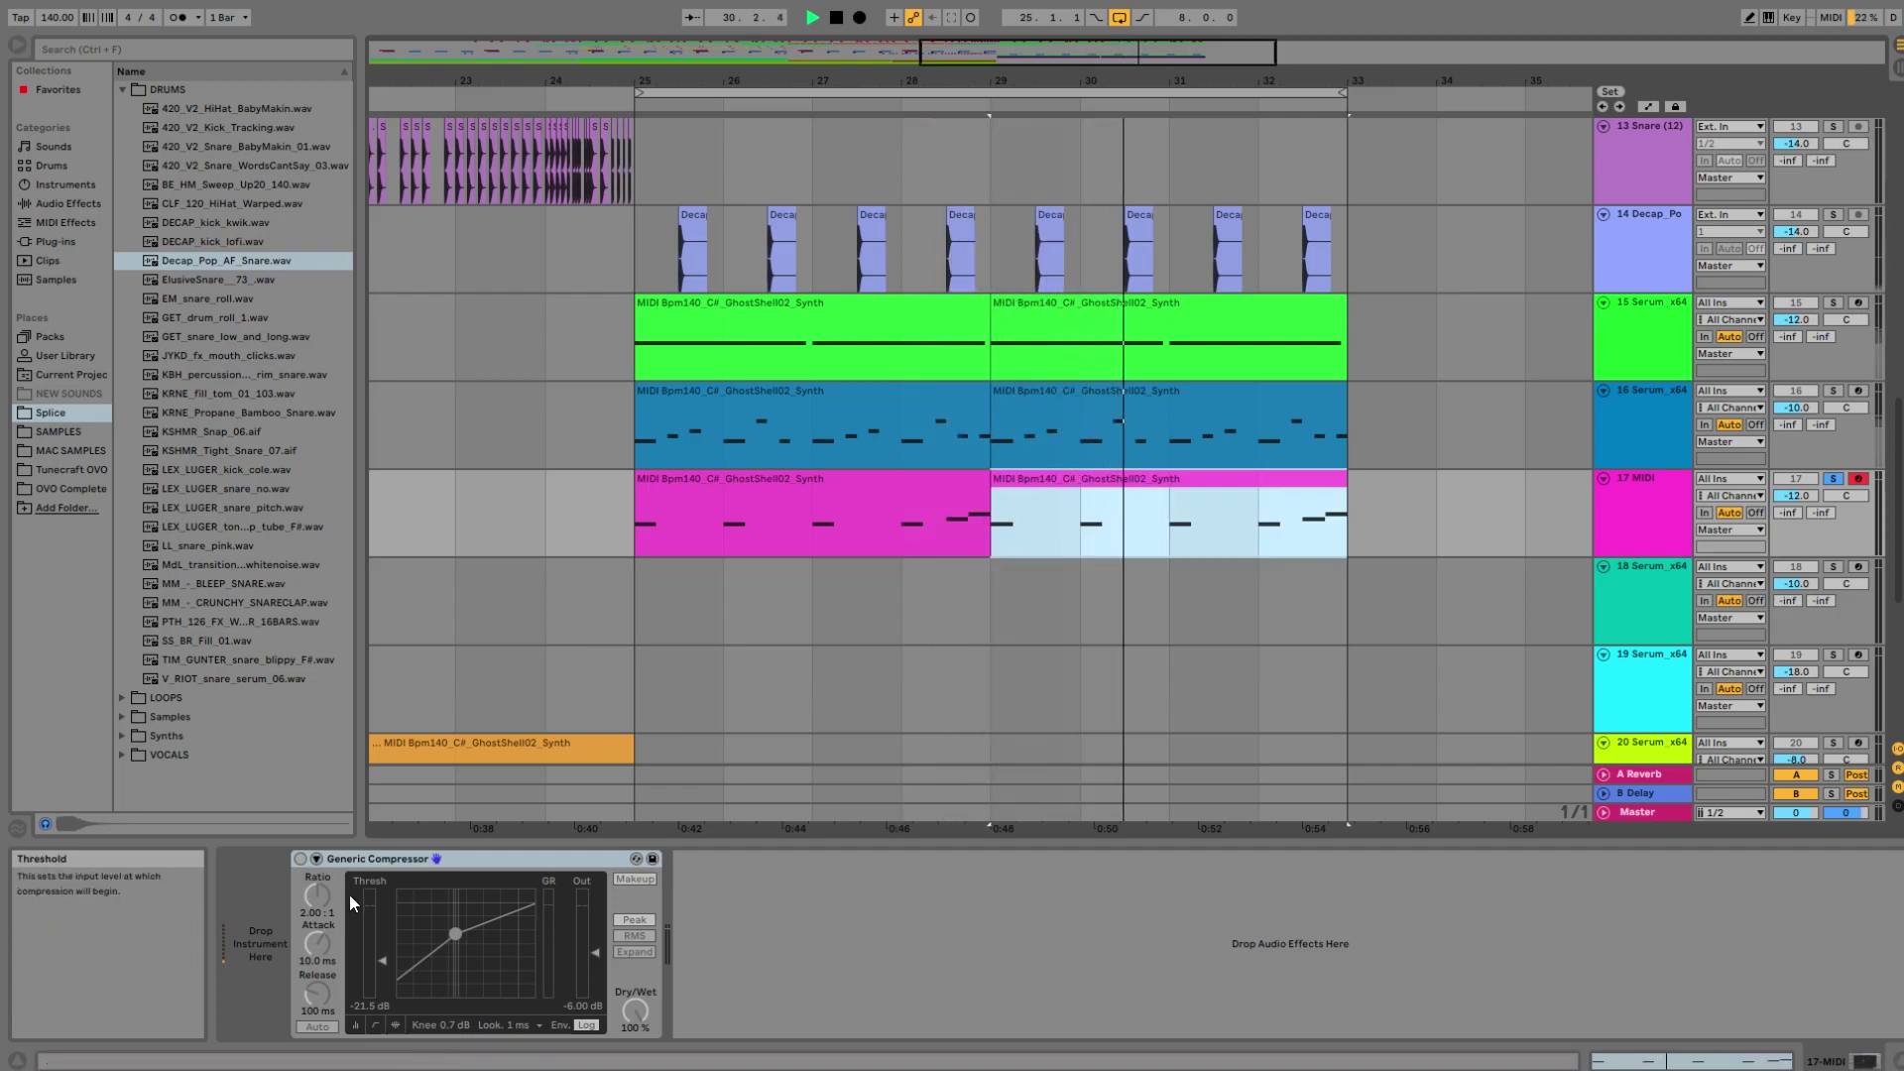
key("ctrl+z")
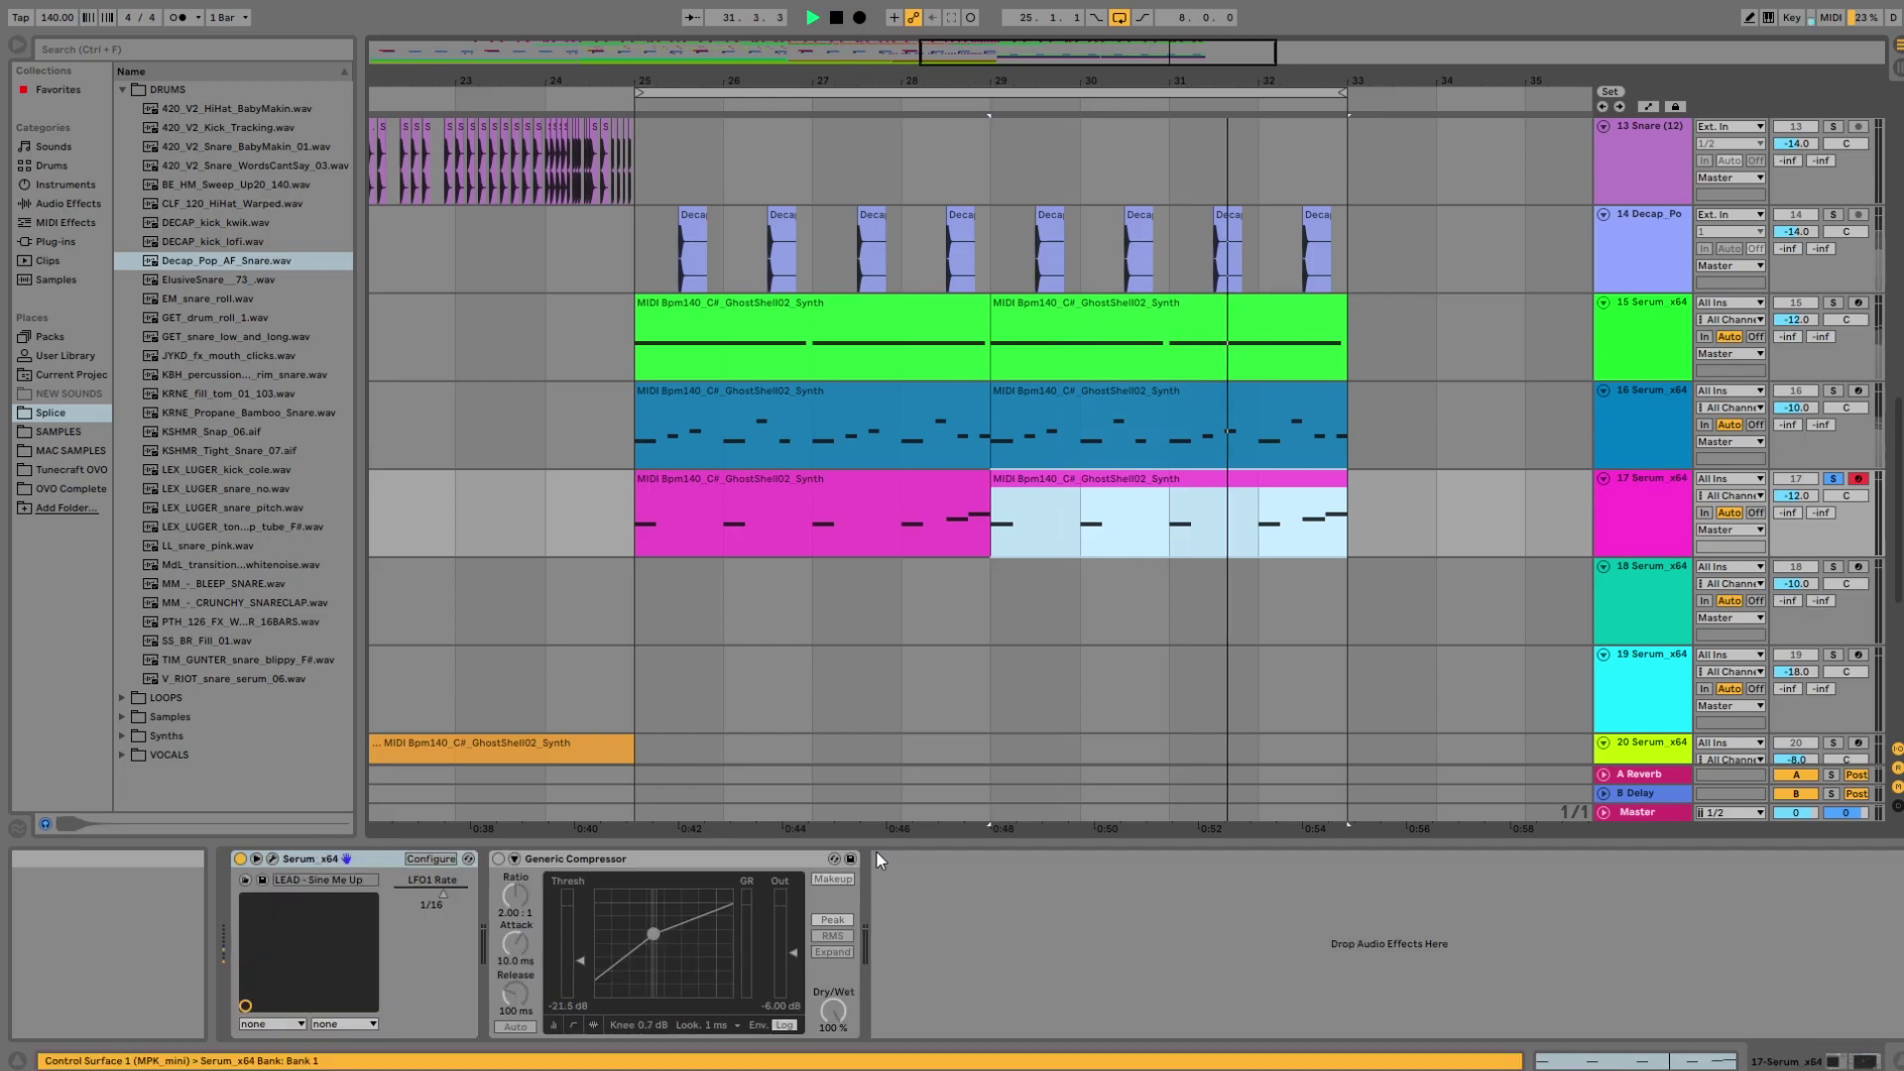
Play track 17 soloed from bar 29 and enable its Generic Compressor.
key("space")
key("space")
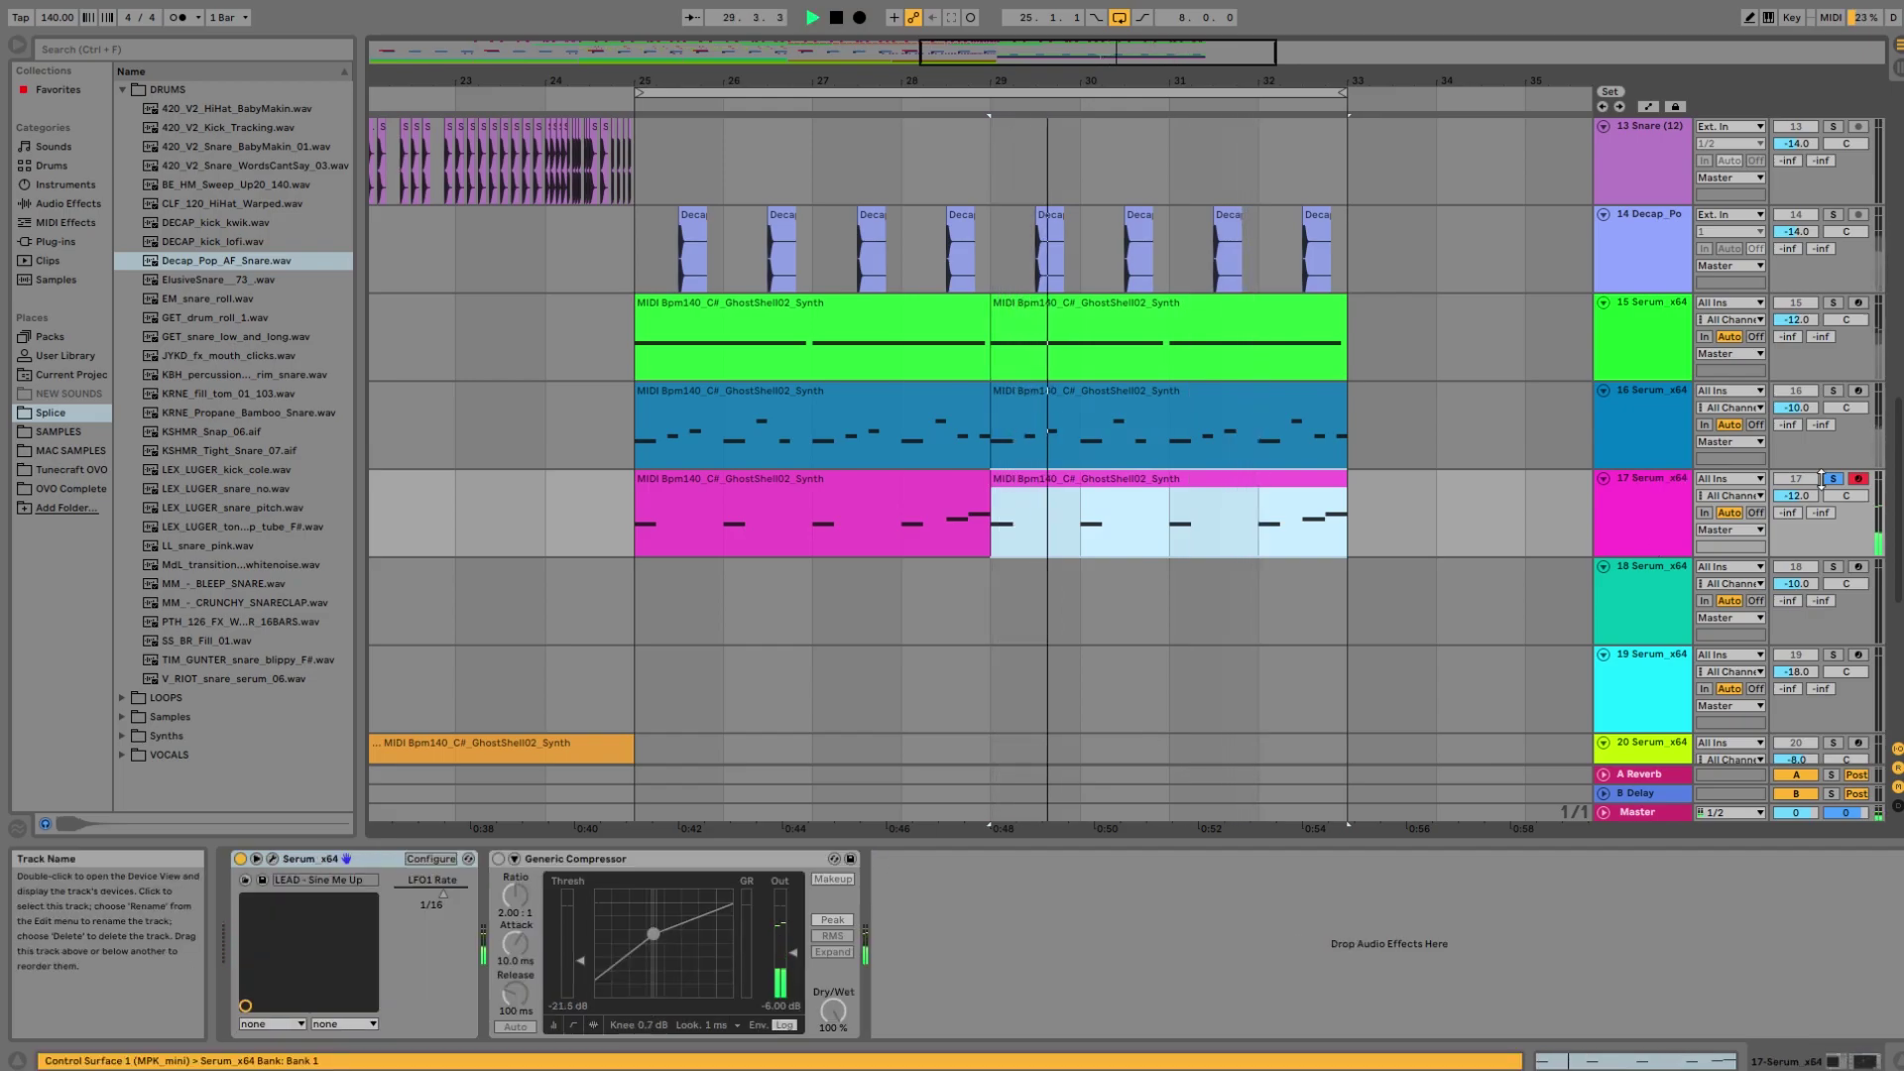
left_click(500, 862)
left_click(499, 860)
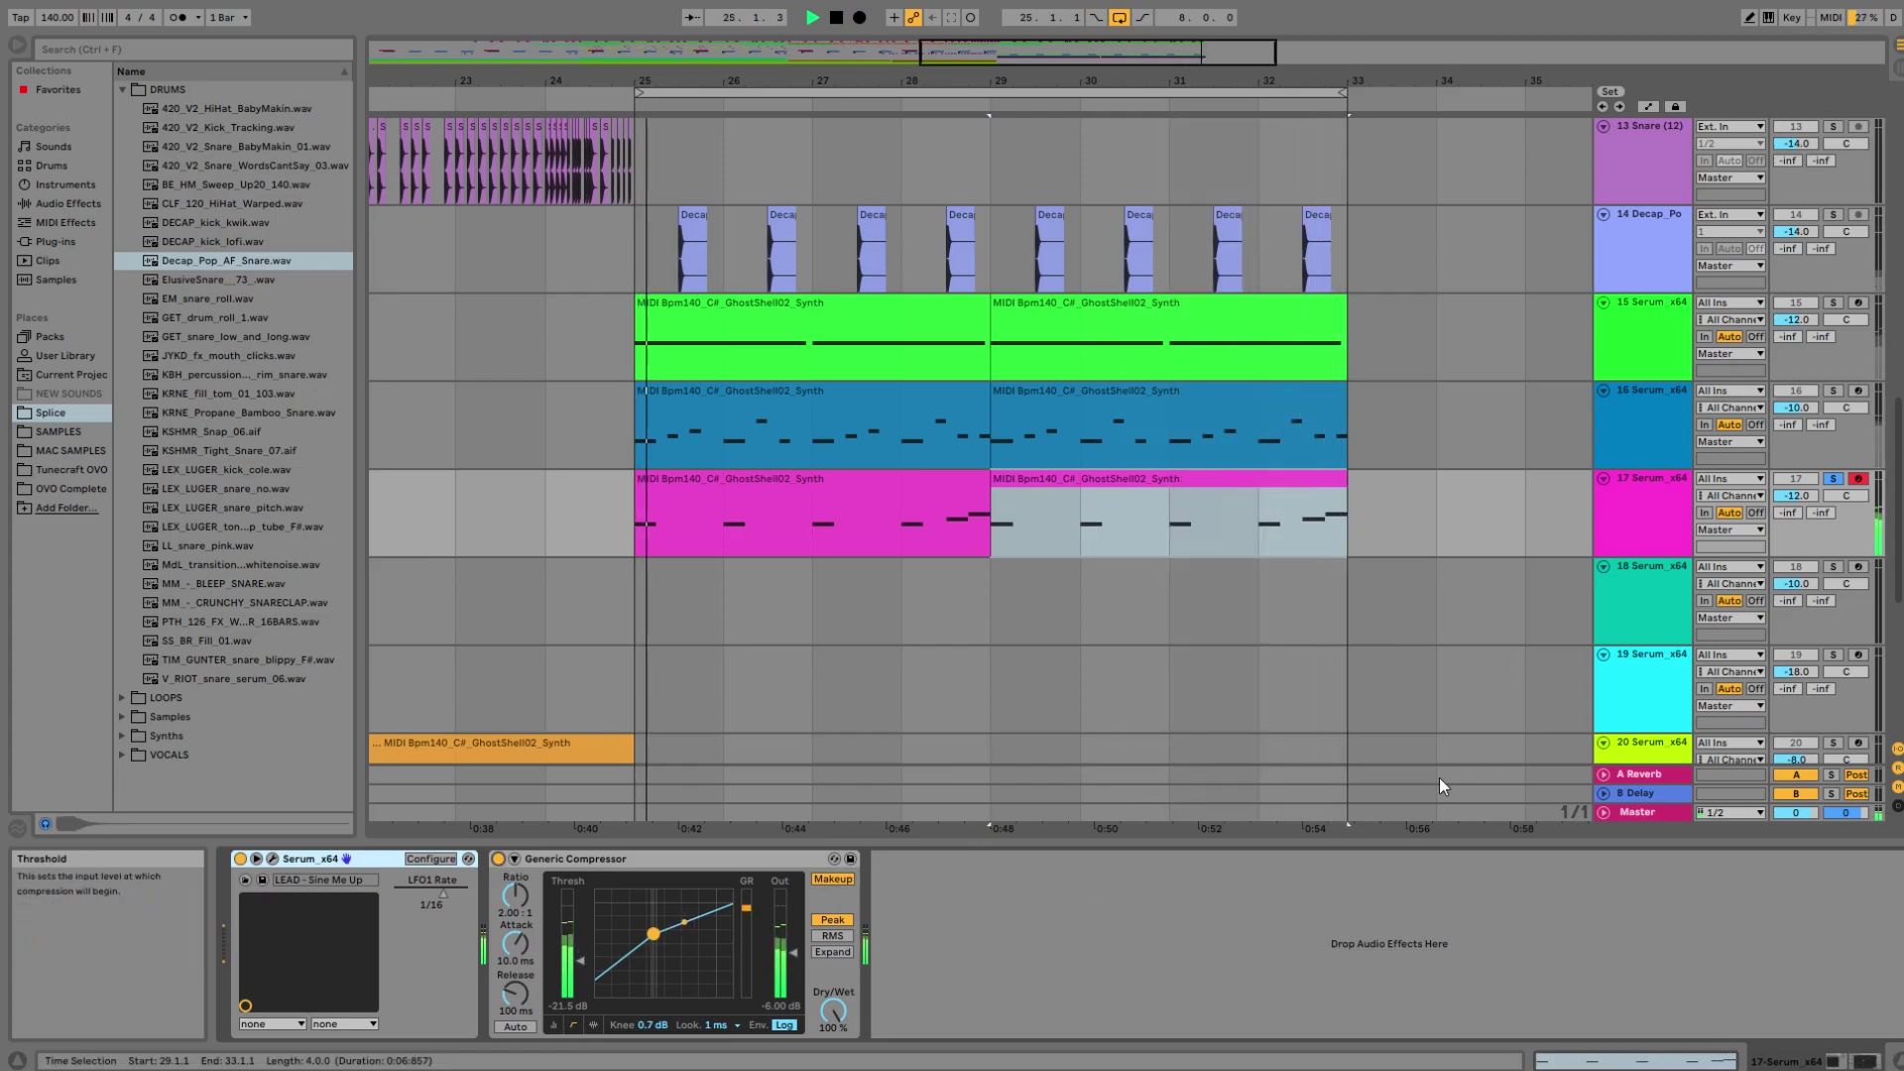
Turn off track 17's solo and play the full drop from bar 25.
left_click(1834, 479)
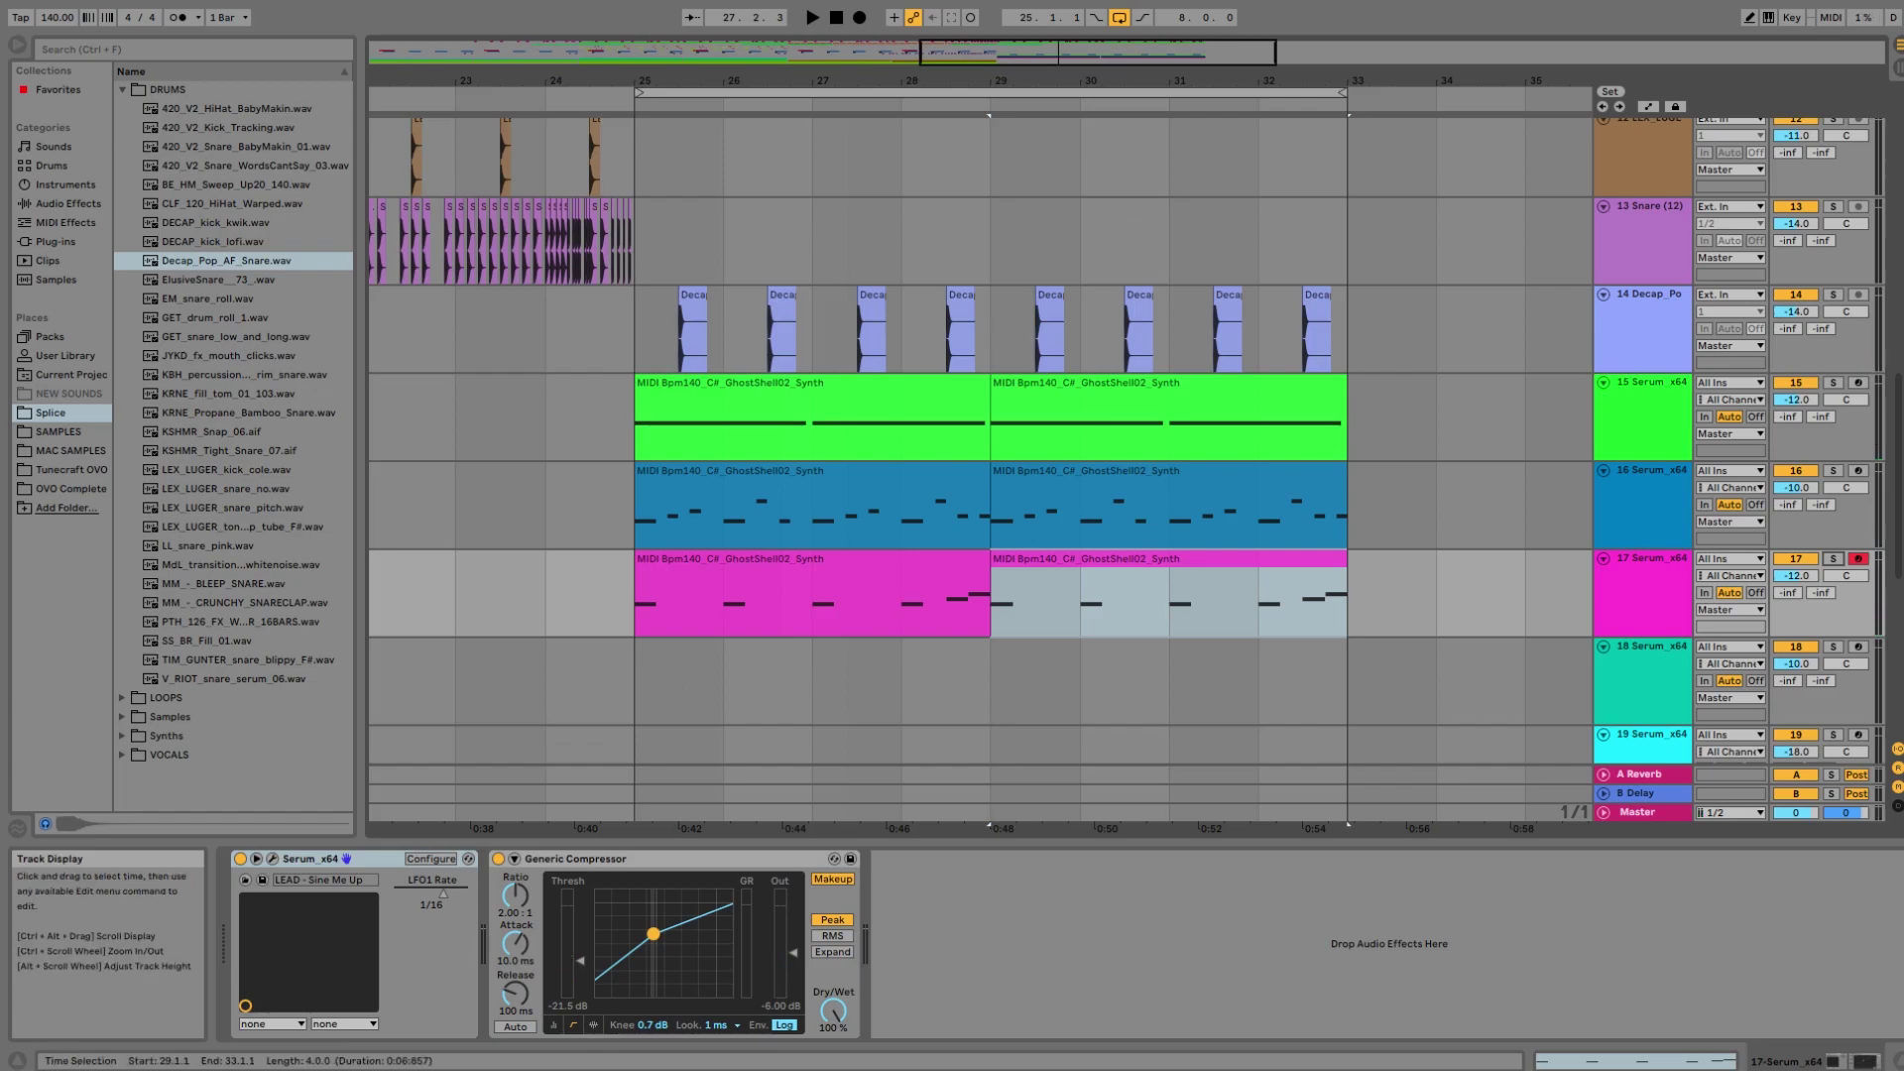
left_click(636, 328)
key("space")
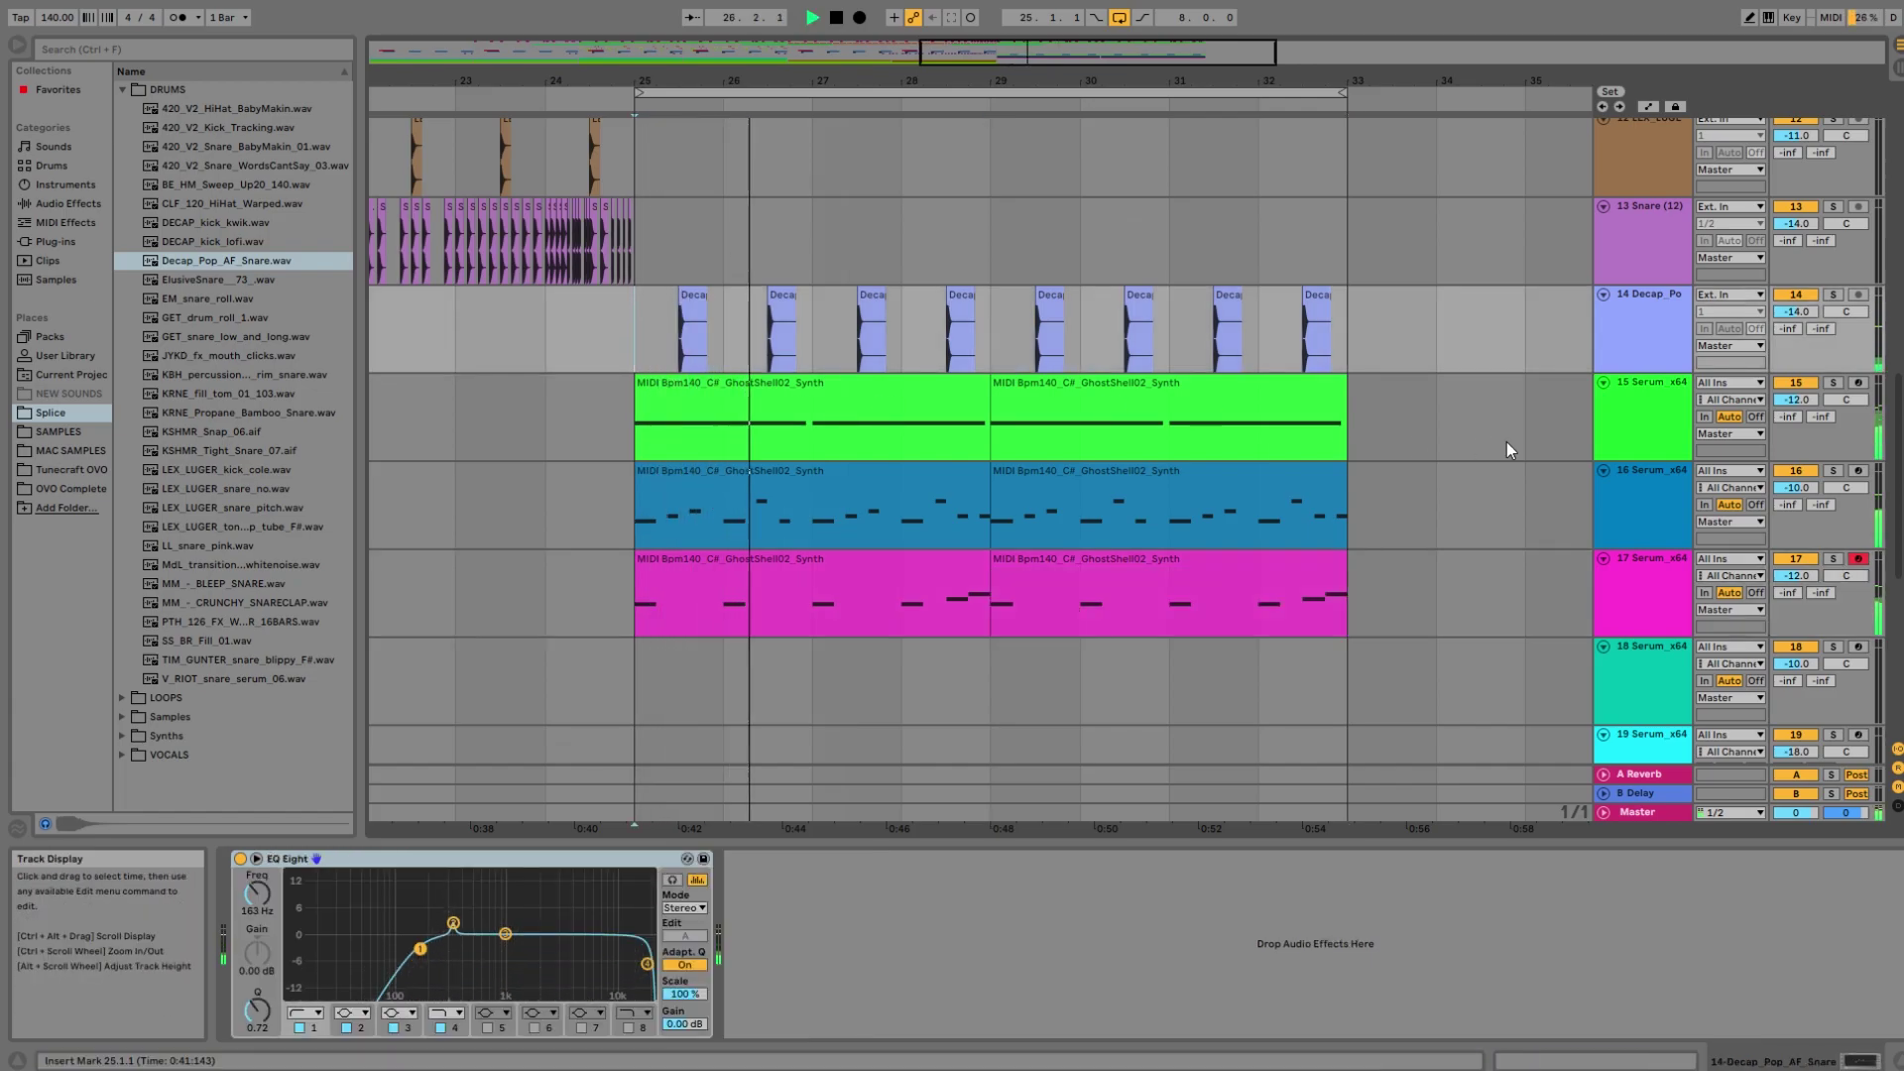
Move the blue Jungle Womp track below the magenta Sine Me Up track and select the Sine Me Up track.
left_click(810, 504)
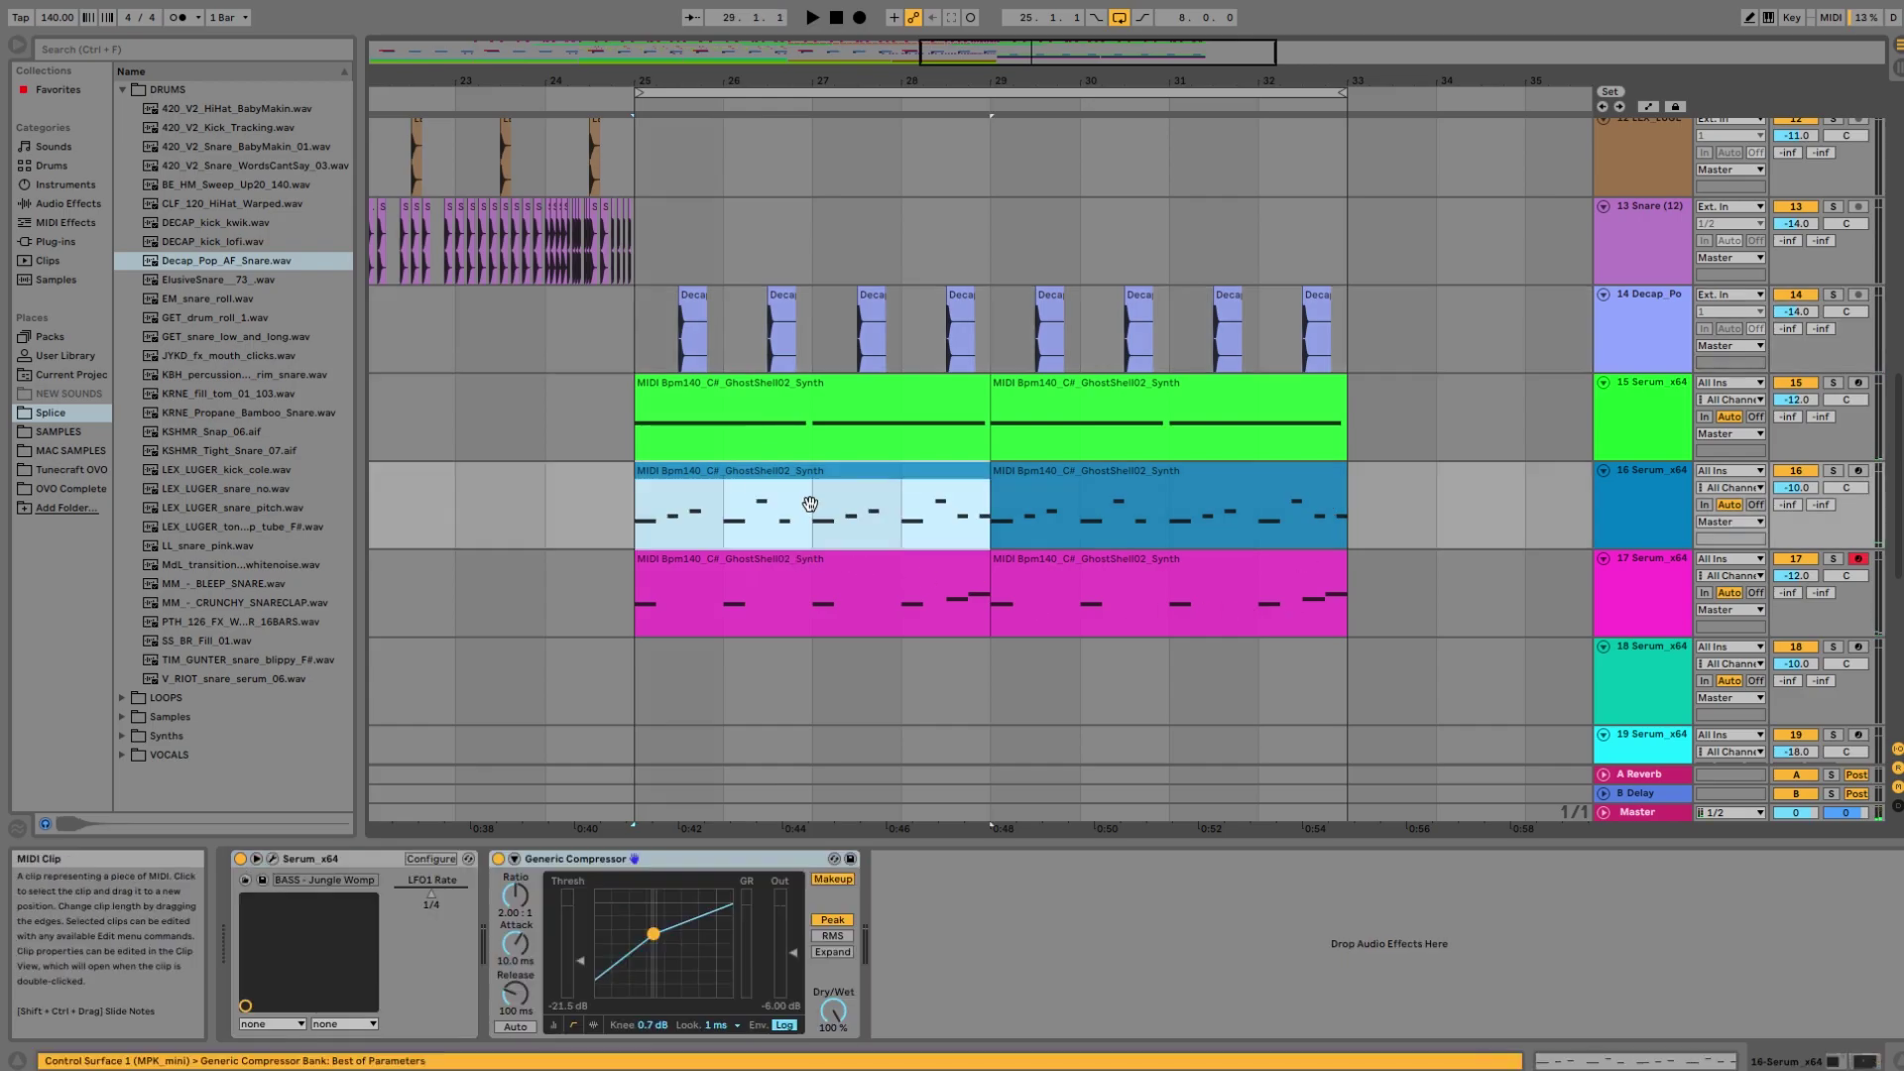
left_click_drag(1643, 505, 1653, 622)
left_click(1651, 521)
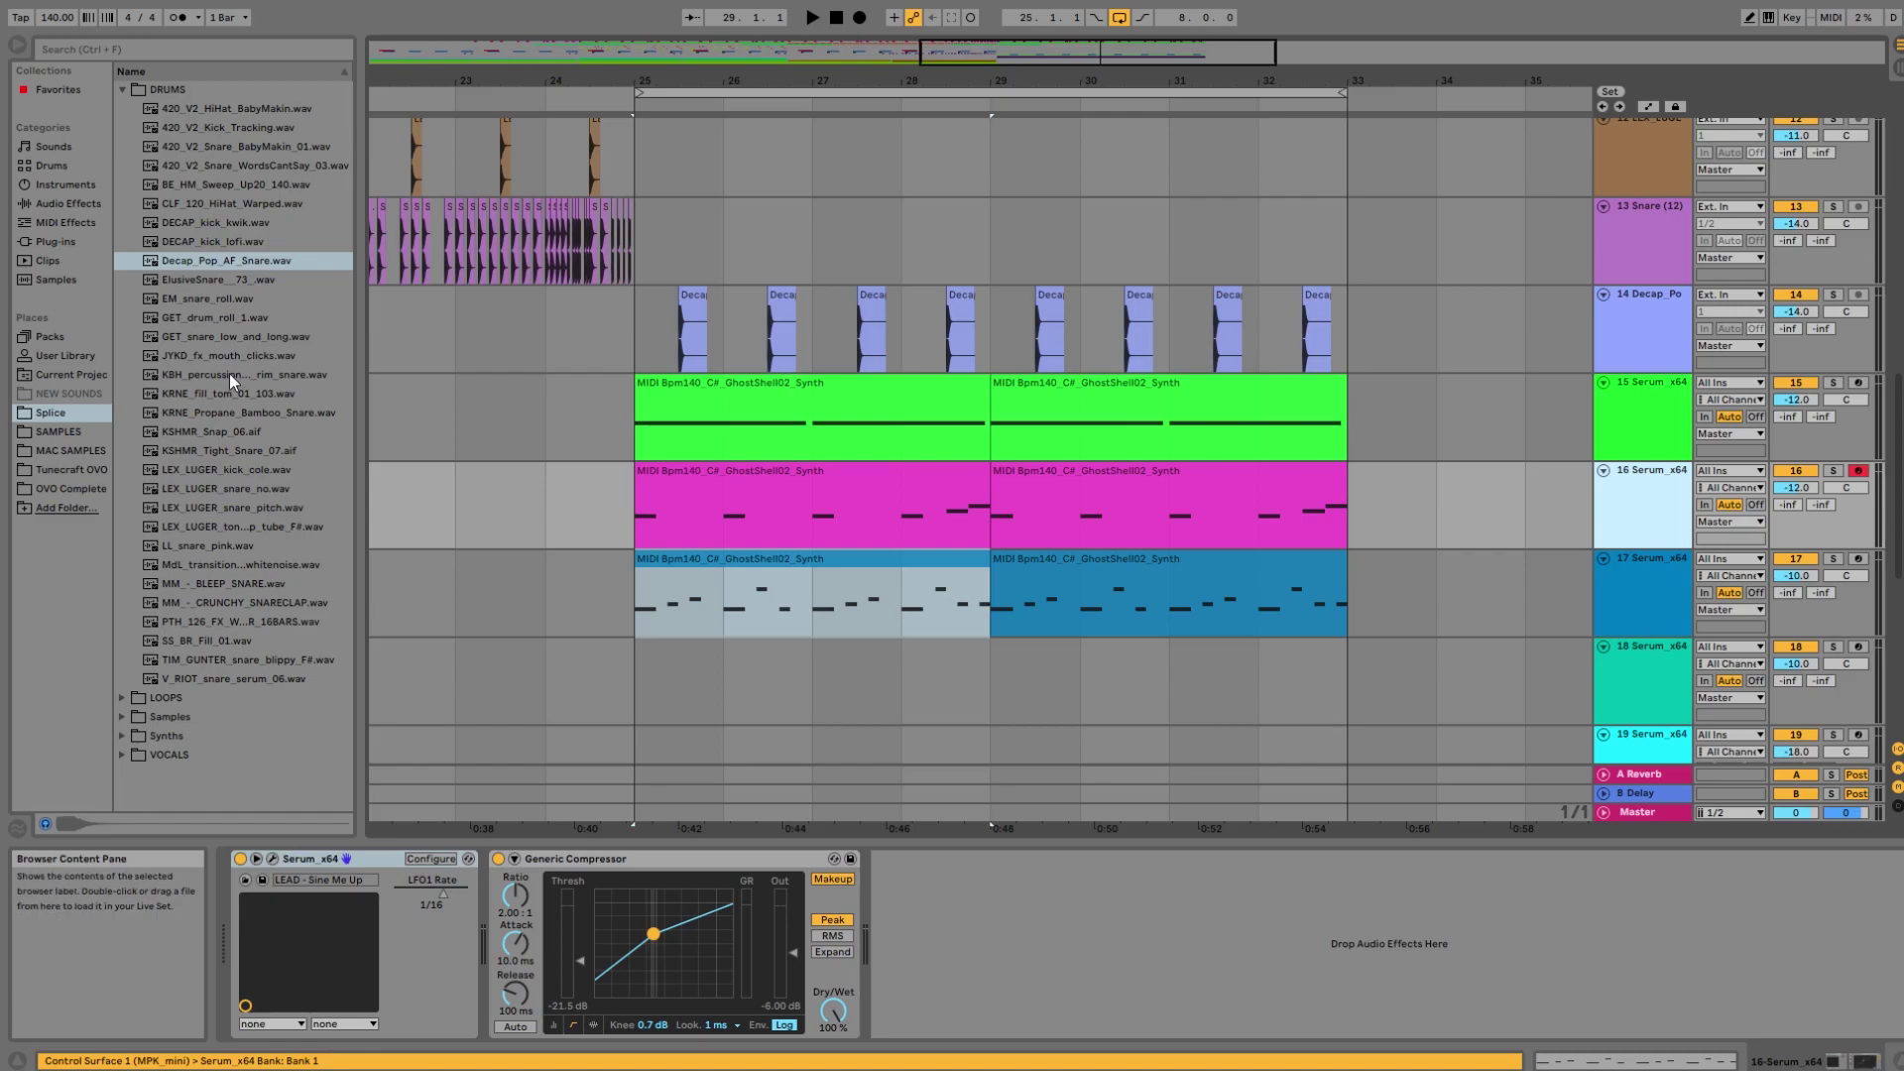
Add EQ Eight at the end of the device chain on the Serum lead track 15.
left_click(68, 203)
left_click(124, 184)
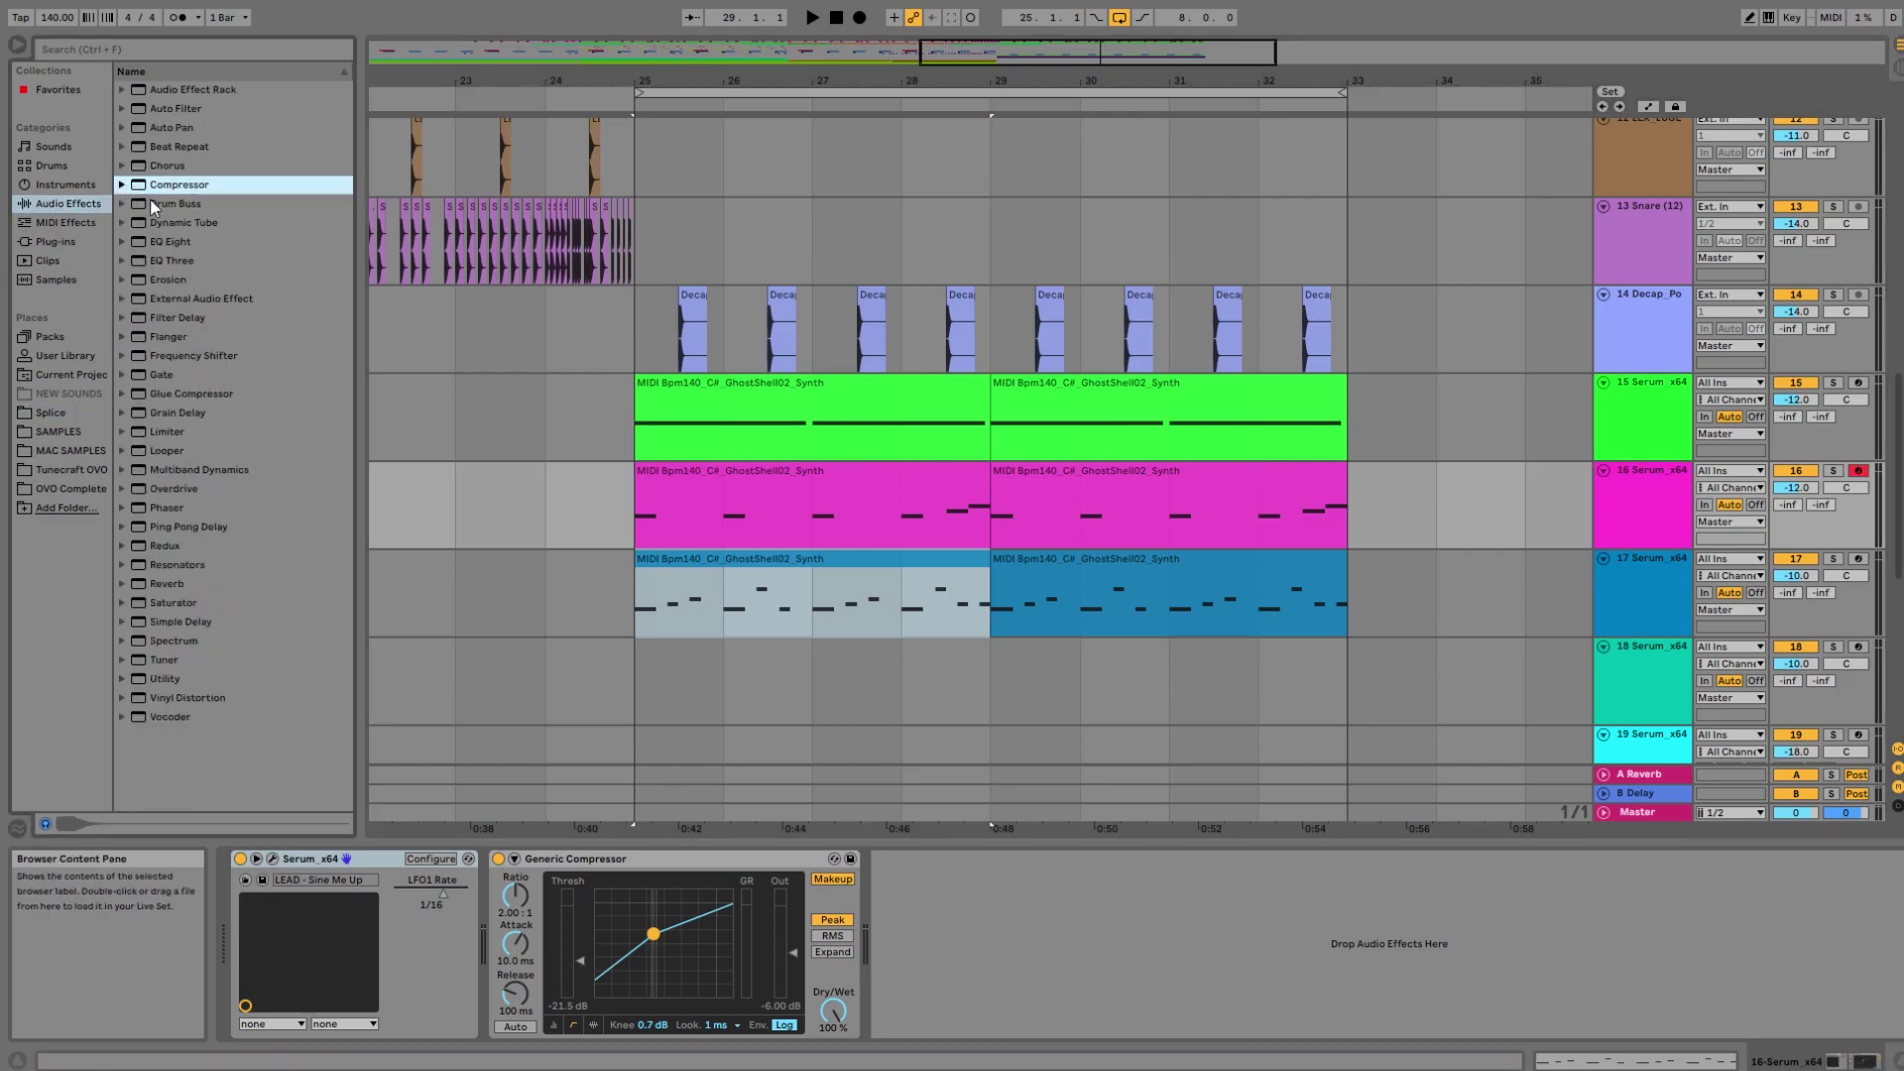
left_click(178, 244)
left_click(848, 401)
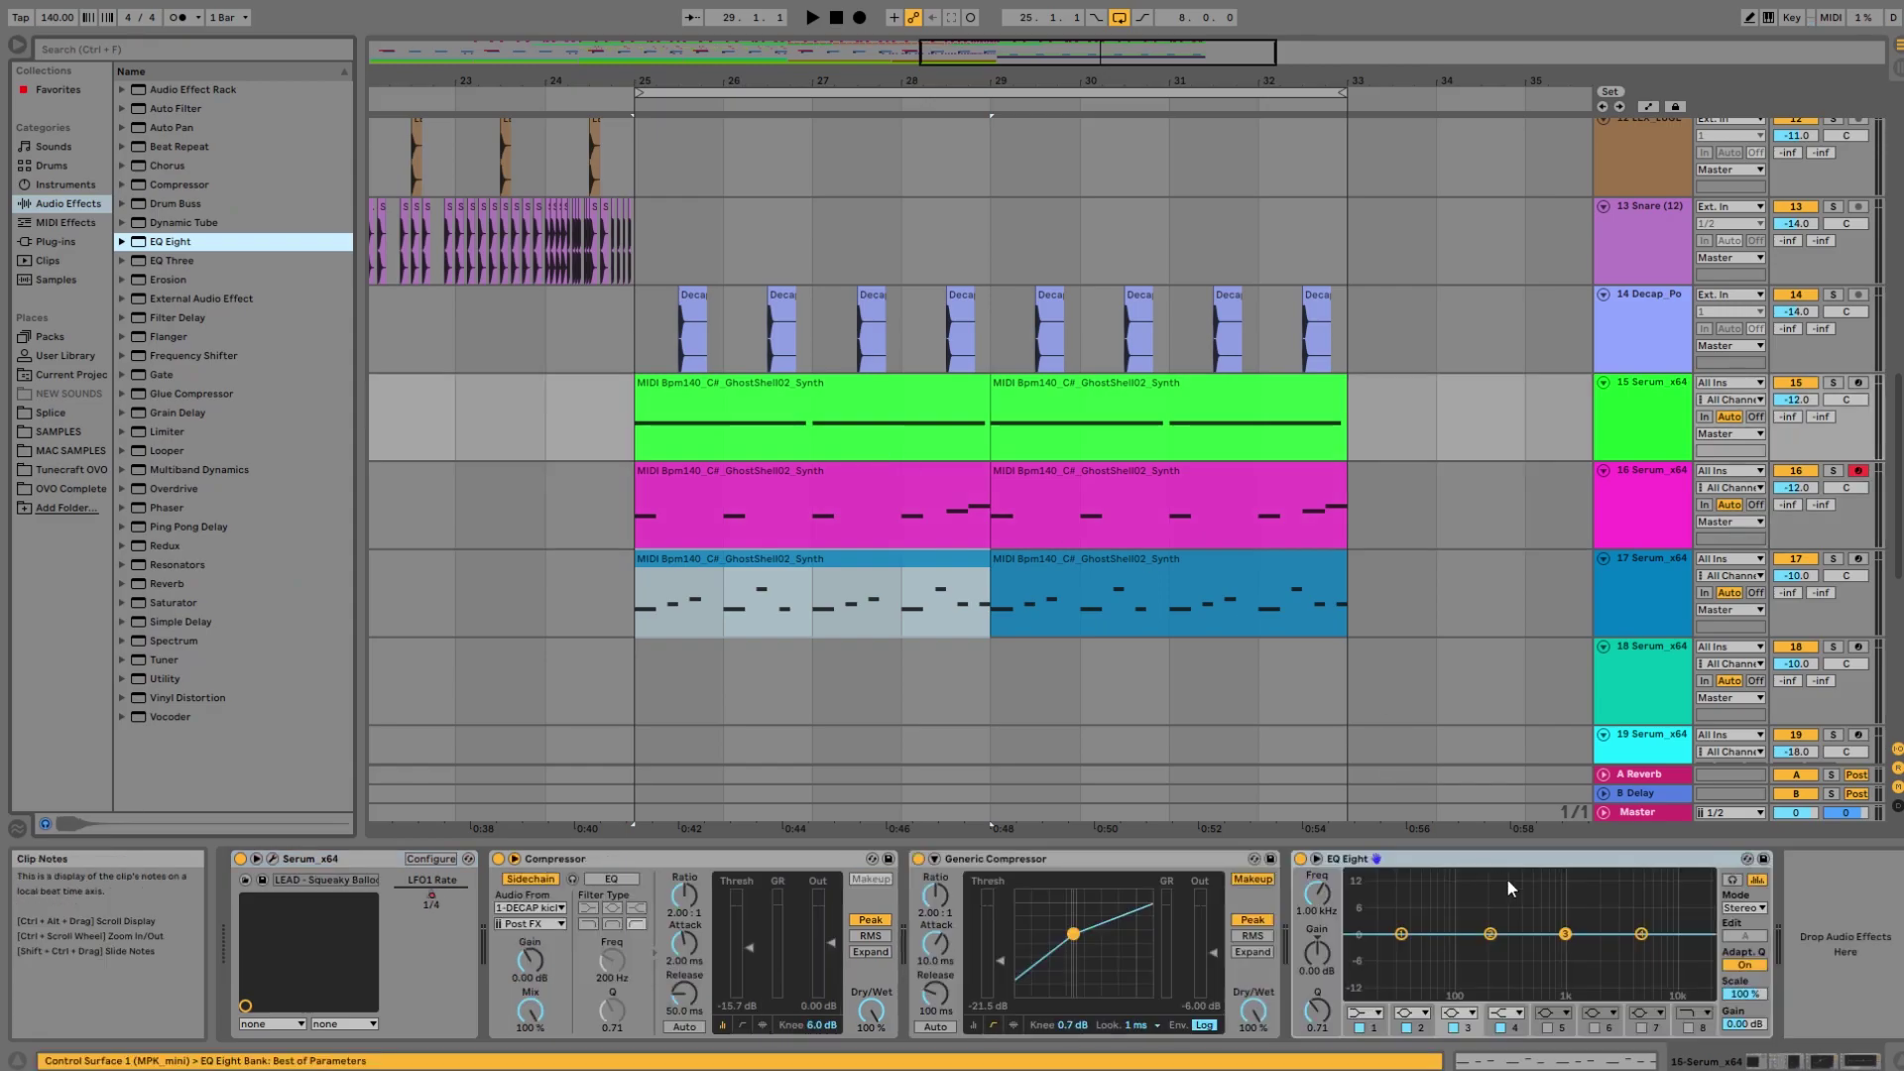
Set track 15 to -14 dB and track 17 to -12 dB, and play the drop from bar 25.
left_click(688, 449)
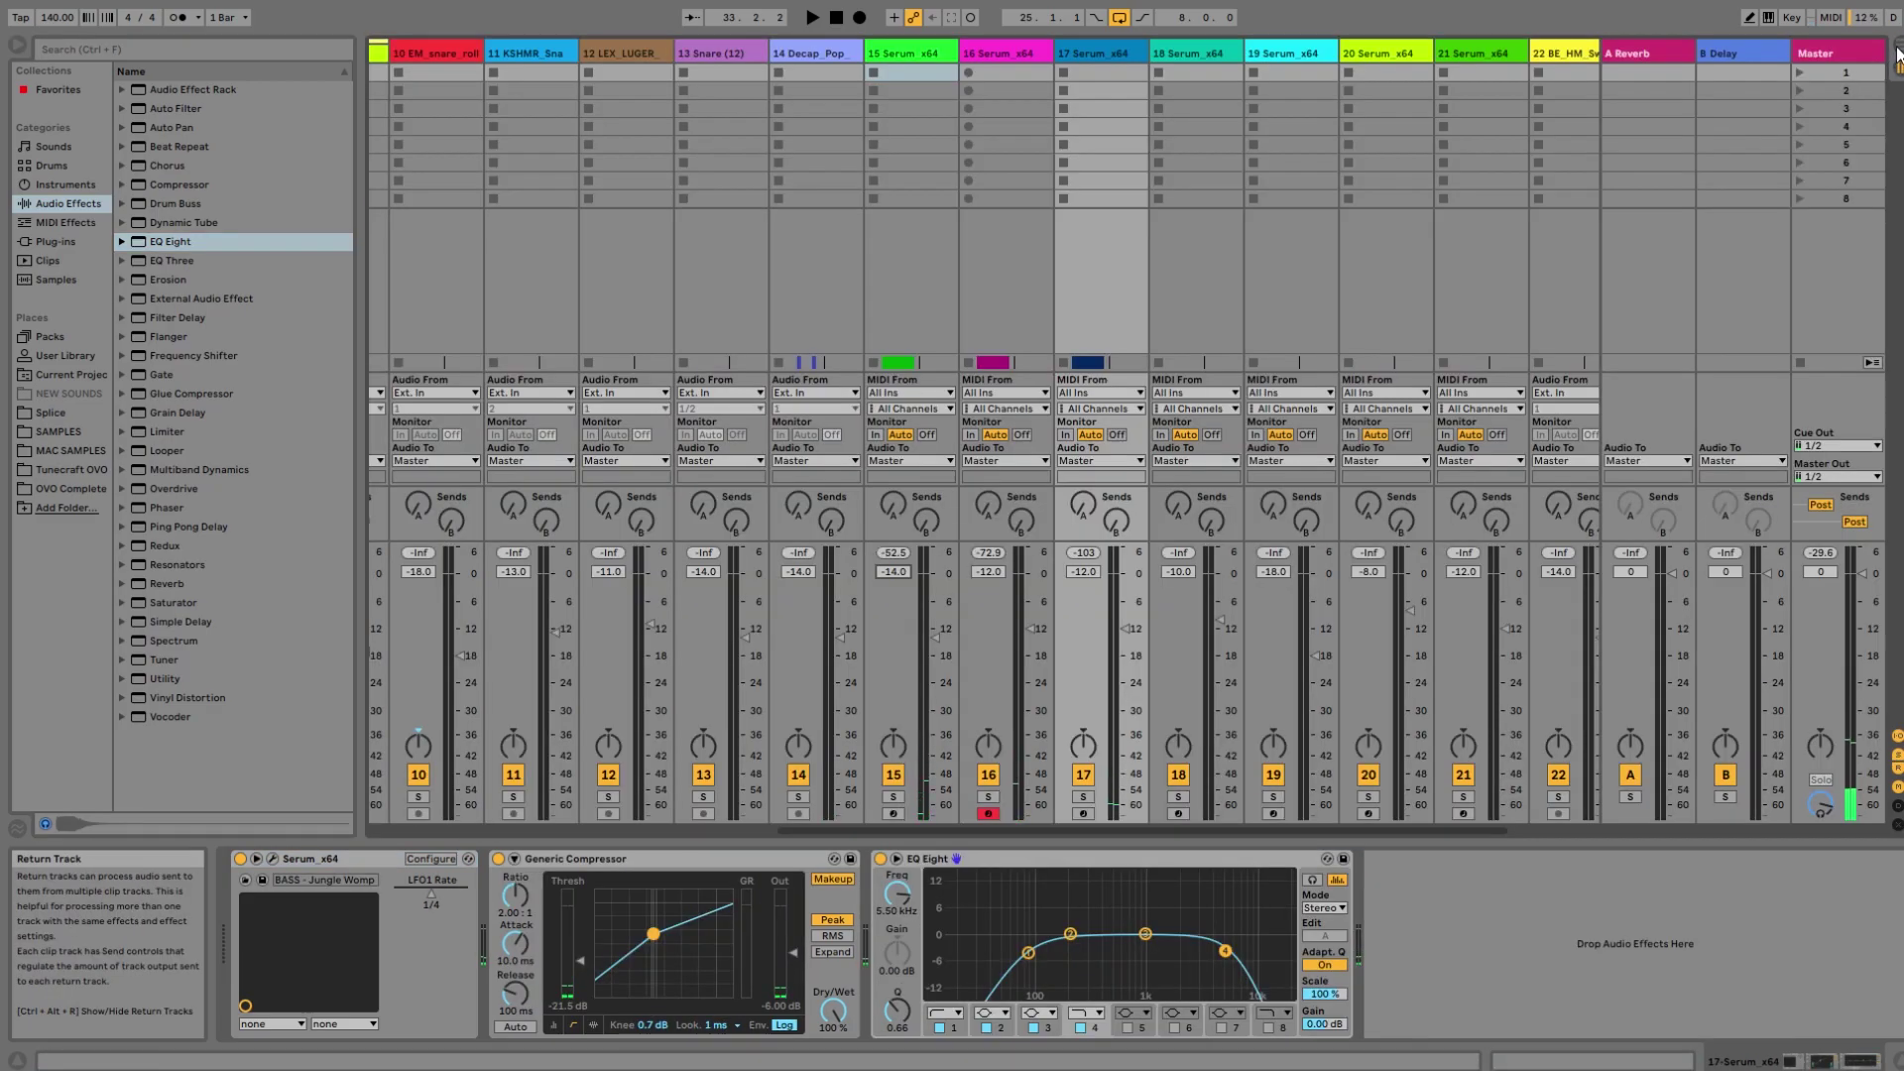
key("Tab")
left_click(681, 366)
key("space")
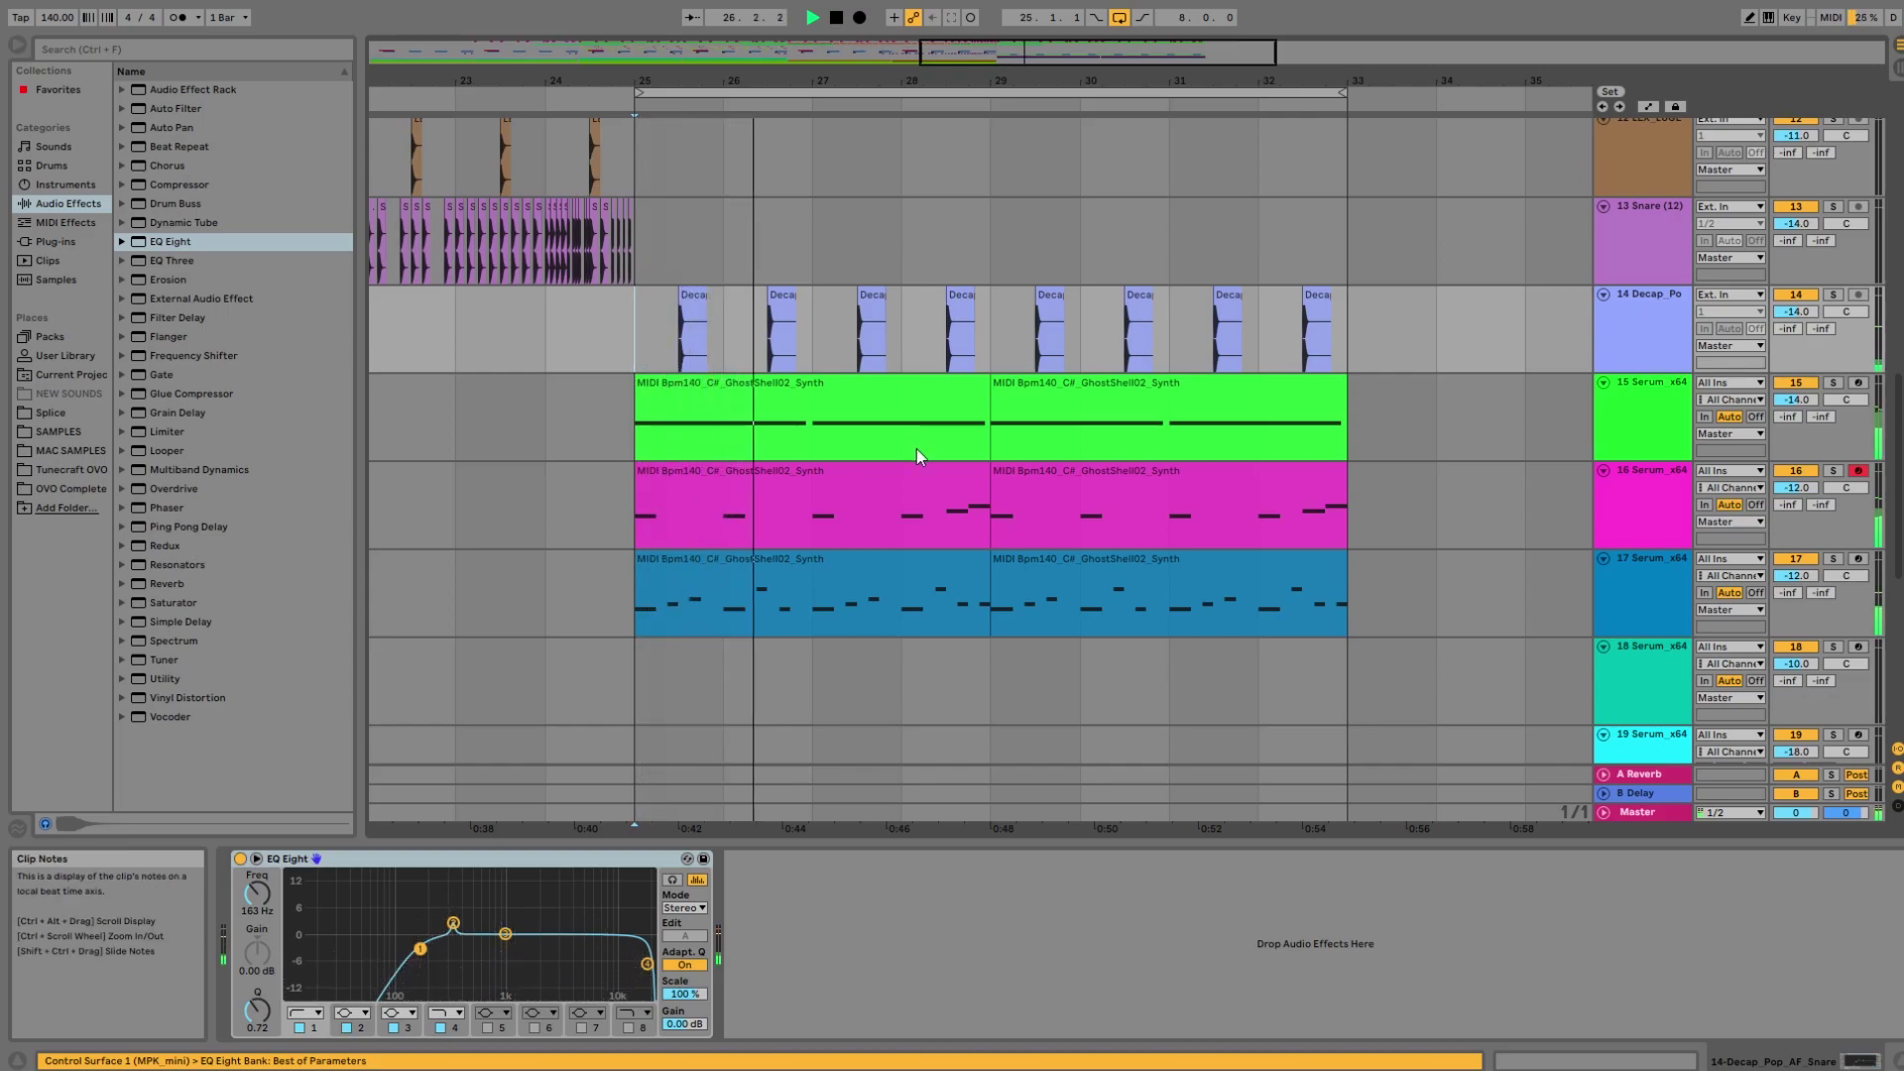
key("space")
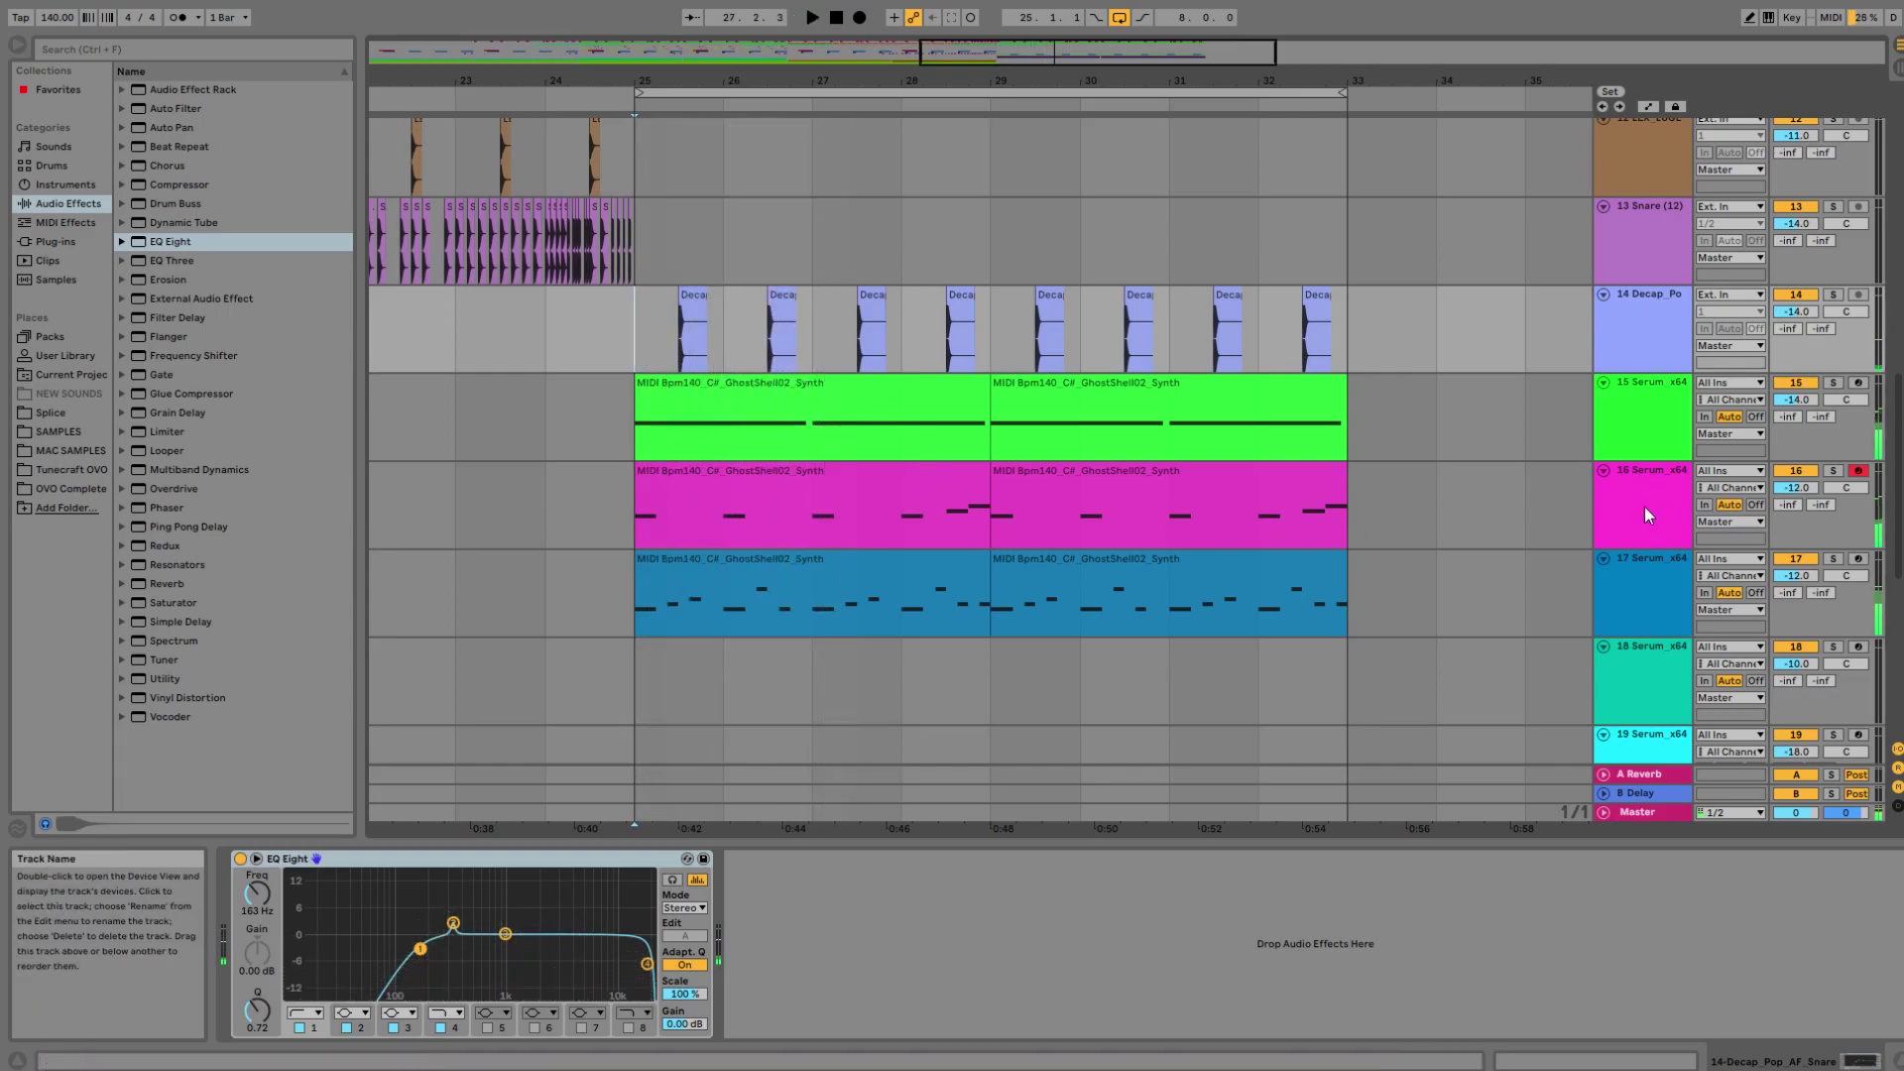
Review the device chains of tracks 16 and 17, and add a Saturator after EQ Eight on the lead track 15.
left_click(1641, 495)
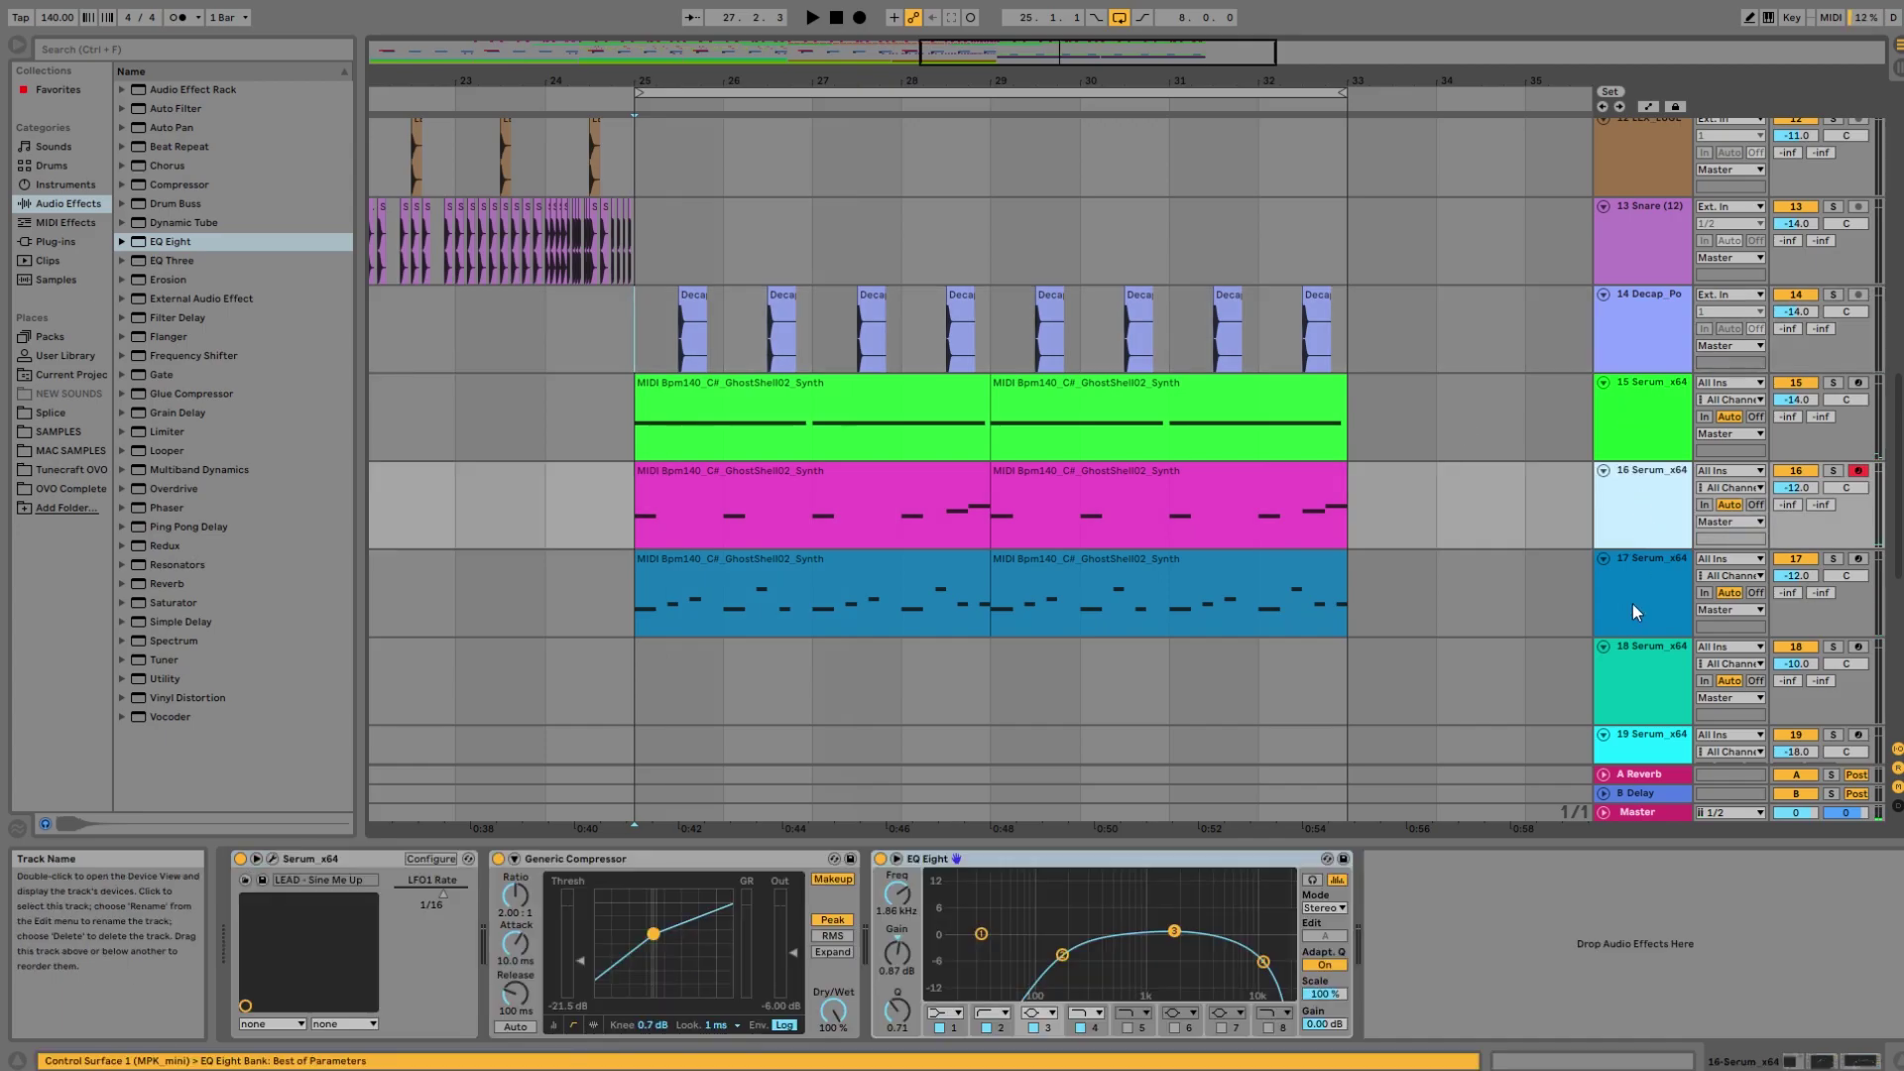
left_click(1633, 604)
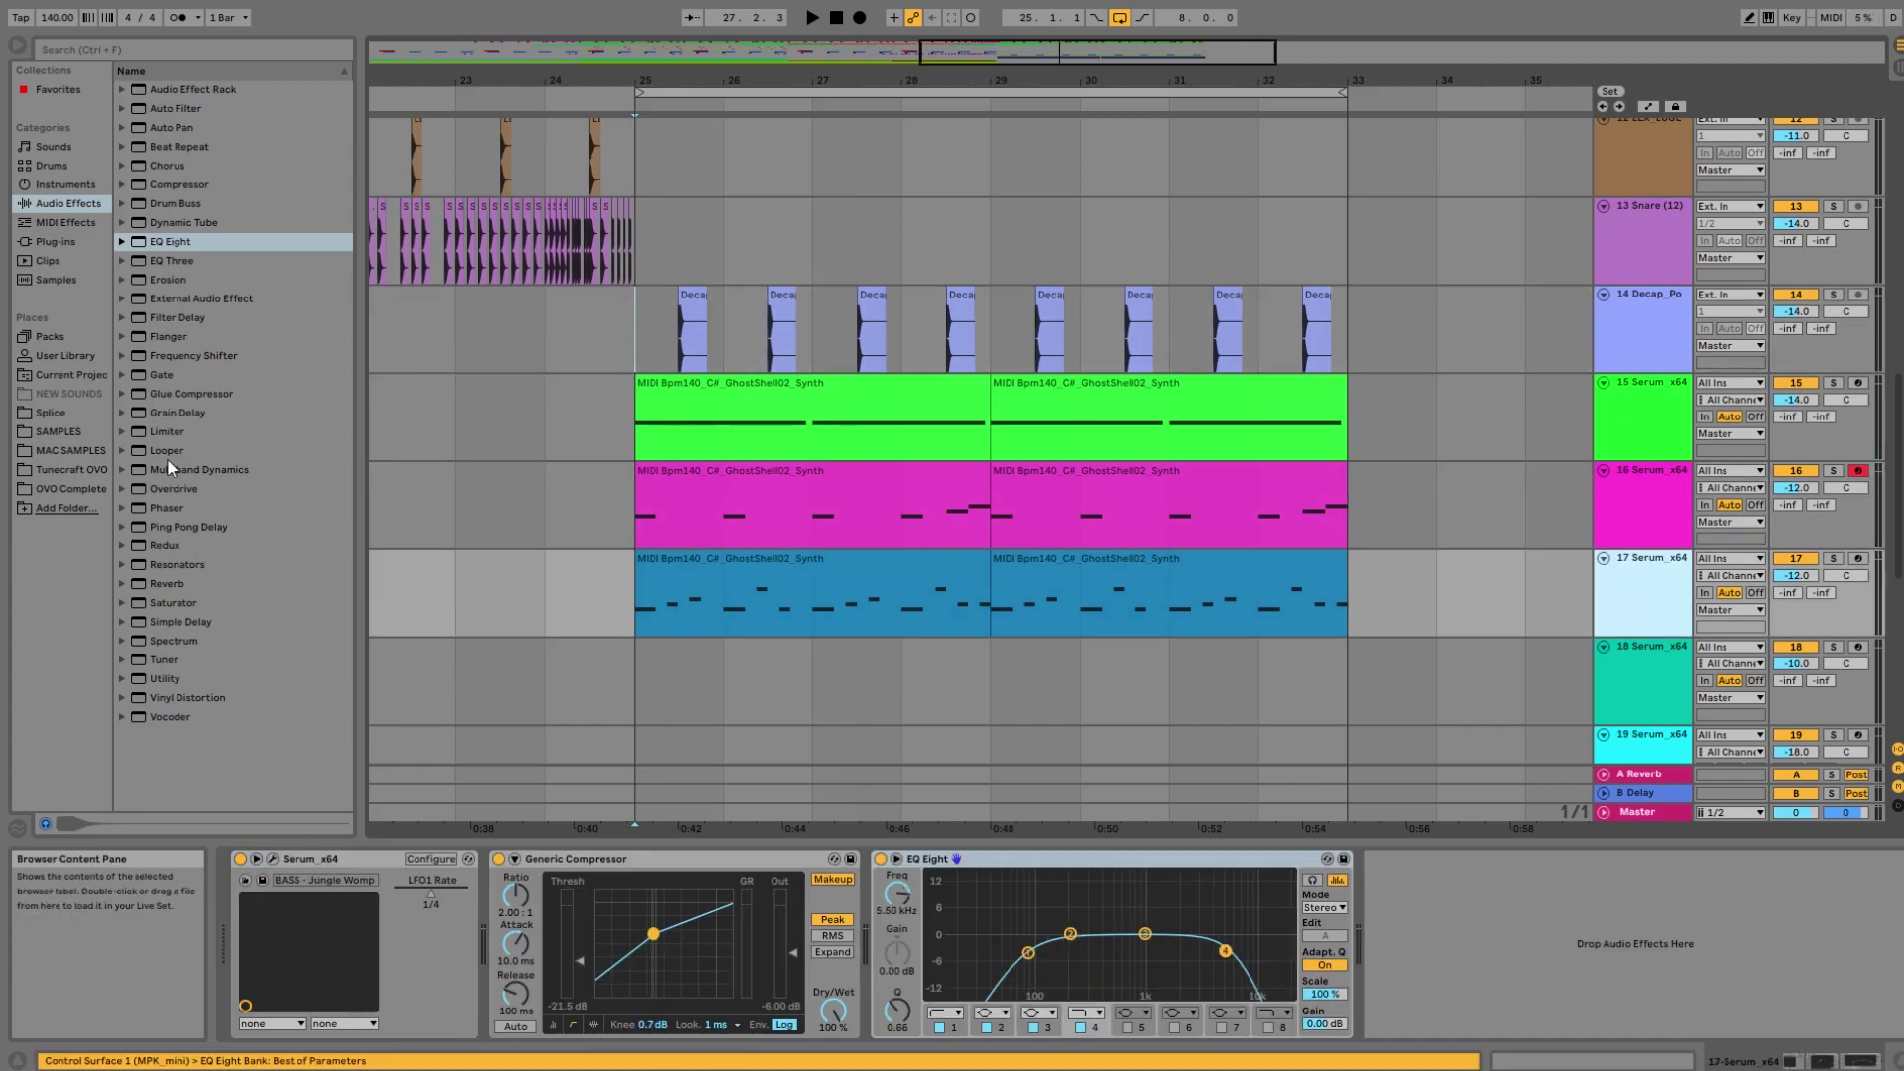
left_click(156, 603)
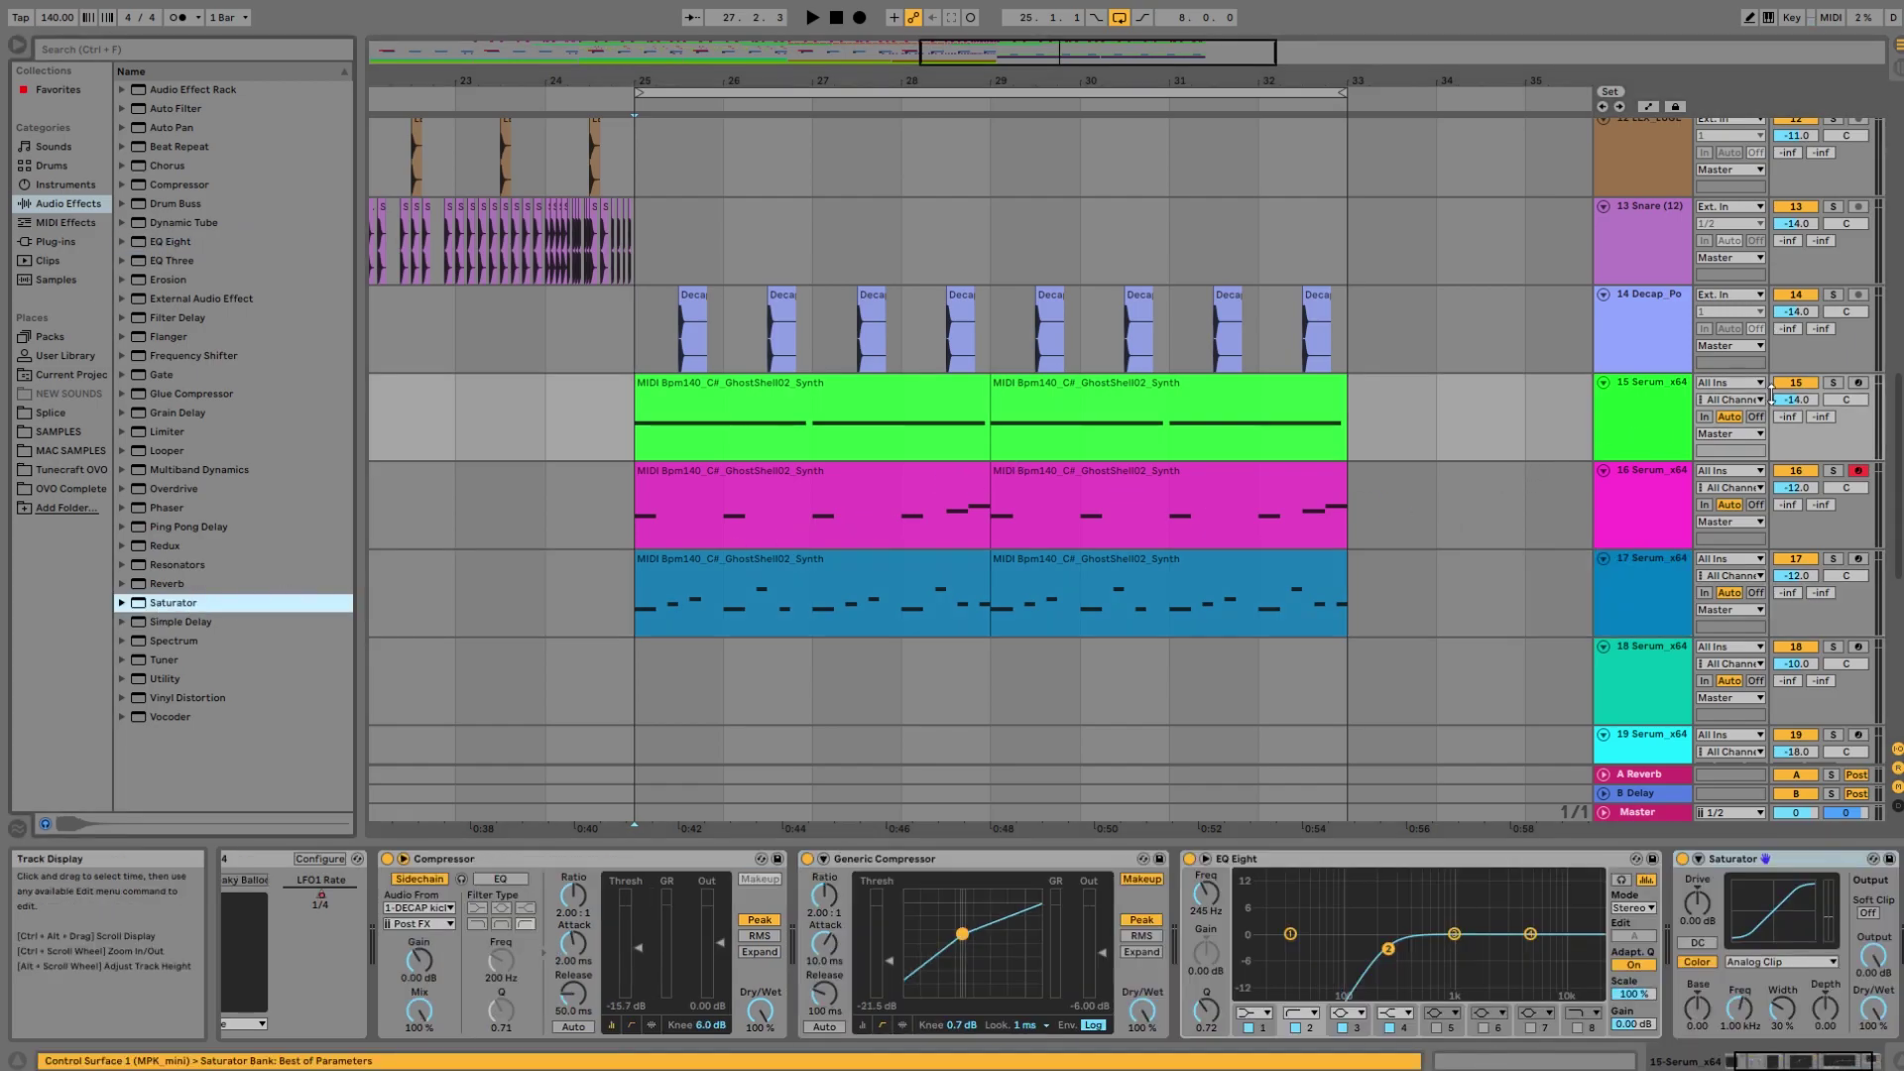
Solo the lead track 15 and set its Saturator to Hard Curve.
left_click(1834, 384)
left_click_drag(1773, 1068, 1785, 1068)
left_click(1680, 962)
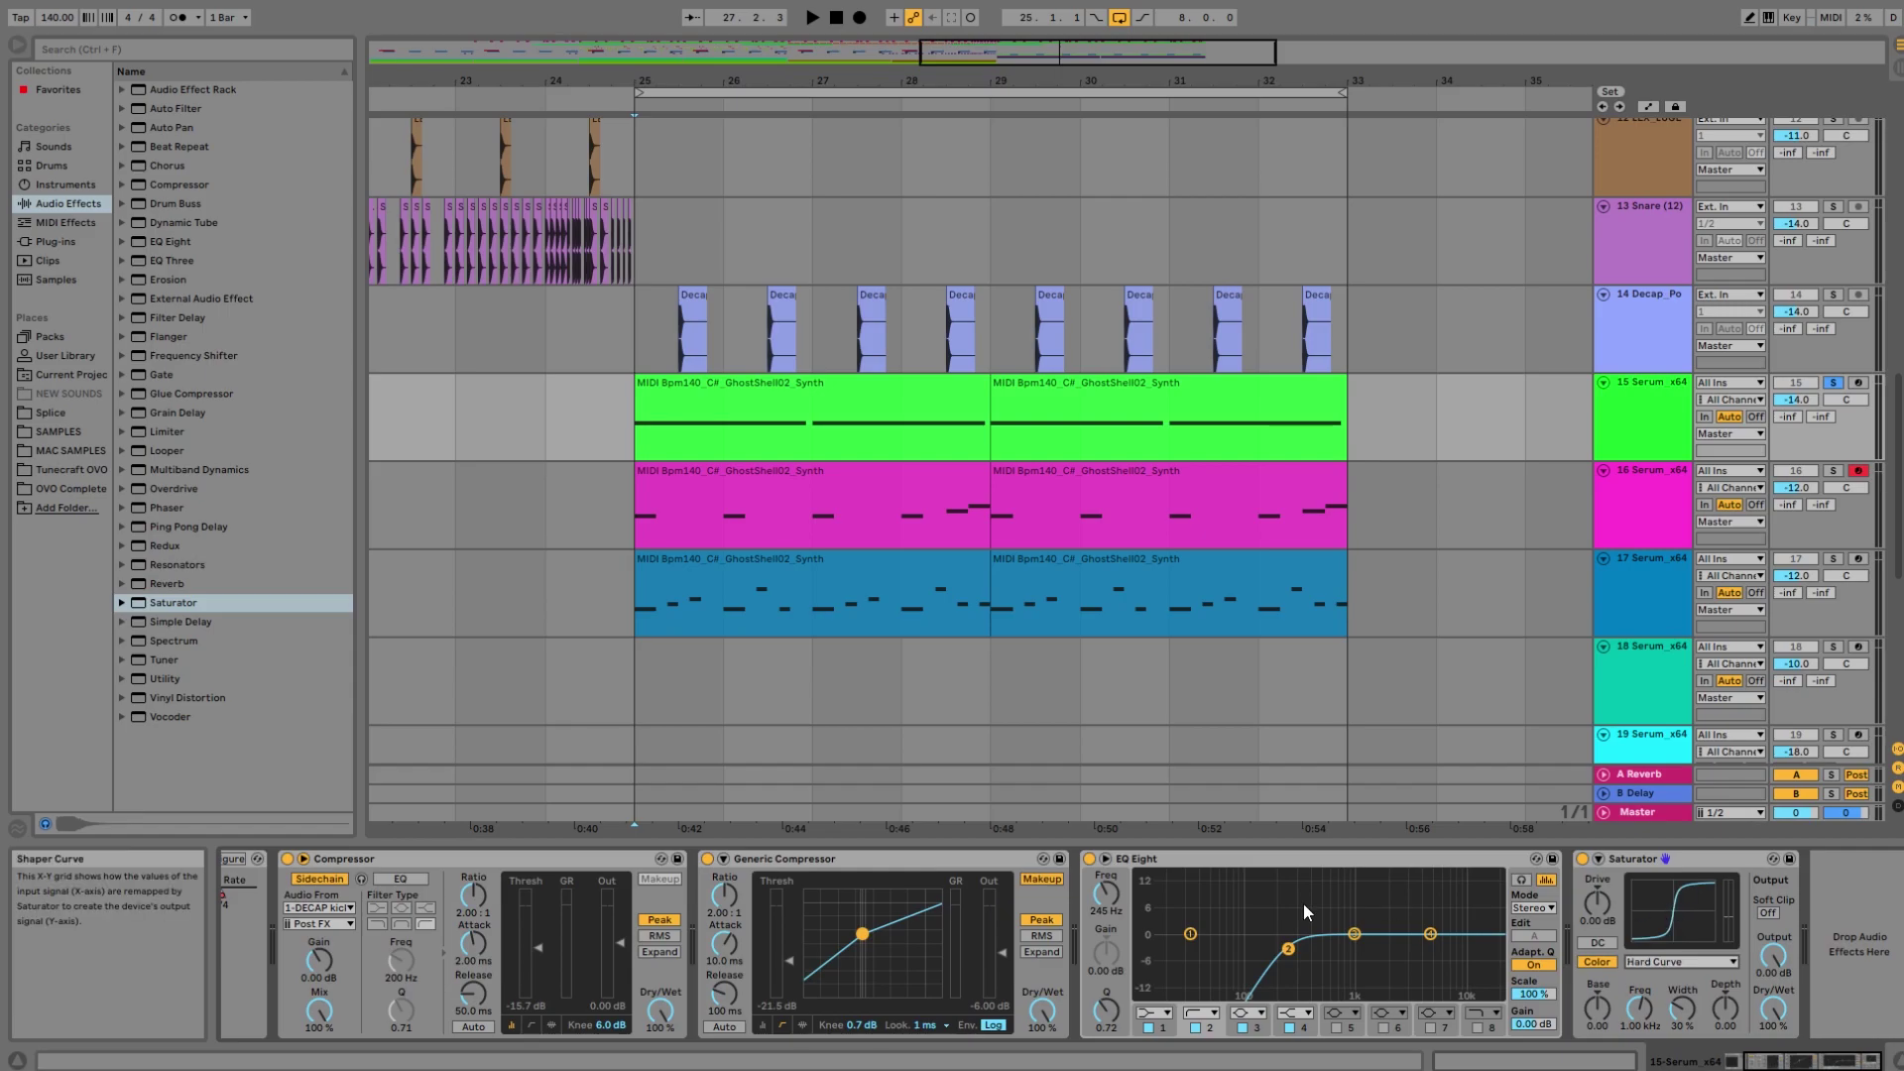
Lower the lead track 15 to -18 dB, turn off its solo, and play the drop.
left_click_drag(1791, 400, 1776, 427)
key("space")
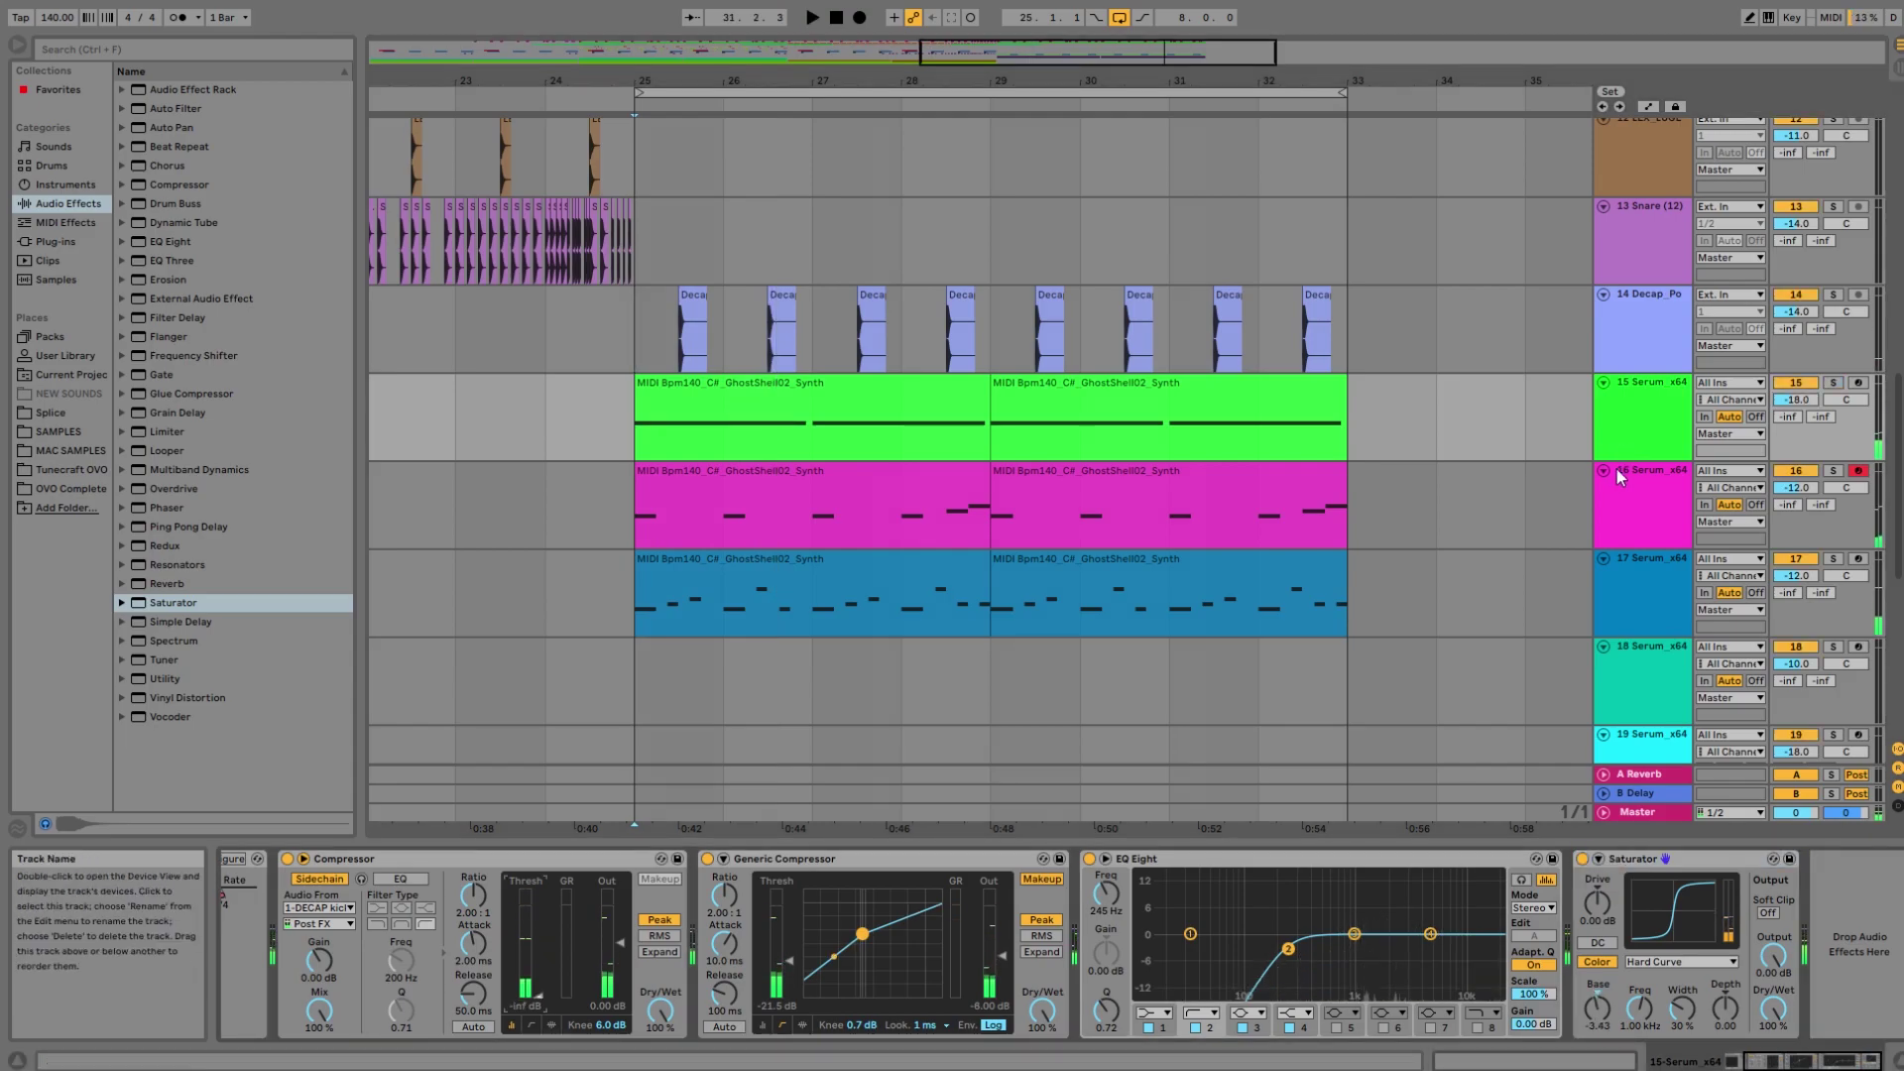
scroll(1616, 468, "up", 1)
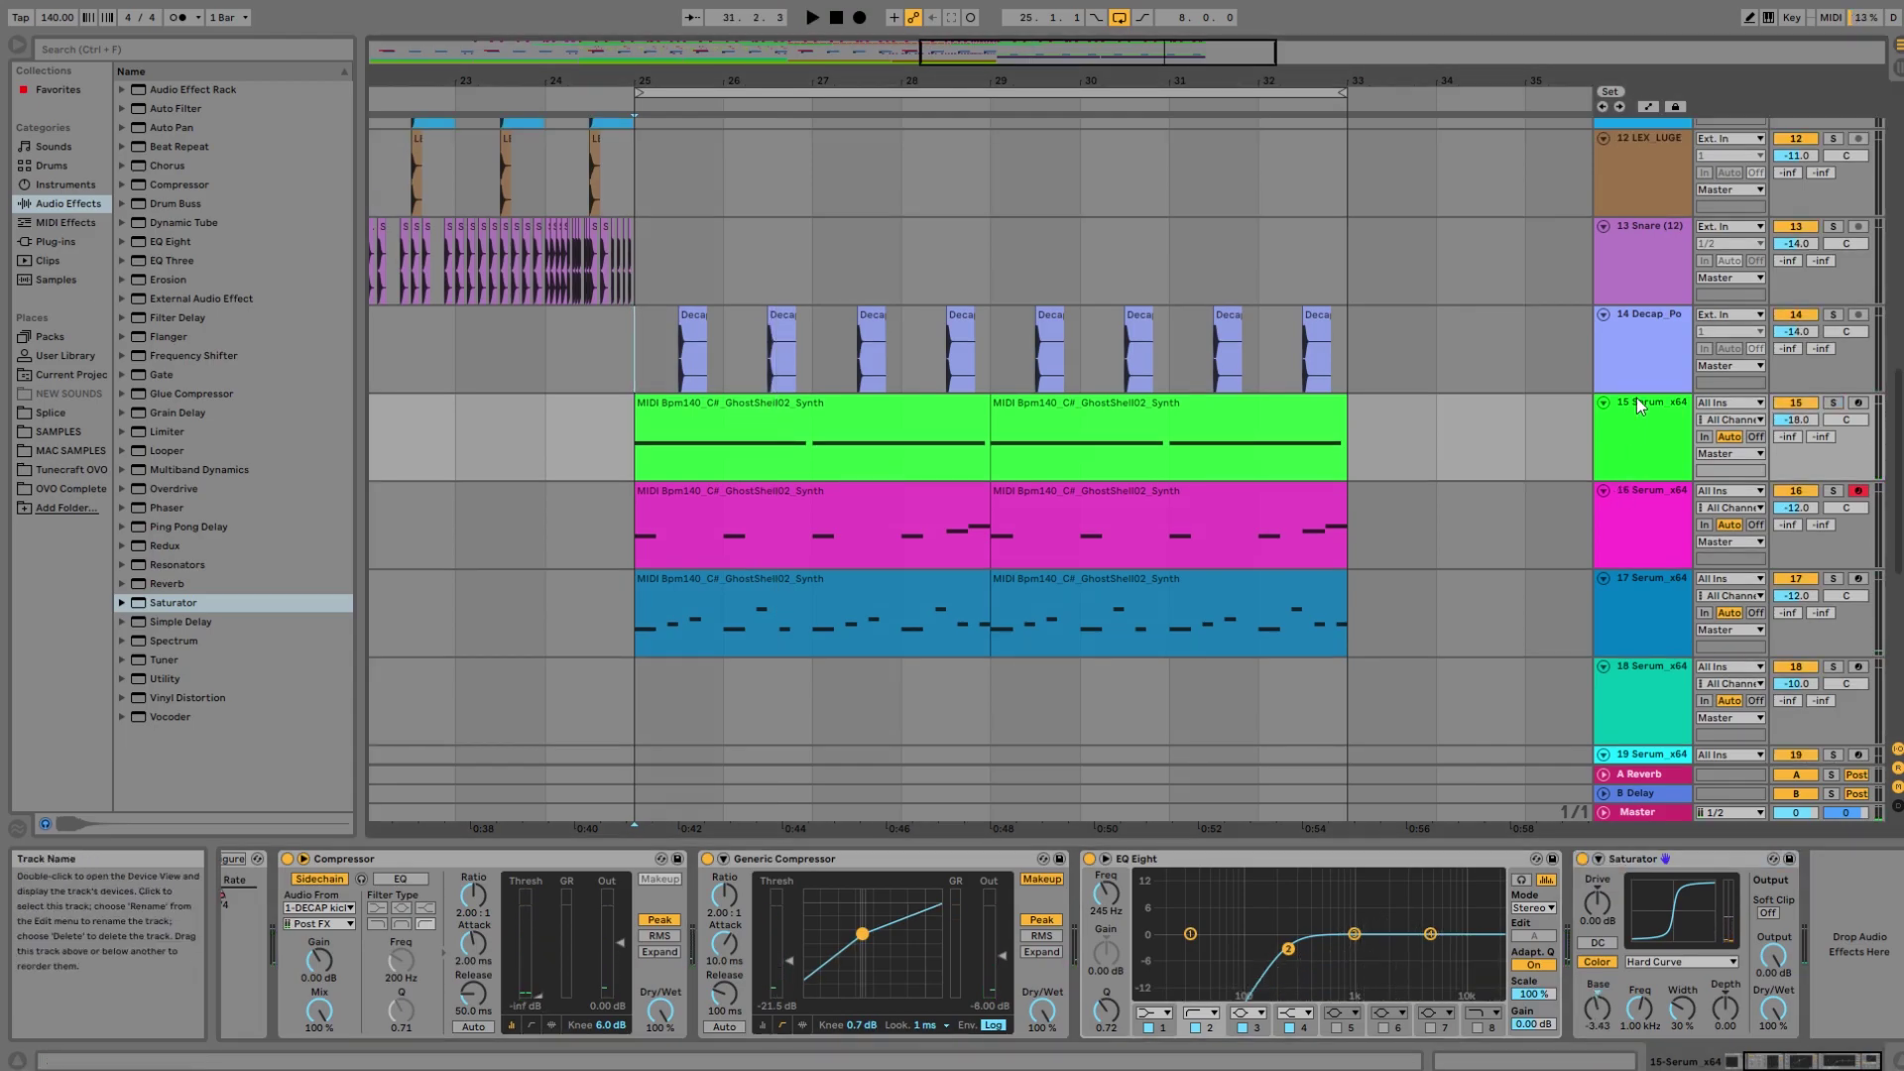
Insert a new audio track directly below the Decap snare track 14.
left_click(1638, 369)
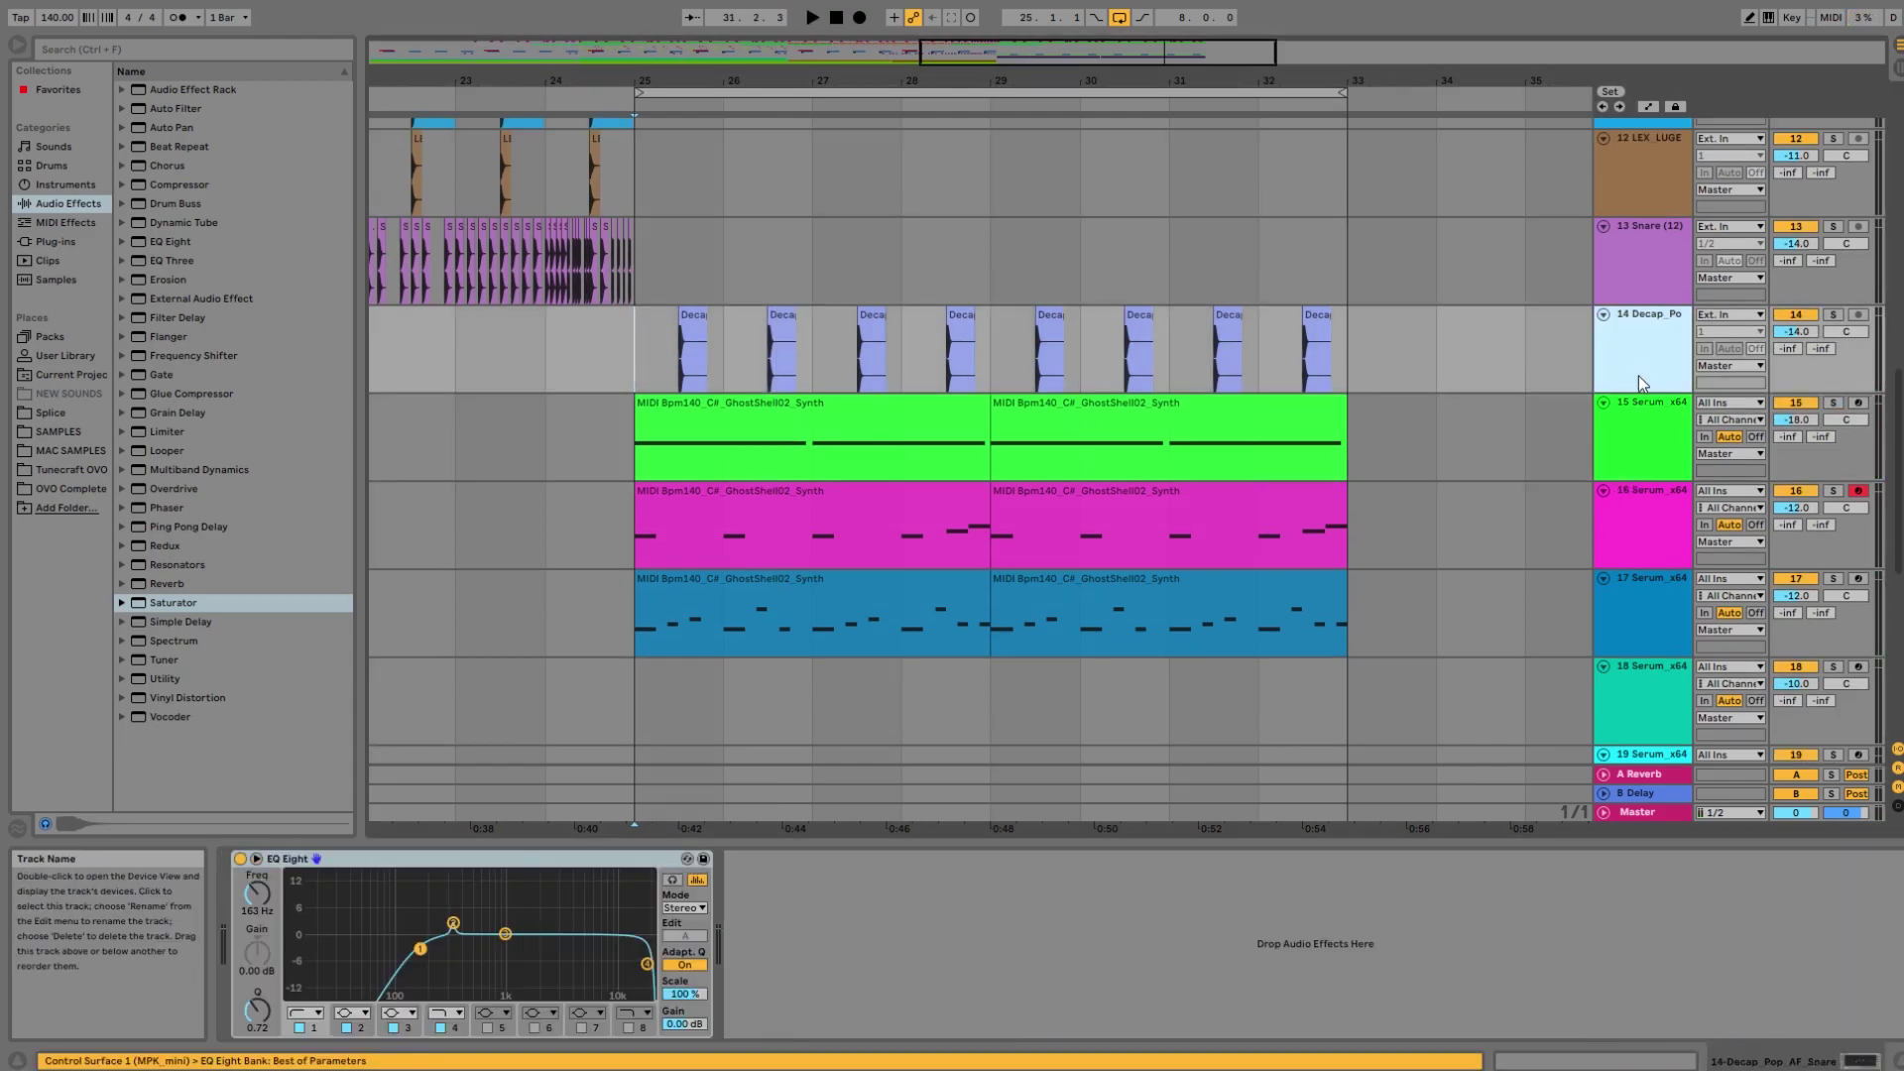
scroll(1639, 412, "up", 5)
scroll(1617, 470, "up", 8)
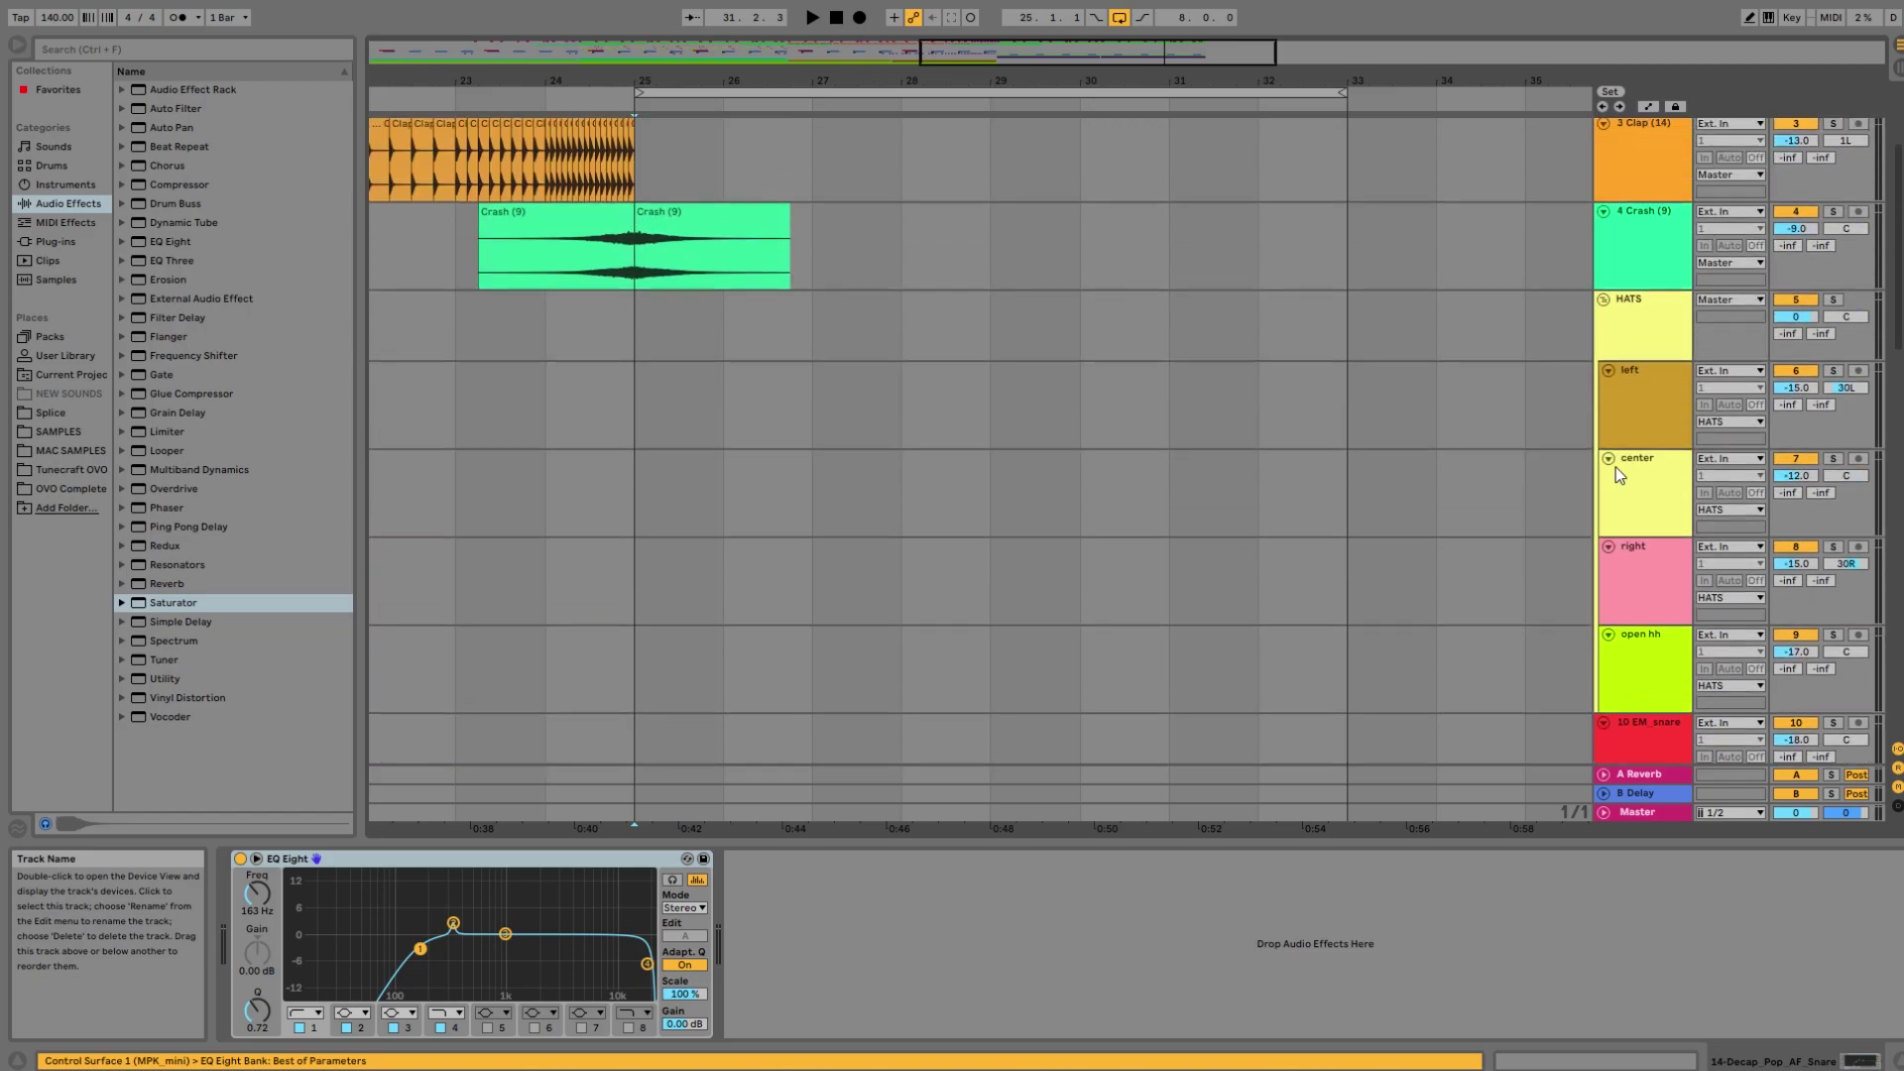
scroll(1616, 470, "down", 10)
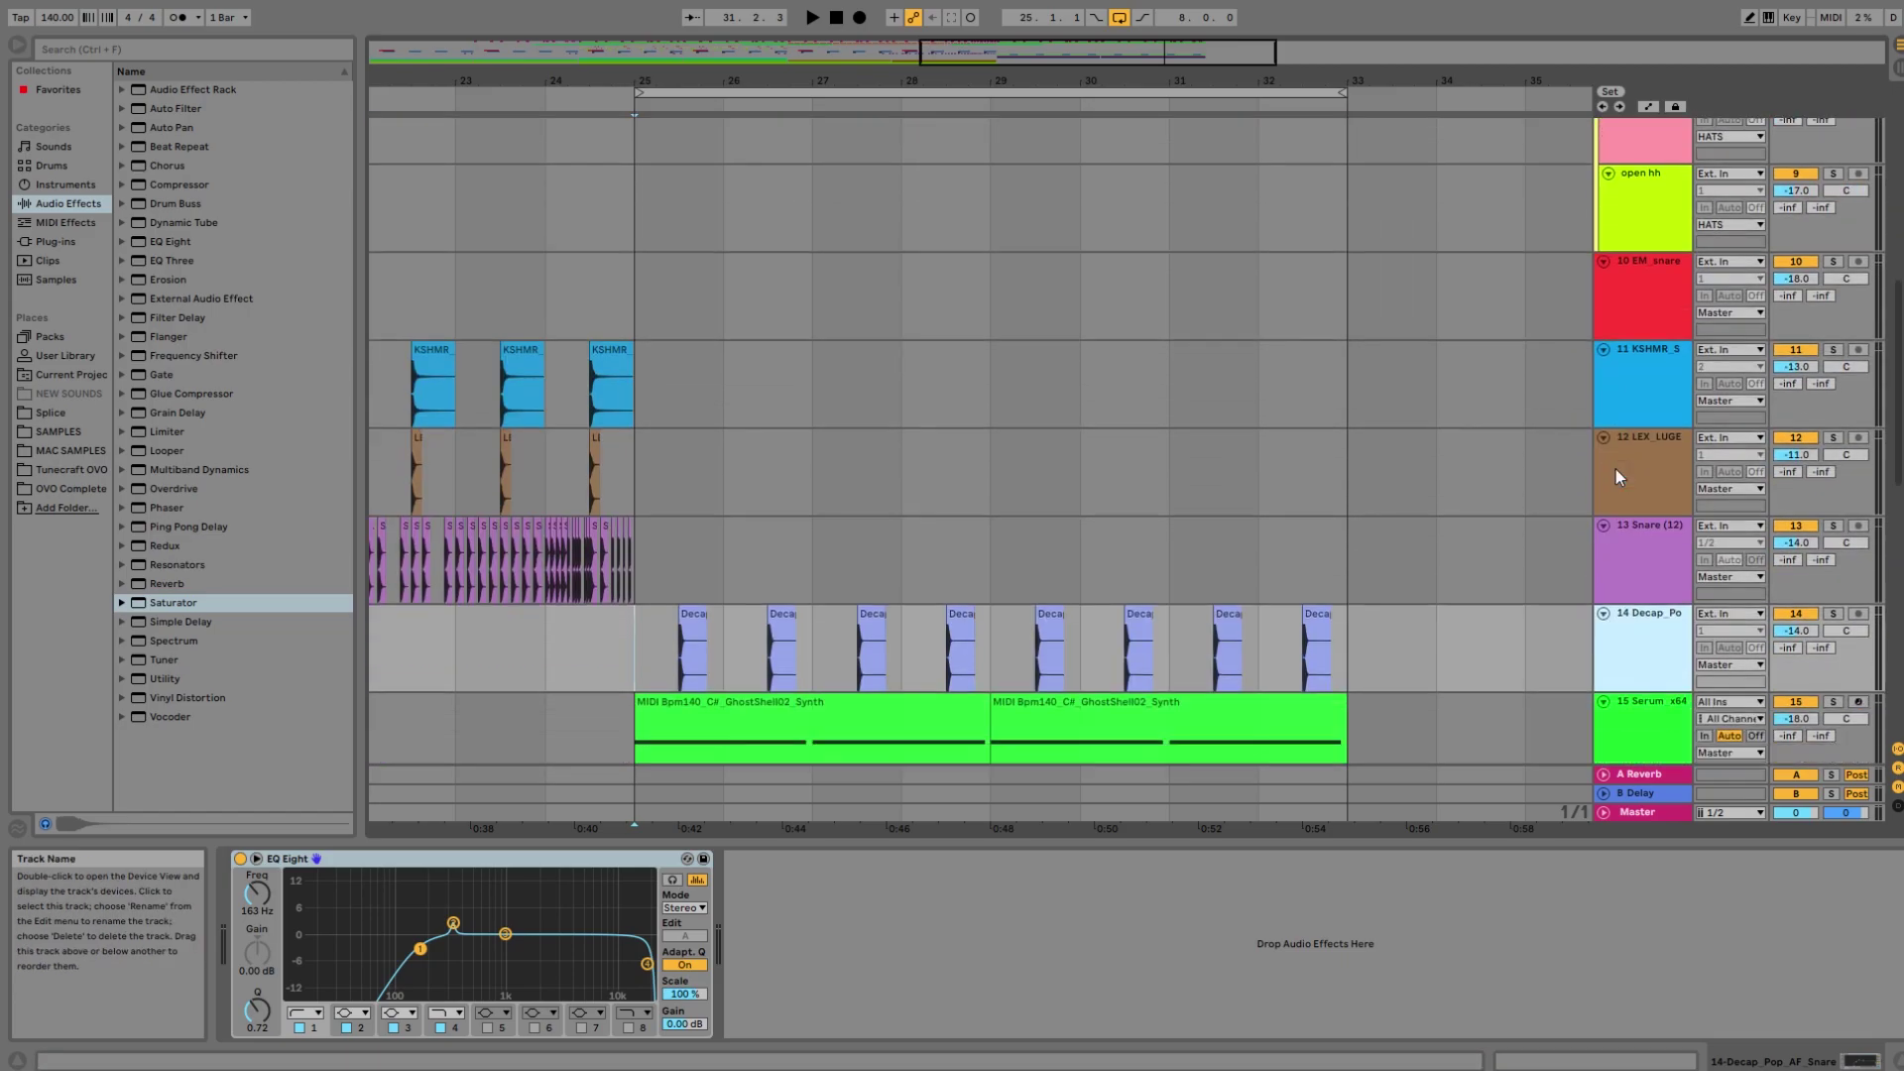
key("ctrl+t")
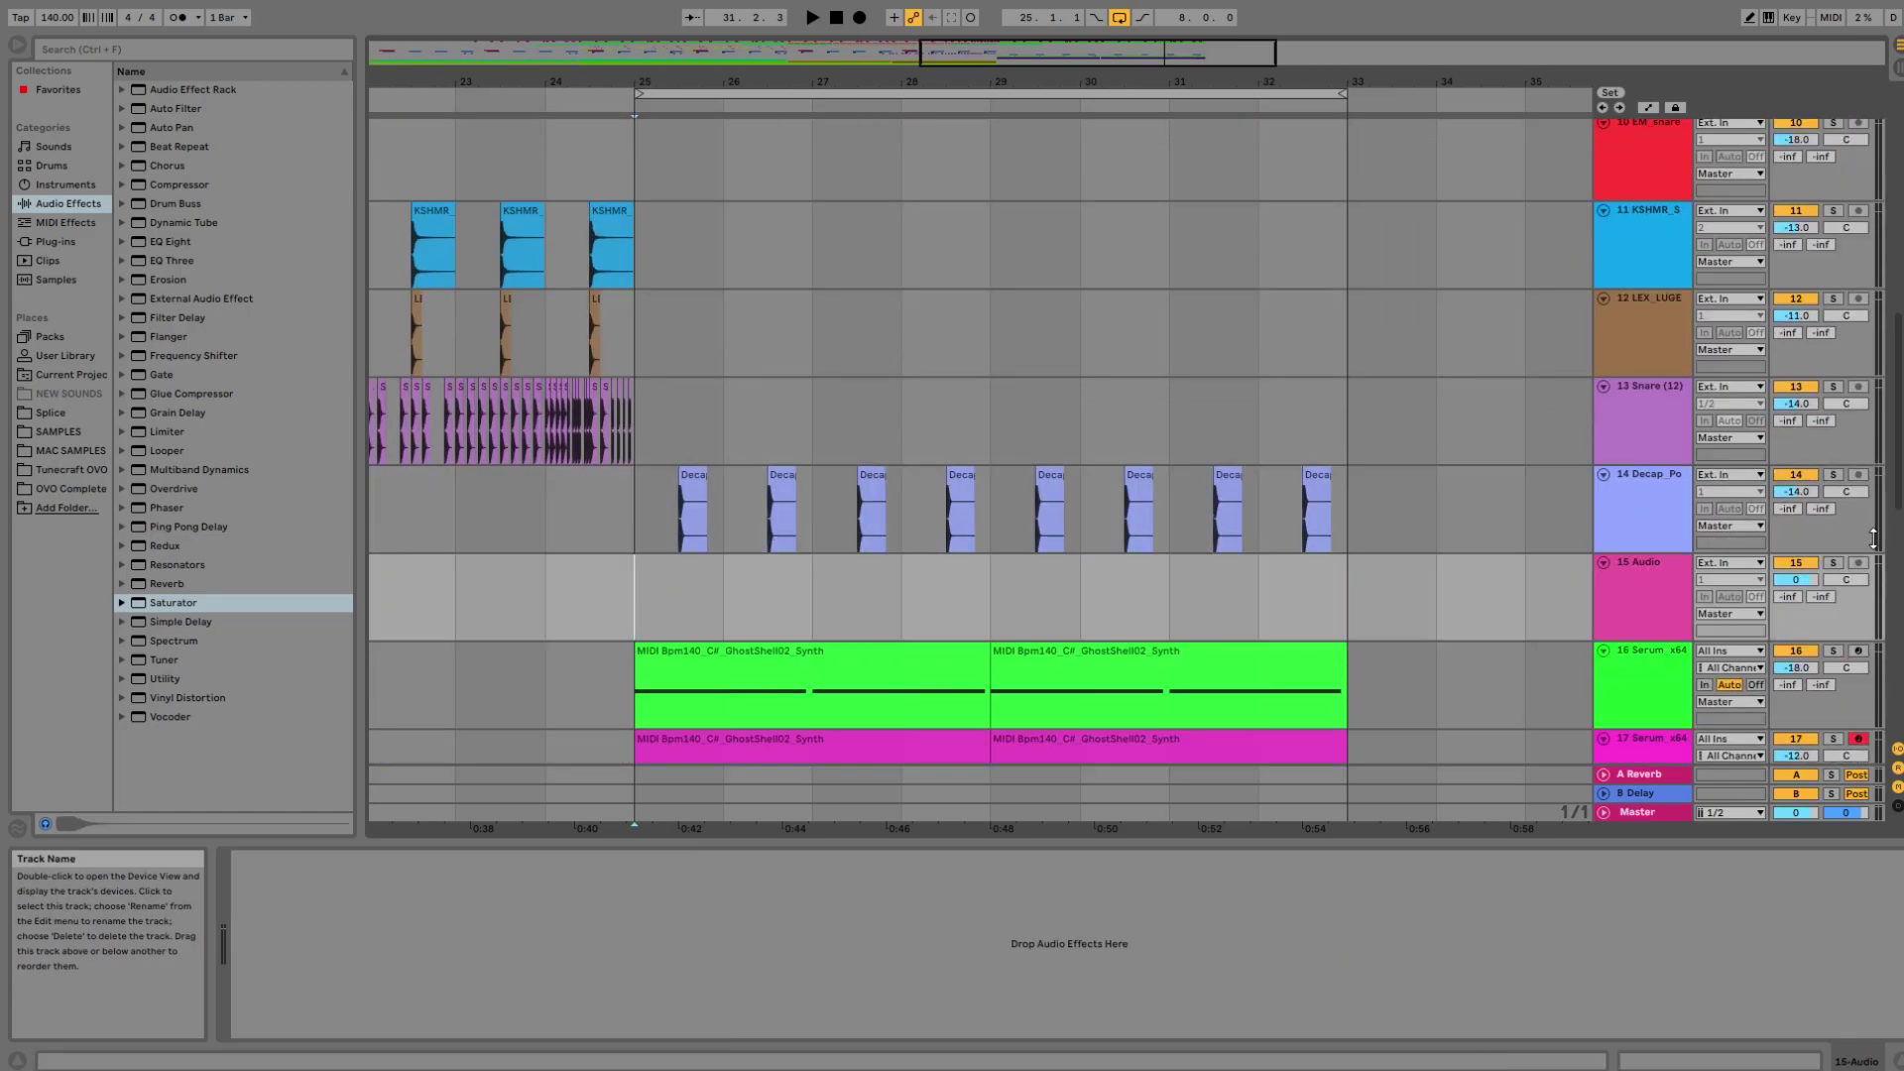
Place a DECAP kick clip at bar 25 on the new audio track 15 and deactivate the track.
left_click_drag(1898, 416, 1897, 209)
left_click_drag(995, 149, 658, 521)
left_click_drag(688, 84, 873, 243)
key("space")
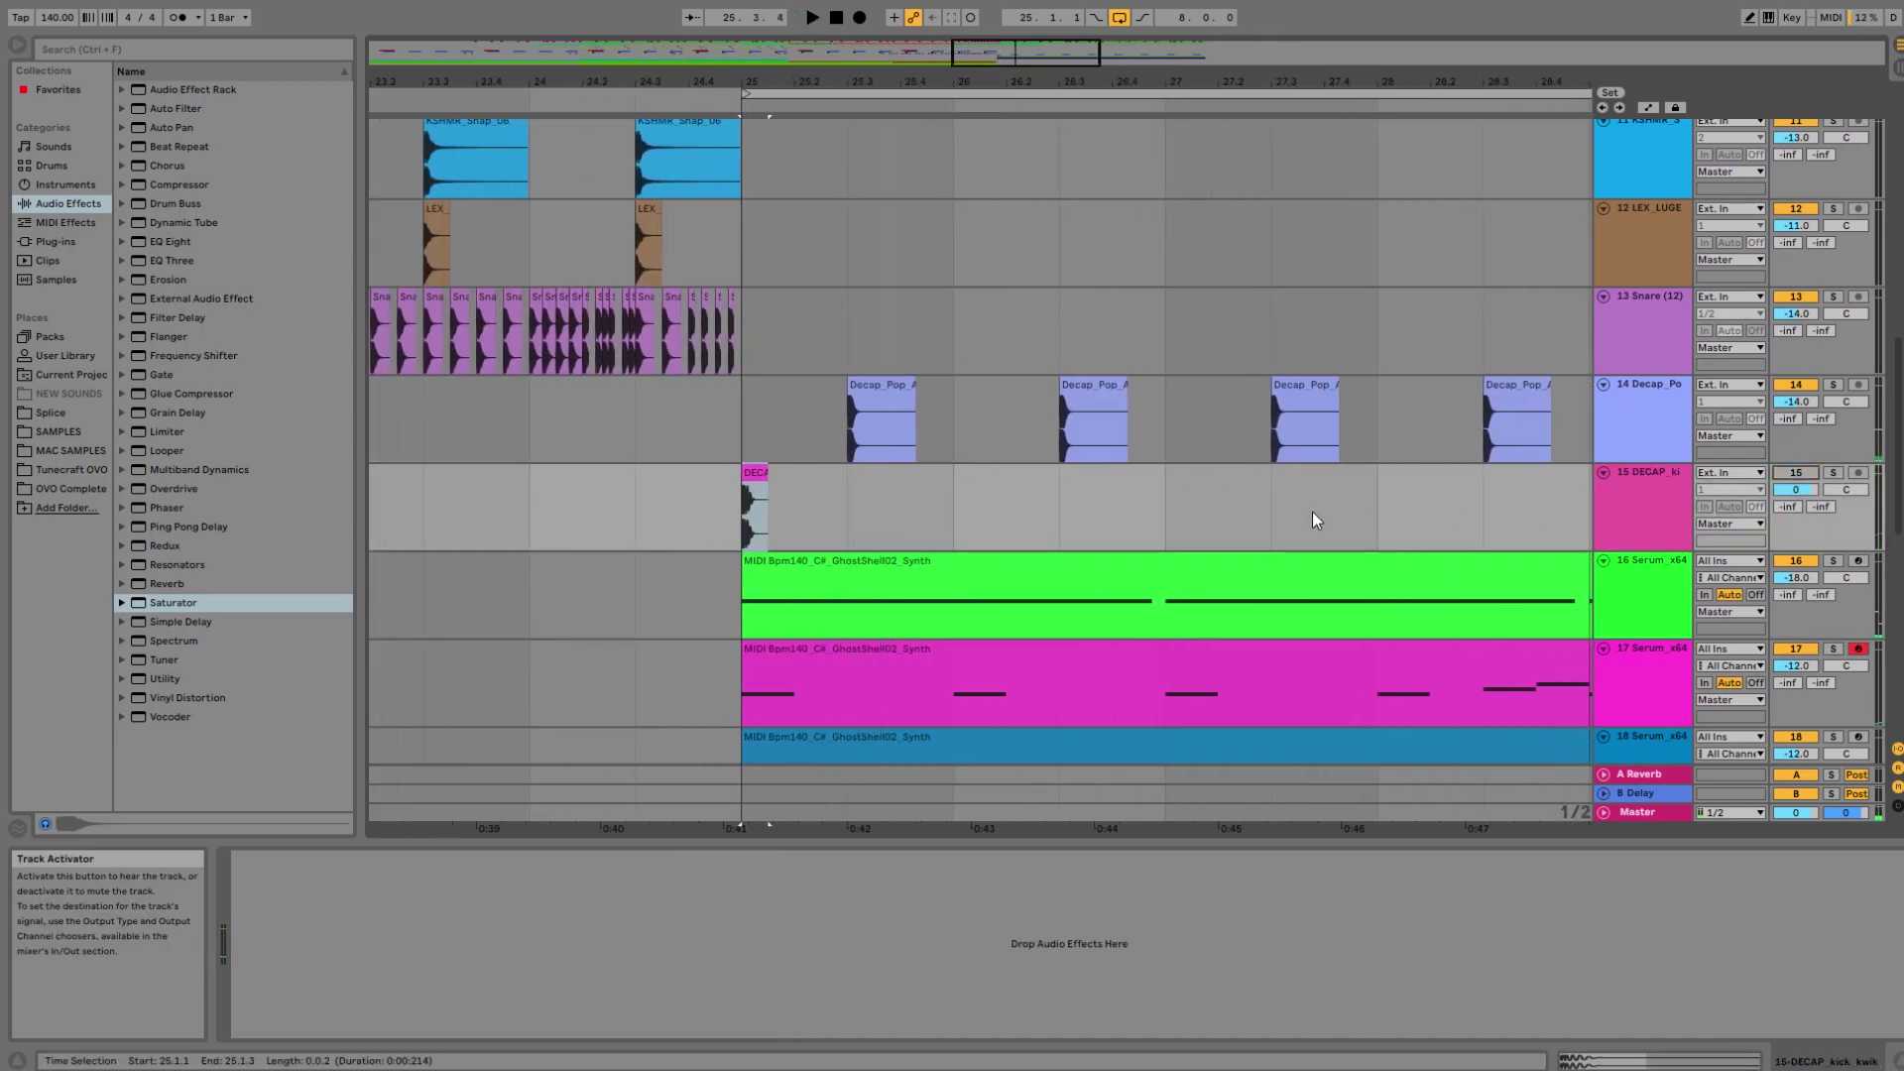
Duplicate the kick on track 15 at one-bar intervals to the starts of bars 26, 27 and 28.
left_click_drag(936, 526, 694, 521)
key("ctrl+d")
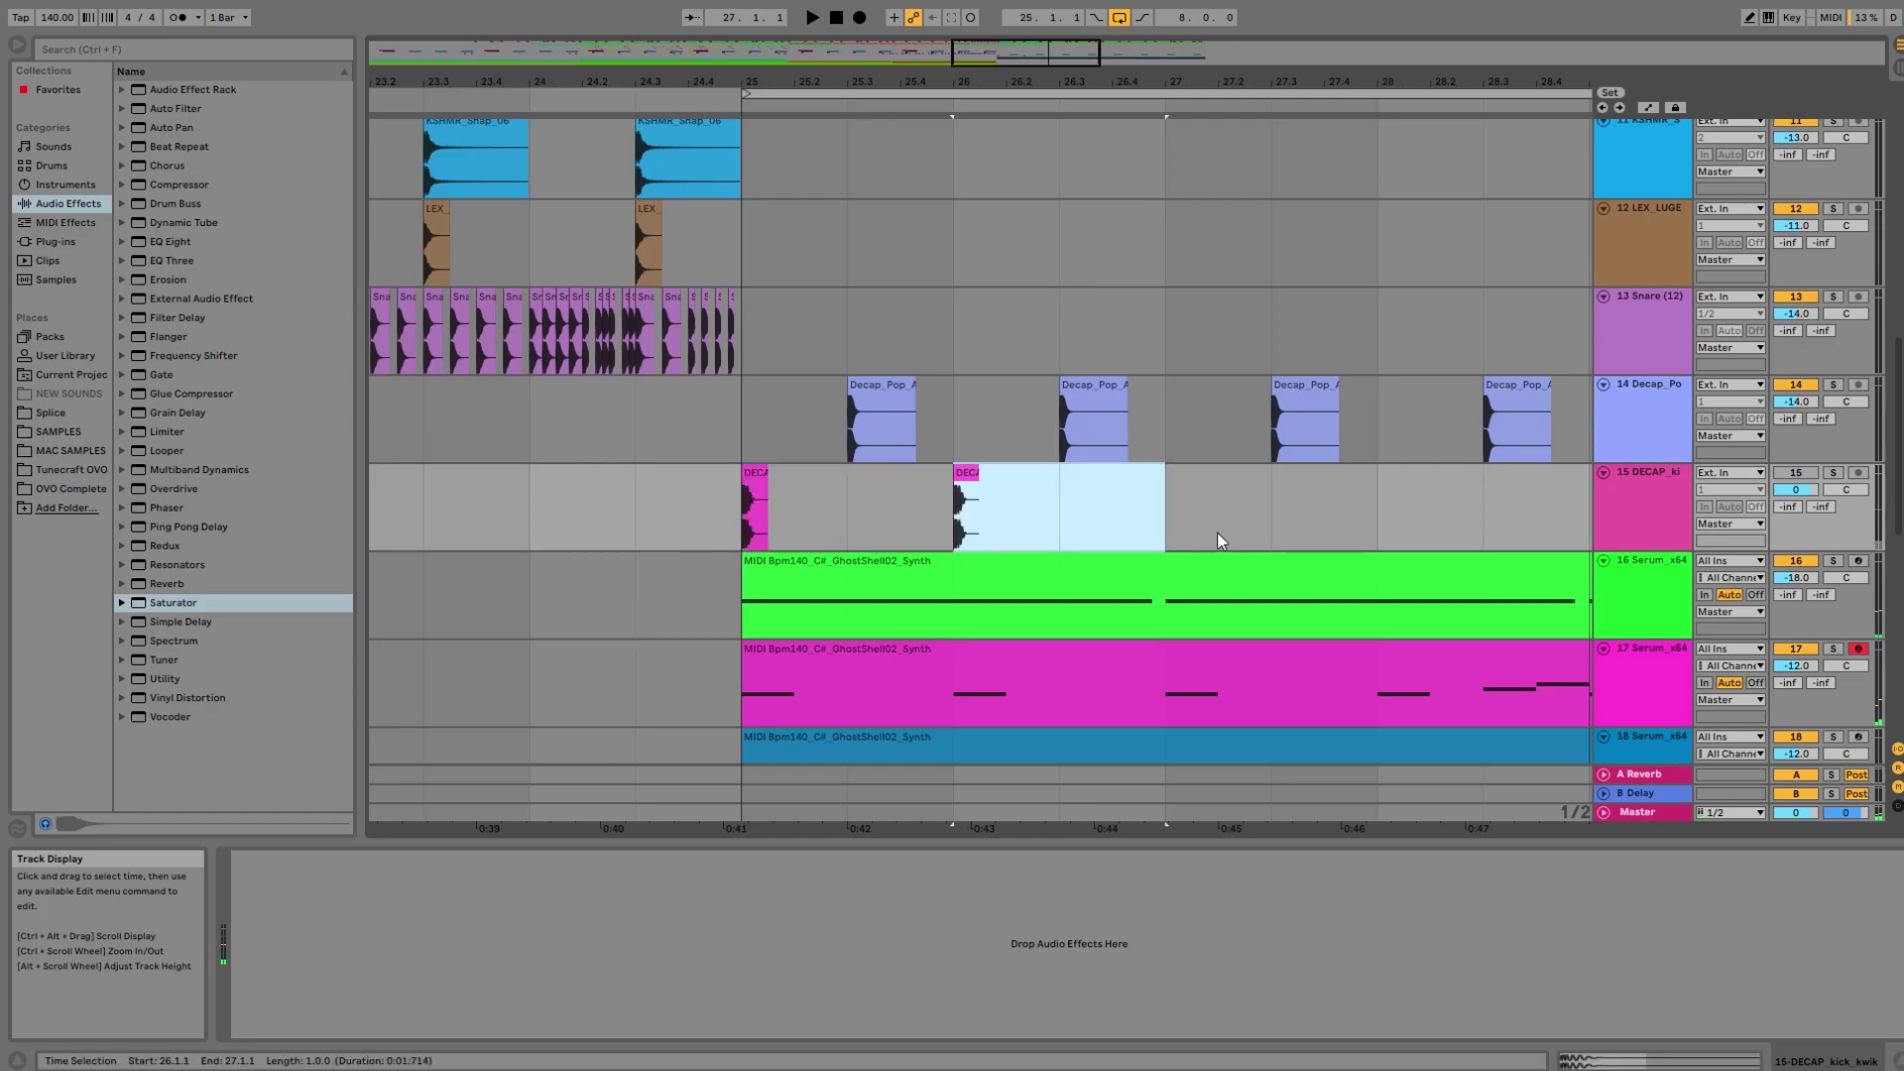
key("ctrl+d")
key("ctrl+d")
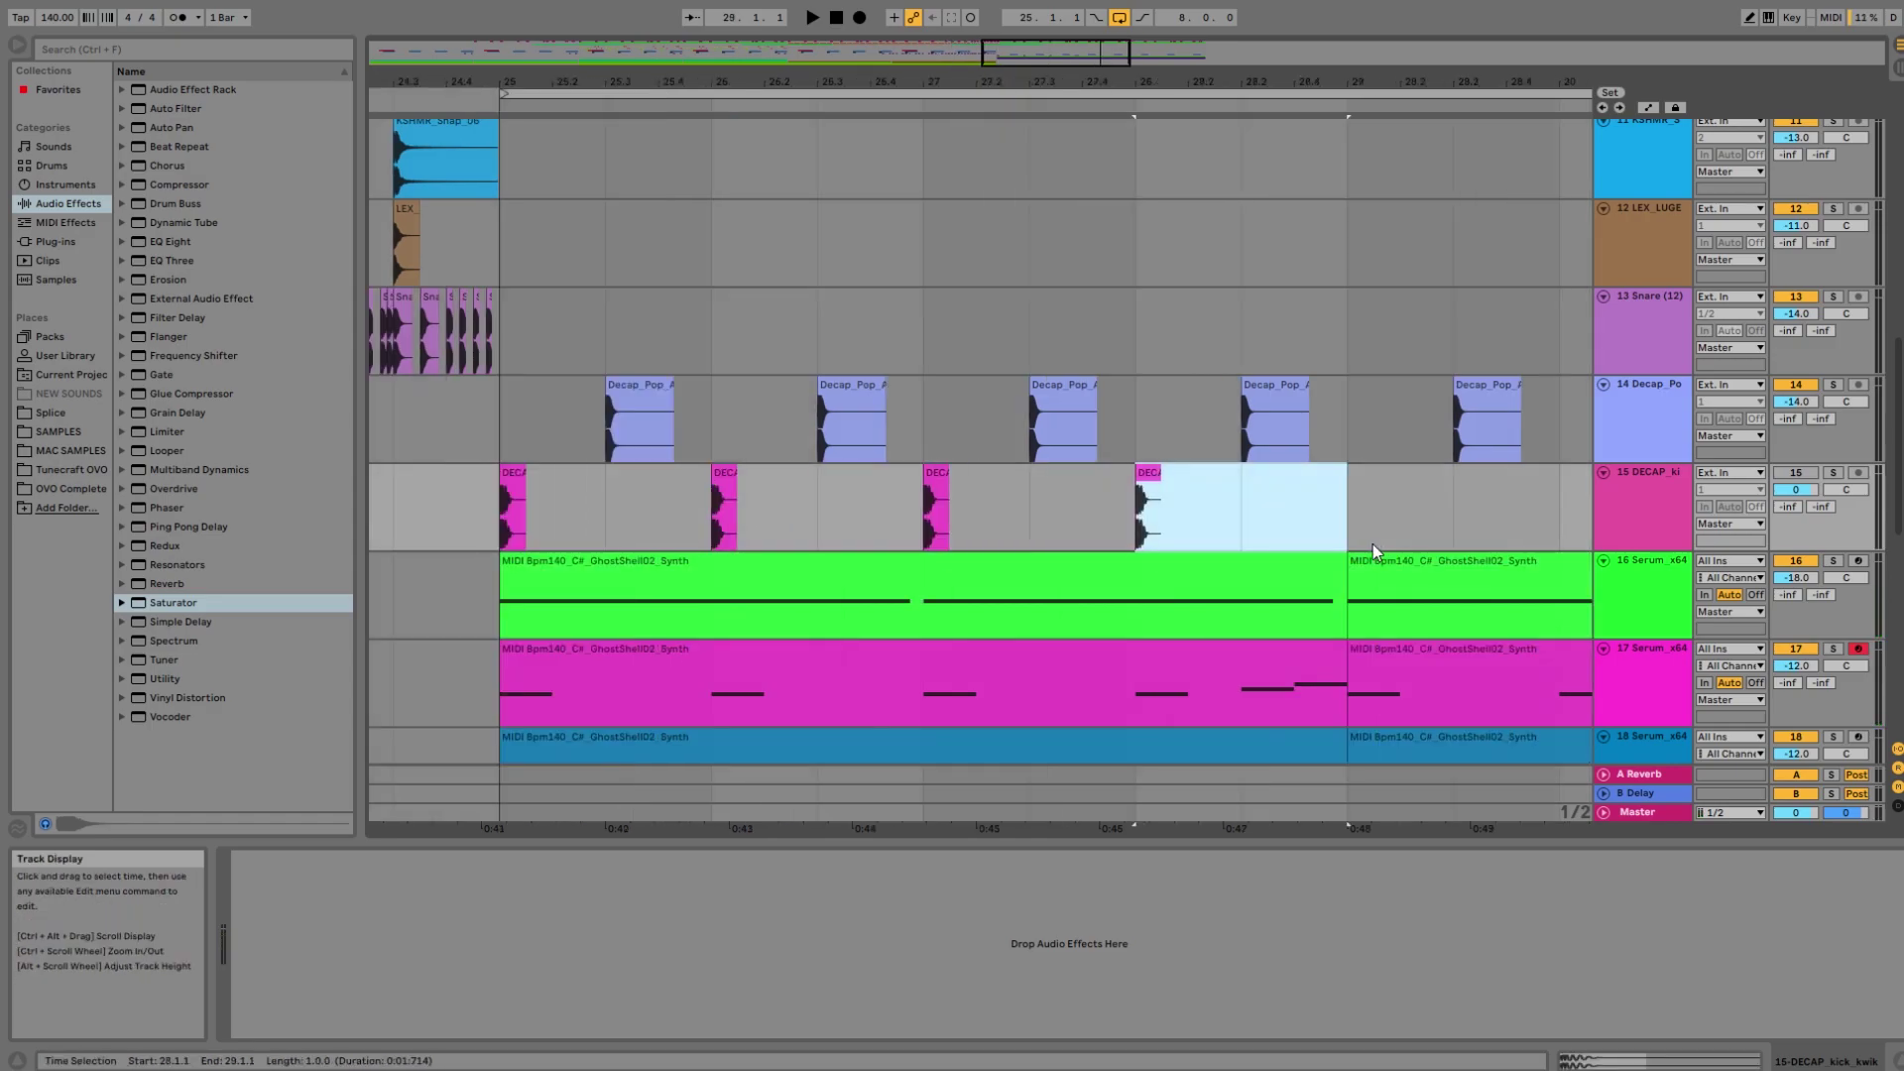
Add extra kicks on beats 3 and 4 of bar 28 on track 15, and save the set.
left_click_drag(1247, 539, 1136, 535)
key("ctrl+d")
left_click(1270, 529)
left_click(1247, 526)
left_click_drag(1253, 533, 1291, 535)
key("ctrl+s")
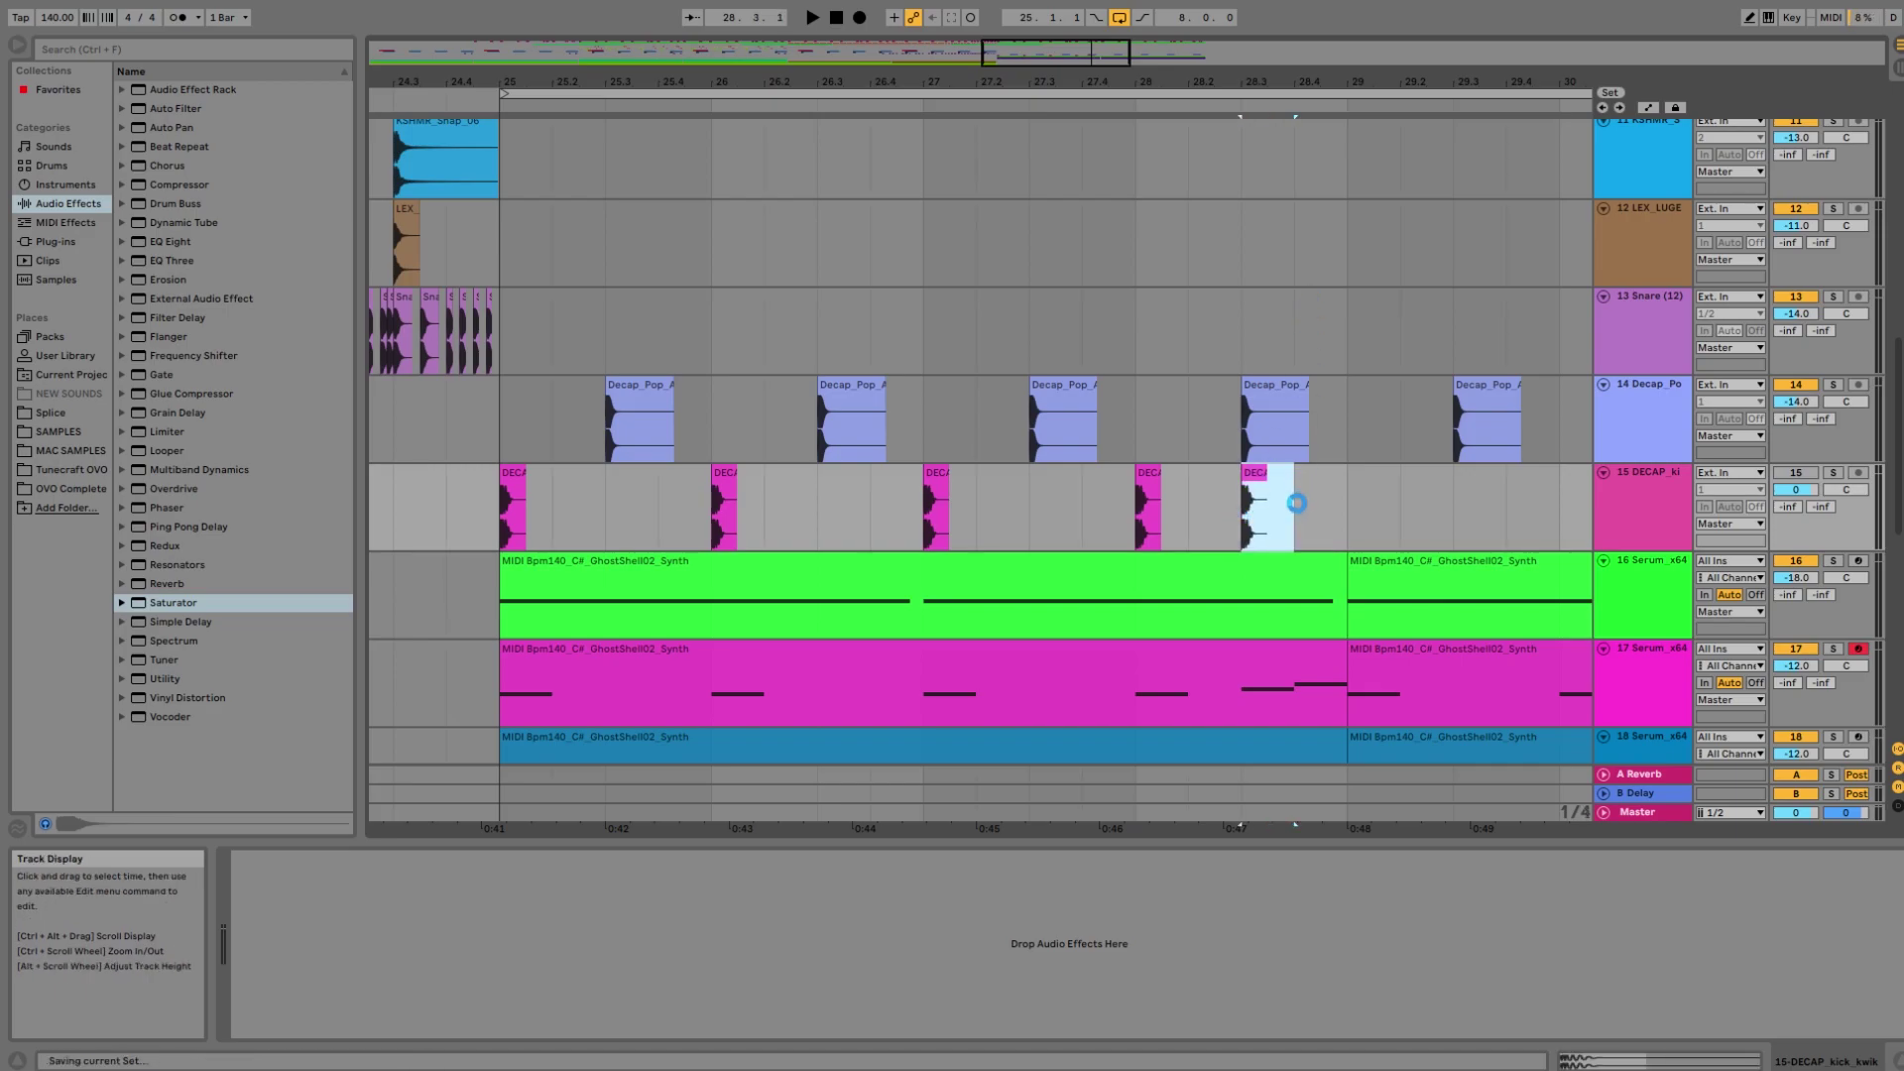
key("ctrl+d")
Duplicate the four-bar kick pattern from bars 25–28 to bar 29 on track 15, and play the drop.
mouse_move(1302, 77)
left_mouse_down()
mouse_move(1302, 41)
mouse_move(1289, 55)
left_mouse_up()
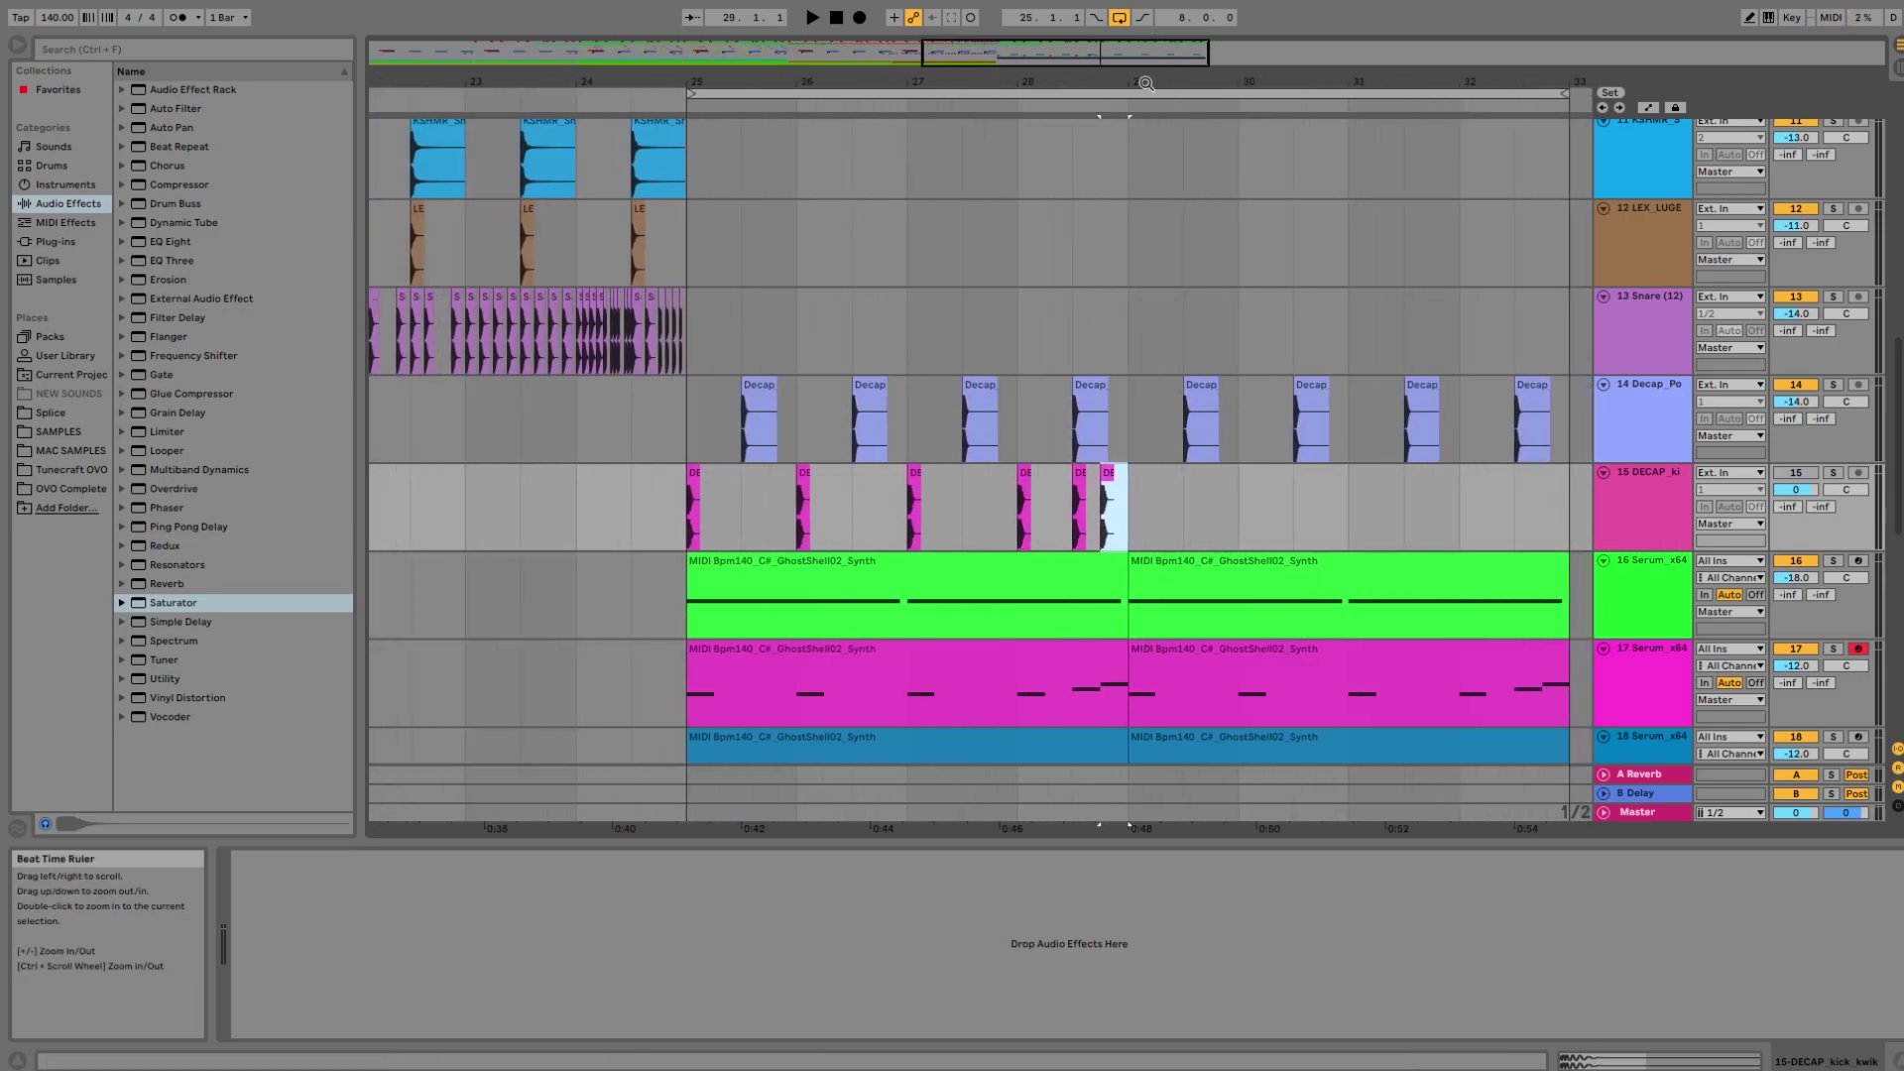
left_click_drag(1139, 524, 698, 515)
key("ctrl+d")
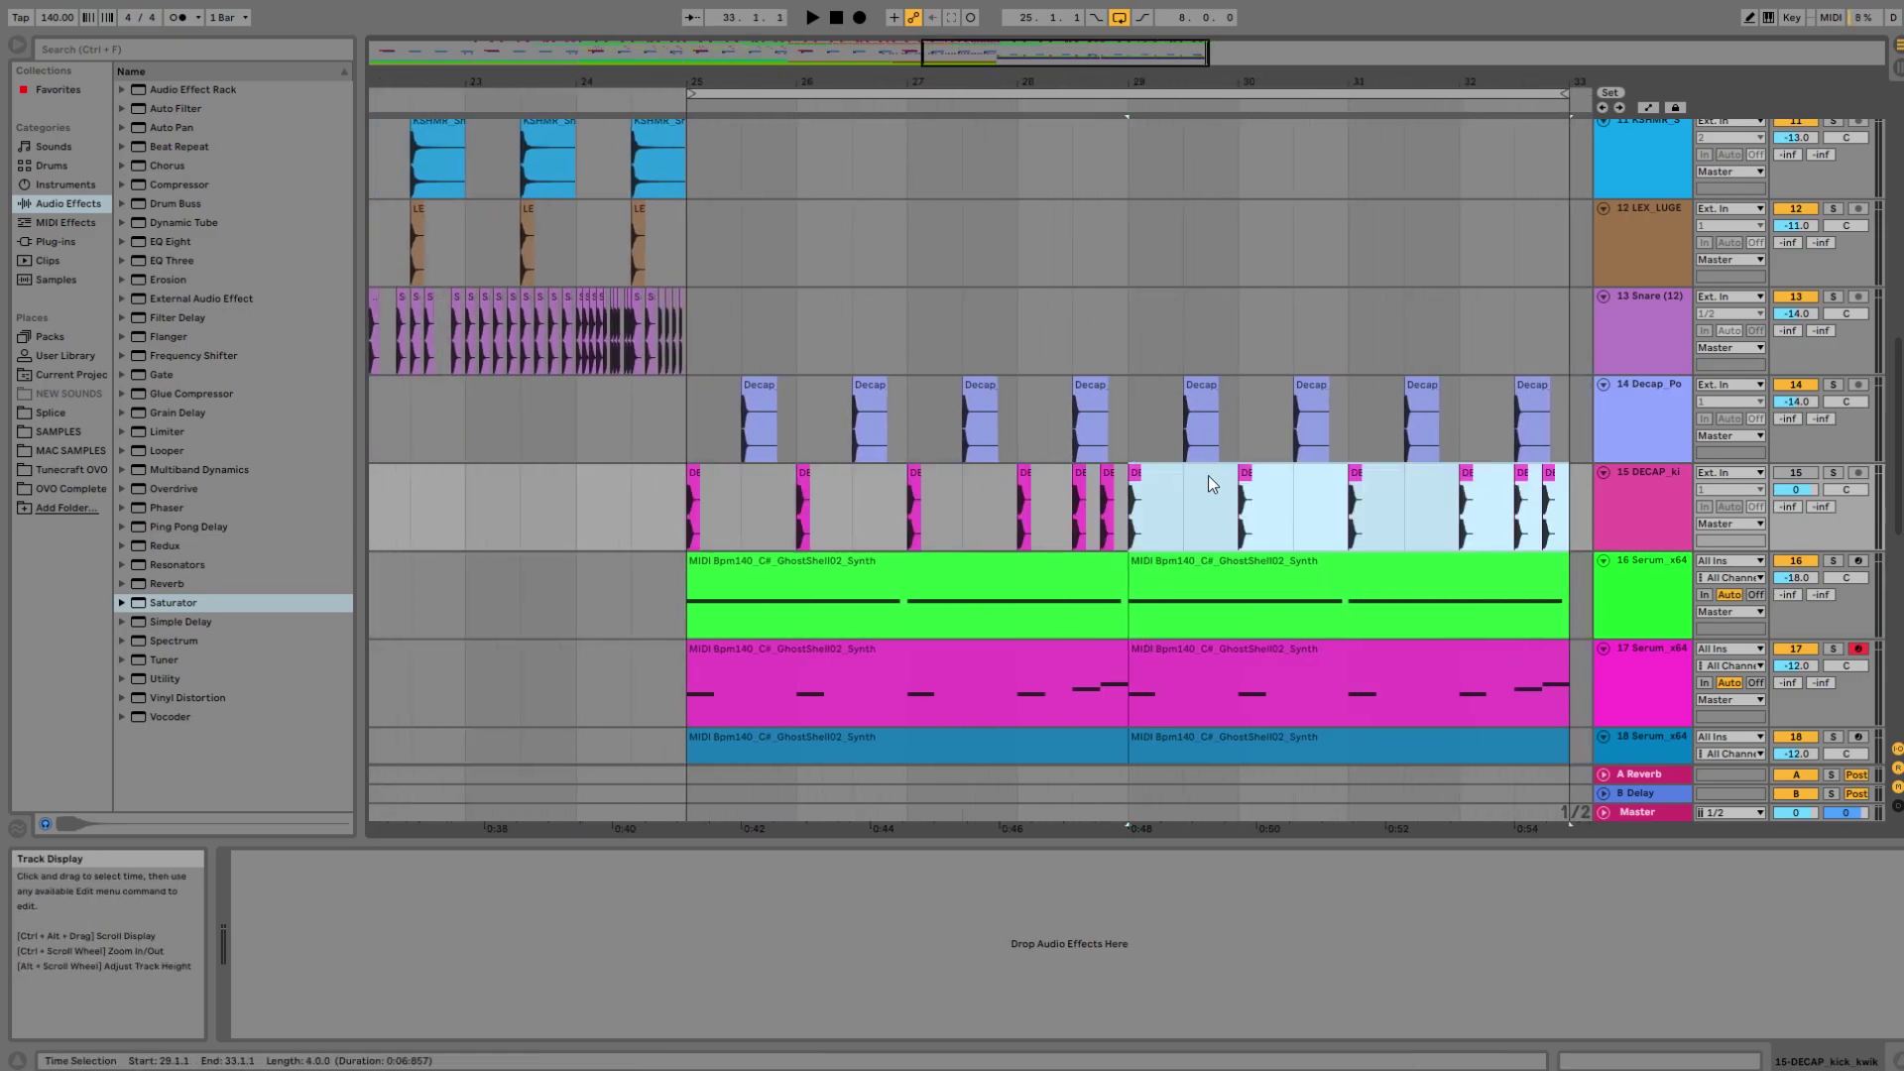
left_click_drag(1233, 82, 1111, 60)
key("space")
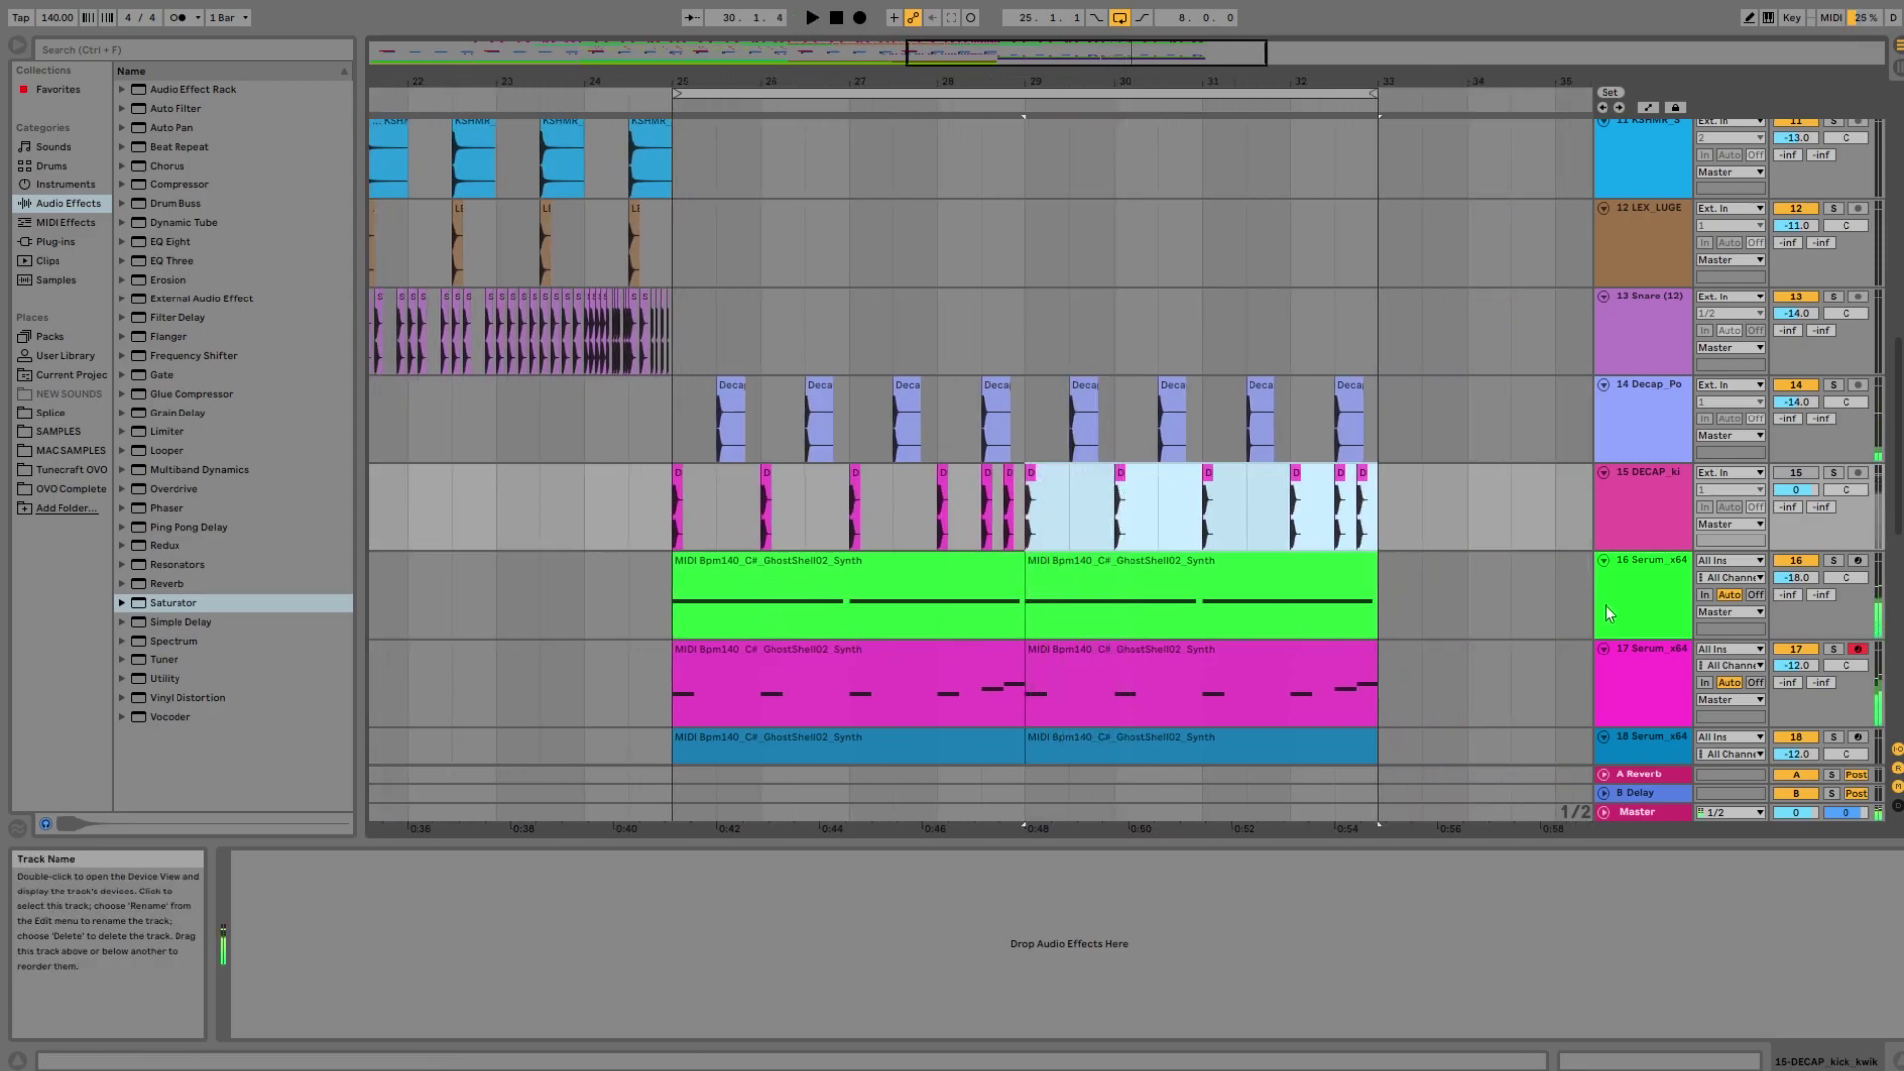
Move the Generic Compressor to the end of the device chain on the lead track 16, after the Saturator.
left_click(1642, 593)
key("space")
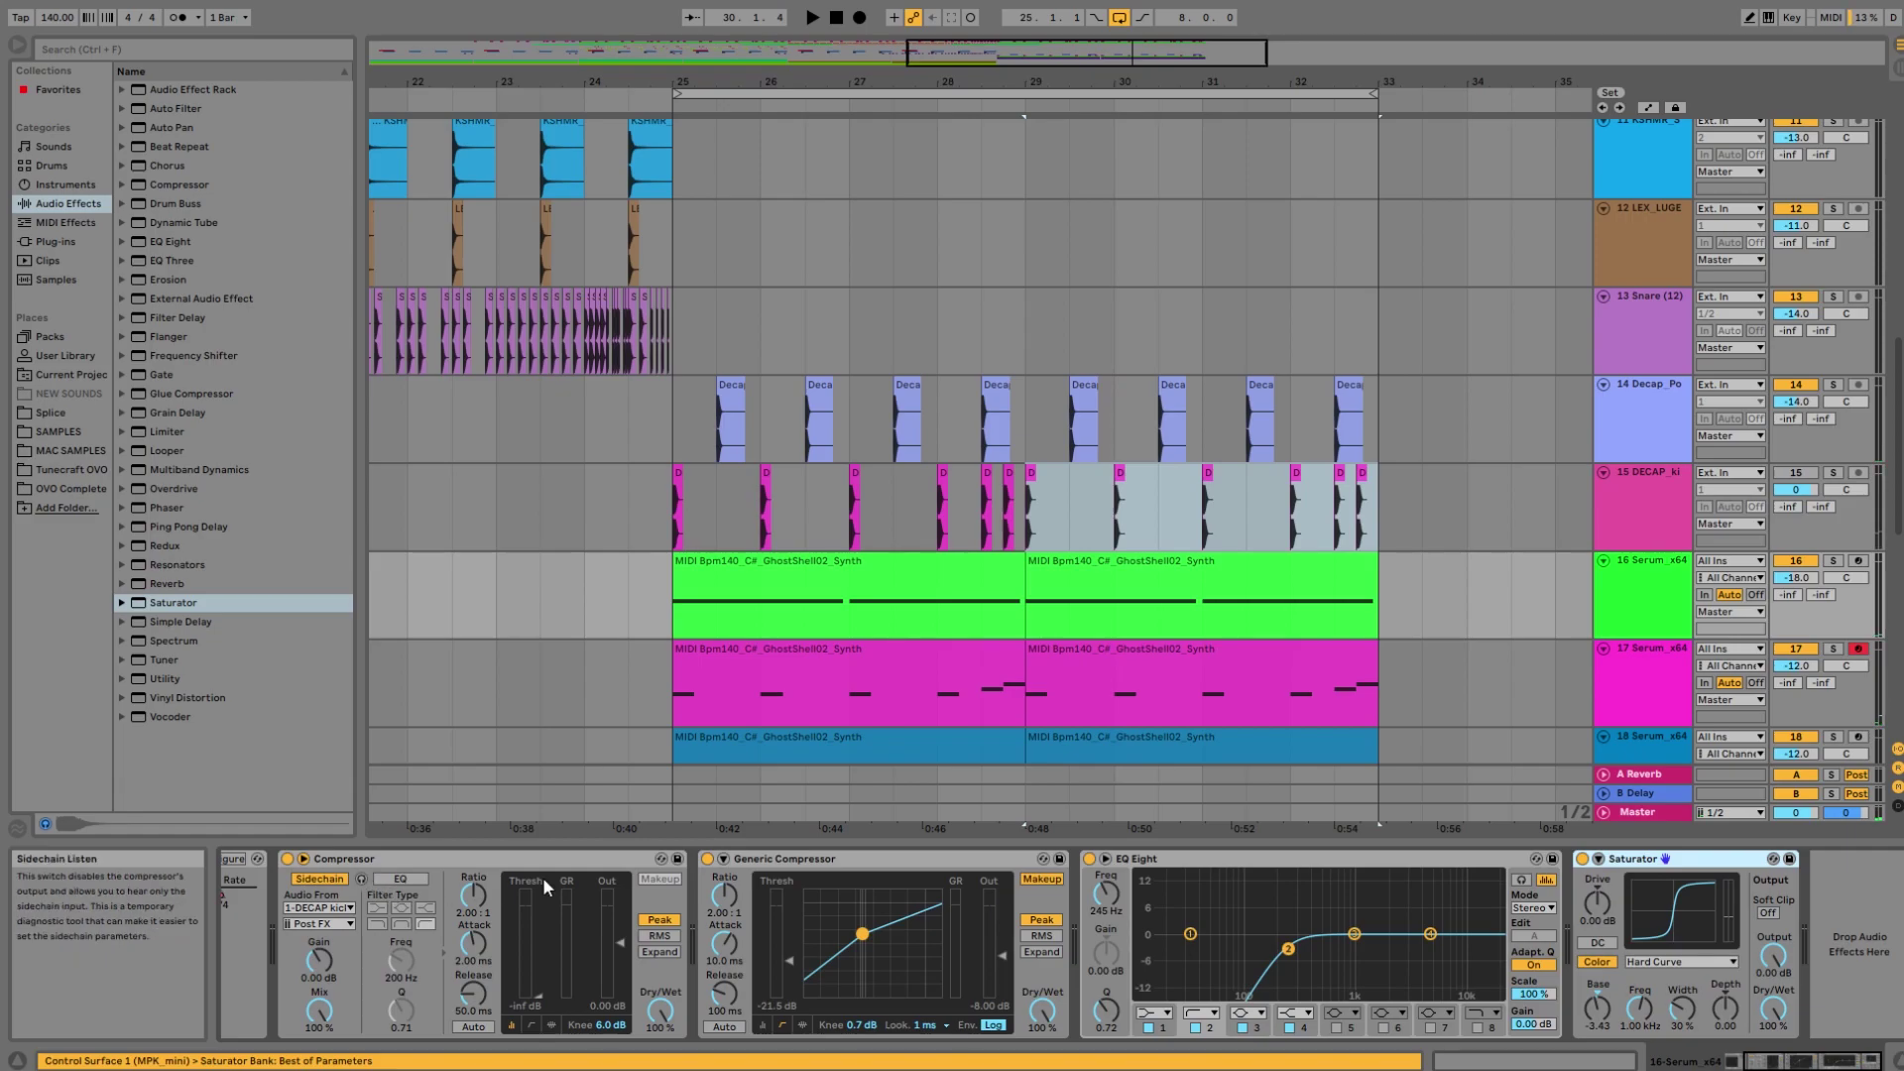
left_click_drag(777, 872, 1780, 896)
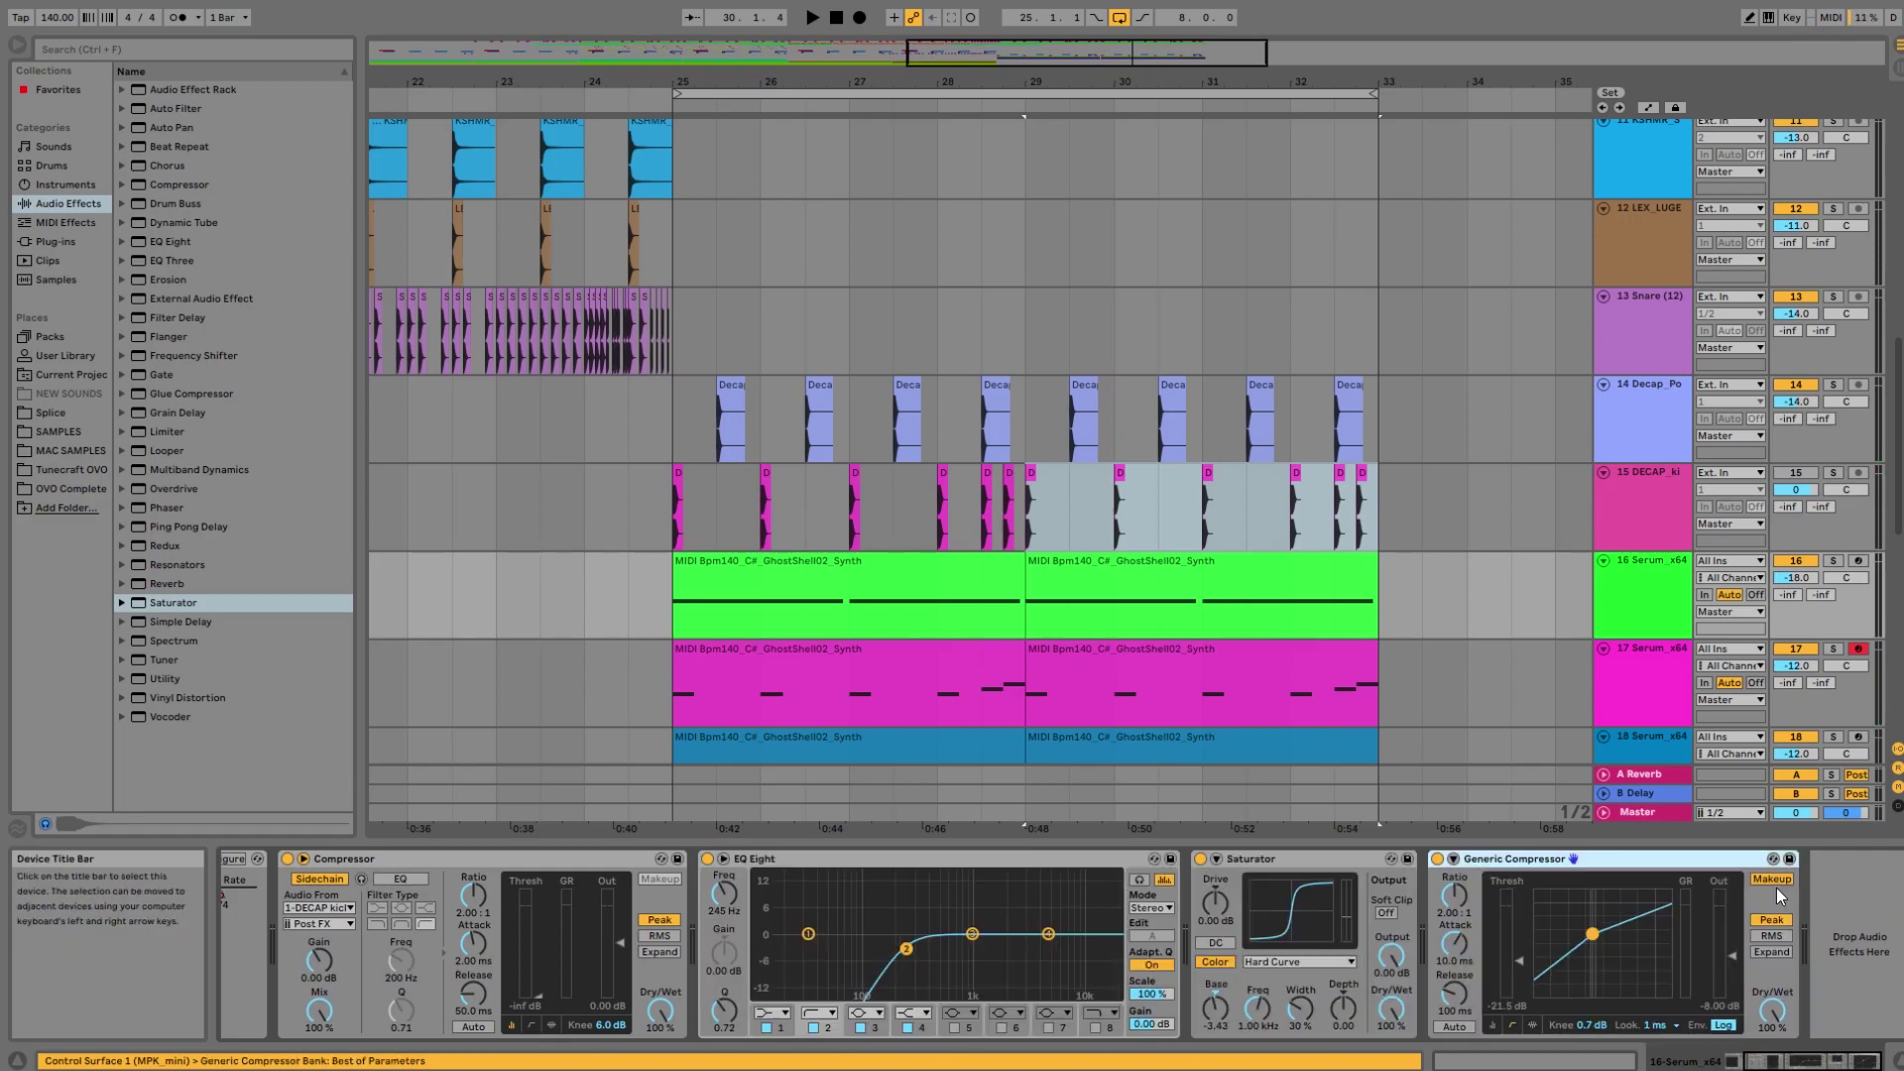
key("space")
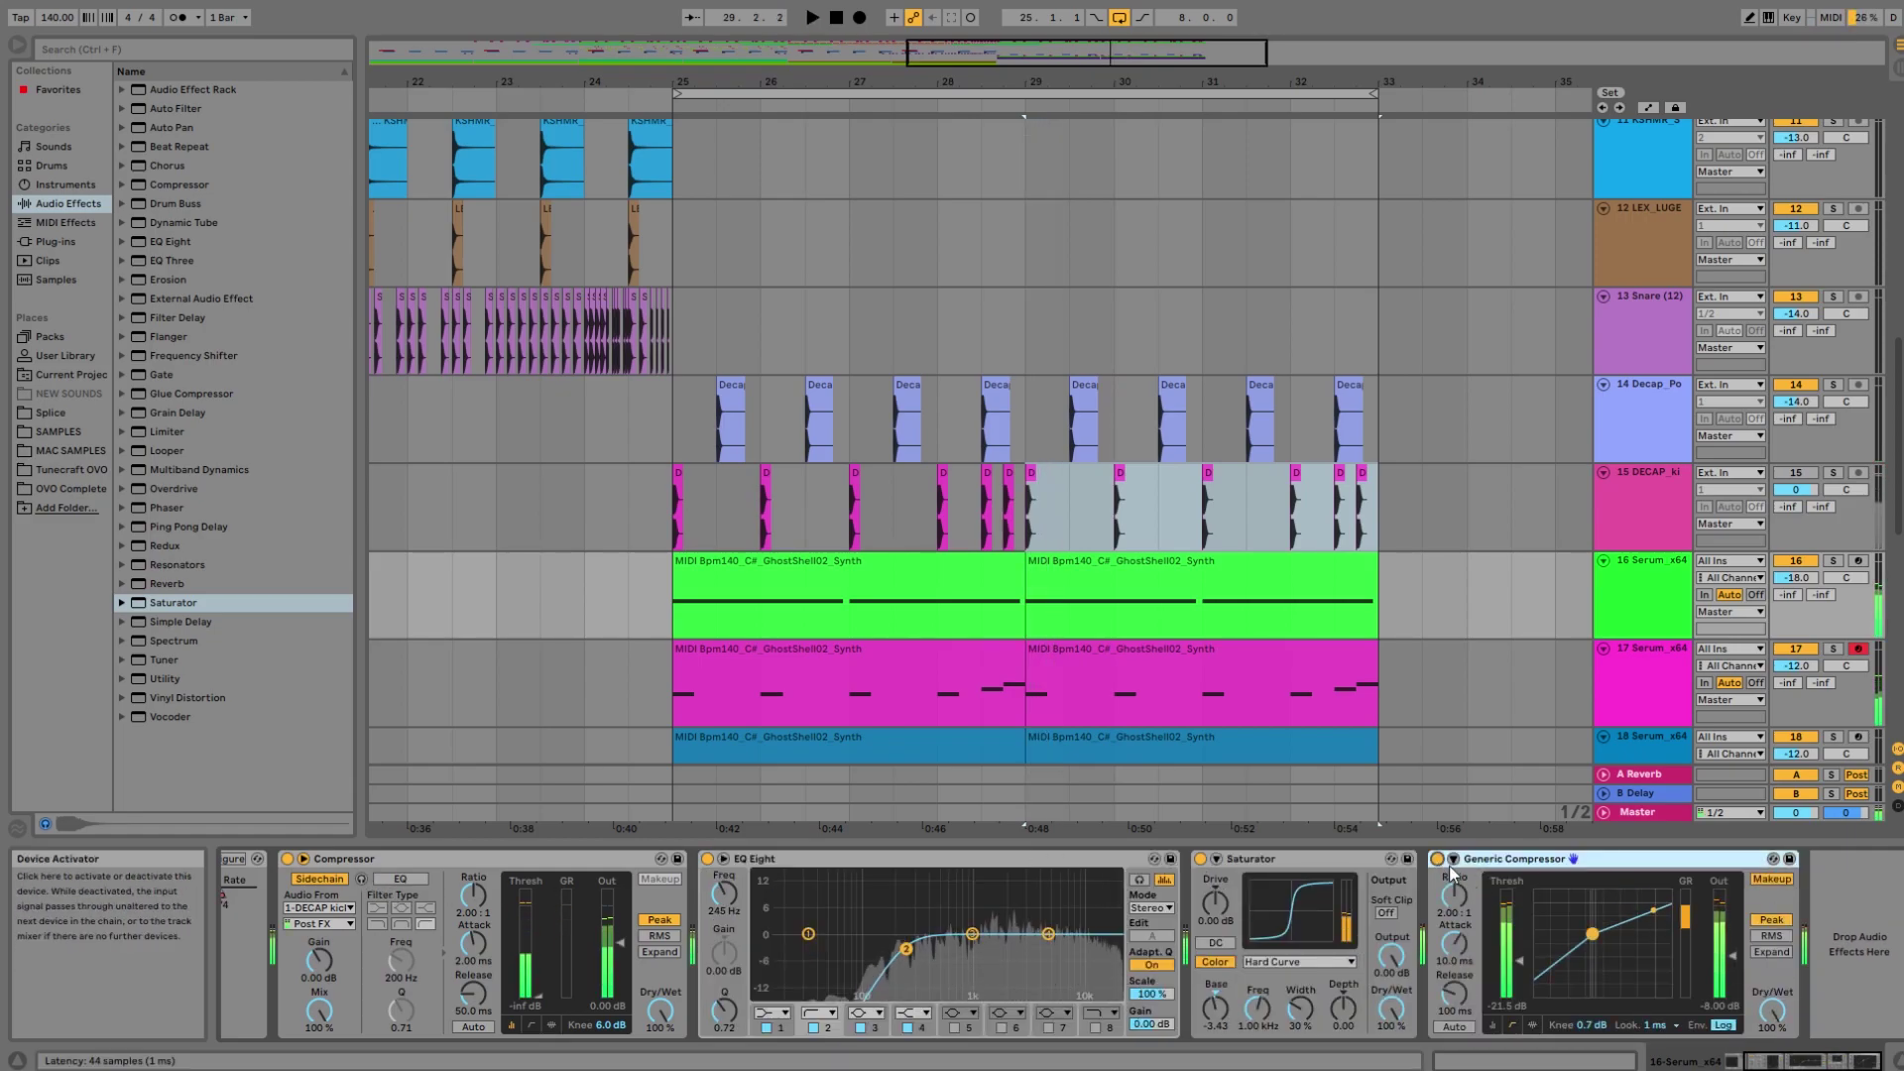
Set the sidechain source of the lead track's Compressor to the DECAP kick track 15 and play the drop.
key("space")
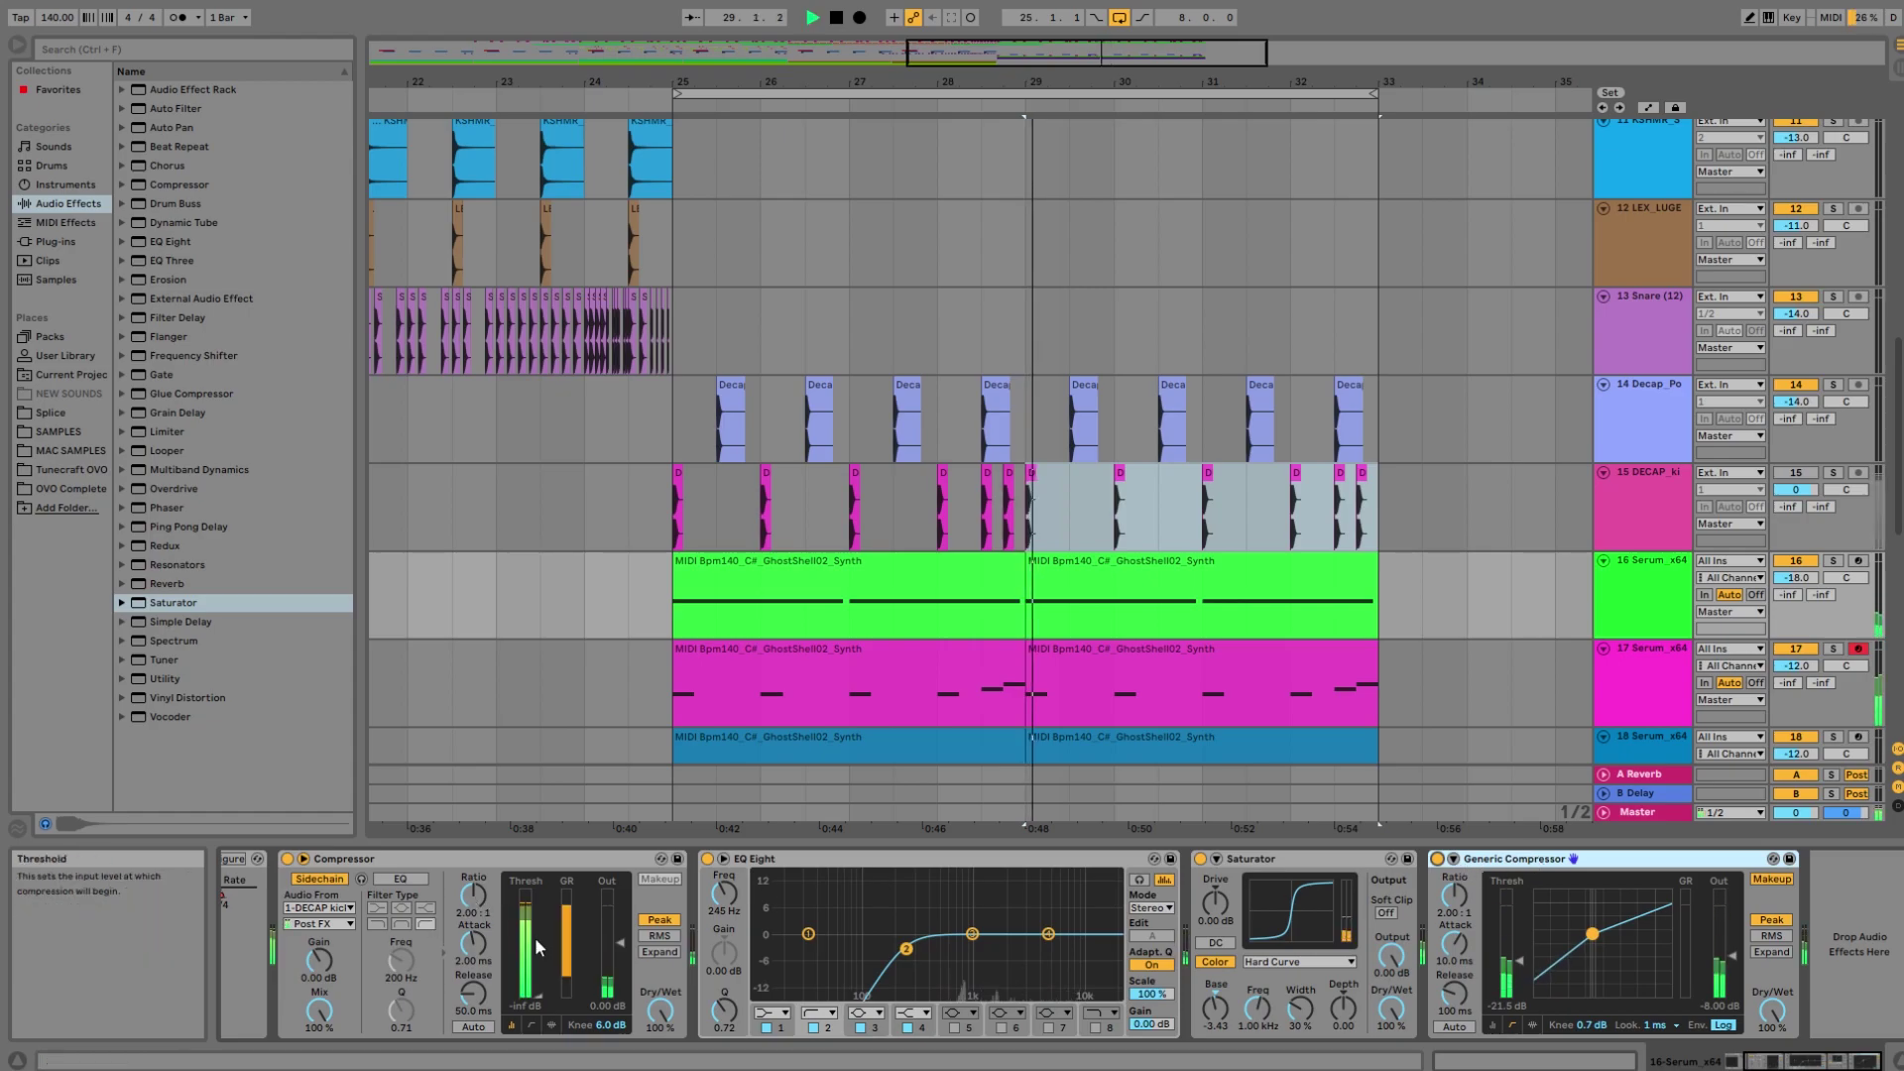
key("space")
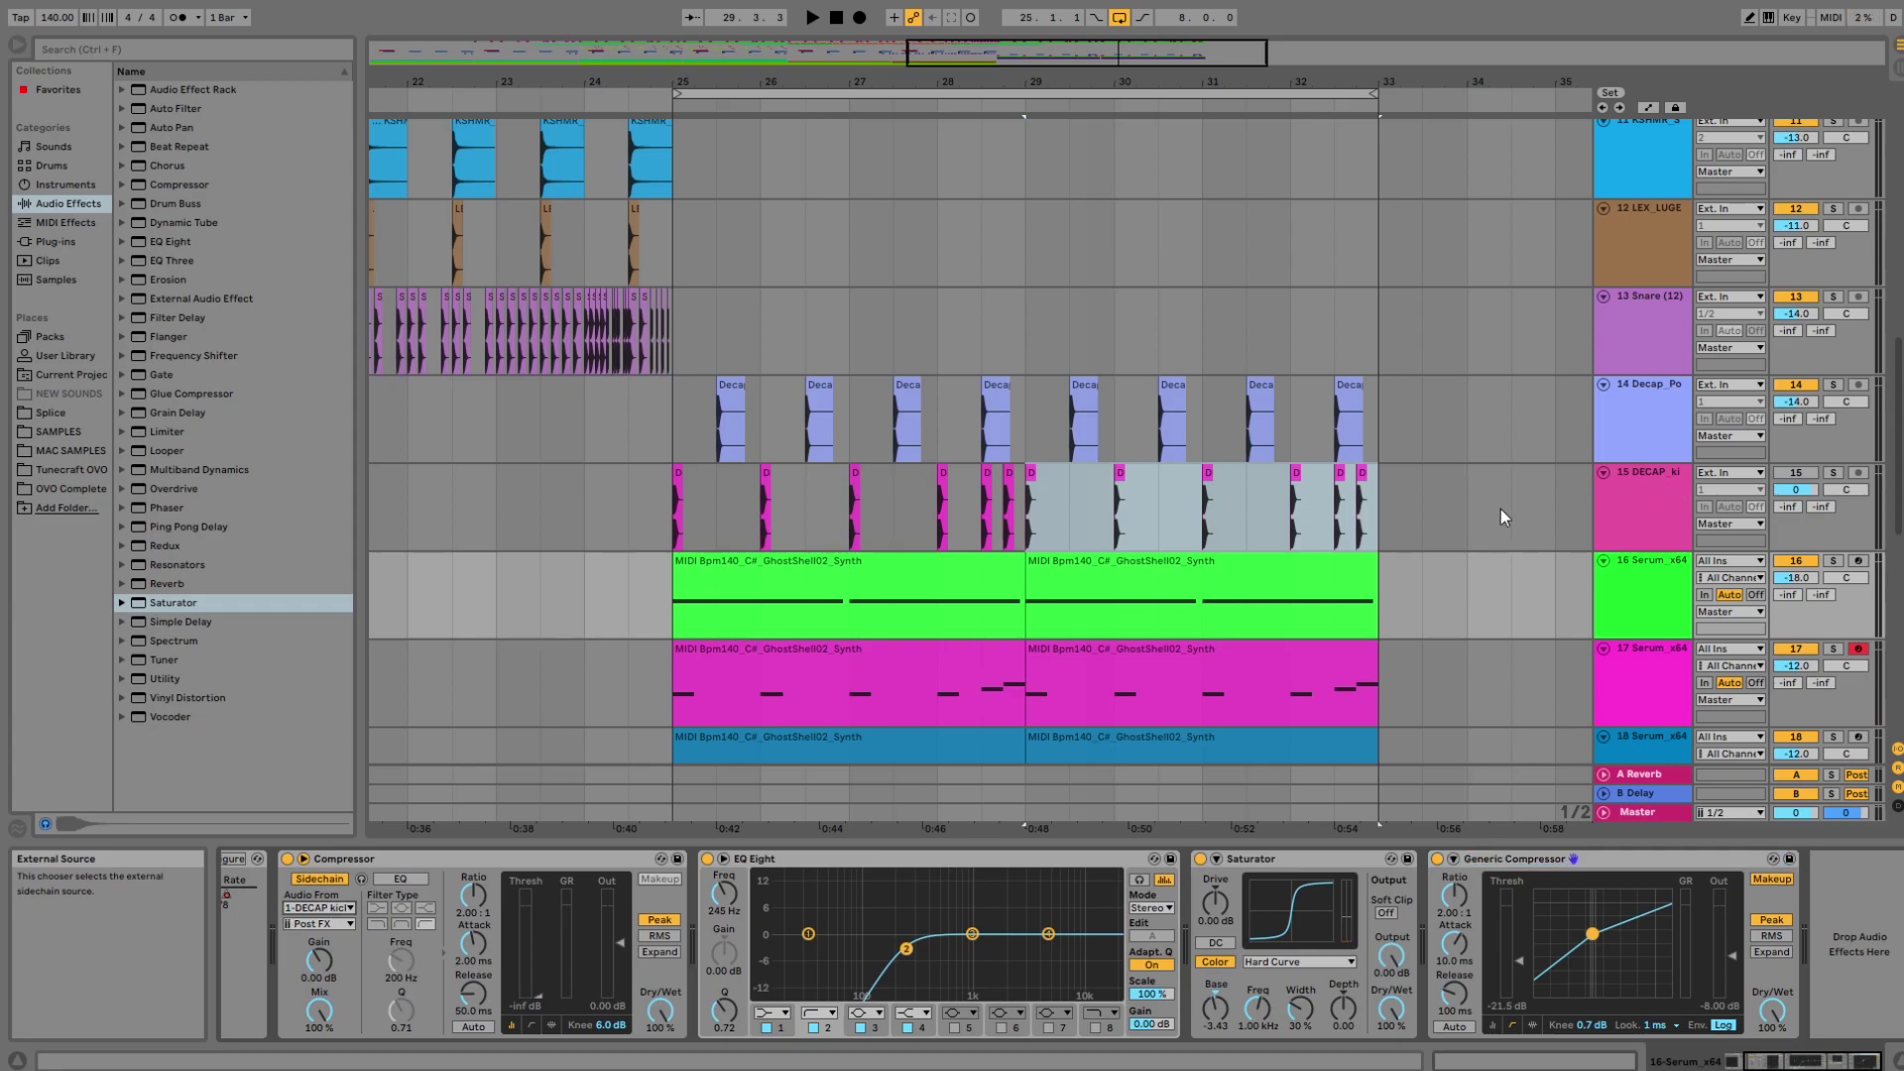
key("space")
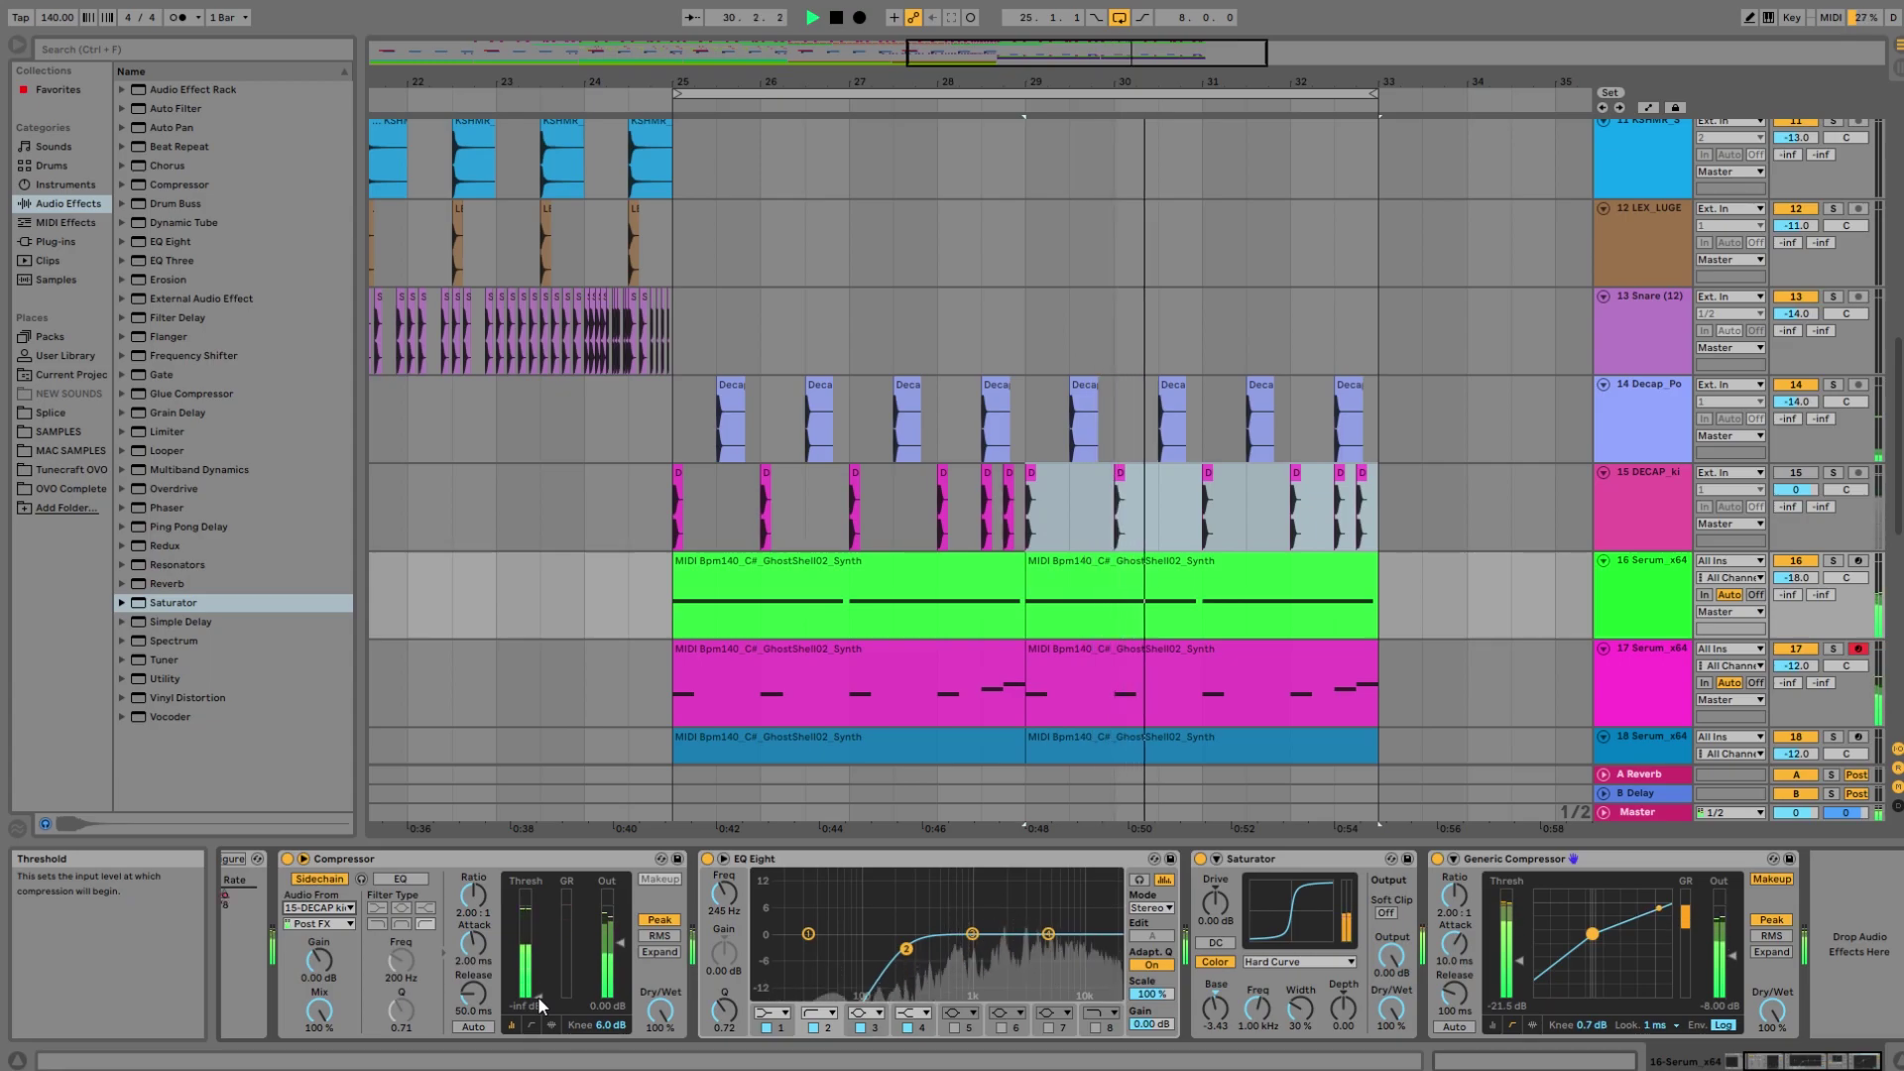
left_click(1574, 601)
left_click(1491, 561)
left_click(1567, 539)
key("Delete")
left_click(1388, 544)
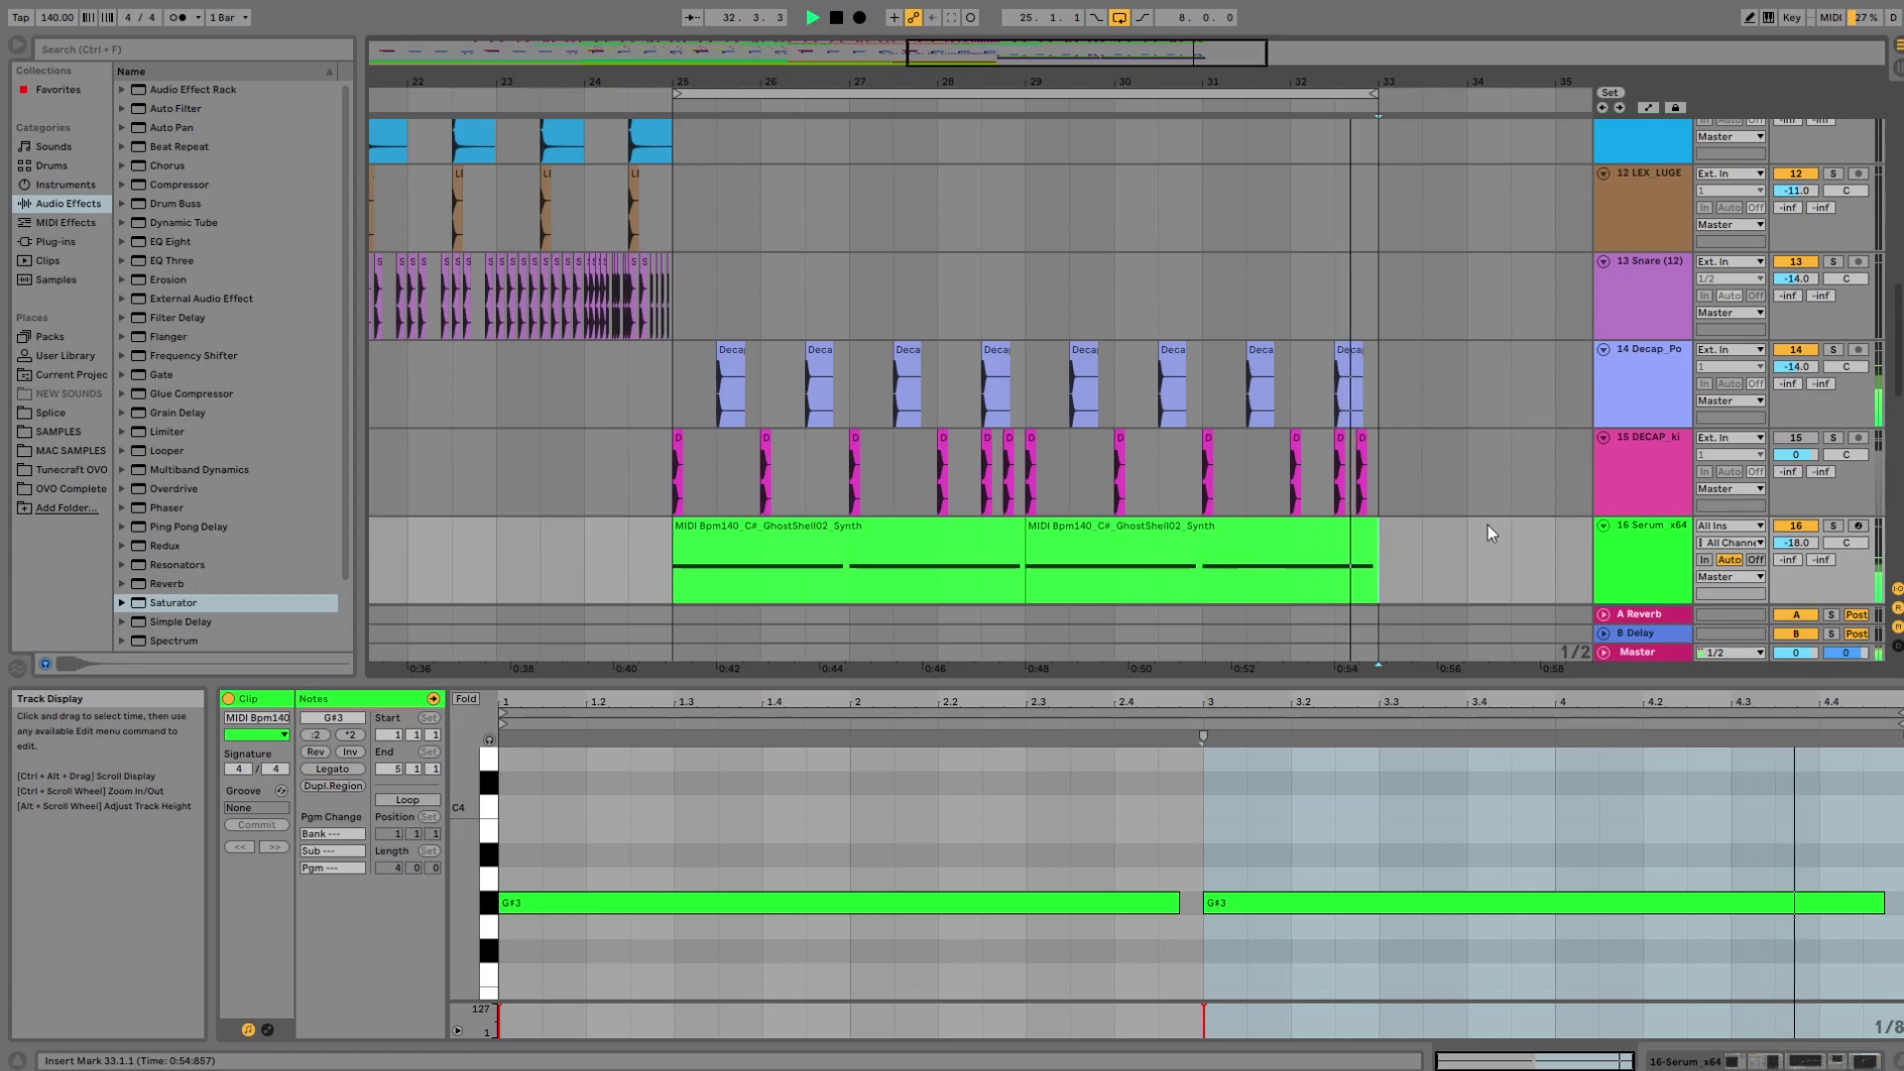
left_click(1651, 456)
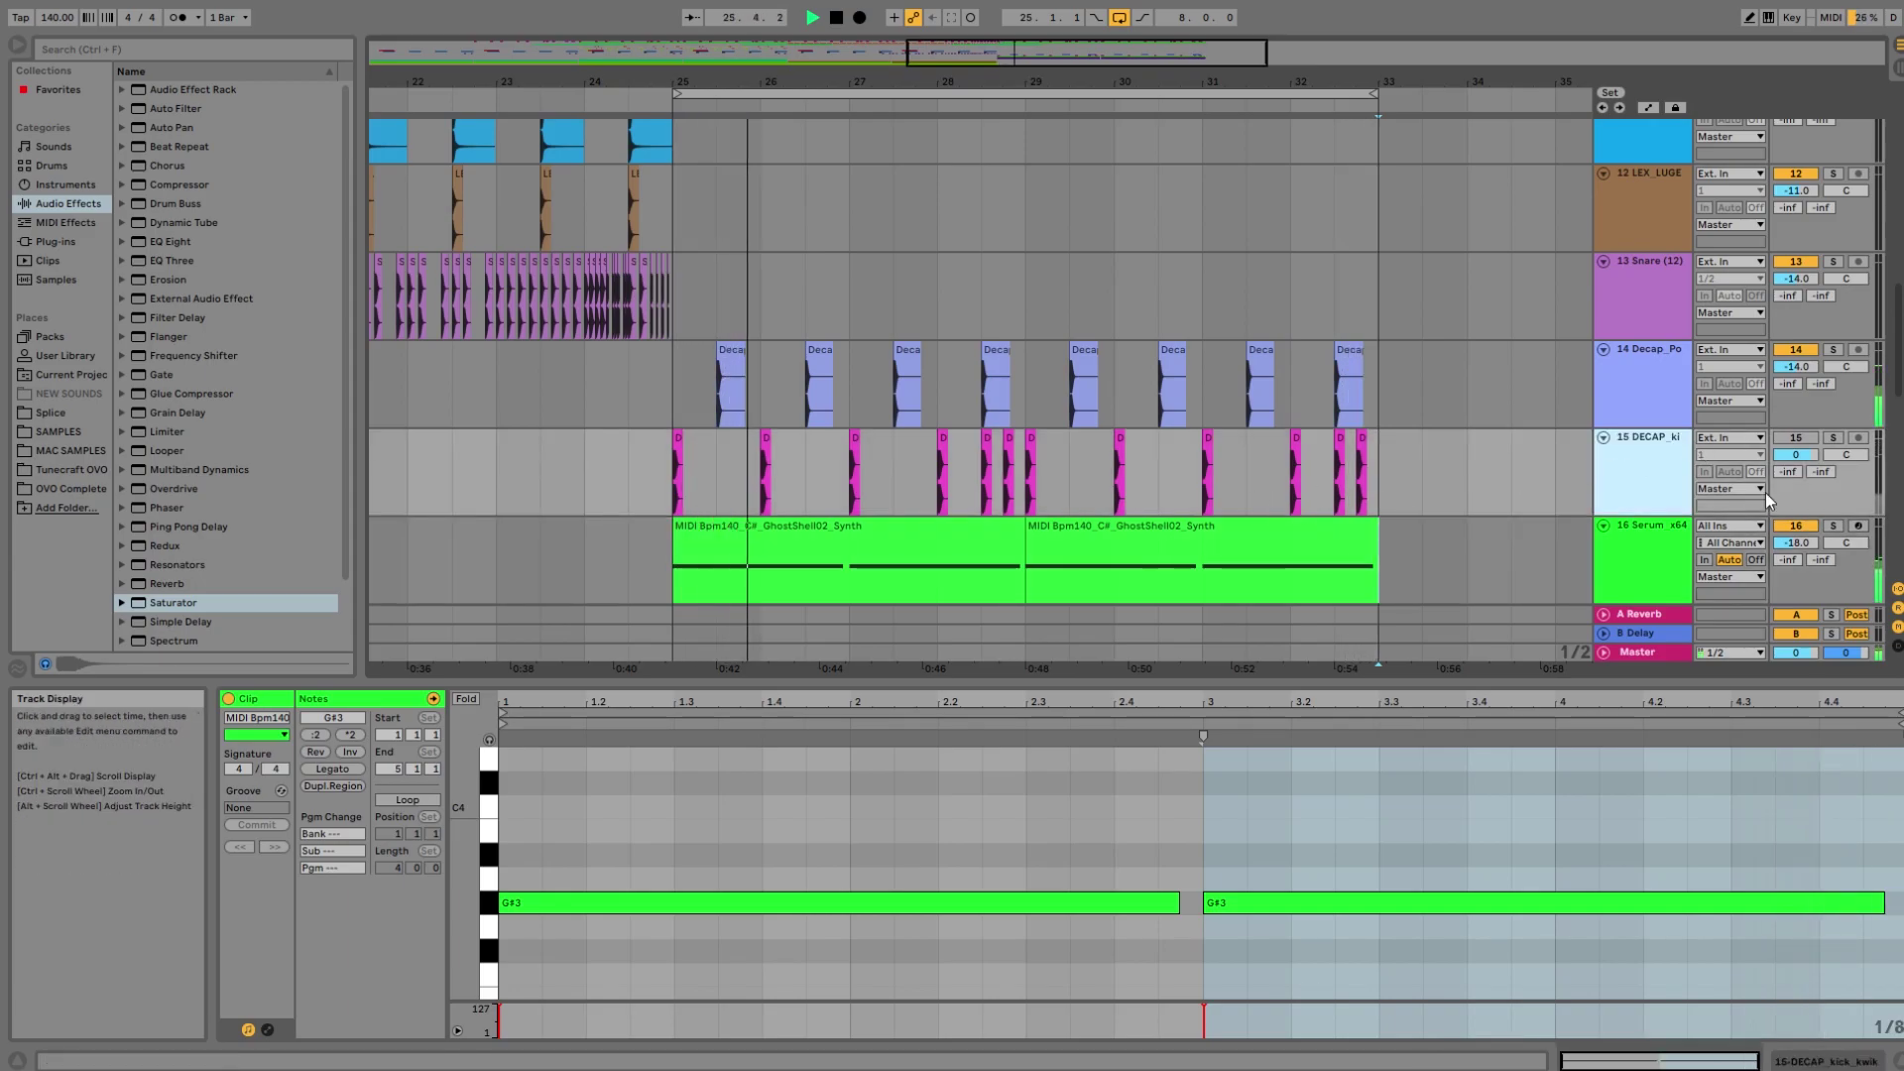
Check the lead track 16 in solo, set its sidechain Compressor threshold to -45.5 dB, and play it with all tracks.
left_click(1831, 526)
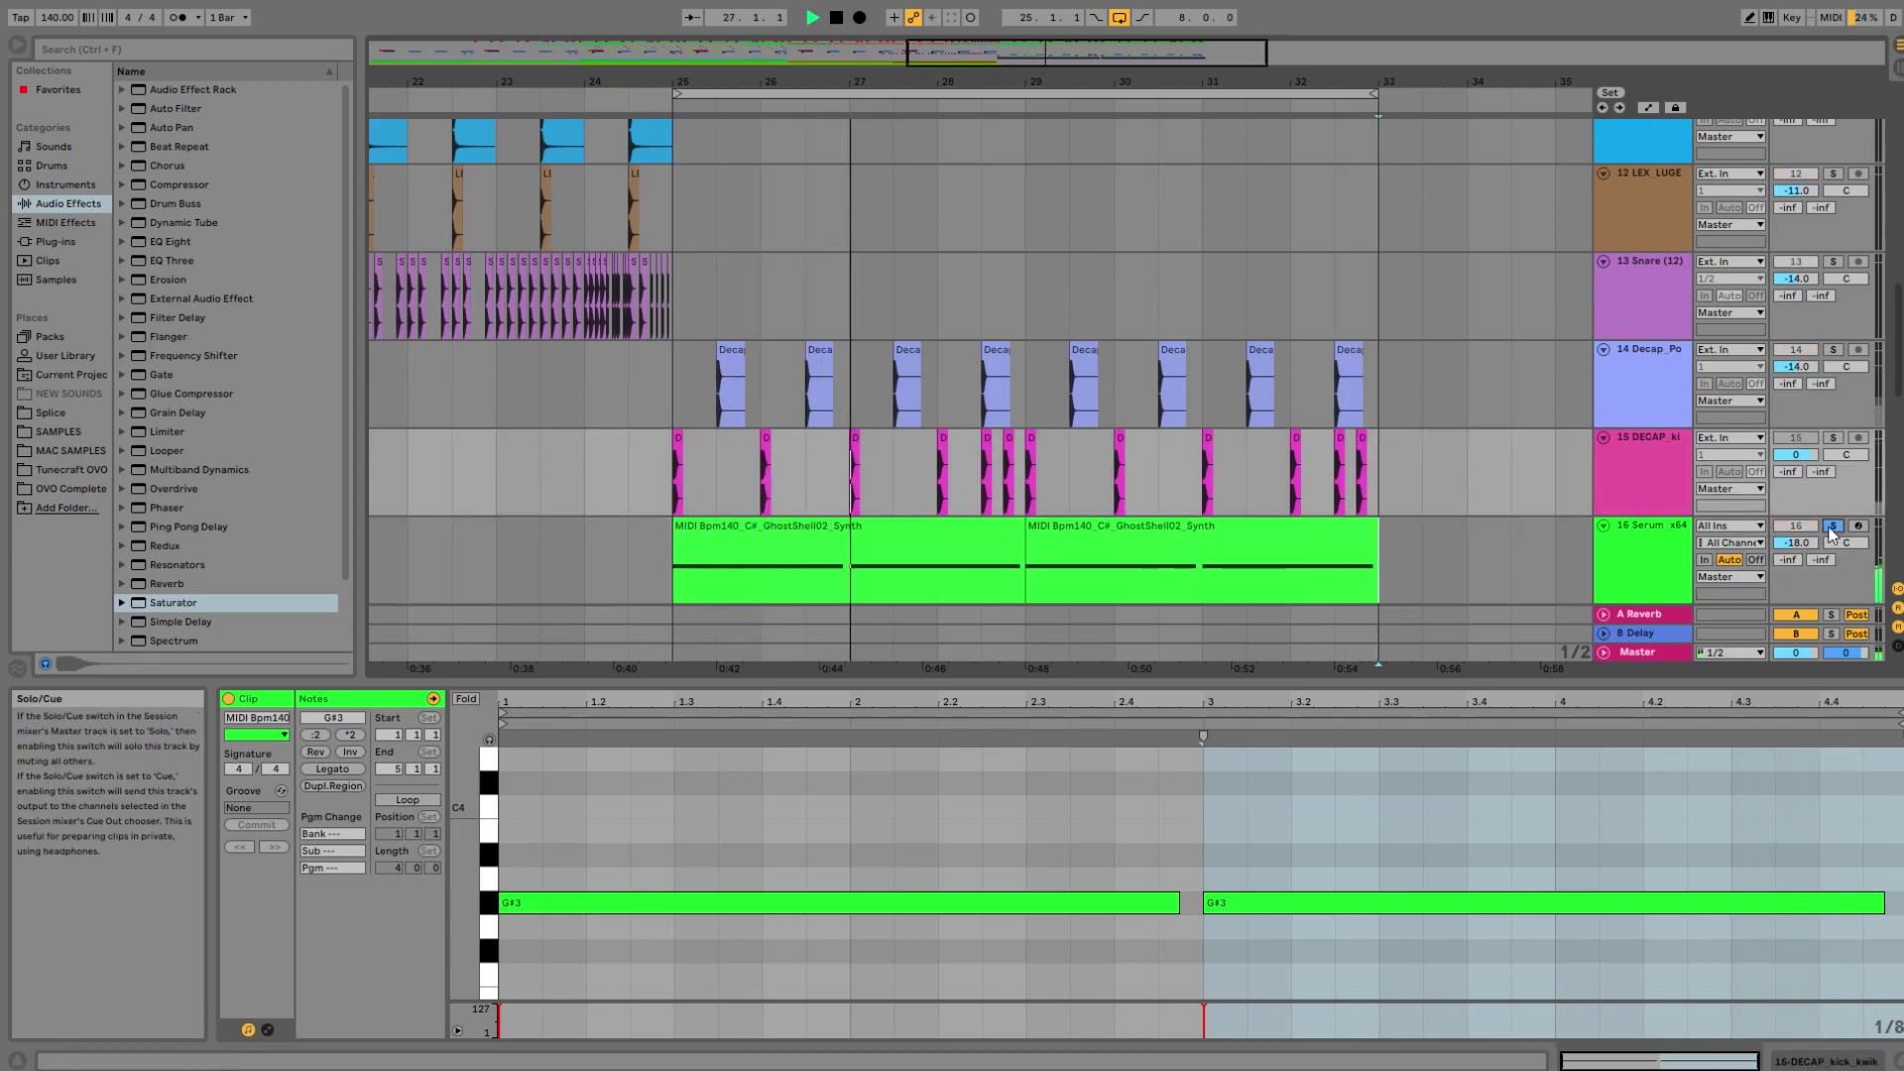
left_click(1658, 462)
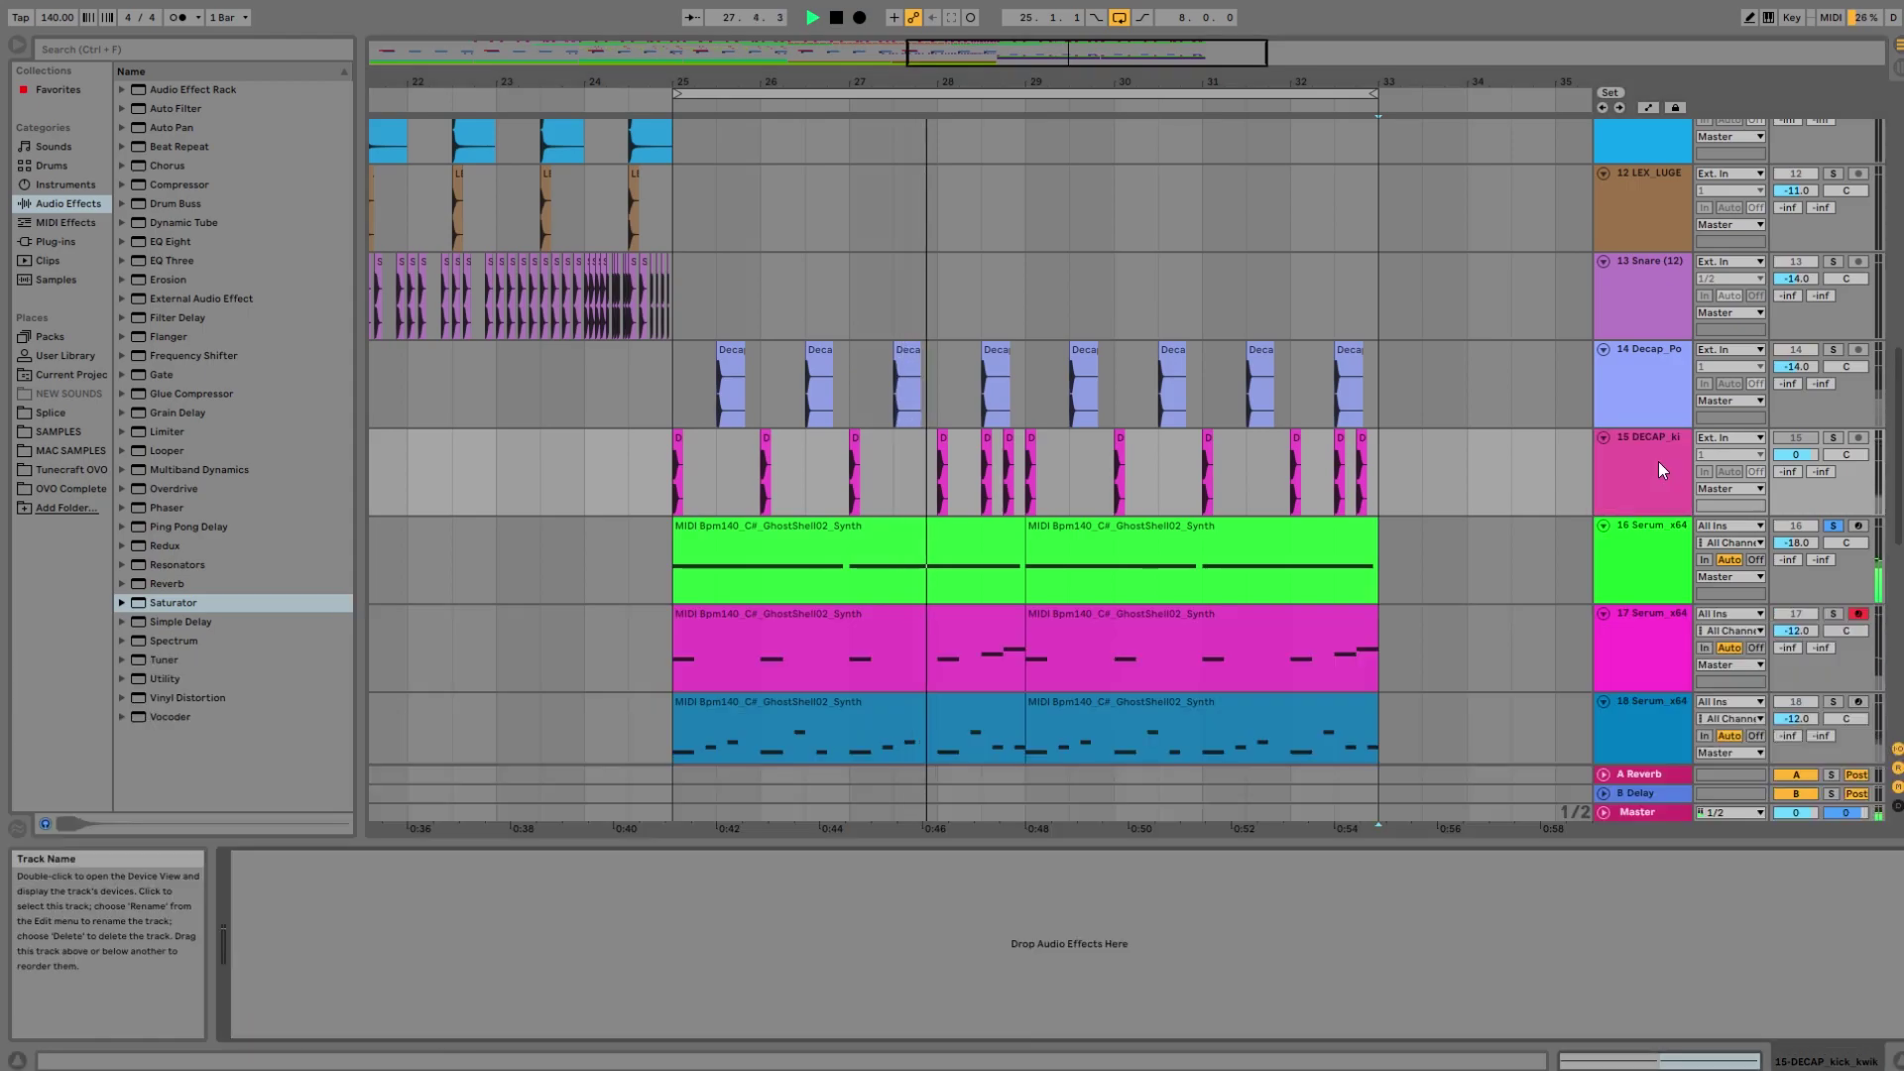
left_click(1639, 537)
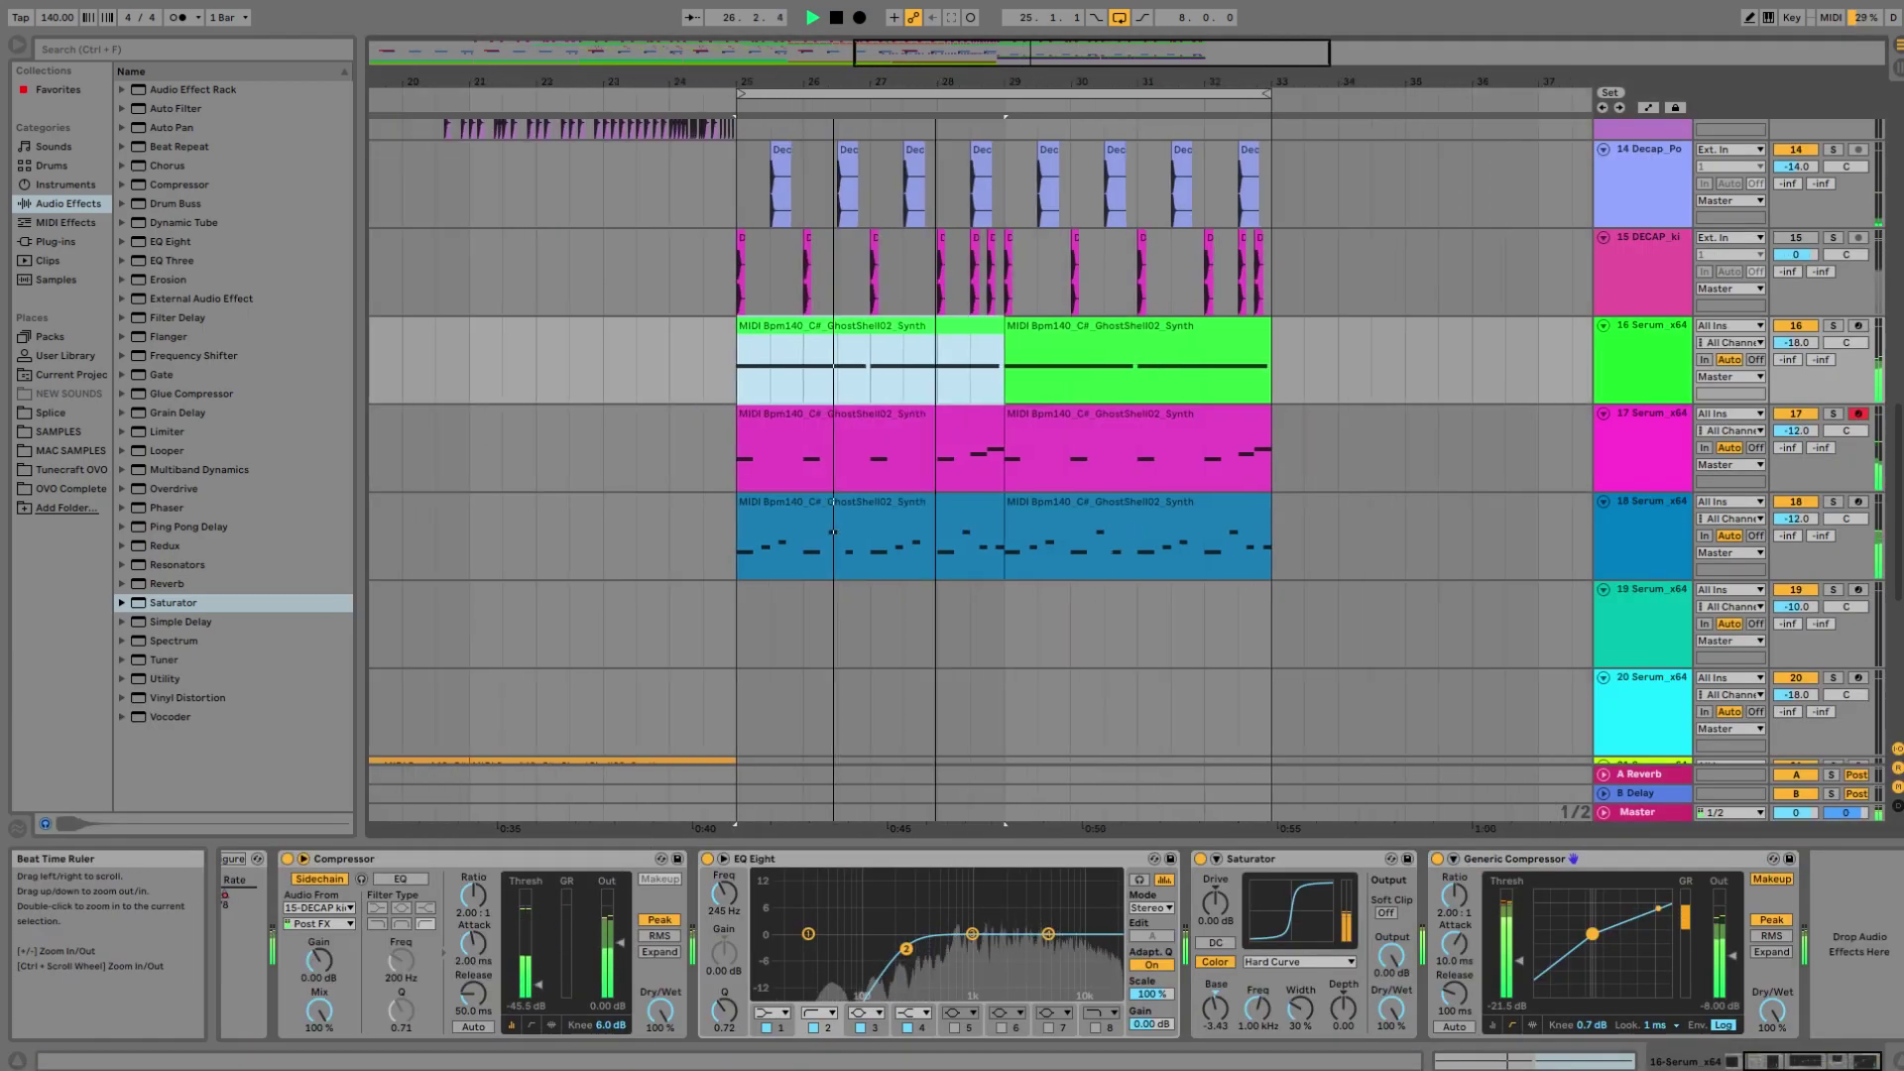
left_click_drag(935, 82, 936, 45)
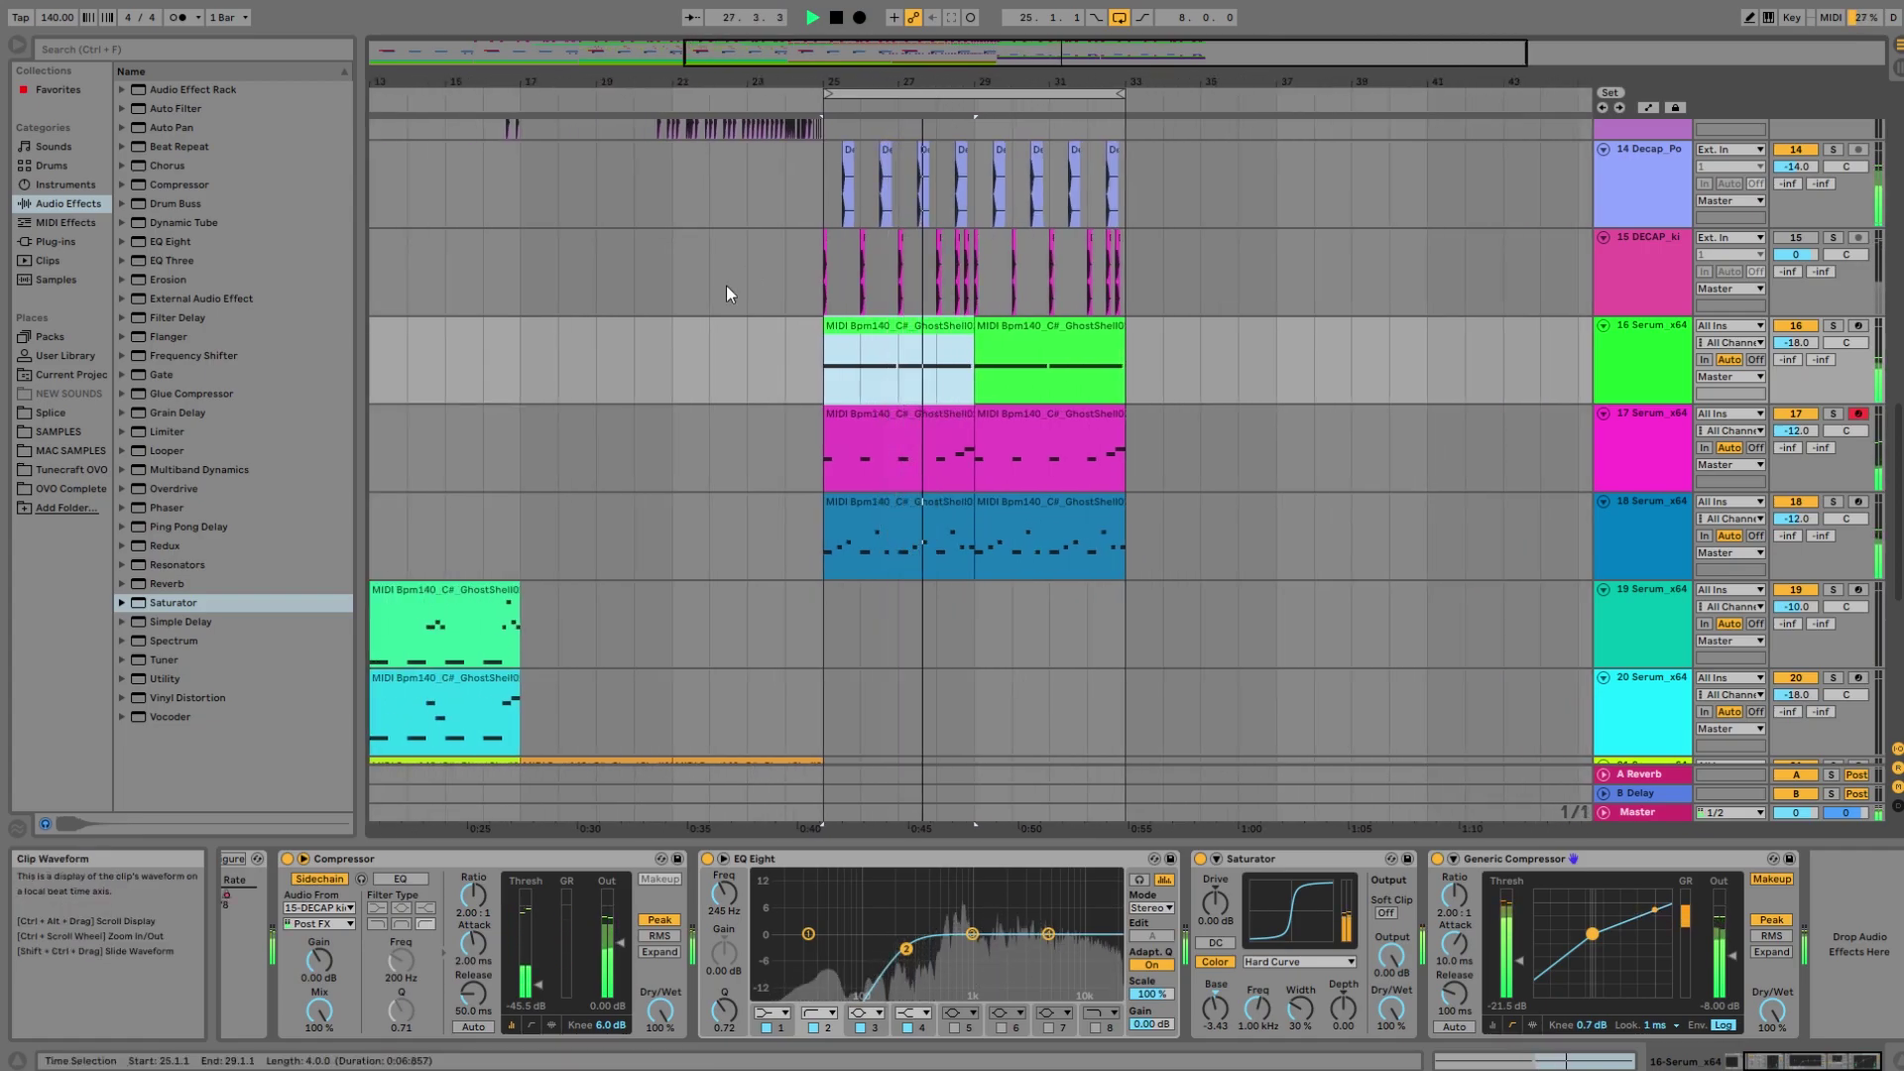
Save the set and copy track 18's Serum MIDI clips to fill bars 17 to 25.
left_click(836, 16)
key("ctrl+s")
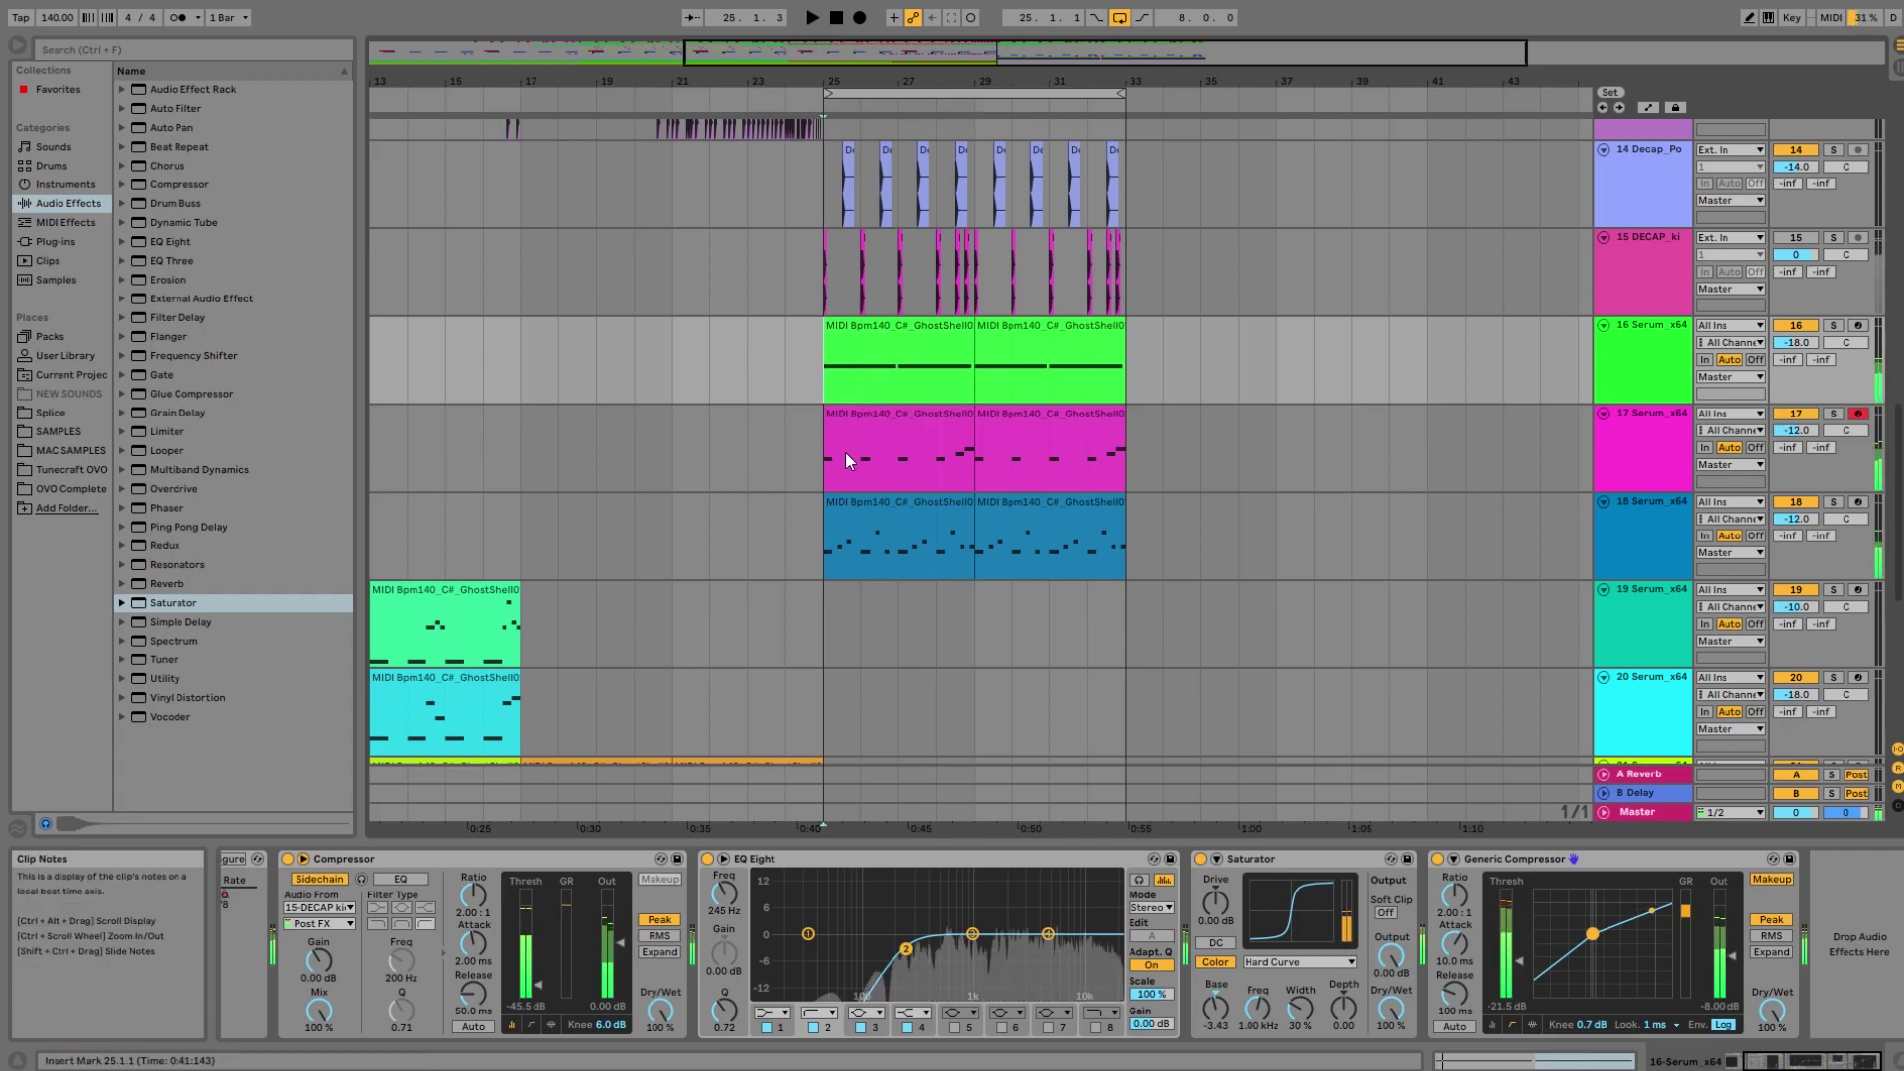
left_click(522, 421)
left_click(964, 548)
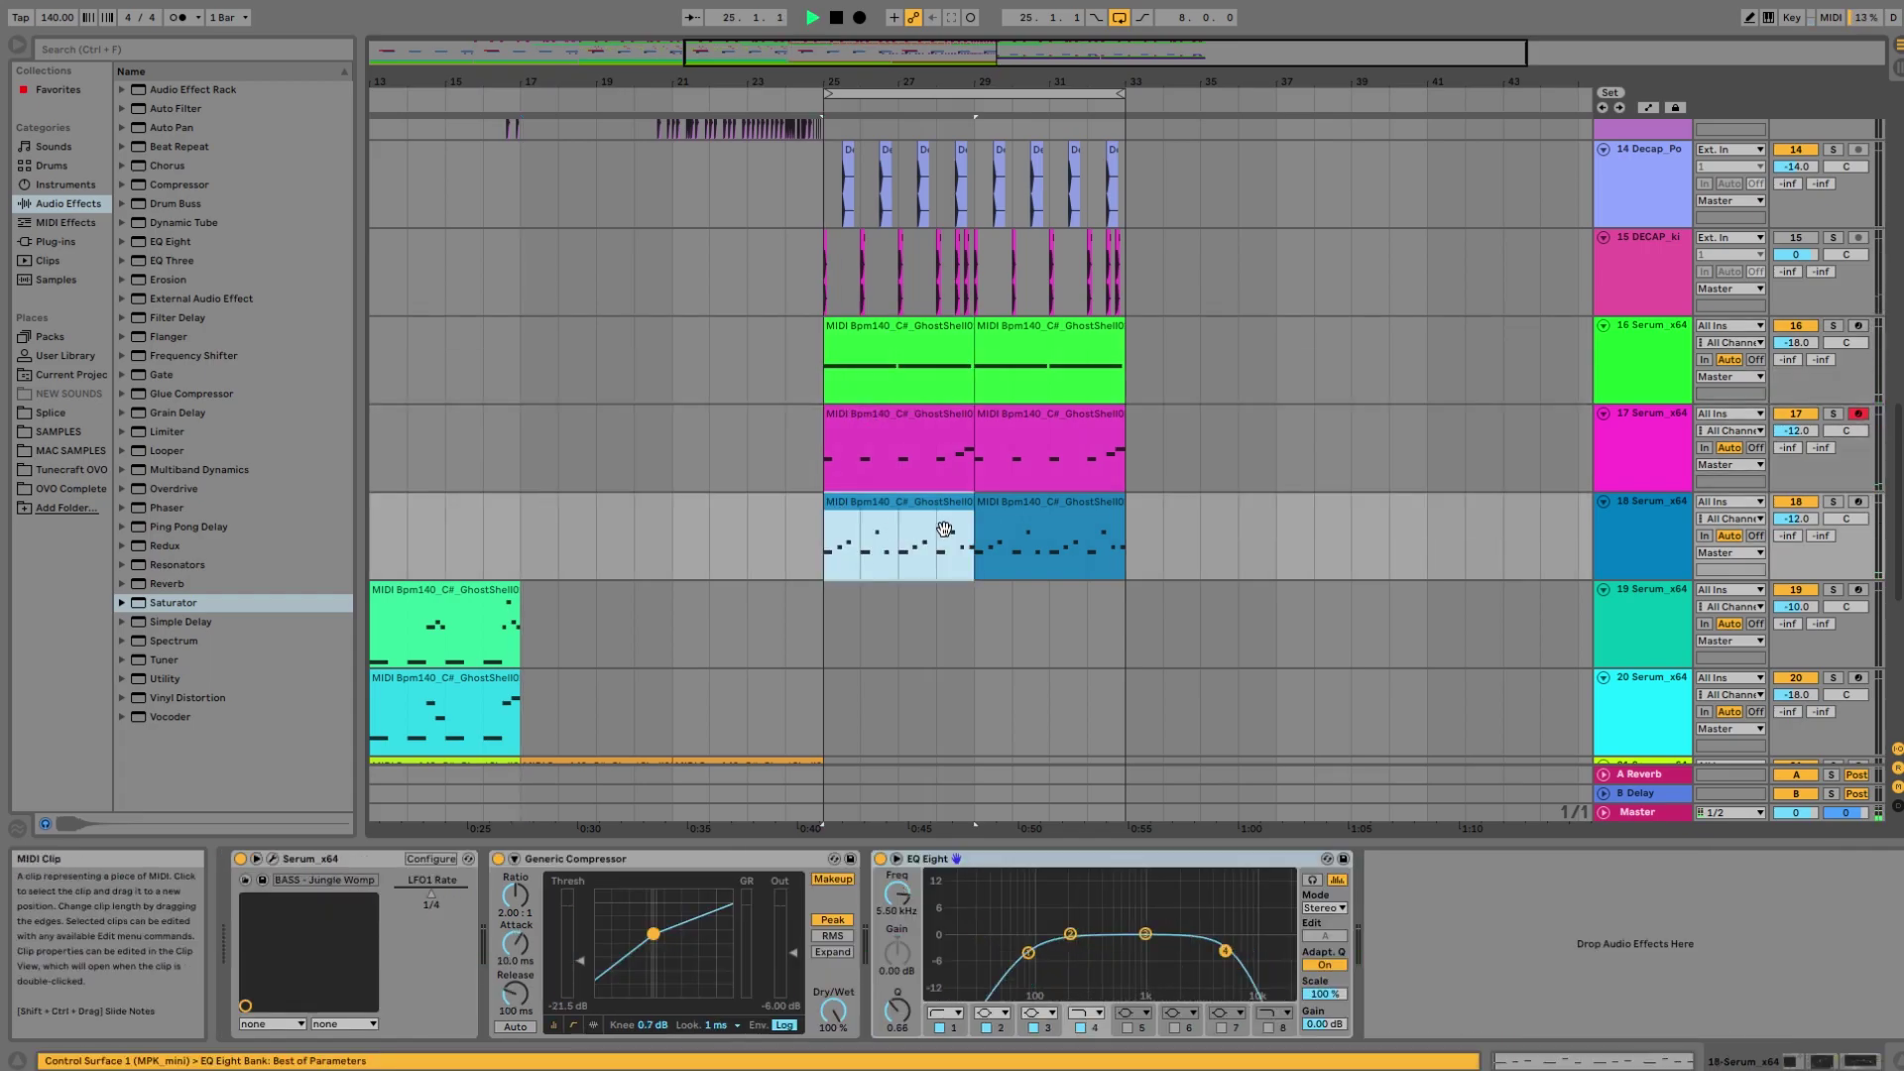
key("space")
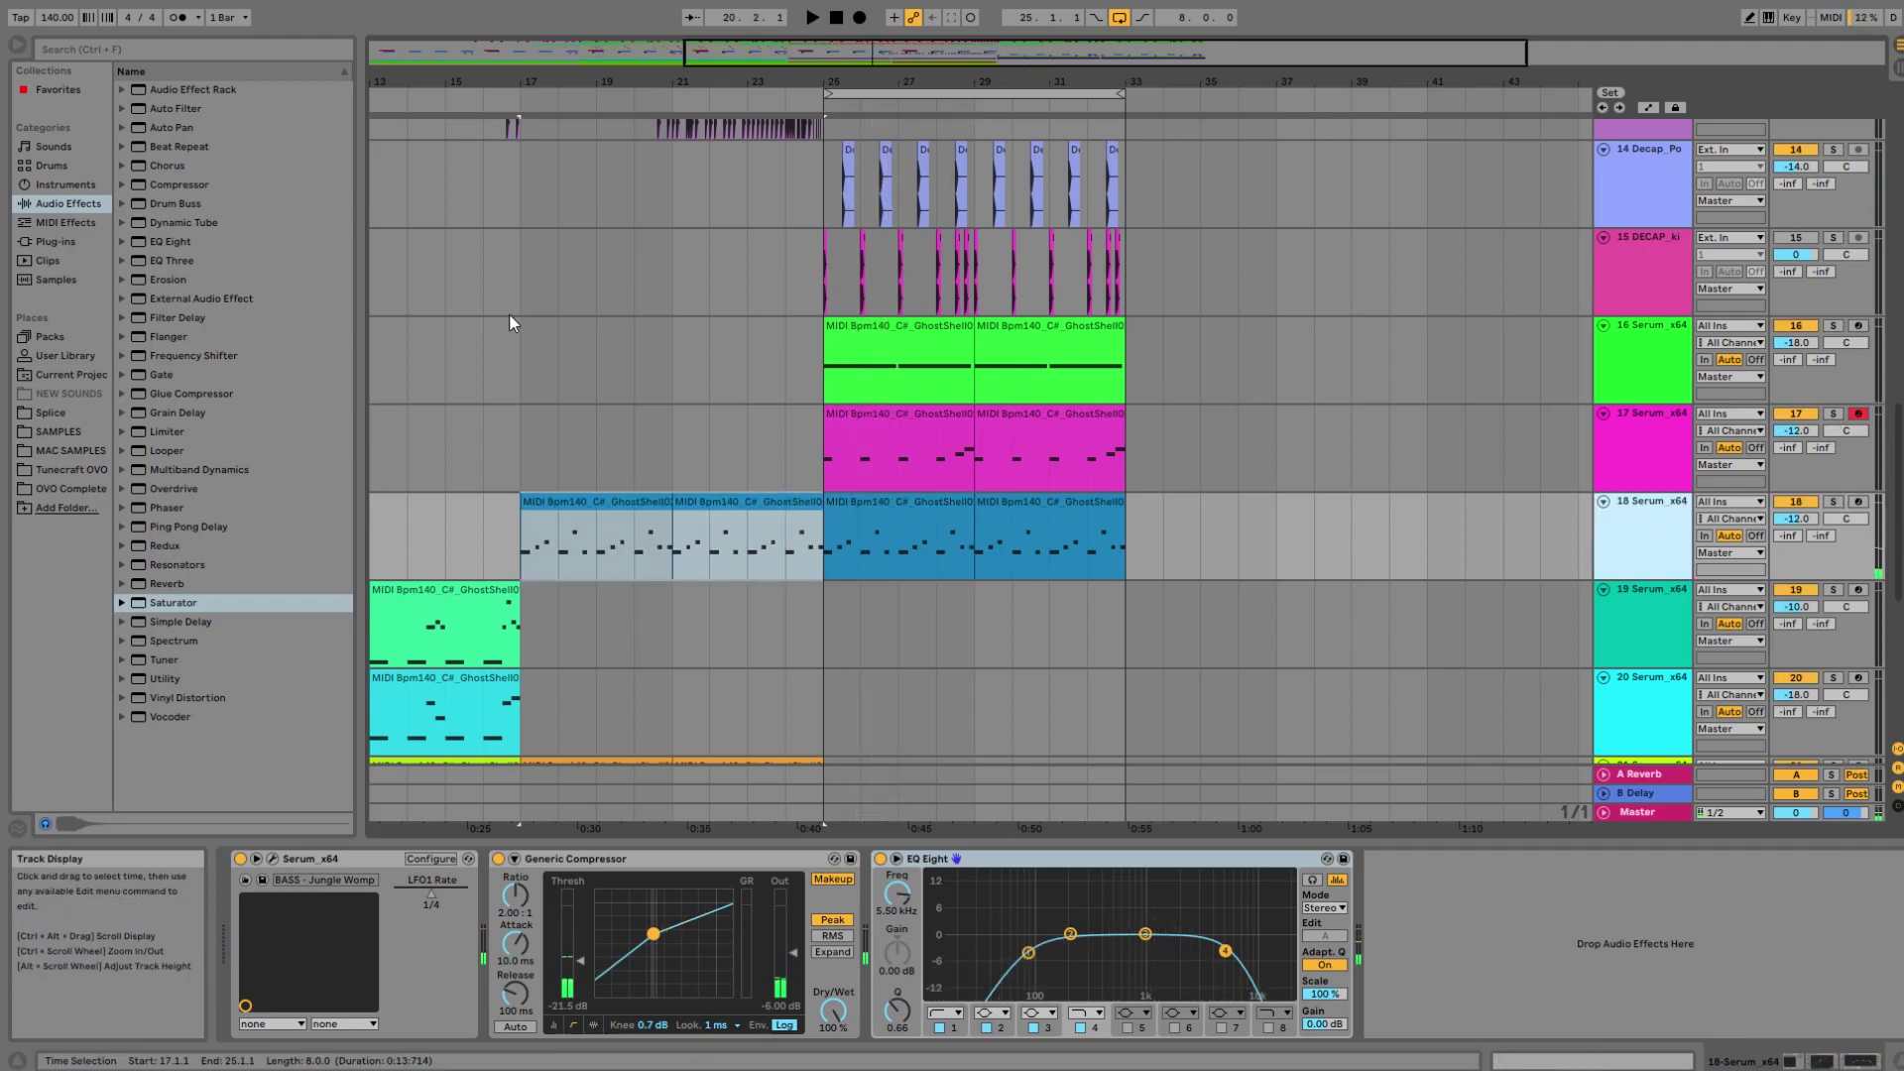
Add an Auto Filter at the end of the device chain on Serum track 18.
left_click(69, 184)
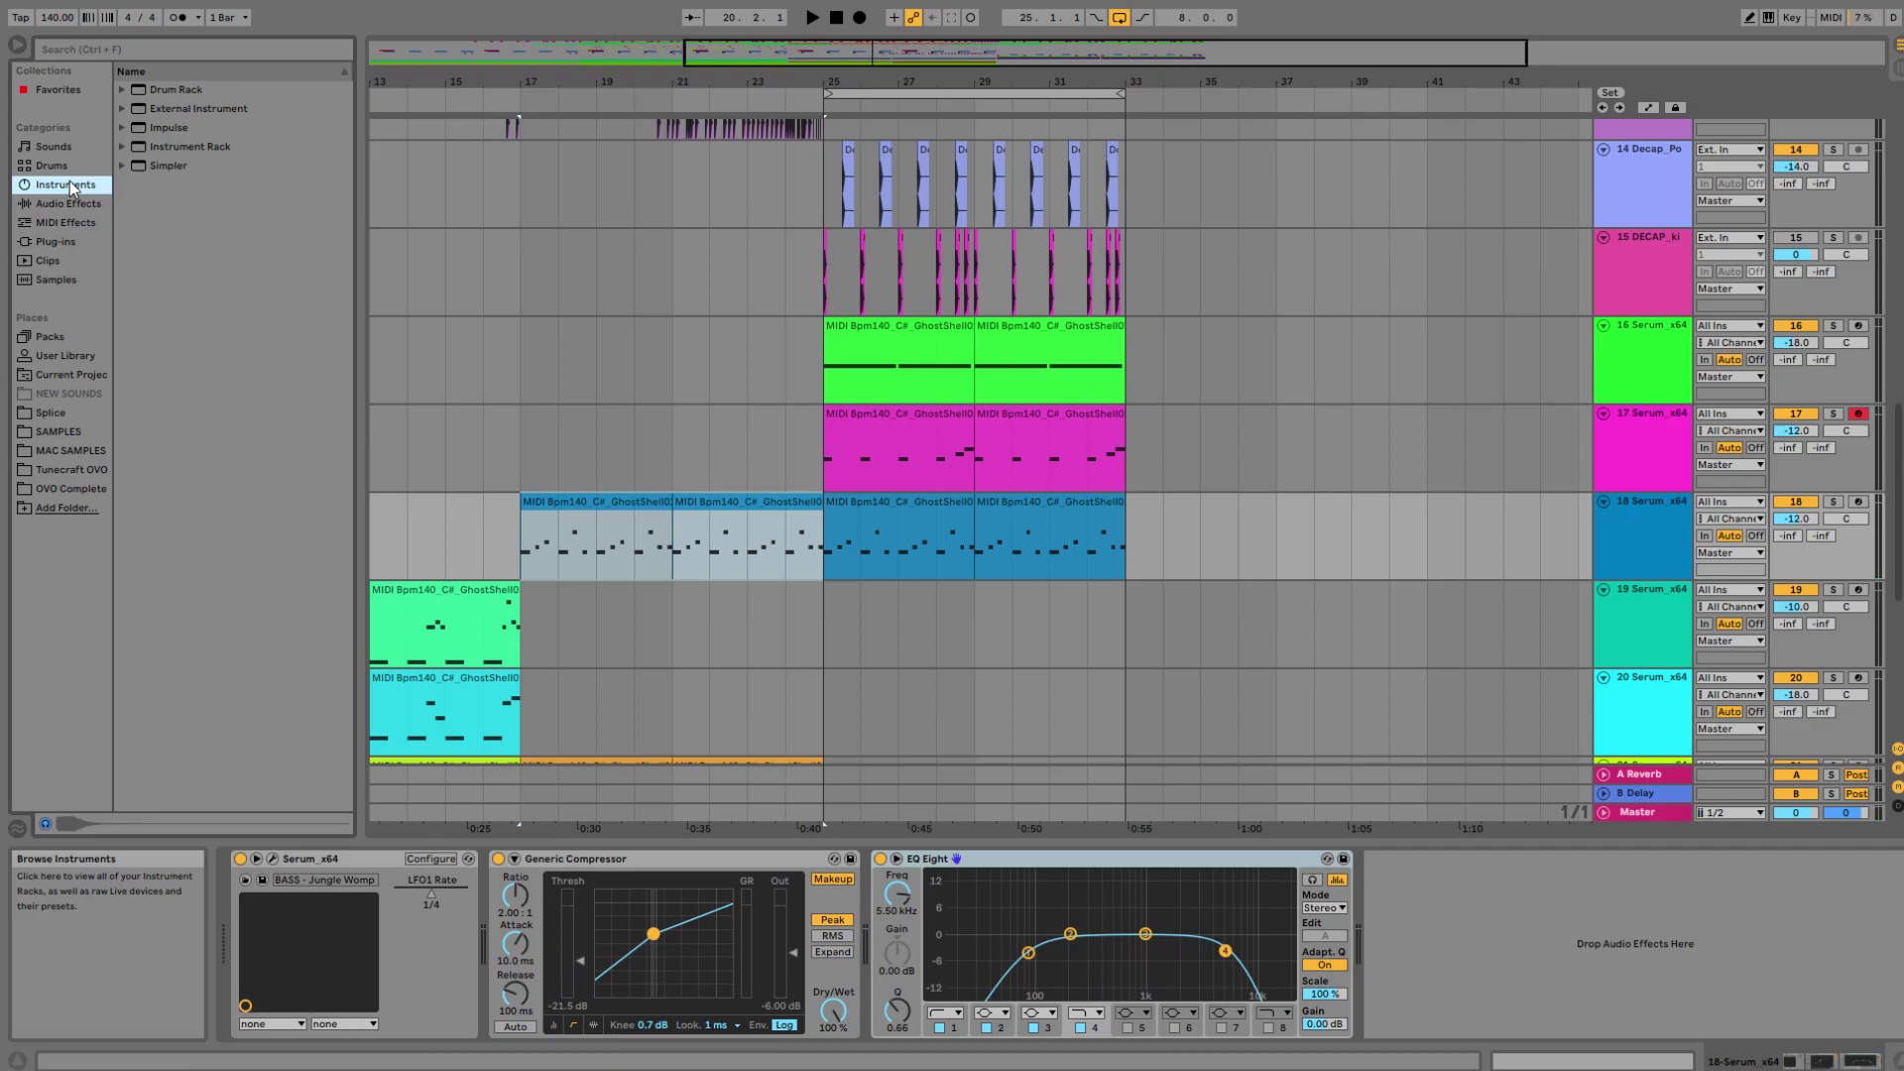
left_click(79, 200)
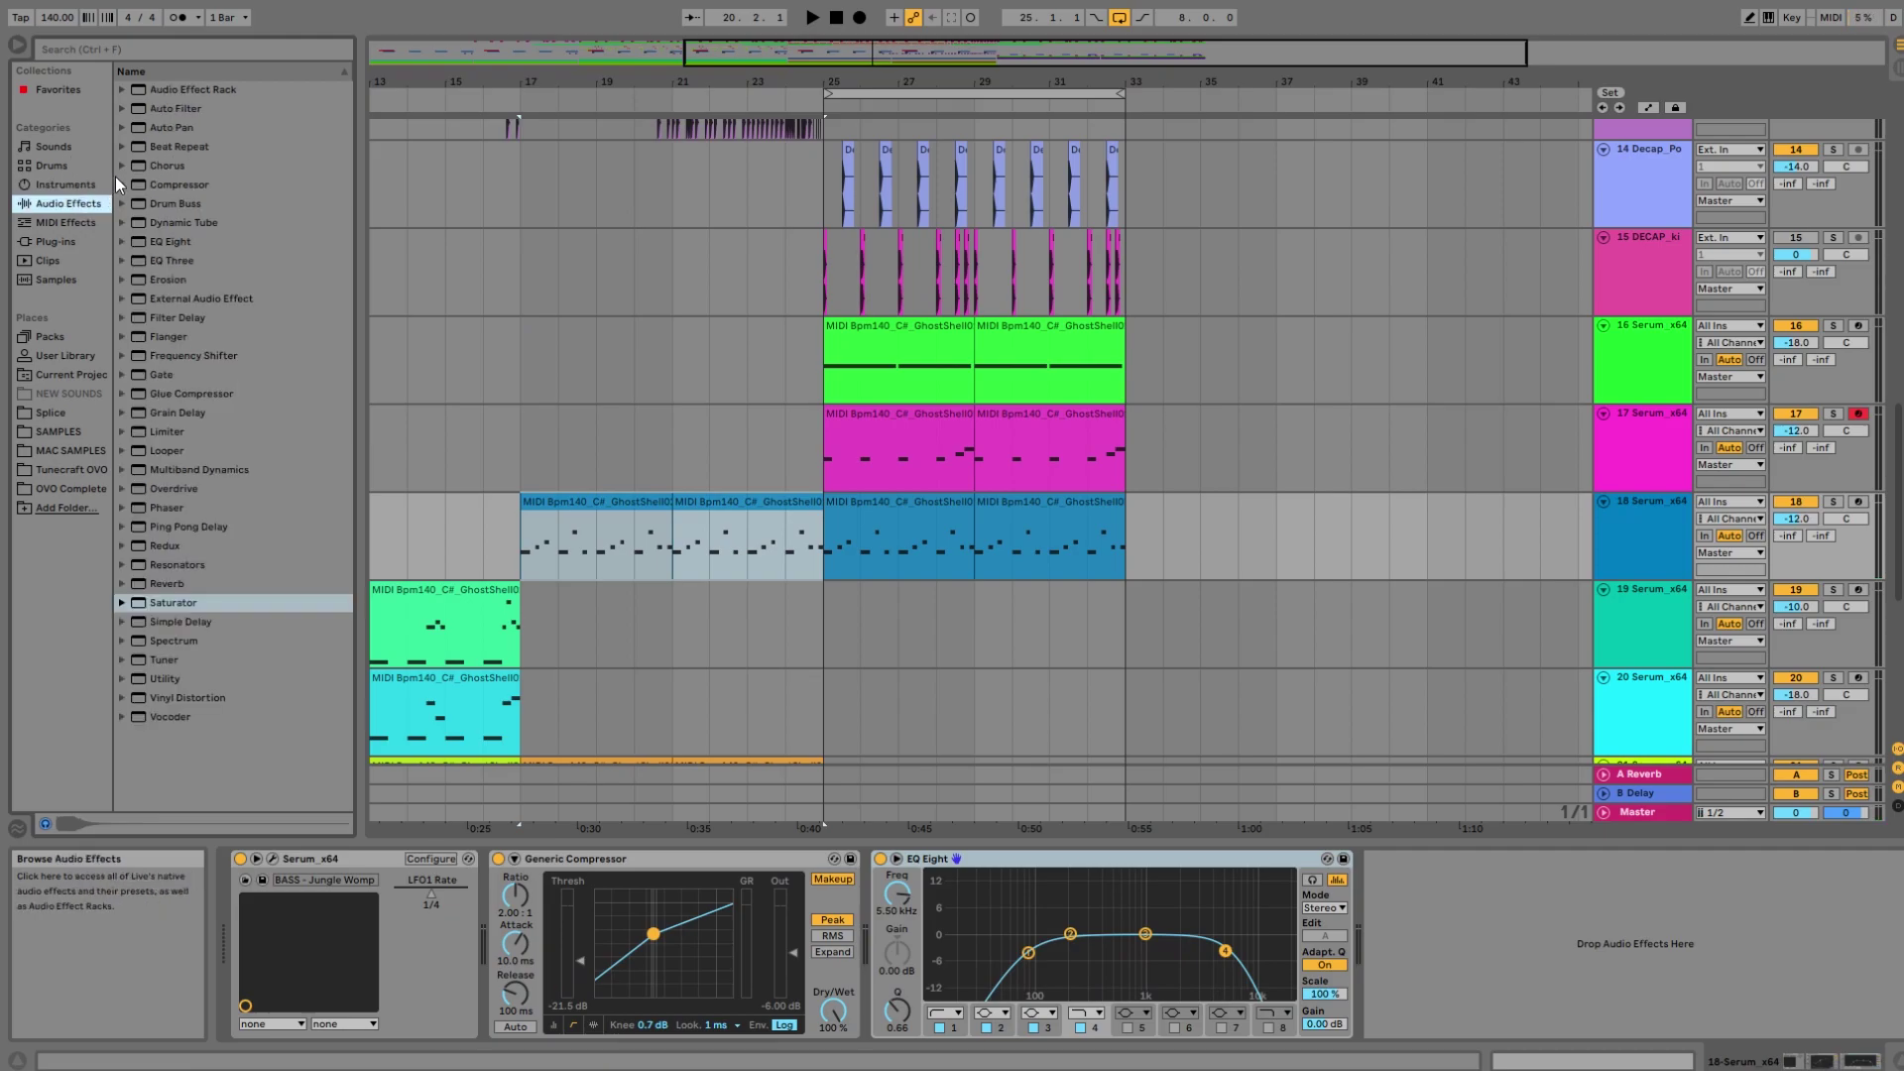
left_click(181, 111)
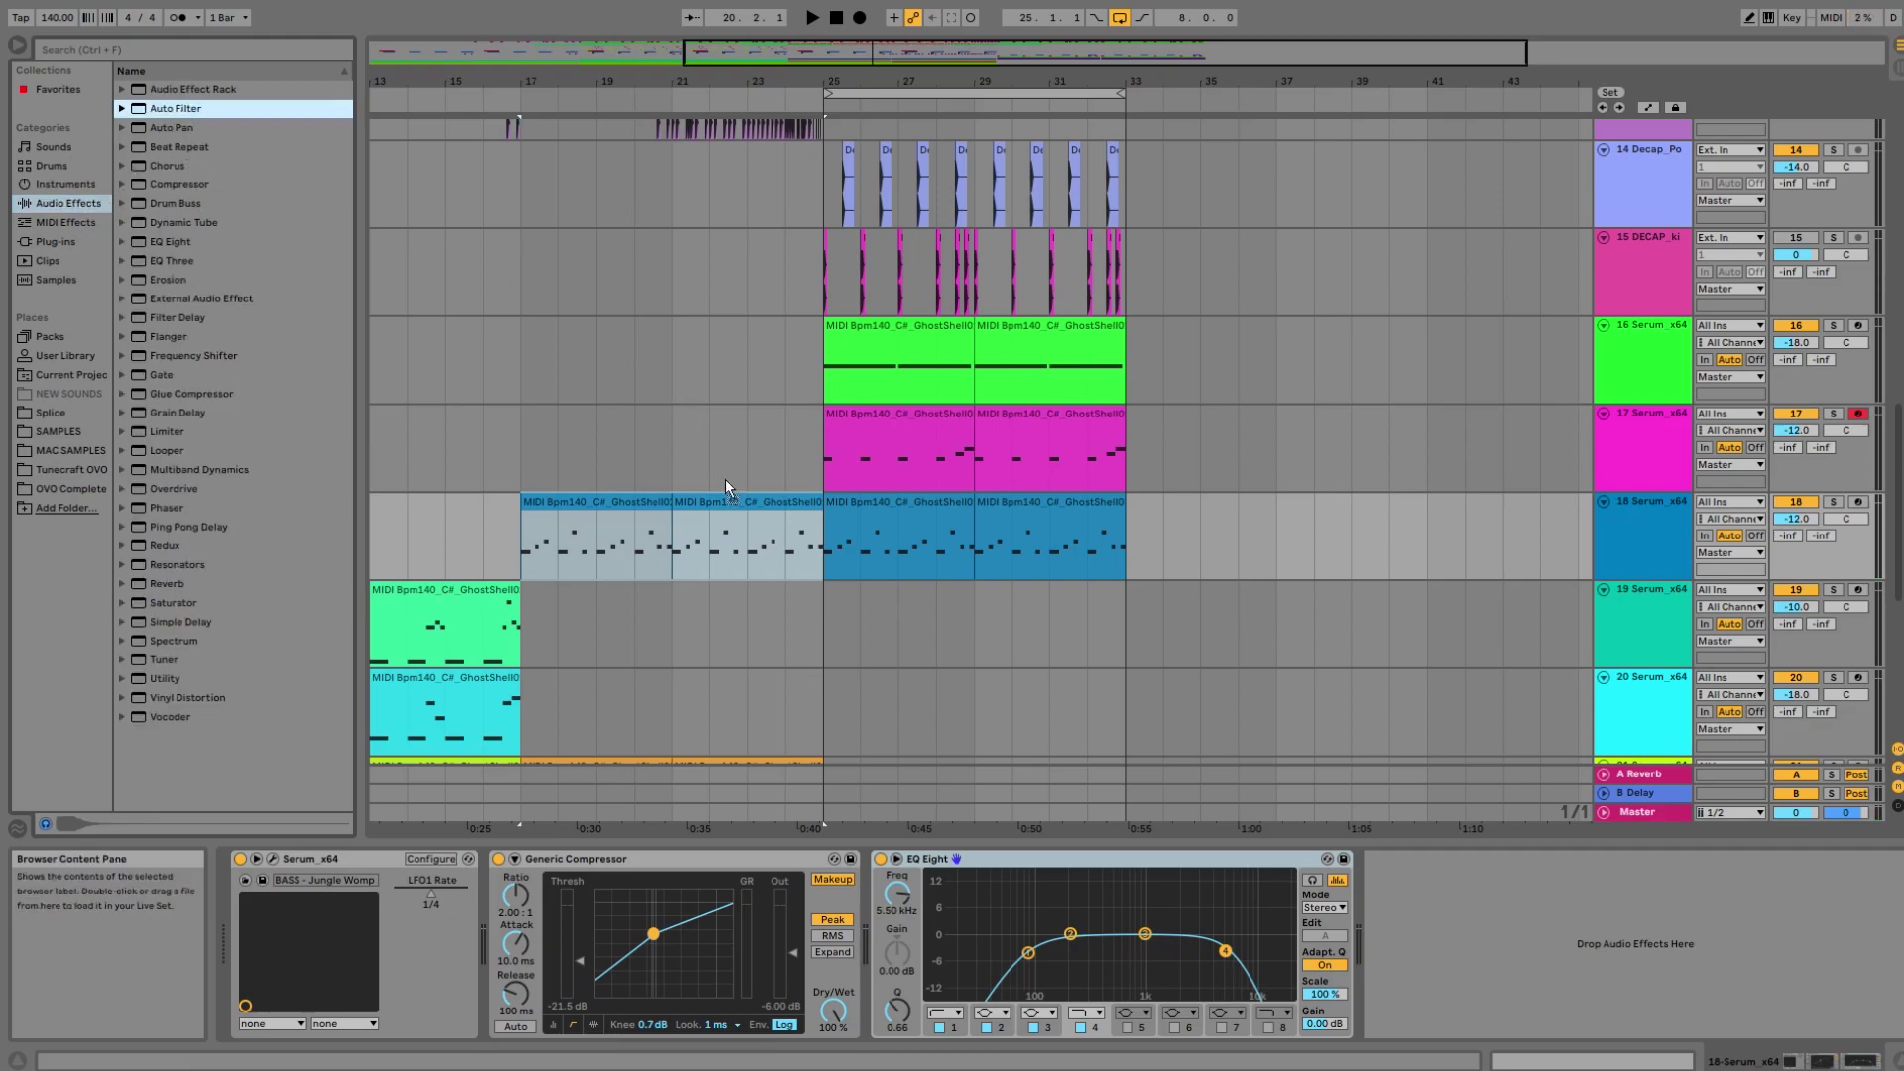
left_click(1604, 550)
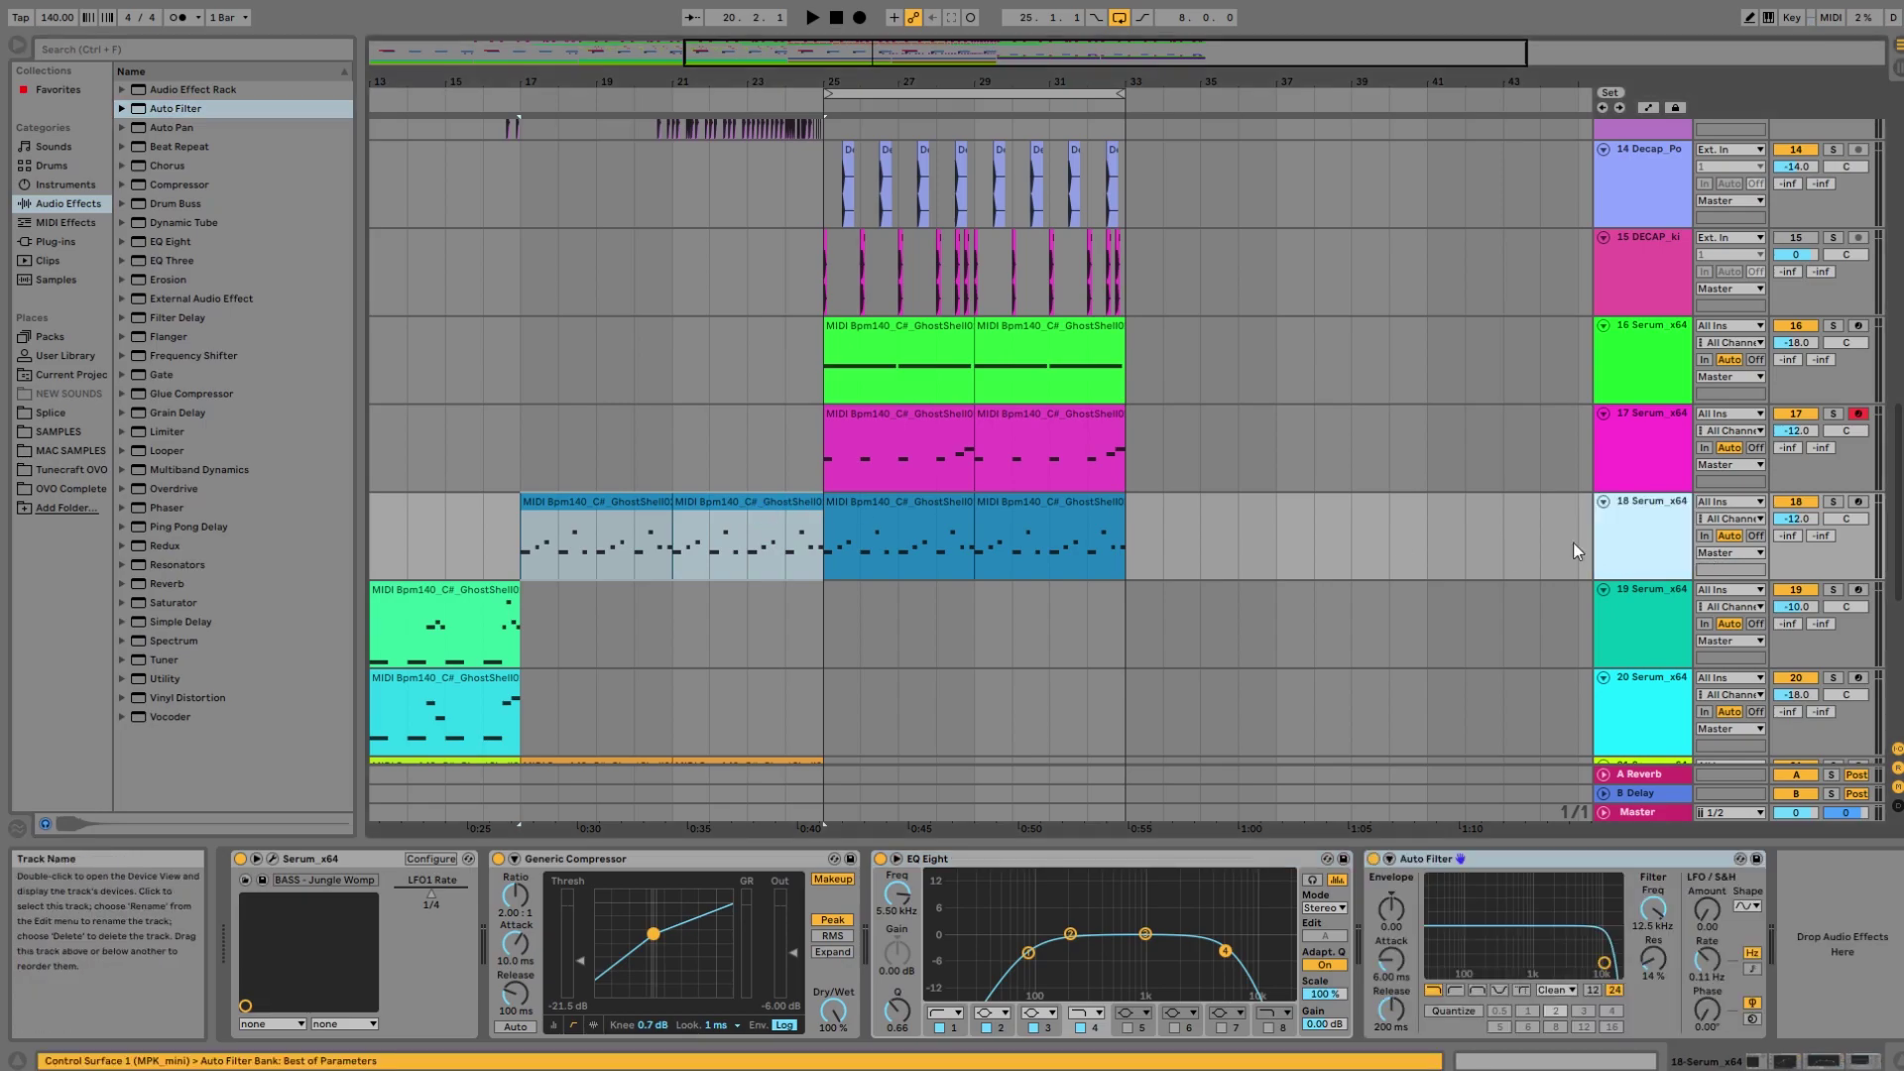
Show automation, choose the Auto Filter Frequency parameter for track 18, and put it in its own automation lane.
key("a")
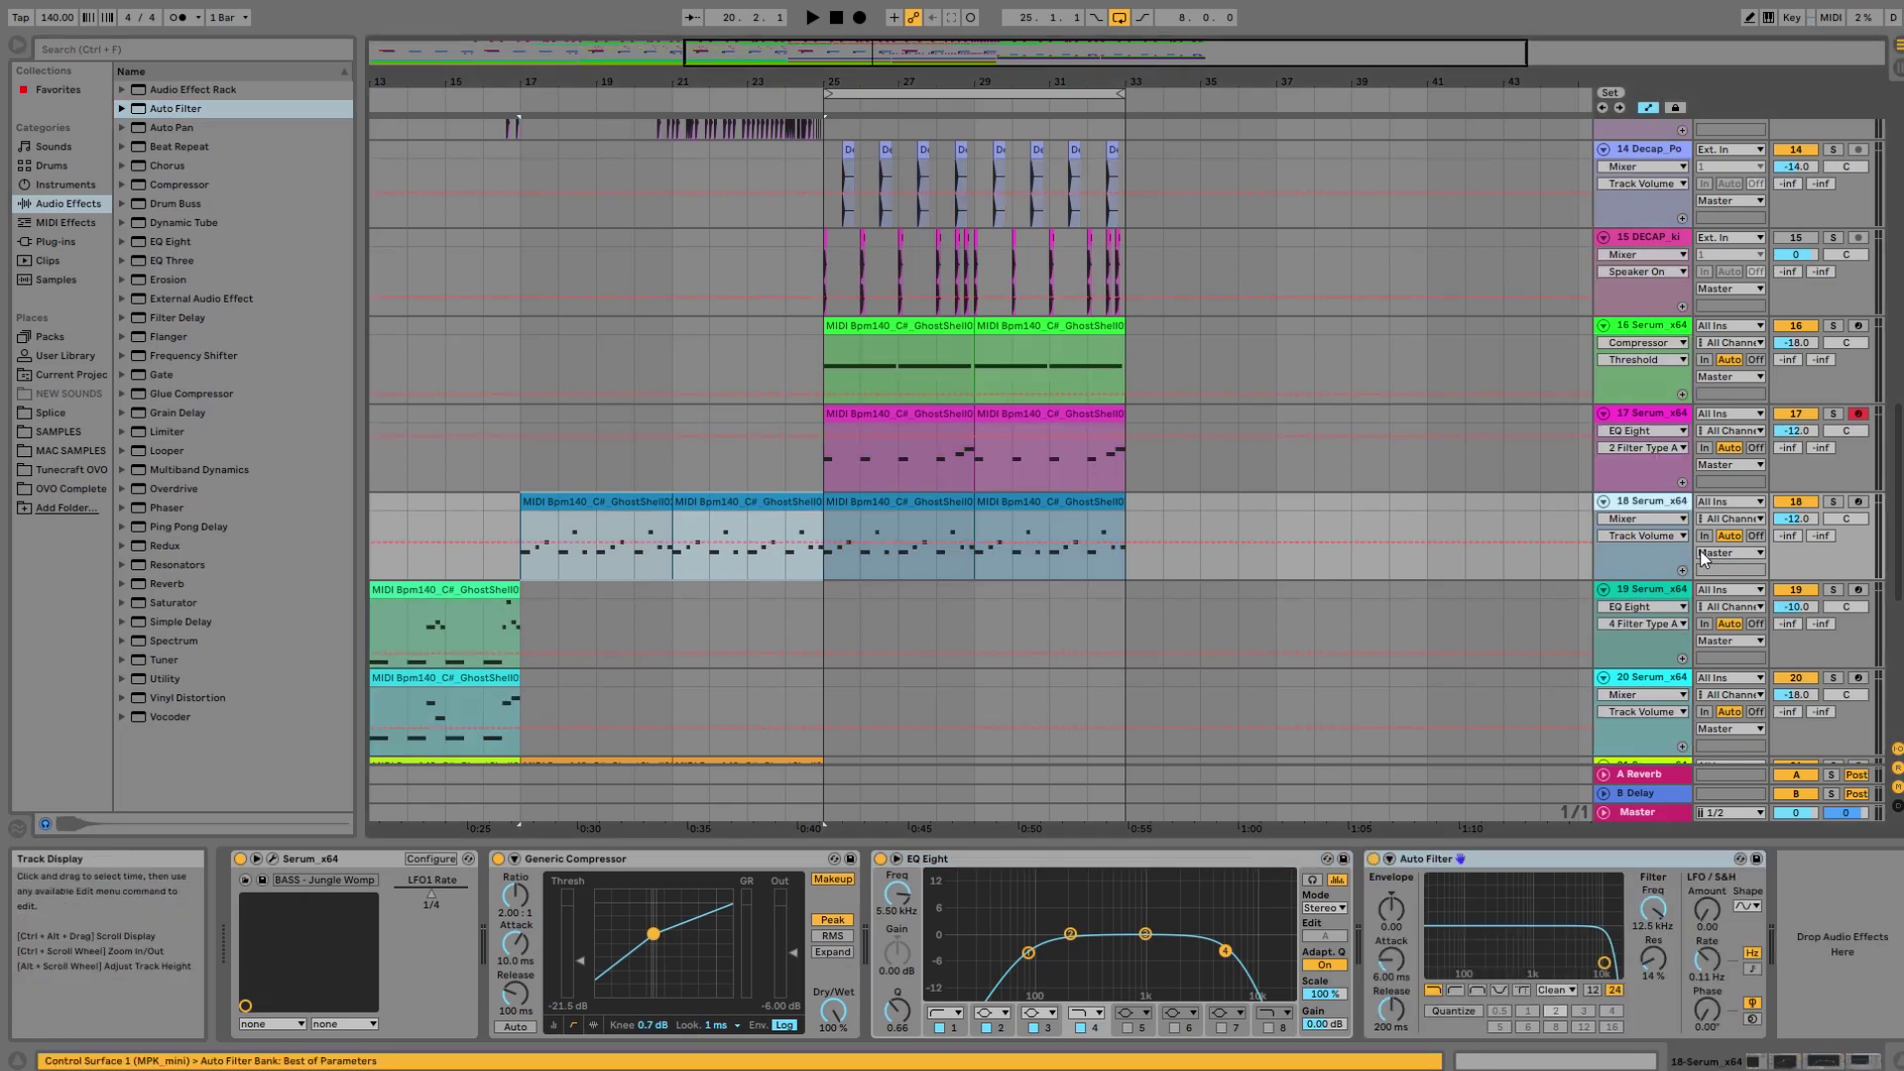
left_click(1640, 586)
left_click(1647, 538)
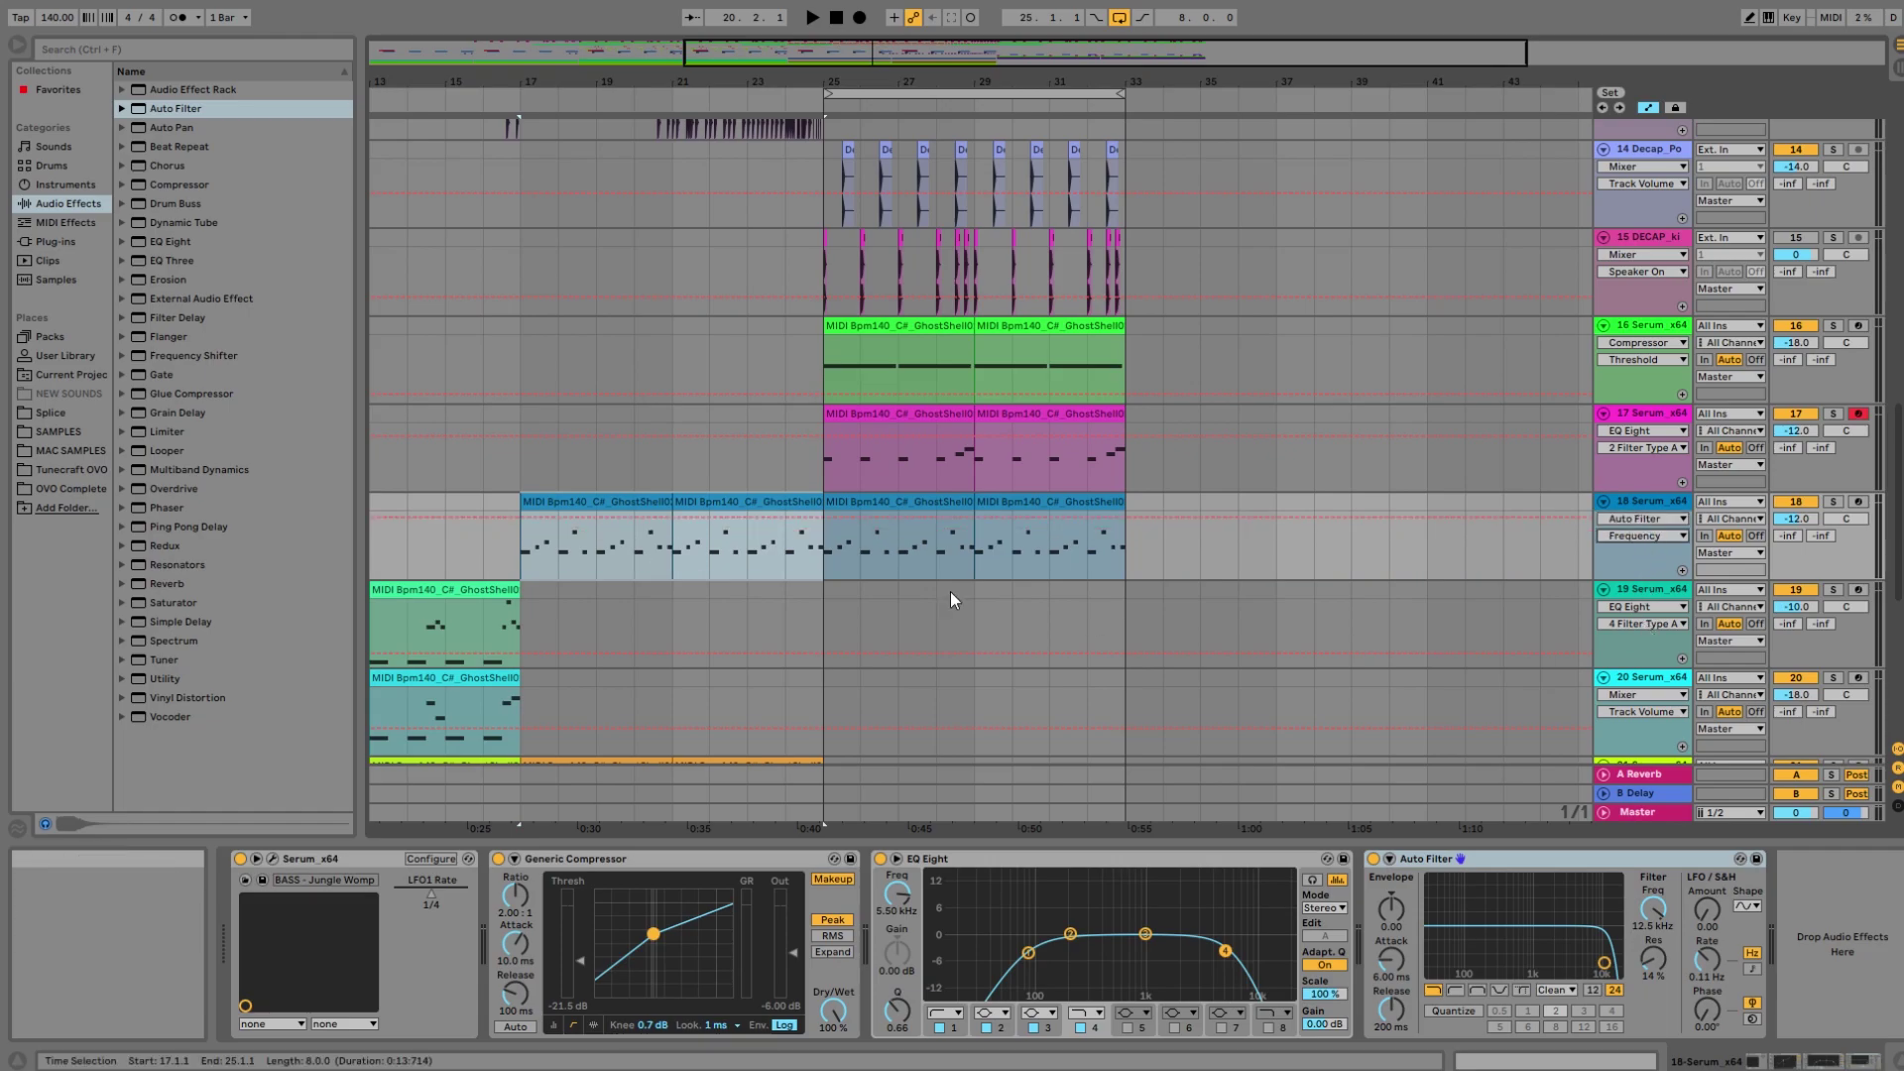
left_click(1682, 570)
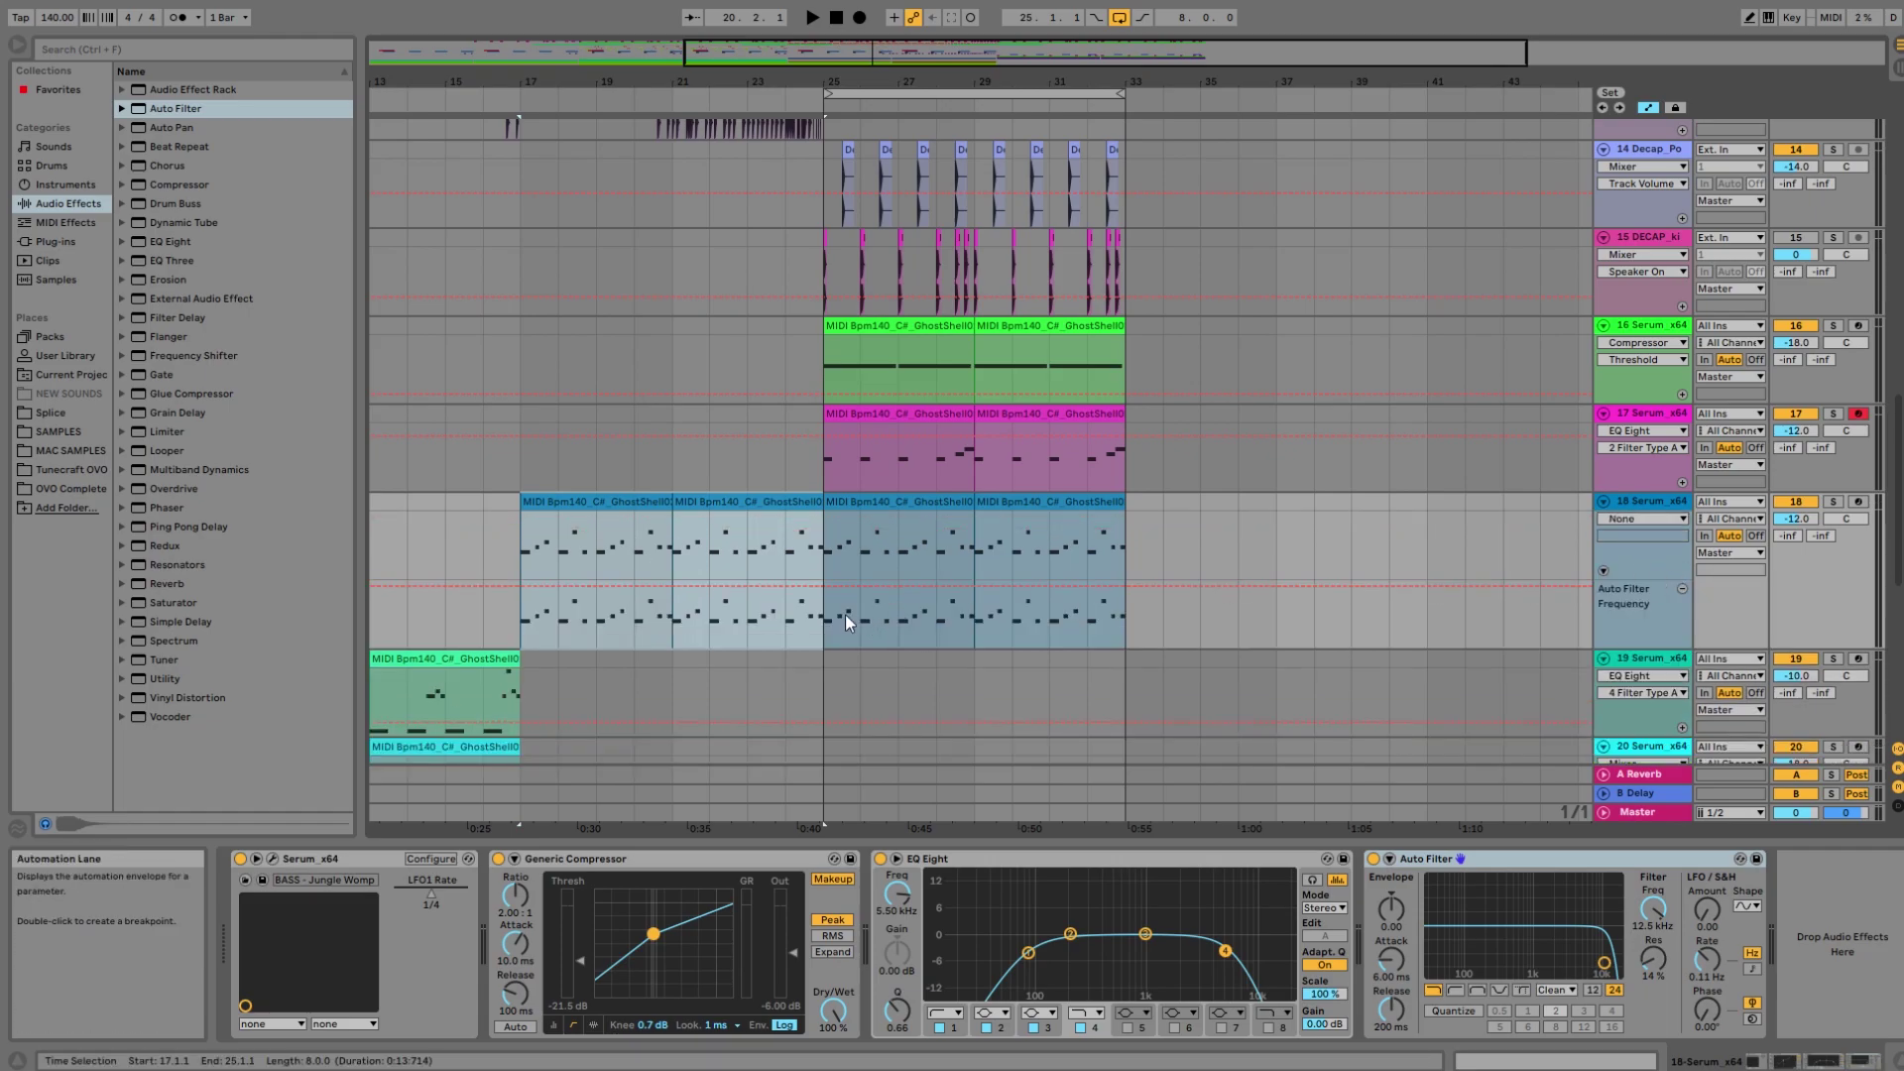
Automate track 18's Auto Filter Frequency to rise steadily from a low cutoff at bar 17 to the original level at bar 25, and play it.
left_click(817, 607)
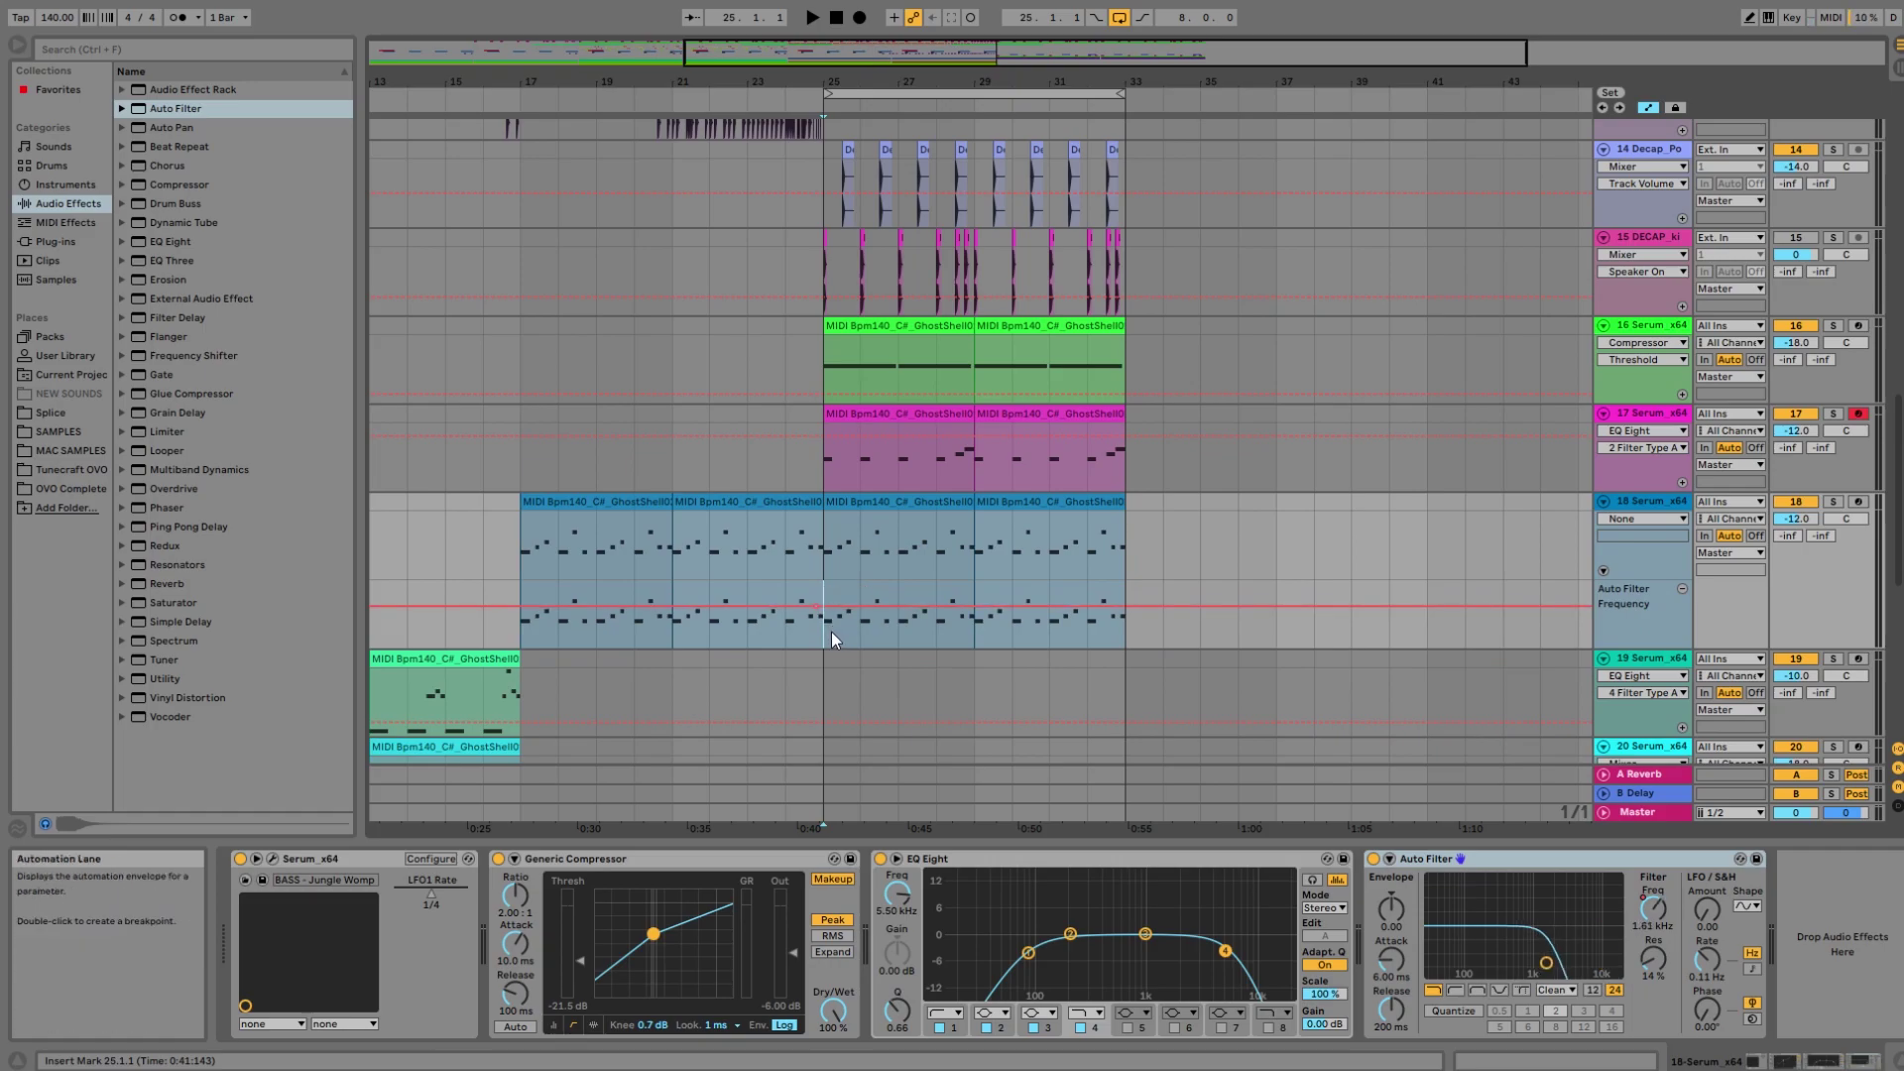
left_click_drag(829, 622, 547, 617)
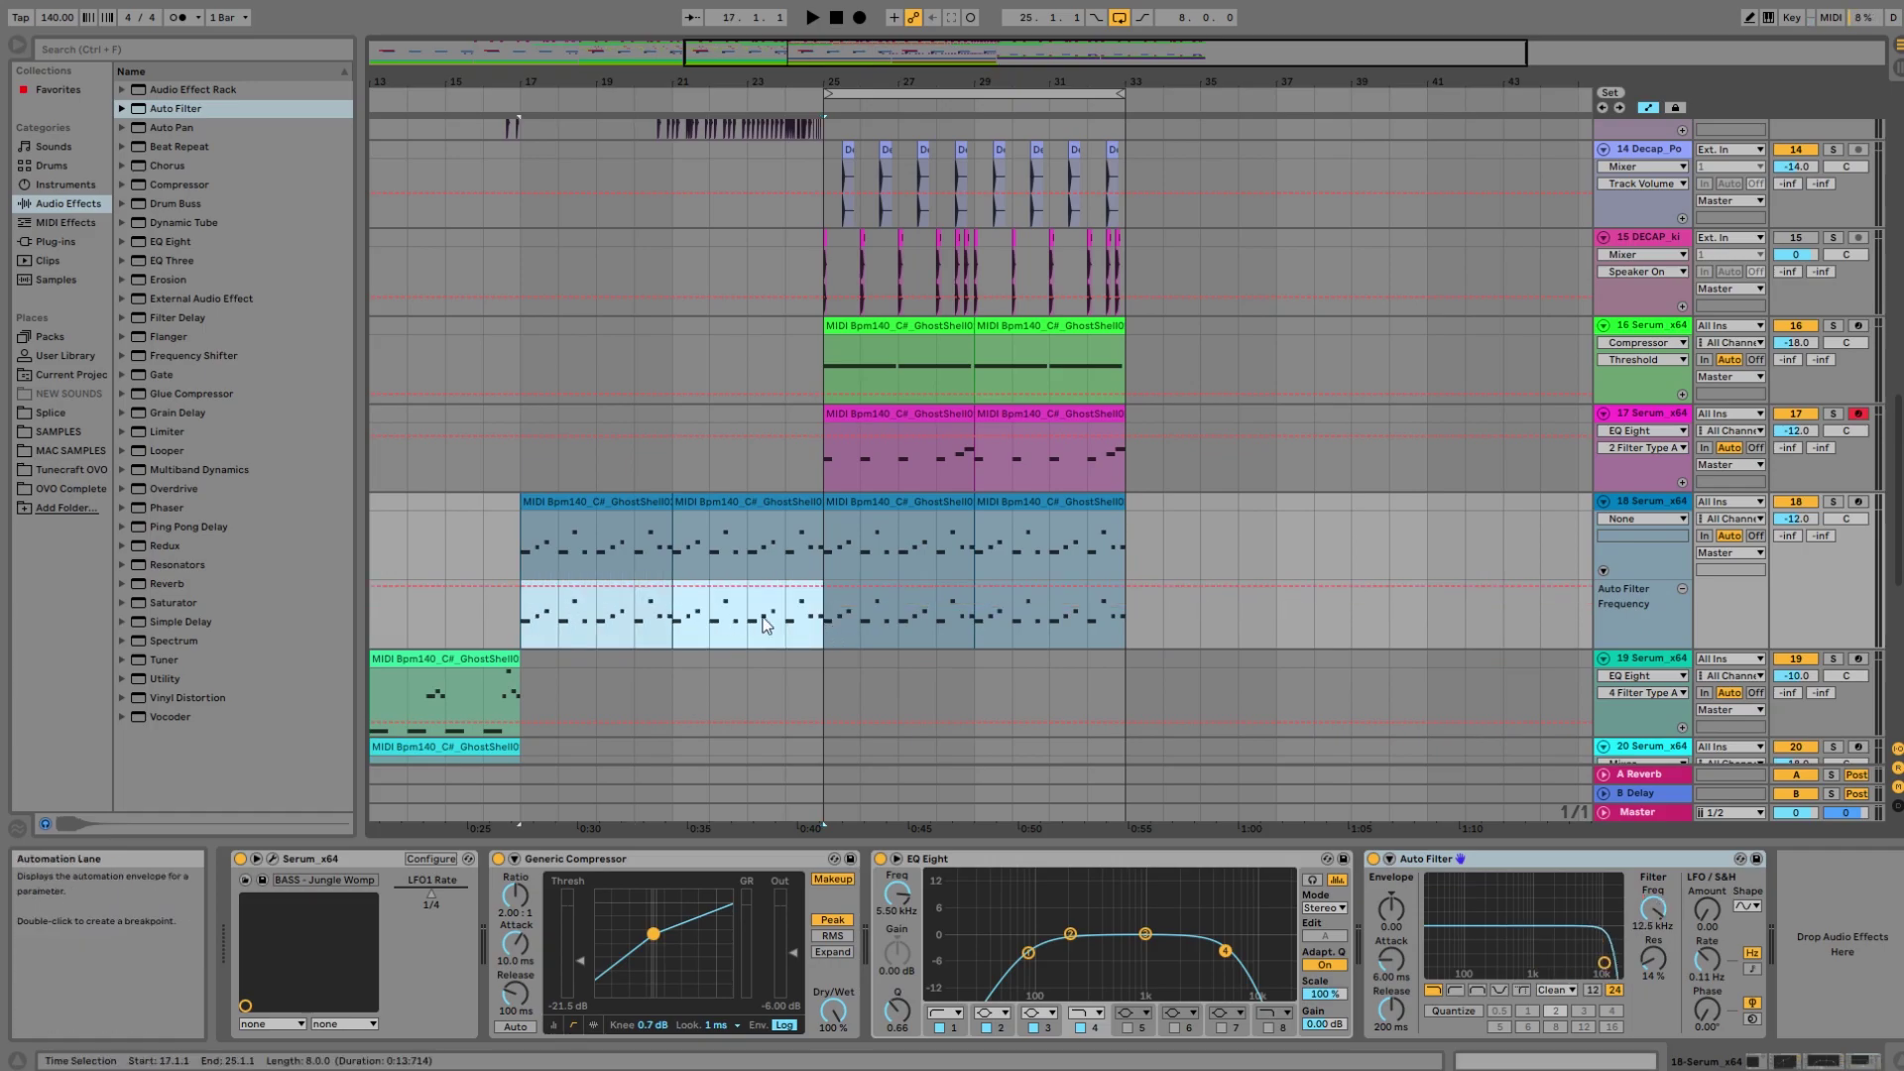
left_click_drag(779, 604, 779, 623)
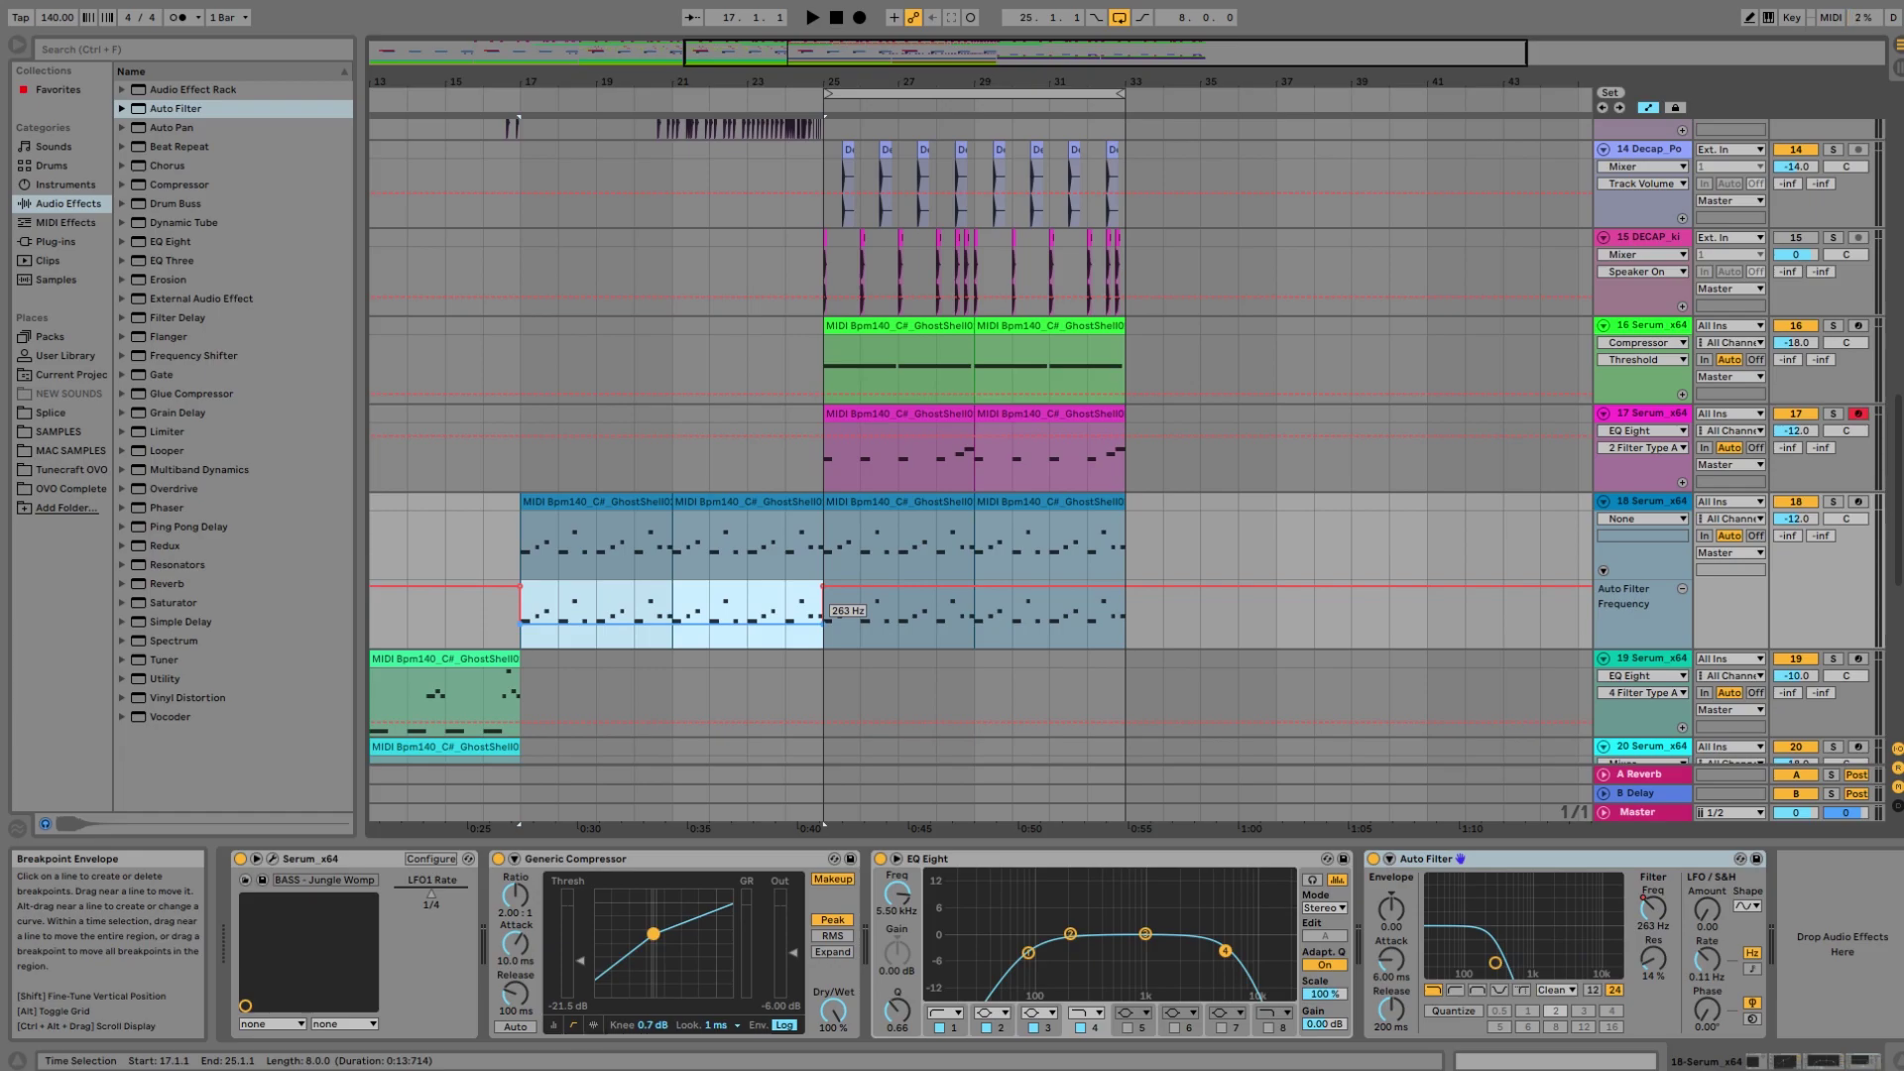
left_click(823, 645)
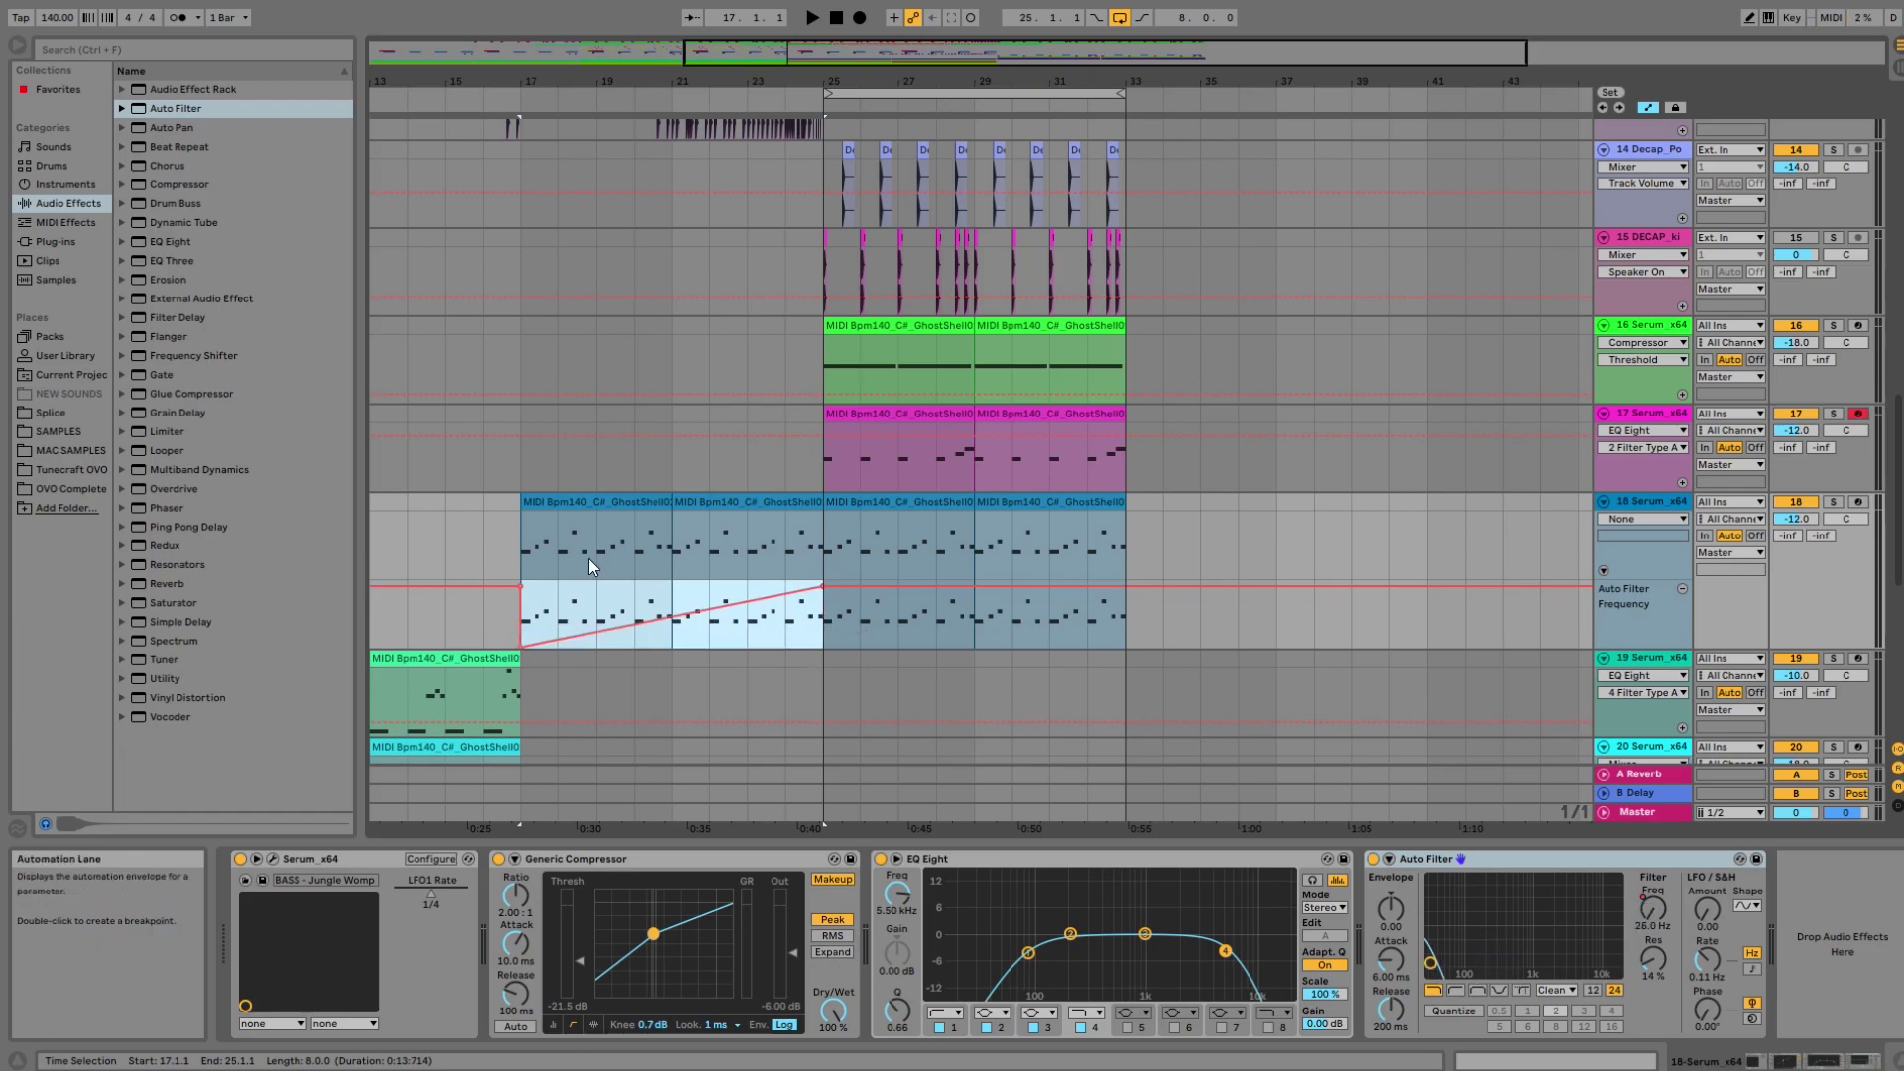
left_click(521, 586)
left_click(522, 634)
key("space")
left_click_drag(521, 645, 521, 631)
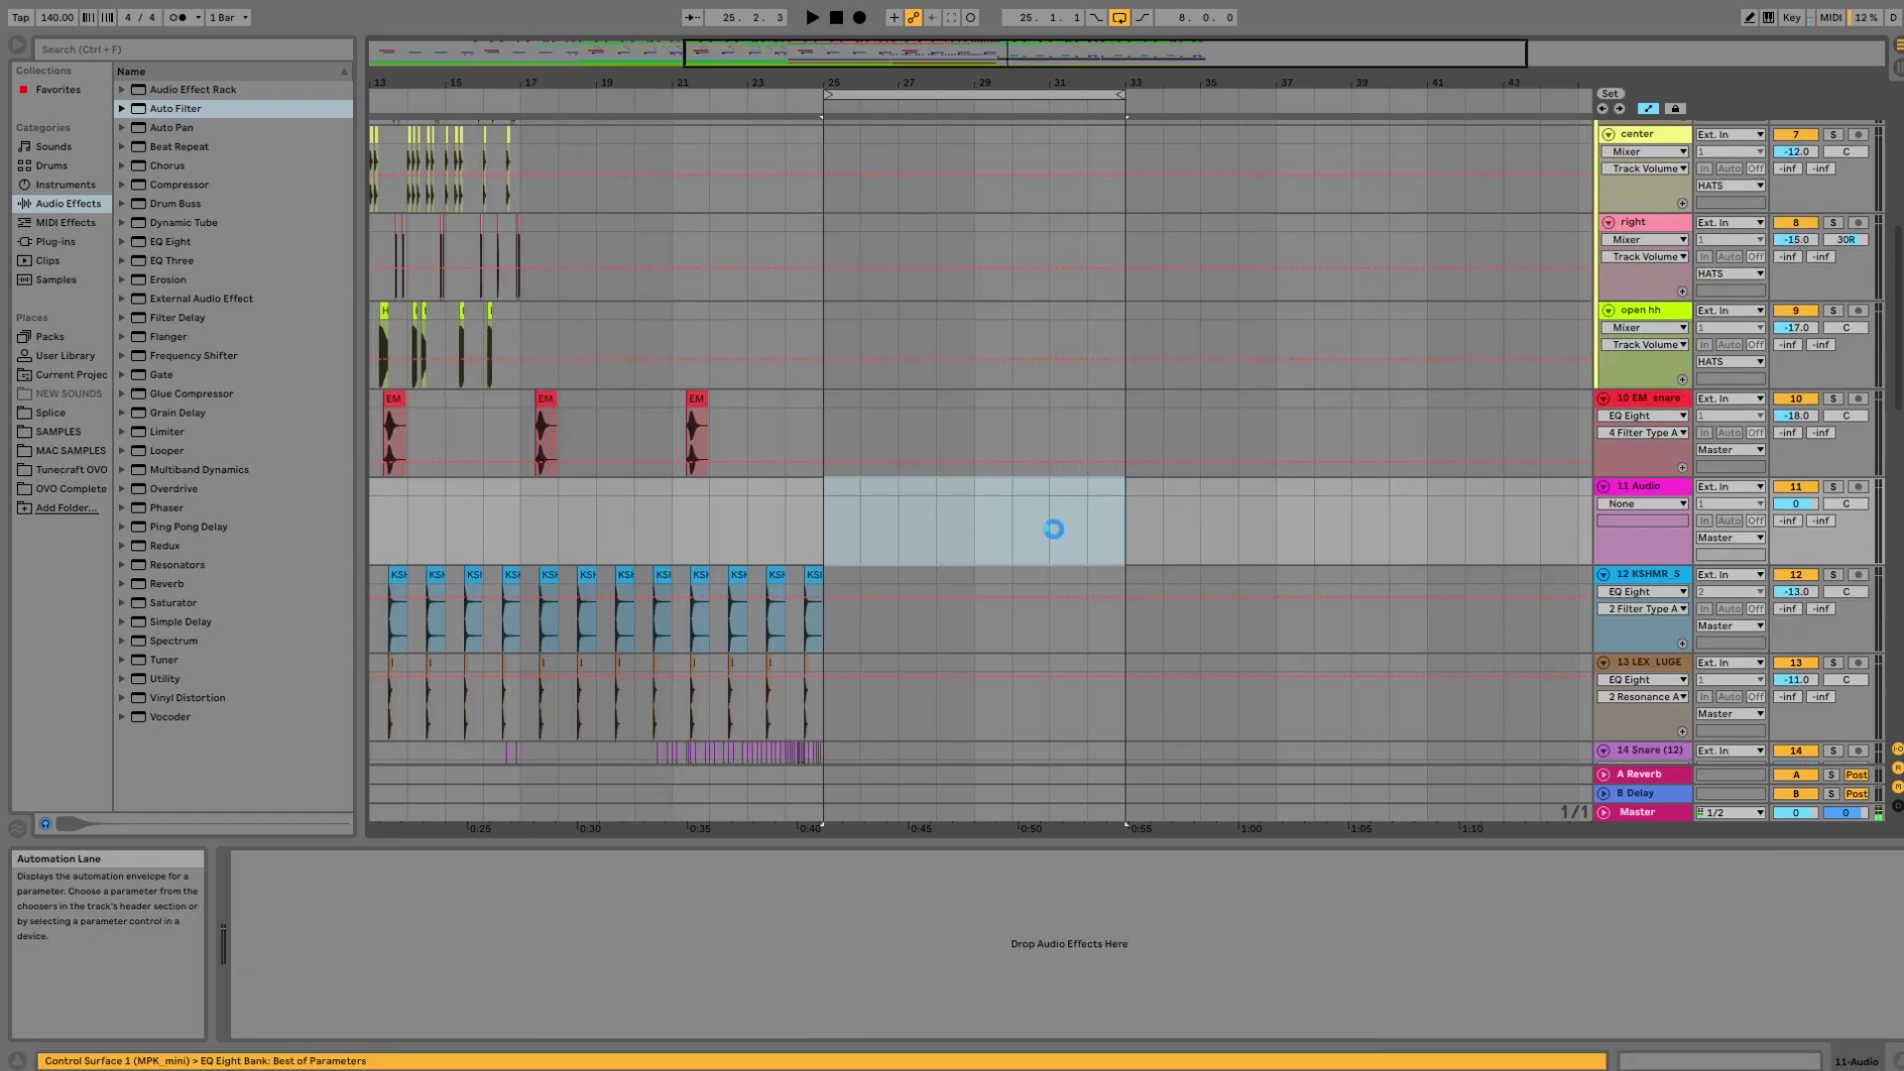
Hide the automation and copy the reversed and normal crash pair around bar 25 on track 4 to start at bar 31.
scroll(1067, 538, "up", 3)
scroll(1067, 537, "up", 5)
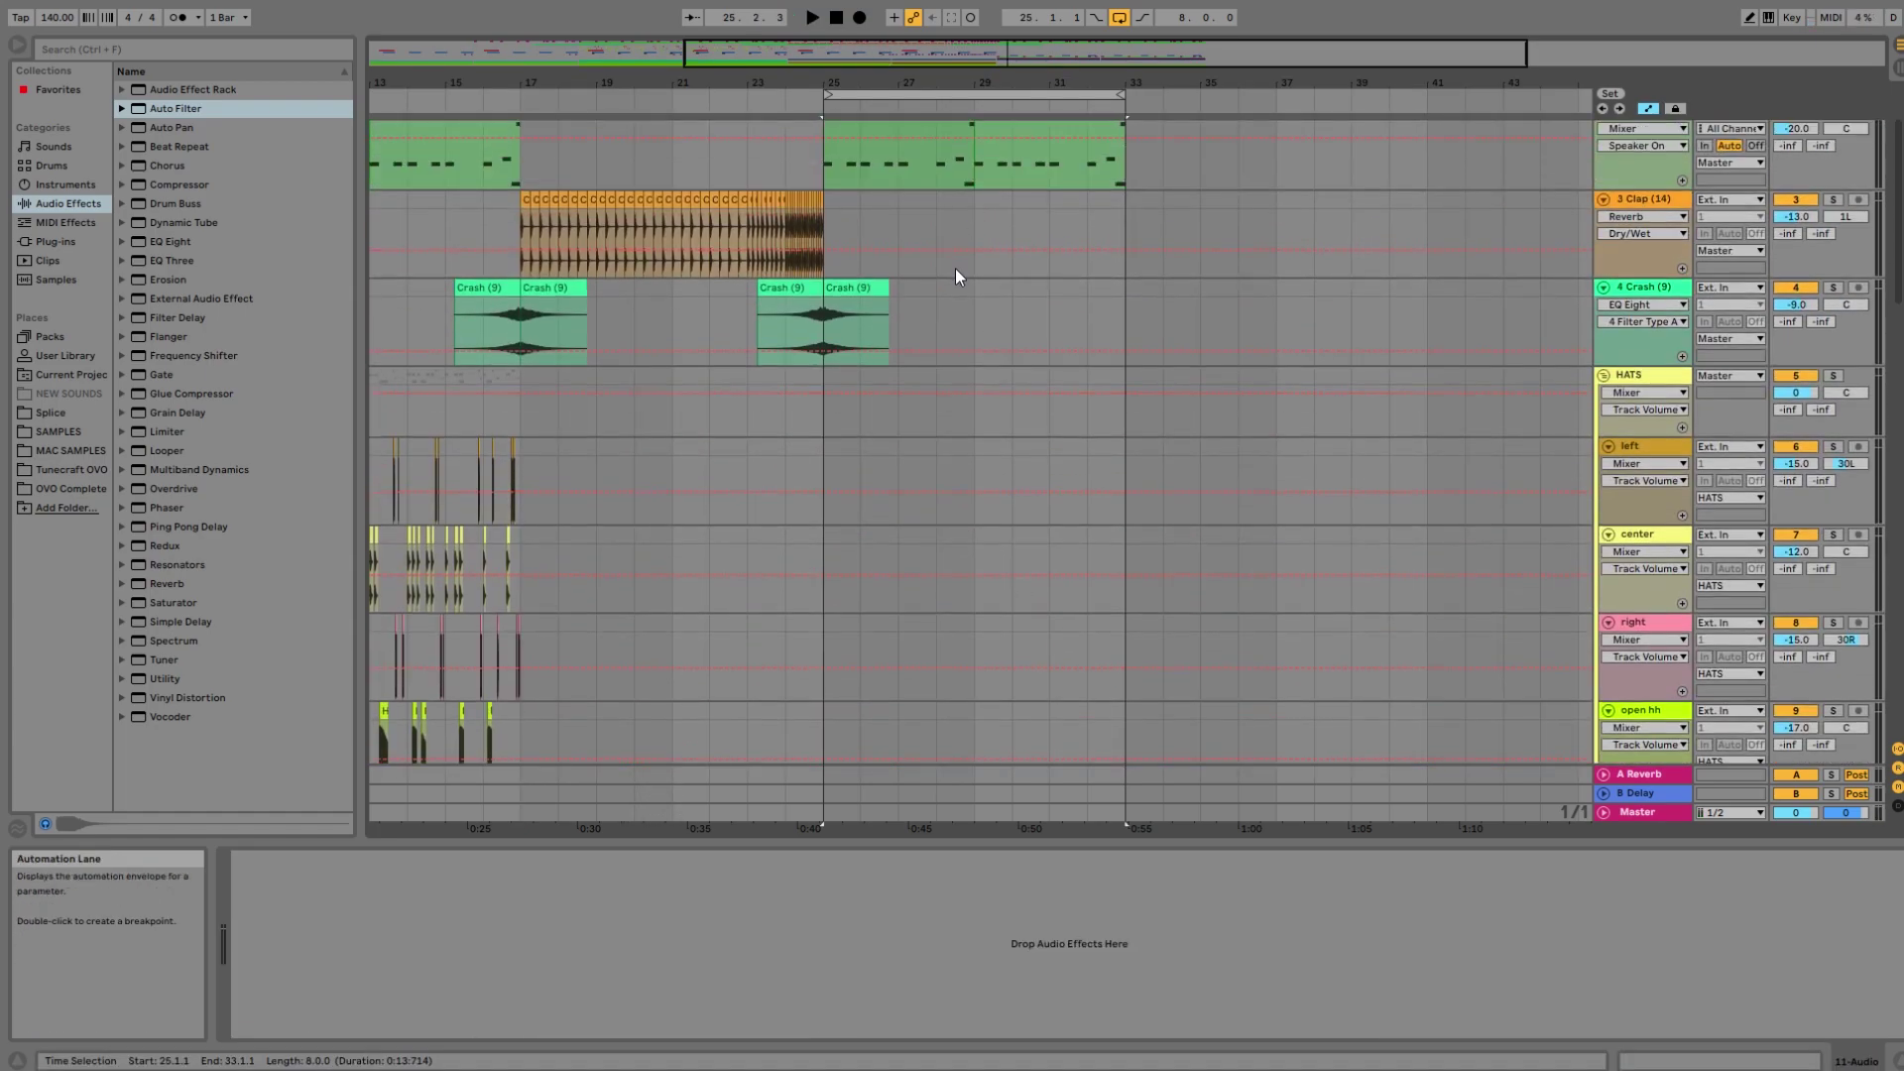
left_click(954, 268)
left_click_drag(934, 300, 710, 303)
key("a")
left_click_drag(913, 288, 1142, 302)
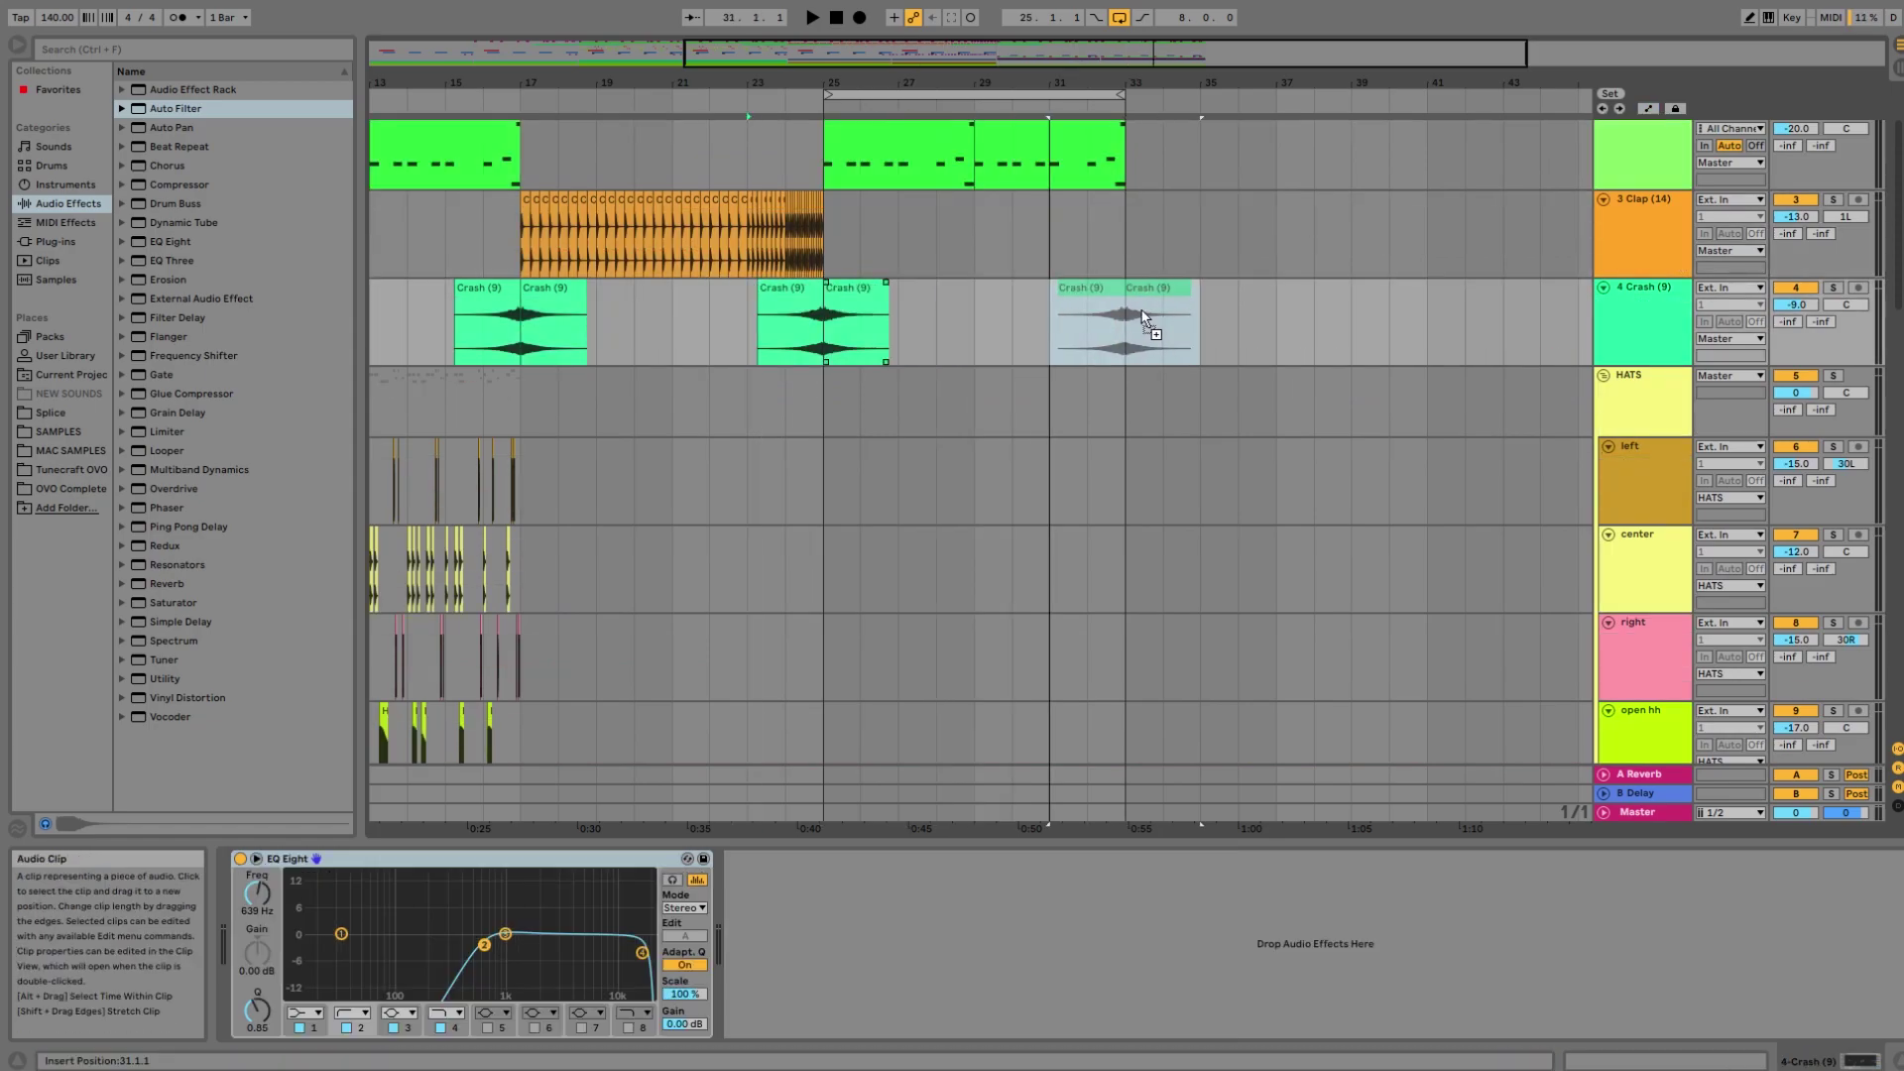
Play the arrangement from bar 24 to check the transition into the drop.
scroll(633, 520, "down", 2)
scroll(634, 519, "down", 10)
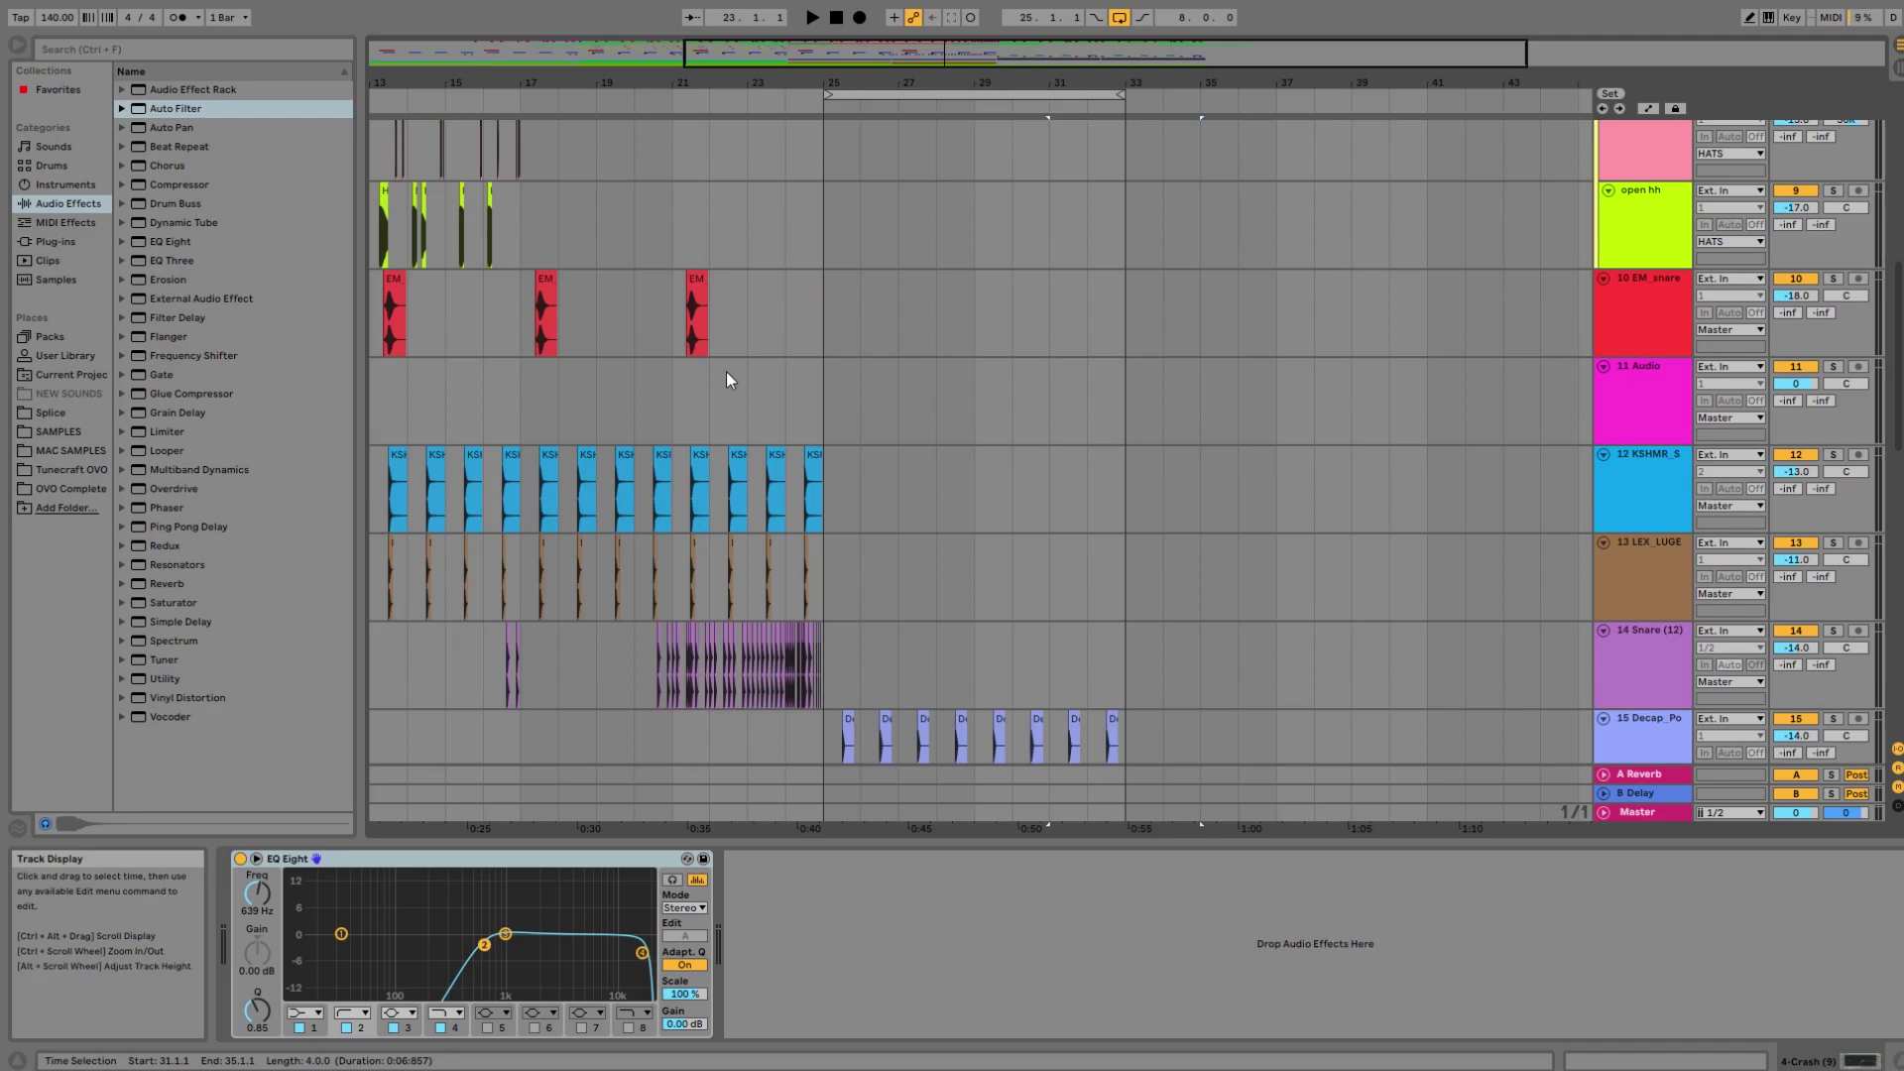
left_click(748, 297)
left_click_drag(786, 87, 785, 129)
left_click(794, 264)
key("space")
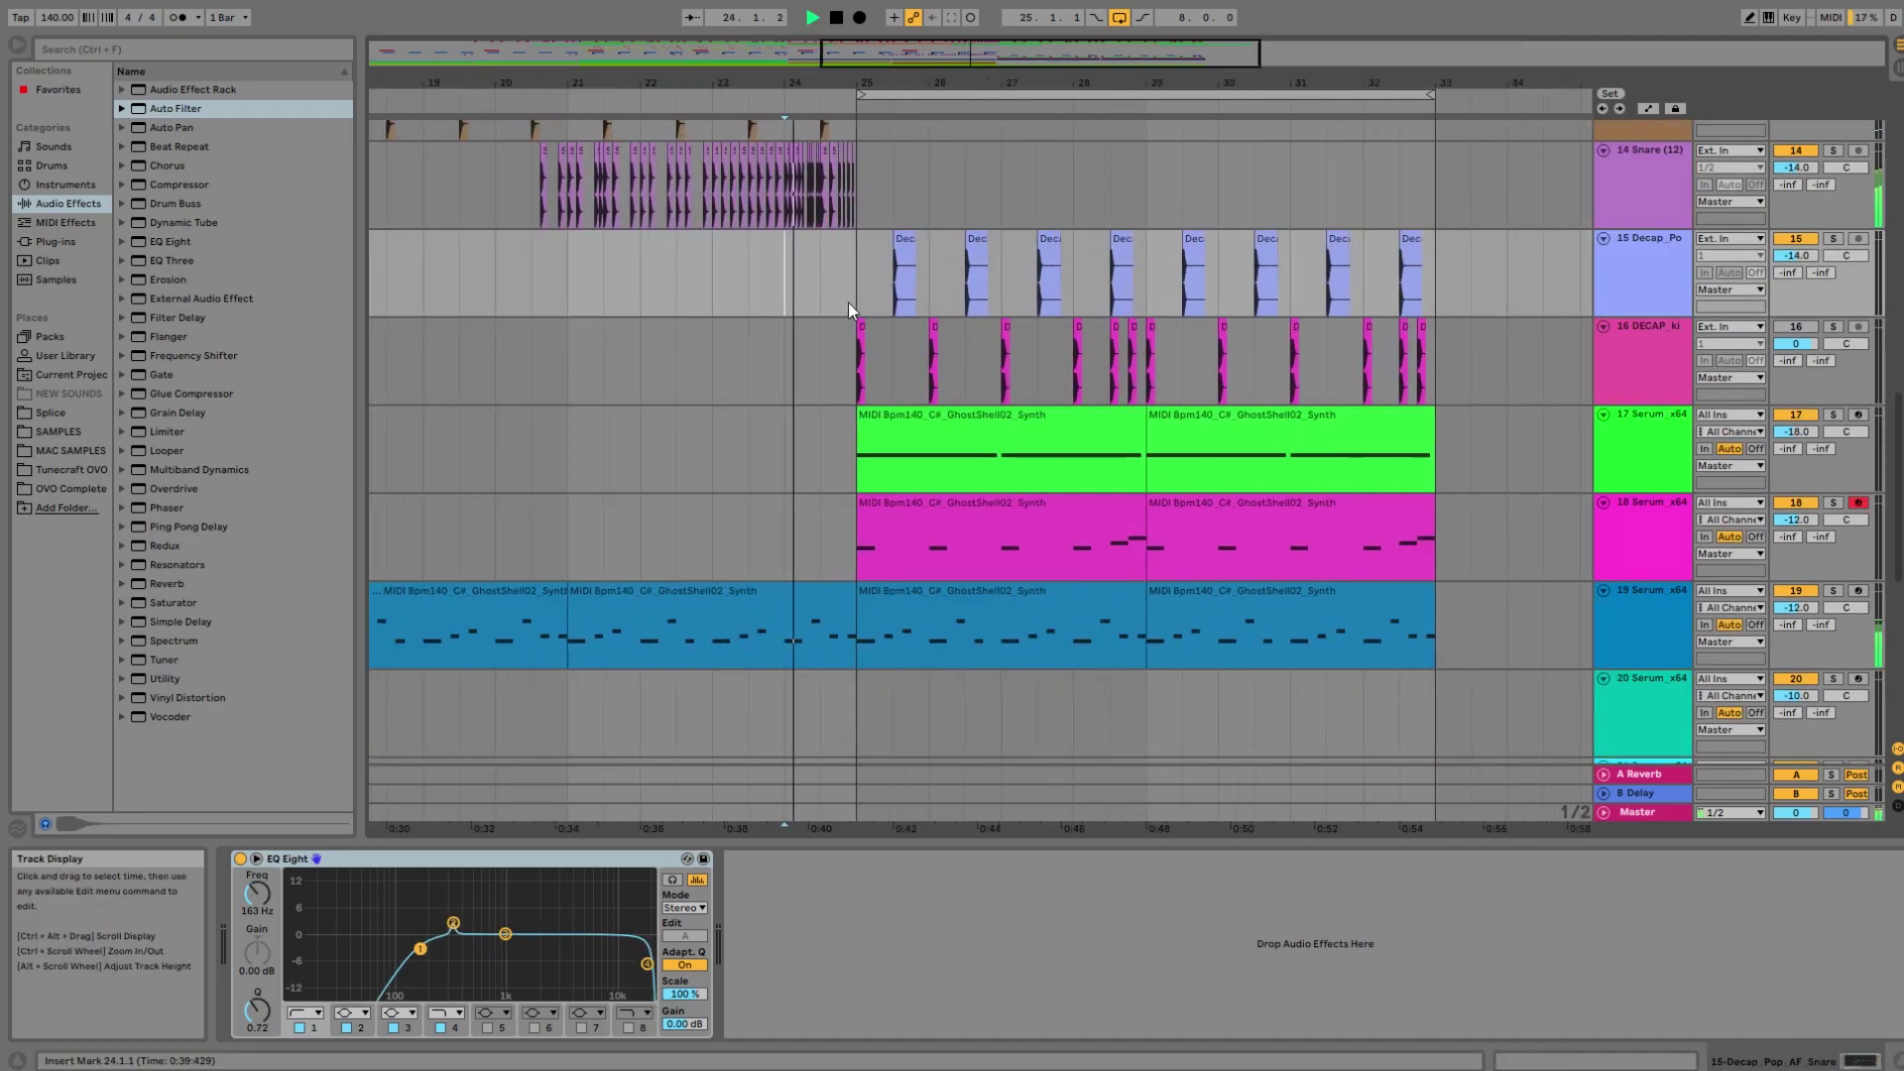
scroll(906, 332, "up", 8)
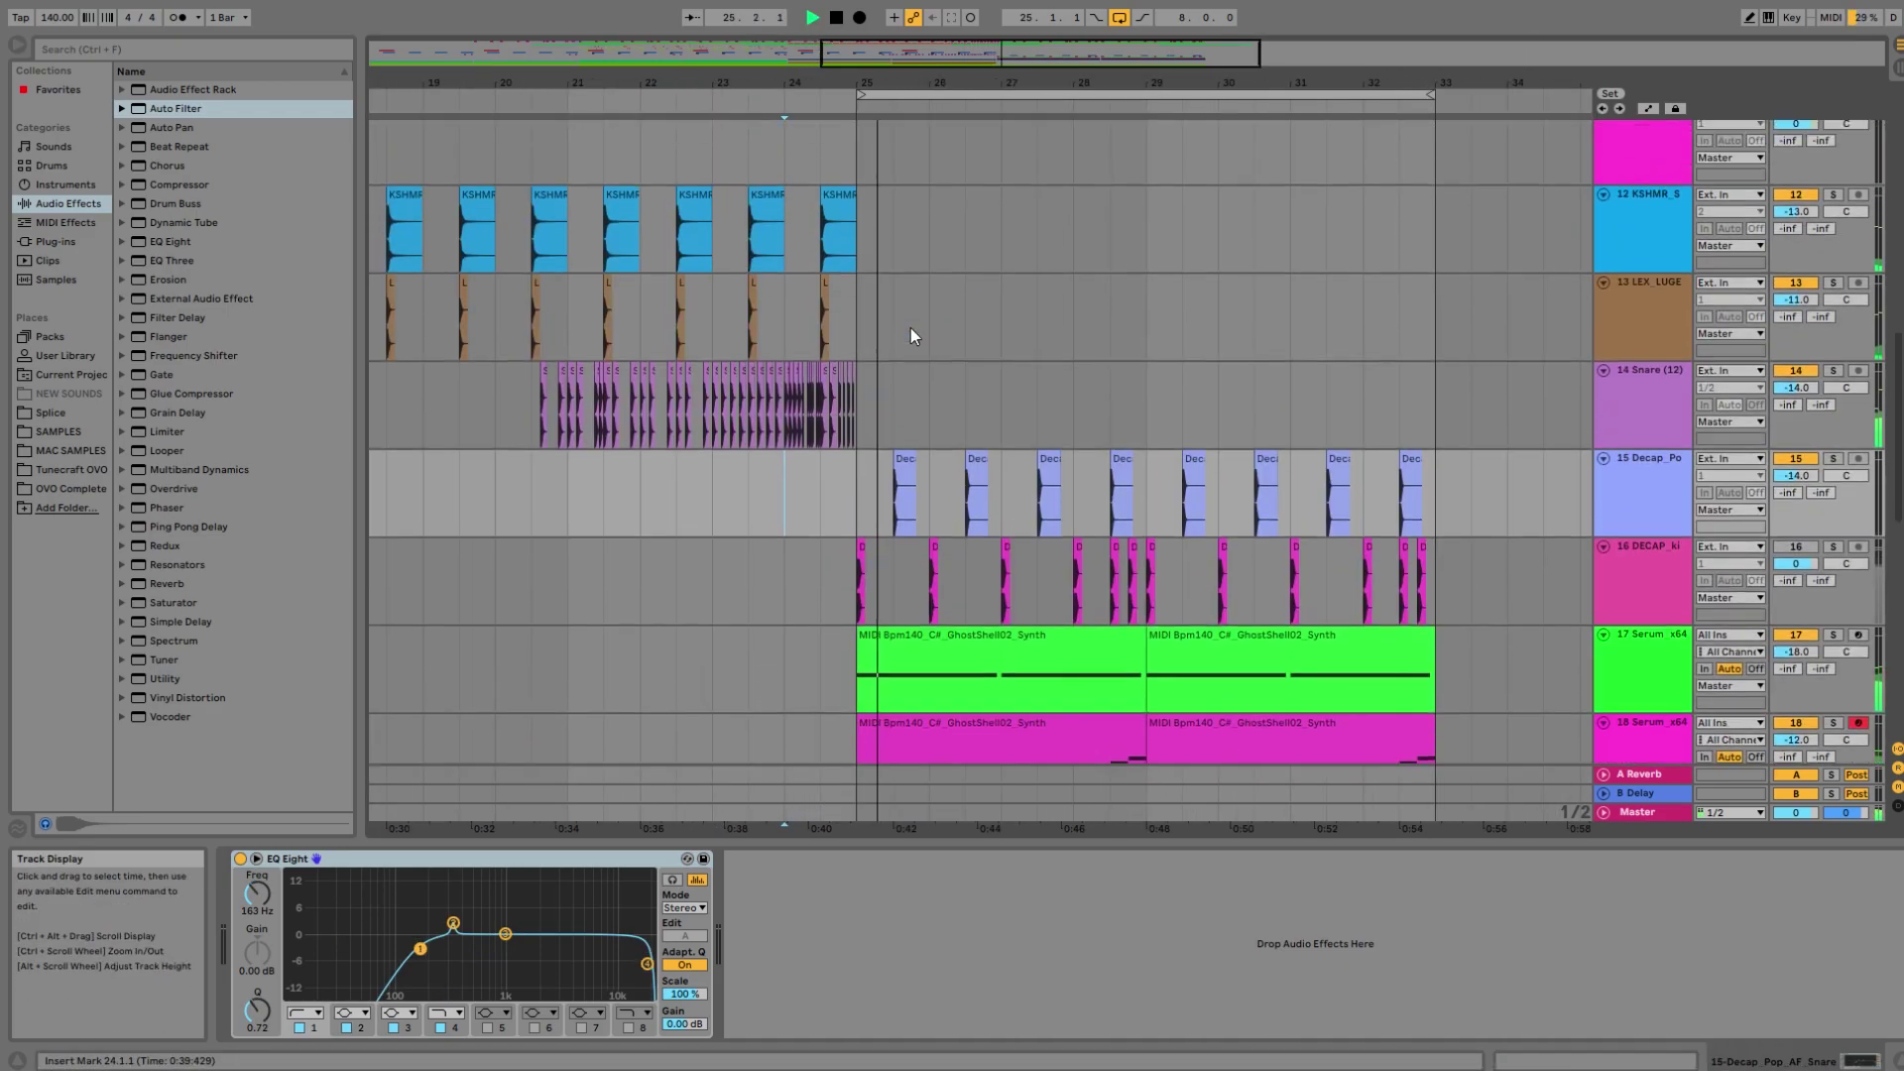
left_click(1670, 422)
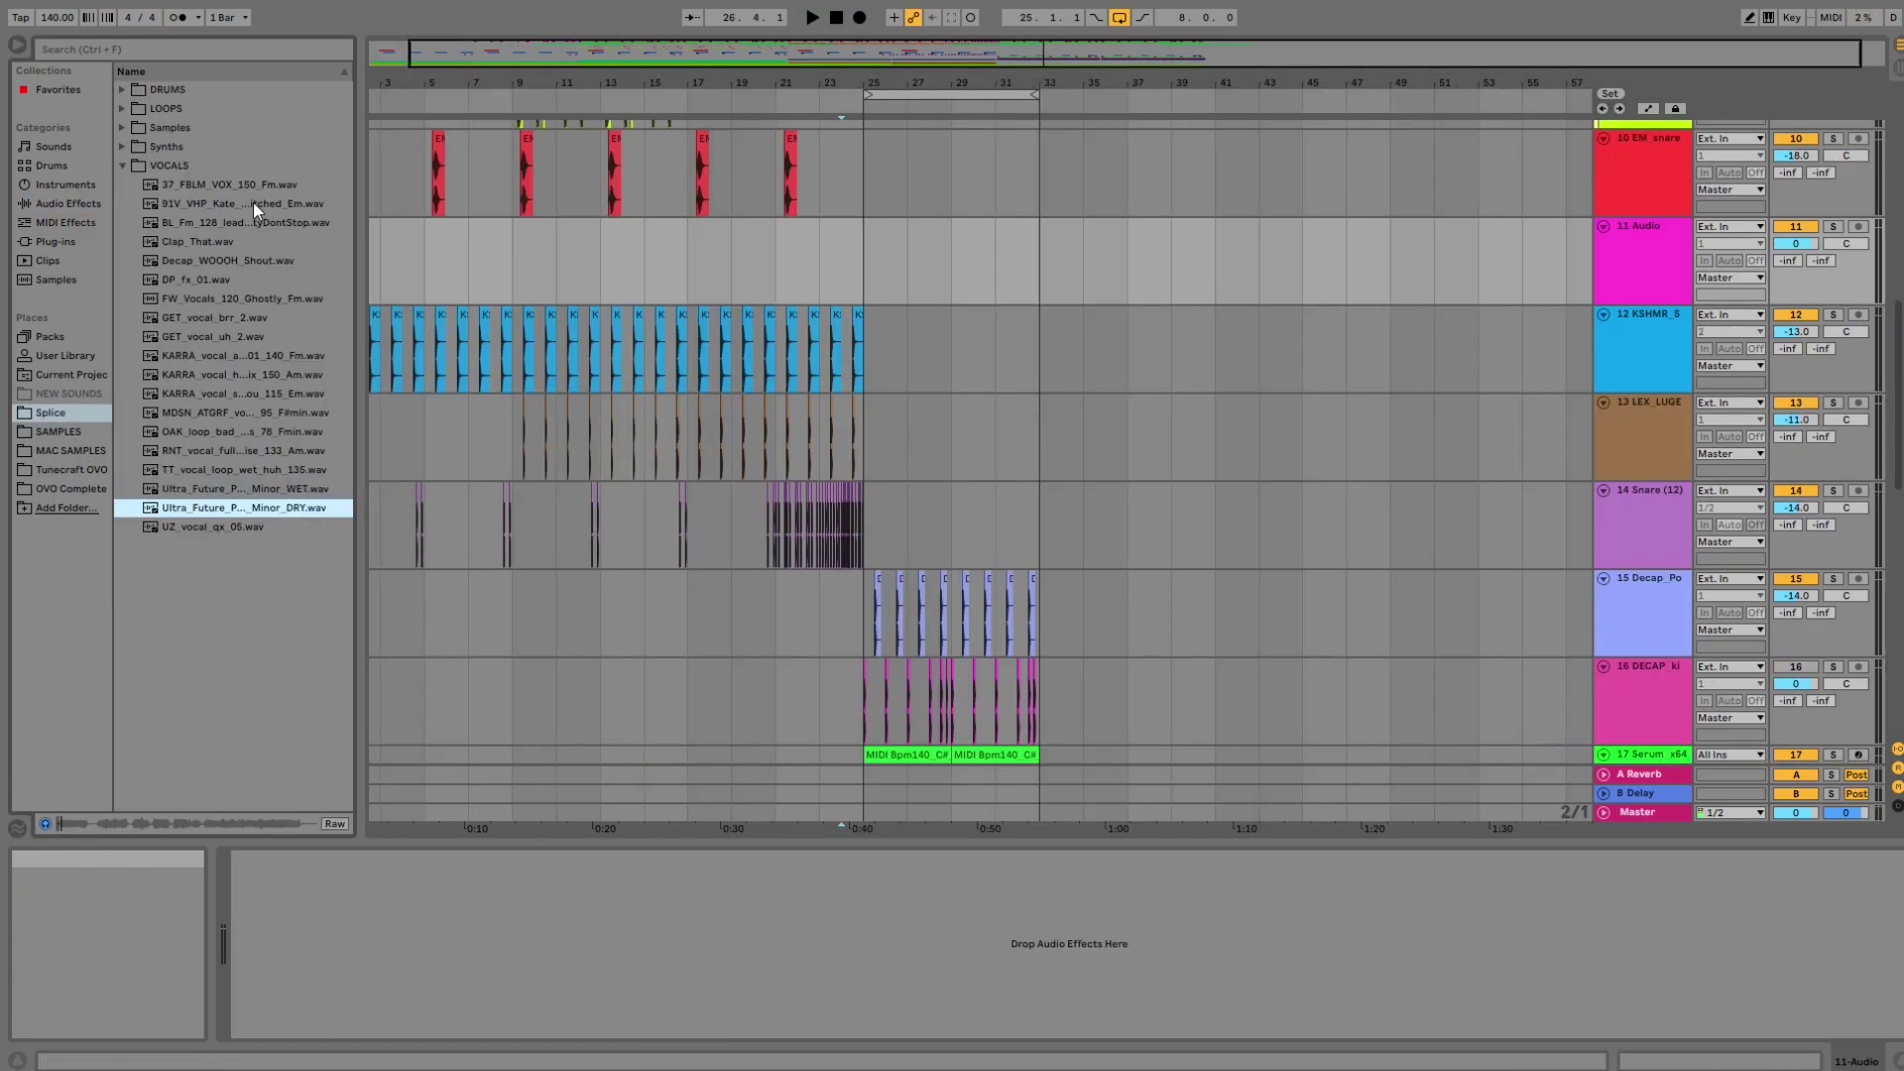
Place the sample UZ_vocal_qx_05.wav on audio track 11 at 24.4.1, just before the drop, and play it in context.
key("Down")
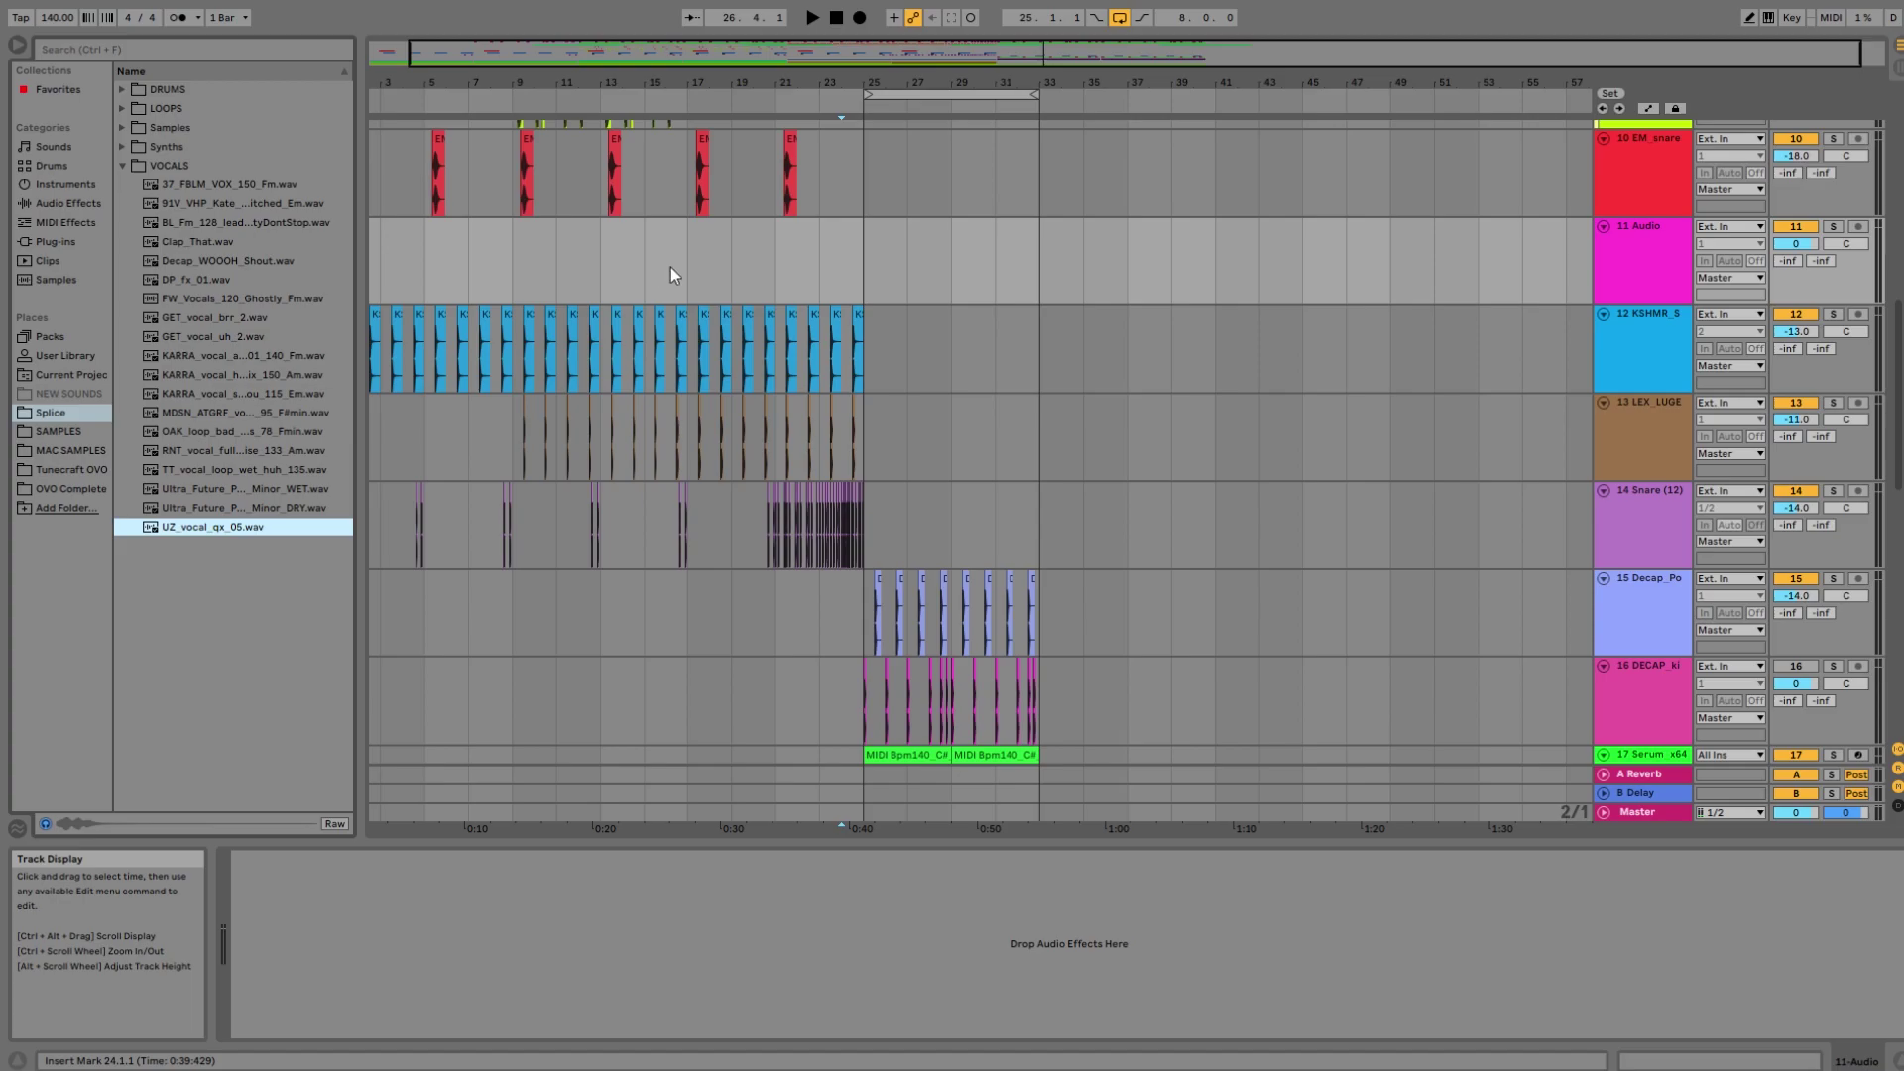
left_click(831, 259)
key("space")
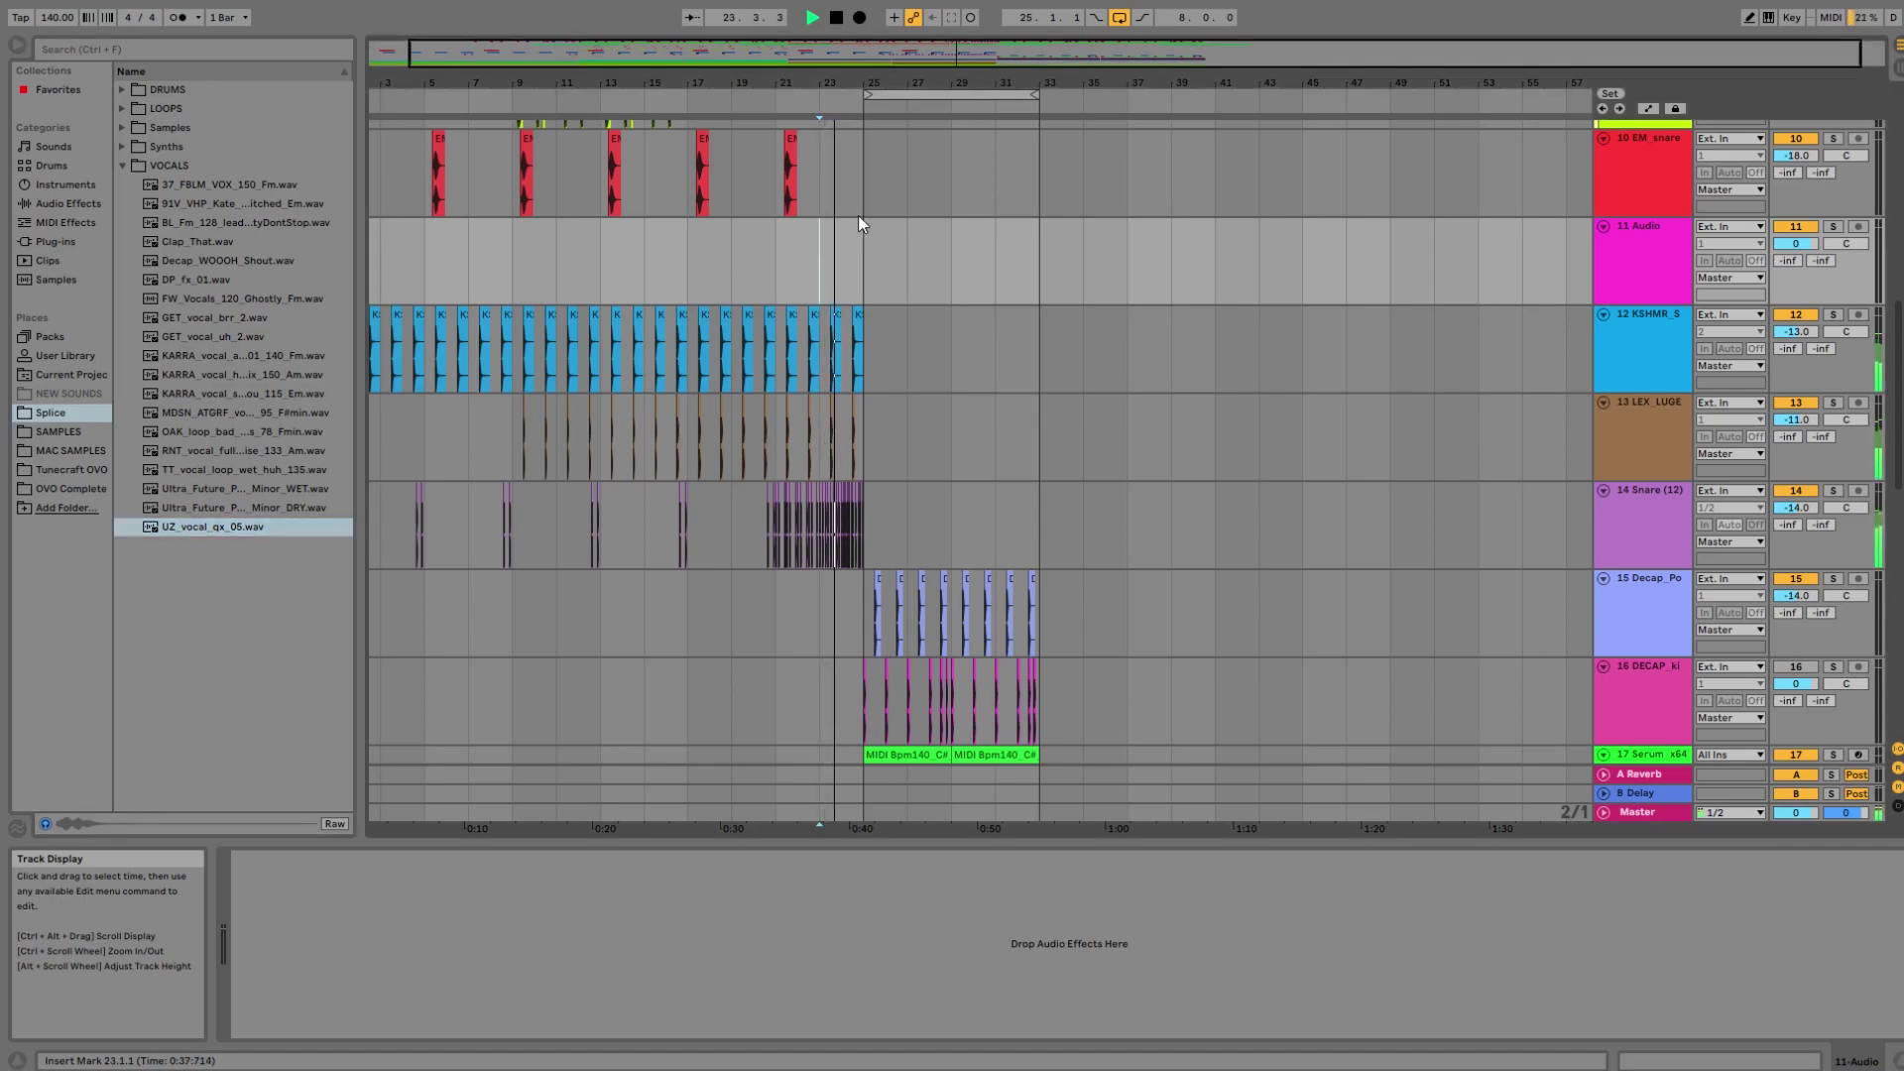
left_click_drag(858, 83, 850, 163)
key("space")
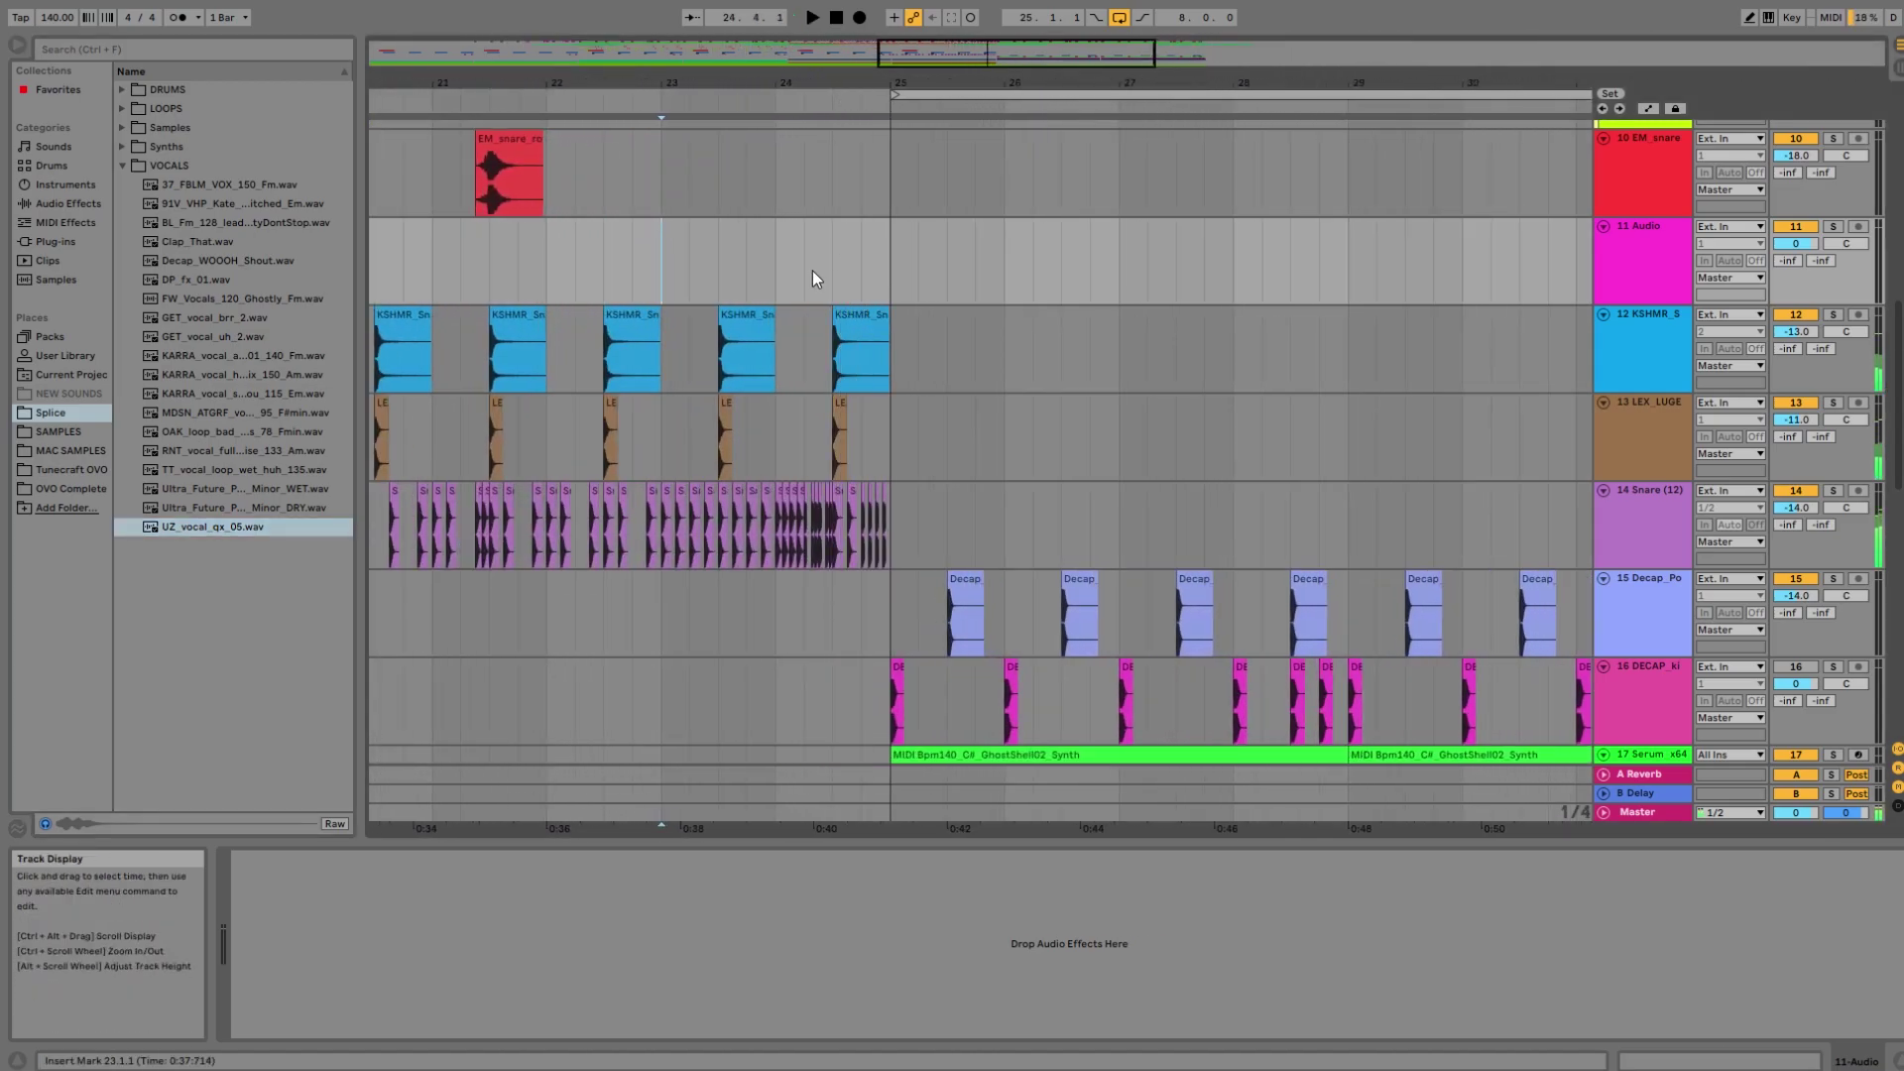
left_click_drag(188, 532, 857, 260)
key("space")
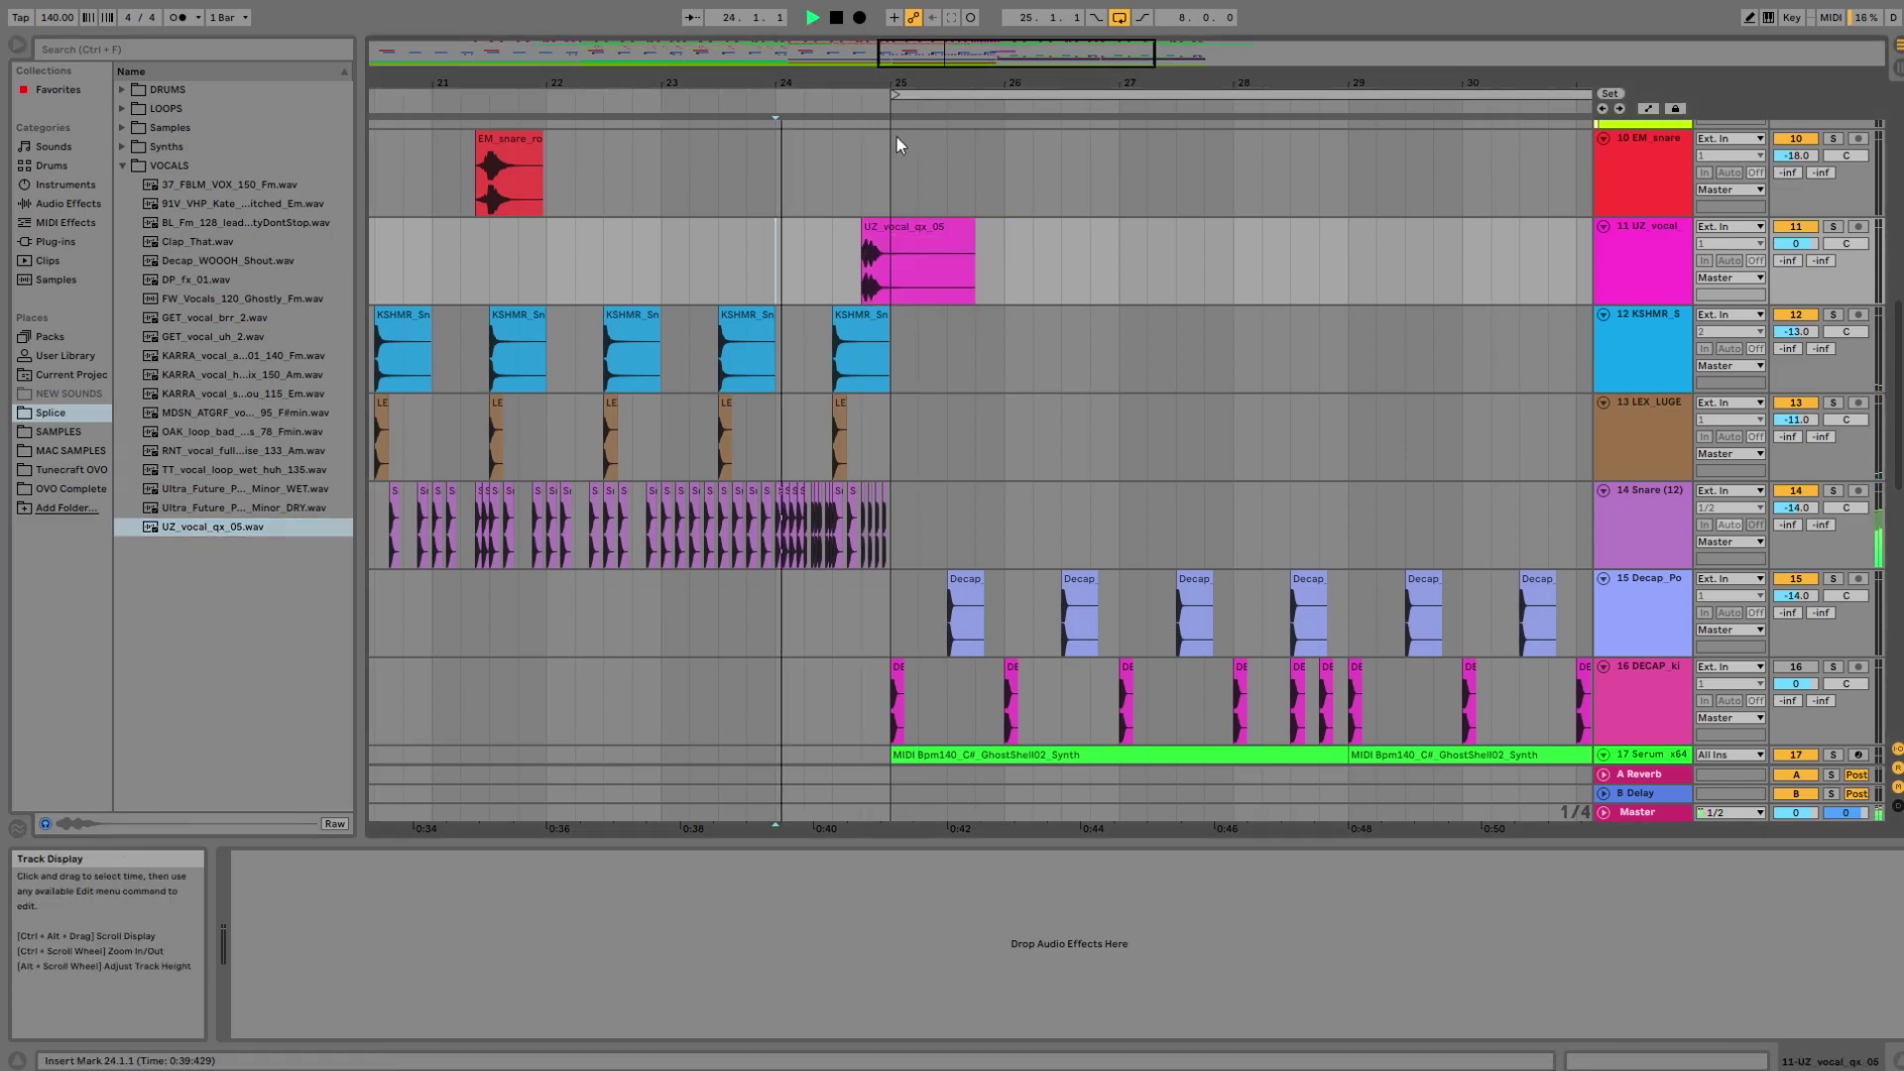
Set the UZ_vocal_qx_05 clip's warp mode to Tones and transpose it to -6 st while playing it.
left_click_drag(880, 84, 879, 149)
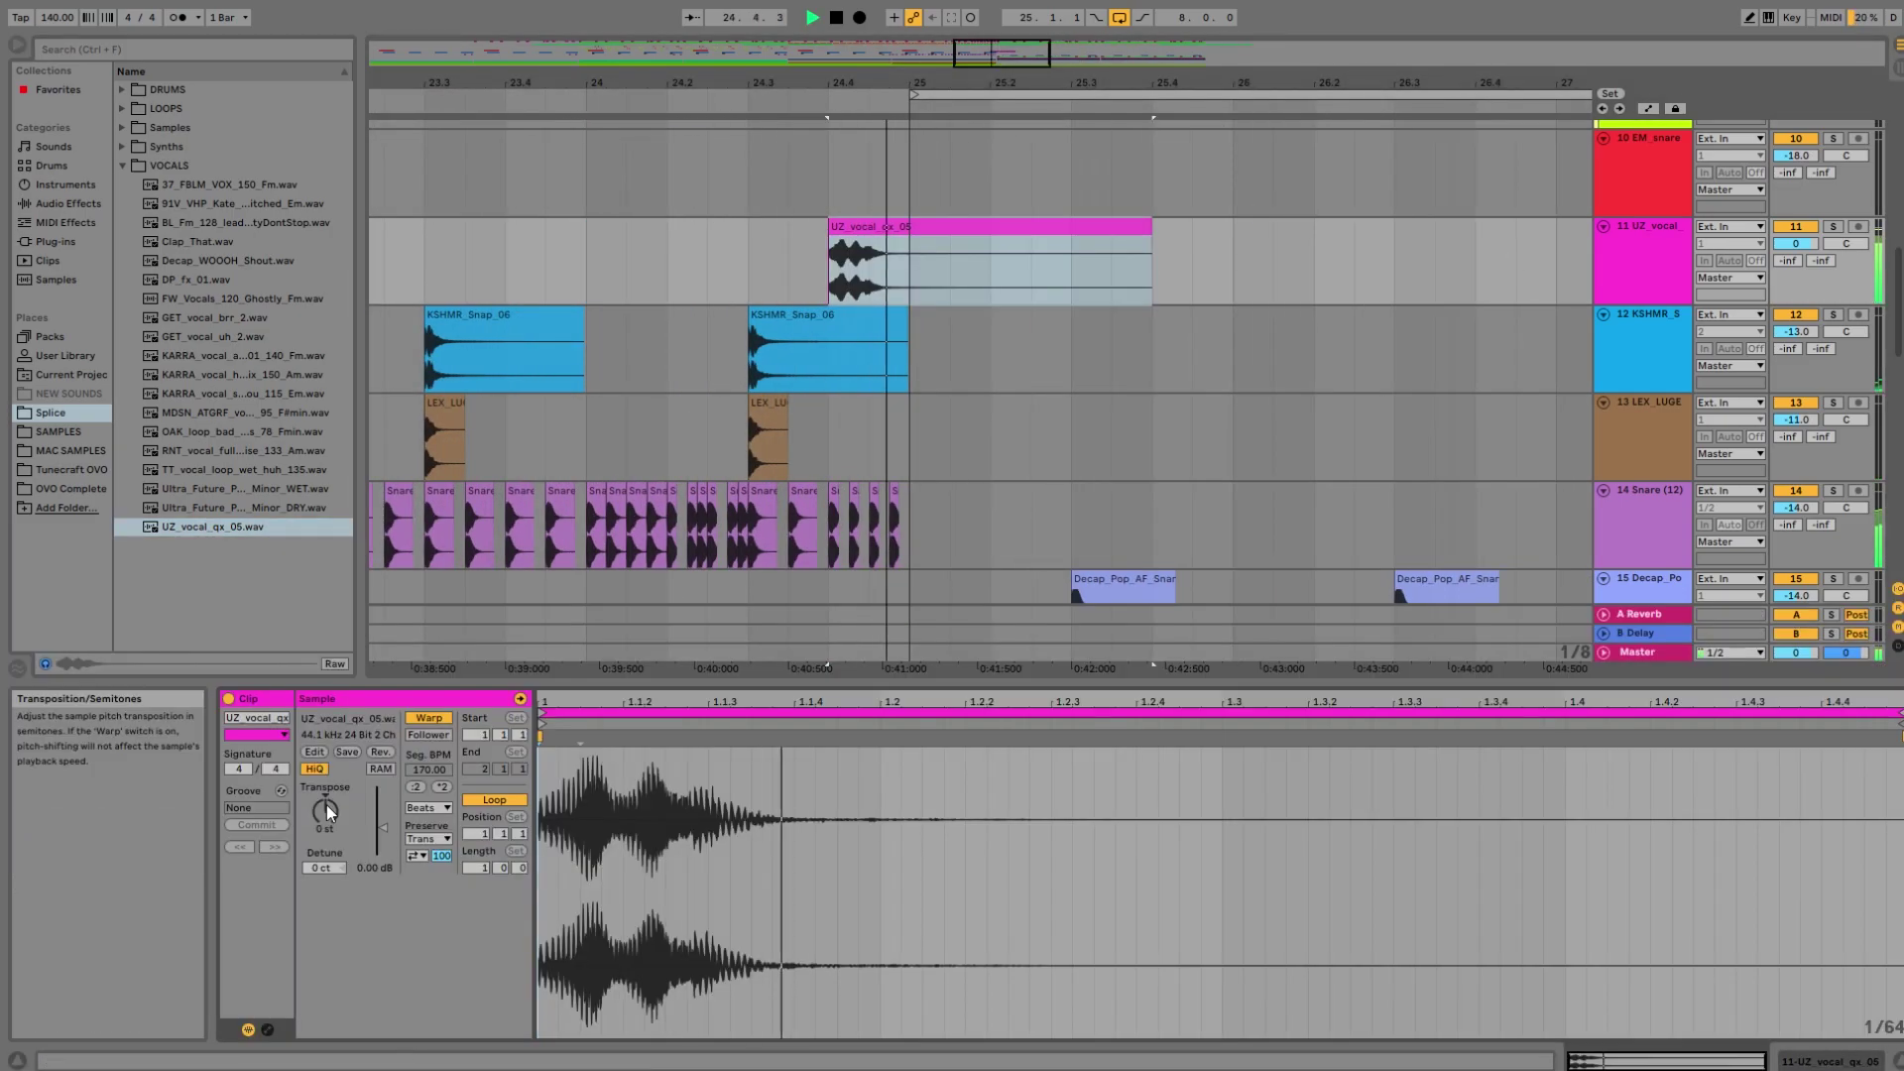
left_click_drag(326, 810, 325, 831)
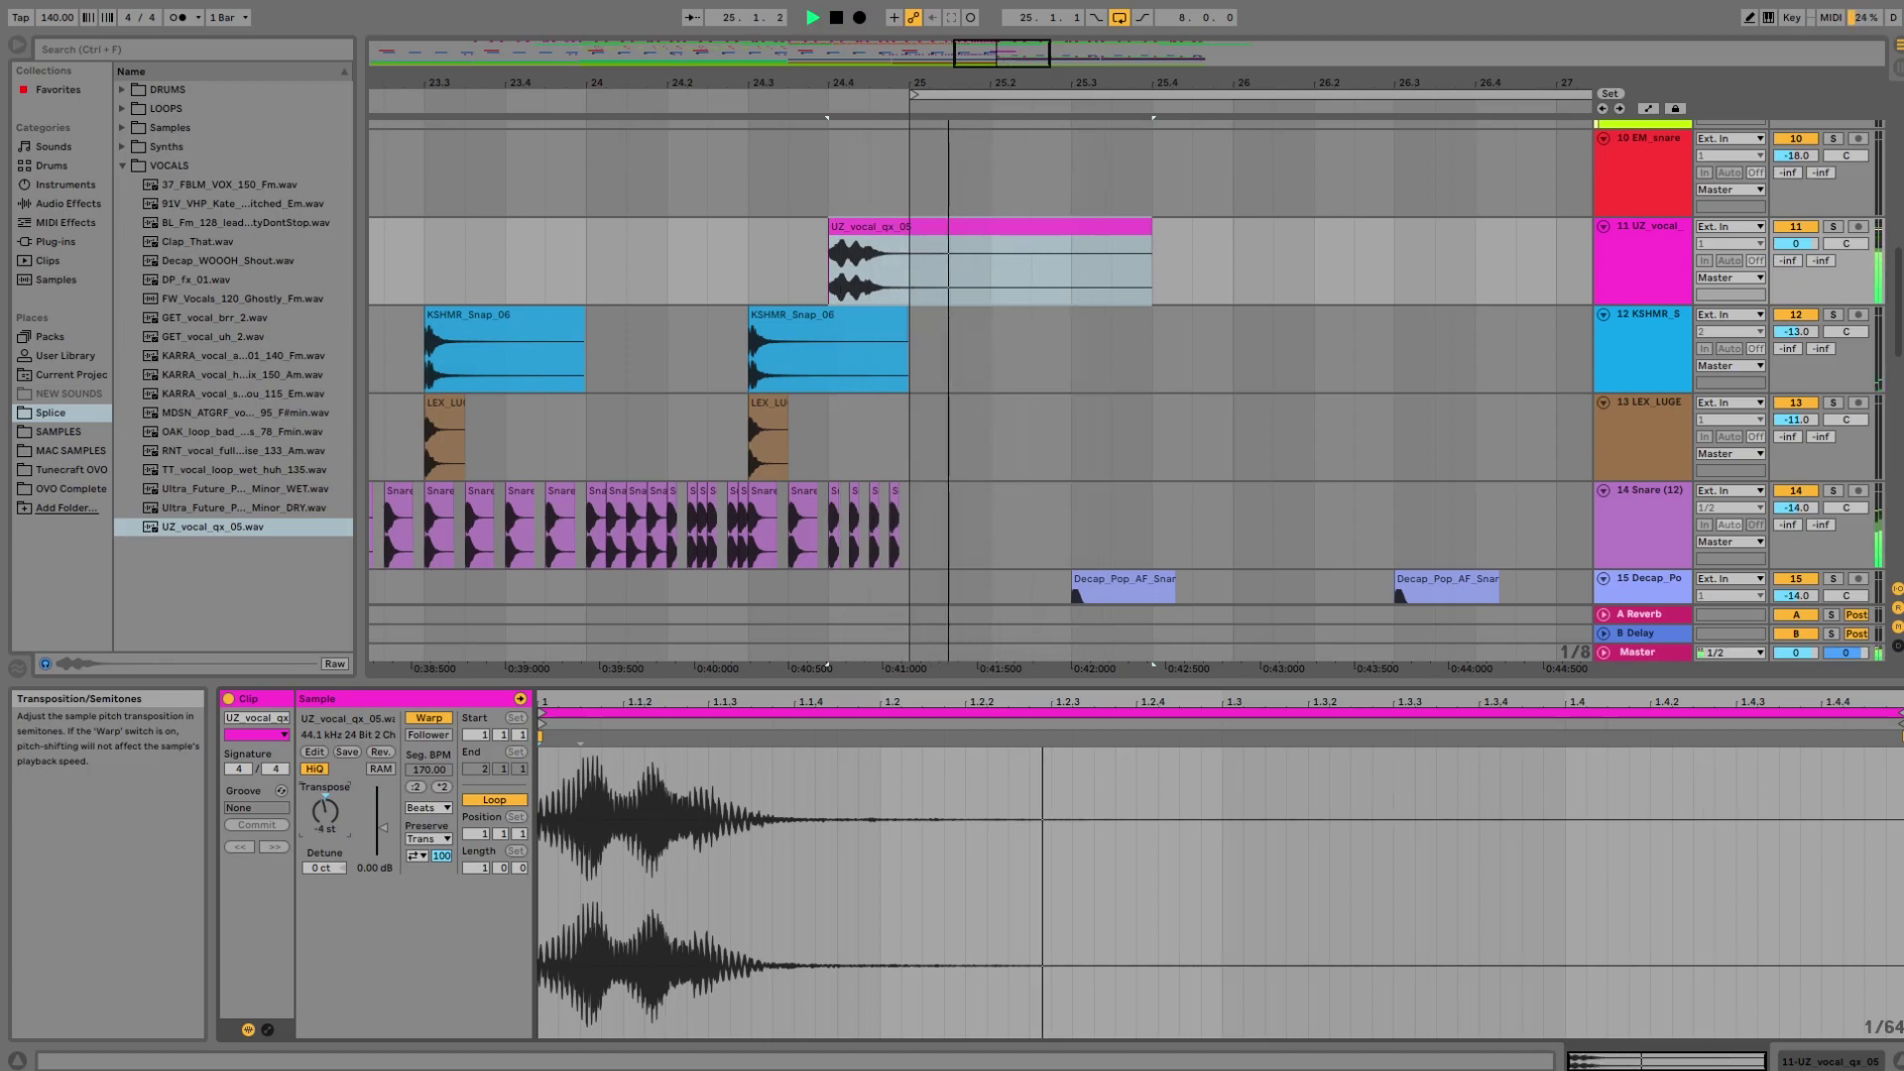
left_click(414, 808)
left_click(432, 830)
key("space")
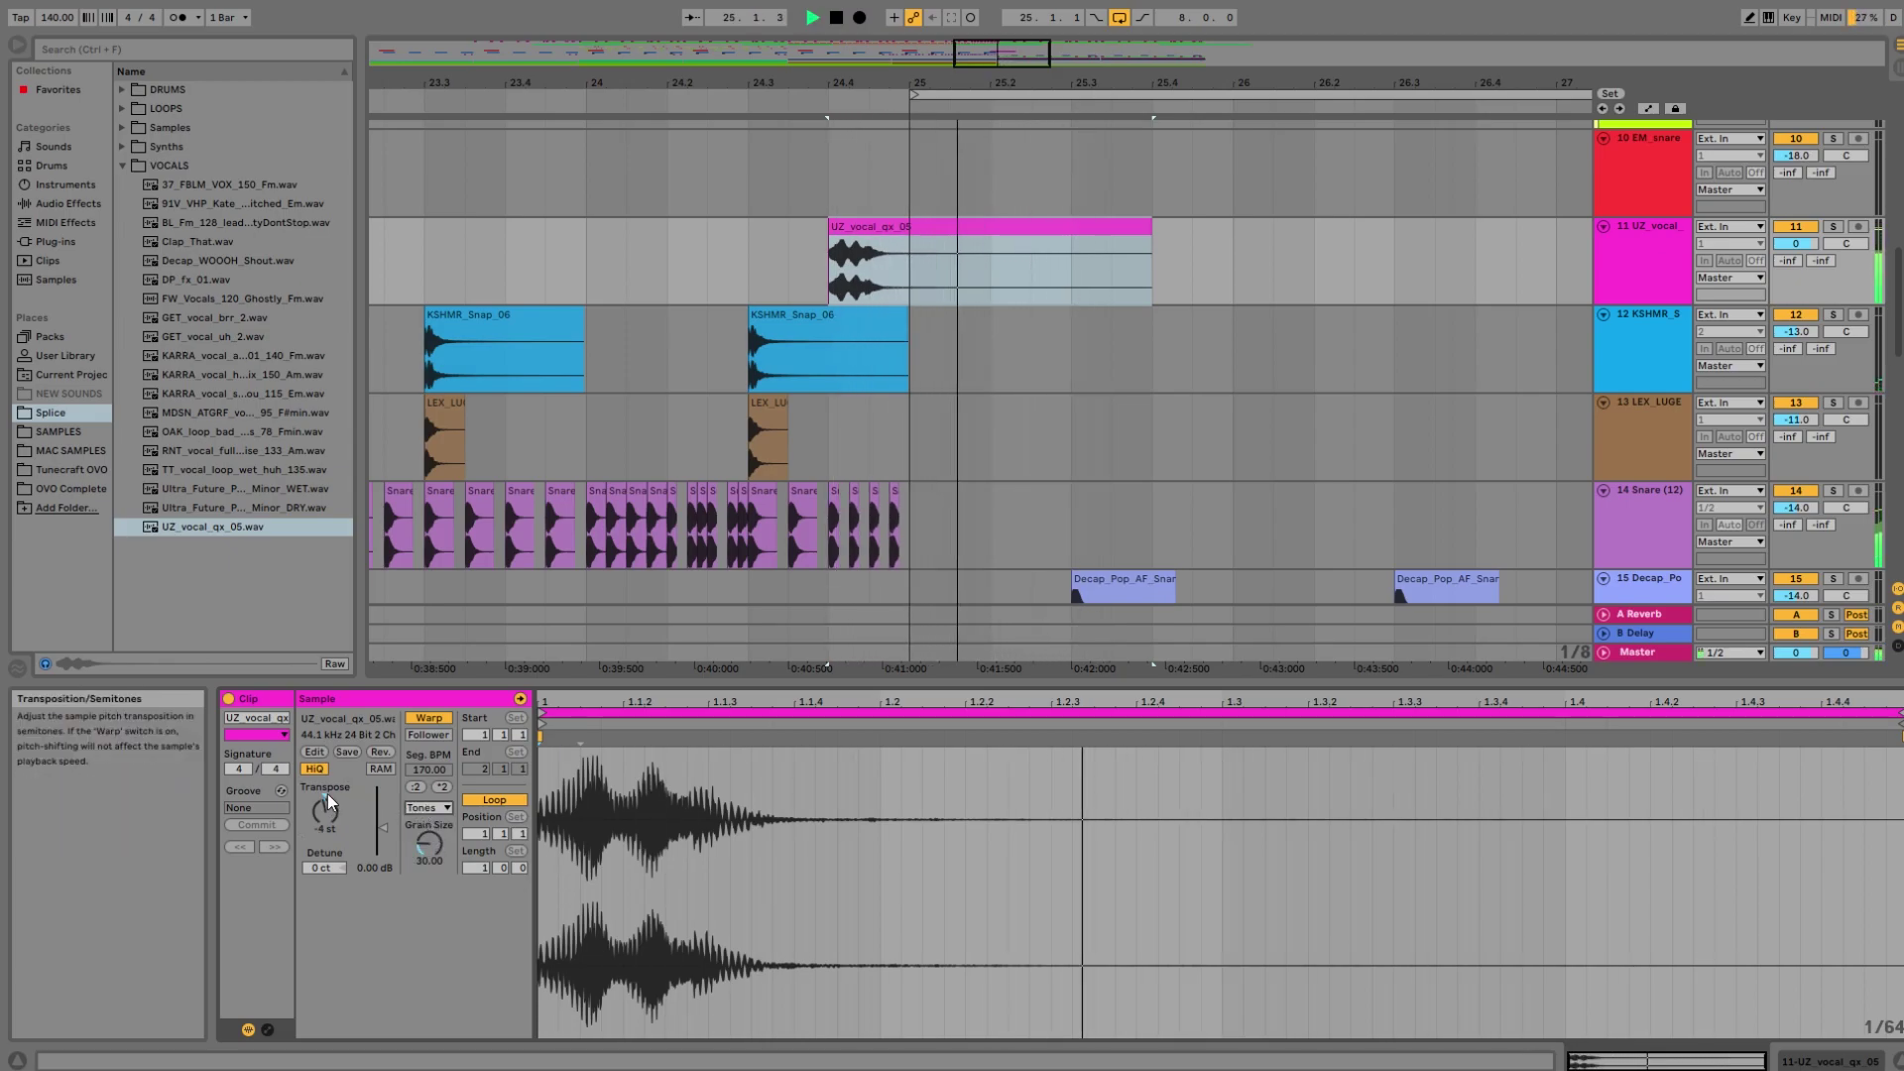
left_click_drag(325, 812, 325, 804)
key("space")
key("space")
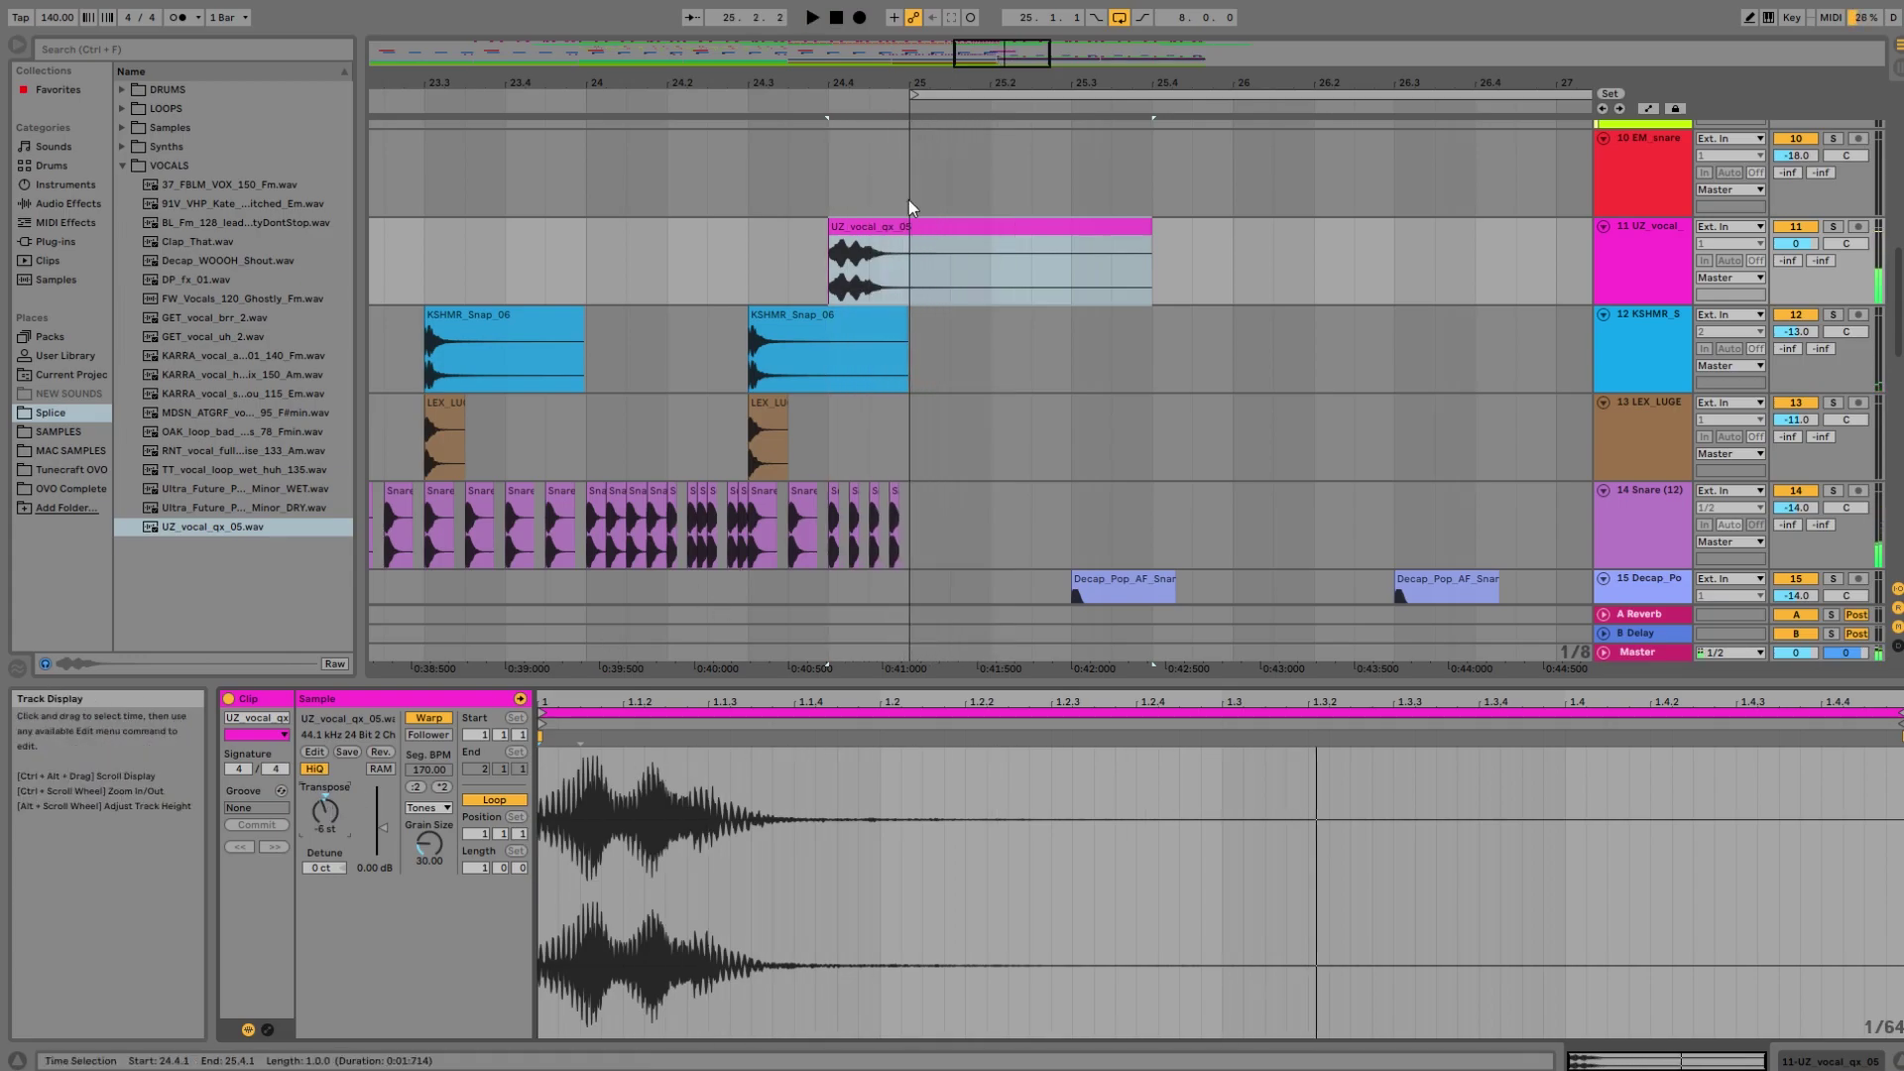
Play the vocal on track 11 from its start into the drop, and save the set.
left_click(836, 178)
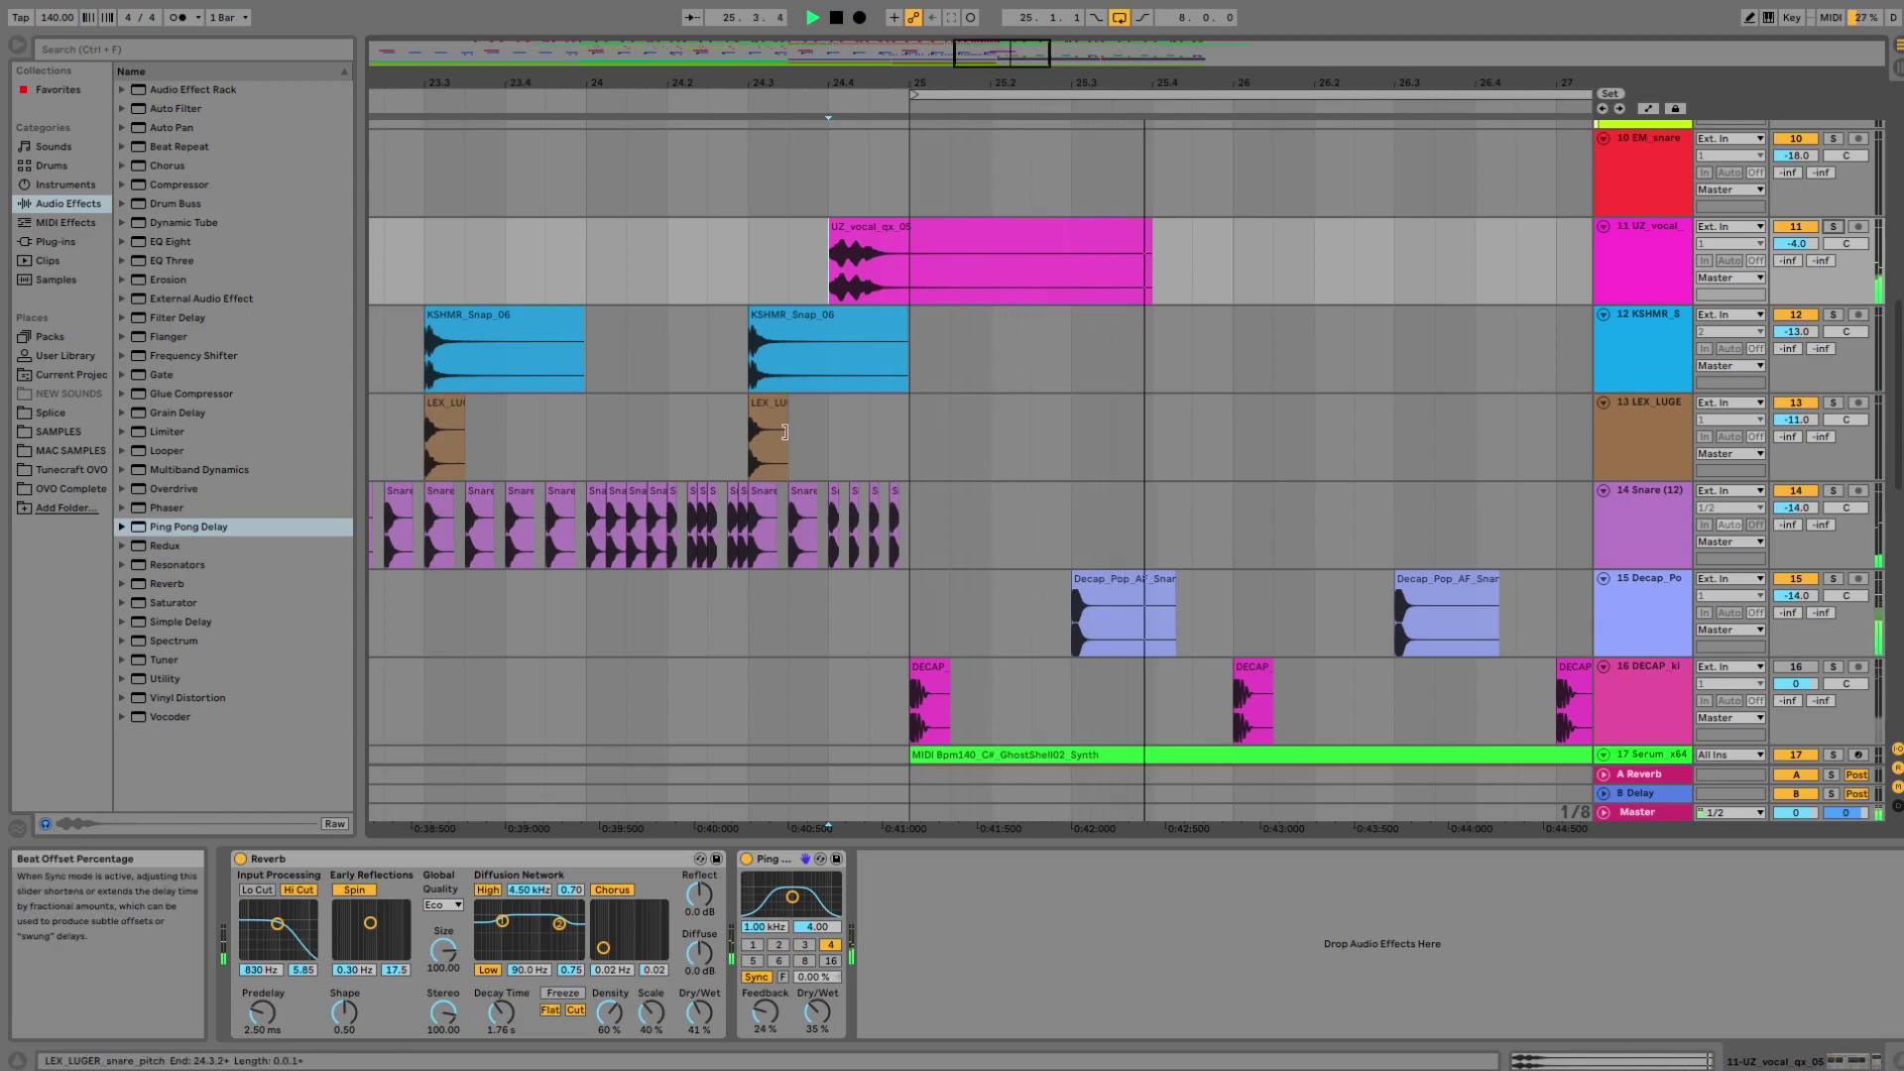
left_click(721, 238)
key("space")
key("minus")
key("minus")
key("ctrl+s")
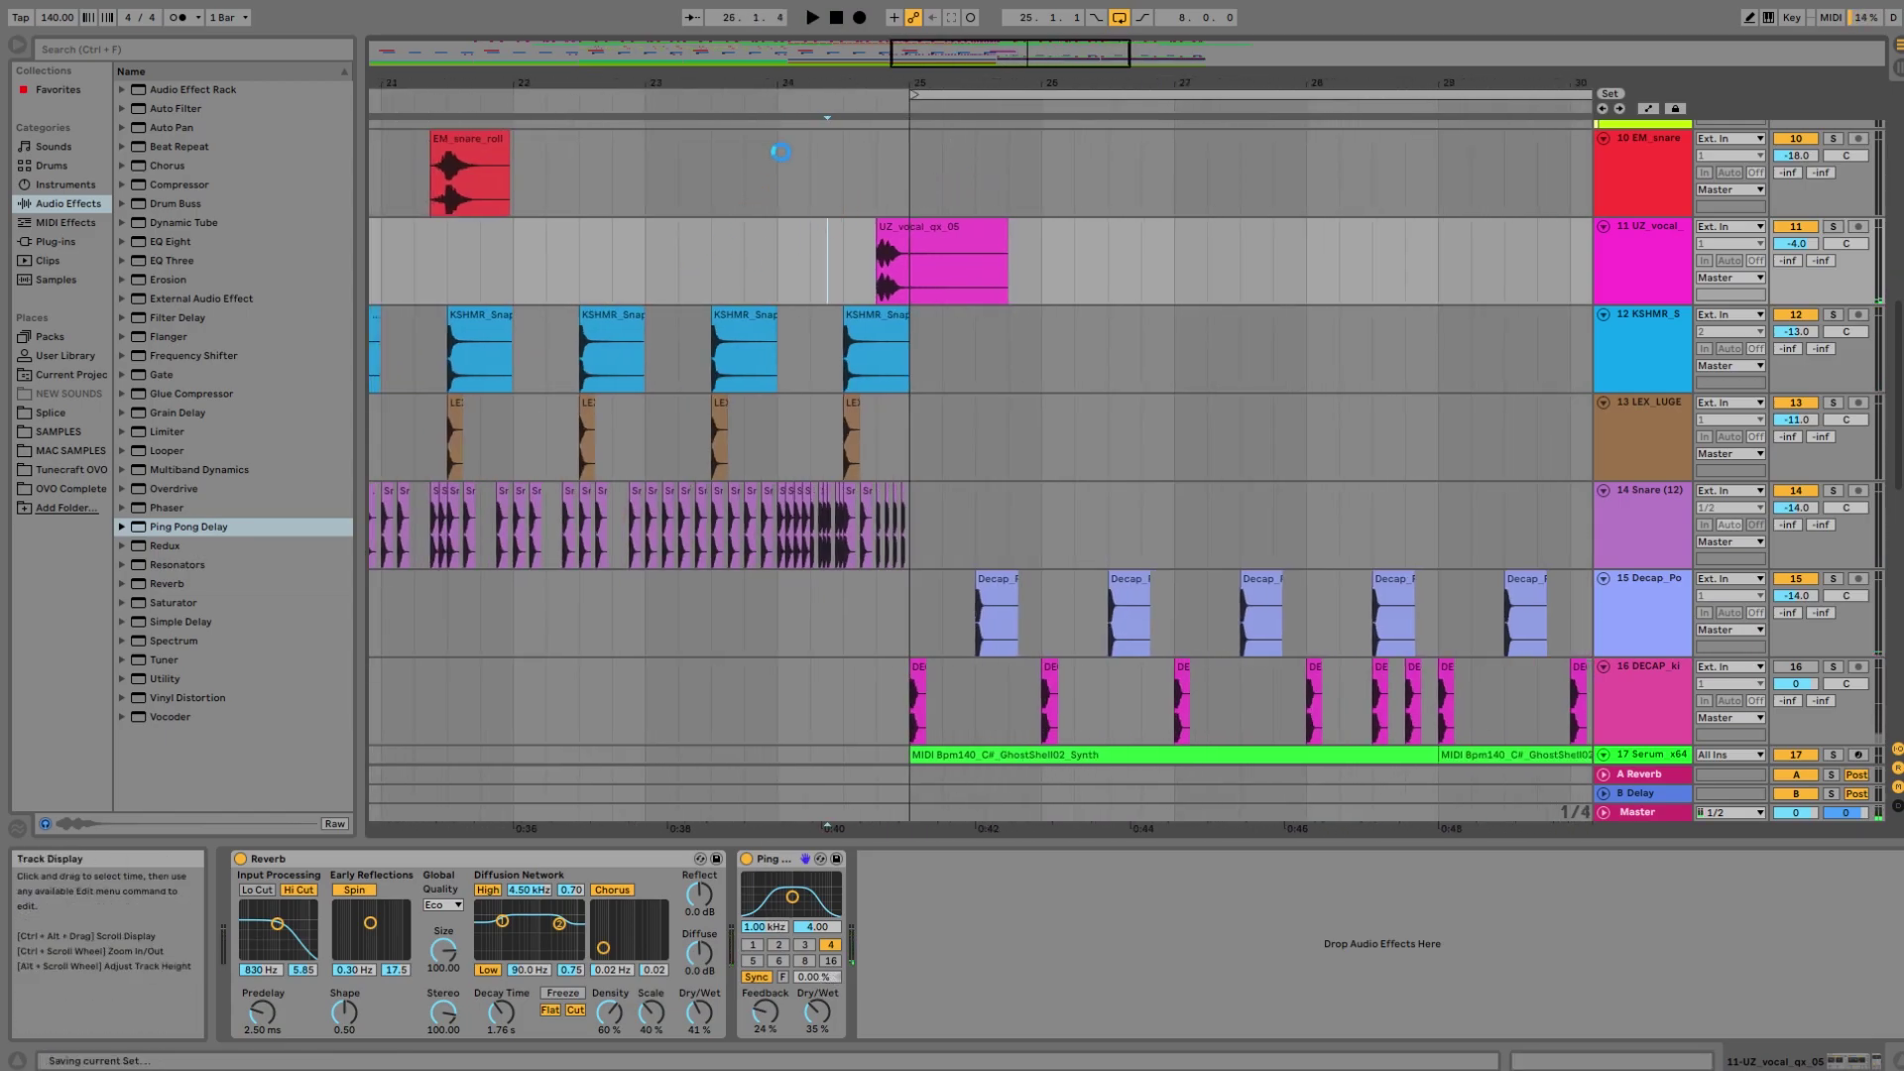
Try to extend the last MIDI clip on Serum track 19 to bar 41, and undo the extension.
key("minus")
key("minus")
key("minus")
scroll(942, 451, "down", 1)
scroll(943, 451, "down", 7)
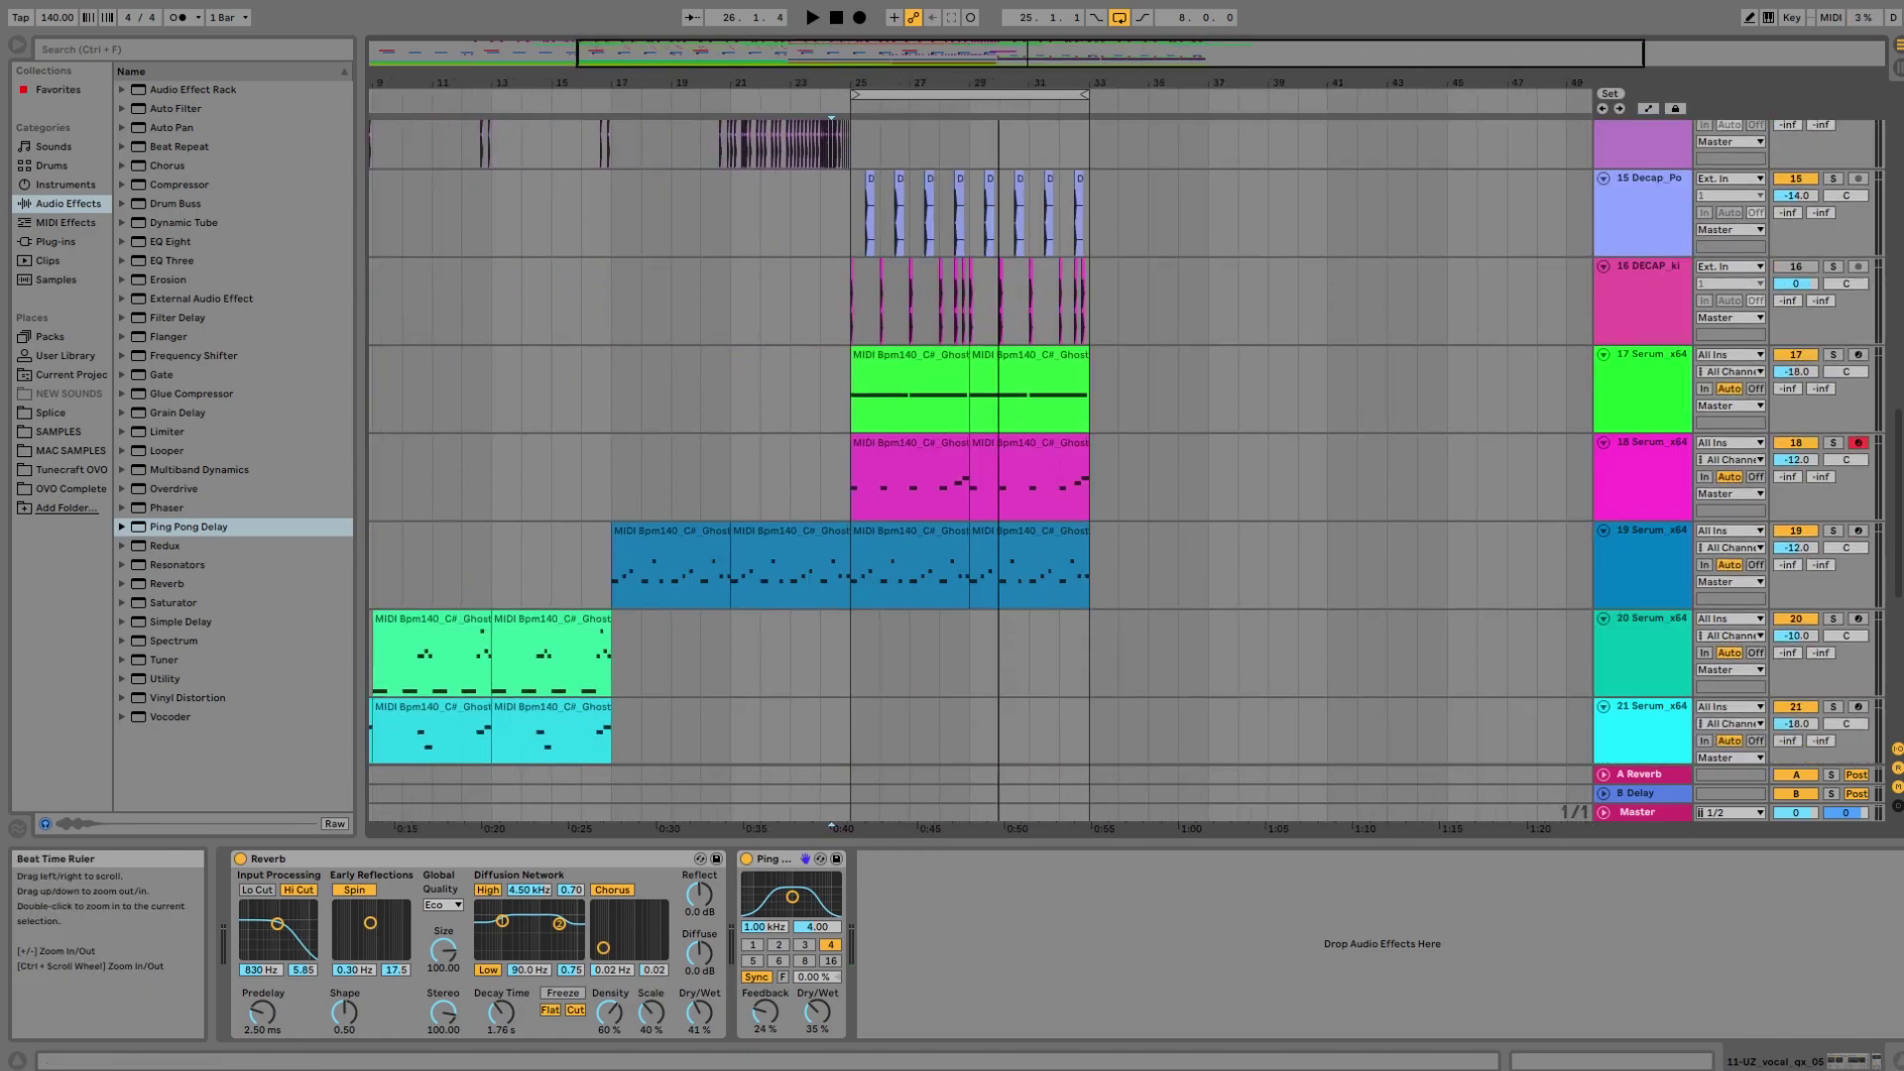
key("minus")
scroll(902, 312, "down", 4)
scroll(901, 319, "down", 2)
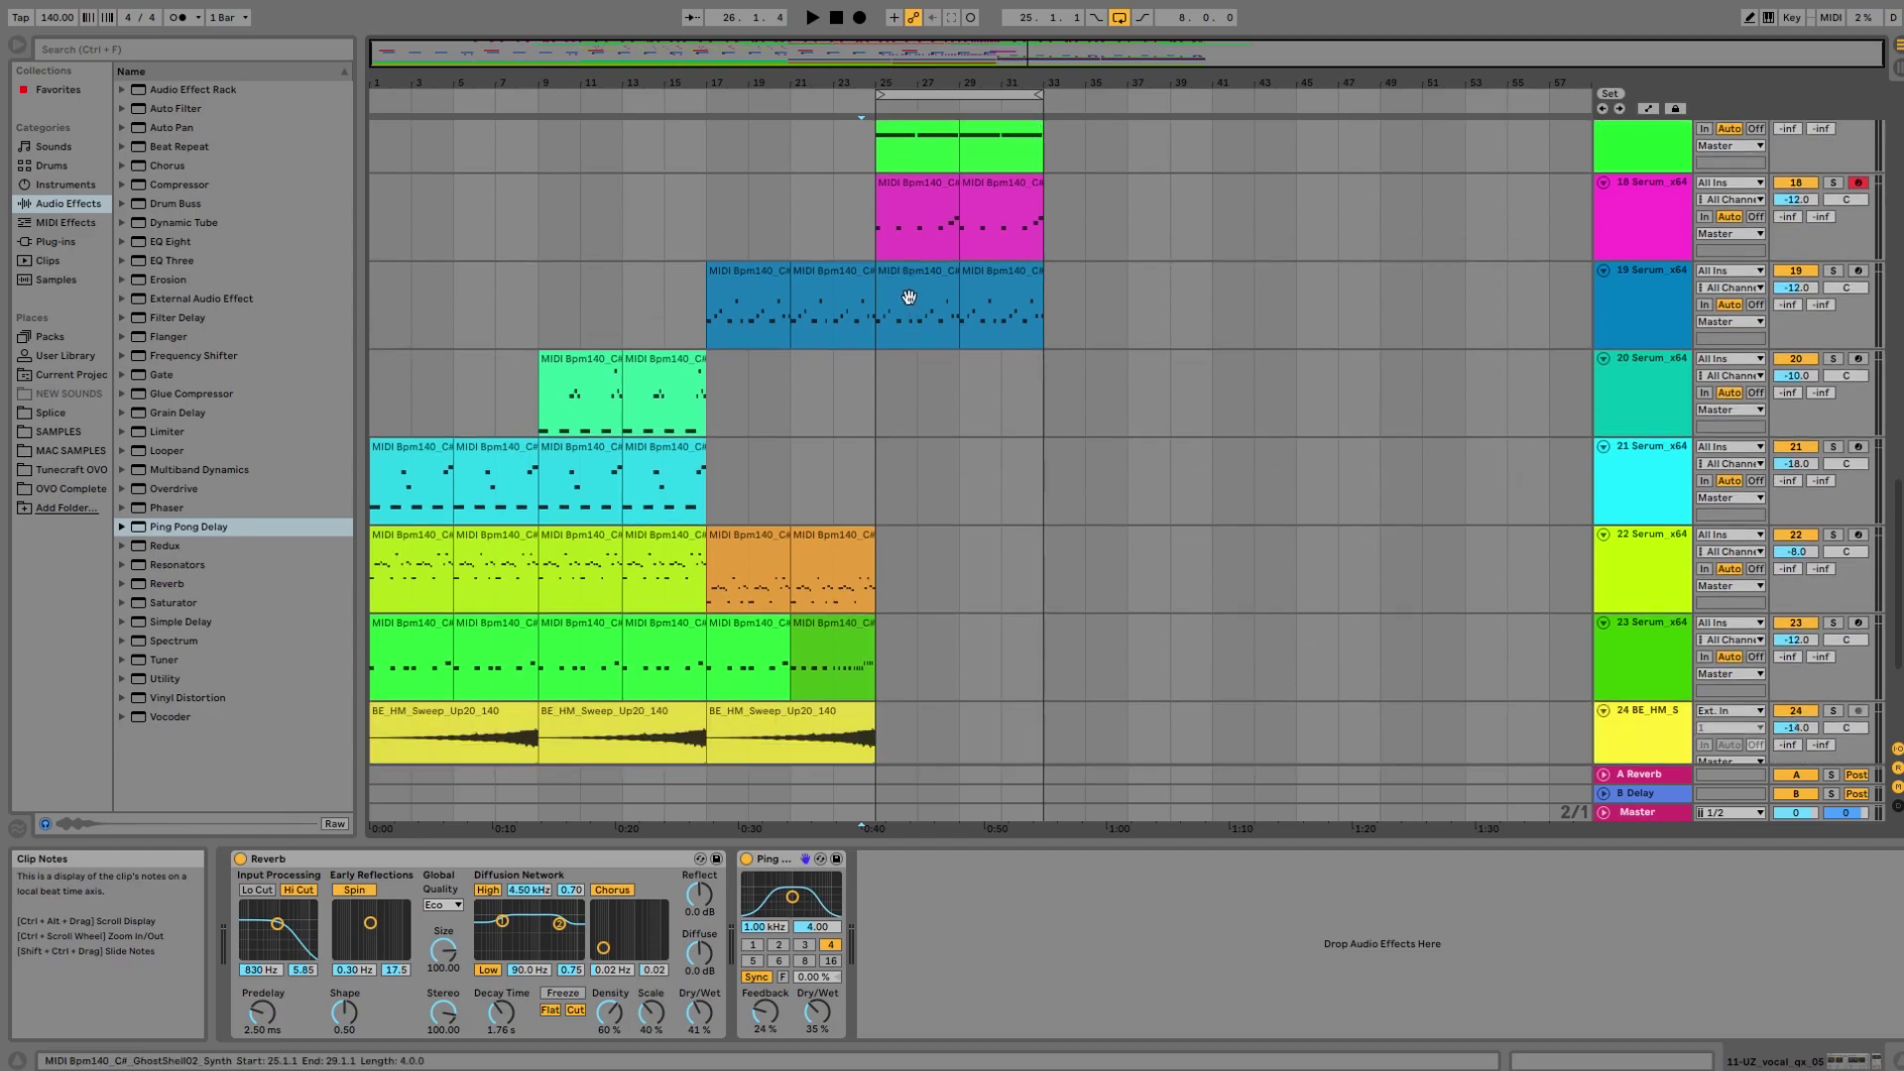
left_click(905, 296)
left_click_drag(1039, 305, 1222, 329)
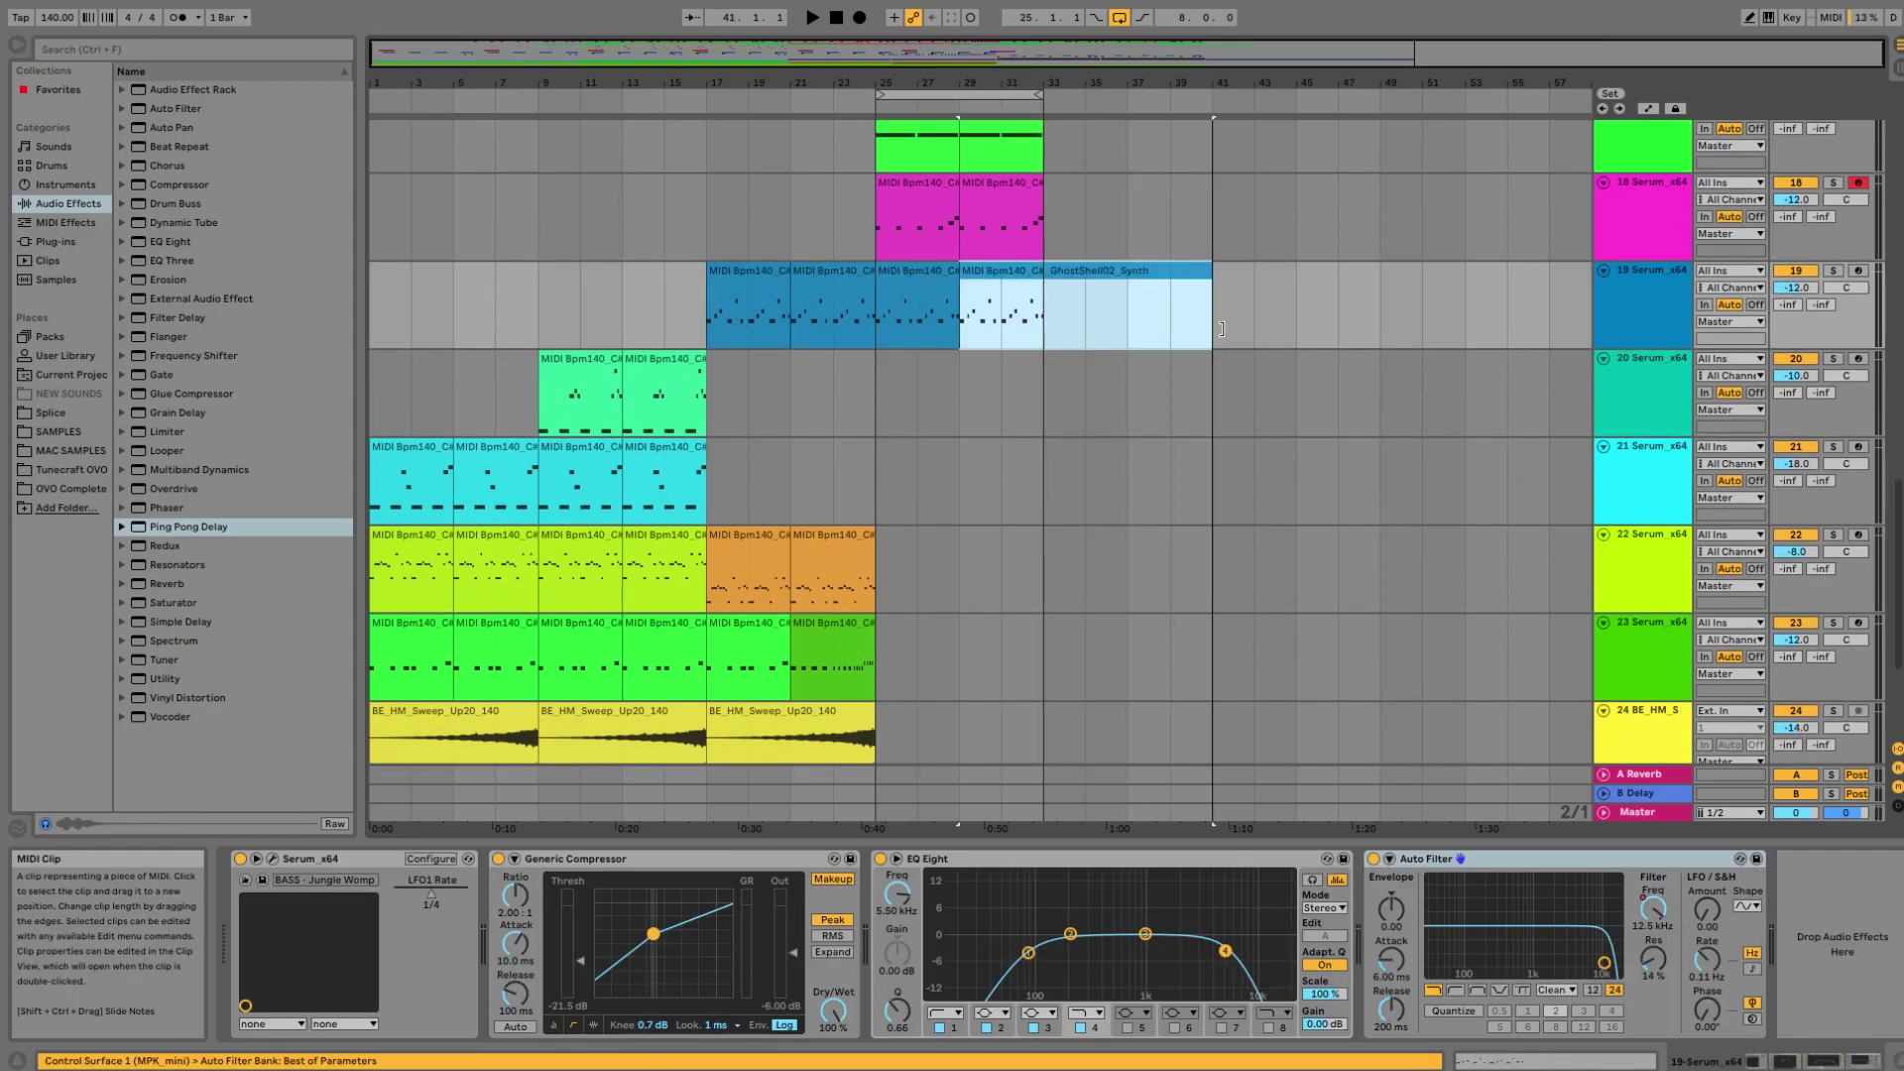
key("ctrl+z")
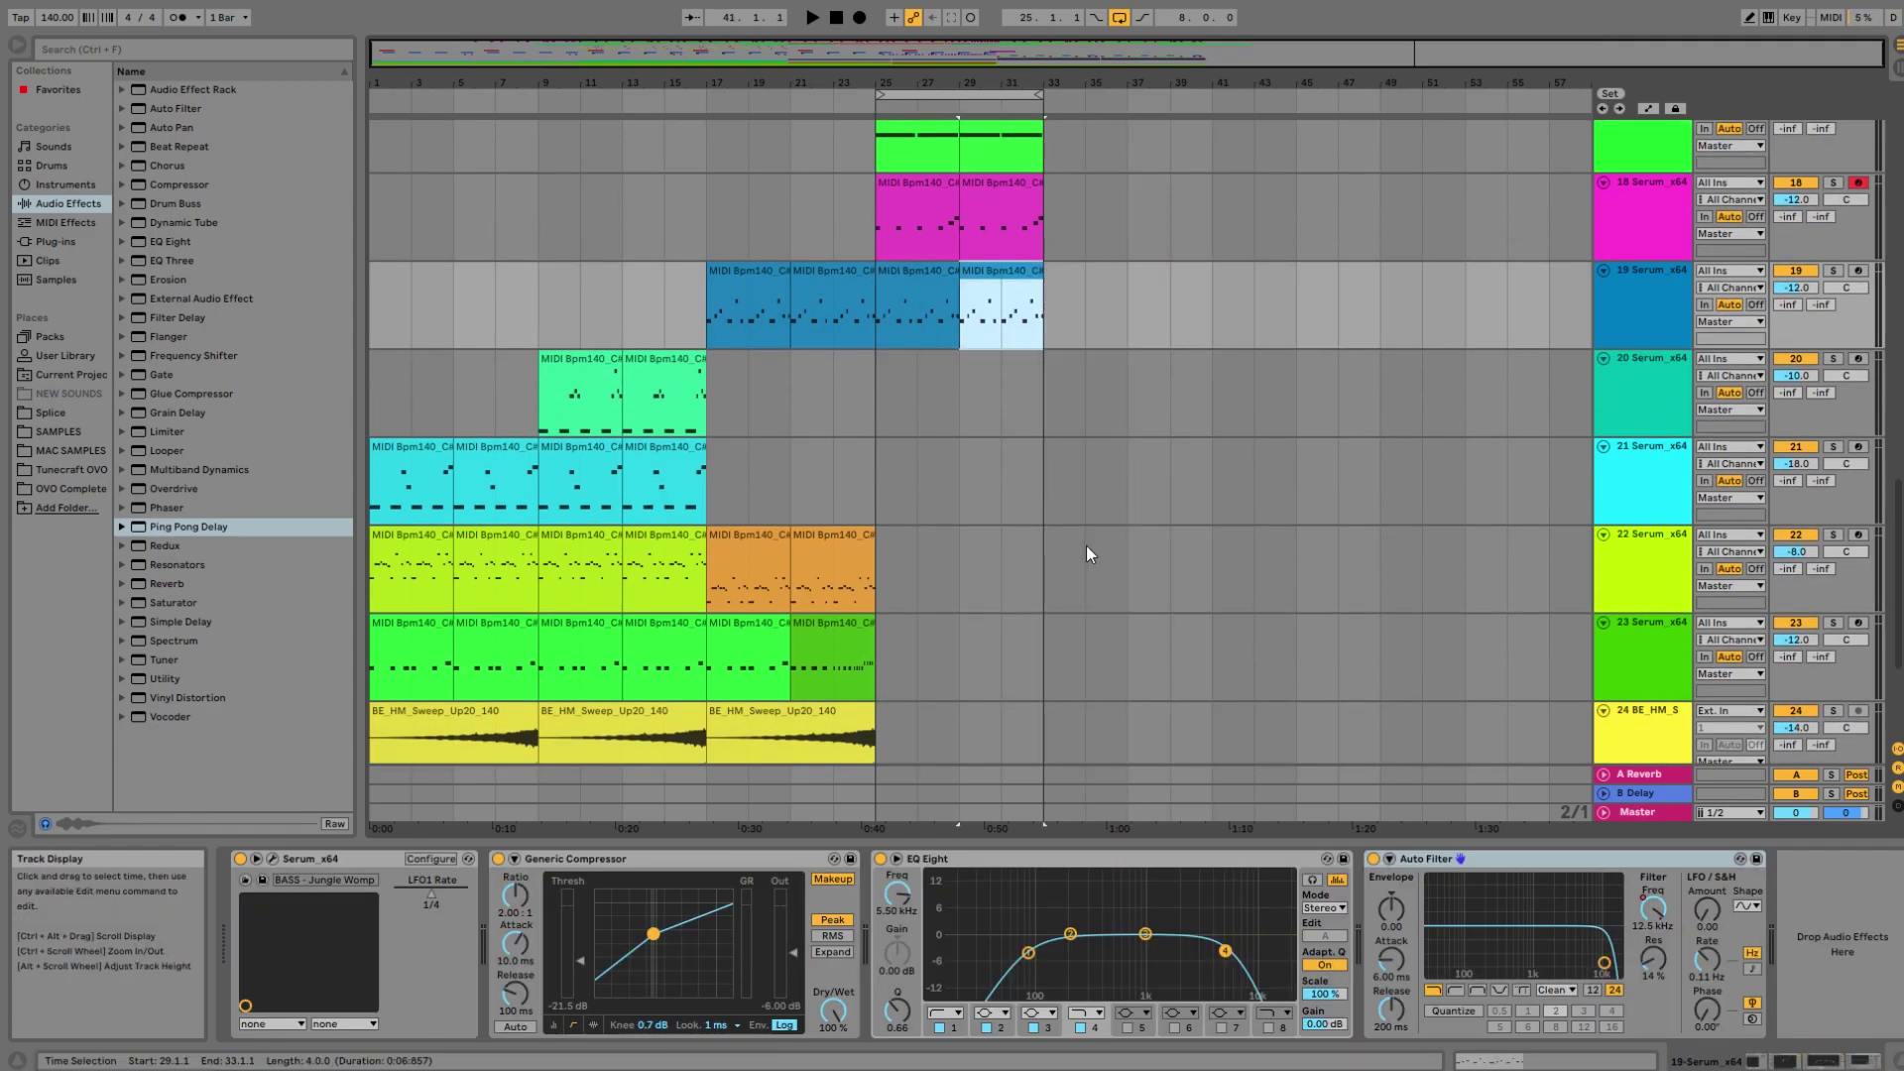
scroll(1086, 553, "down", 1)
left_click_drag(880, 426, 1196, 444)
left_click_drag(1061, 369, 1195, 263)
scroll(1173, 468, "up", 4)
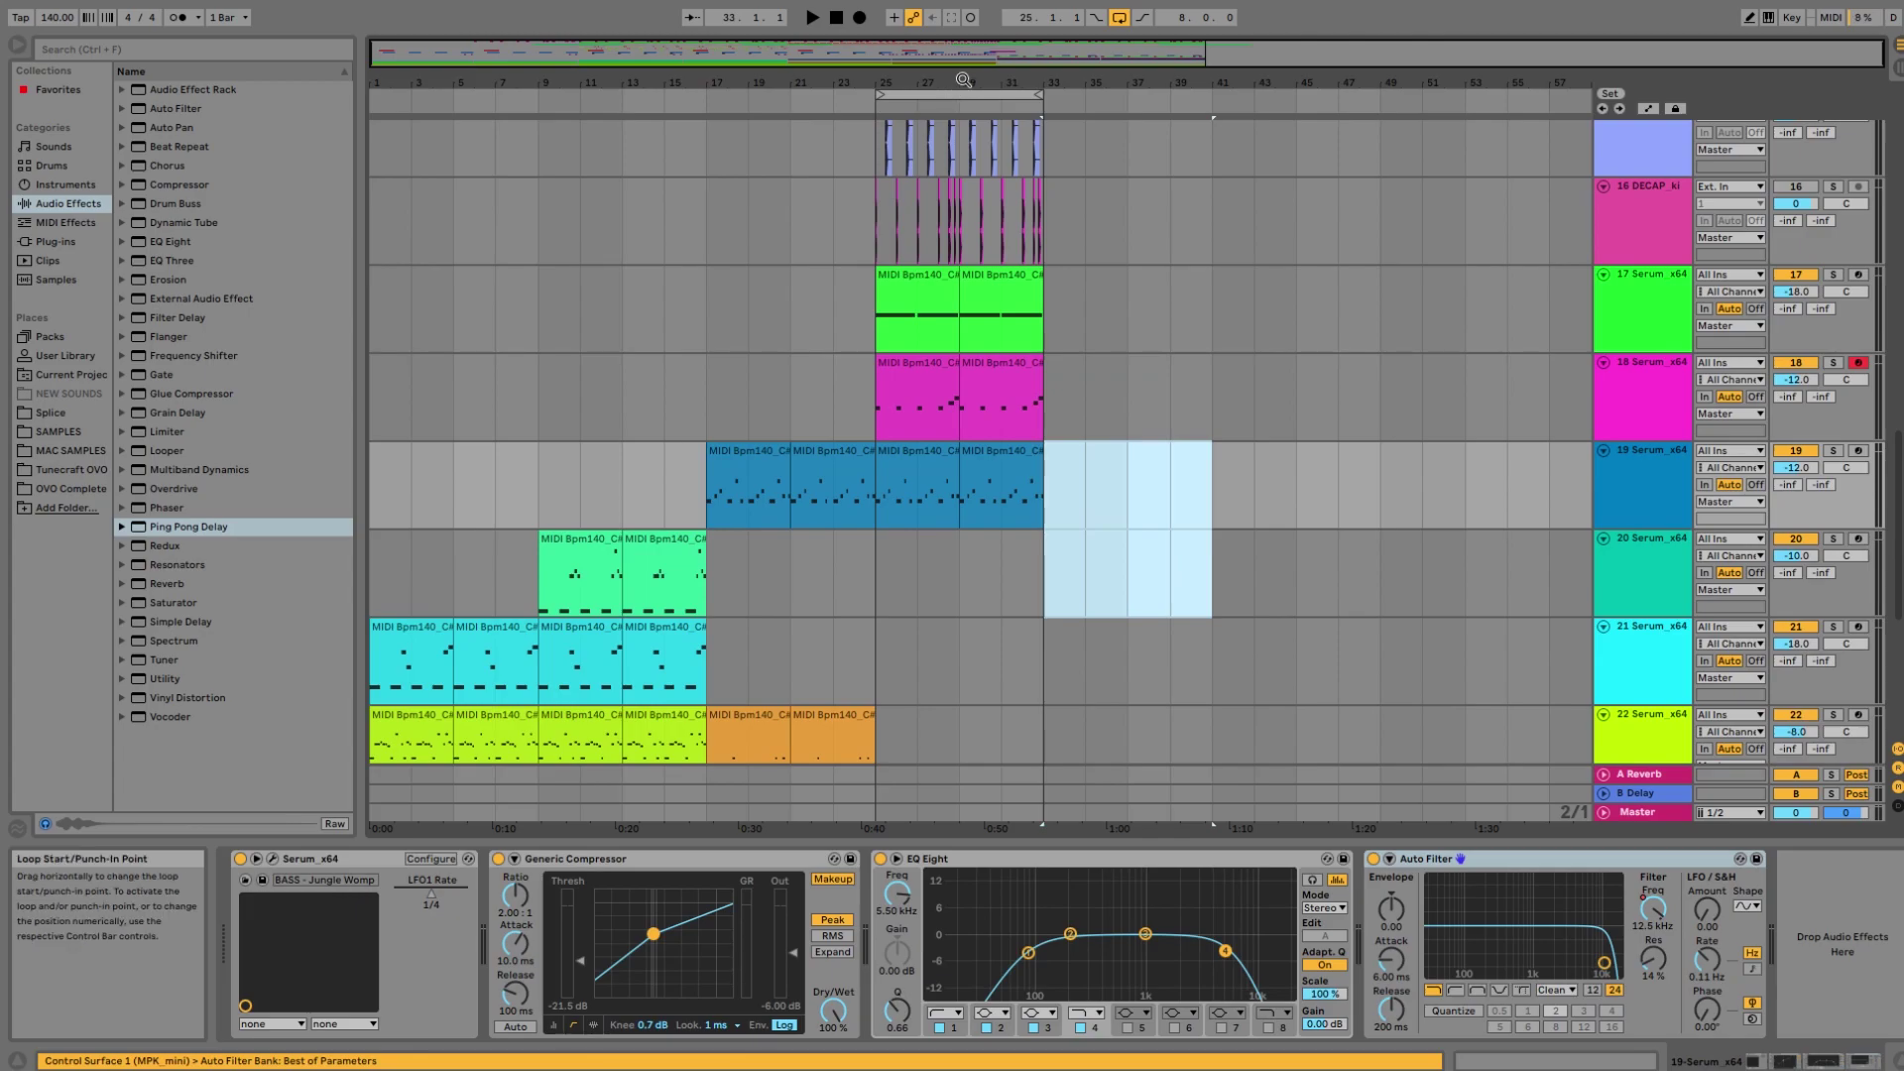
left_click_drag(1222, 234, 1376, 330)
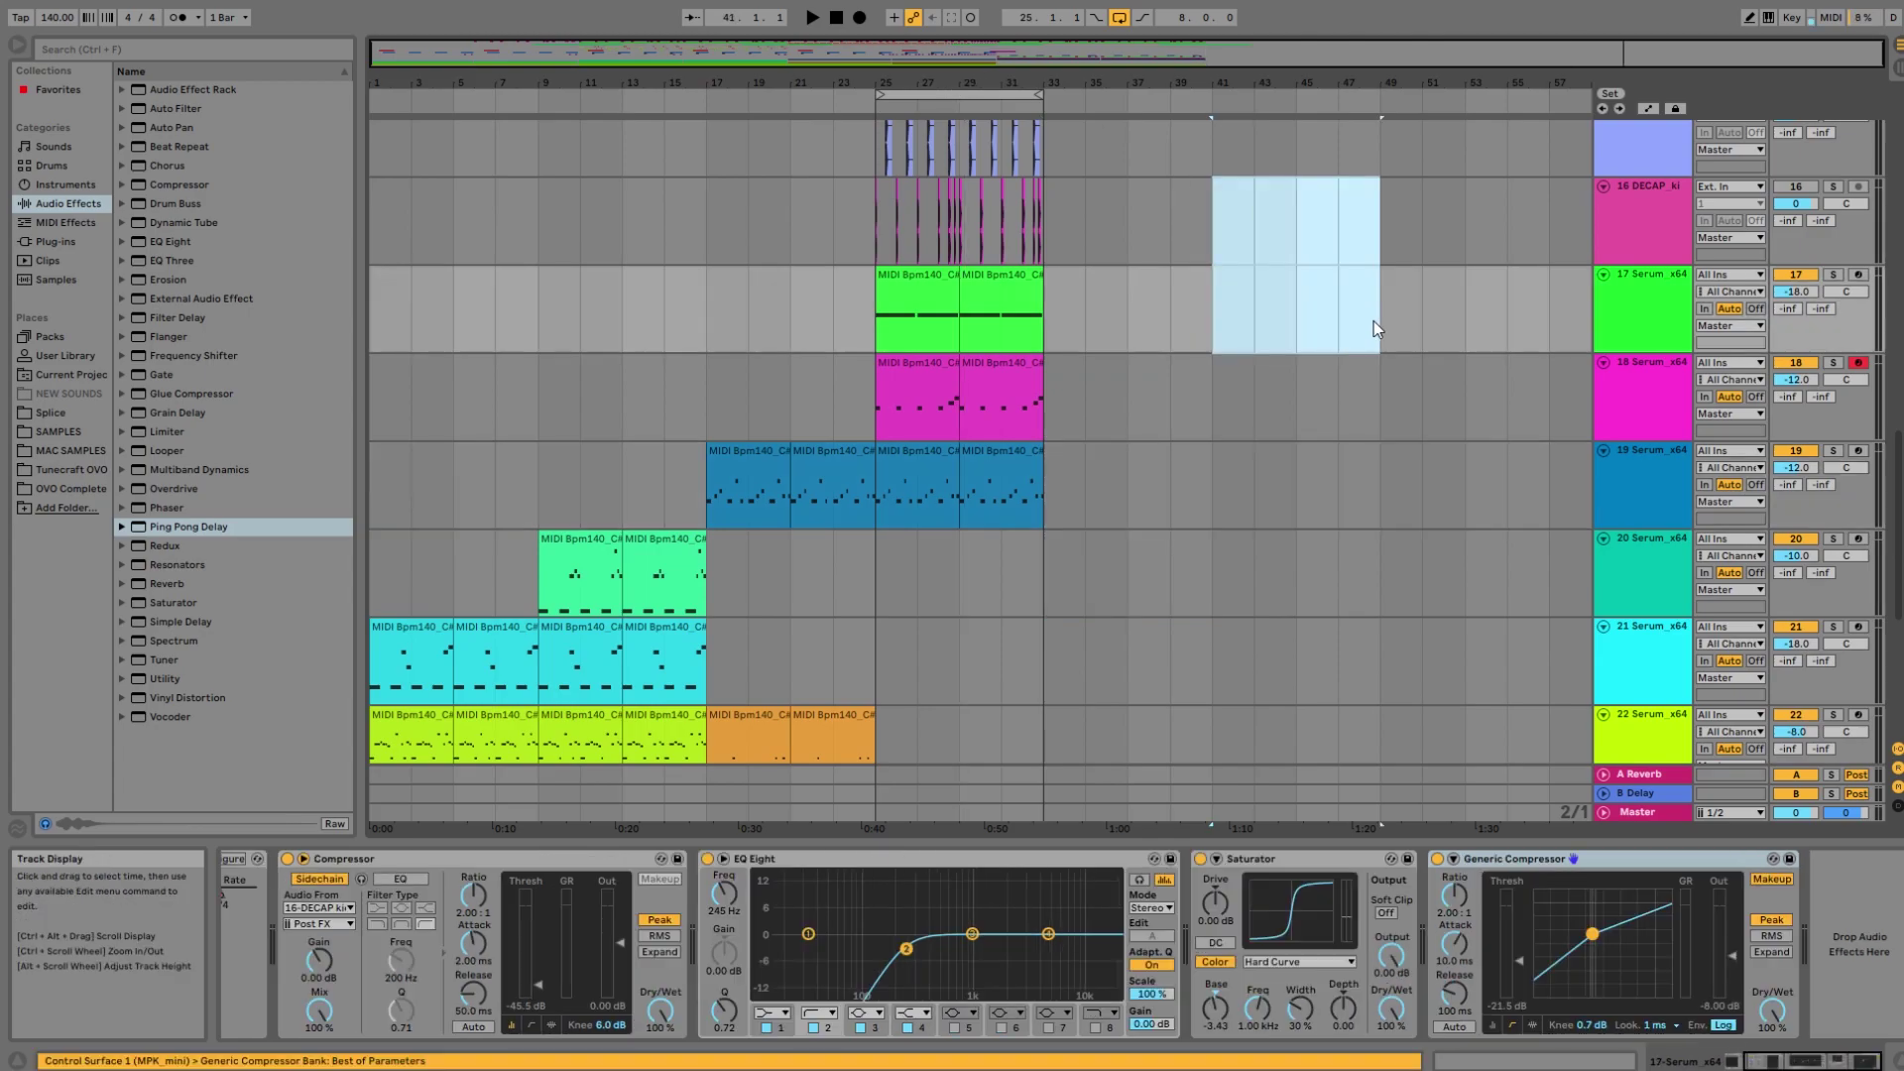
scroll(1138, 300, "down", 2)
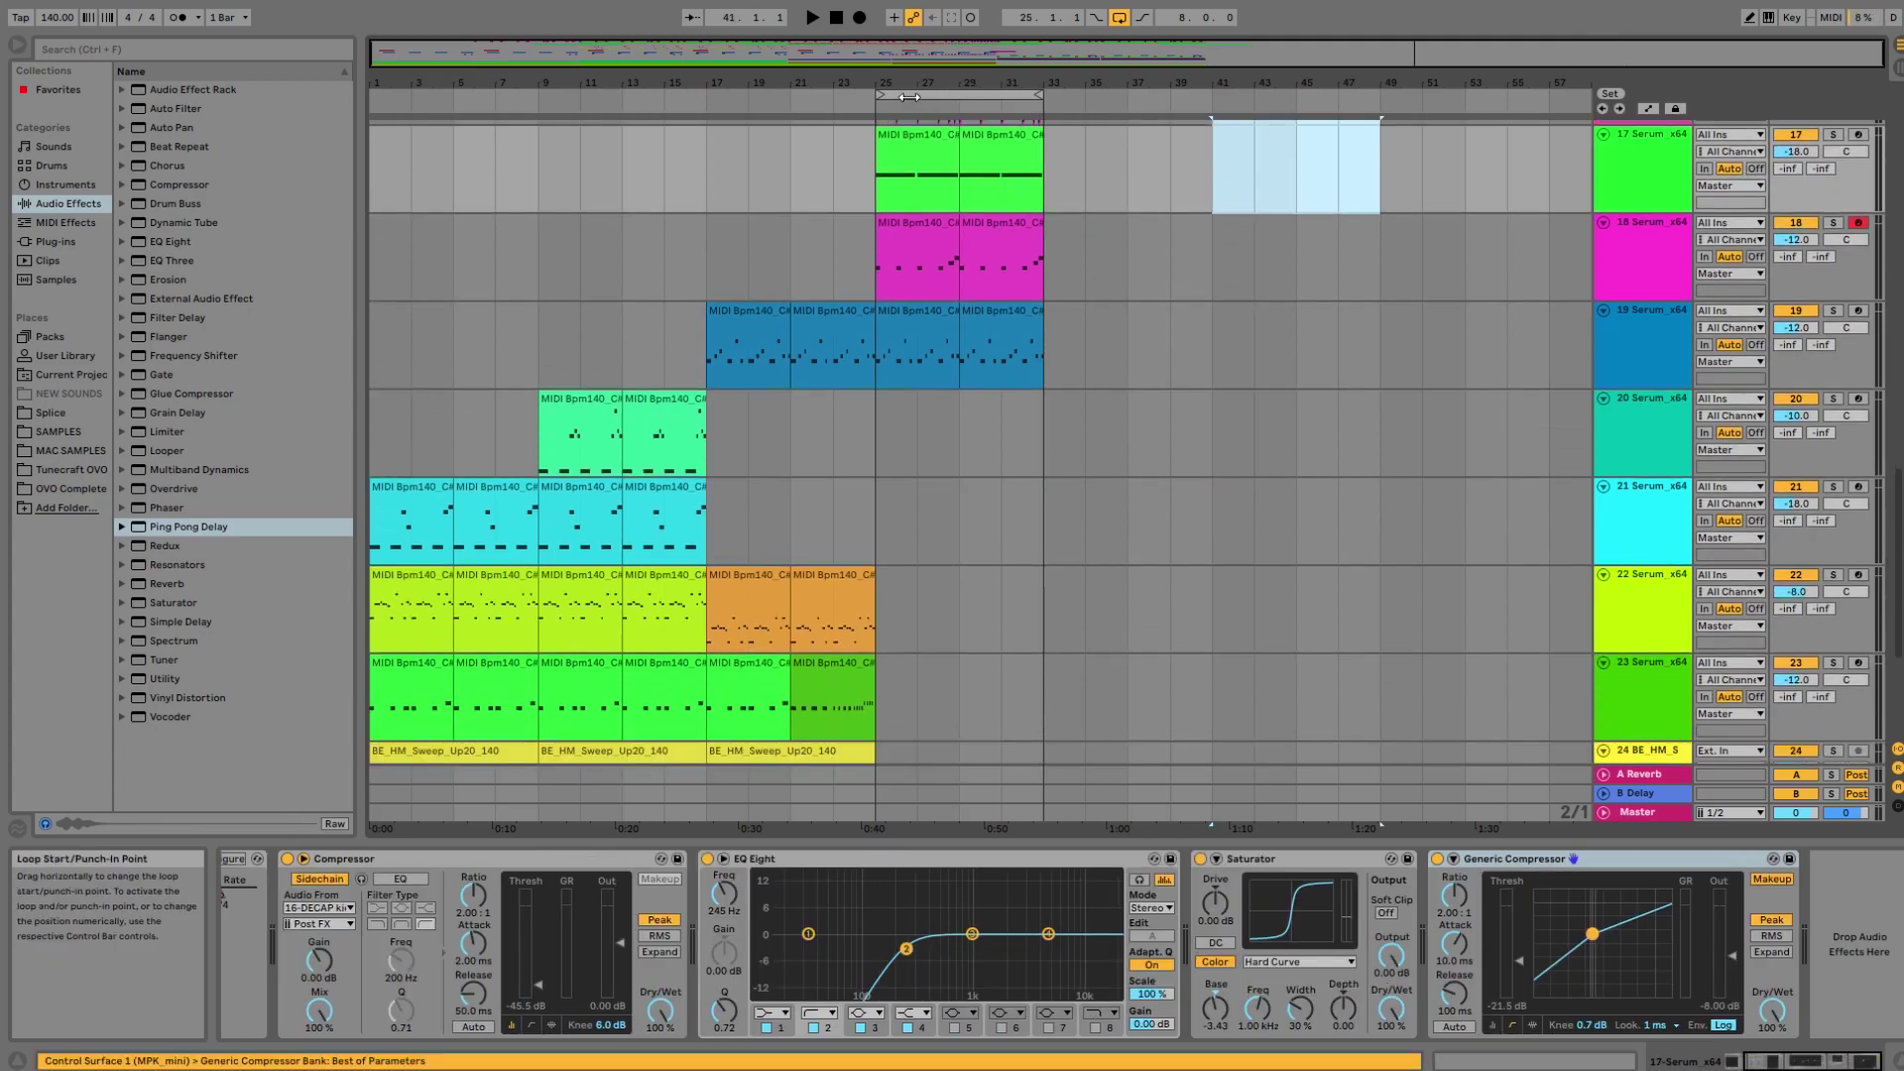
Set the loop to run from bar 1 to bar 37 and play the whole arrangement from the start to review all tracks.
left_click_drag(881, 96, 374, 96)
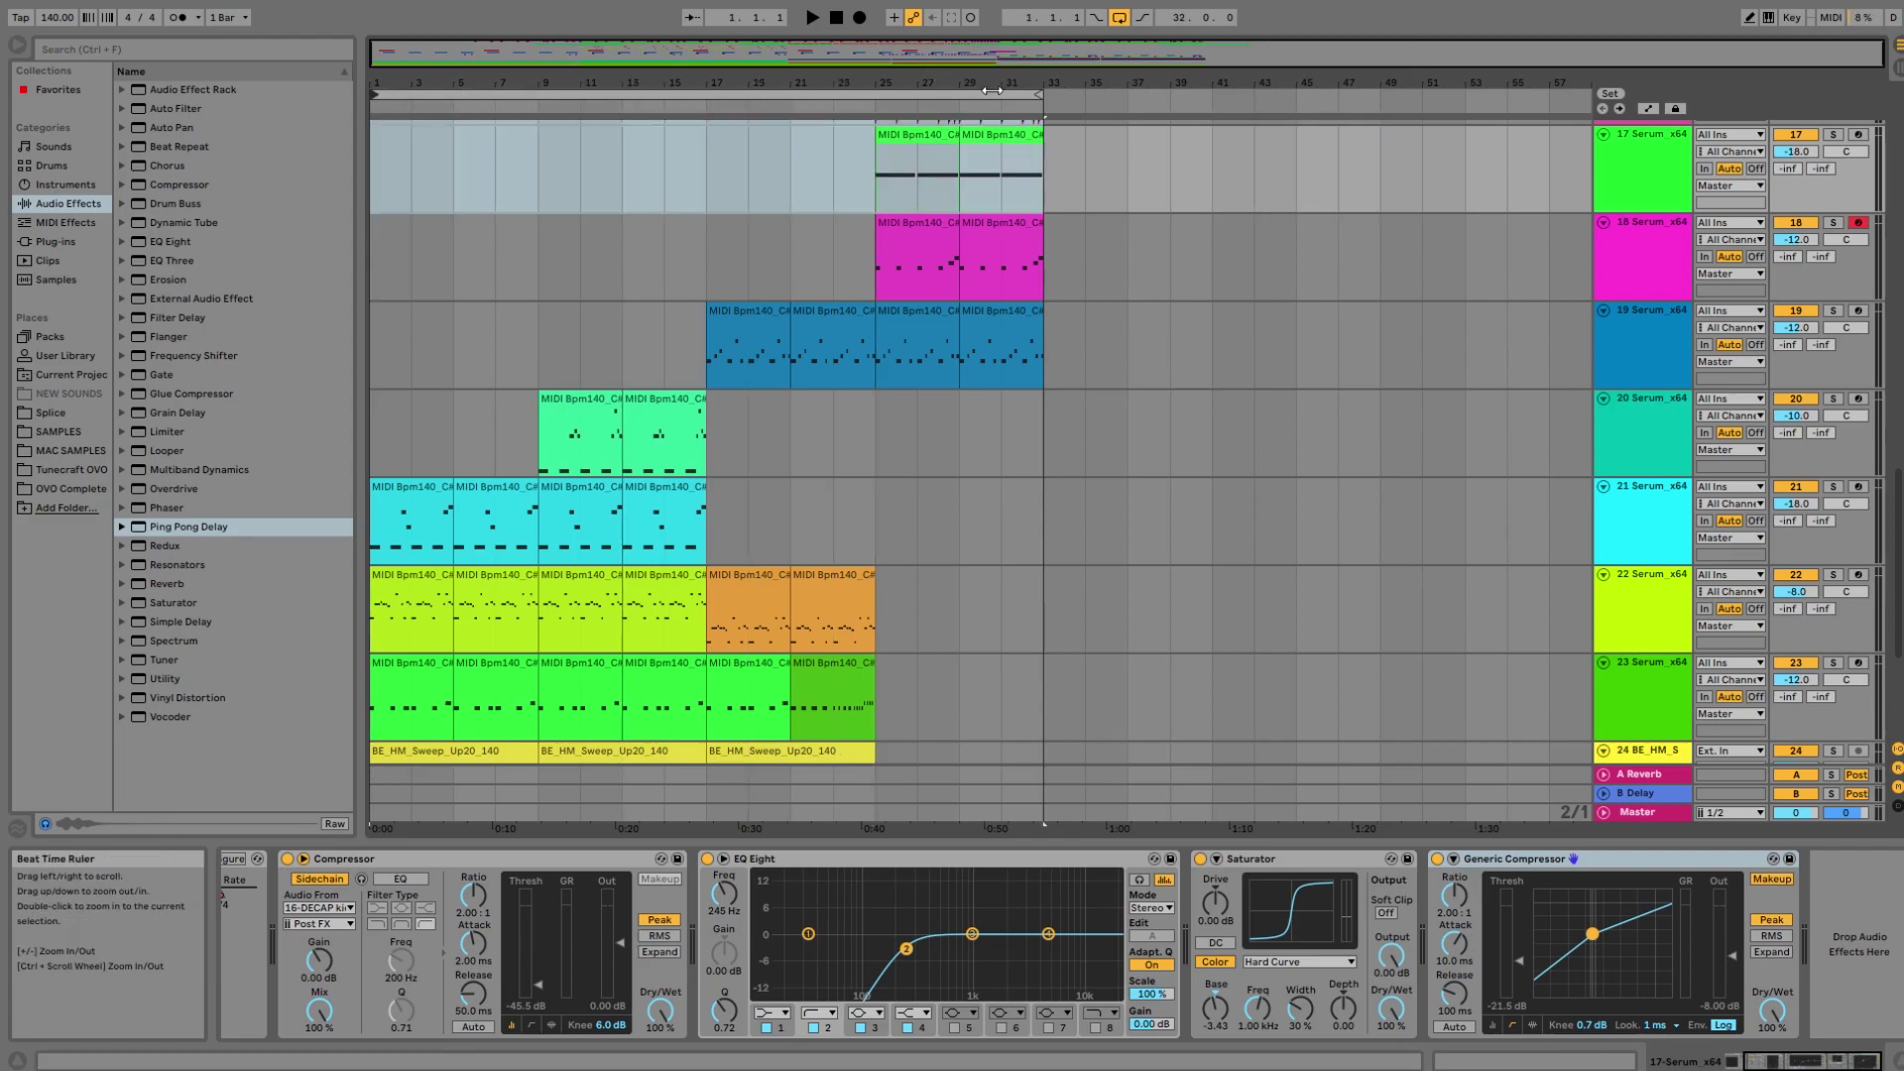
left_click_drag(1037, 103, 1125, 103)
scroll(1075, 429, "down", 4)
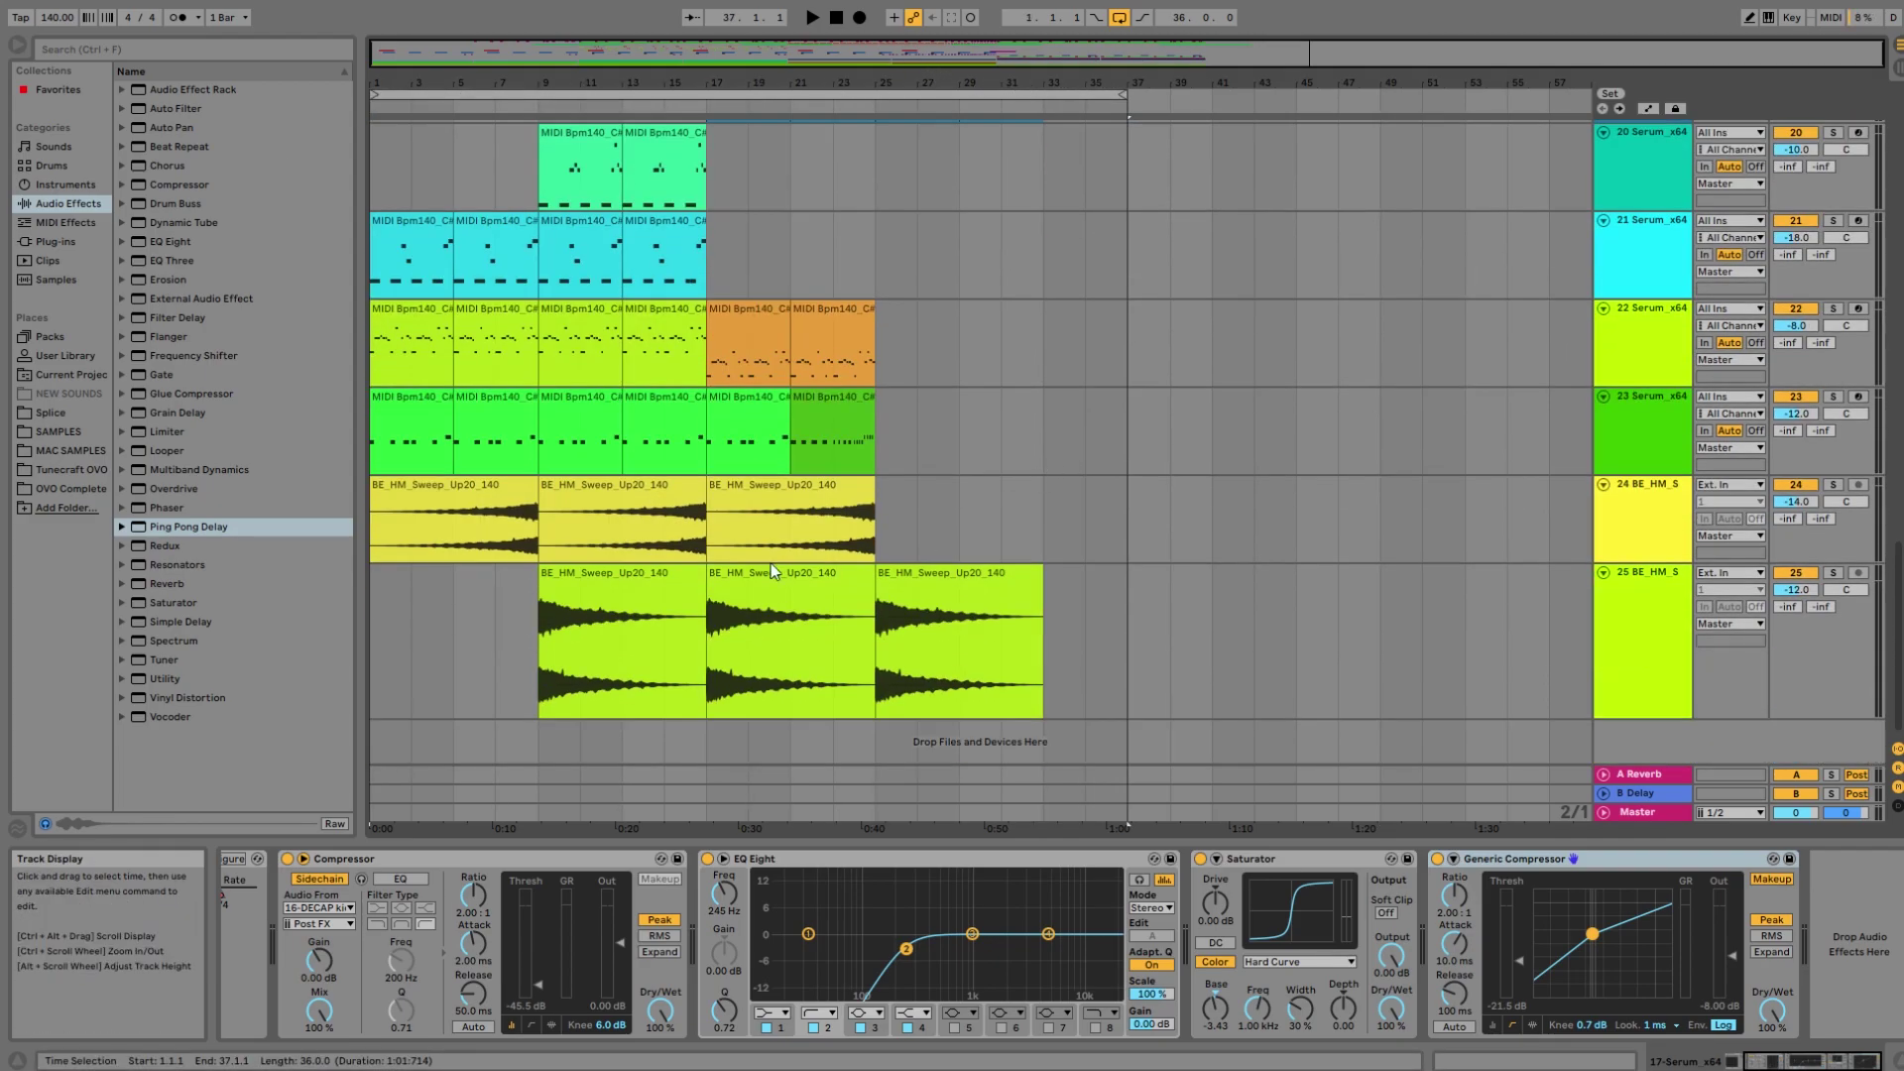
scroll(1045, 527, "up", 10)
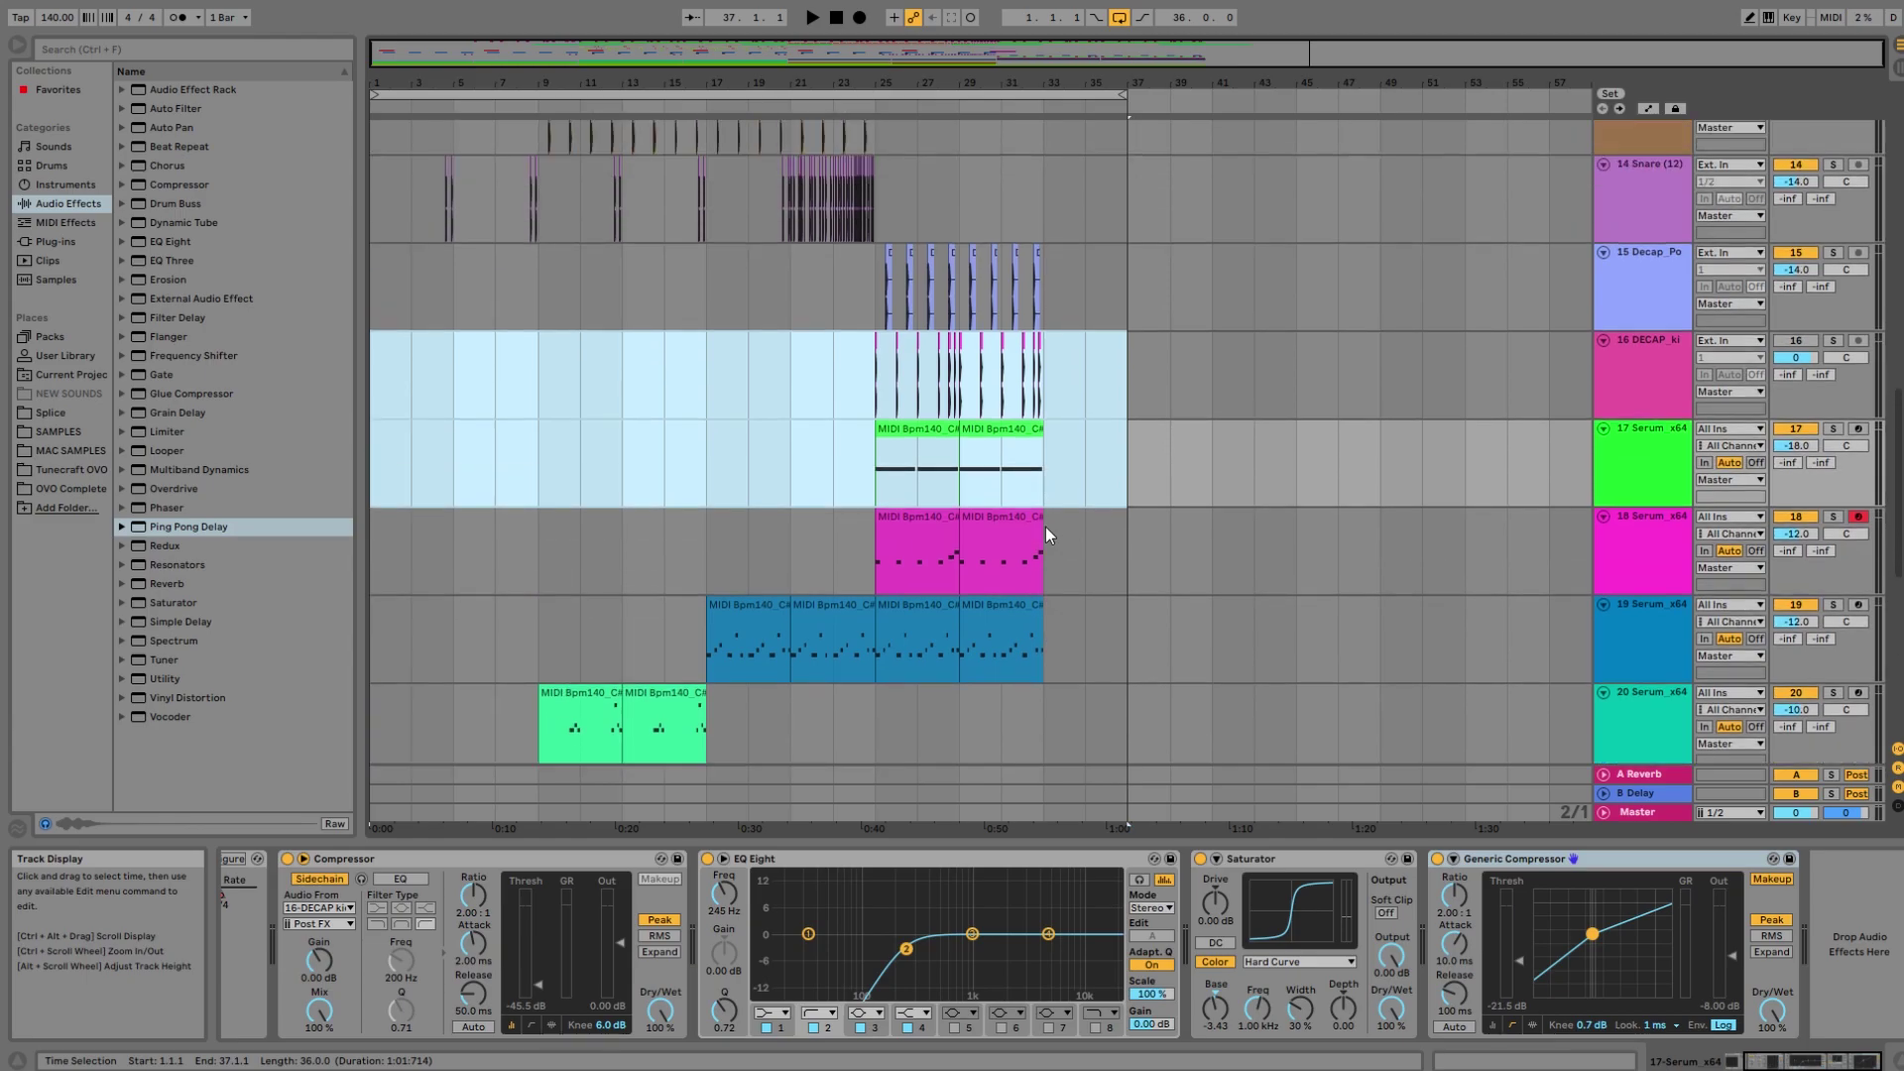
left_click(1043, 332)
scroll(984, 365, "up", 5)
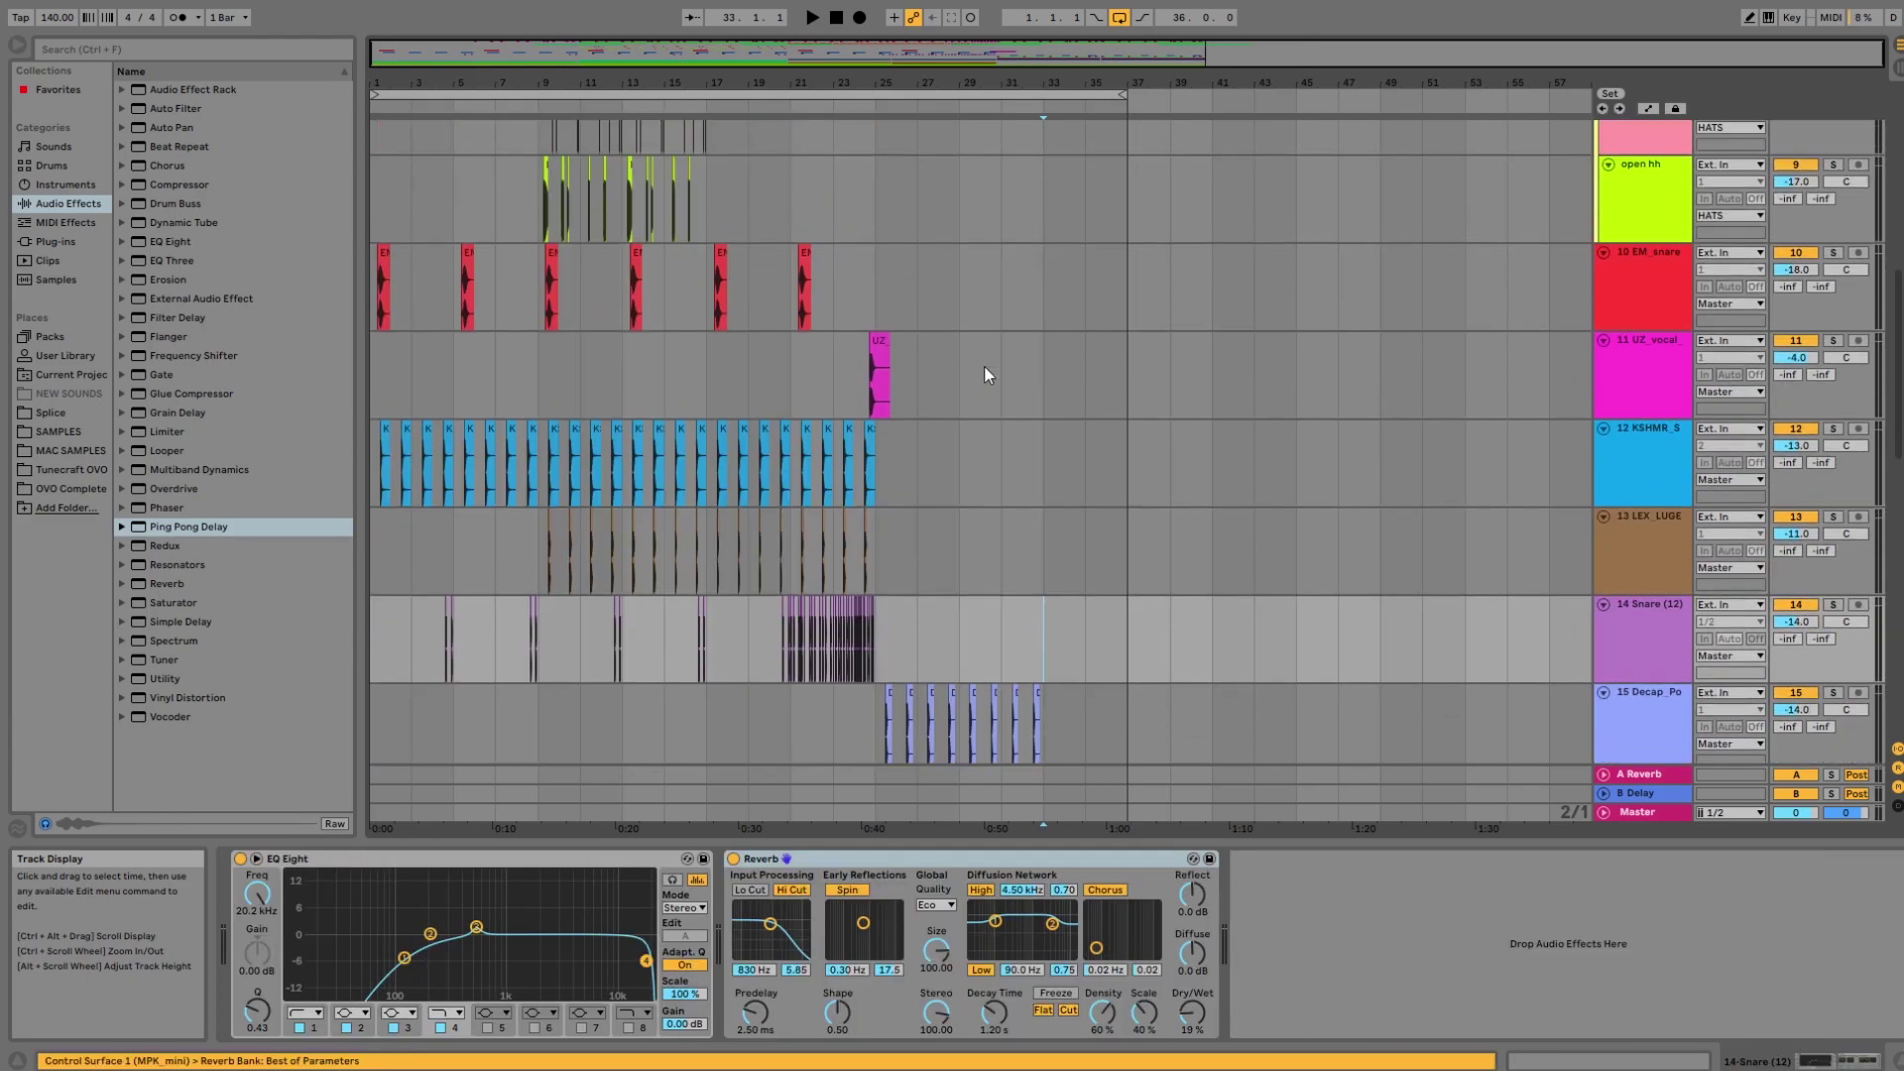
scroll(892, 302, "up", 6)
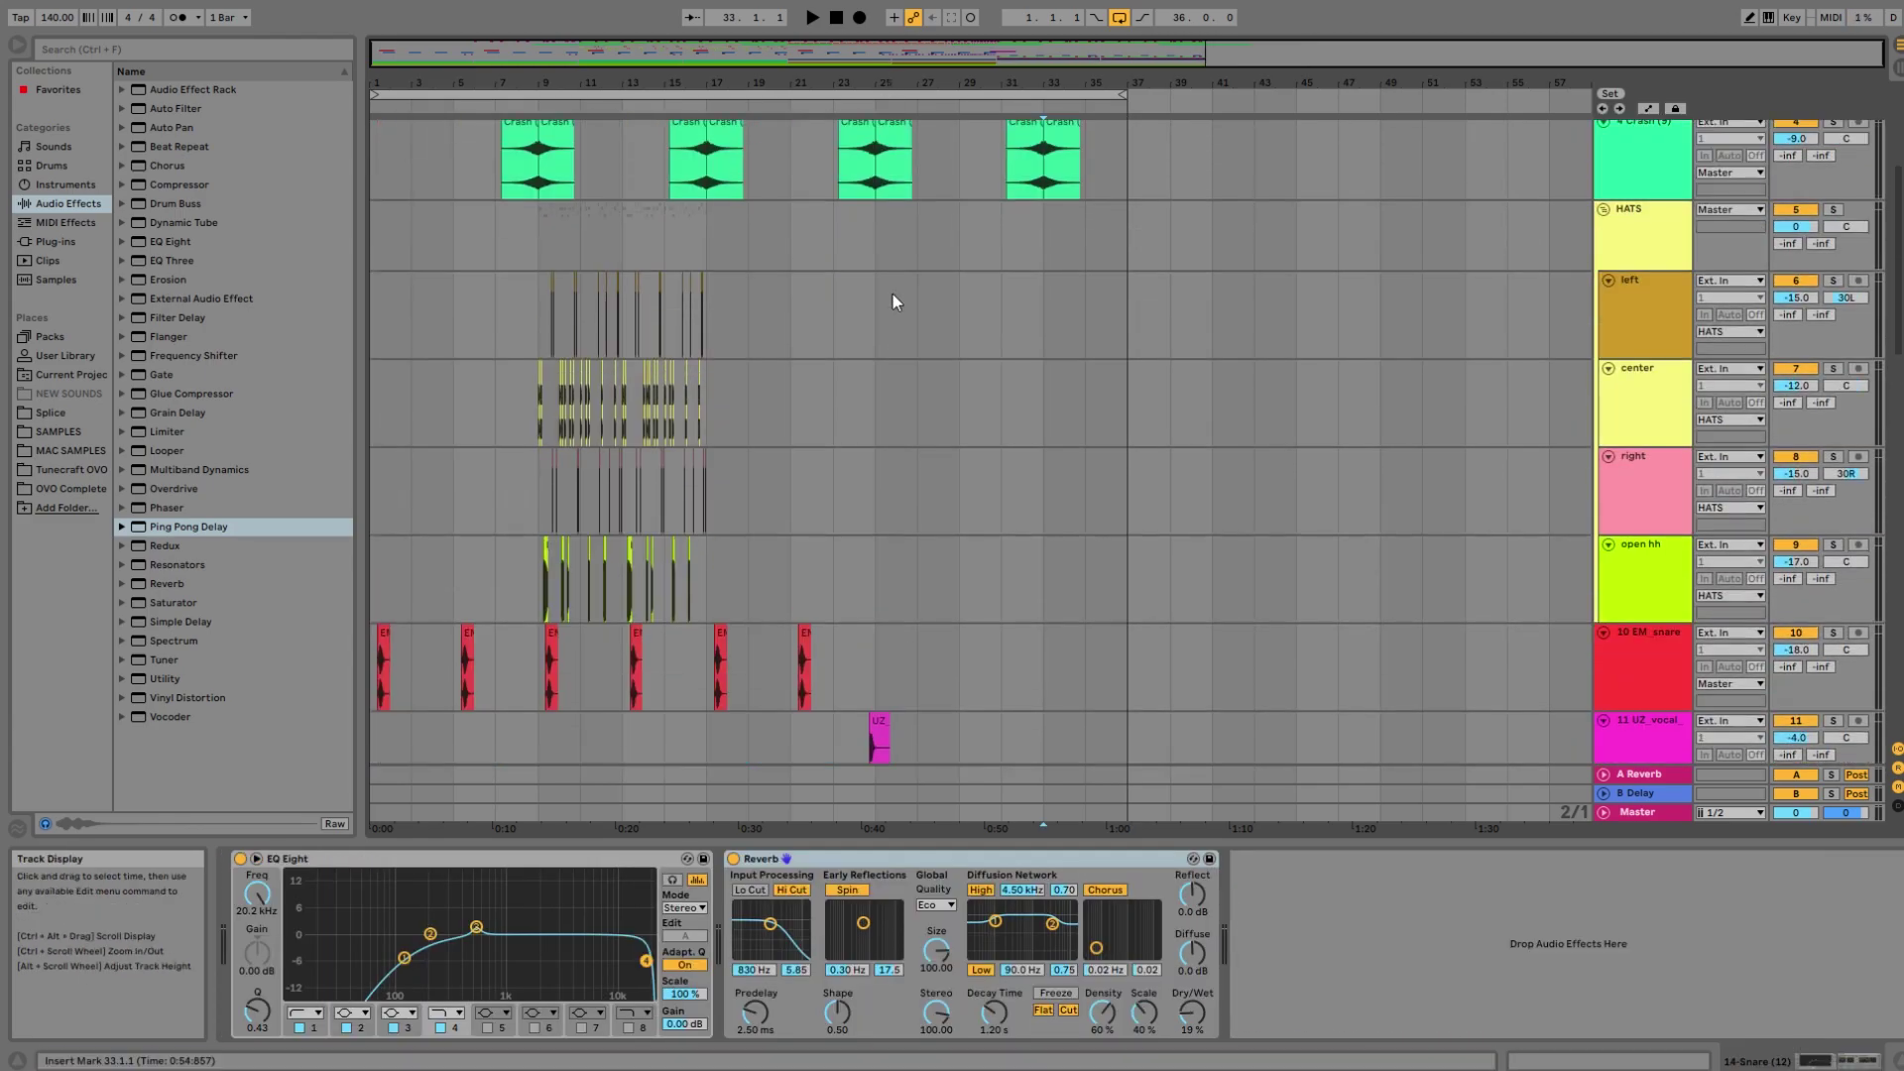
scroll(893, 293, "up", 2)
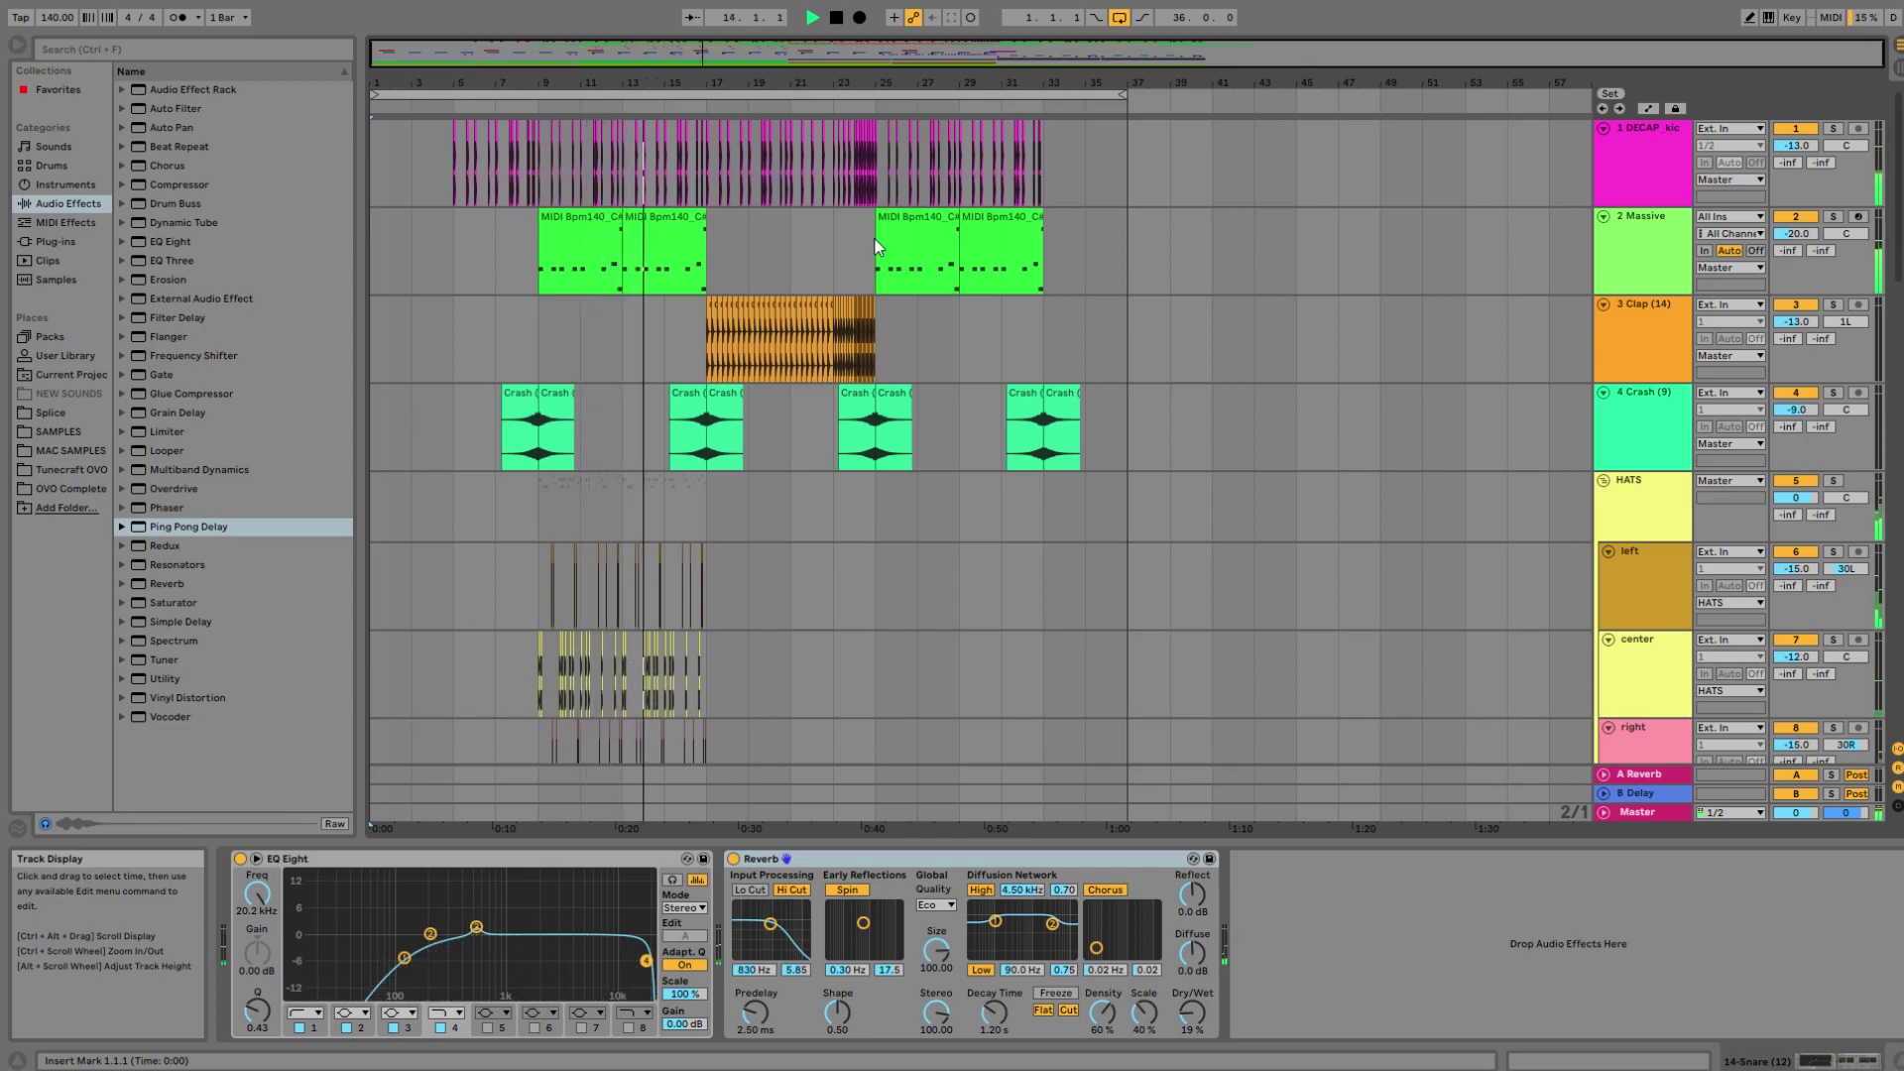
scroll(1194, 503, "down", 10)
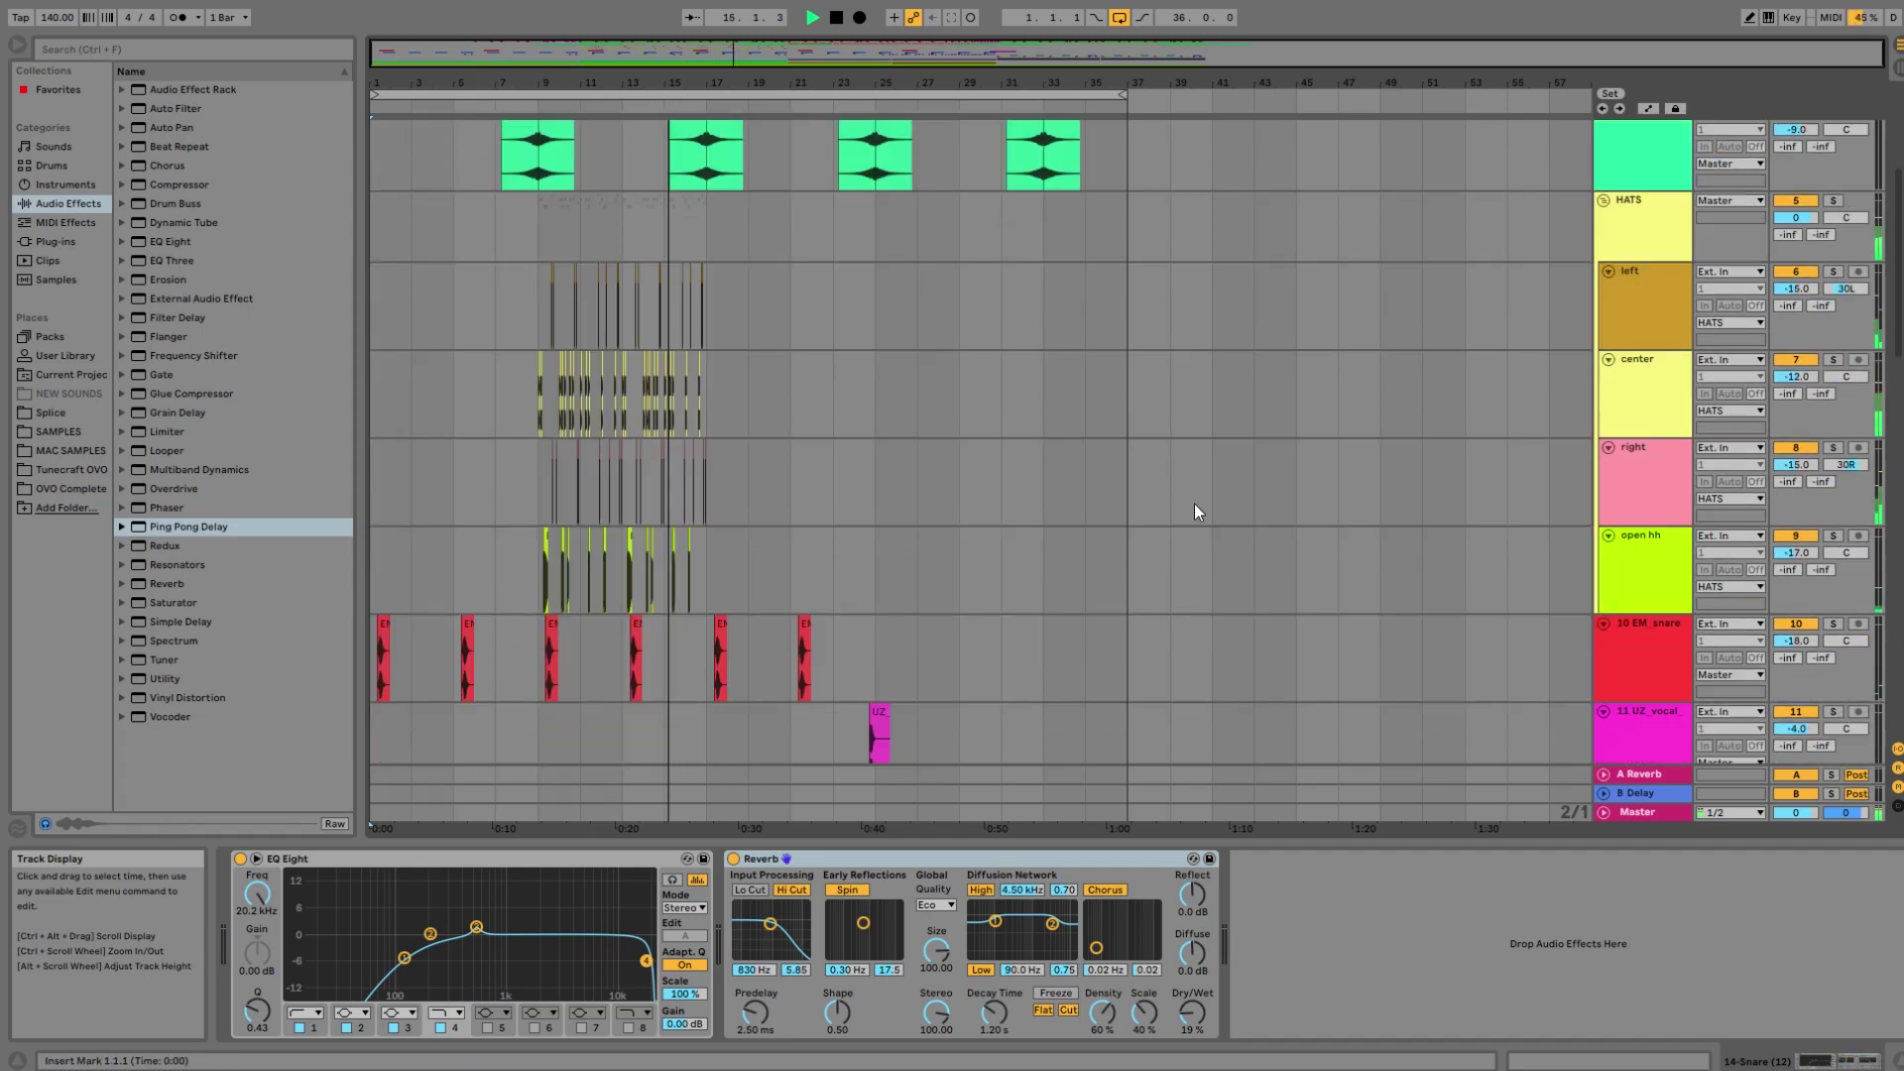
Play the arrangement on to the end of the drop while checking the Serum and drum tracks, and stop playback.
scroll(1305, 575, "down", 8)
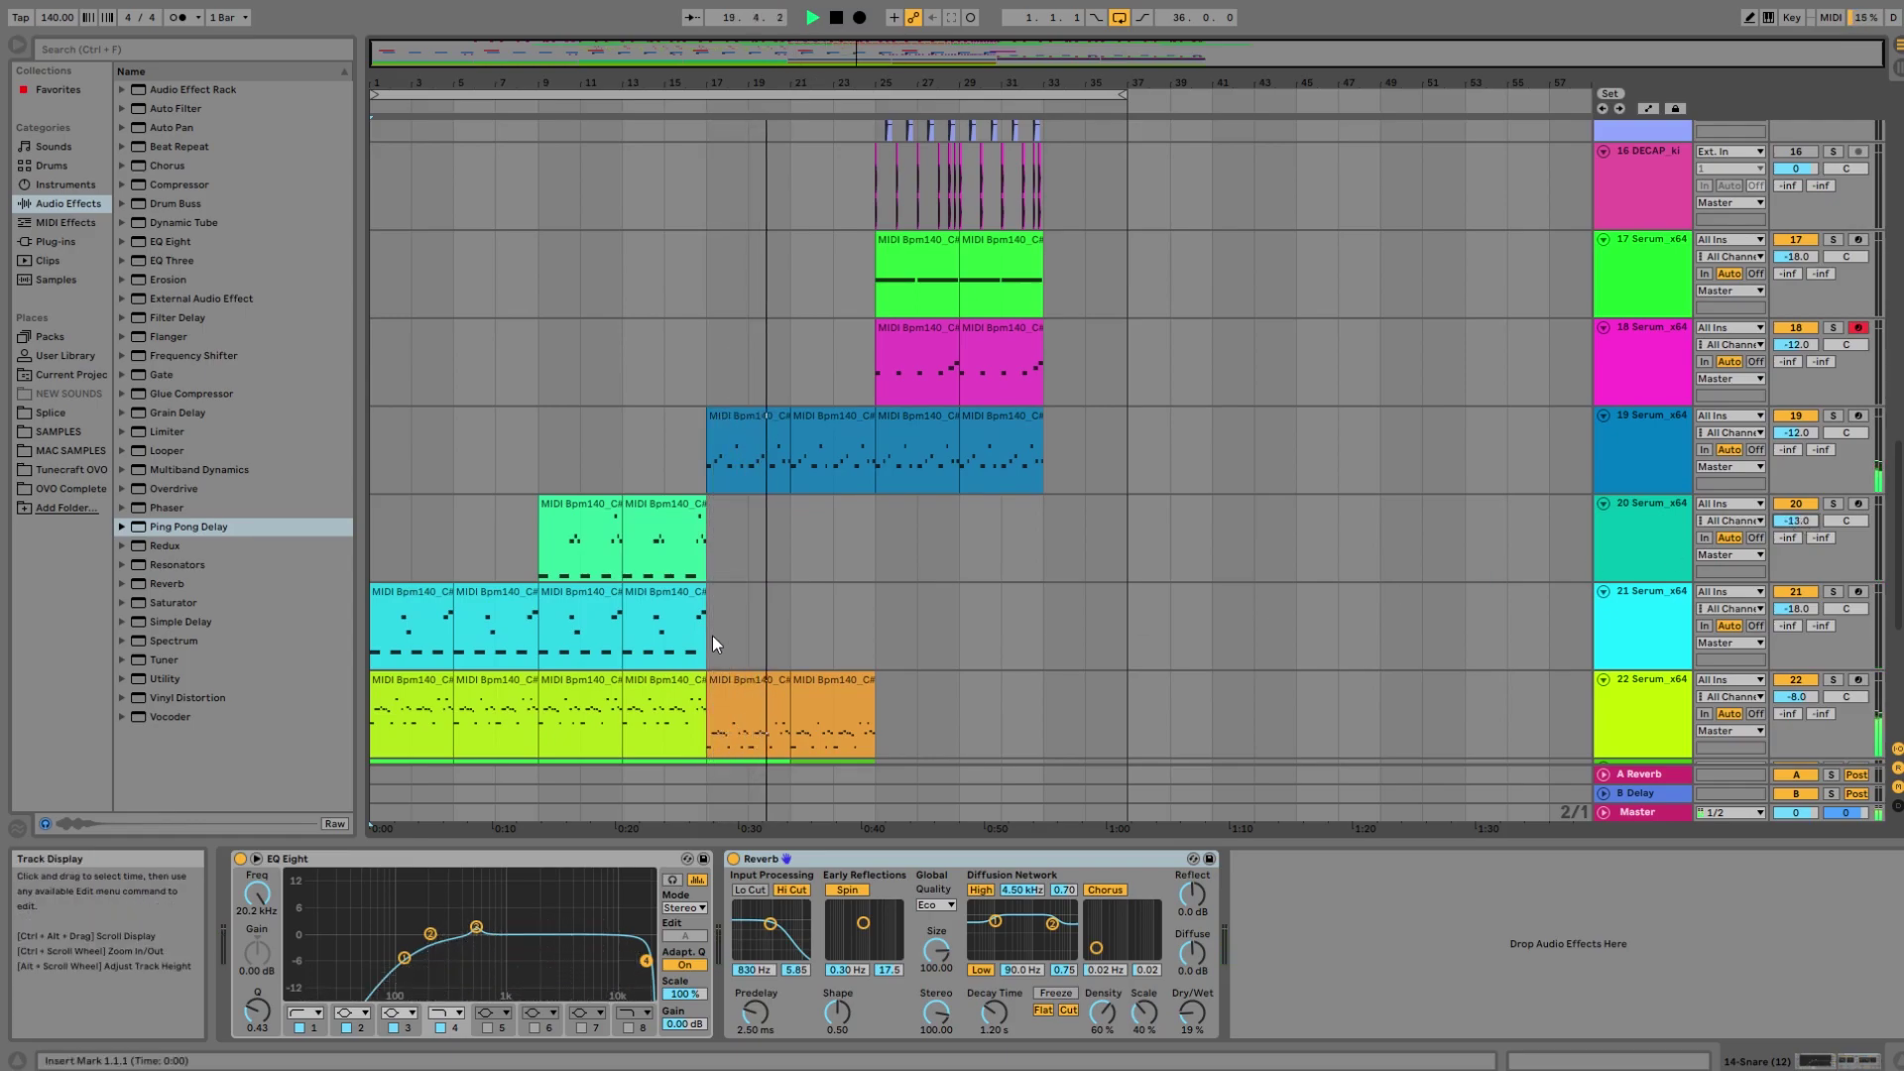
scroll(712, 634, "down", 1)
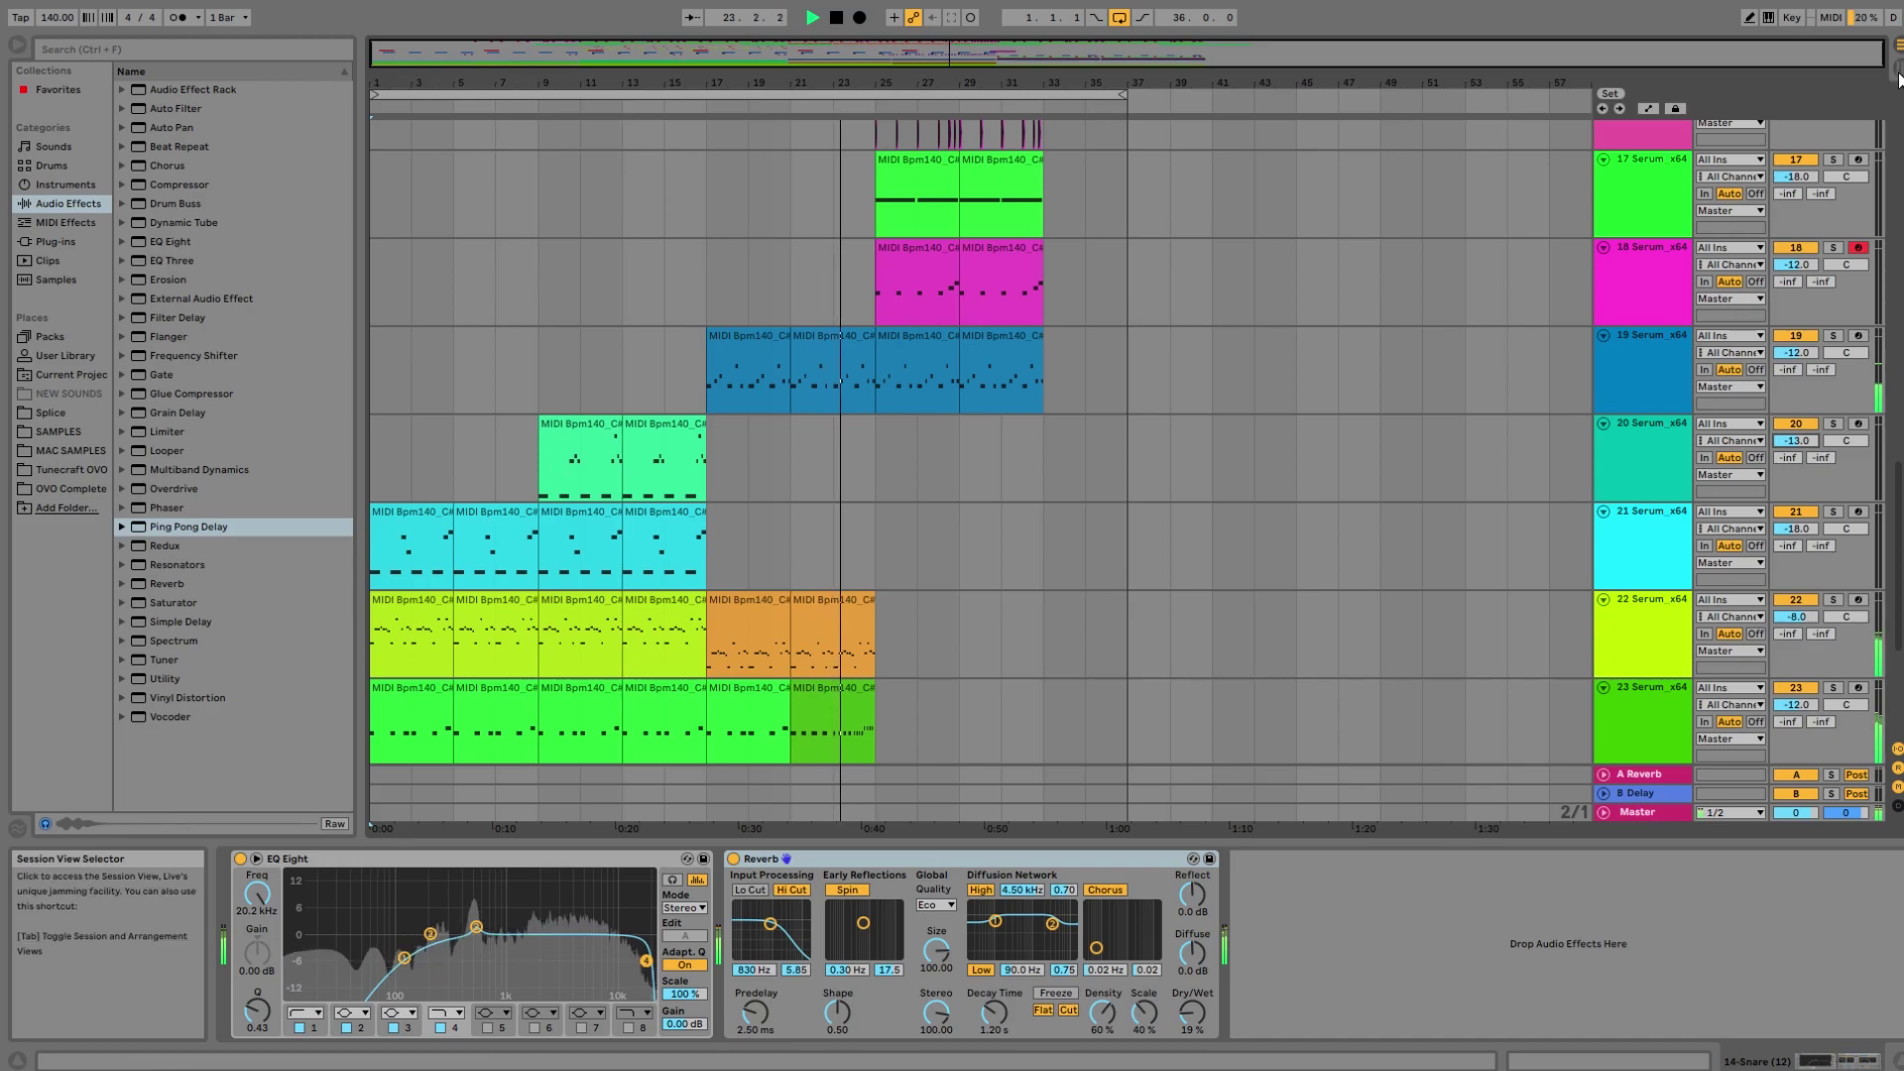
scroll(1299, 587, "up", 5)
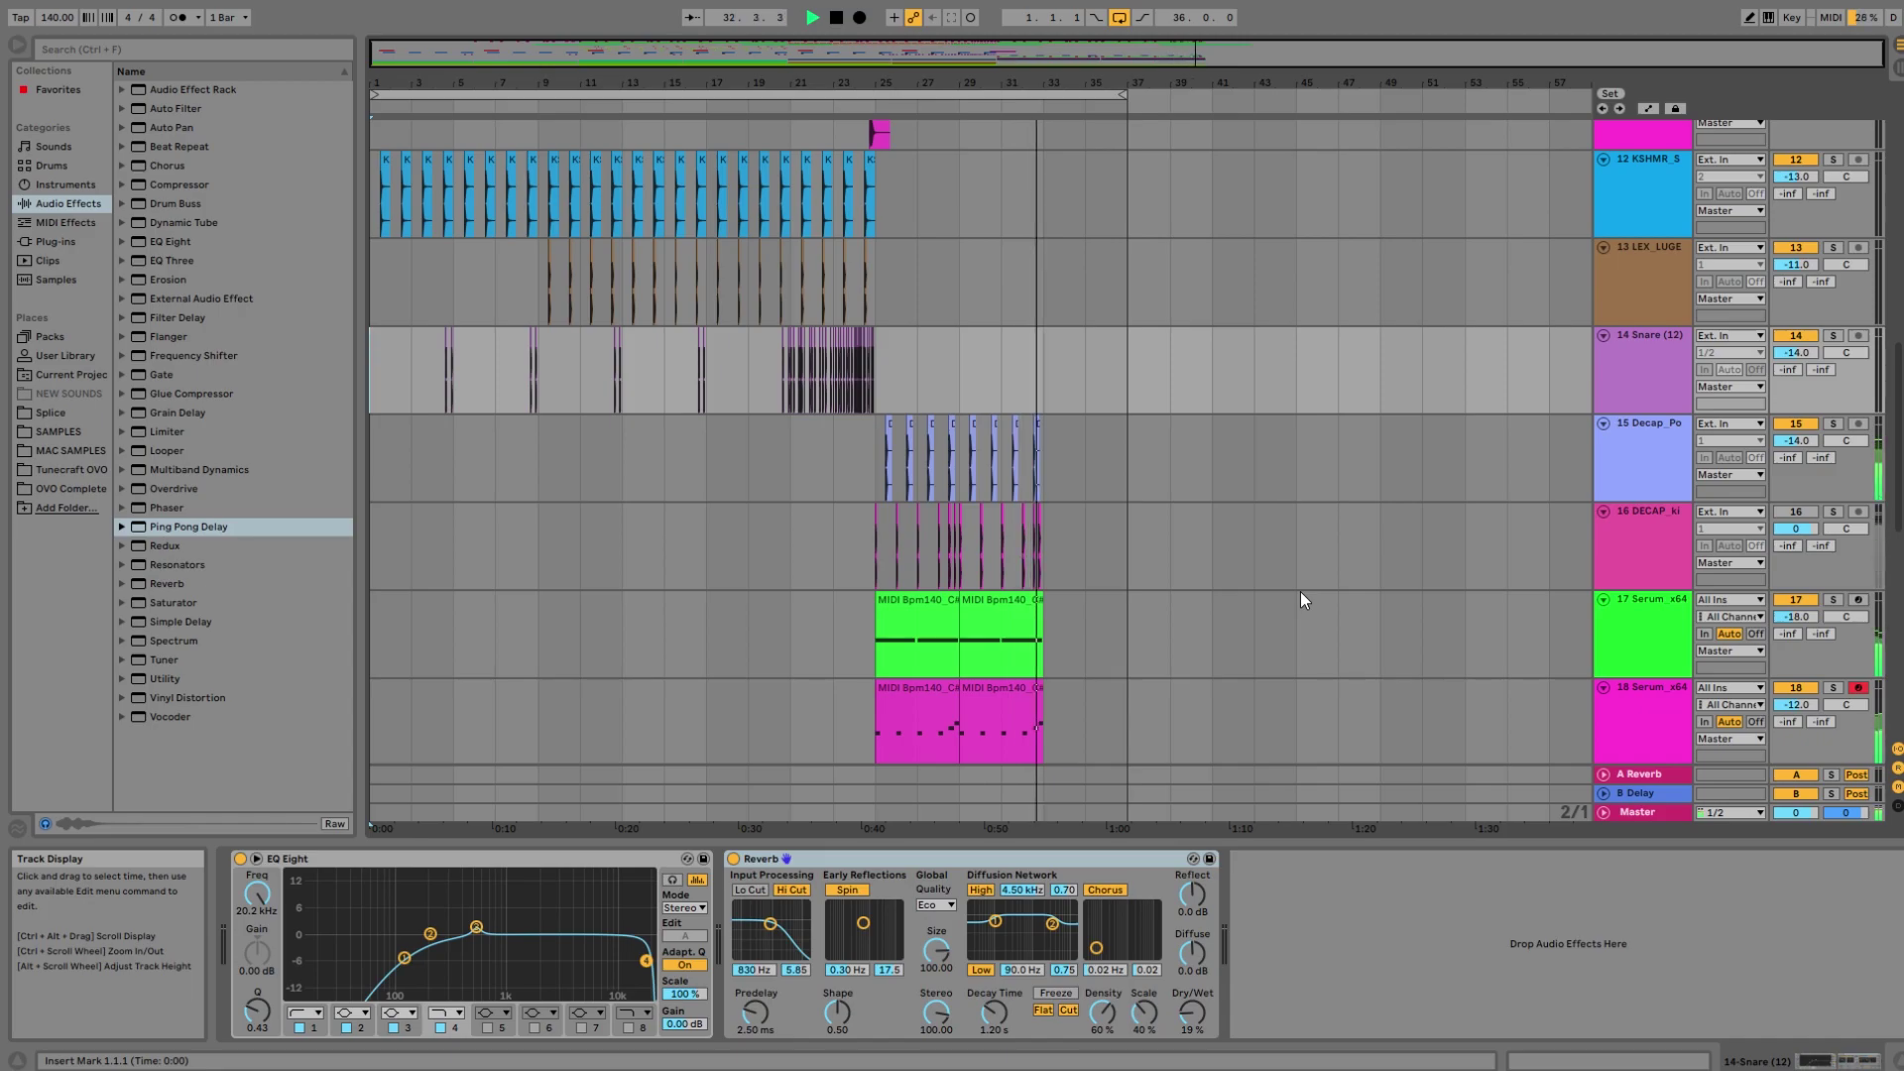
key("space")
Balance the Serum volumes during playback, setting track 17 to -16, track 18 to -10, track 19 to -11 and track 23 to -13, and save the set.
scroll(1302, 592, "down", 8)
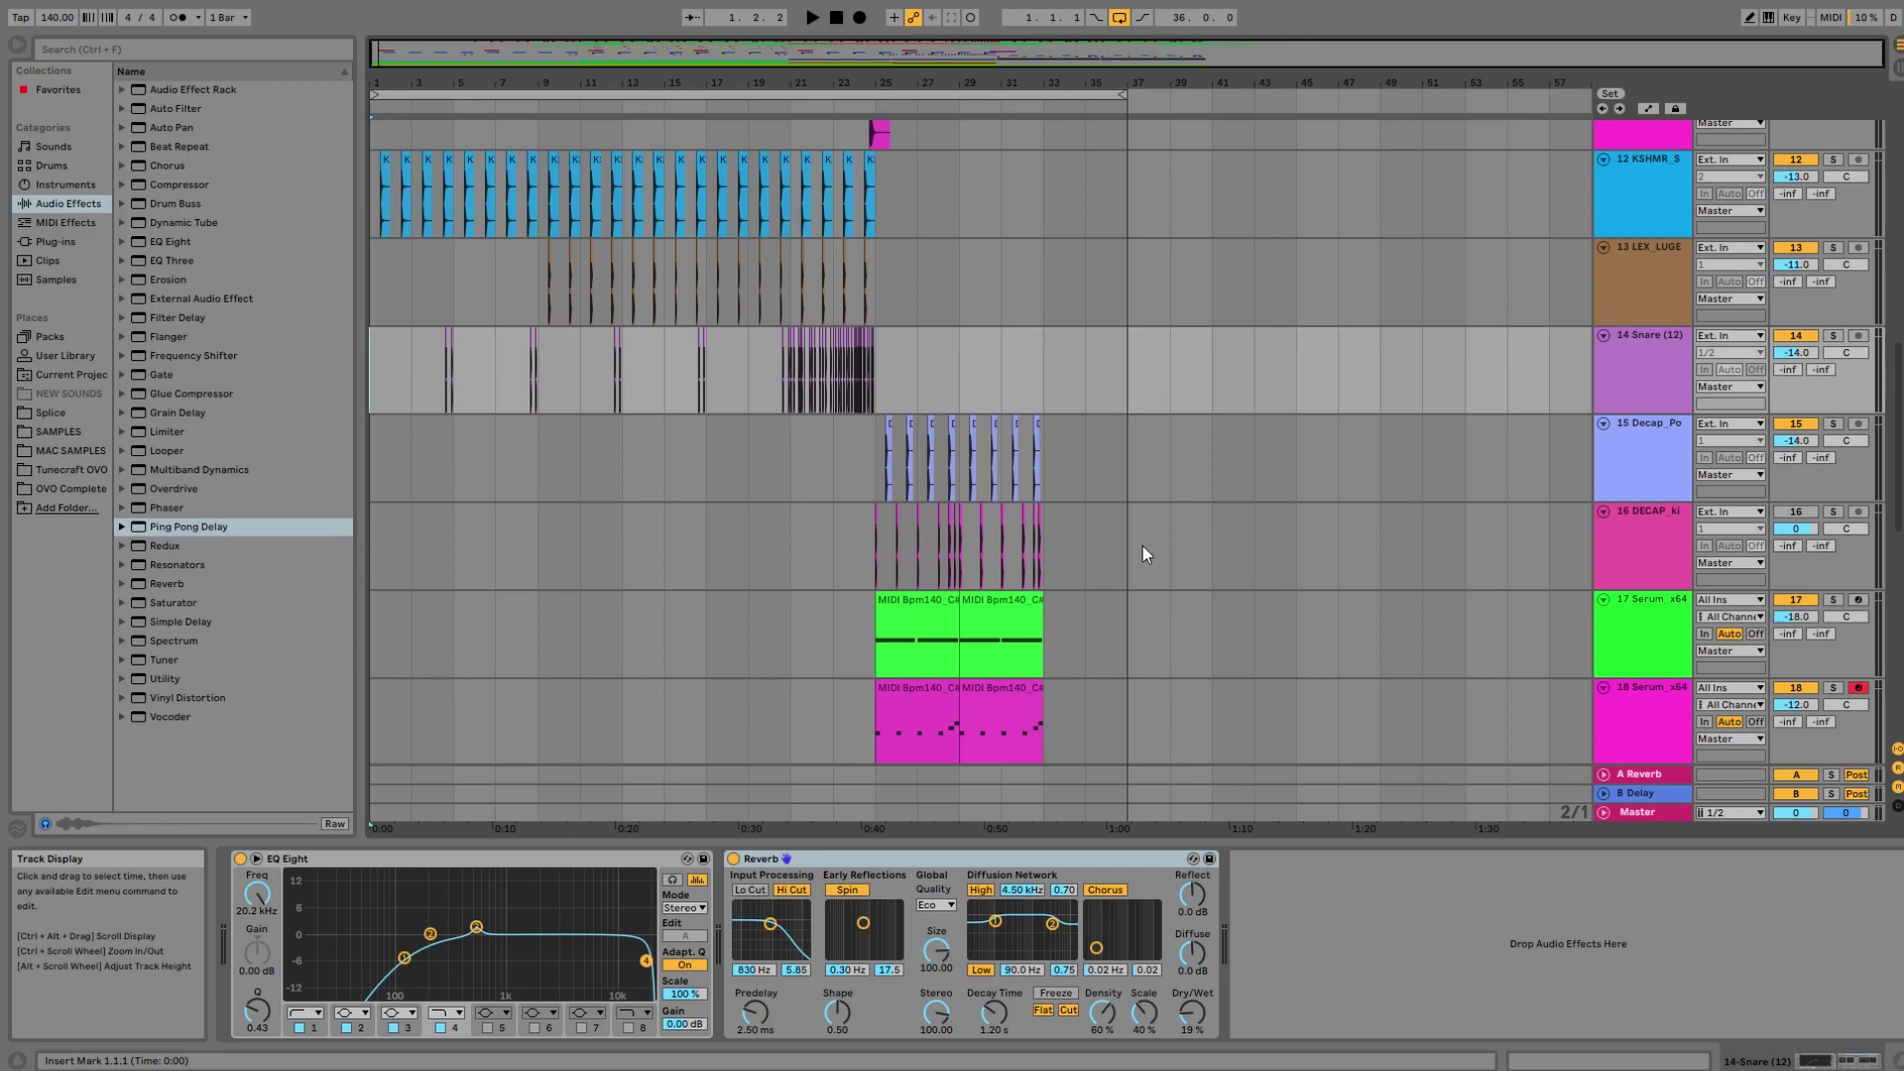
left_click(549, 454)
key("space")
key("space")
key("space")
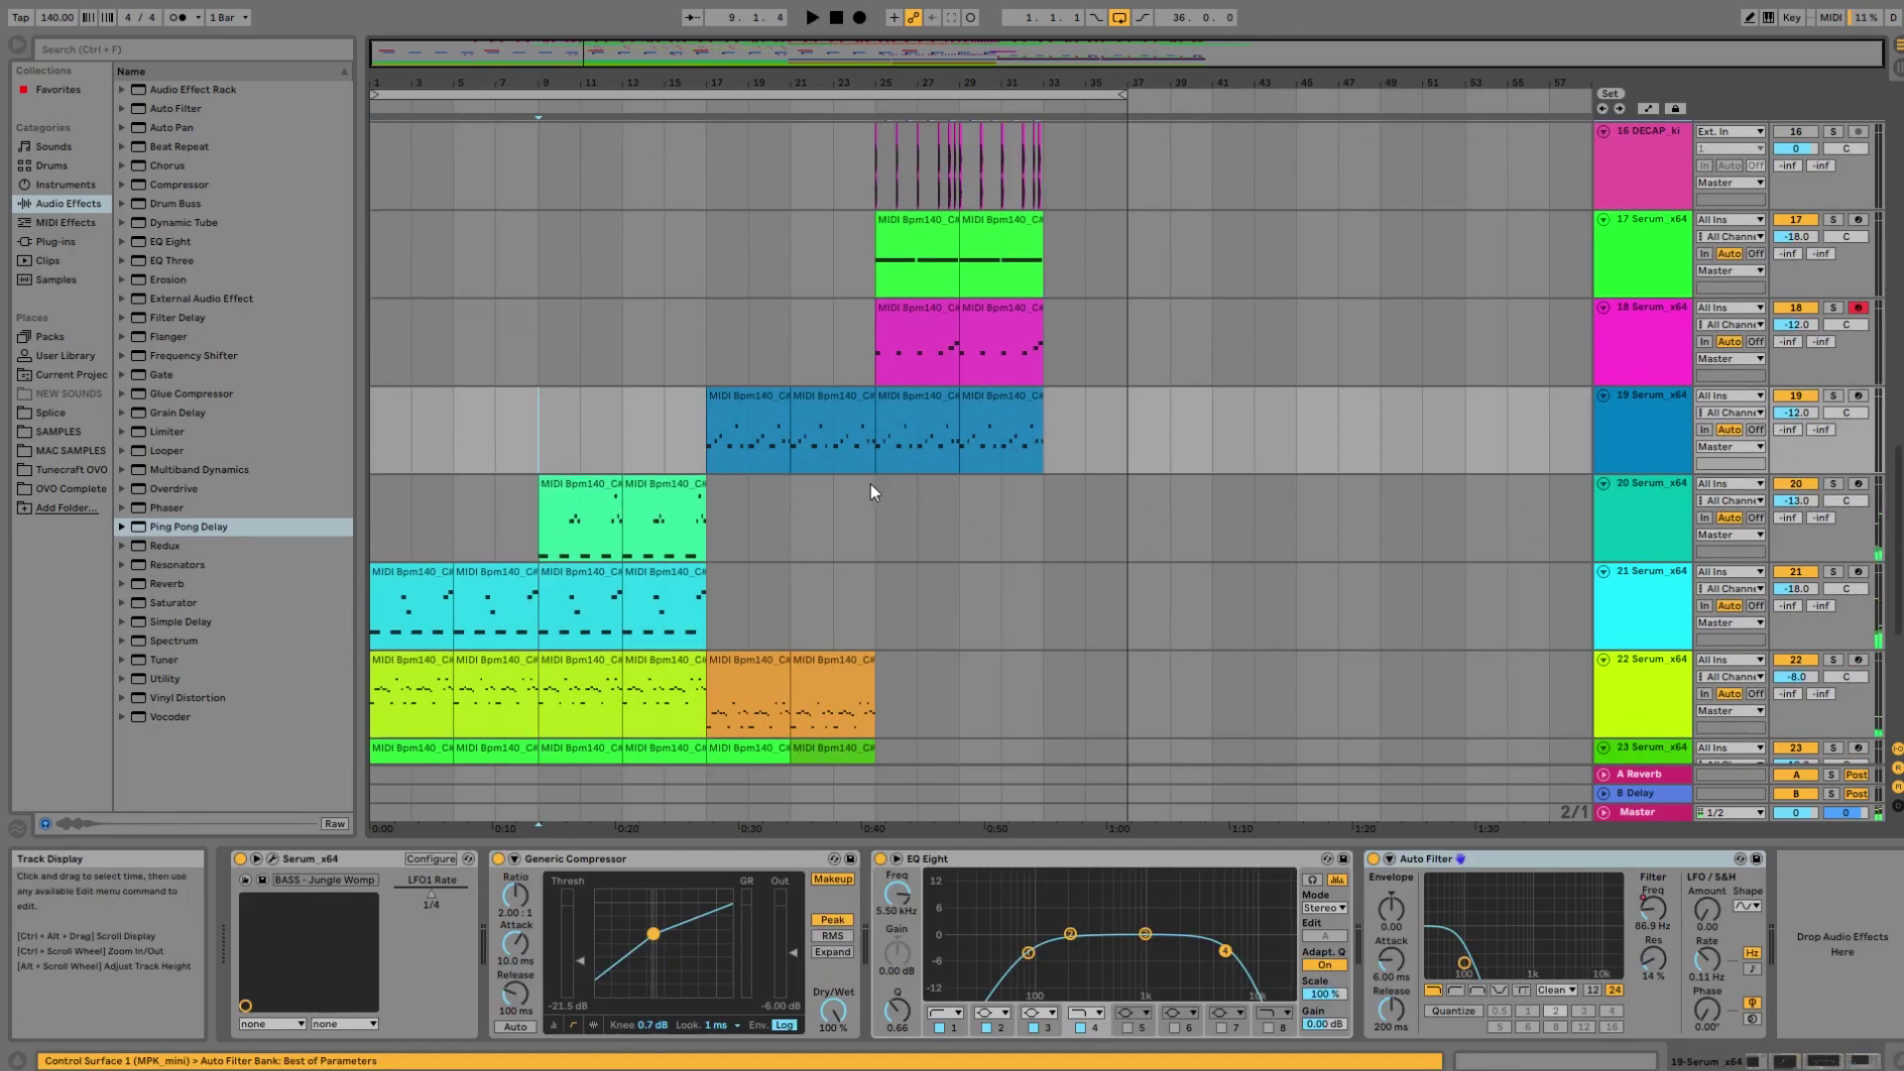
key("space")
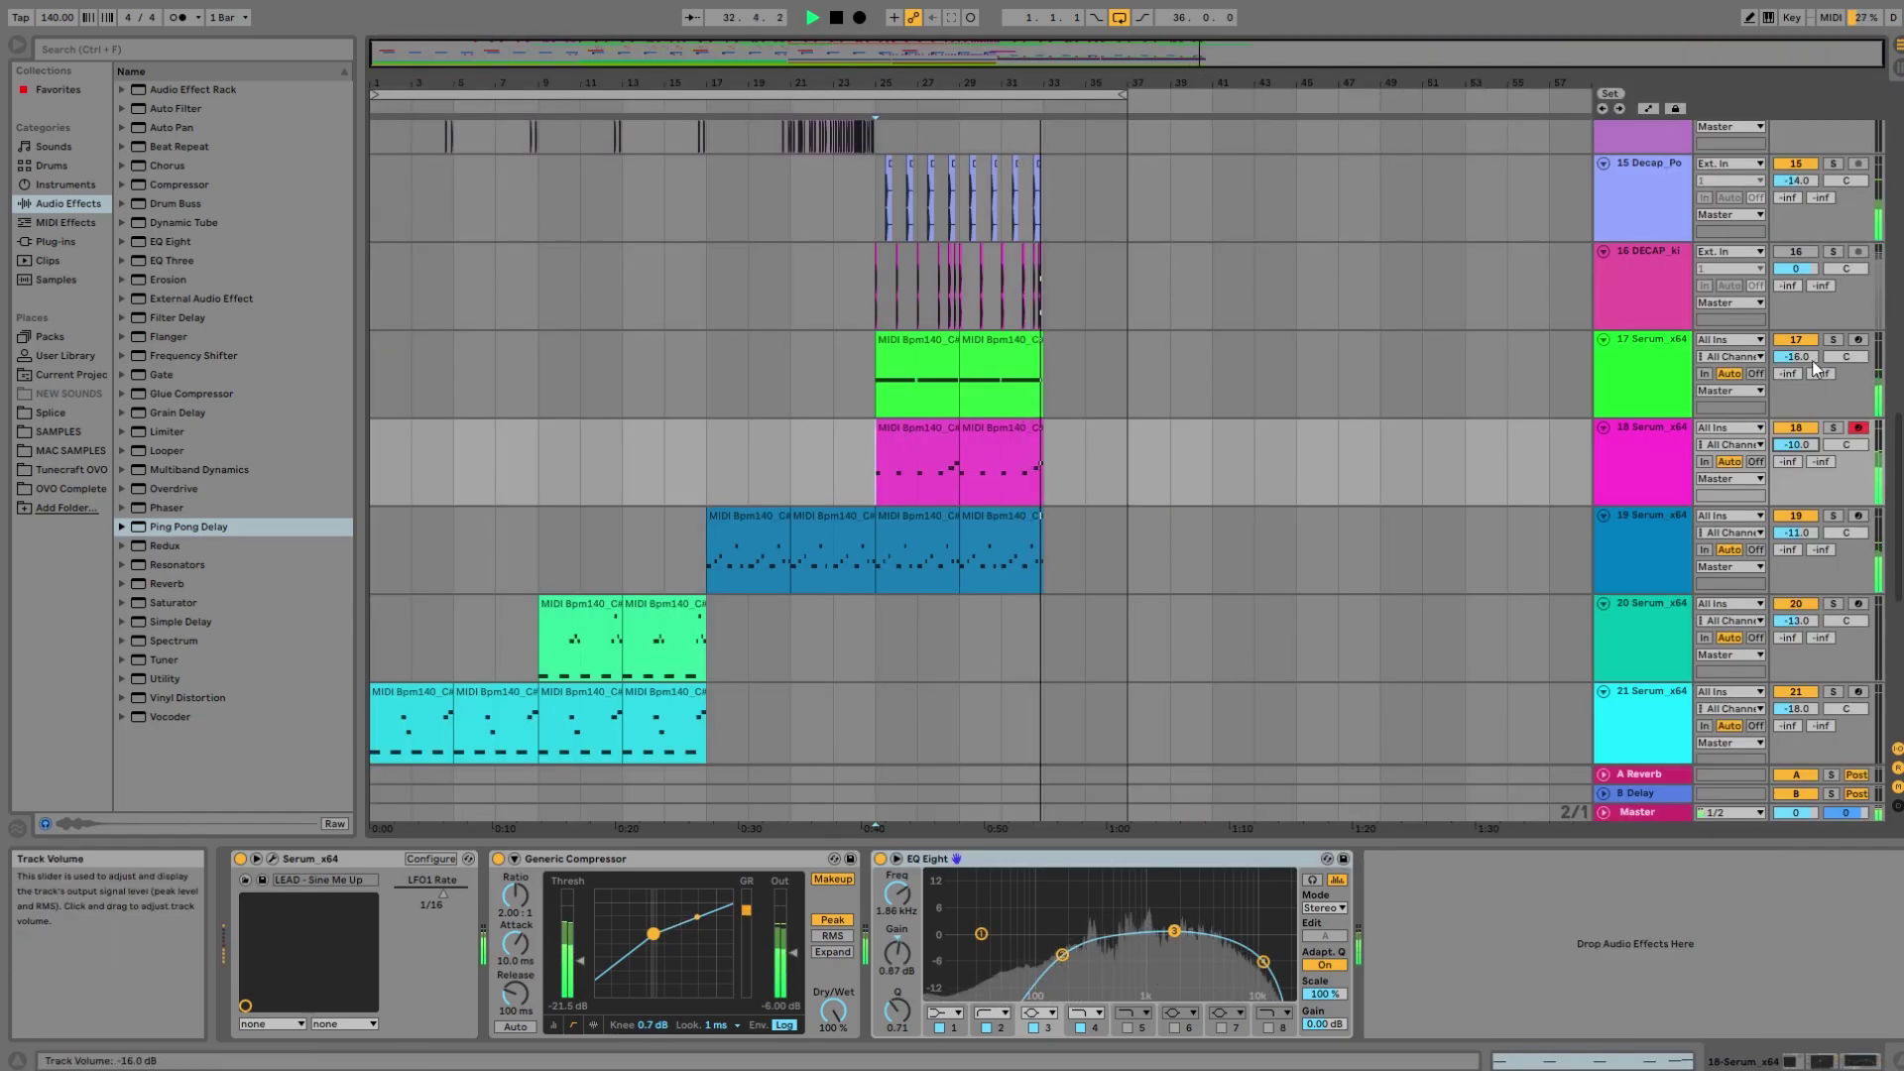
key("space")
key("ctrl+s")
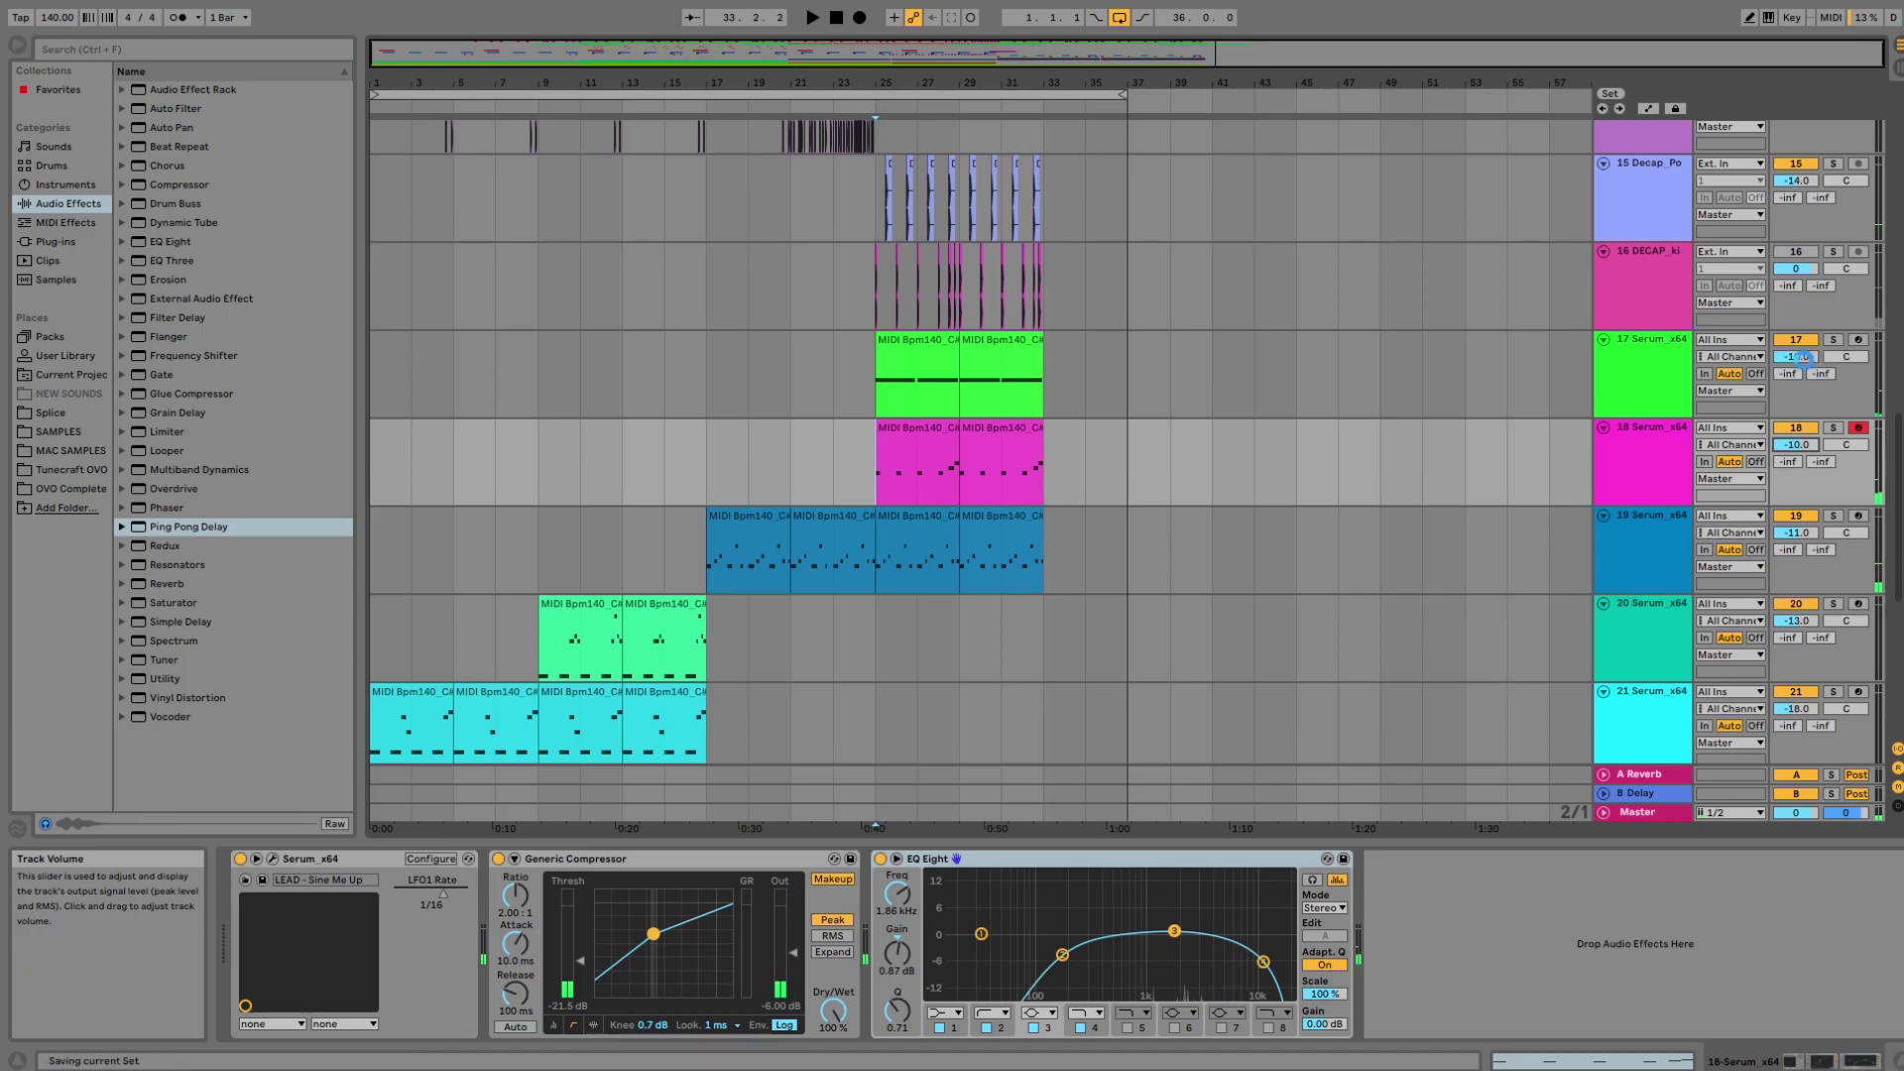
Try repeating the last MIDI clip of Serum track 21 at bar 17 while playing from bar 15, and remove the copy.
left_click(683, 507)
scroll(694, 521, "down", 3)
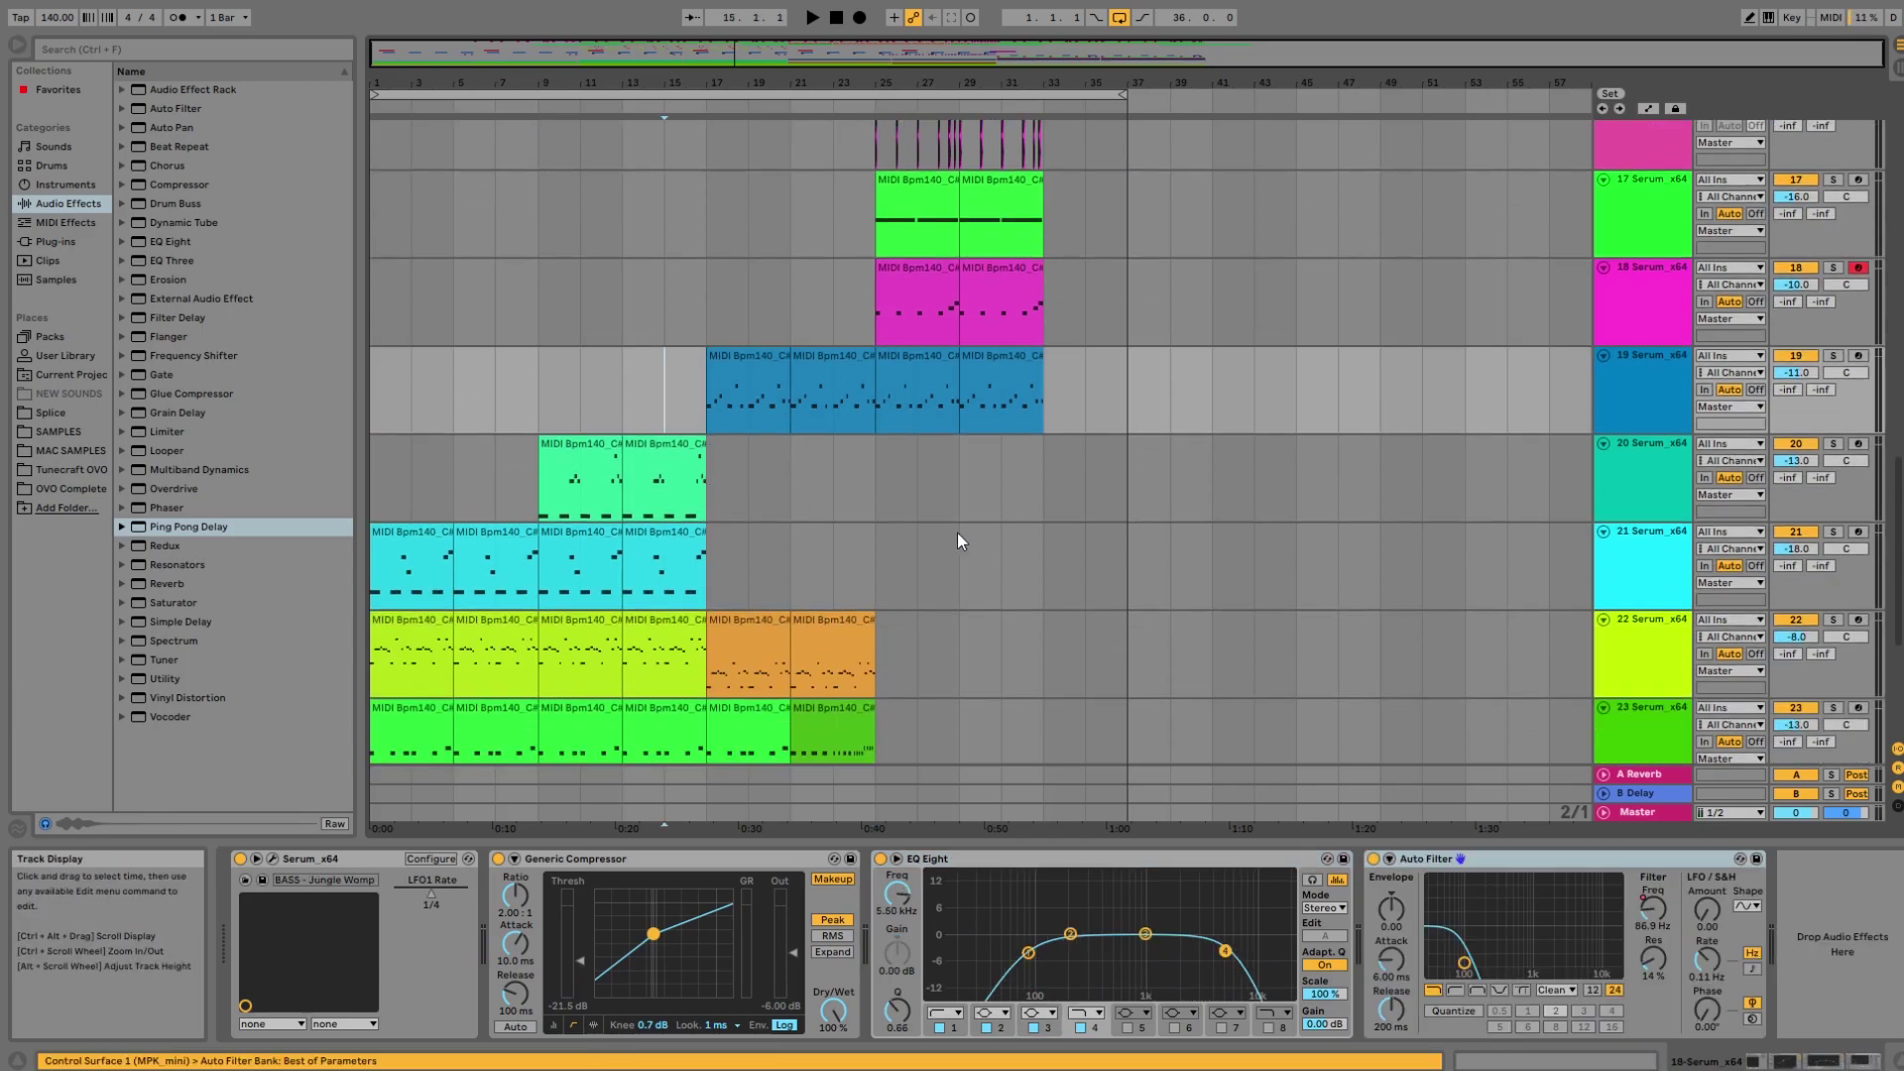
scroll(936, 534, "down", 2)
key("space")
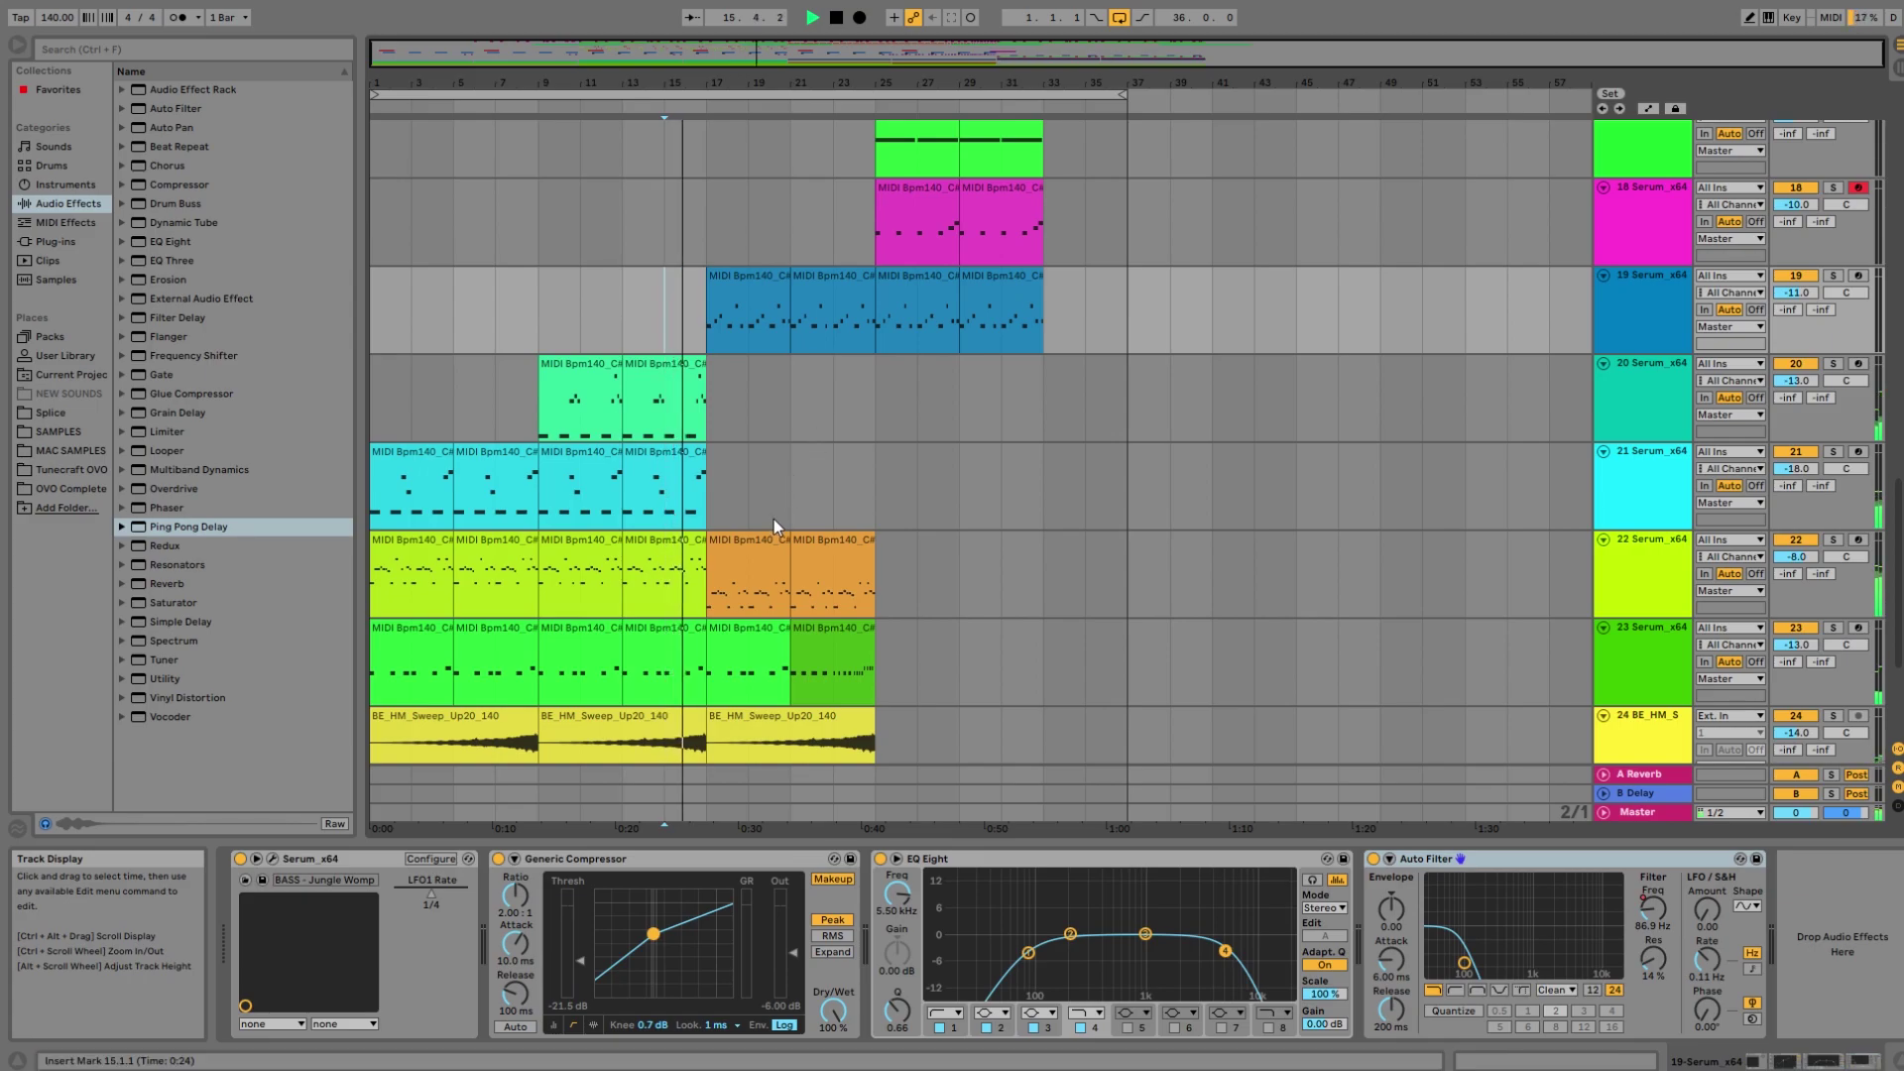
left_click(695, 458)
key("ctrl+d")
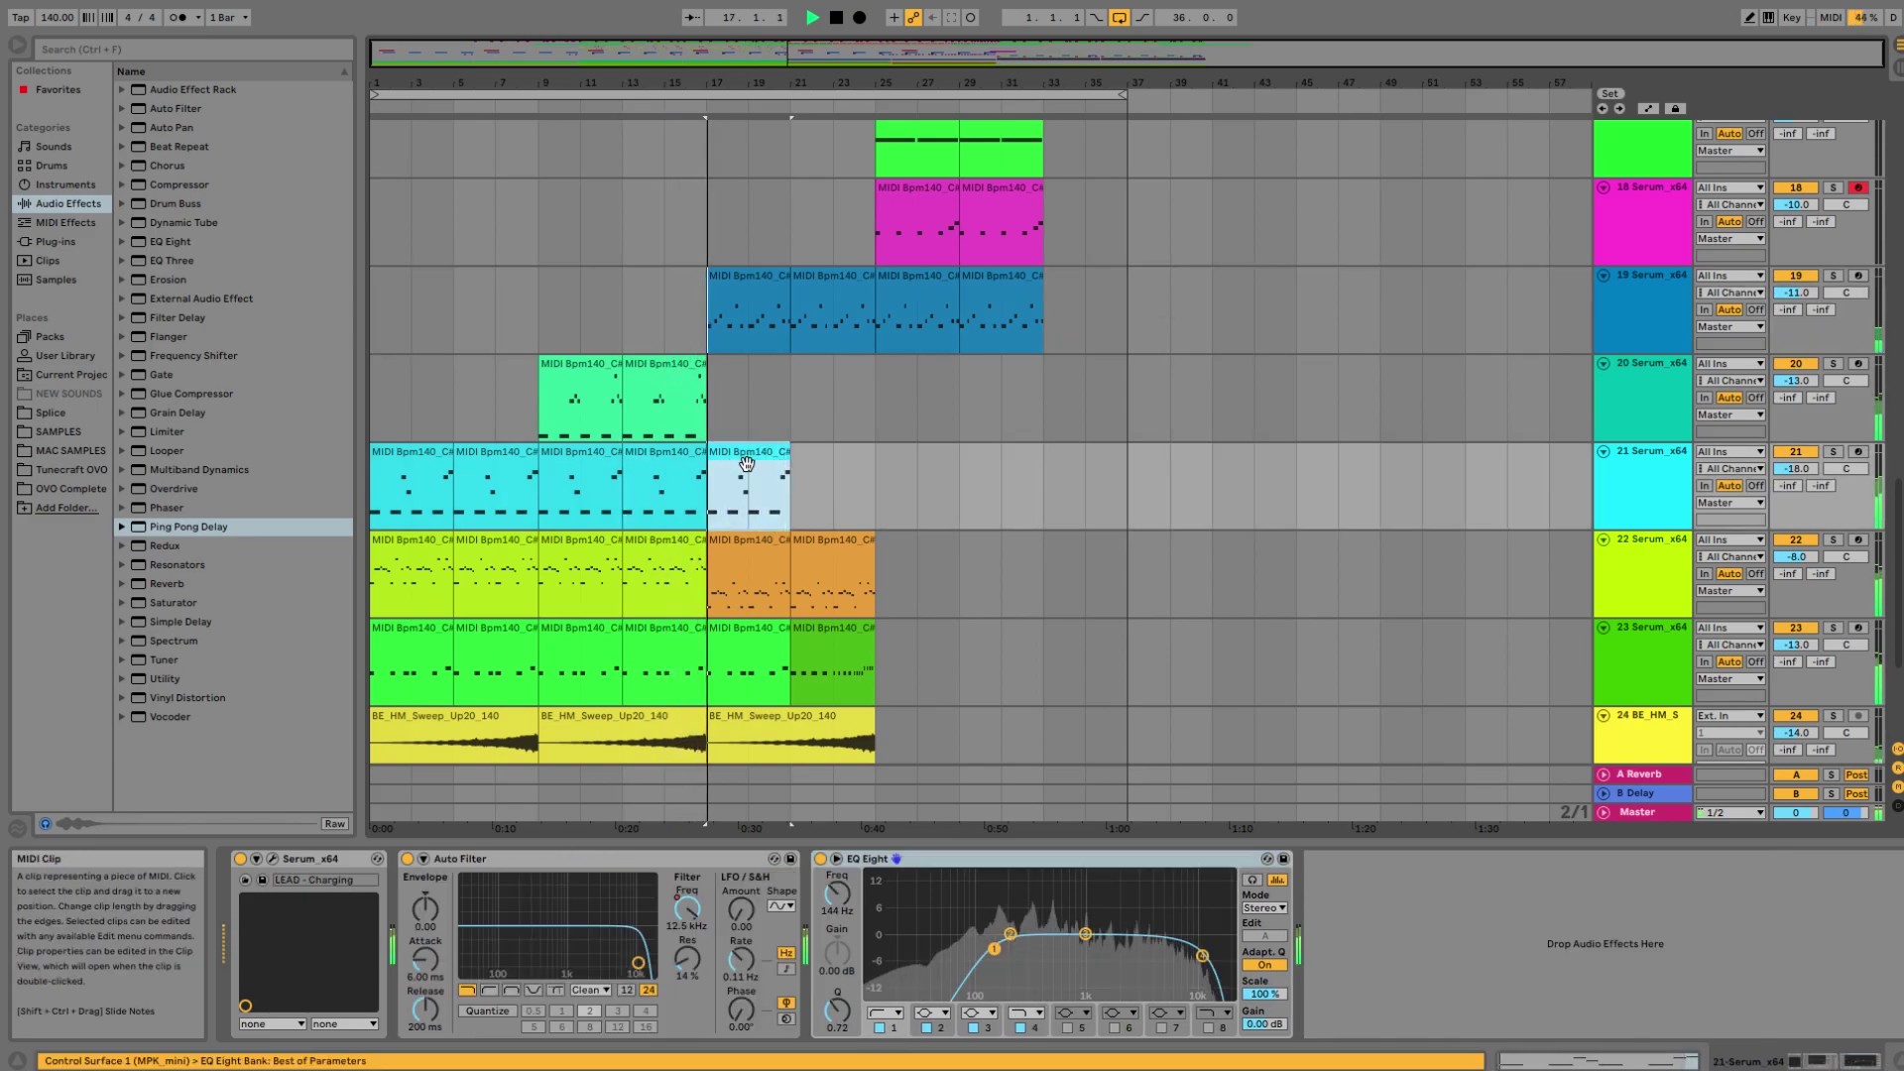
key("space")
double_click(751, 462)
key("Delete")
Duplicate the two Serum track 20 clips from bars 9–17 to bar 17, and transpose all notes of the first copy down one octave.
left_click_drag(705, 216, 532, 216)
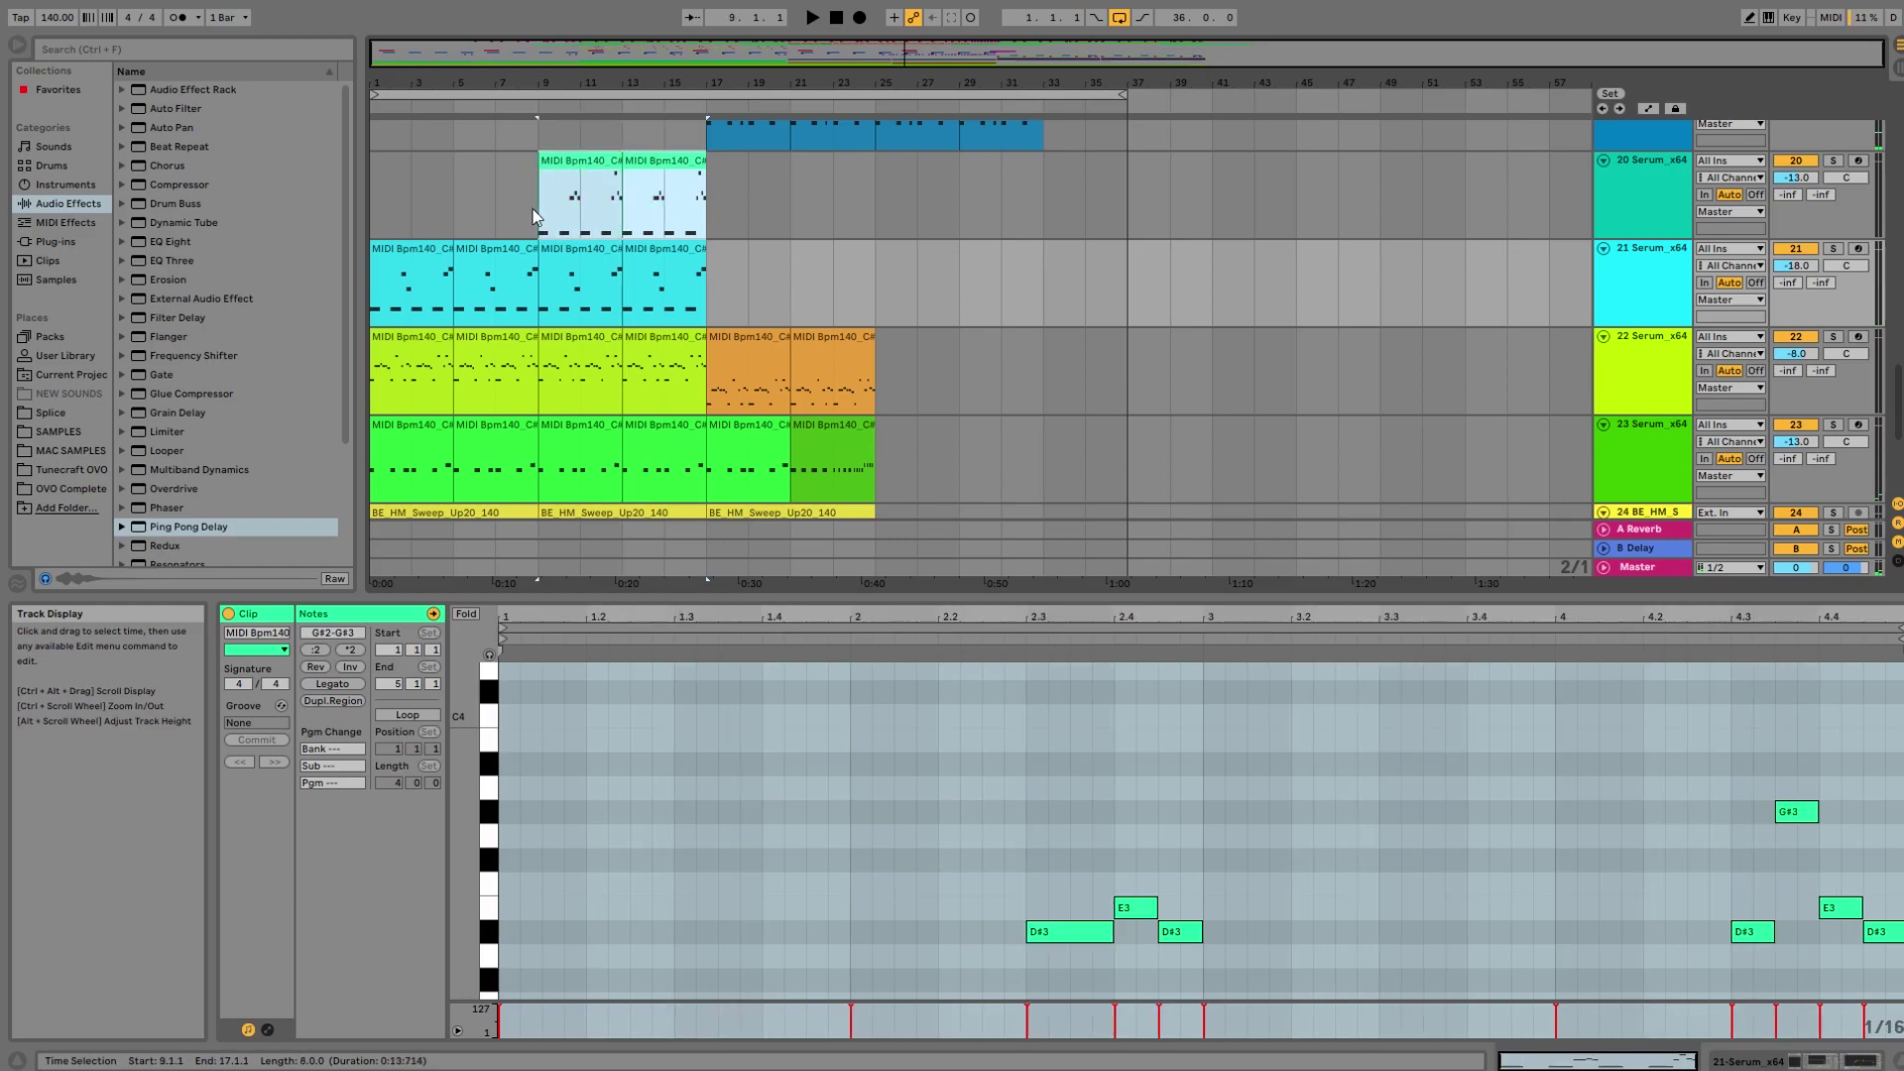
left_click_drag(584, 785, 1902, 406)
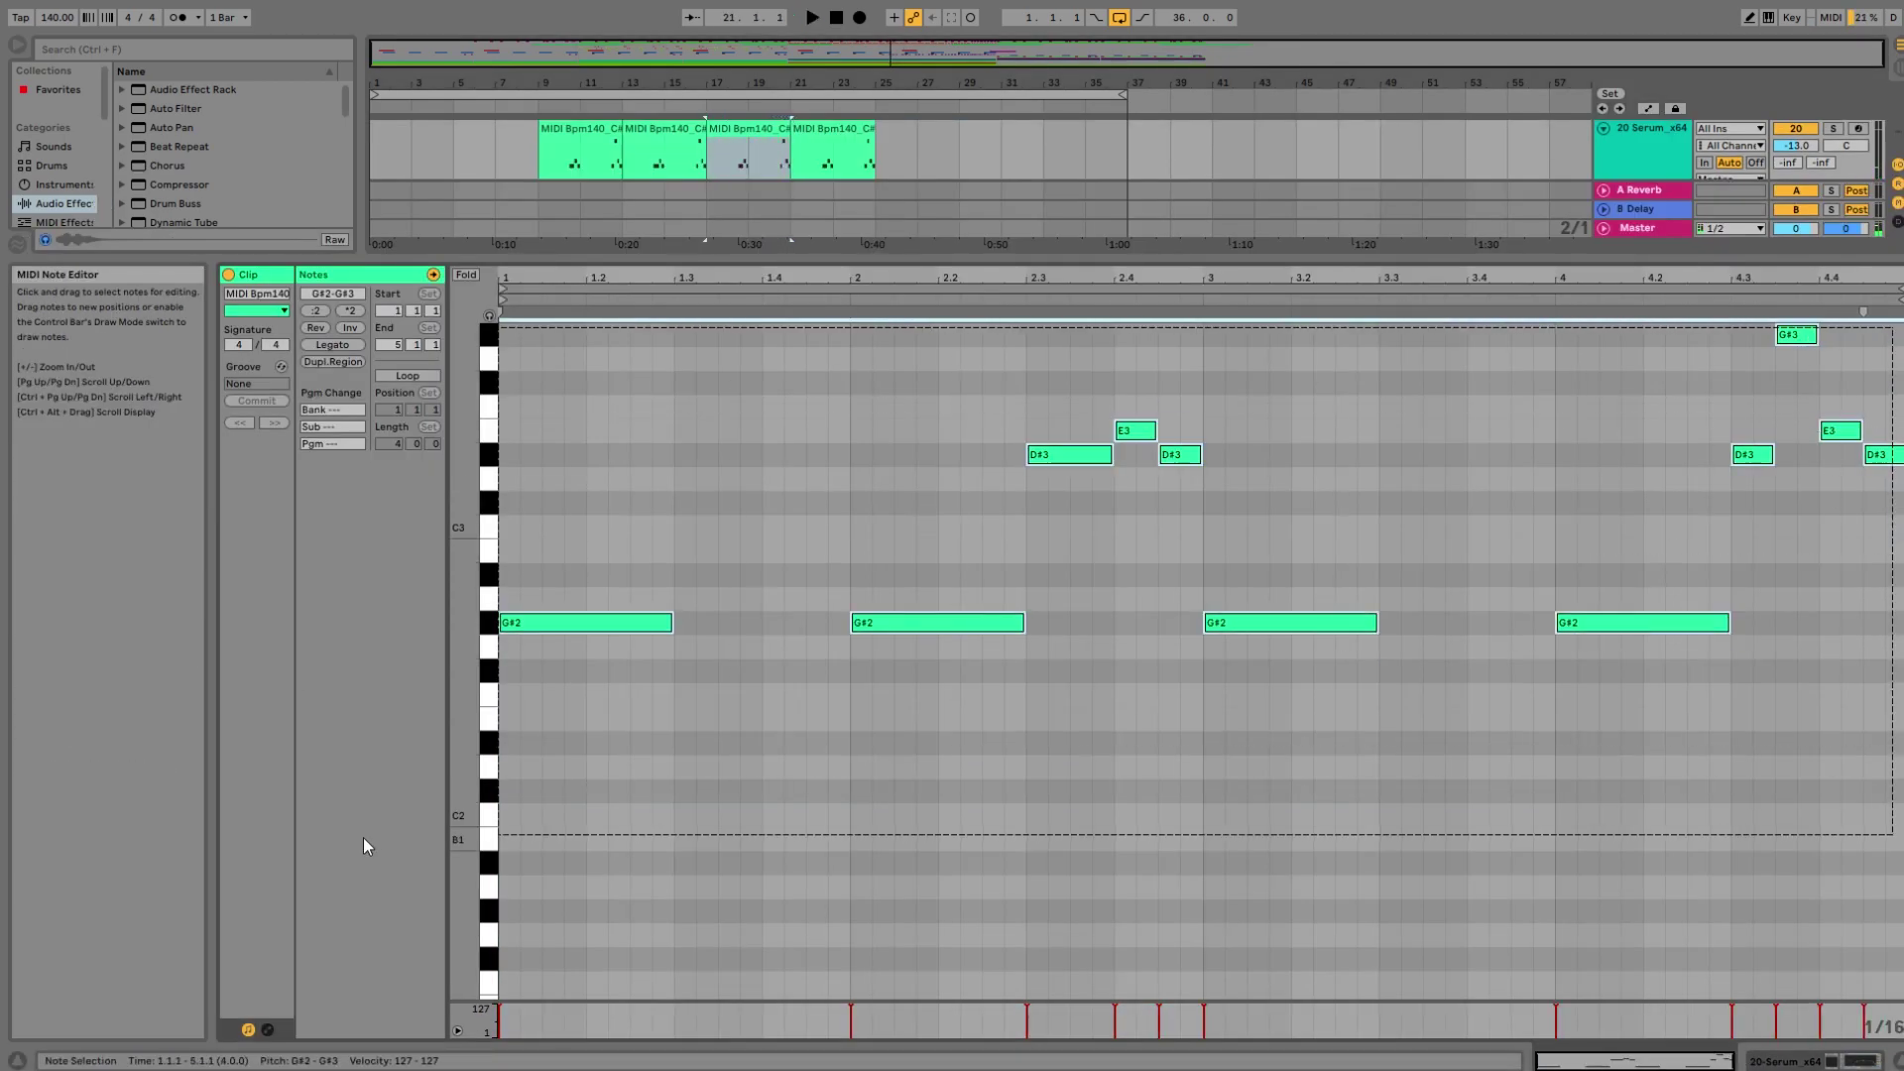
key("ctrl+a")
key("shift+Down")
key("space")
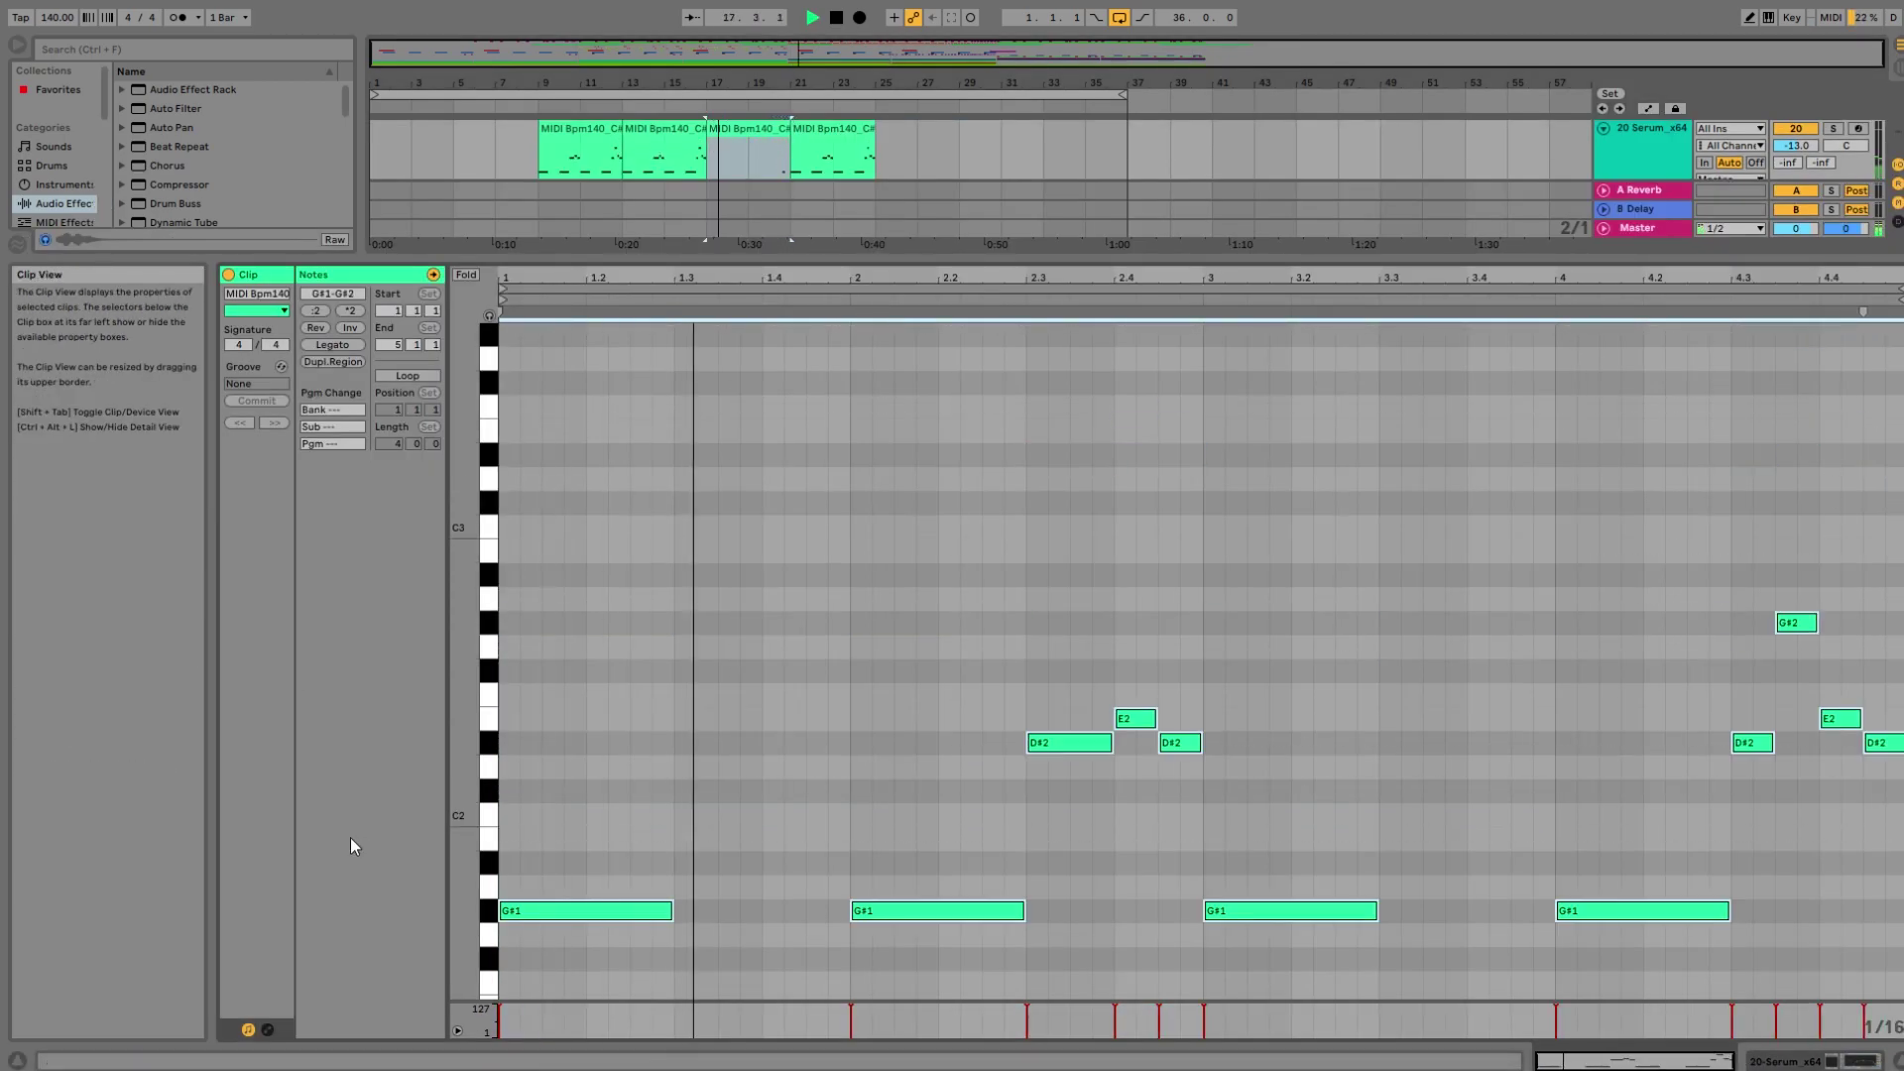
Transpose all notes of the Serum track 20 clip at bar 21 down one octave, and set the loop from bar 1 to bar 35.
left_click(838, 136)
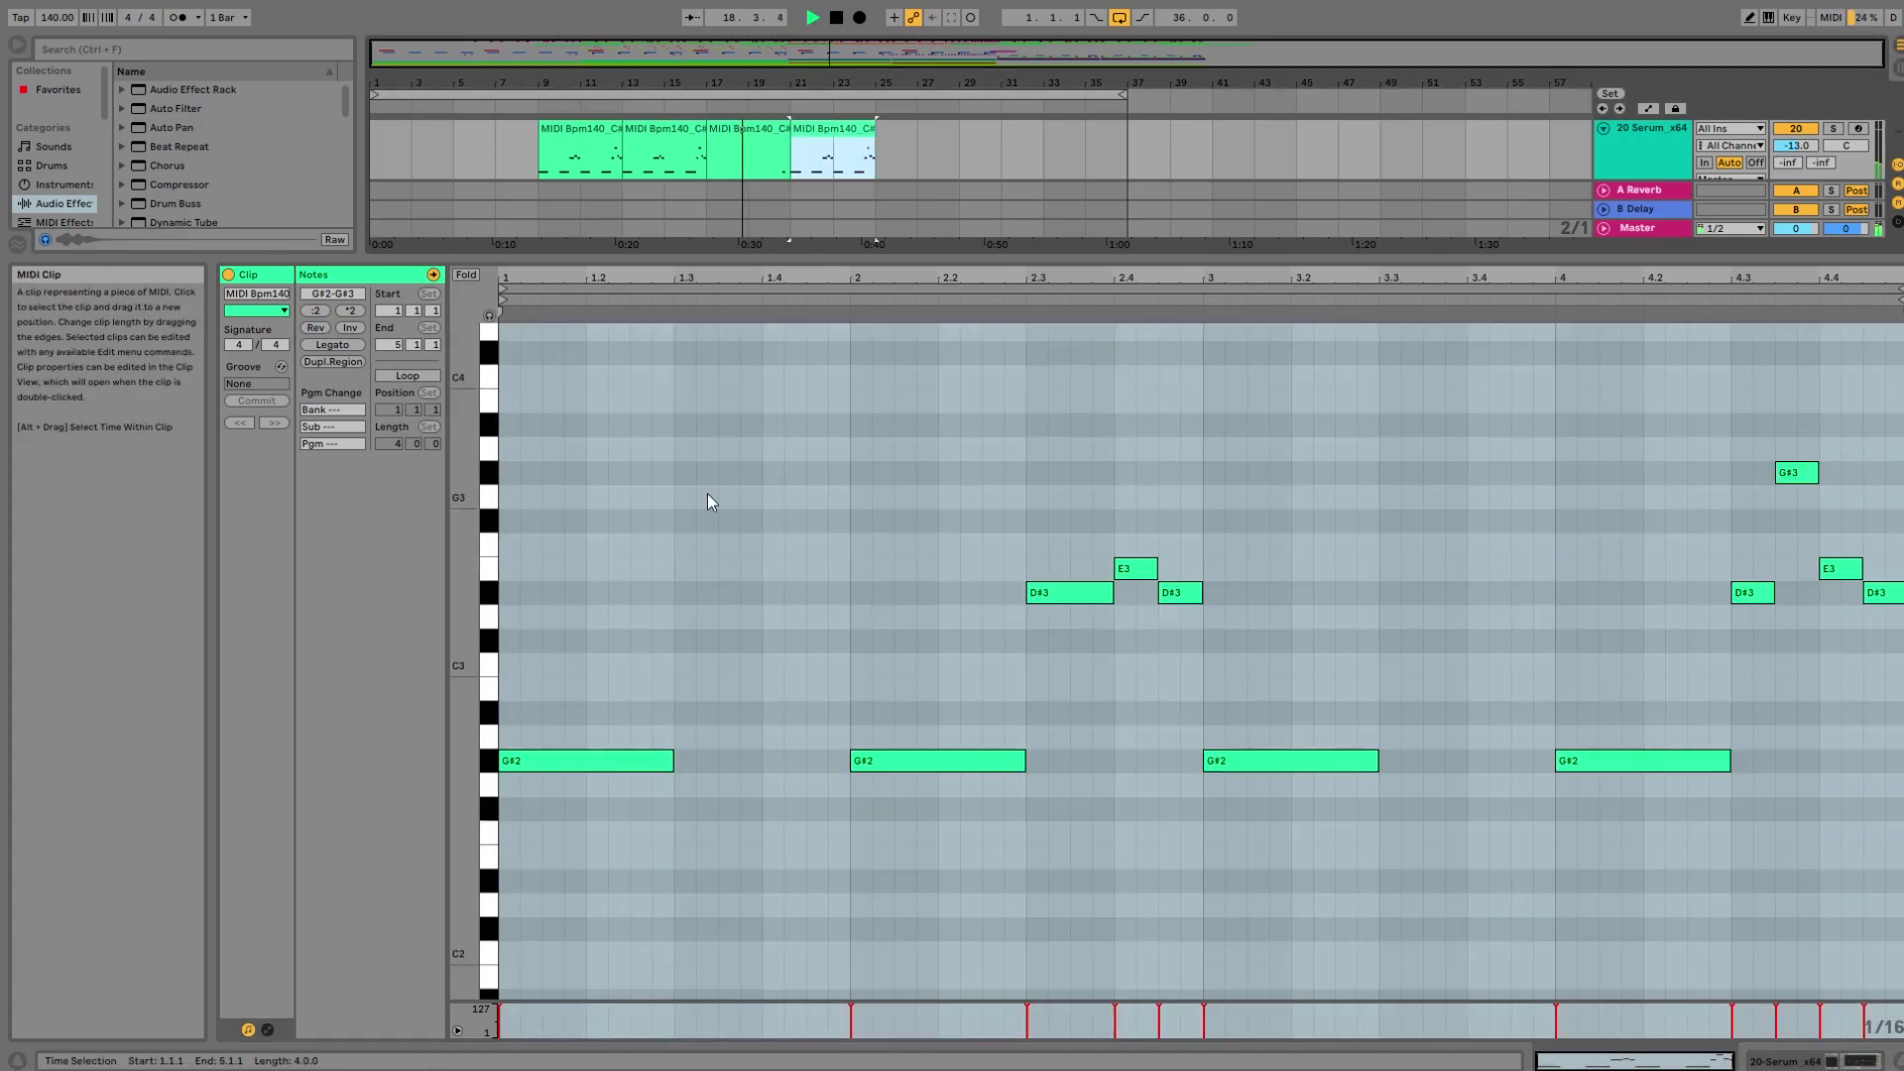
left_click_drag(510, 350, 1901, 957)
scroll(1190, 644, "up", 3)
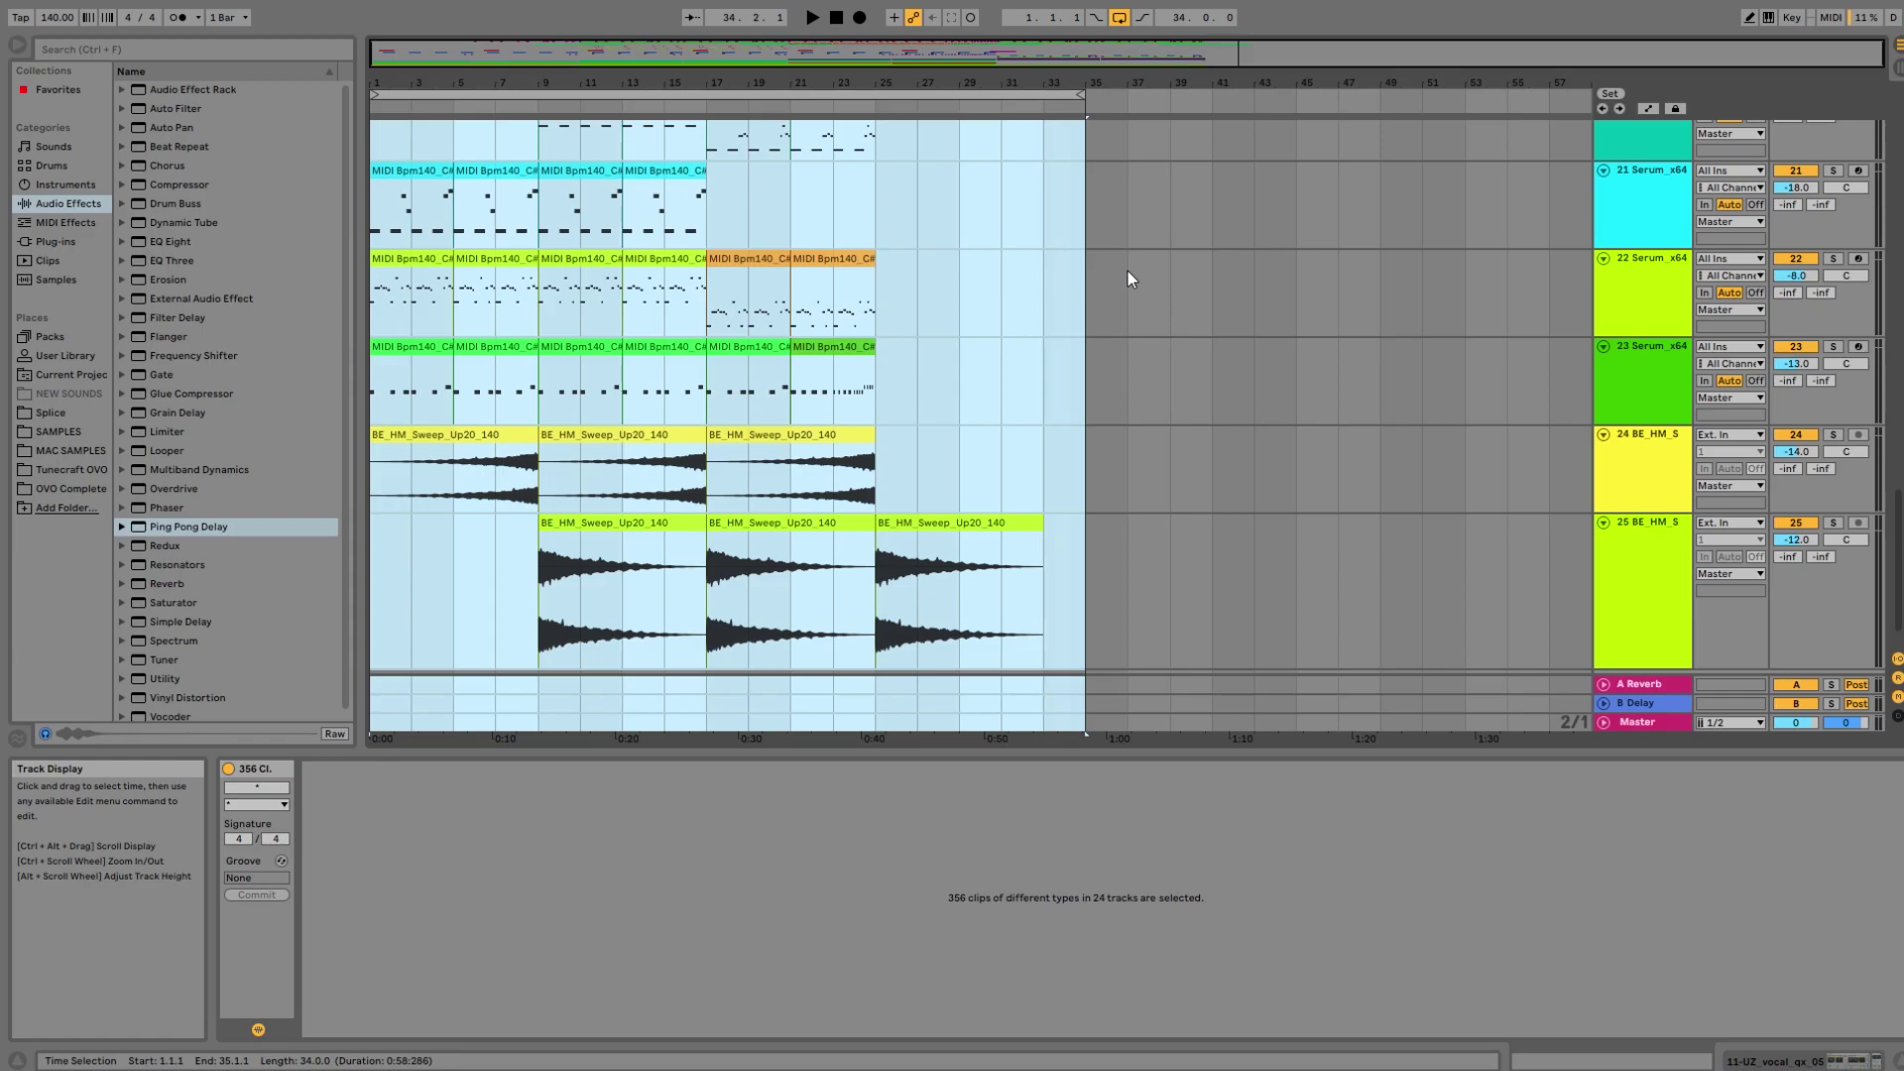
Look over the finished arrangement track by track, from the lower Serum tracks up to the kick and back down to the sweeps.
scroll(1128, 278, "up", 10)
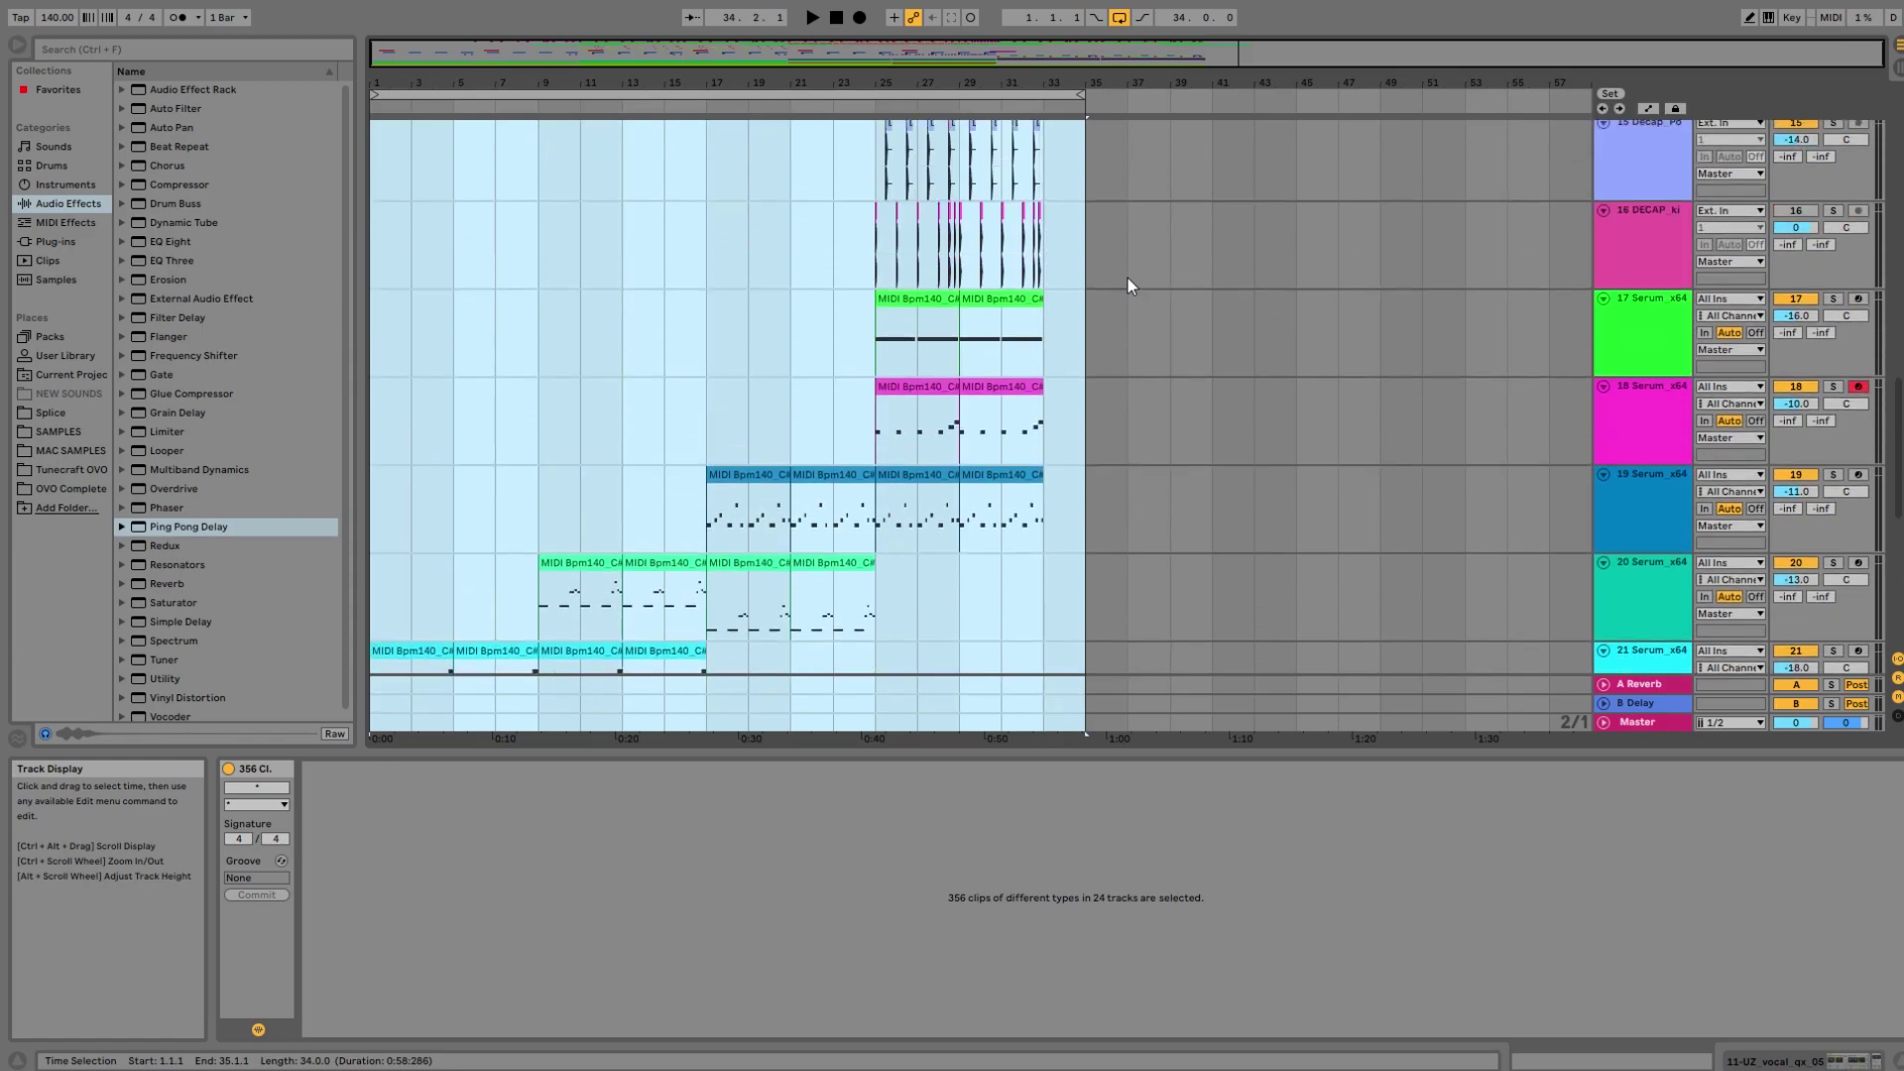
left_click(1044, 223)
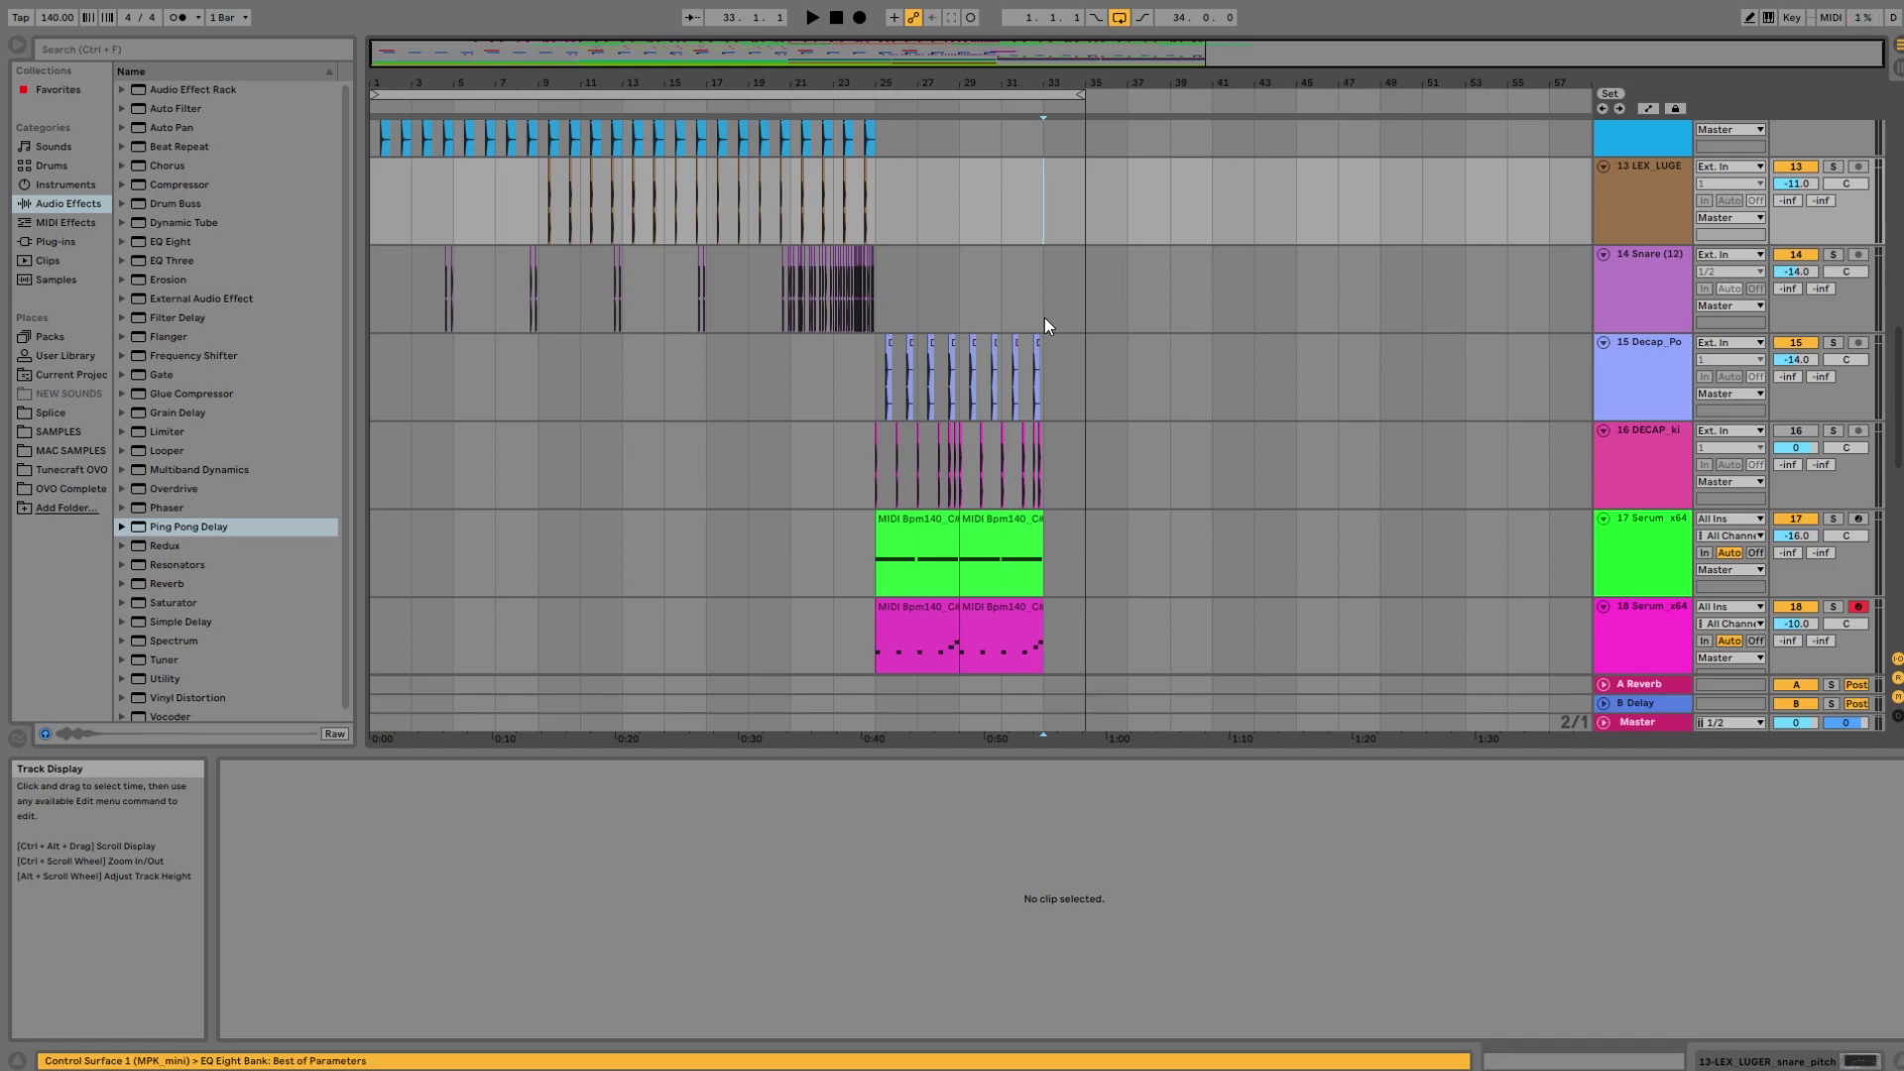
scroll(1051, 369, "up", 12)
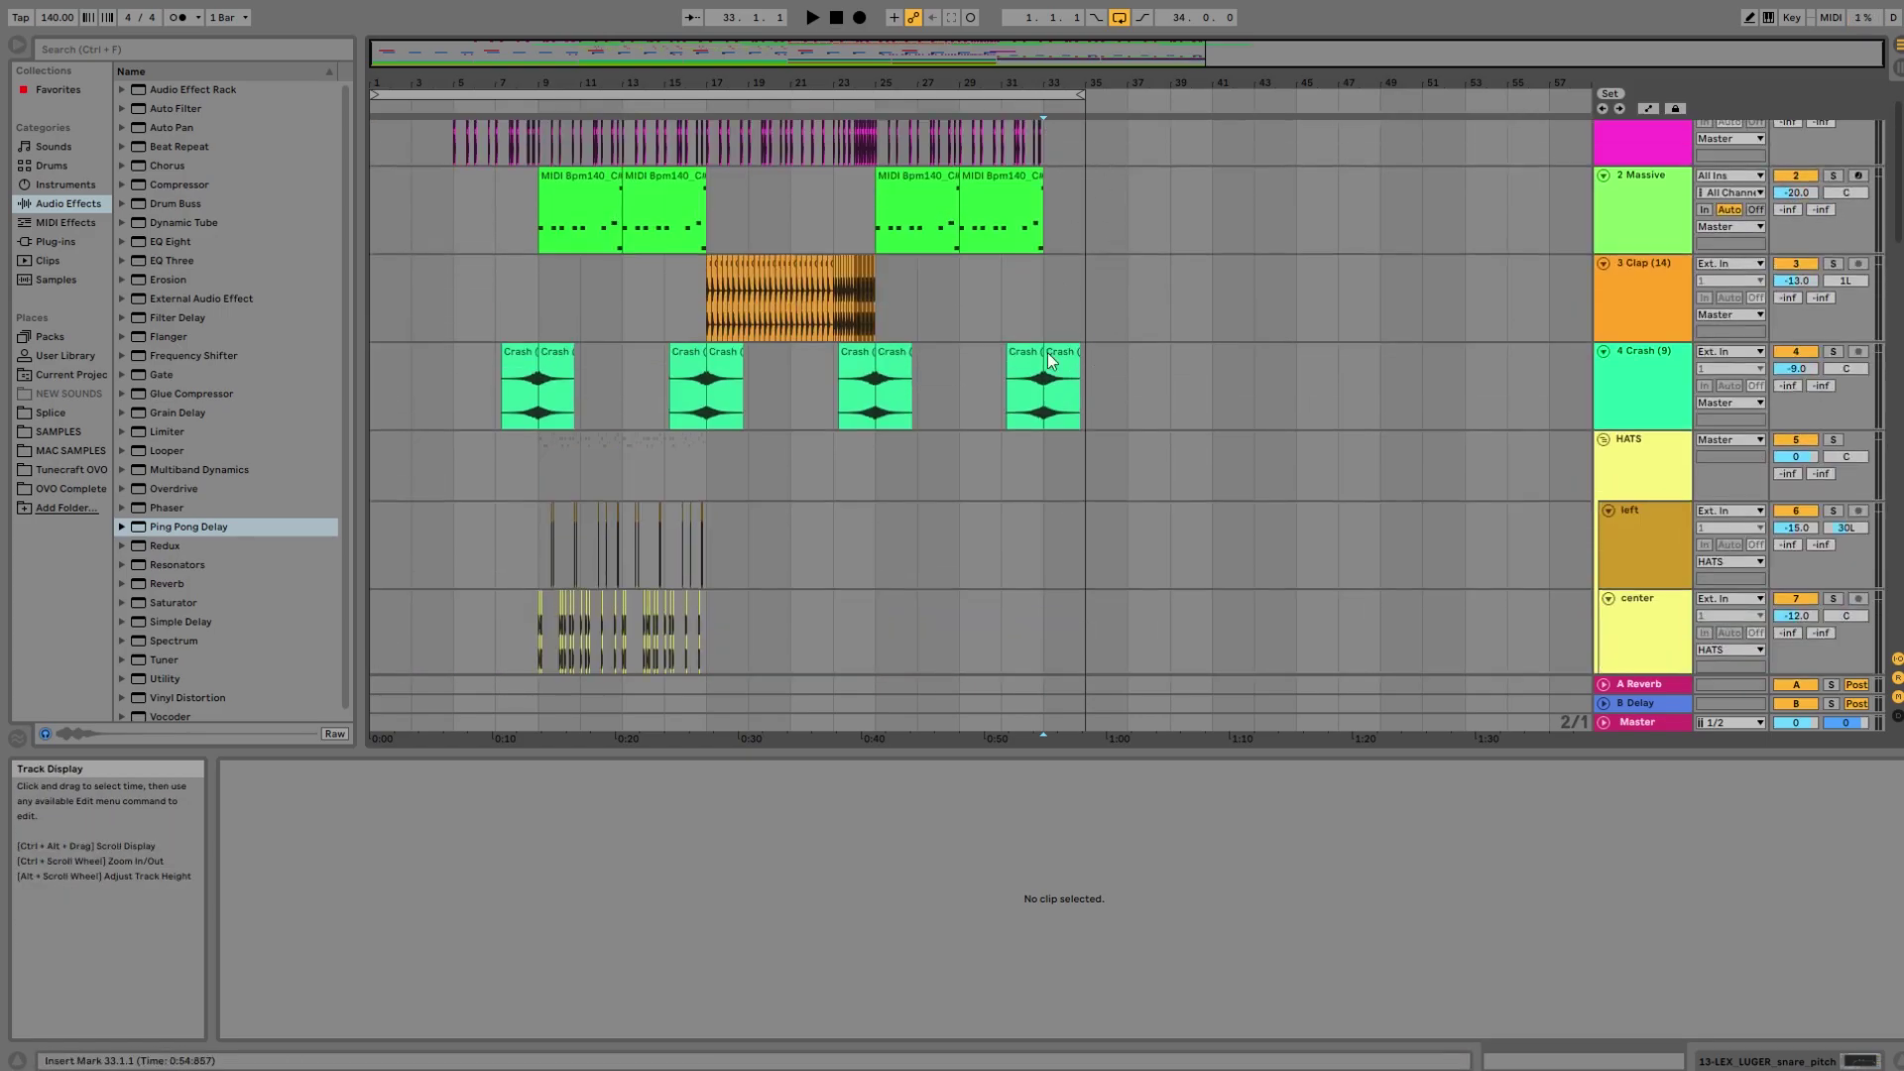
scroll(1091, 564, "up", 1)
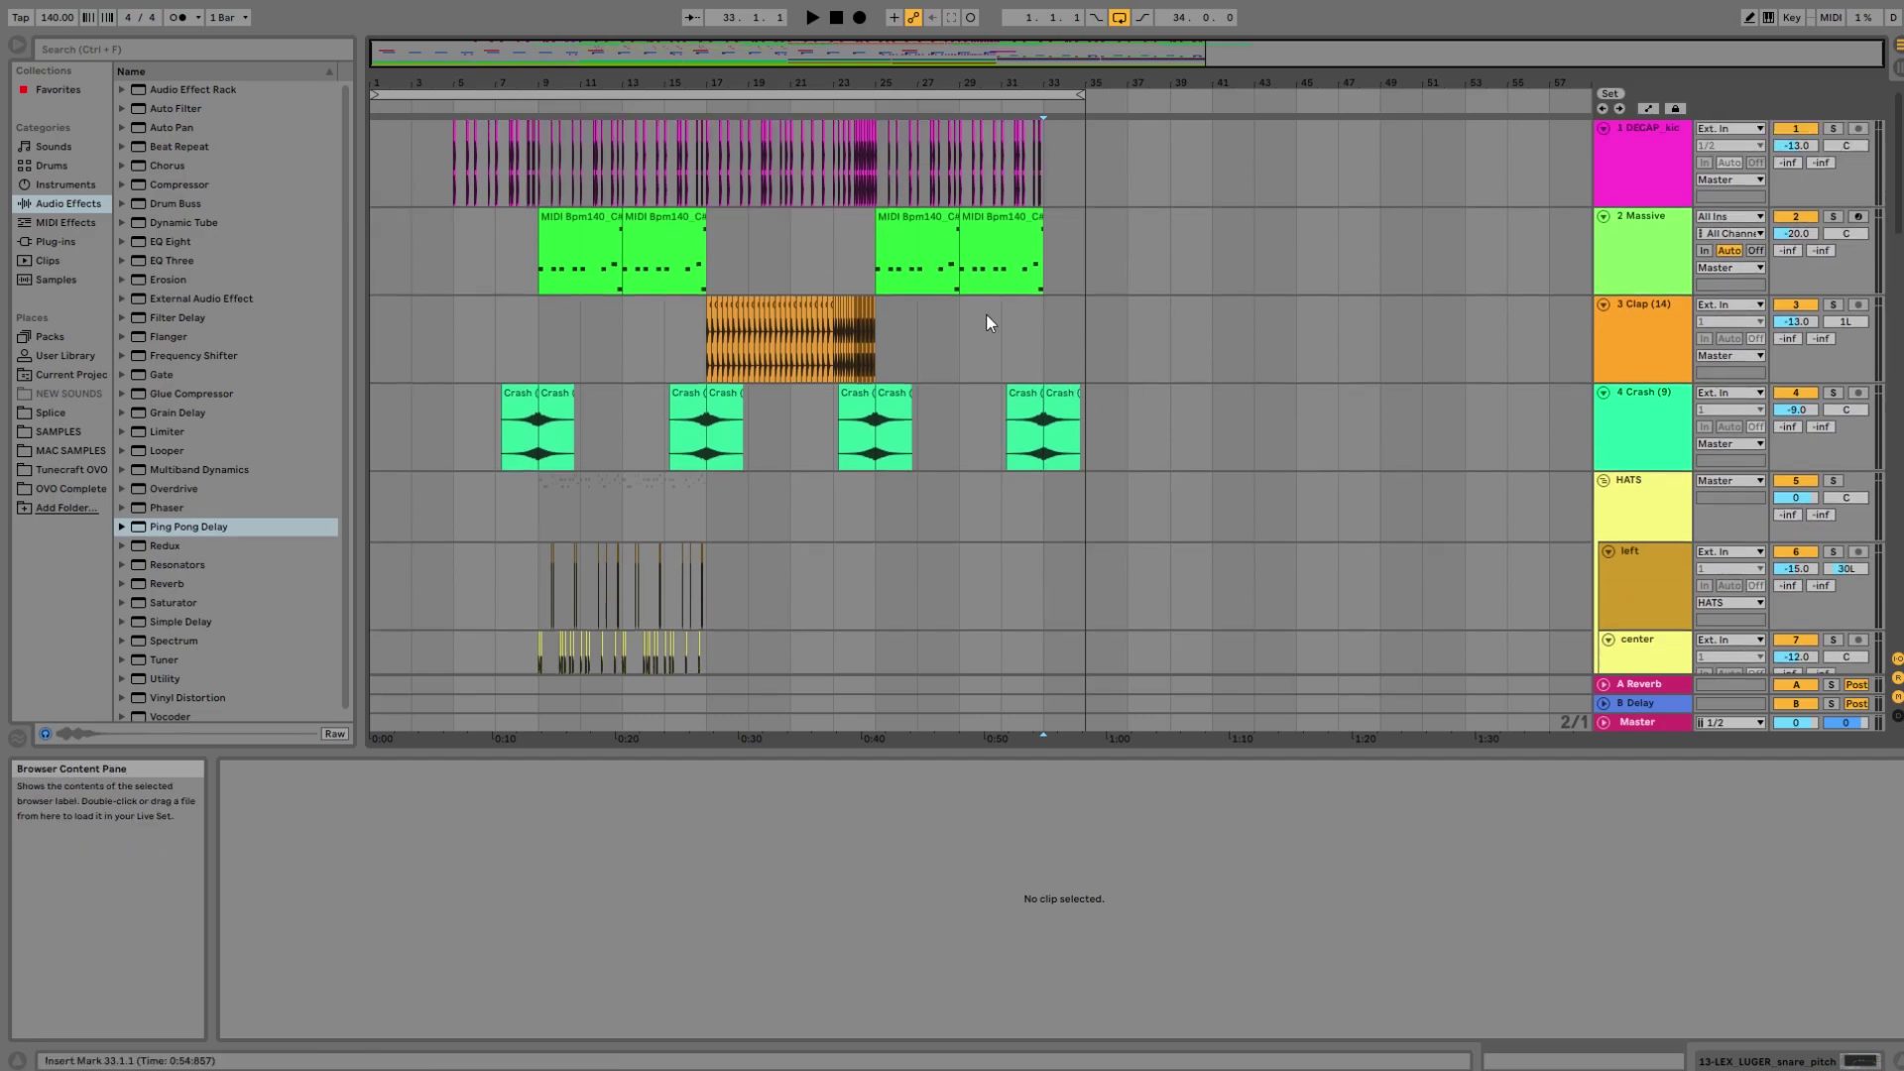
scroll(1062, 377, "down", 15)
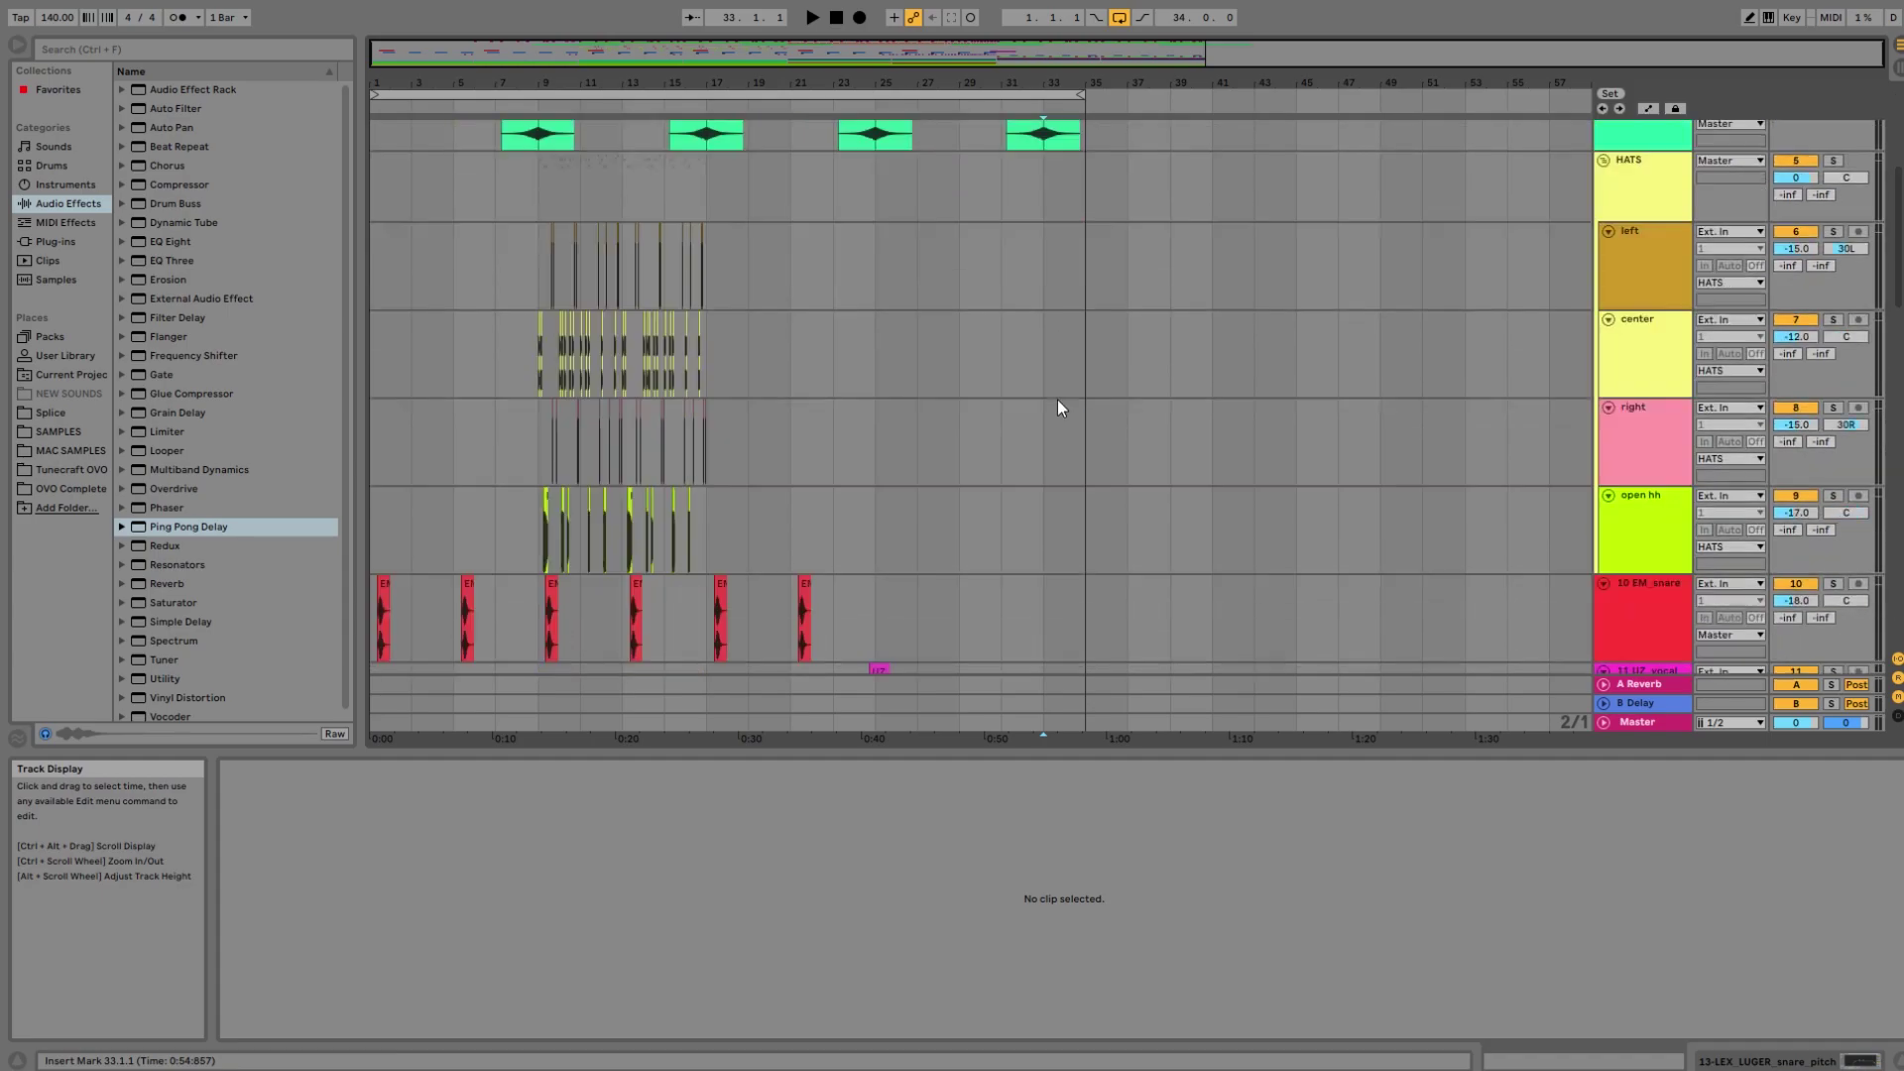
scroll(1058, 416, "down", 3)
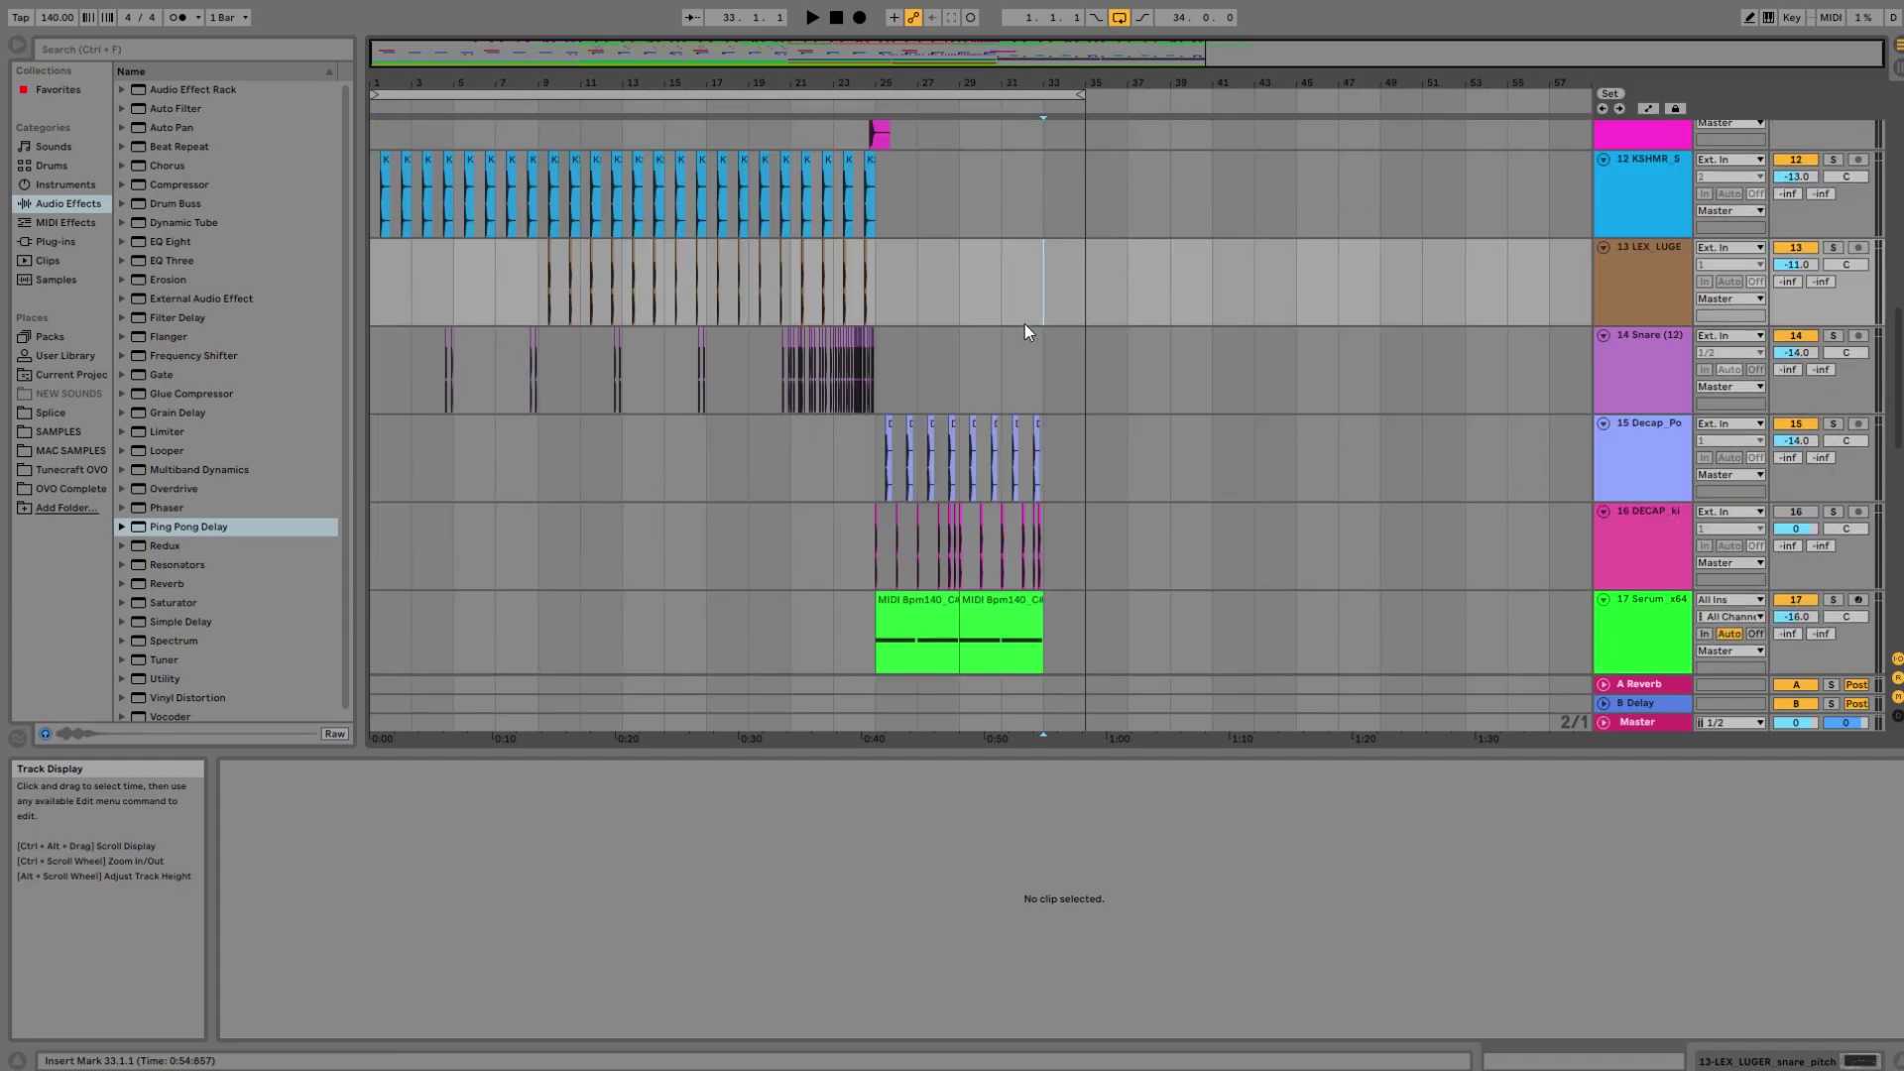
scroll(1025, 323, "down", 17)
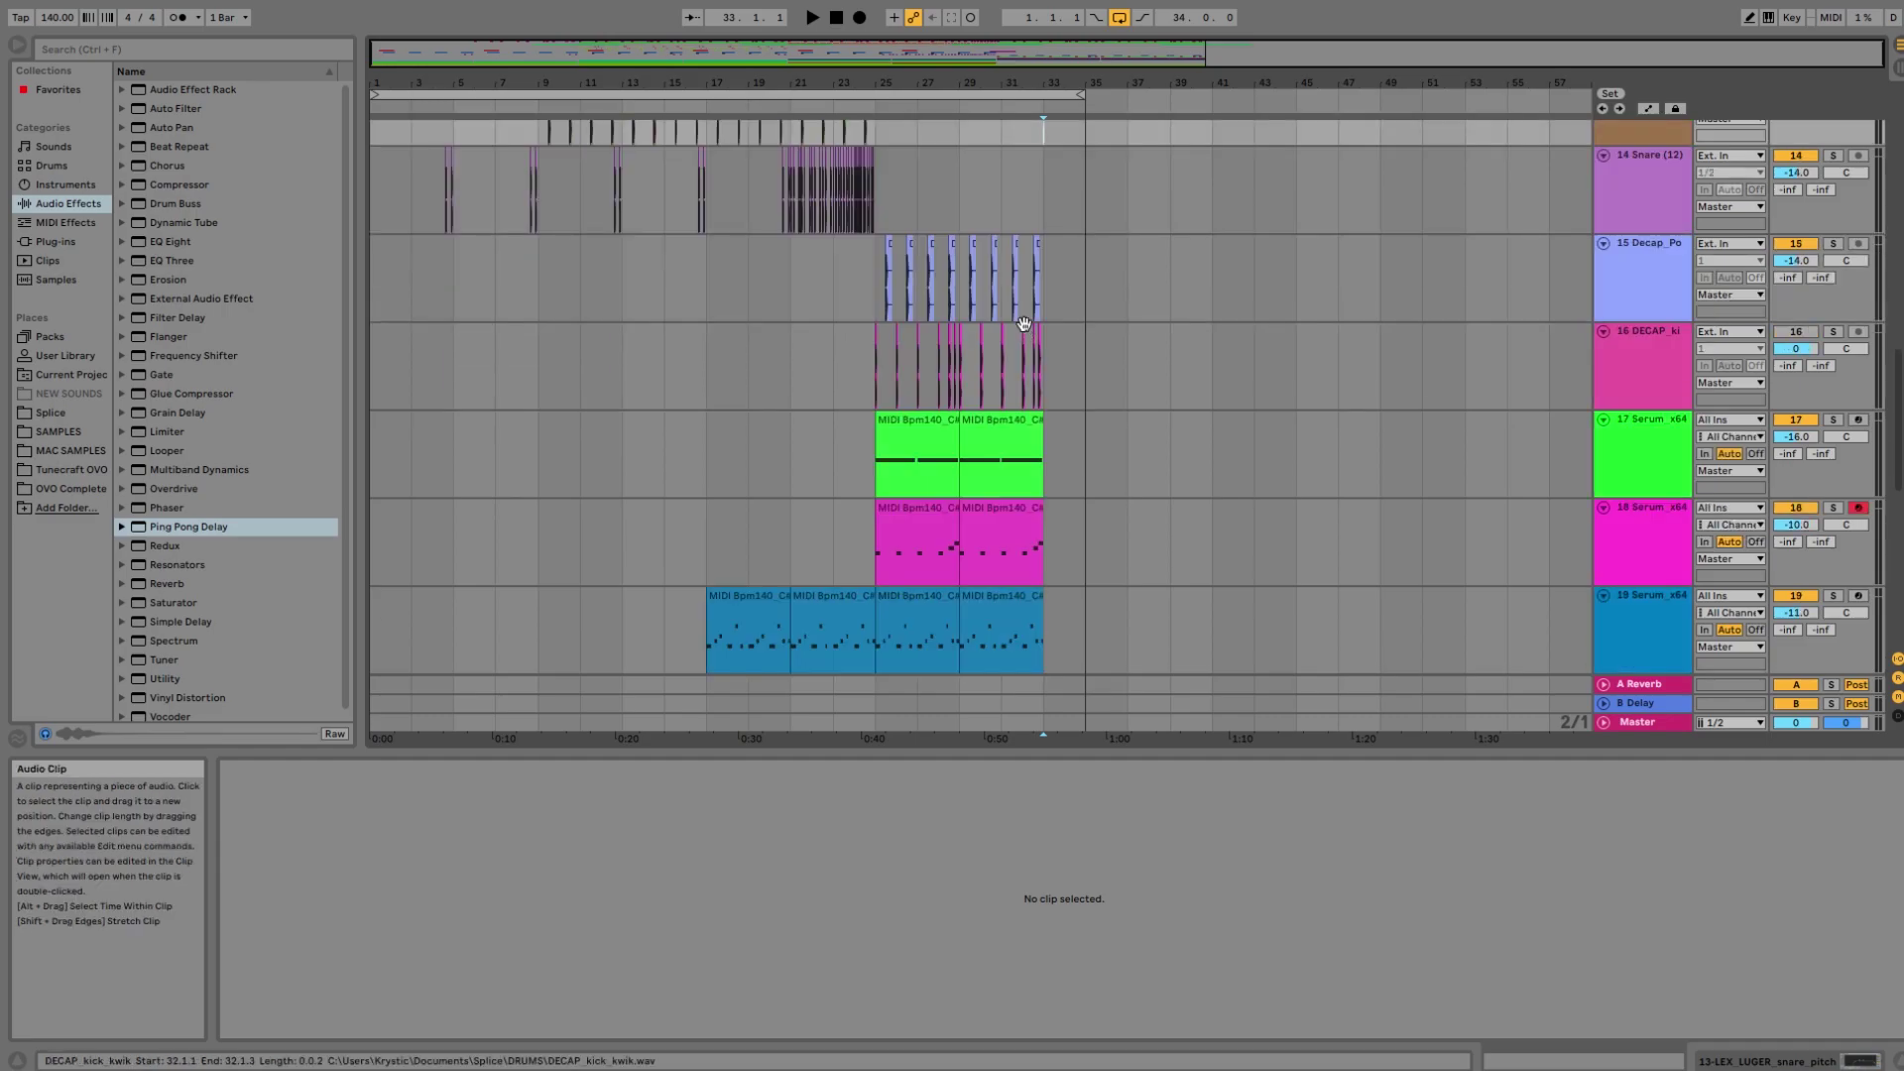
scroll(1016, 364, "down", 1)
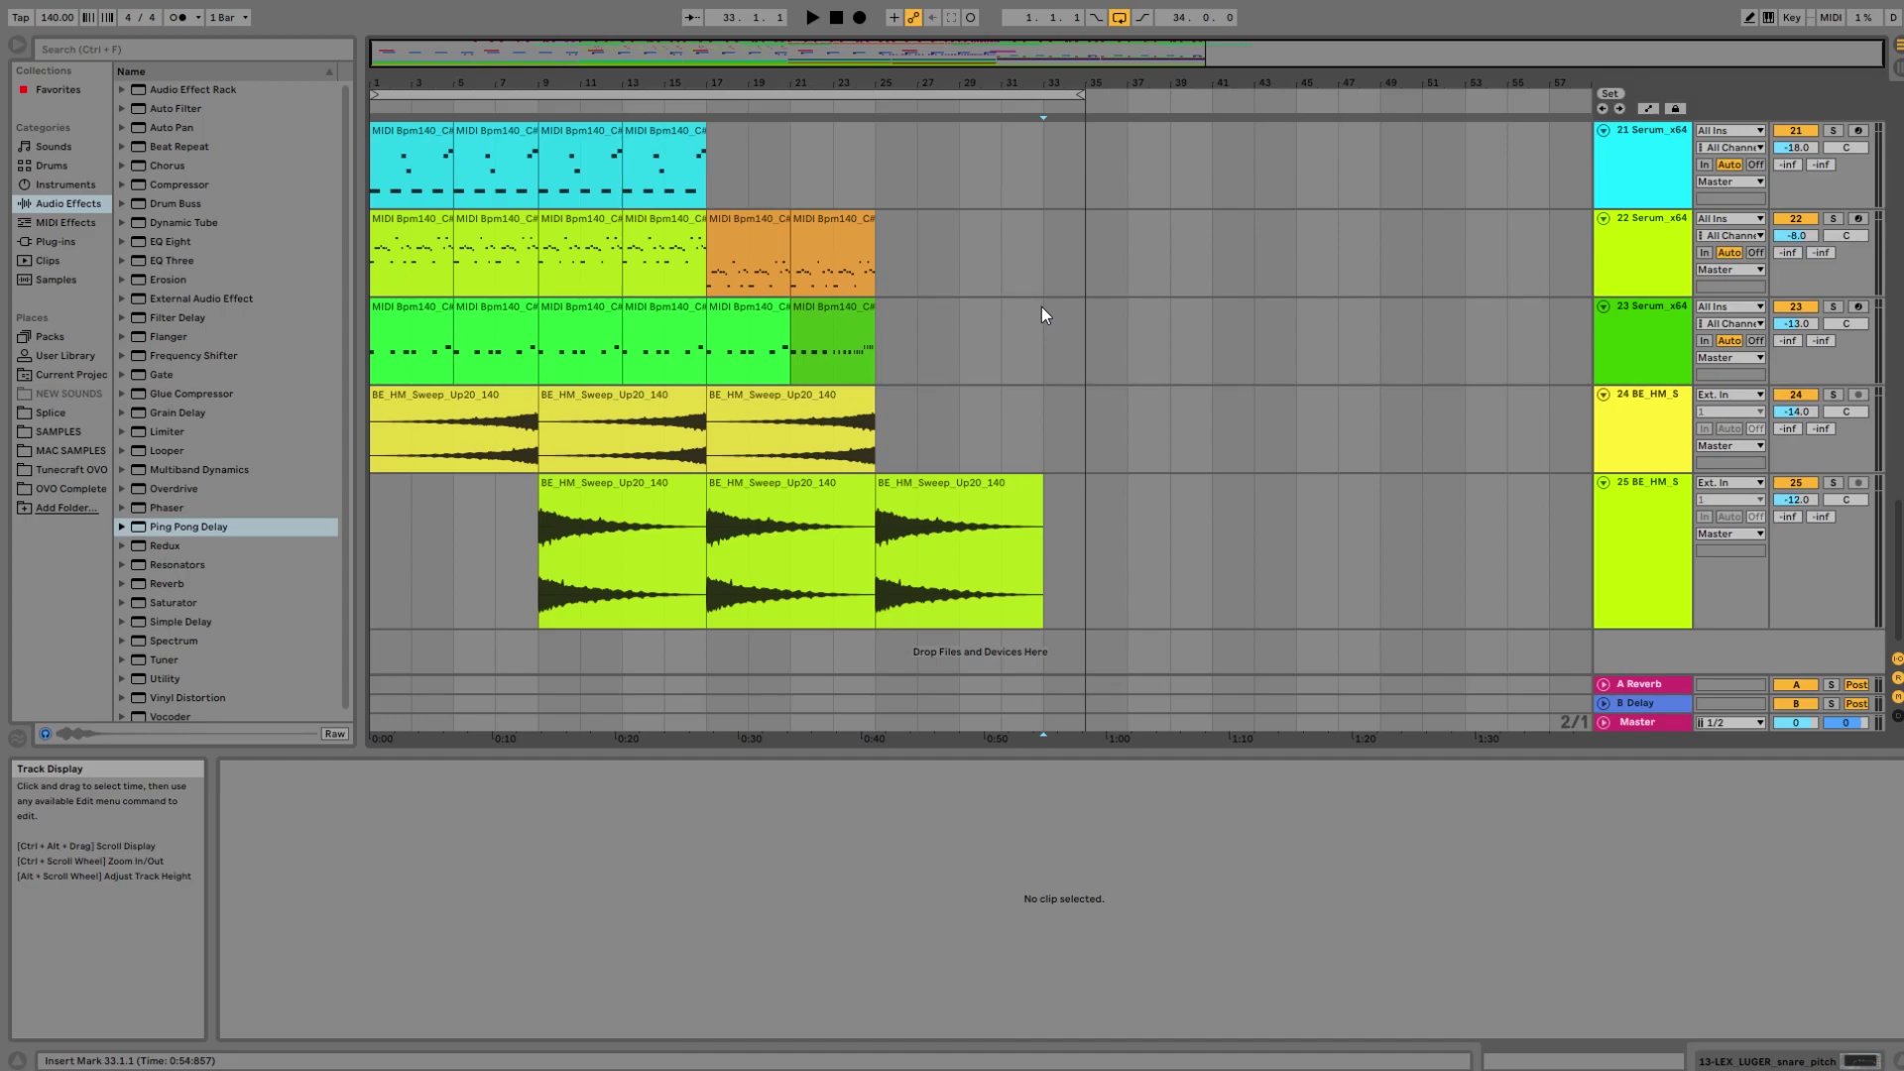
Examine the build-up and drop across the sweep, Serum, snare and vocal tracks, working back up to the first kick track.
scroll(1020, 310, "up", 3)
left_click_drag(969, 84, 1074, 159)
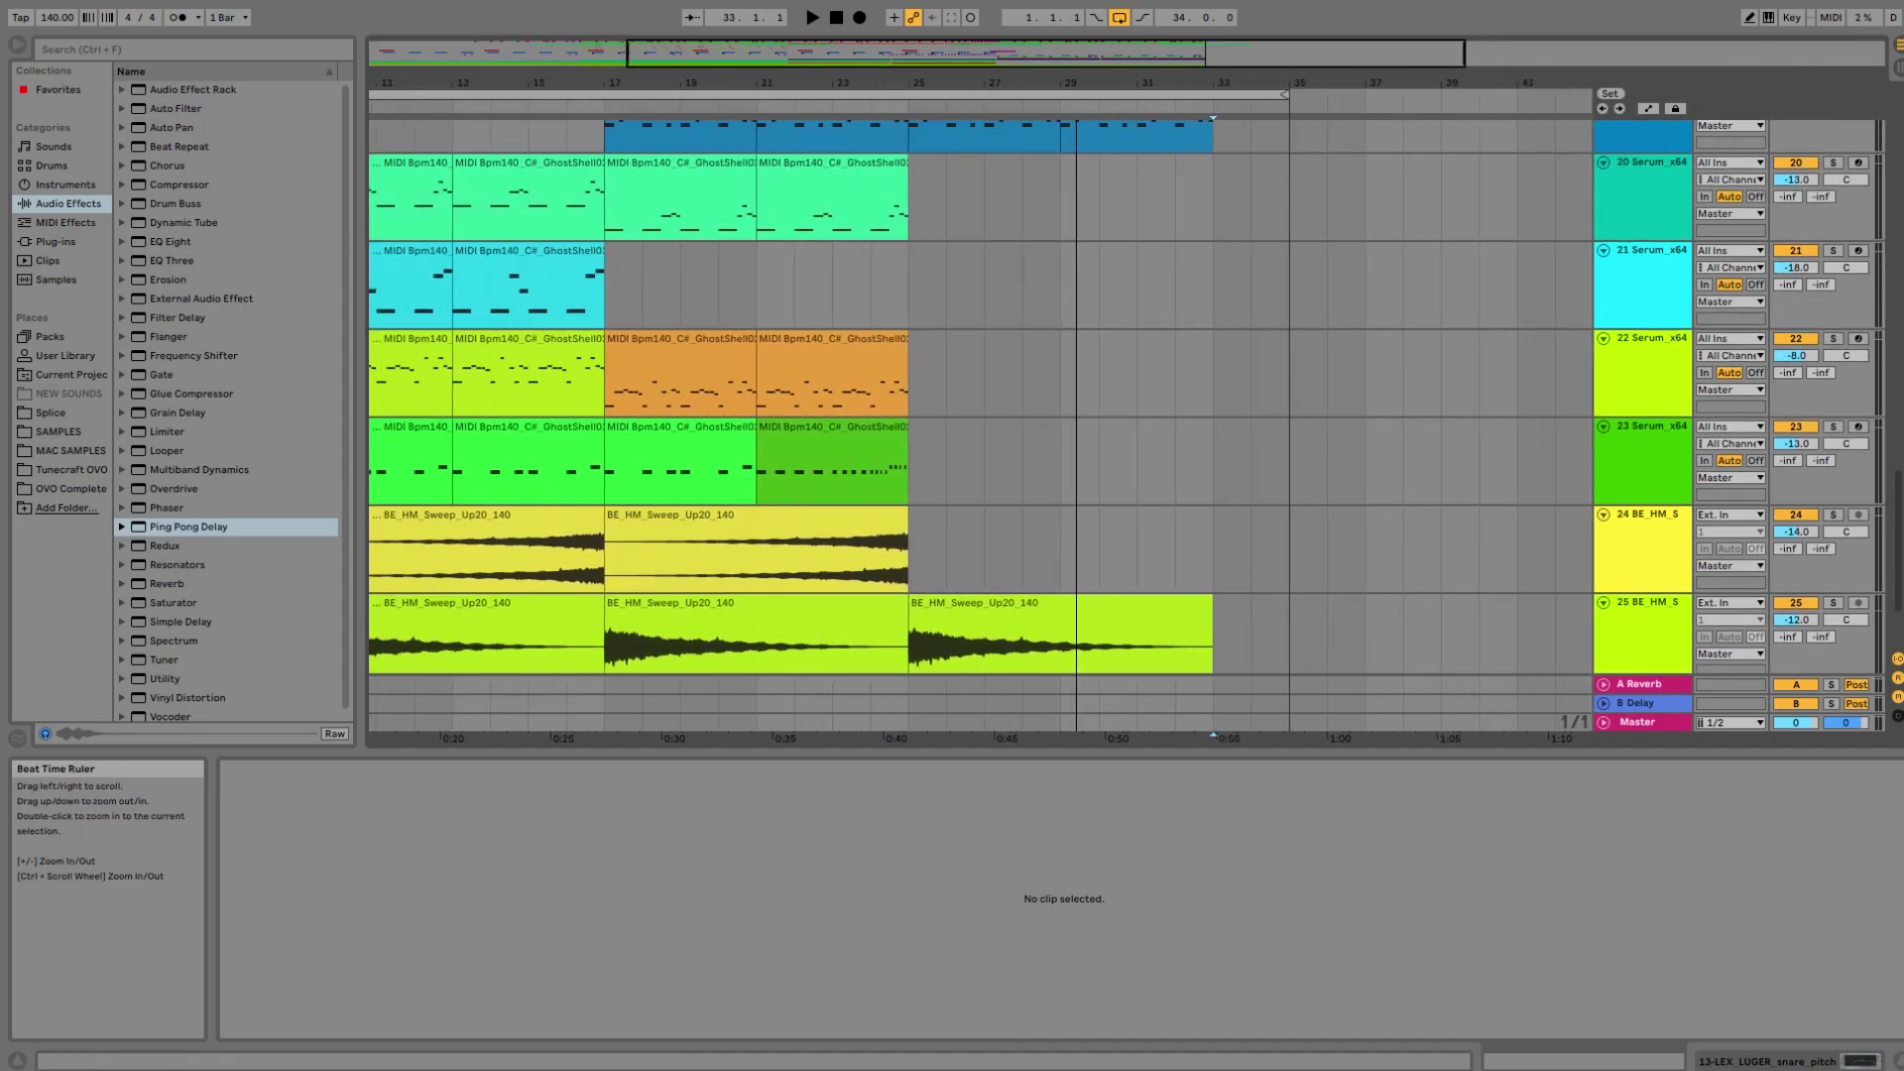
scroll(1168, 365, "left", 4)
scroll(1137, 397, "up", 16)
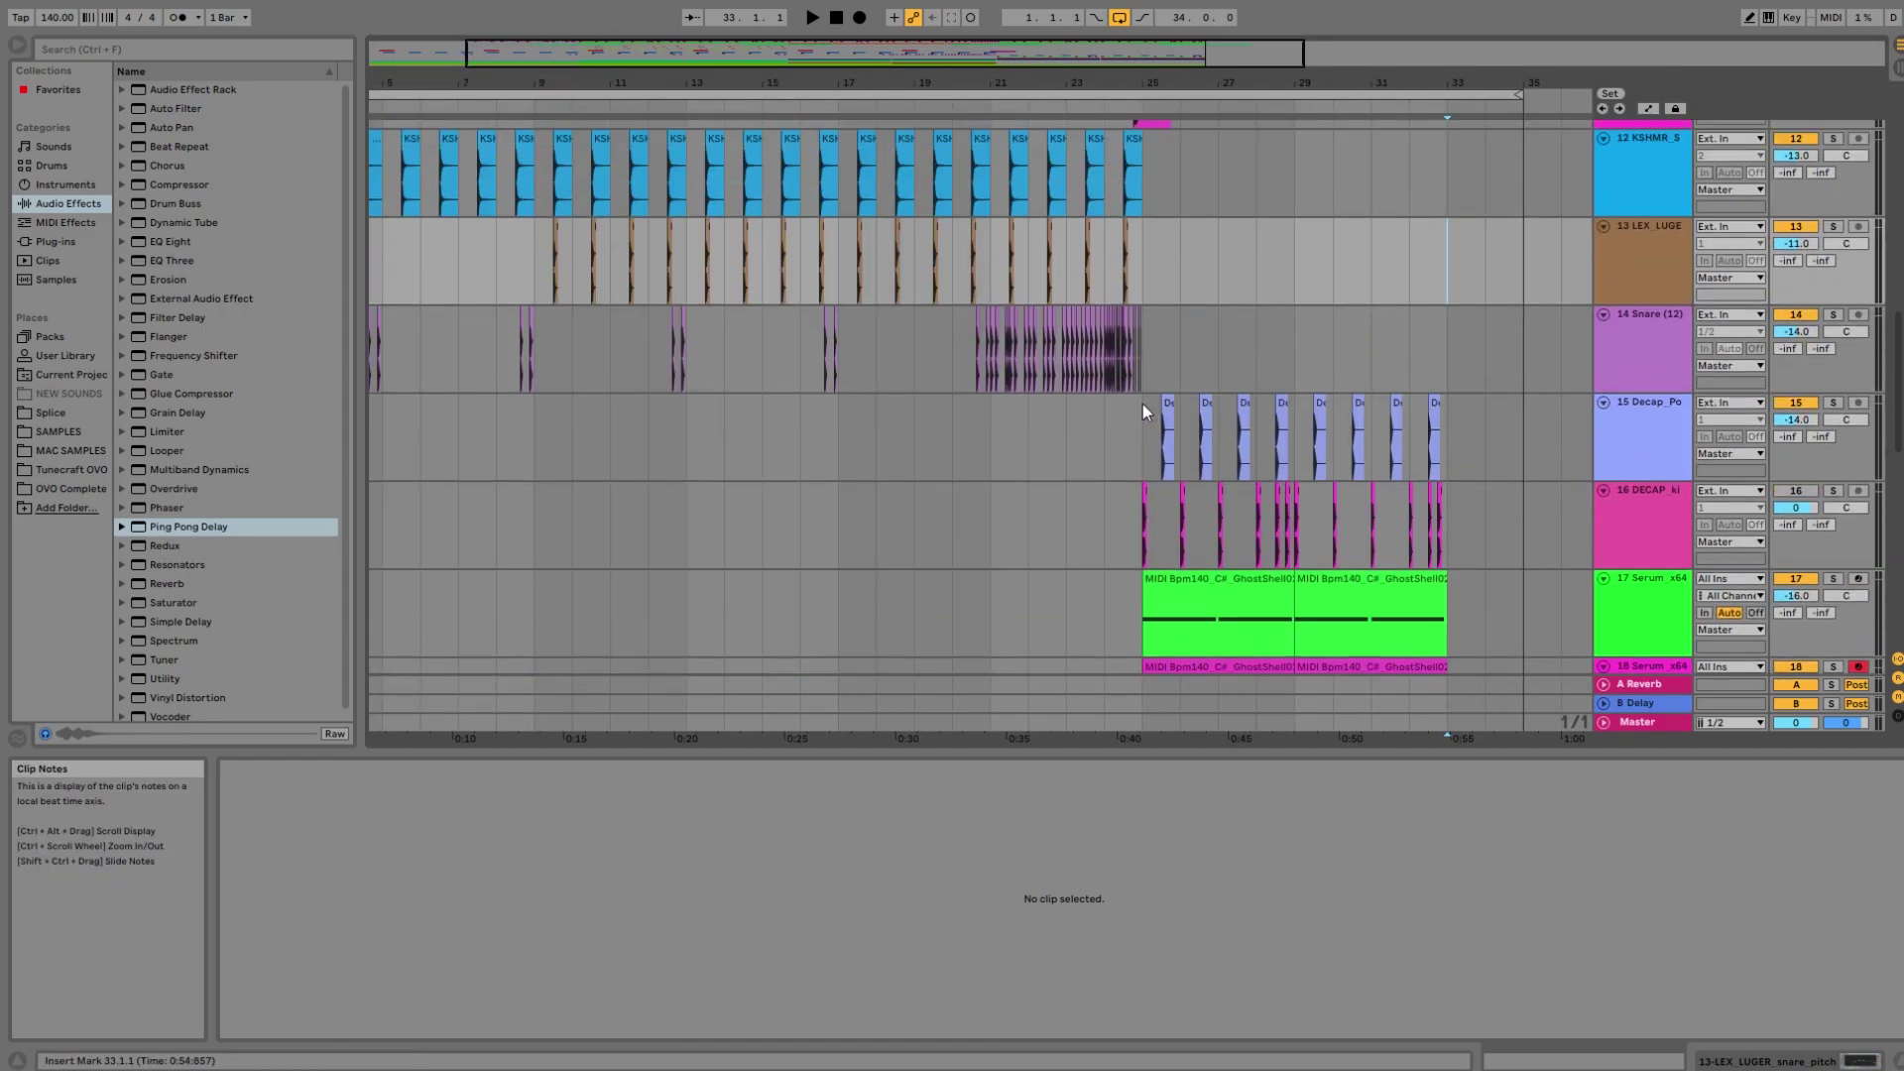
scroll(1143, 404, "up", 3)
left_click_drag(992, 84, 789, 101)
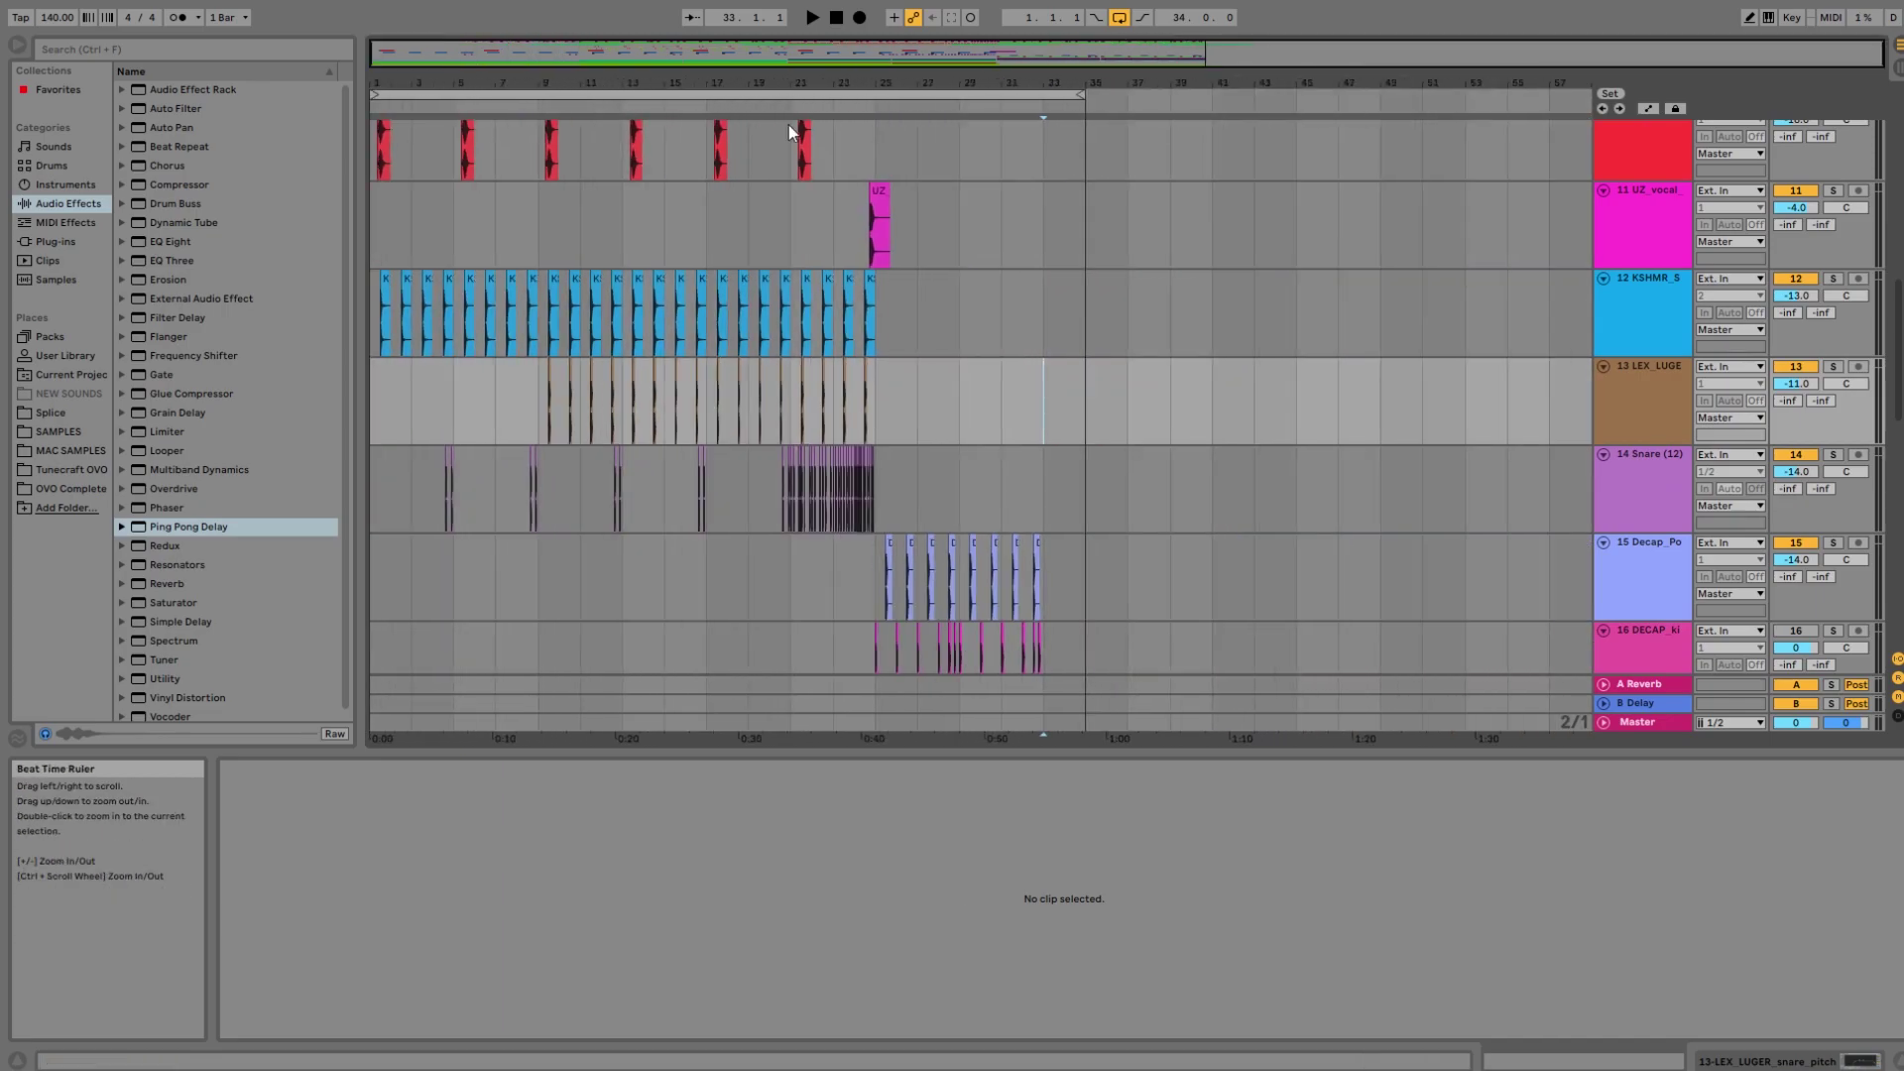
scroll(769, 361, "up", 15)
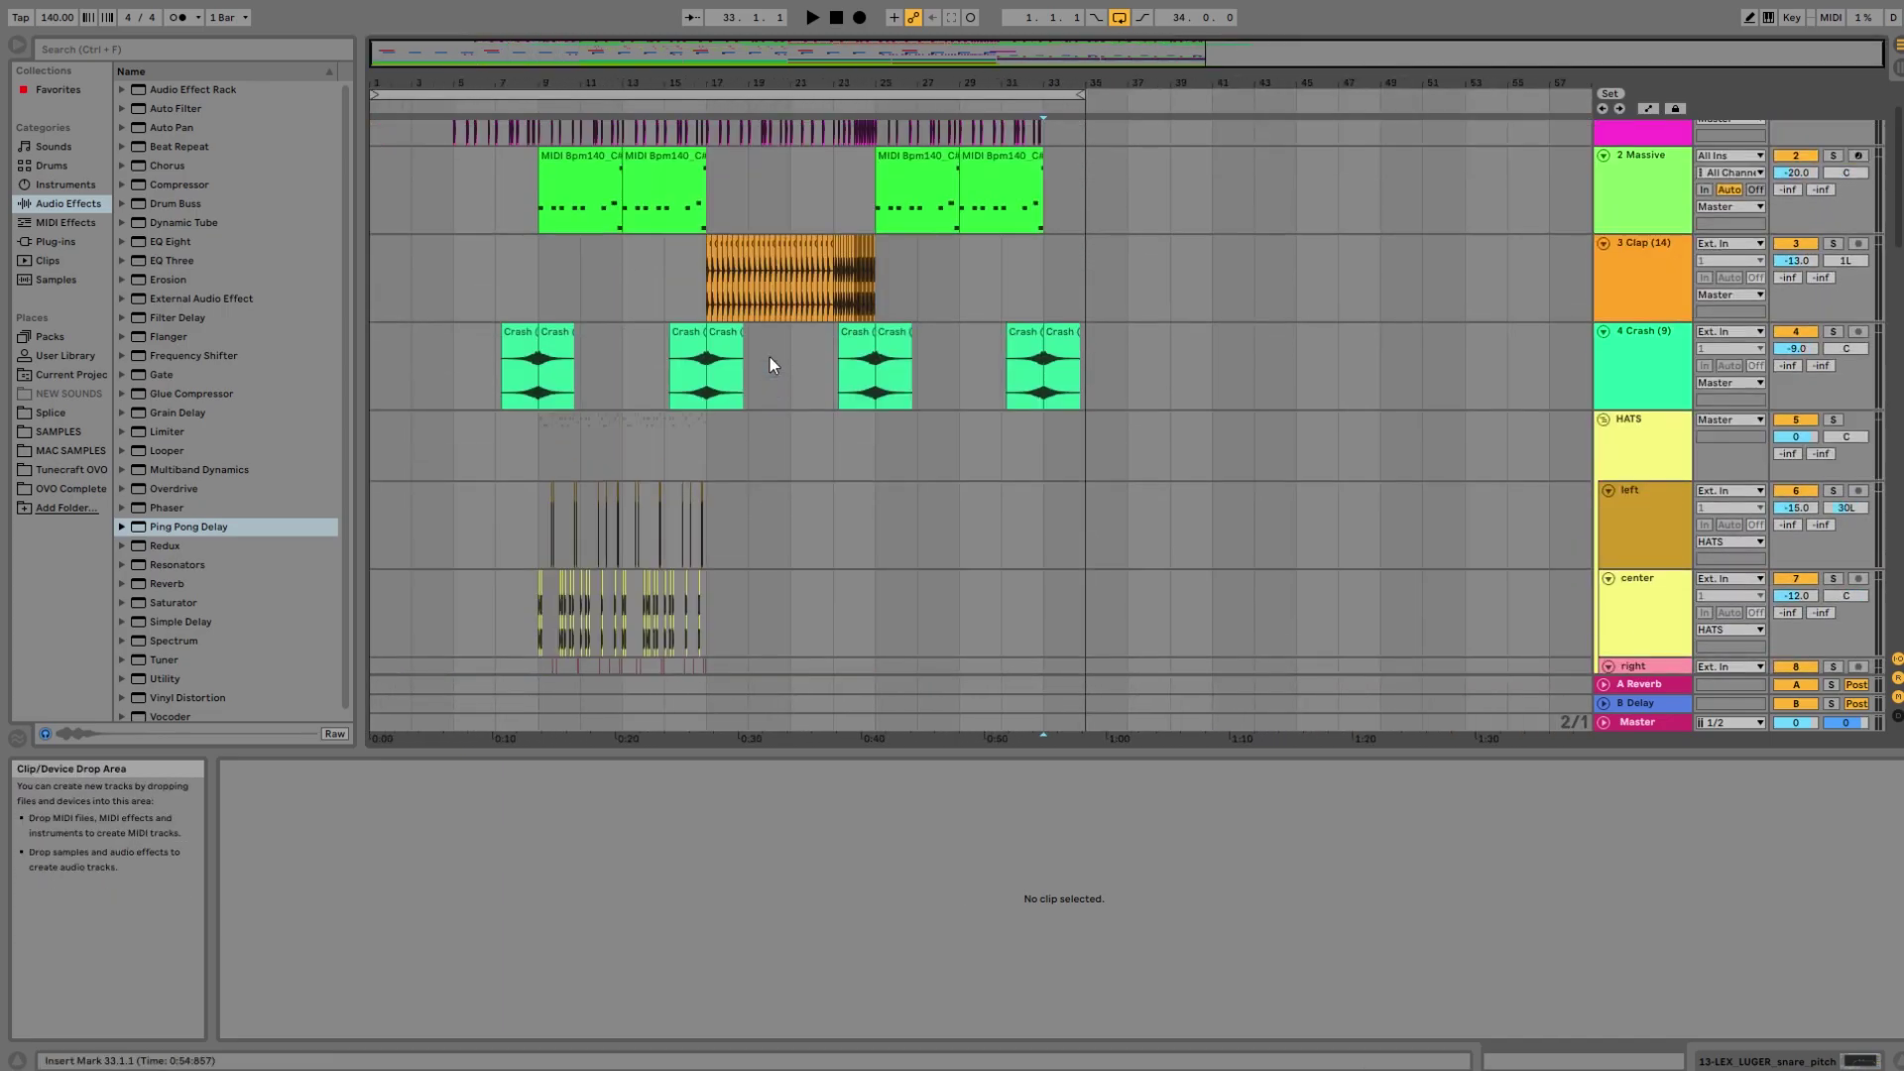
scroll(770, 365, "up", 2)
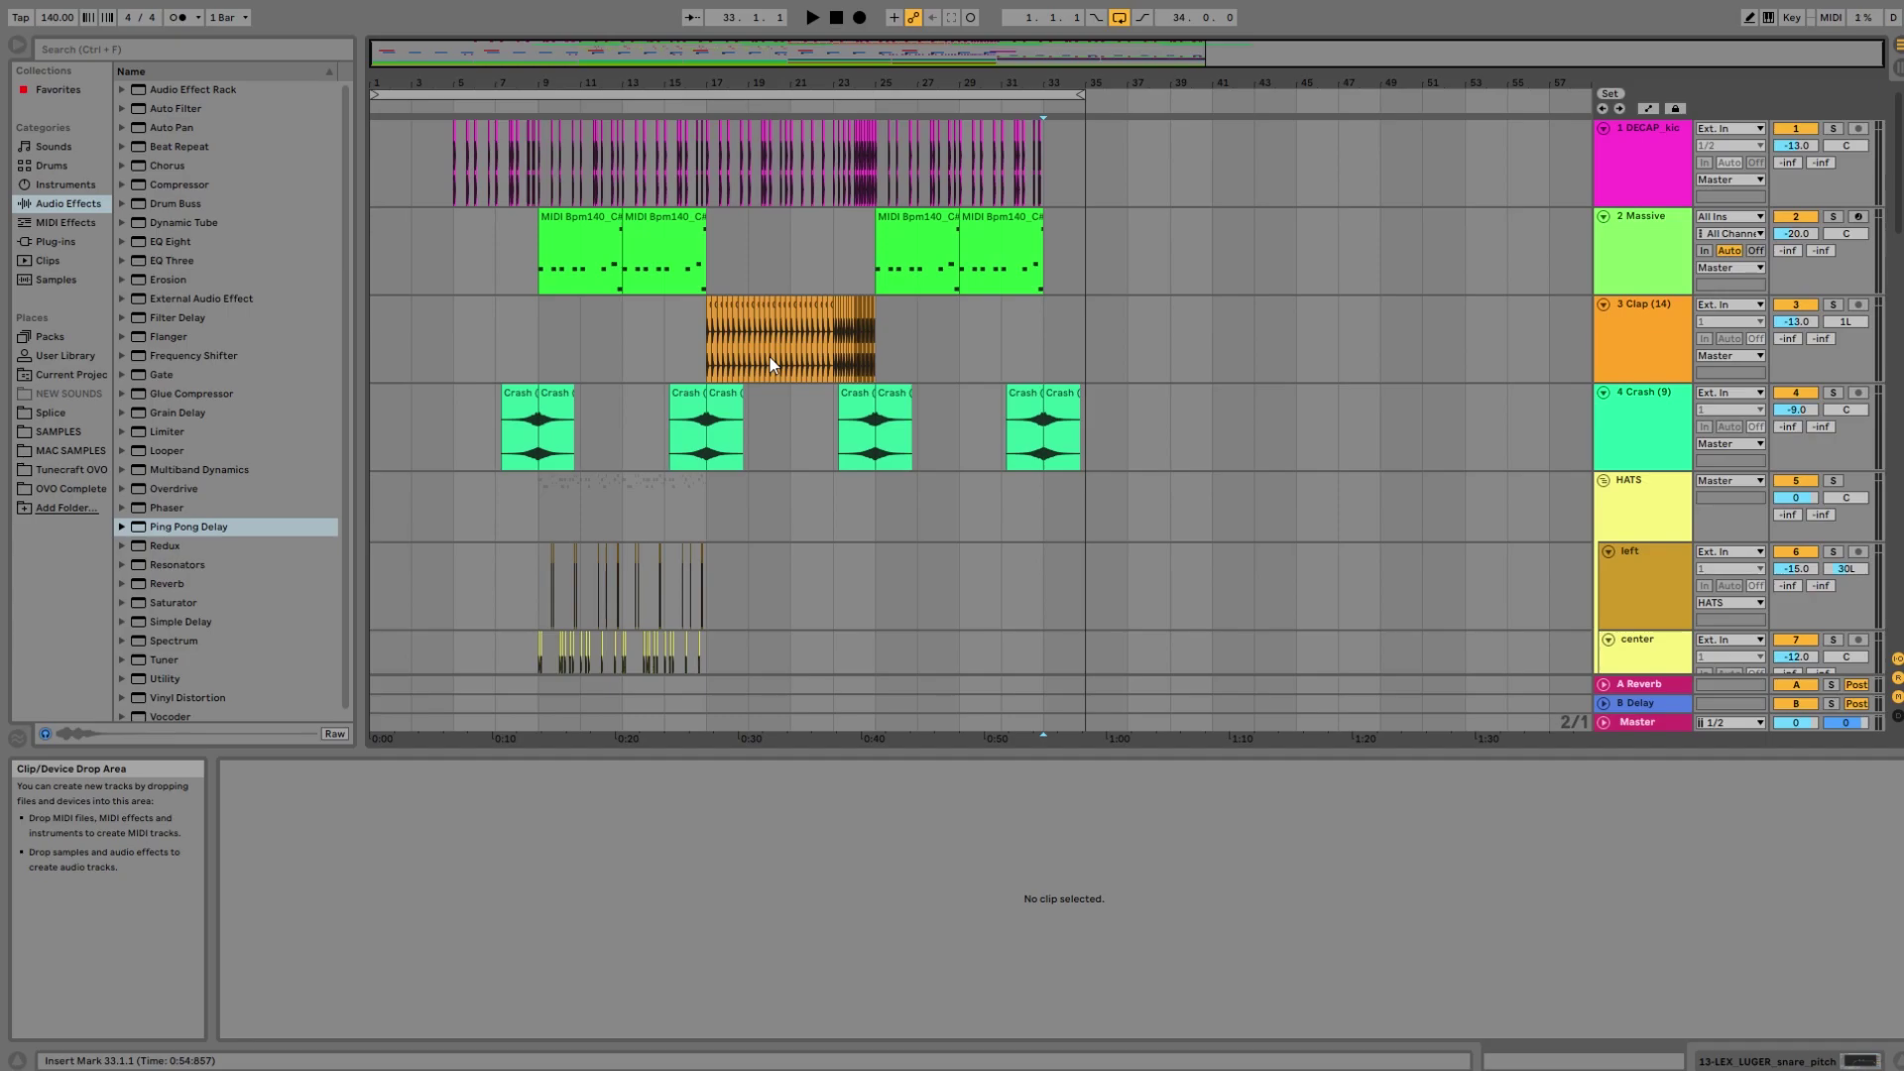
Inspect the clips from bar 1 to the drop at closer range, from the kick track through hats and snares to the sweeps.
left_click_drag(723, 77, 918, 71)
scroll(980, 502, "down", 2)
scroll(980, 503, "up", 2)
mouse_move(1019, 83)
left_mouse_down()
mouse_move(1198, 97)
mouse_move(1033, 85)
left_mouse_up()
scroll(1057, 399, "down", 5)
scroll(1059, 397, "down", 20)
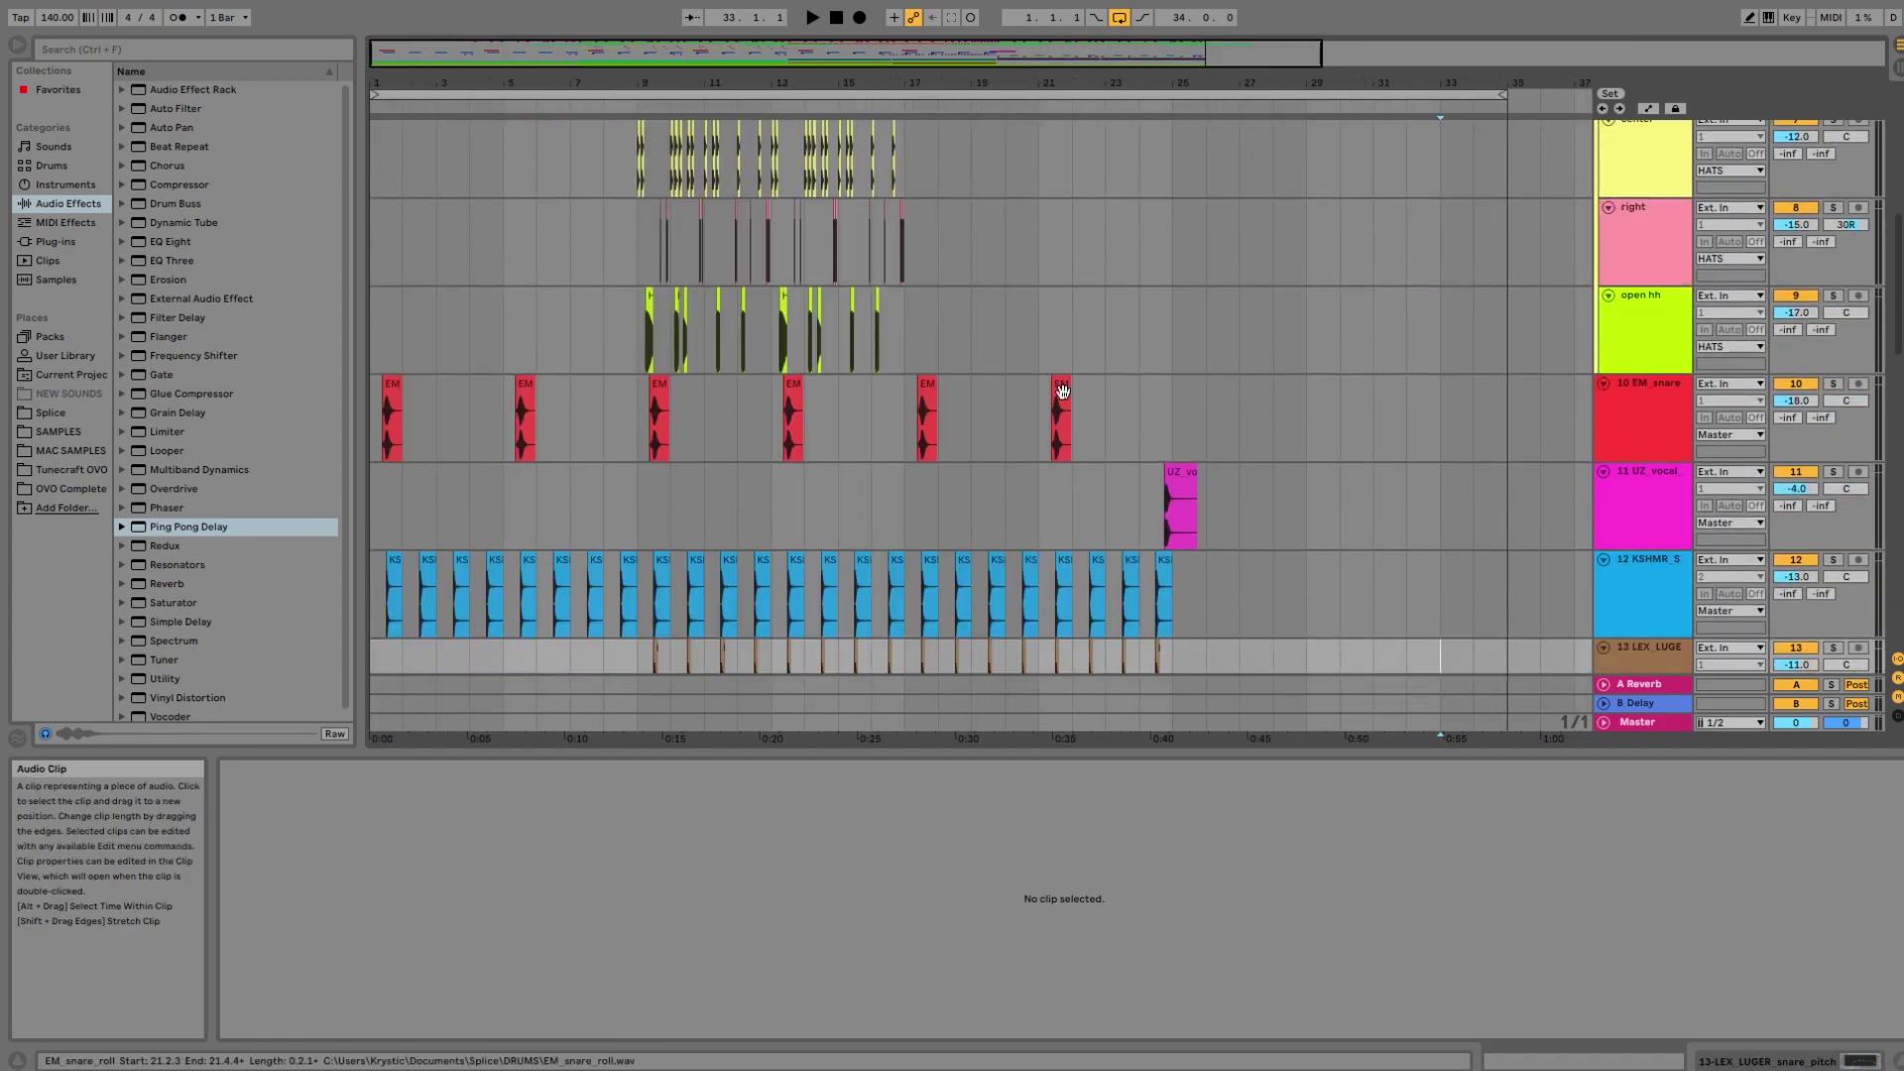
scroll(1063, 405, "down", 9)
scroll(1070, 425, "down", 3)
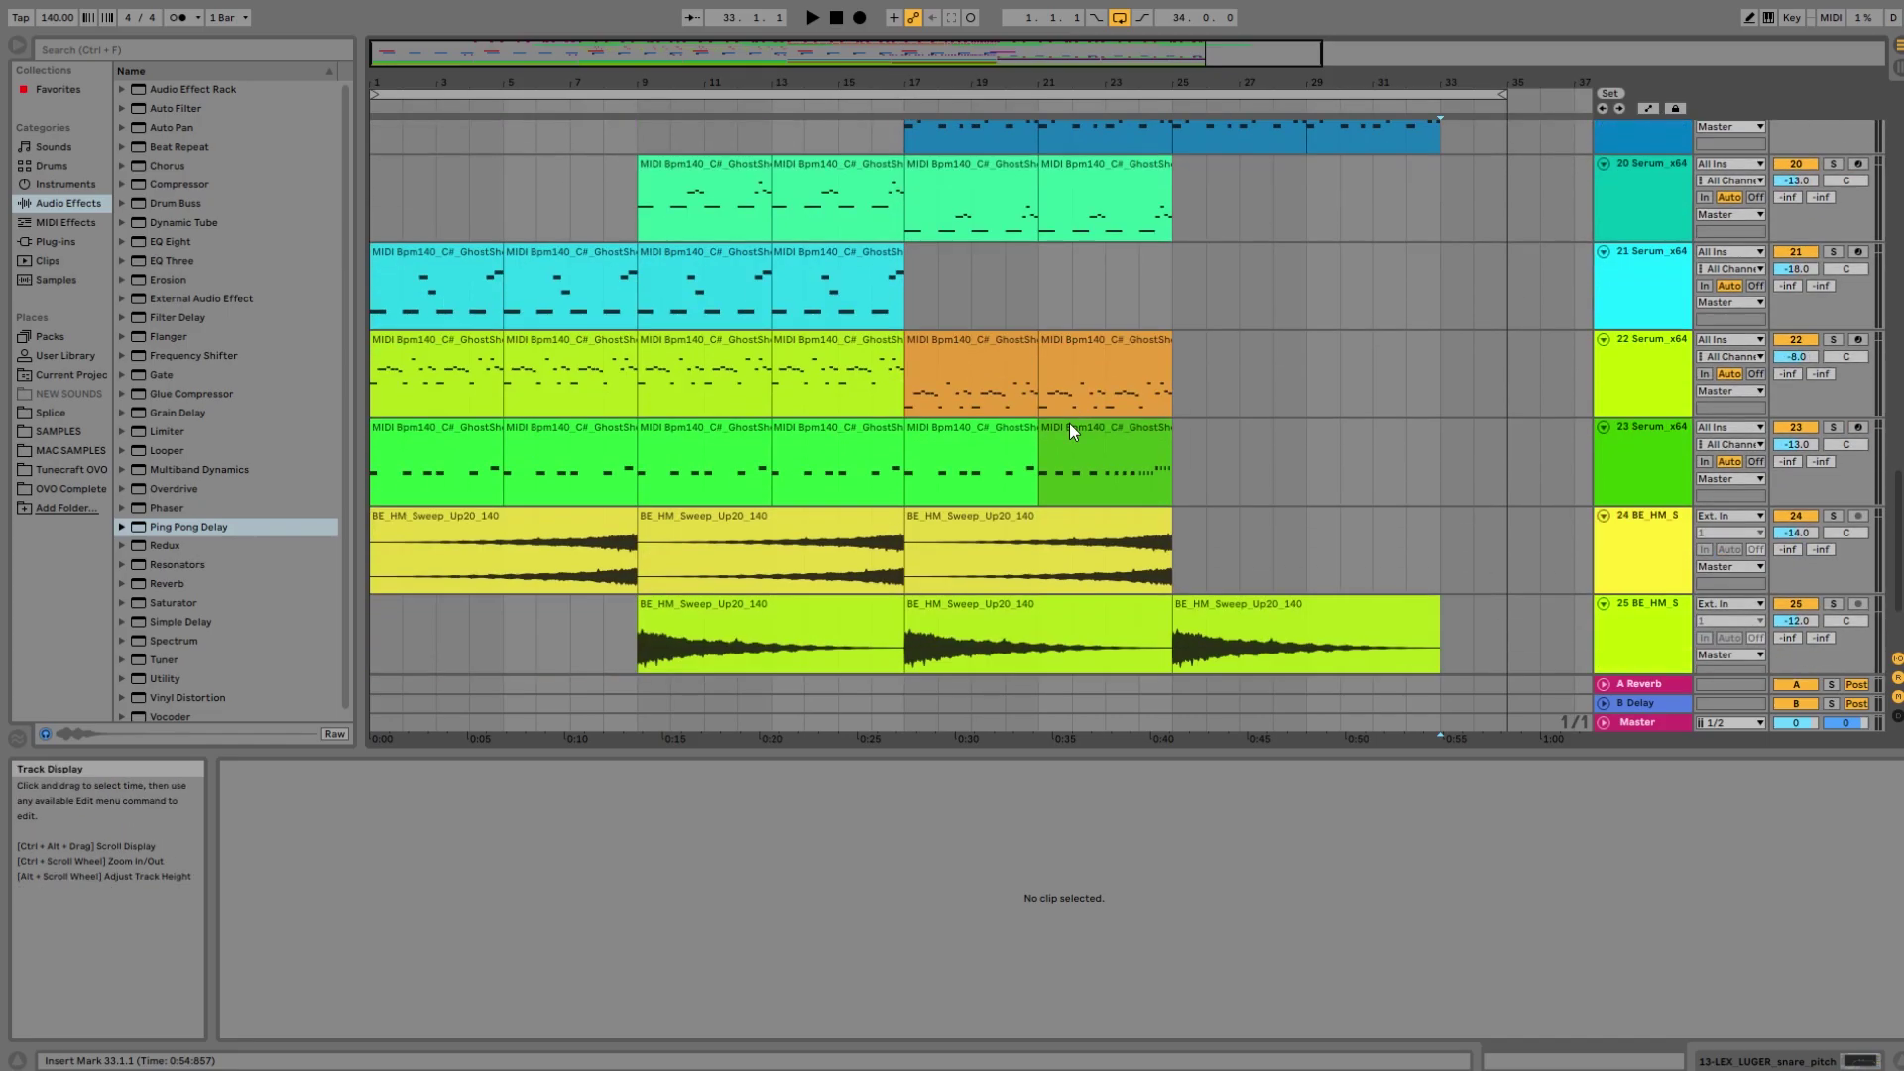